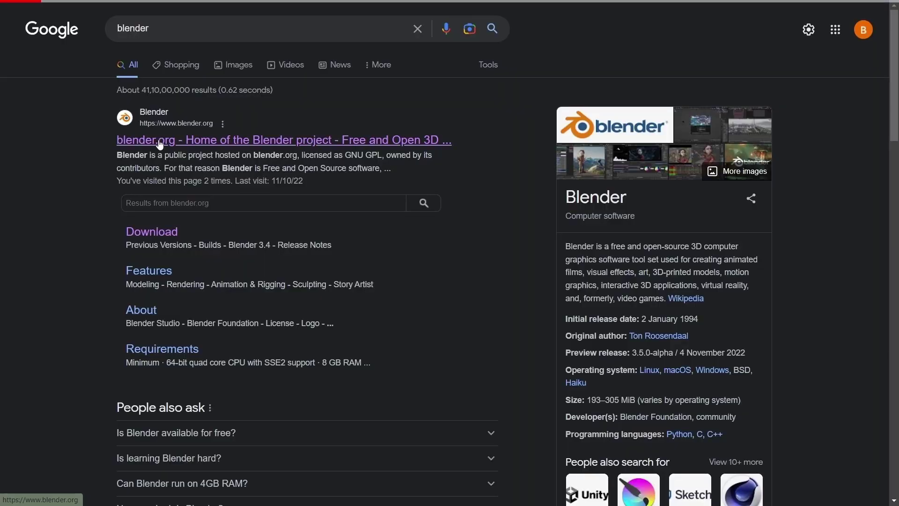
Open blender.org from the search results and download the Blender 3.4.1 Windows installer.
left_click(159, 140)
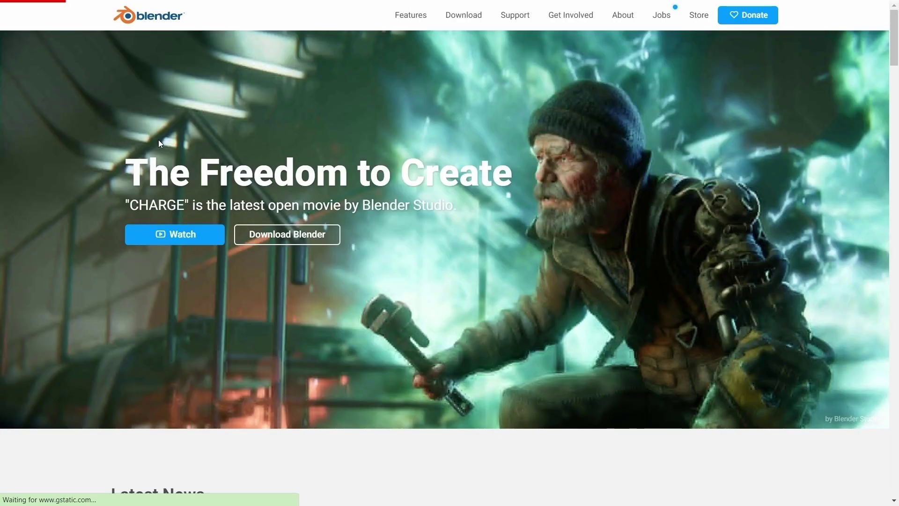
left_click(464, 18)
left_click(531, 183)
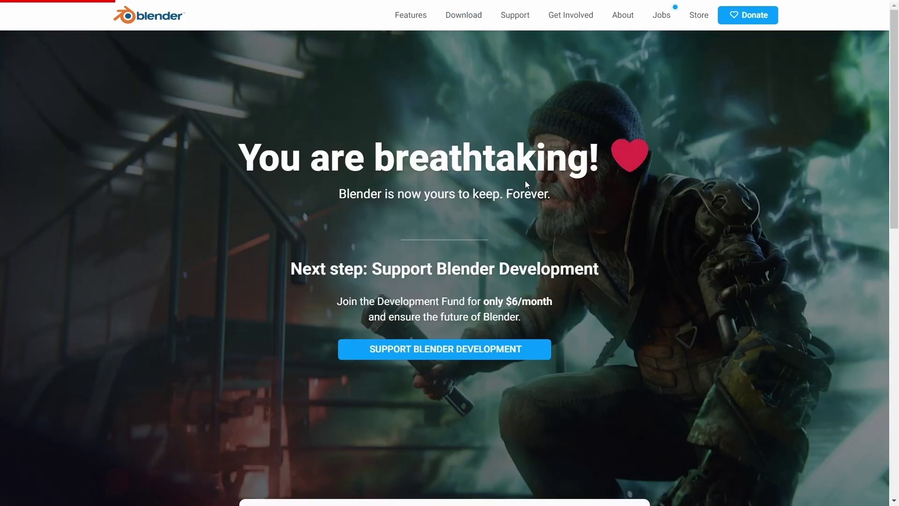
Run the downloaded installer and install Blender through the setup wizard.
left_click(451, 307)
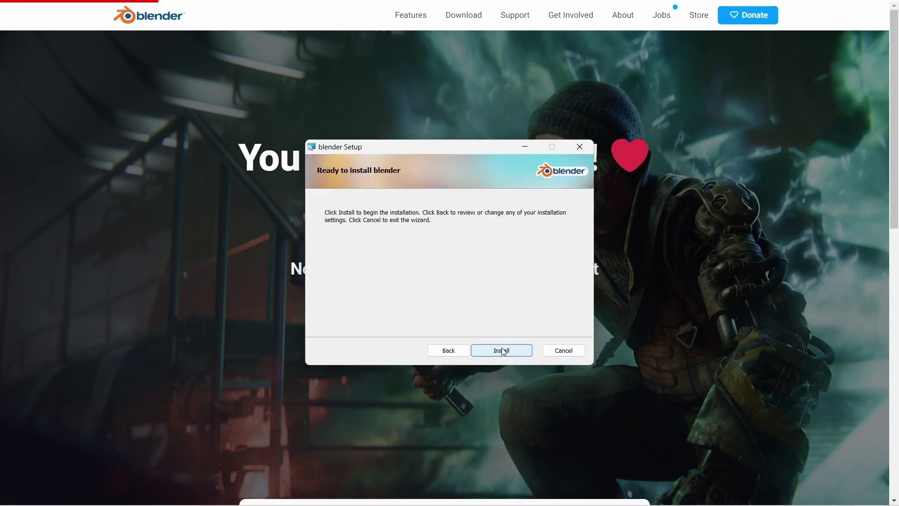
left_click(503, 350)
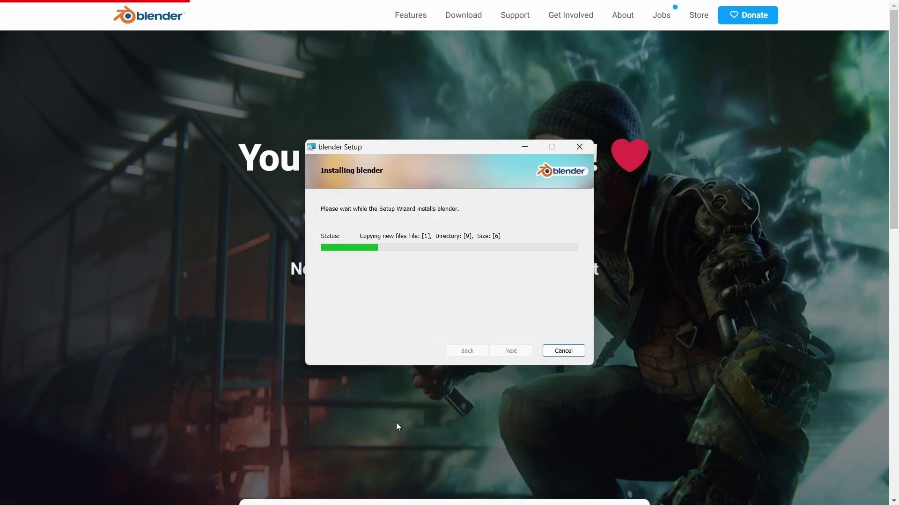
left_click(508, 350)
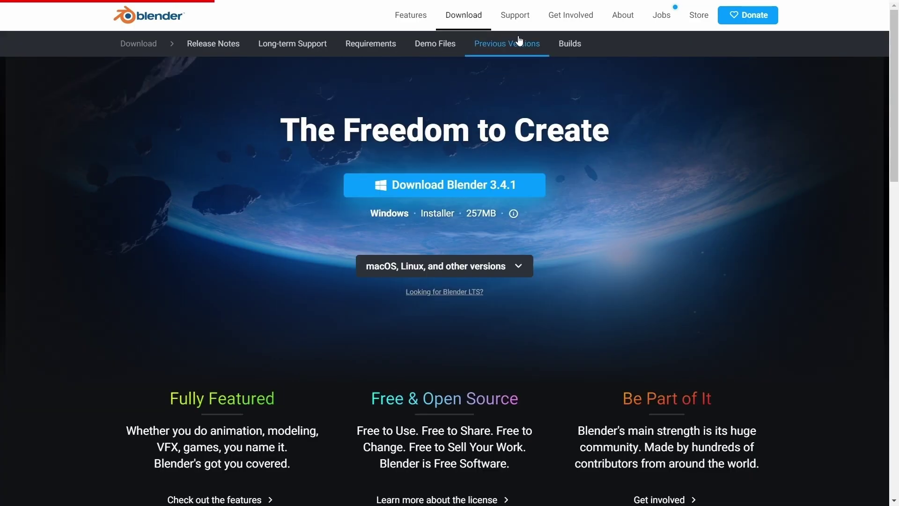
Get the Blender 3.5.0 beta from the website's Builds page and start blender-launcher from the extracted folder.
left_click(571, 51)
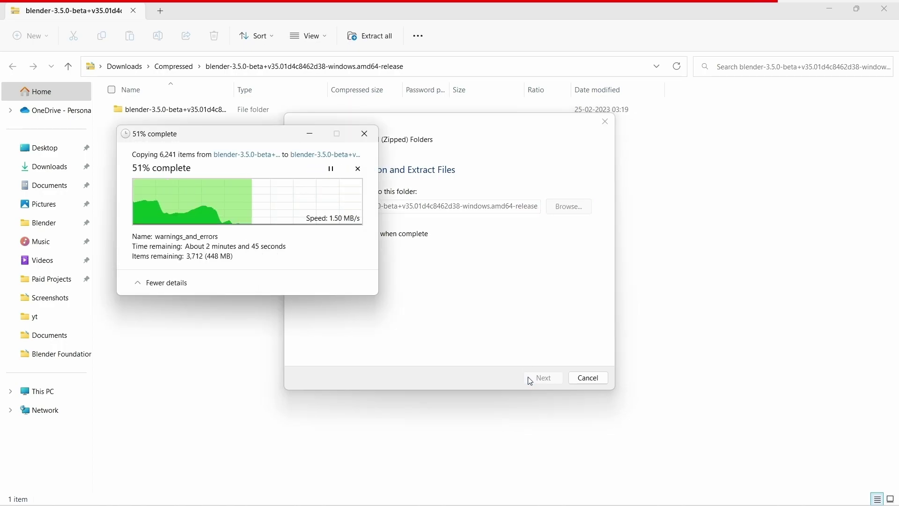
double_click(183, 125)
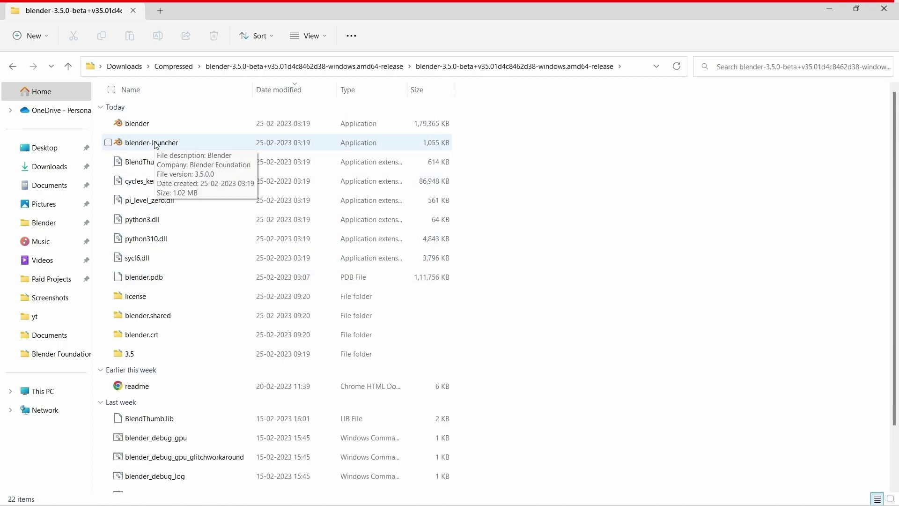
double_click(149, 142)
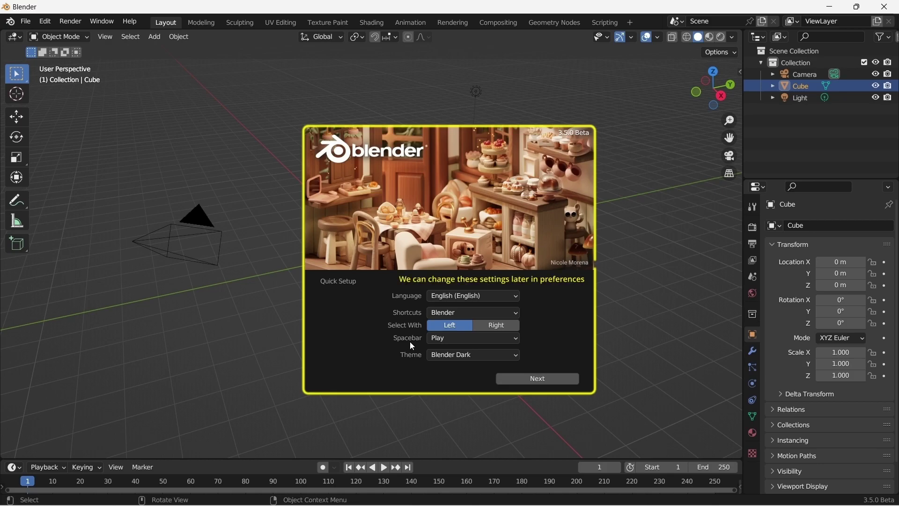
Dismiss the splash screen with the default quick setup settings and make the window full screen.
left_click(554, 377)
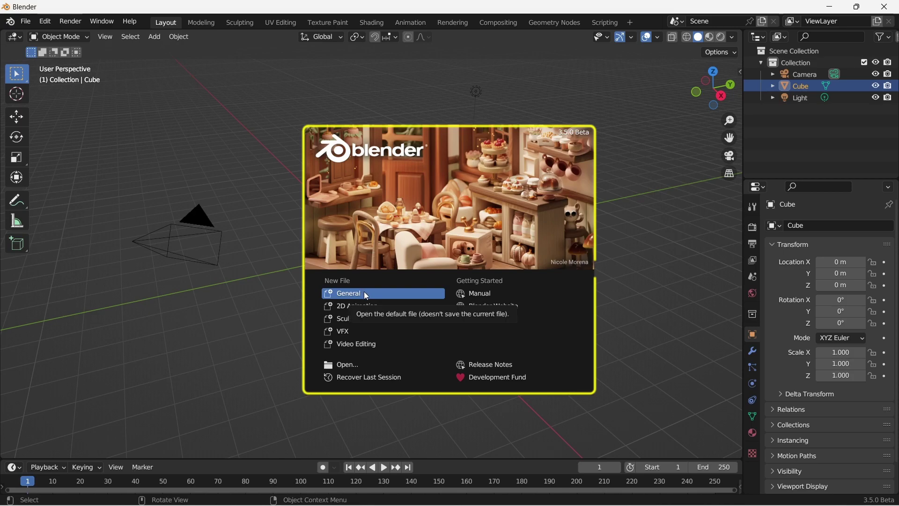
left_click(238, 154)
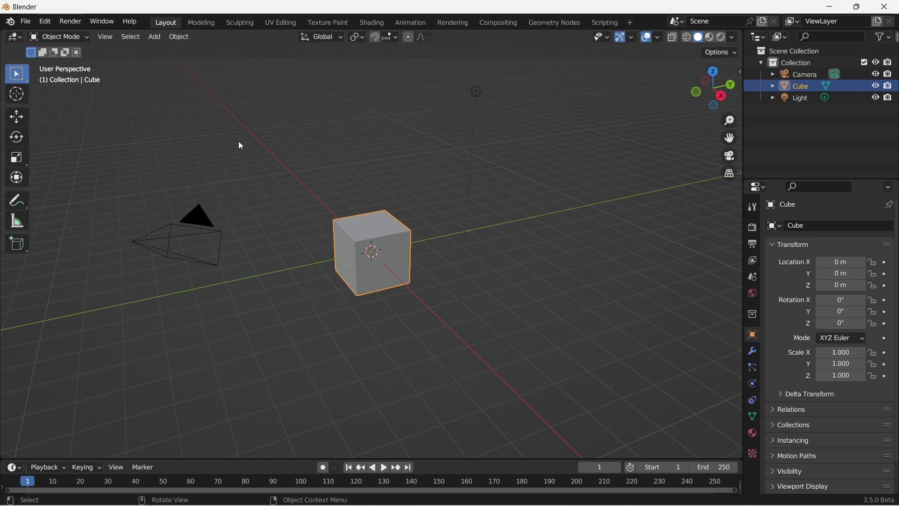
left_click(101, 22)
left_click(112, 64)
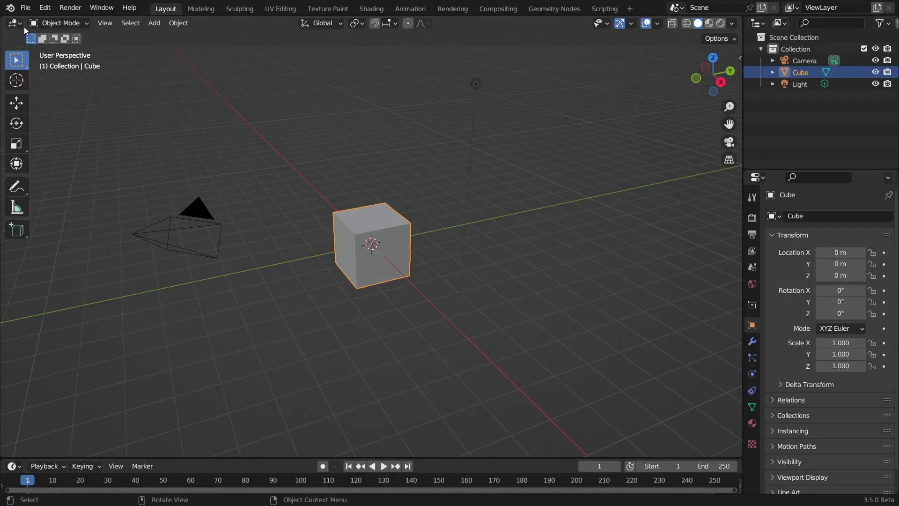
Look over the editor types available for the 3D viewport area.
left_click(15, 24)
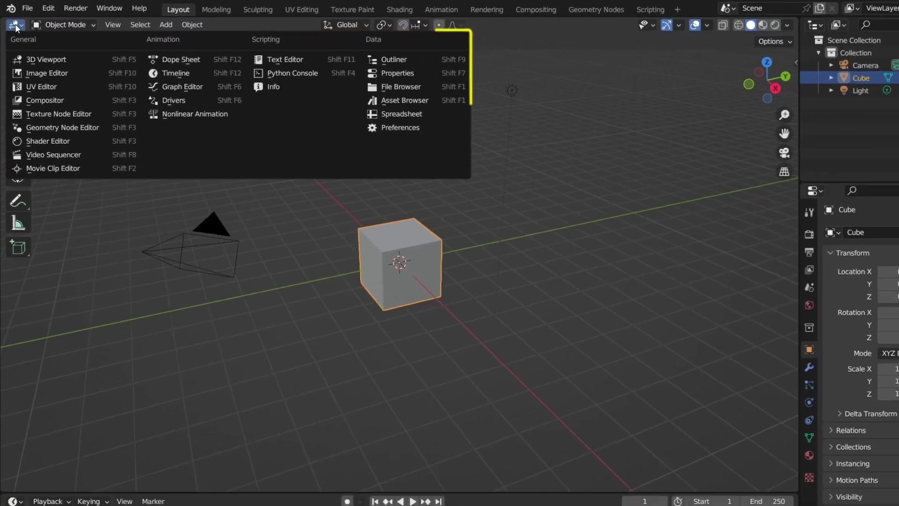
left_click(21, 35)
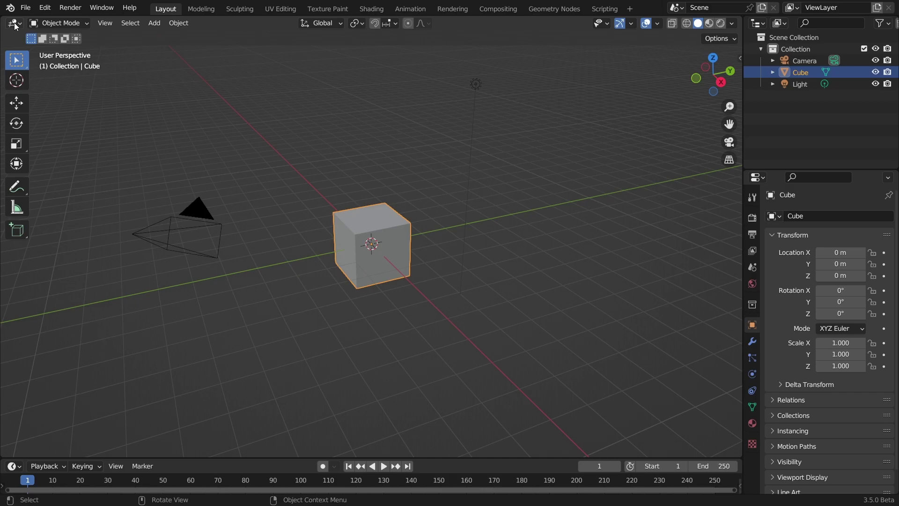
Open the preferences and set the interface resolution scale to 1.2.
left_click(46, 9)
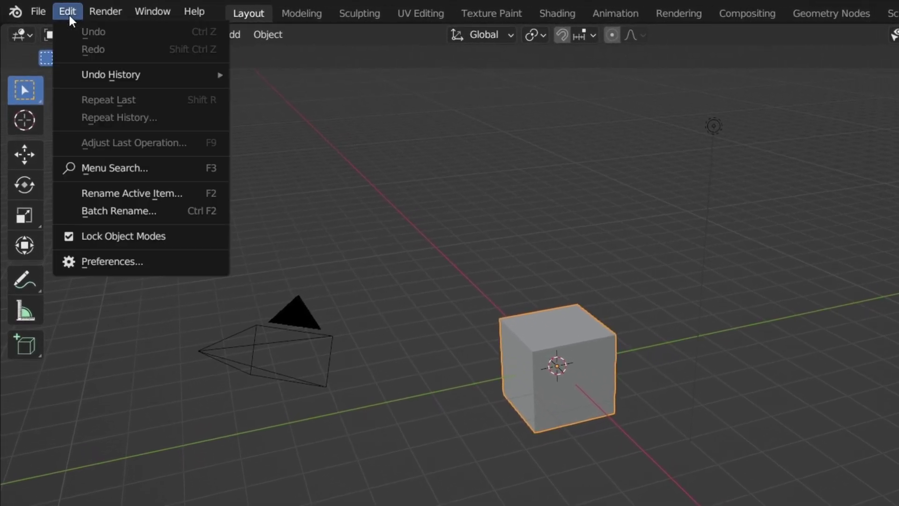
left_click(85, 259)
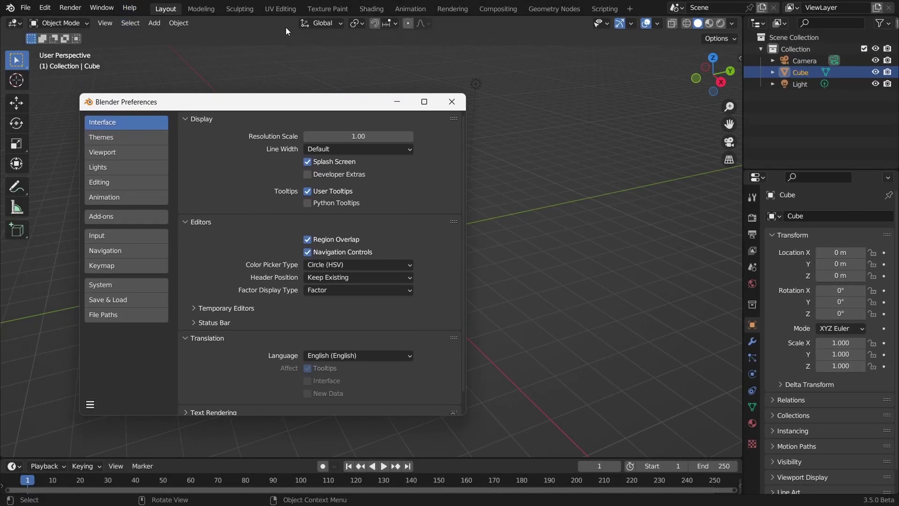
left_click_drag(337, 136, 365, 140)
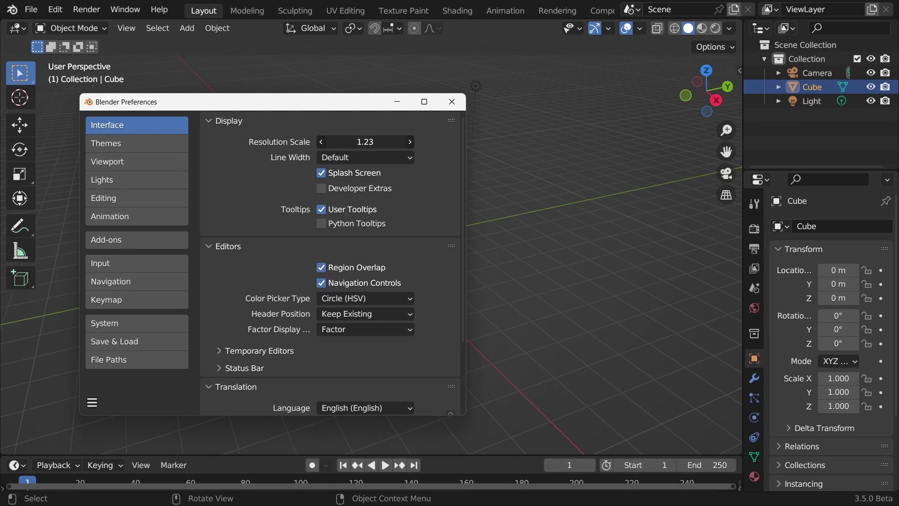
left_click(366, 140)
type("1.2")
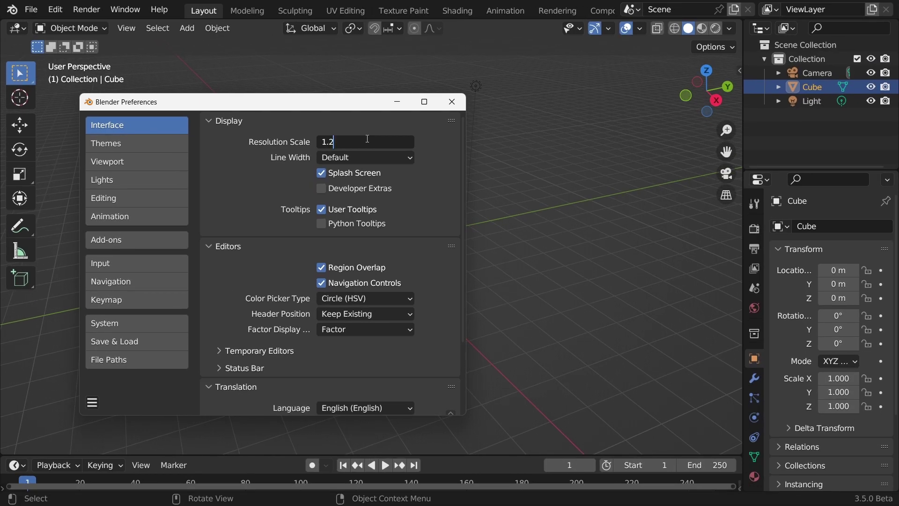
key("Return")
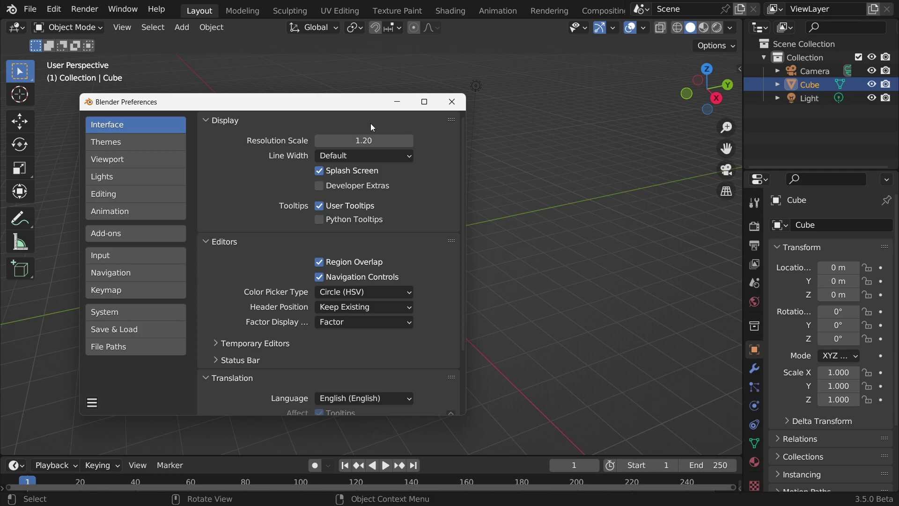
Set the interface resolution scale to 1.3 and close the preferences.
left_click(374, 139)
key("BackSpace")
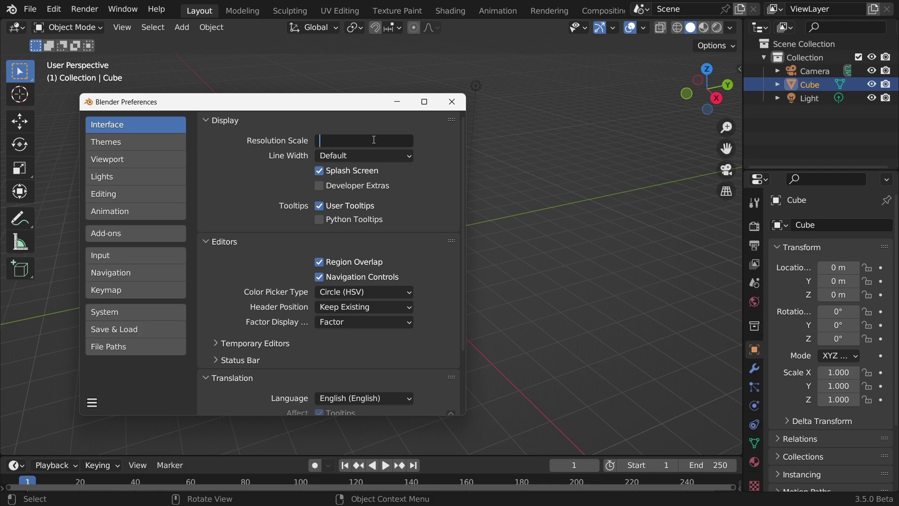
type("1.3")
key("Return")
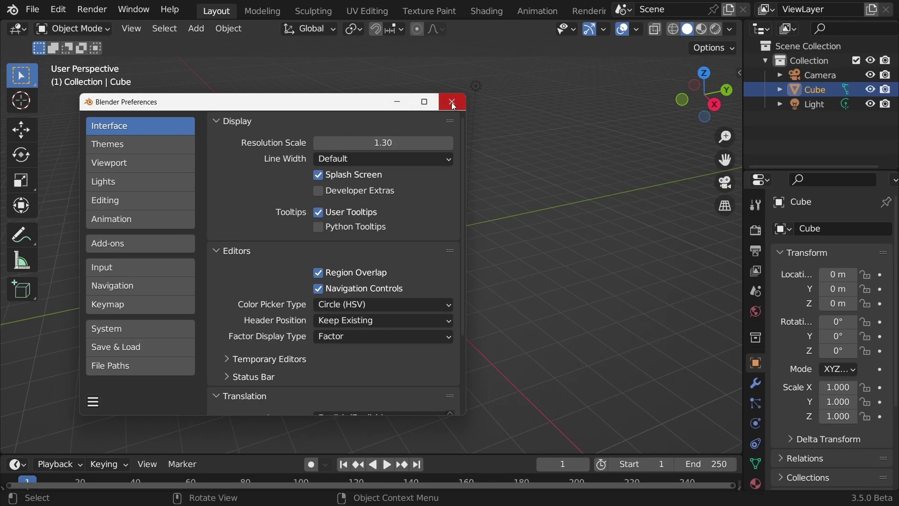
left_click(452, 102)
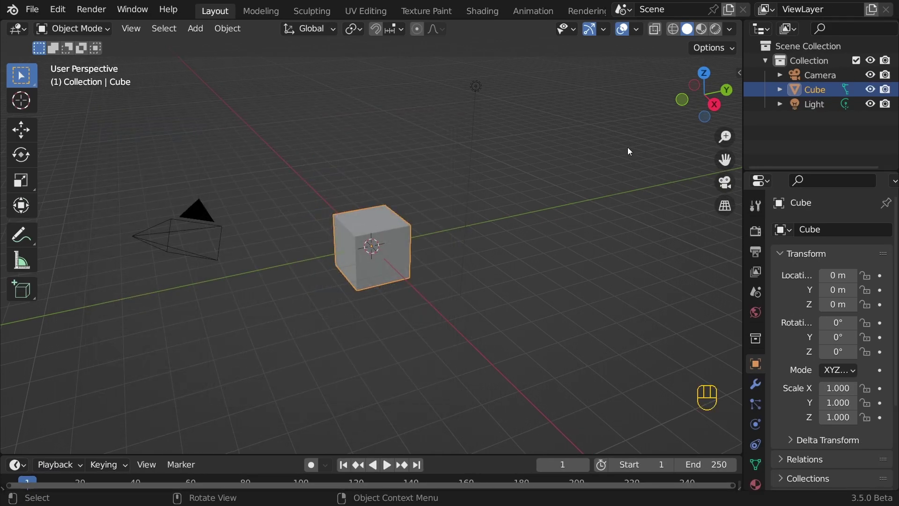
Widen the Outliner and Properties column and make the Outliner taller.
left_click_drag(743, 131, 677, 136)
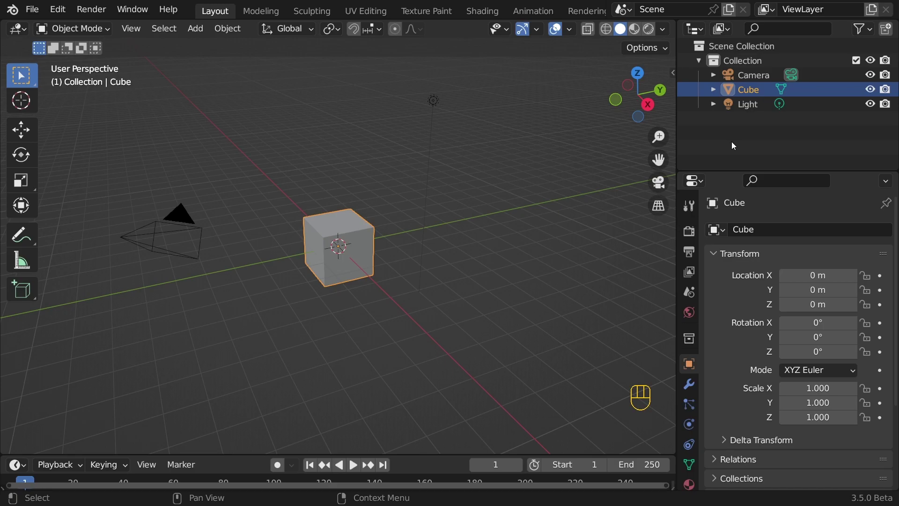
left_click_drag(736, 168, 725, 201)
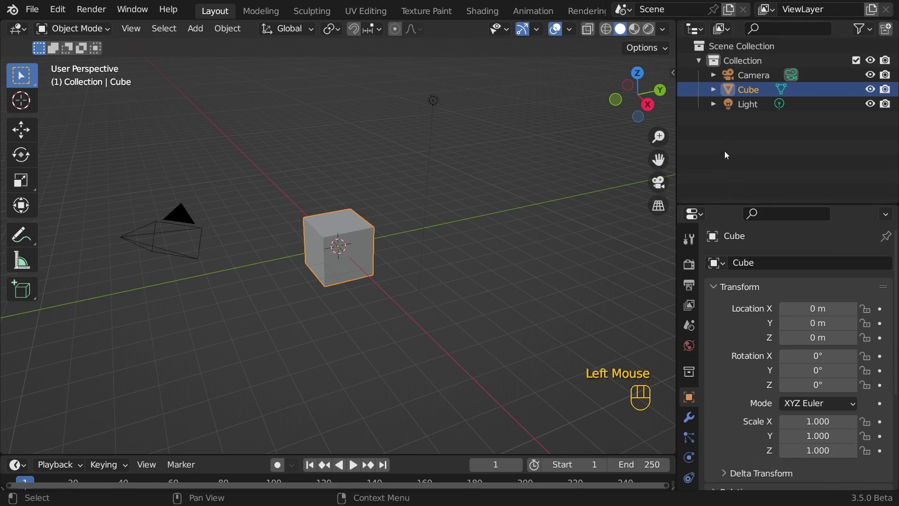
left_click_drag(676, 122, 621, 124)
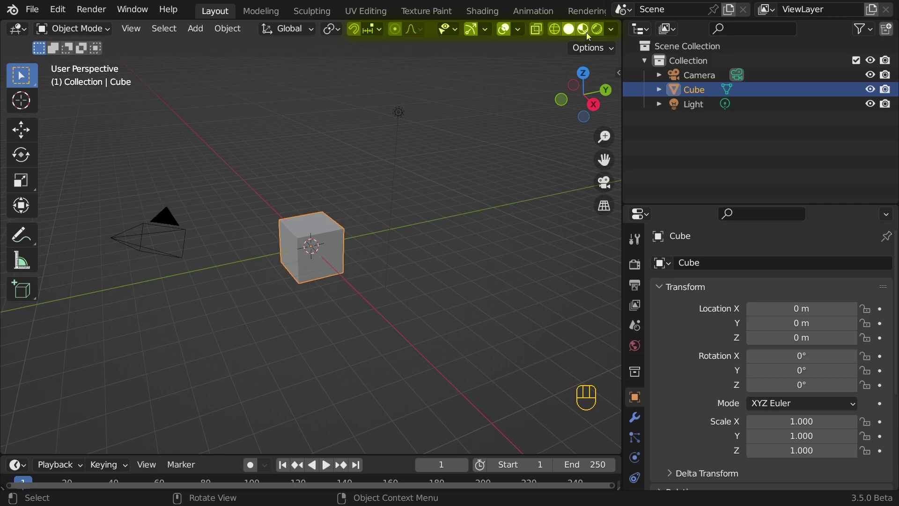
Temporarily narrow the 3D viewport to about half the window and look through its cropped header controls.
left_click_drag(622, 113, 451, 96)
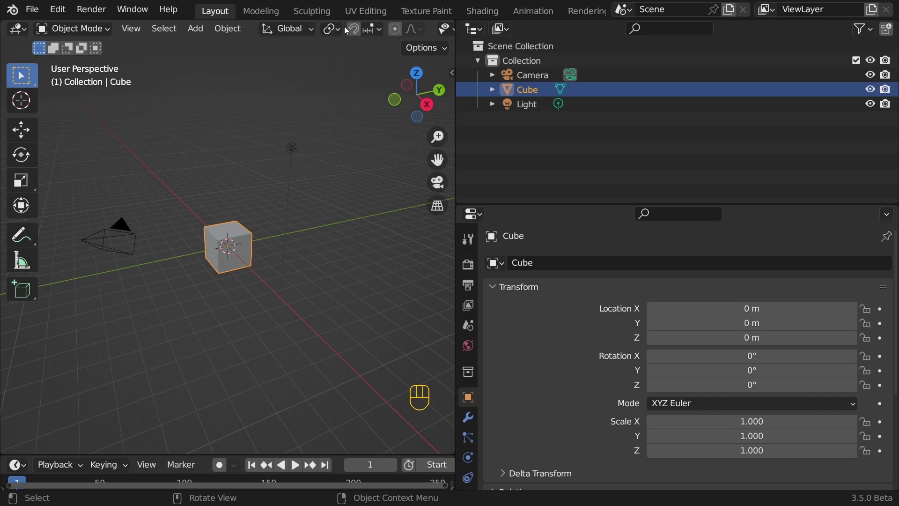
scroll(353, 31, "down", 8)
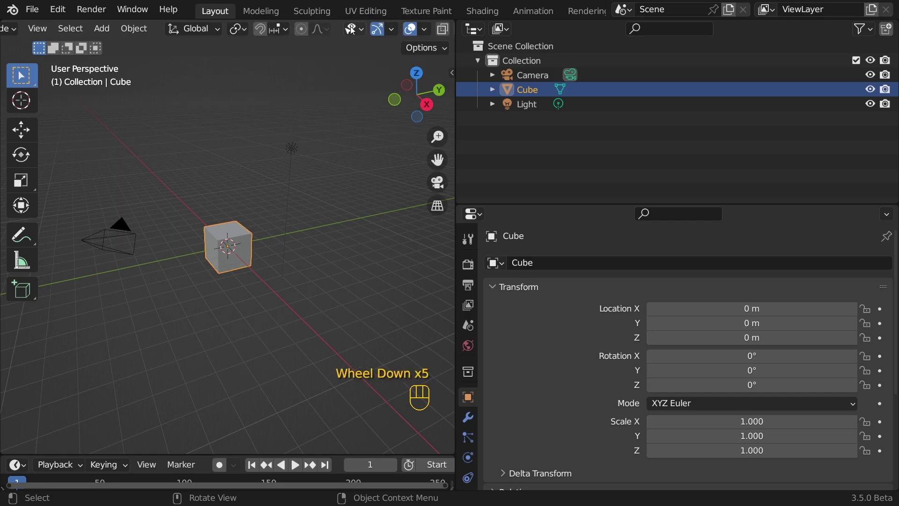
scroll(352, 31, "up", 4)
scroll(352, 30, "down", 4)
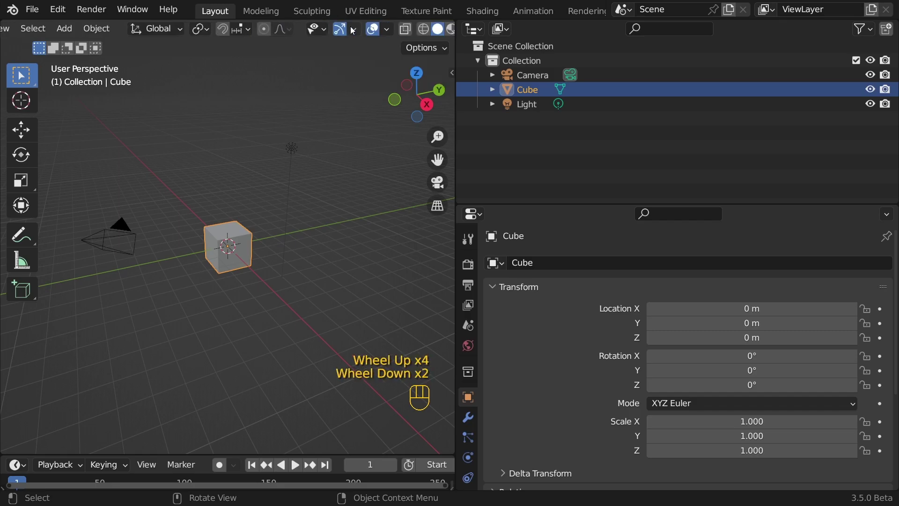
scroll(353, 31, "up", 4)
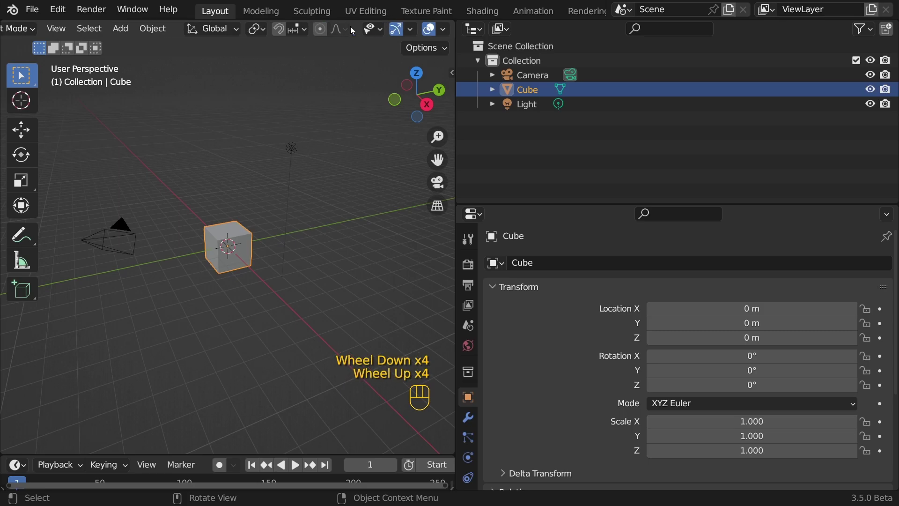
left_click_drag(454, 110, 621, 110)
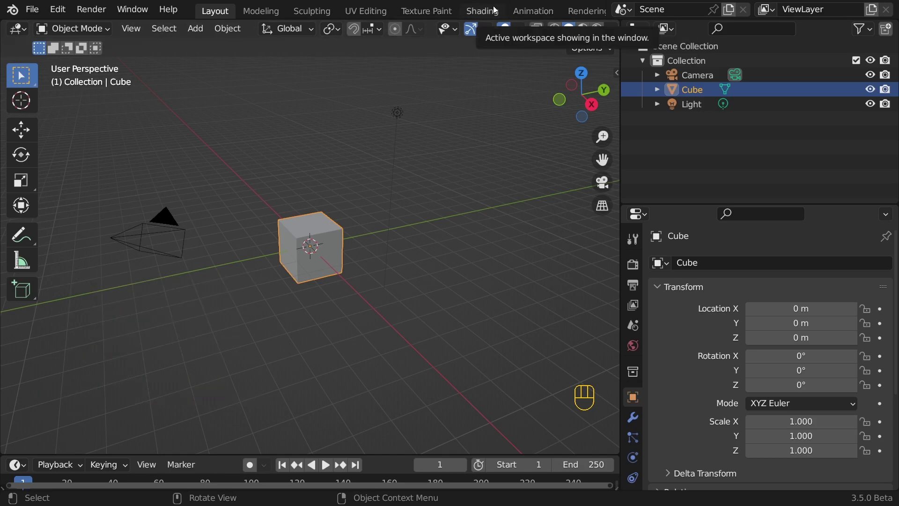
Look through all the workspaces, including those cut off beyond Rendering.
scroll(495, 10, "down", 5)
scroll(496, 11, "up", 2)
scroll(496, 10, "down", 10)
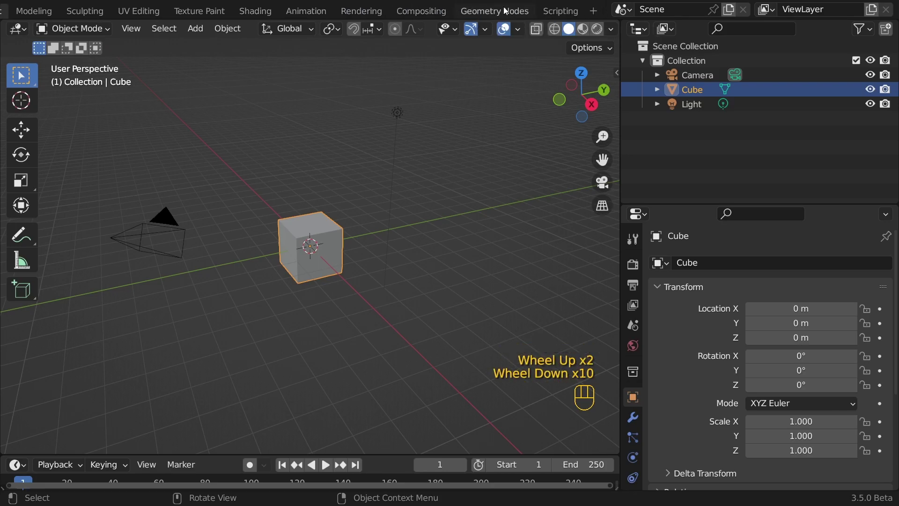
scroll(508, 10, "up", 4)
scroll(510, 11, "up", 4)
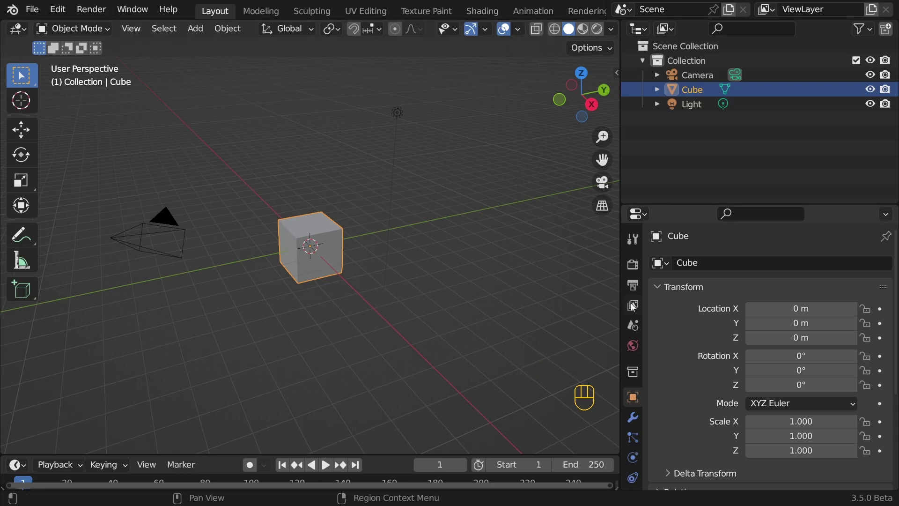
Make the Outliner taller again and look through the categories in the shortened Properties editor.
left_click_drag(685, 210, 686, 265)
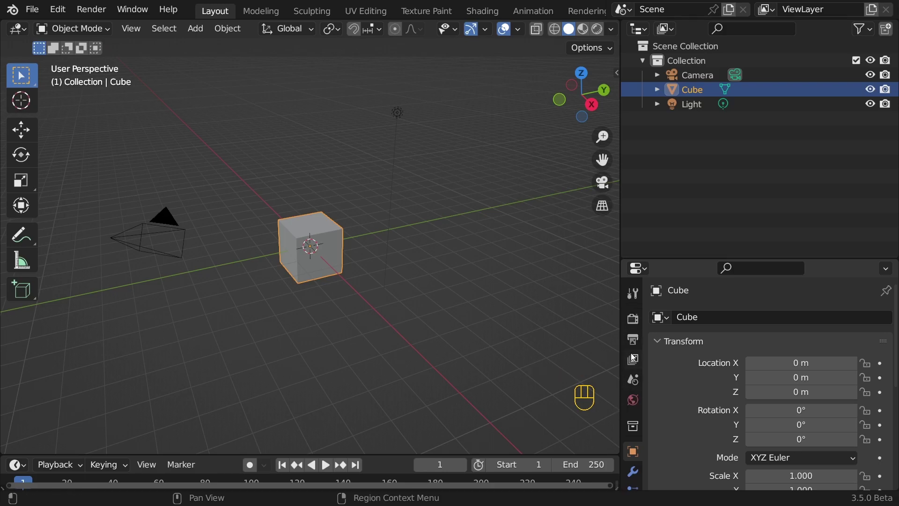
scroll(633, 360, "down", 6)
scroll(634, 365, "up", 5)
scroll(633, 363, "down", 6)
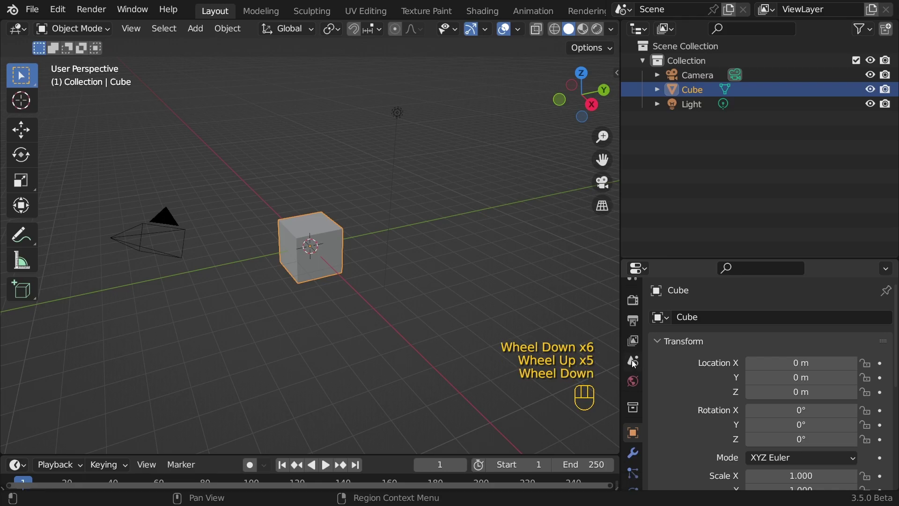
scroll(633, 364, "up", 4)
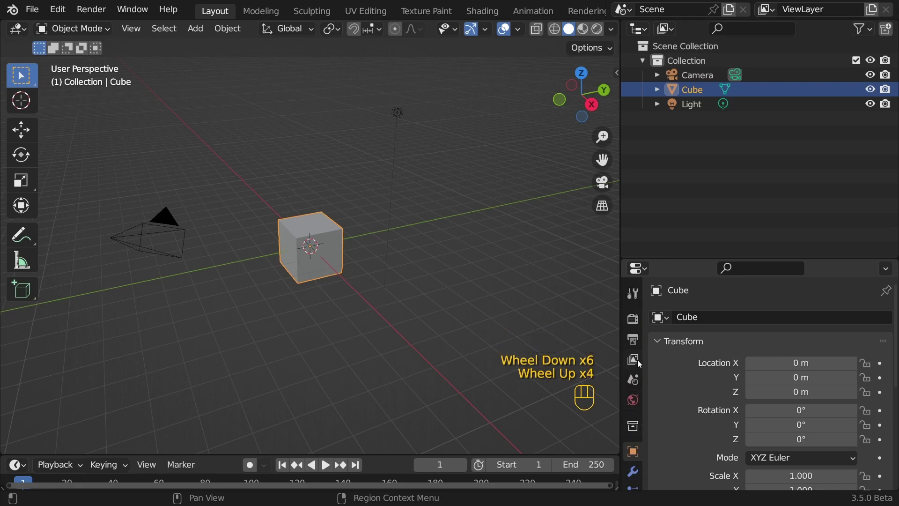
scroll(636, 359, "up", 1)
middle_click(636, 359)
middle_click_drag(633, 360, 863, 267)
Widen the 3D viewport by narrowing the Outliner and Properties column.
left_click_drag(621, 174, 691, 176)
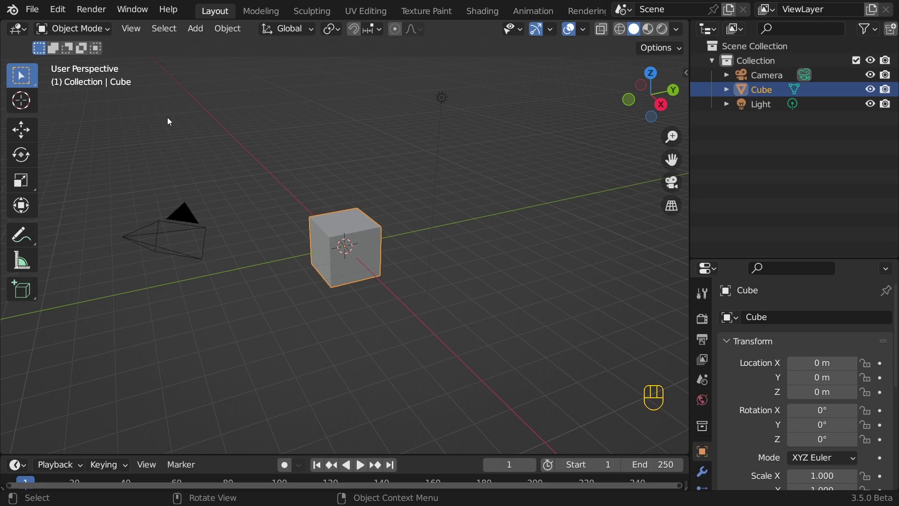
Change the 3D viewport area into an Outliner and the original Outliner area into a 3D Viewport.
left_click(18, 29)
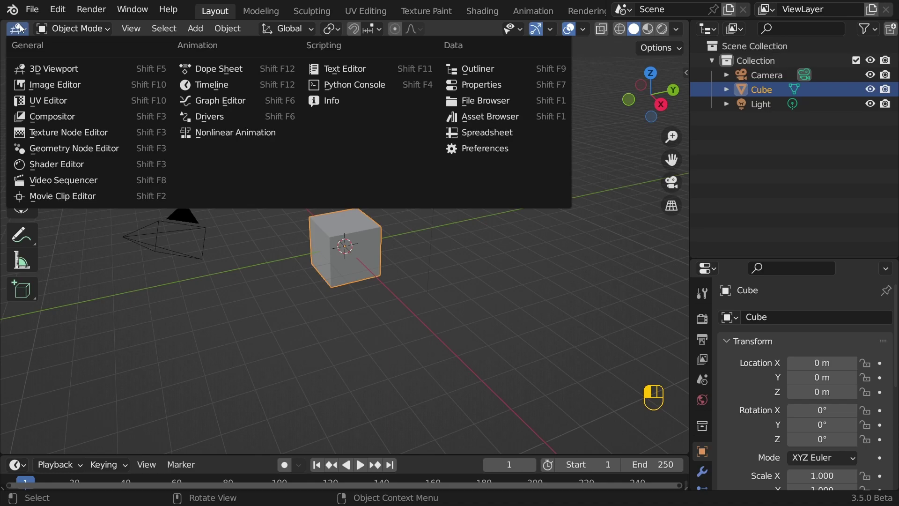
left_click(461, 69)
scroll(721, 30, "up", 3)
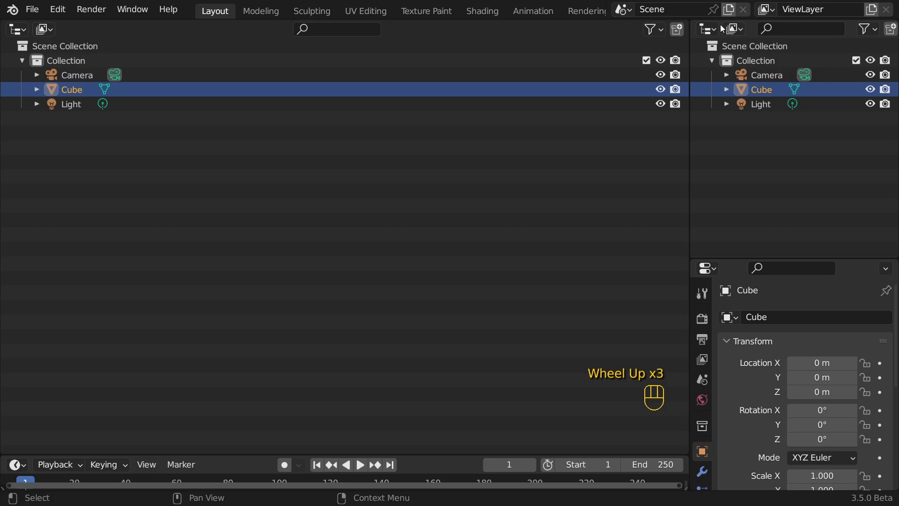
left_click(707, 29)
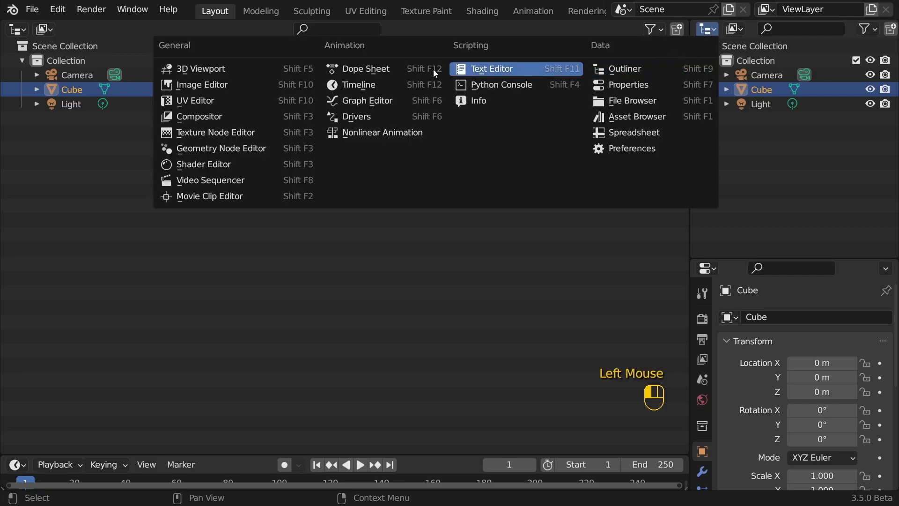
left_click(257, 67)
Restore the small upper area to an Outliner and the large main area to a 3D Viewport.
left_click(707, 29)
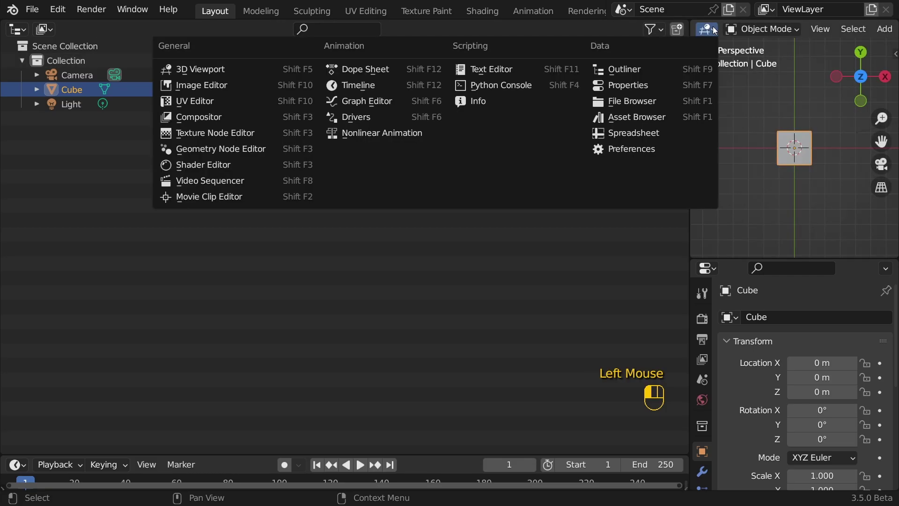
left_click(609, 70)
left_click(9, 33)
left_click(45, 69)
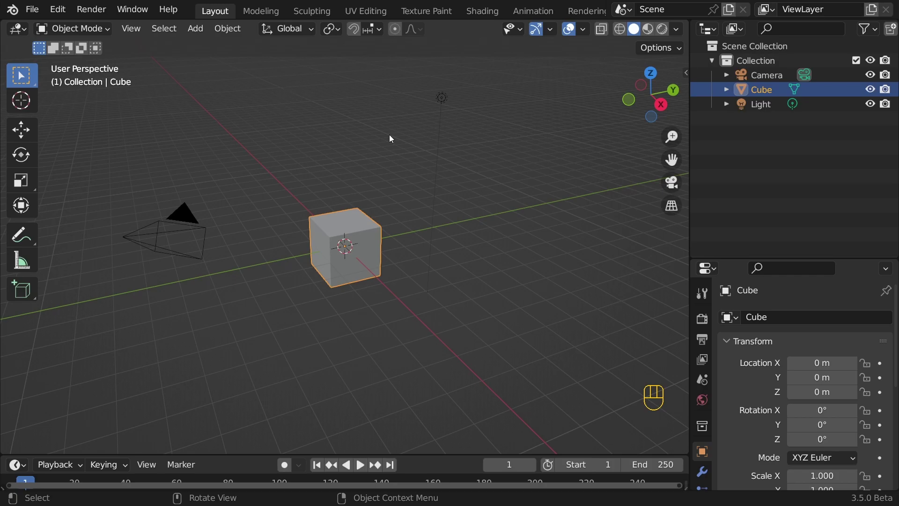
Split the 3D viewport into two side-by-side areas near its middle and make the new one an Image Editor.
left_click(685, 21)
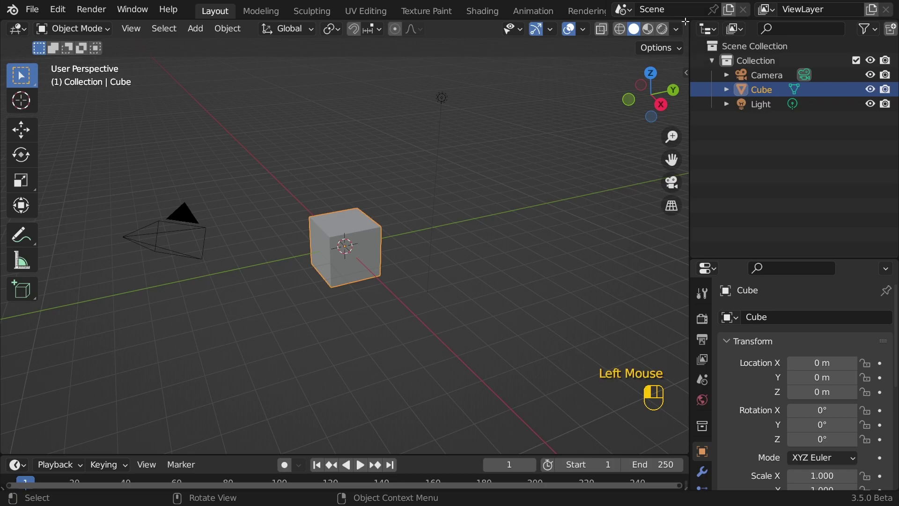
left_click_drag(685, 21, 329, 33)
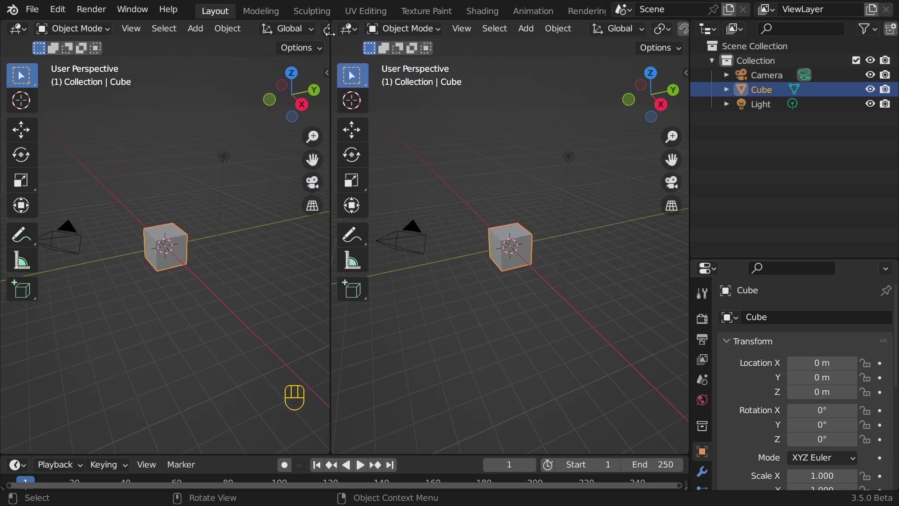
left_click(330, 33)
left_click(349, 28)
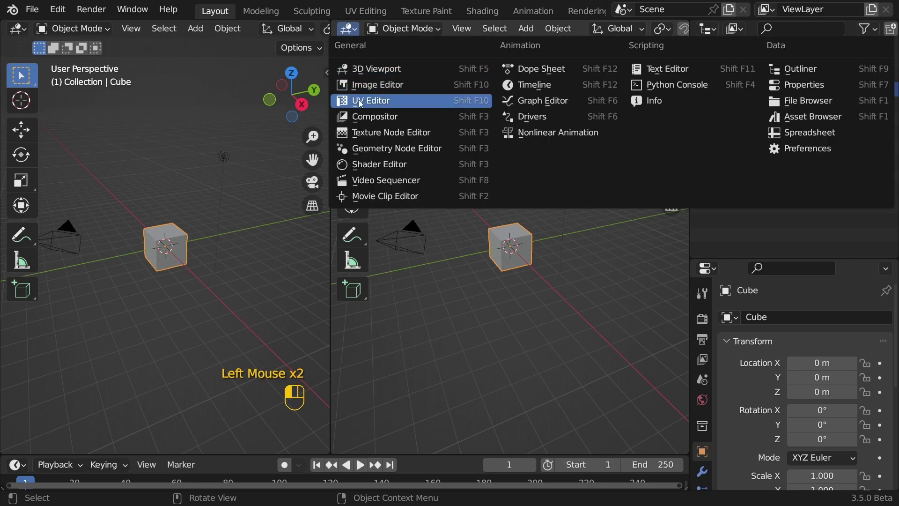
left_click(392, 83)
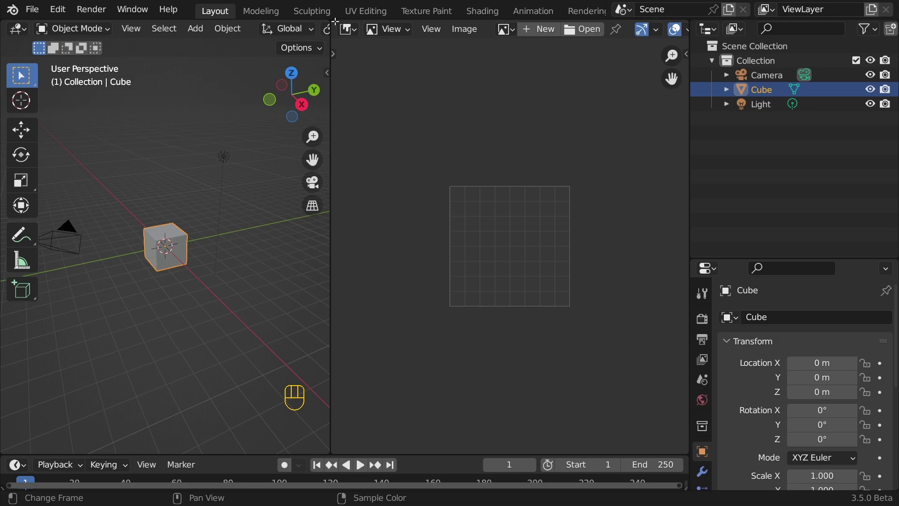
Split the Image Editor into upper and lower halves and change the lower one to a 3D Viewport.
left_click_drag(335, 21, 335, 251)
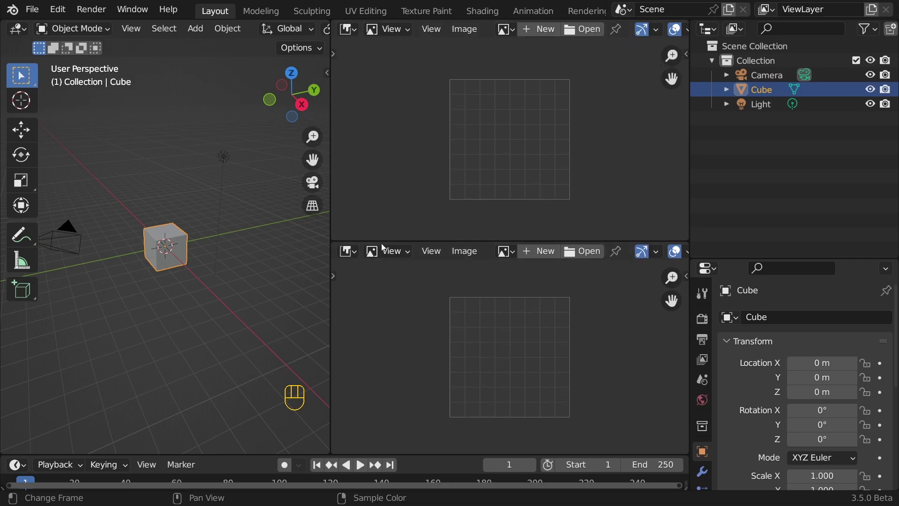
left_click(352, 253)
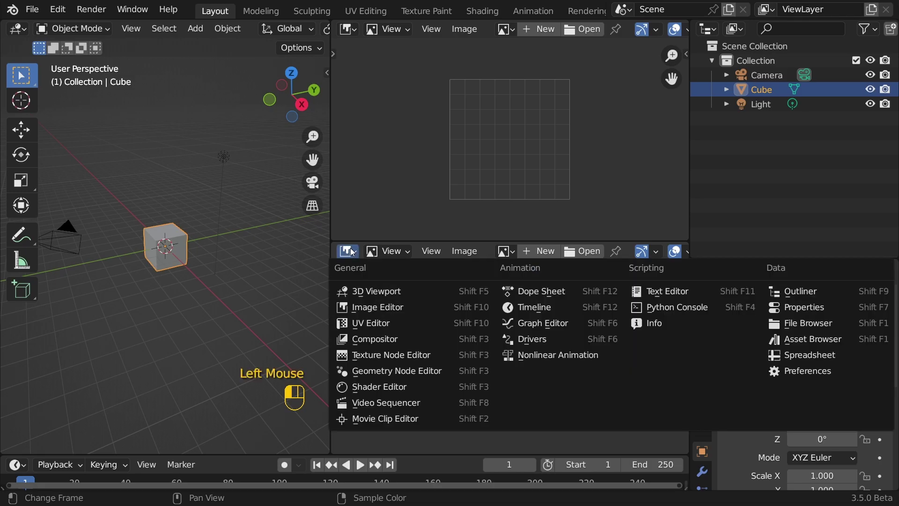
left_click(367, 291)
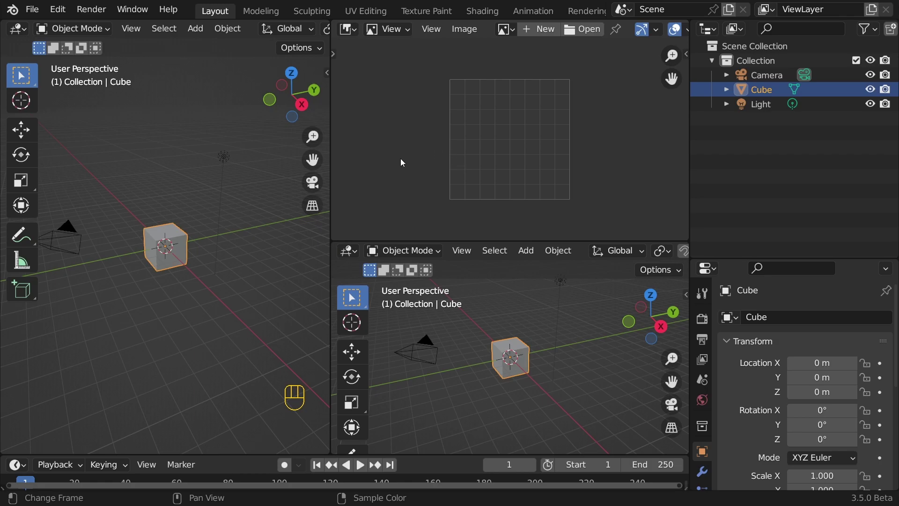
Merge the split areas back into a single large 3D viewport.
left_click(333, 245)
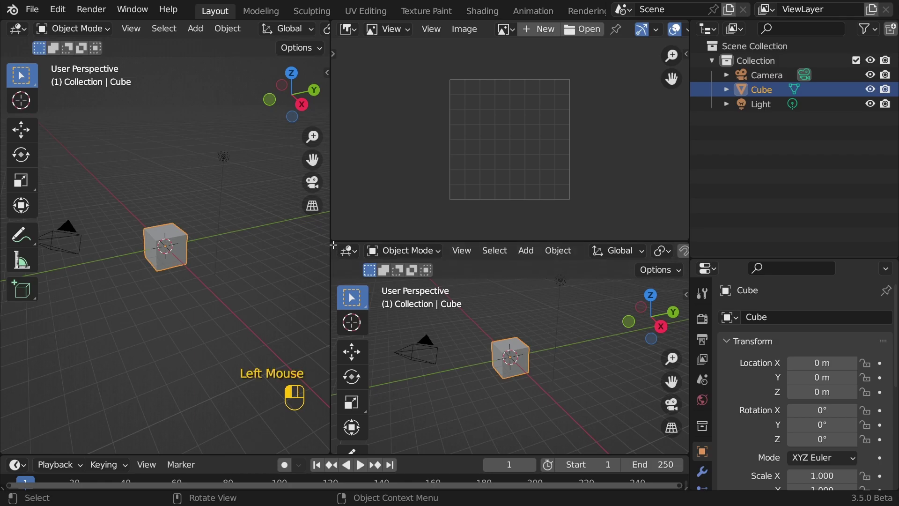
left_click_drag(333, 245, 398, 163)
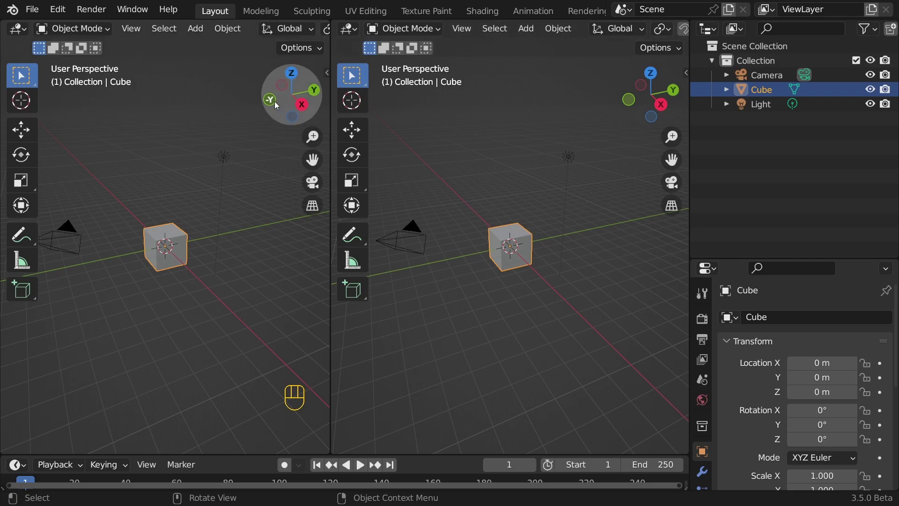
left_click(330, 23)
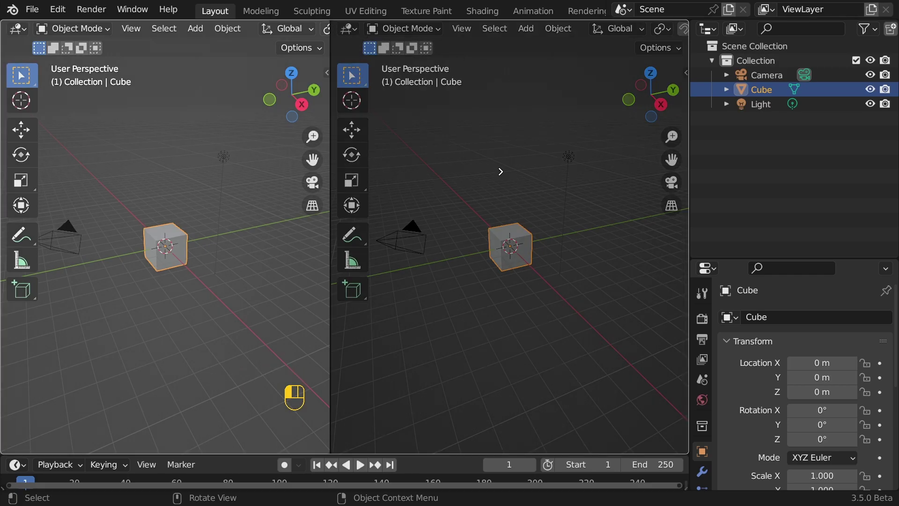
left_click_drag(500, 171, 502, 176)
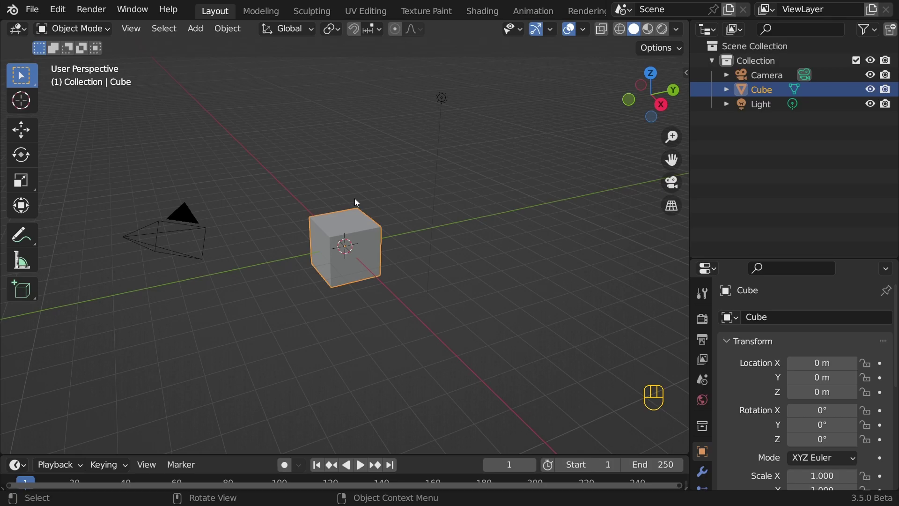
right_click(689, 216)
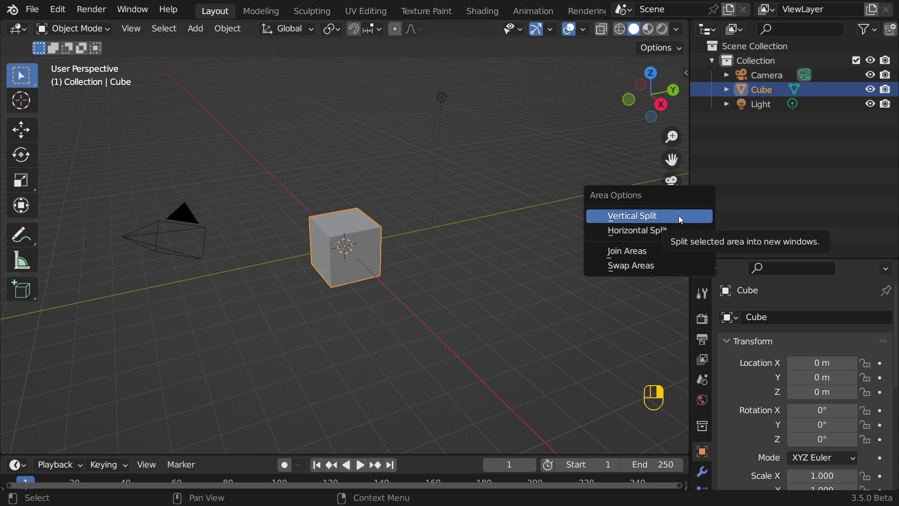
left_click(678, 215)
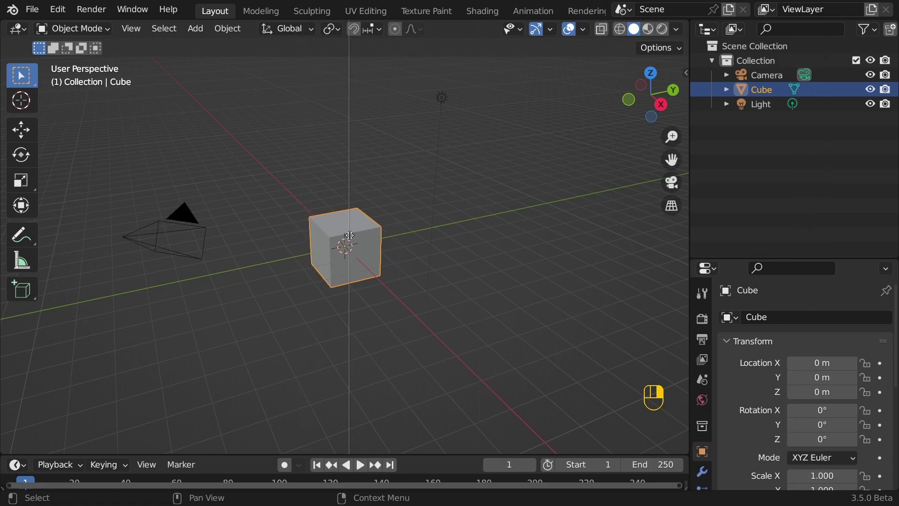
right_click(424, 203)
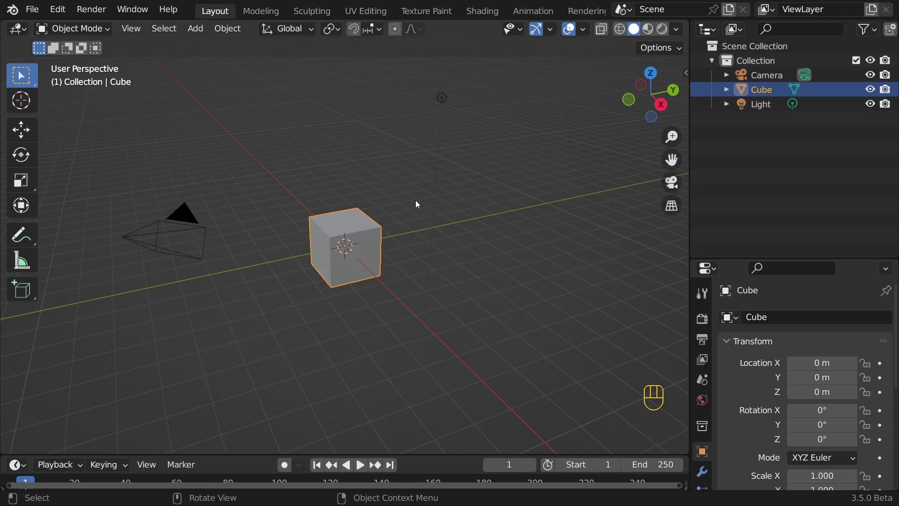
Divide the 3D viewport with a Vertical Split slightly past its middle and change the new area to an Image Editor.
right_click(691, 212)
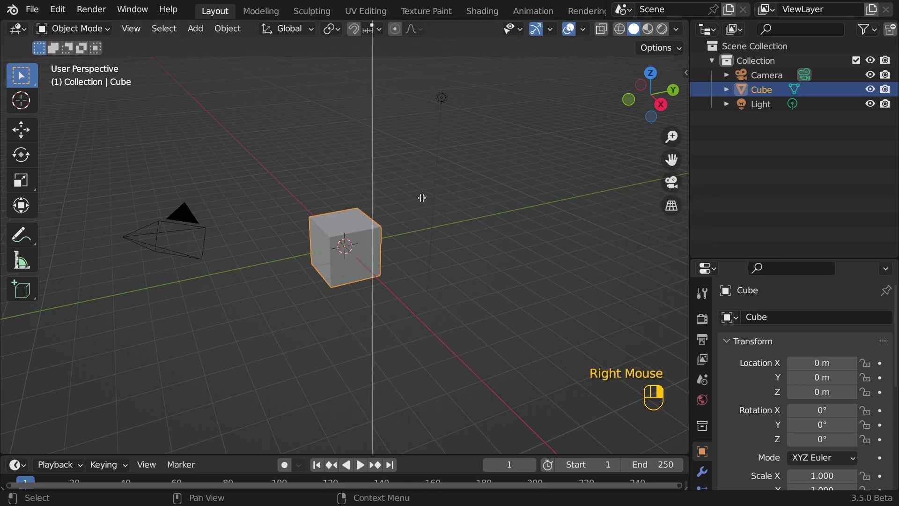
left_click(379, 206)
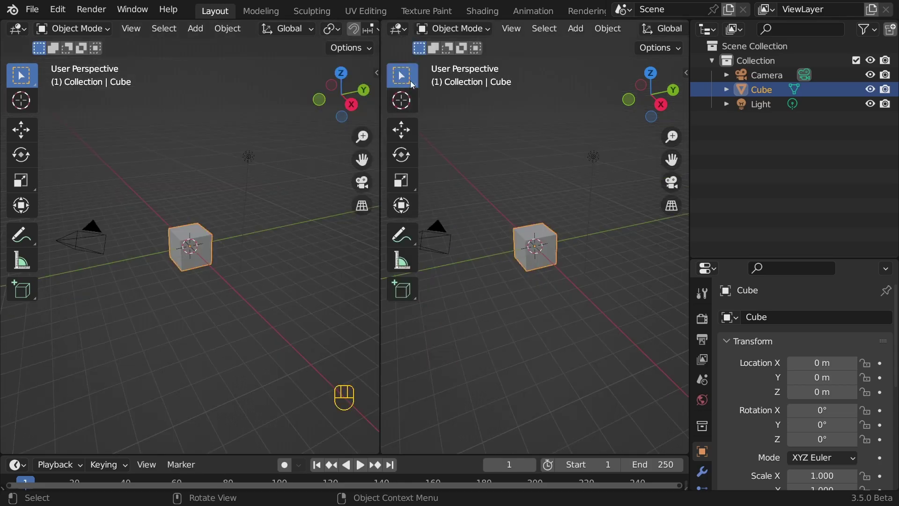
left_click(401, 31)
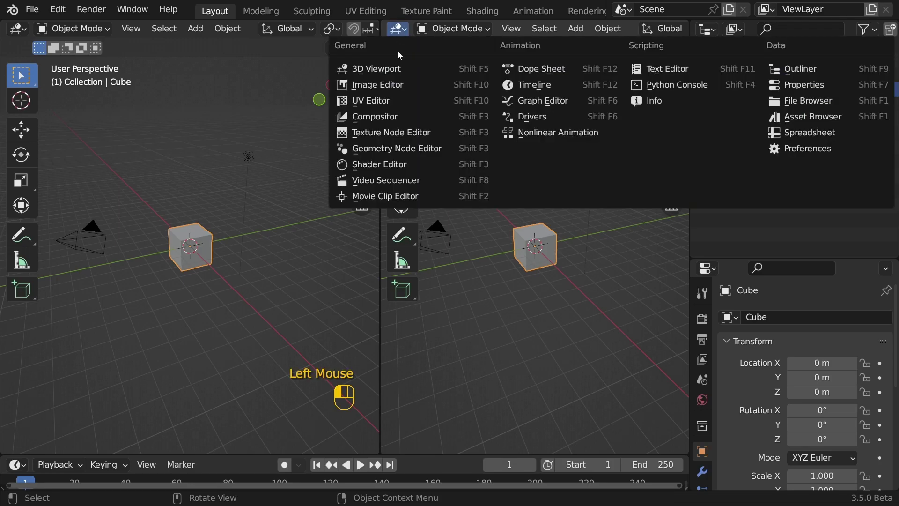
left_click(386, 89)
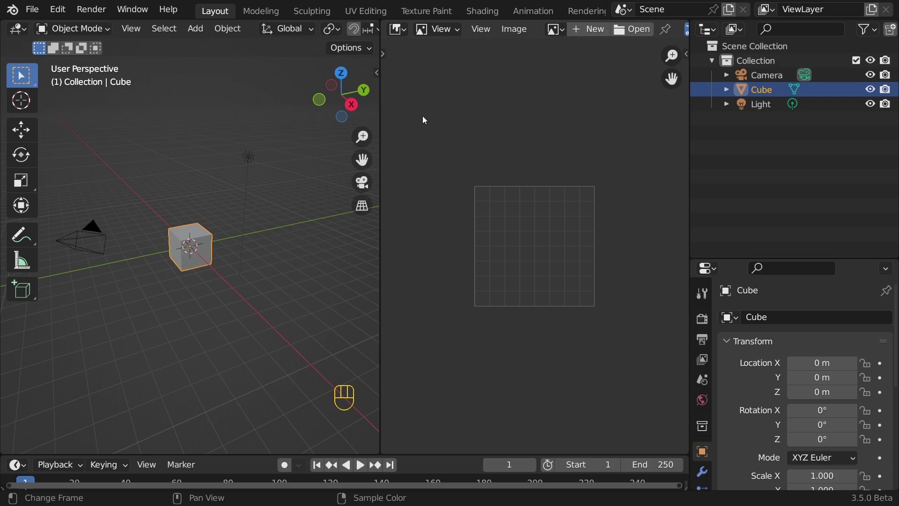
Join the 3D viewport over the Image Editor area with the Join Areas option.
right_click(379, 121)
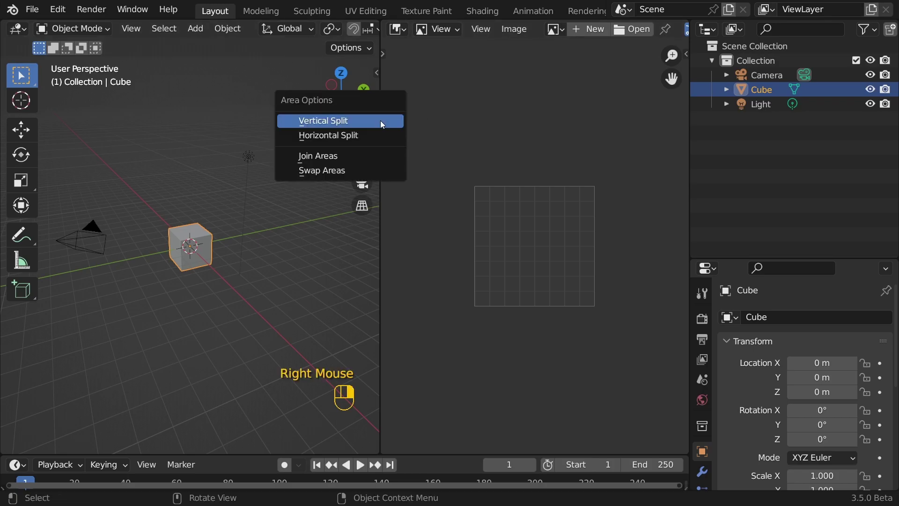
left_click(353, 160)
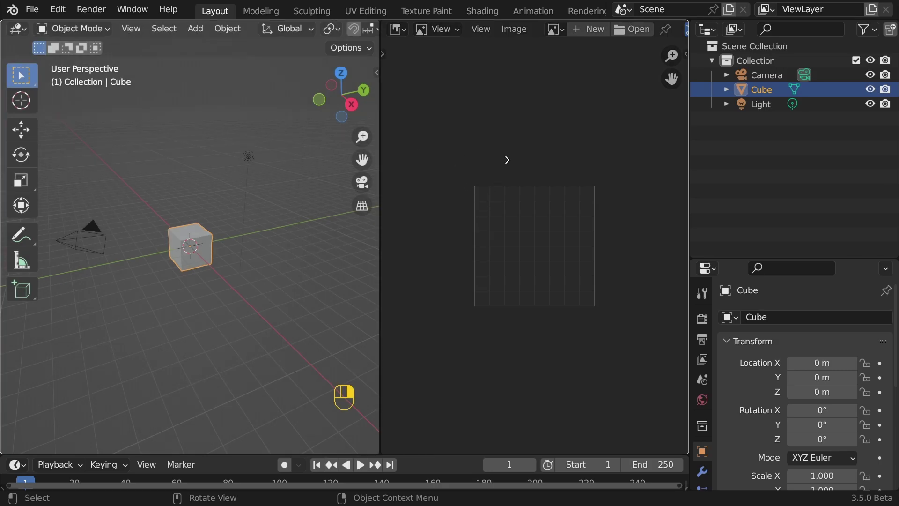
left_click(502, 179)
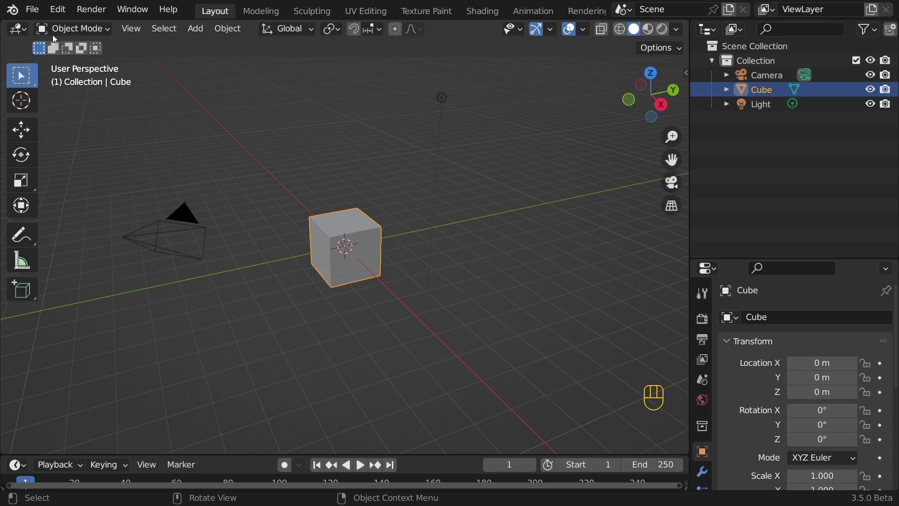
Create a new file from the General template.
left_click(29, 11)
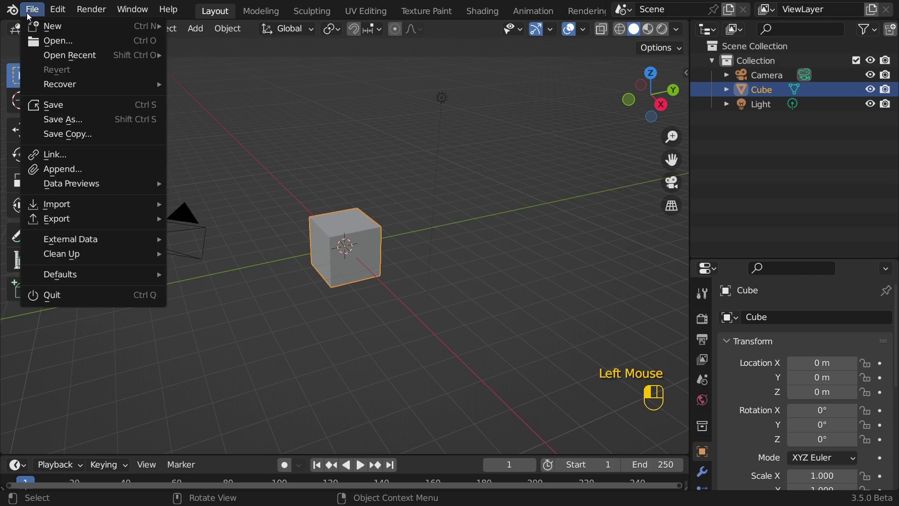
mouse_move(64, 27)
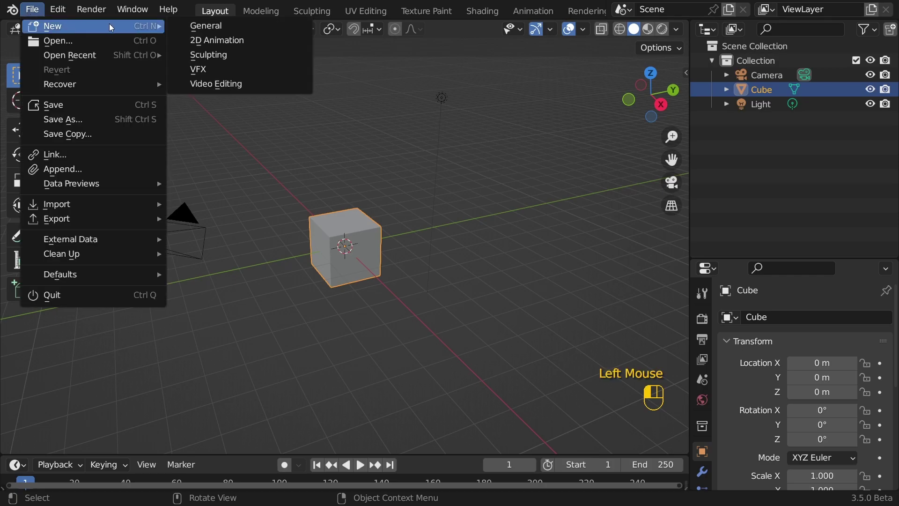
left_click(228, 26)
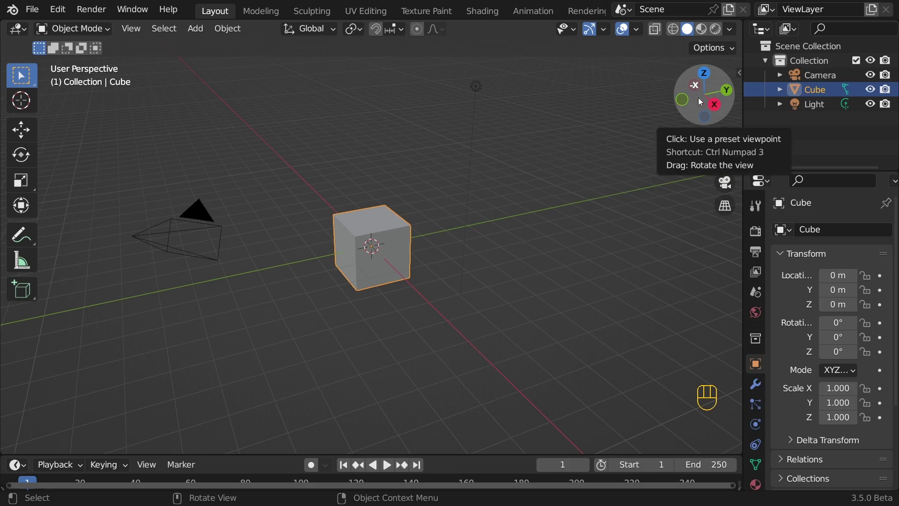
Practise orbiting around the cube, zooming in on it and panning the view slightly with the viewport's navigation gizmos.
mouse_move(698, 98)
left_mouse_down()
mouse_move(665, 100)
mouse_move(712, 109)
mouse_move(691, 93)
mouse_move(643, 102)
mouse_move(689, 117)
mouse_move(649, 110)
mouse_move(723, 108)
mouse_move(693, 111)
left_mouse_up()
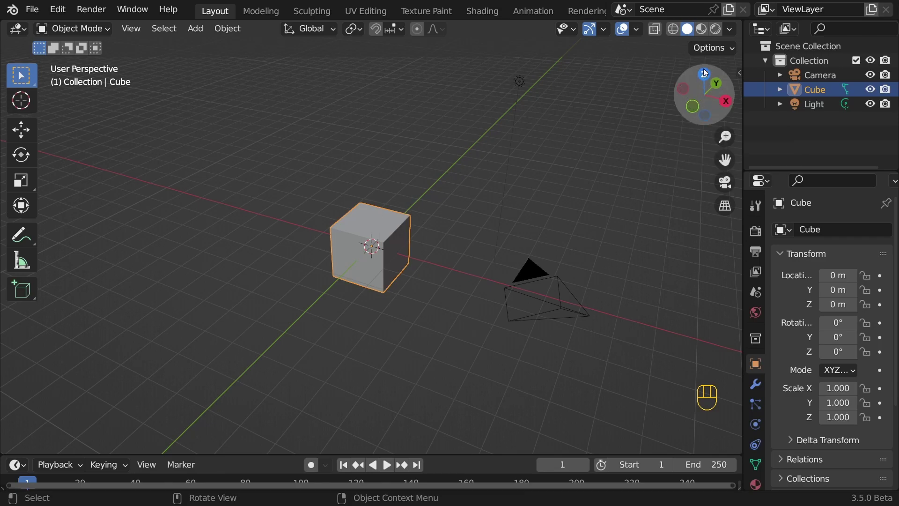
mouse_move(702, 99)
left_mouse_down()
mouse_move(705, 112)
mouse_move(684, 101)
mouse_move(697, 92)
left_mouse_up()
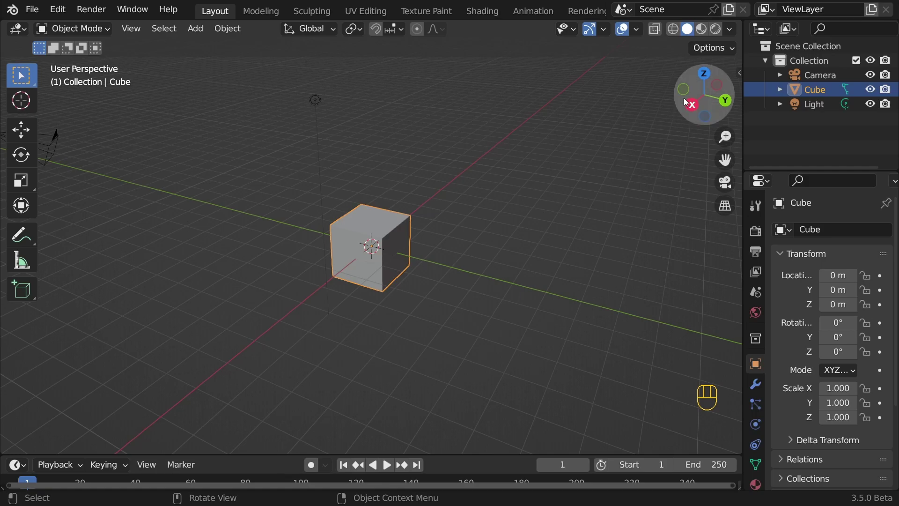
mouse_move(704, 95)
left_mouse_down()
mouse_move(876, 97)
mouse_move(712, 95)
left_mouse_up()
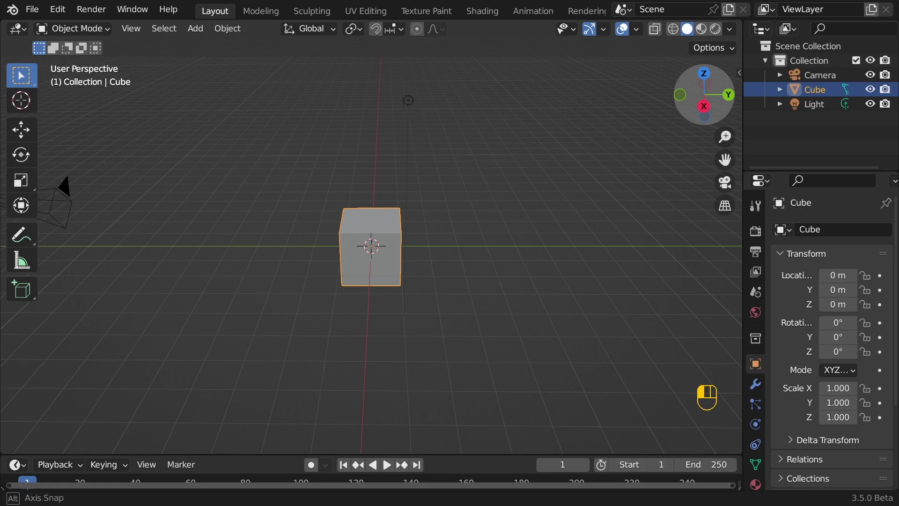
left_click_drag(704, 95, 728, 101)
left_click_drag(725, 134, 725, 96)
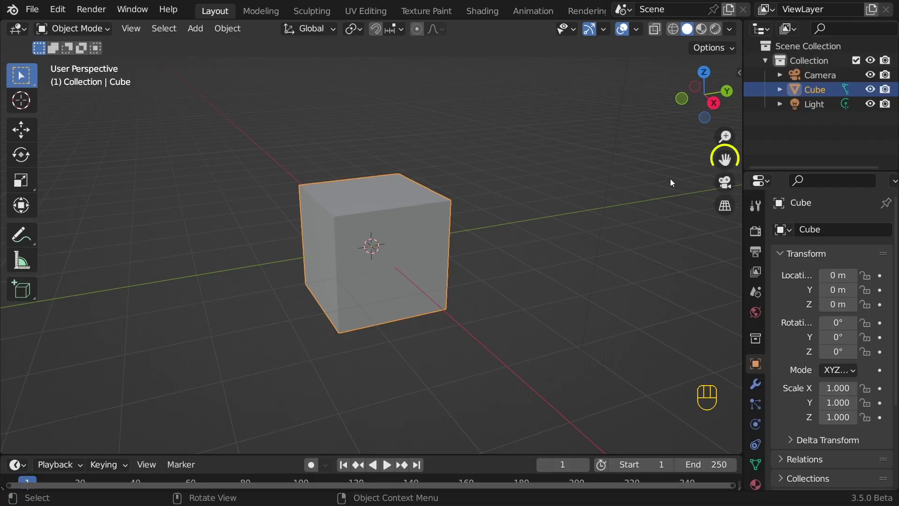
left_click_drag(725, 159, 732, 178)
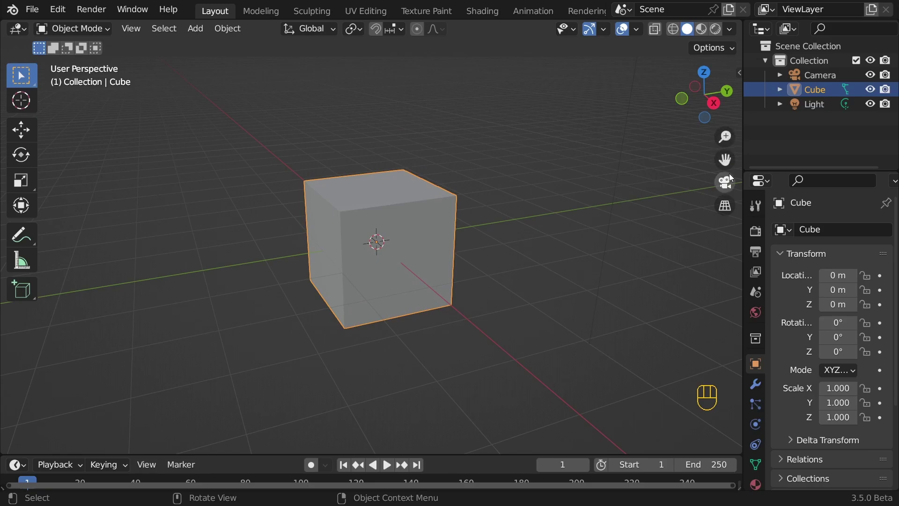
Hide the gizmos in the 3D viewport.
left_click(592, 31)
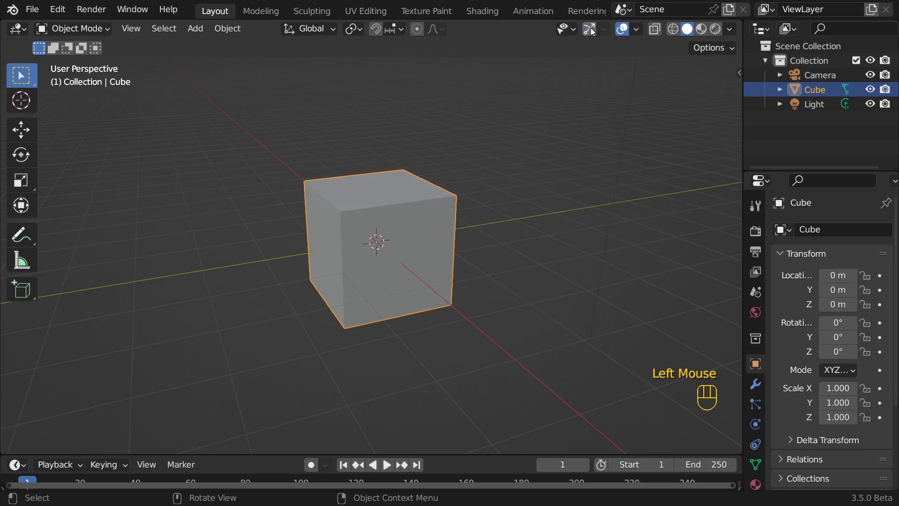
Show the gizmos in the 3D viewport again and practise orbiting and zooming in and out on the cube.
left_click(592, 31)
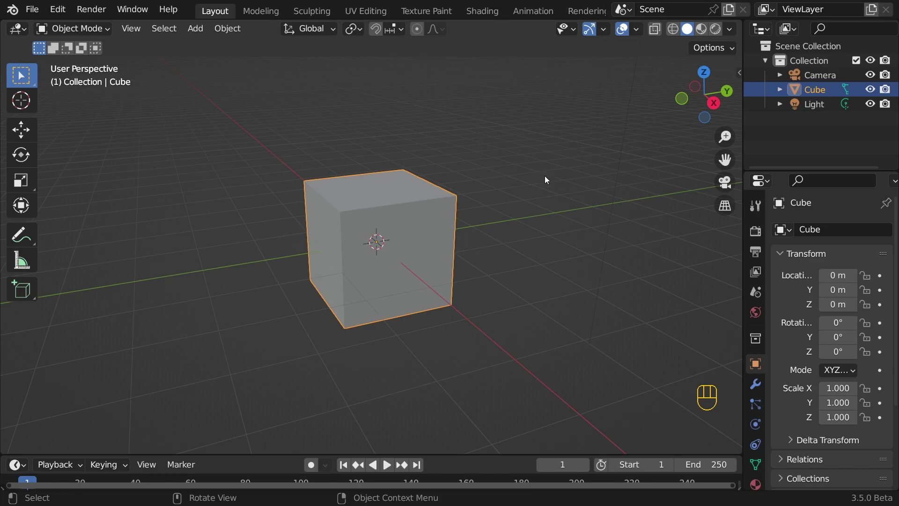
middle_click_drag(545, 177, 544, 177)
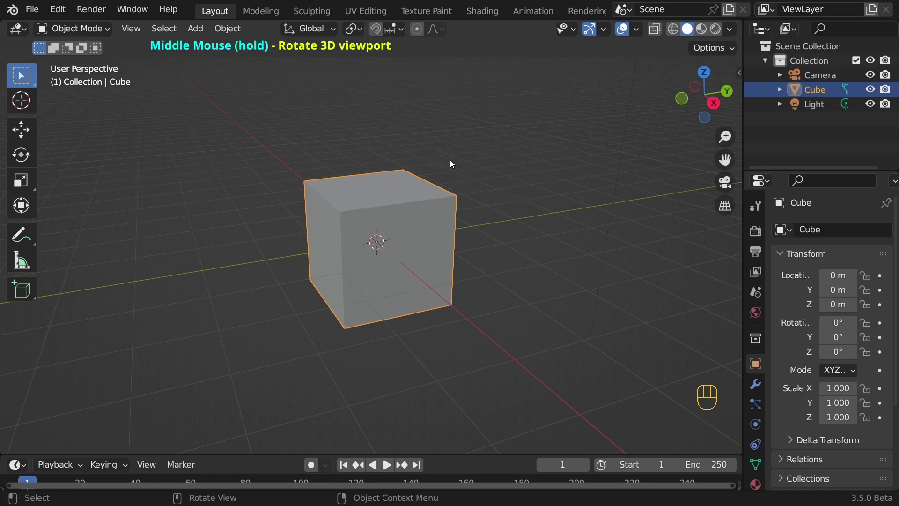
middle_click_drag(530, 177, 471, 197)
scroll(472, 196, "down", 2)
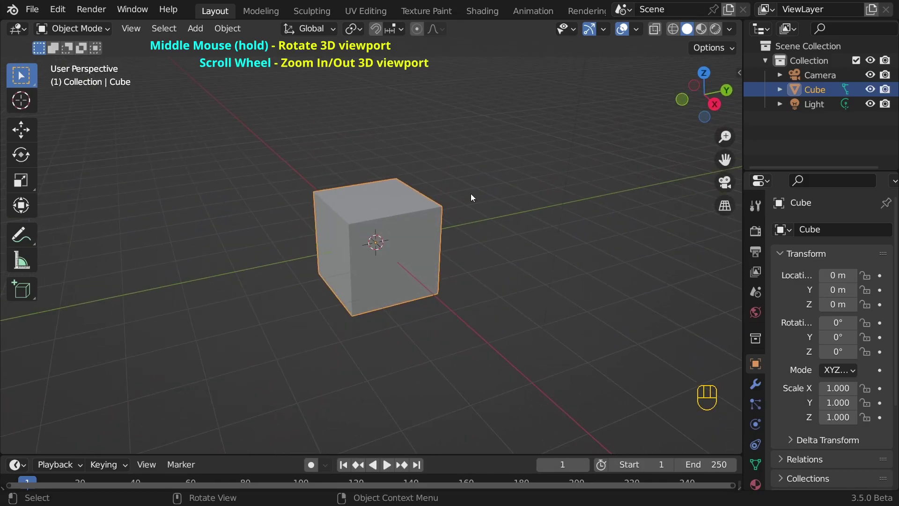
scroll(471, 194, "up", 3)
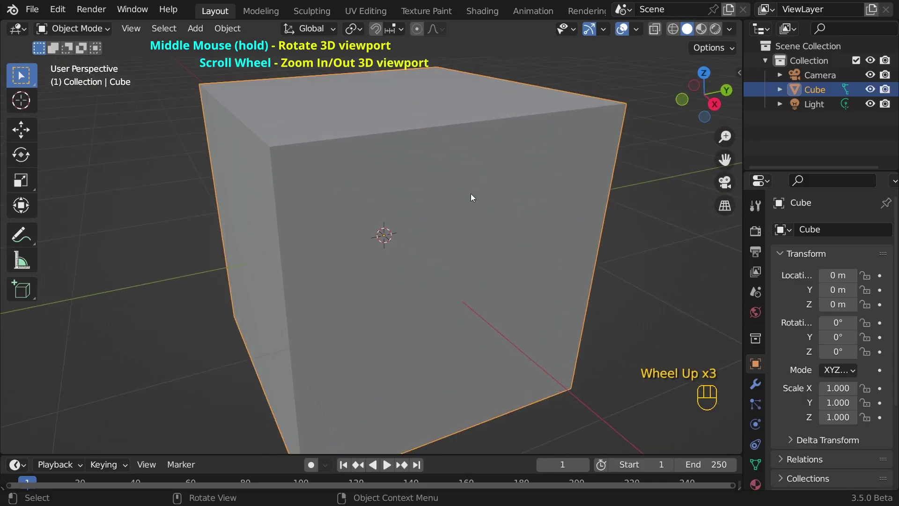
scroll(471, 194, "down", 5)
middle_click_drag(471, 193, 499, 119)
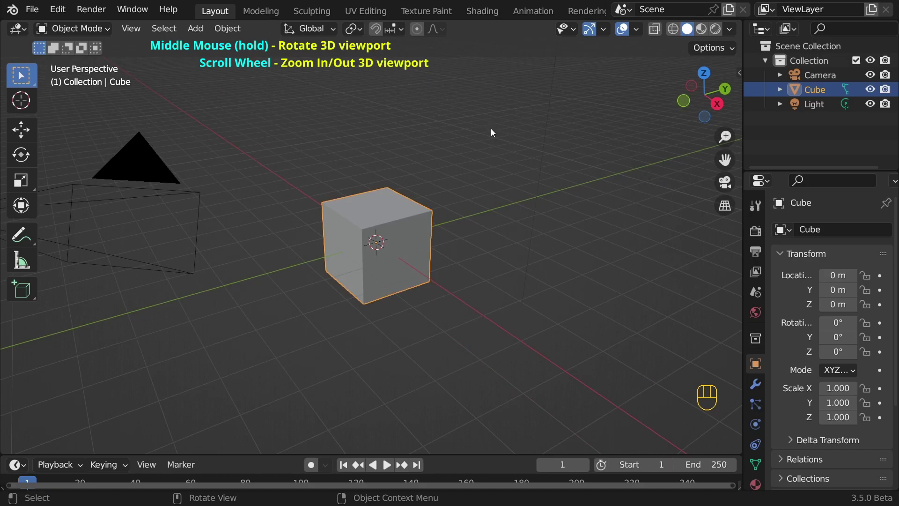
Practise panning the 3D viewport, zooming in steps and smoothly zooming the view of the cube.
key("shift")
mouse_move(490, 167)
middle_mouse_down("shift")
mouse_move(397, 184)
mouse_move(506, 237)
mouse_move(515, 85)
mouse_move(410, 176)
mouse_move(512, 124)
mouse_move(484, 161)
middle_mouse_up("shift")
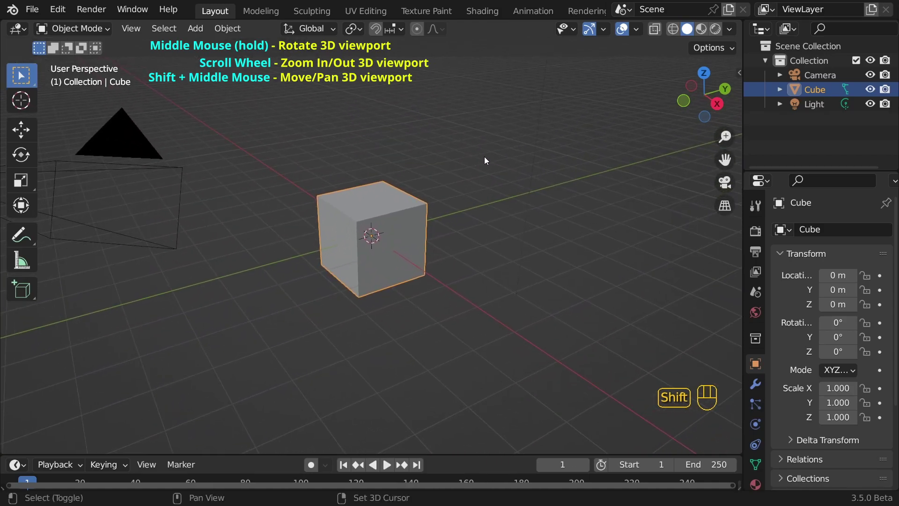
scroll(414, 197, "down", 5)
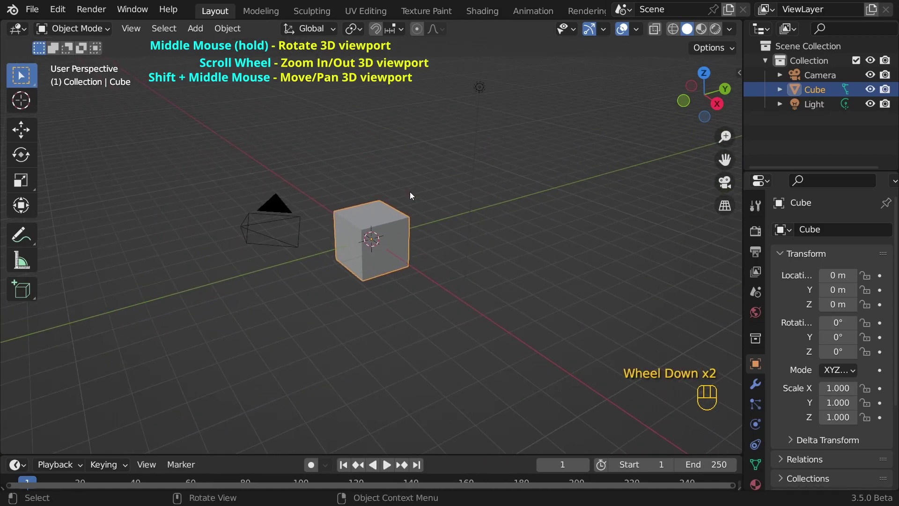
scroll(417, 217, "up", 5)
scroll(417, 216, "up", 1)
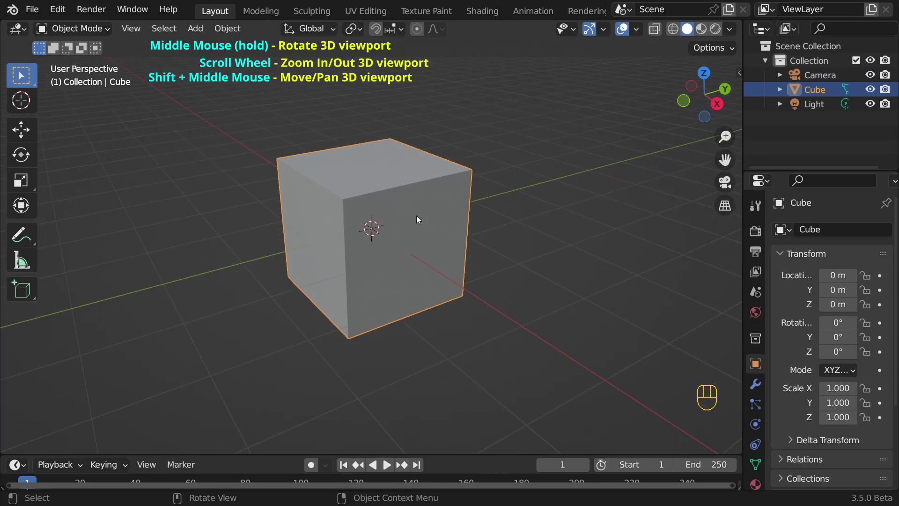
key("ctrl")
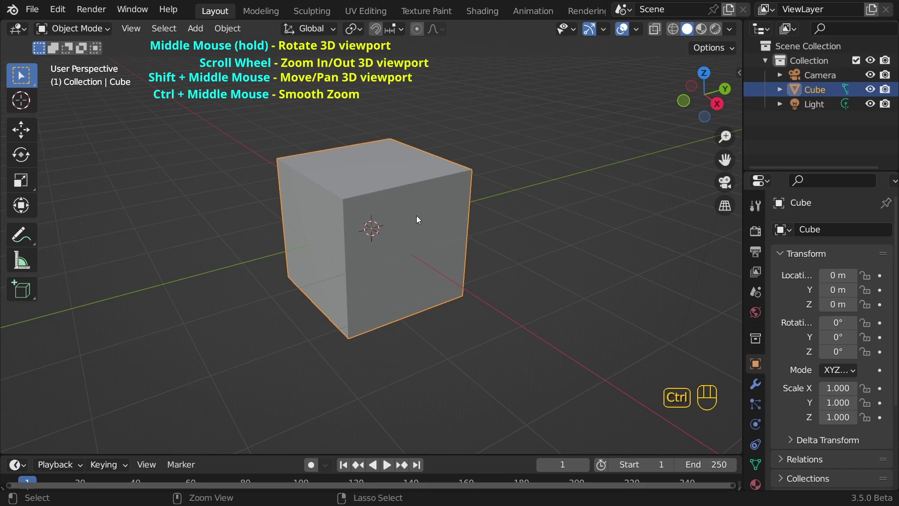
middle_click_drag(417, 215, 437, 336, "ctrl")
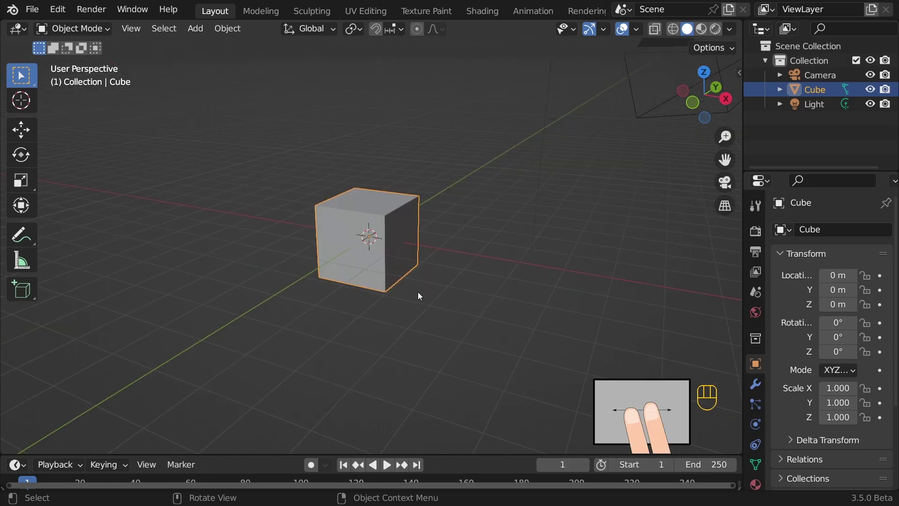
Practise orbiting around the cube and zooming in and out with touchpad gestures.
scroll(418, 291, "right", 10)
scroll(417, 291, "right", 10)
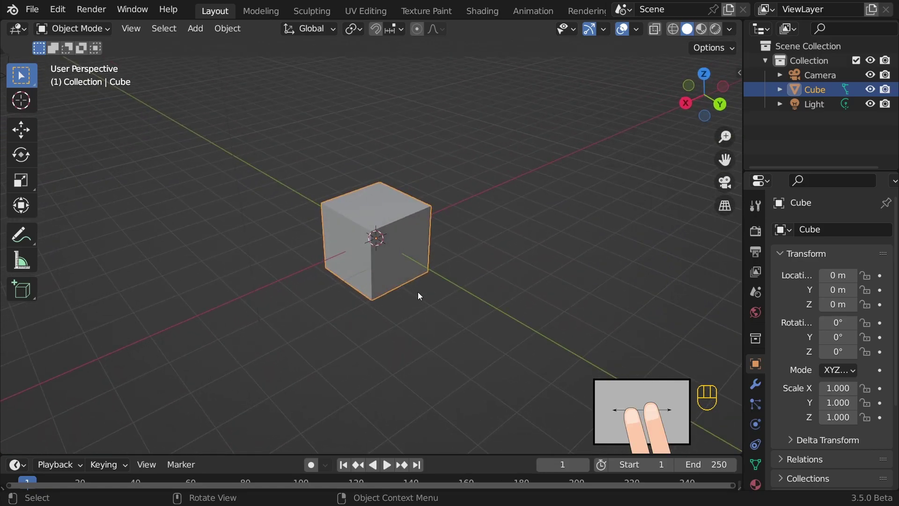
scroll(418, 292, "right", 10)
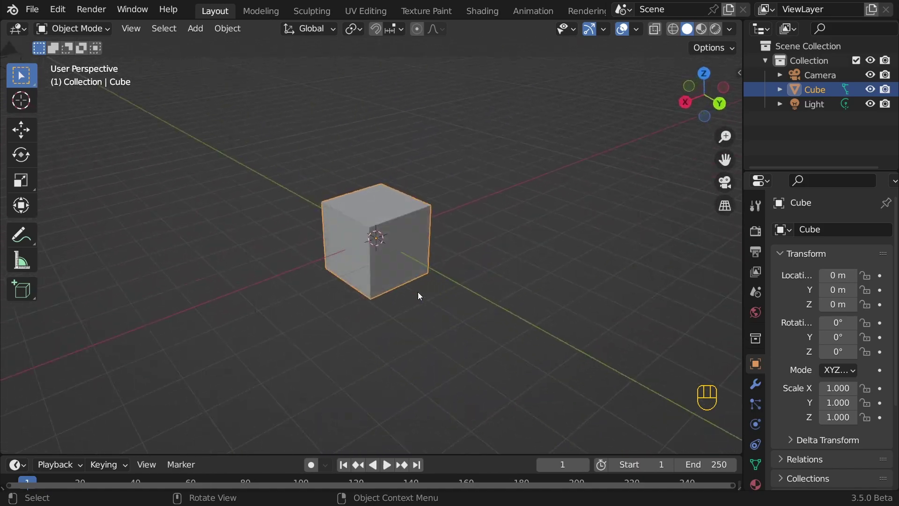
scroll(418, 293, "right", 10)
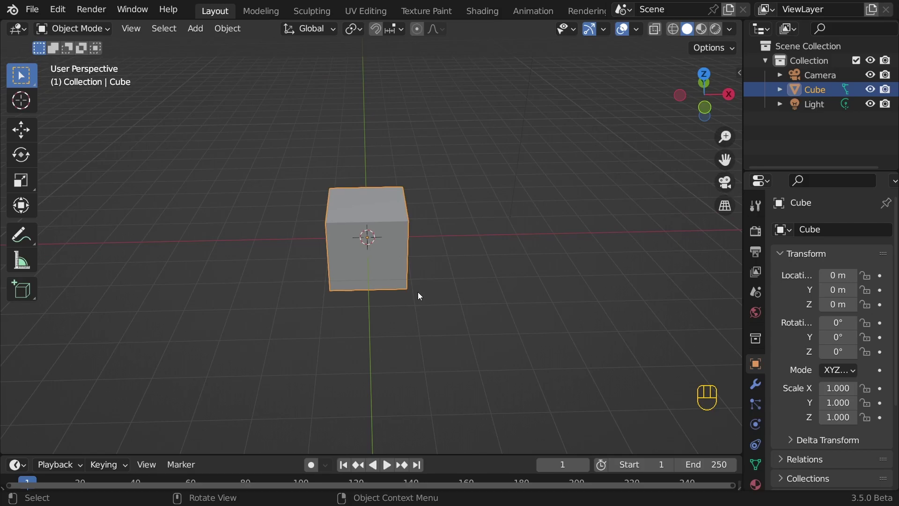
scroll(420, 296, "up", 3)
scroll(420, 295, "down", 5)
scroll(420, 296, "down", 3)
scroll(419, 296, "up", 5)
scroll(419, 296, "down", 1)
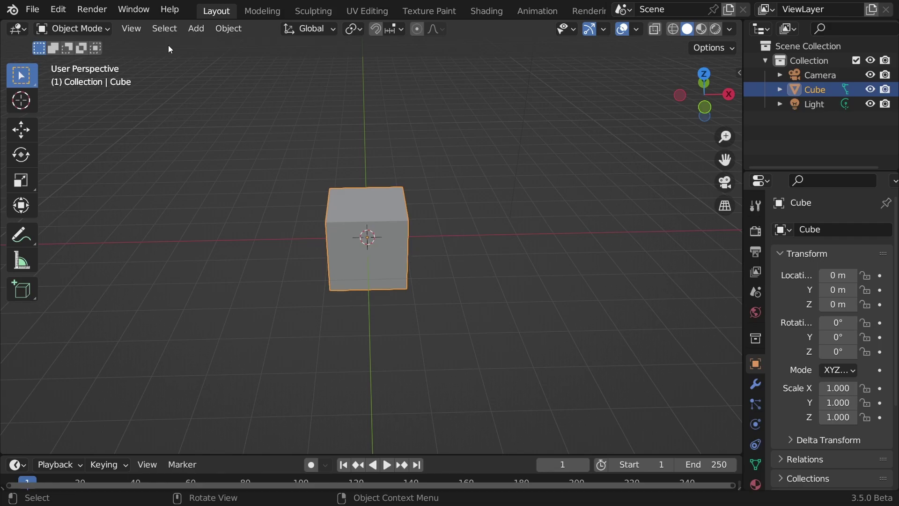
Enable Emulate 3 Button Mouse in the Input preferences and close the preferences.
left_click(58, 10)
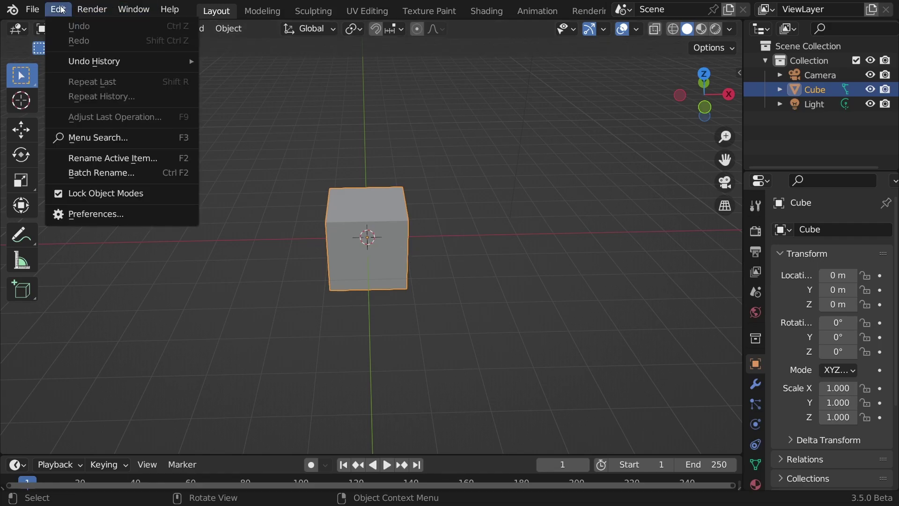
left_click(82, 215)
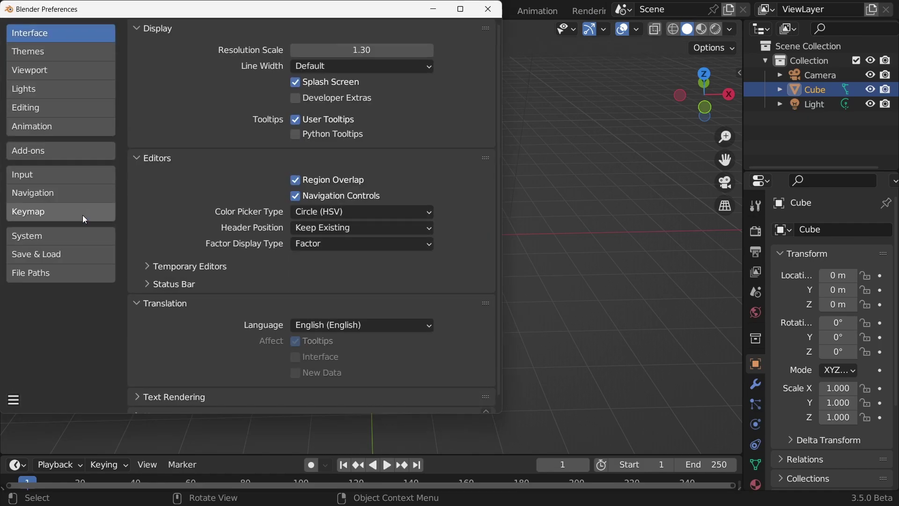
left_click(51, 177)
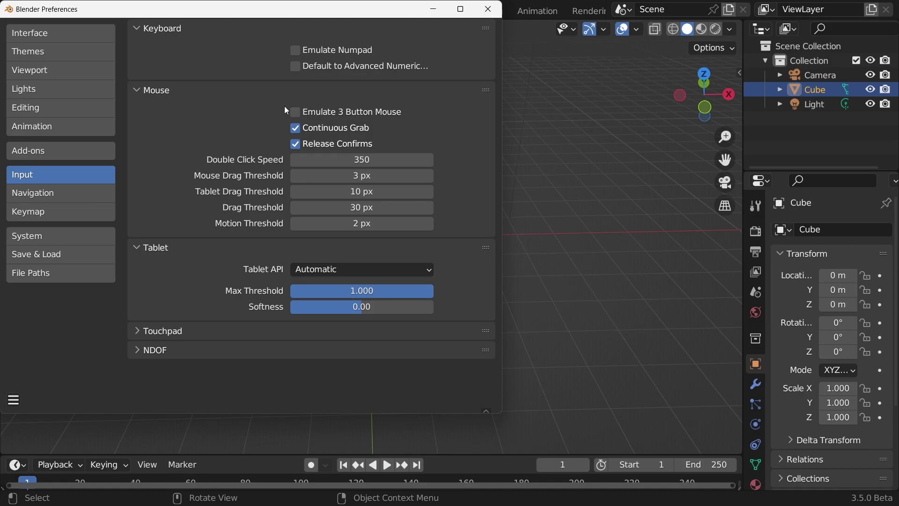
left_click(298, 112)
left_click(487, 9)
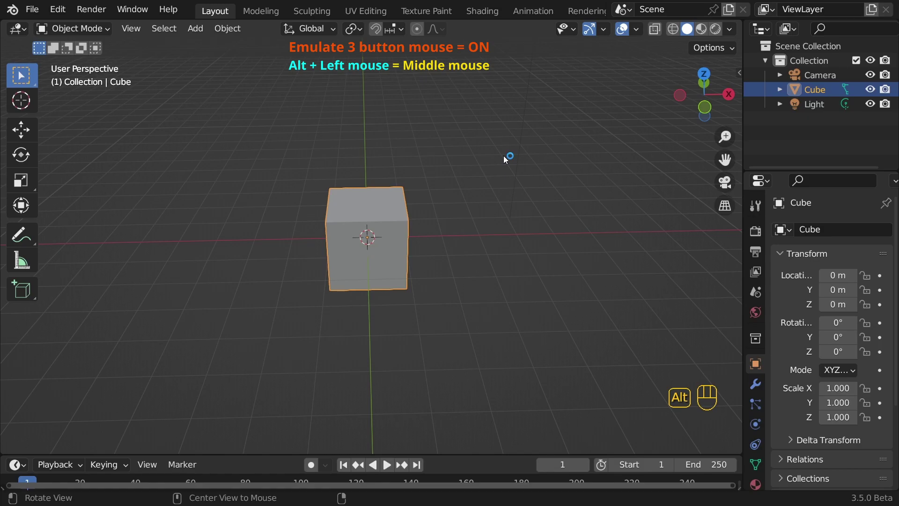
Practise orbiting, smooth zooming and panning around the cube with the emulated three-button mouse.
left_click_drag(503, 155, 425, 156, "alt")
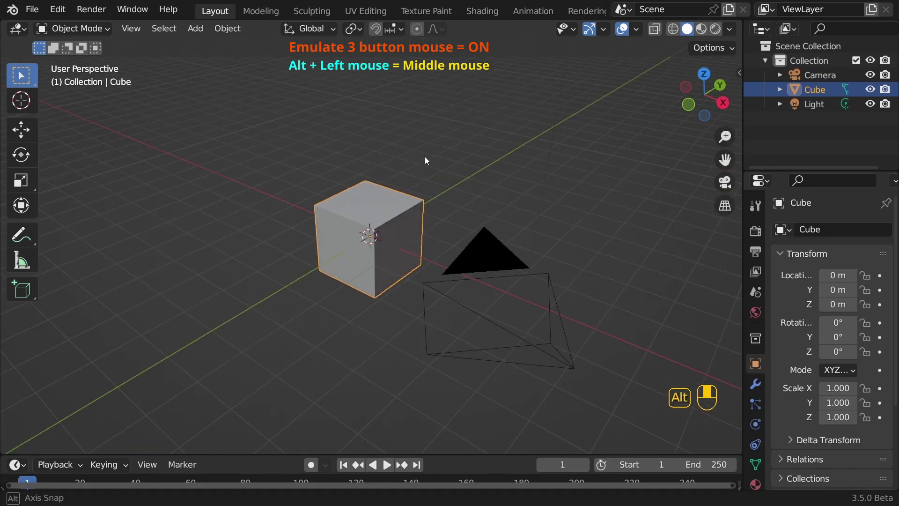
key("ctrl")
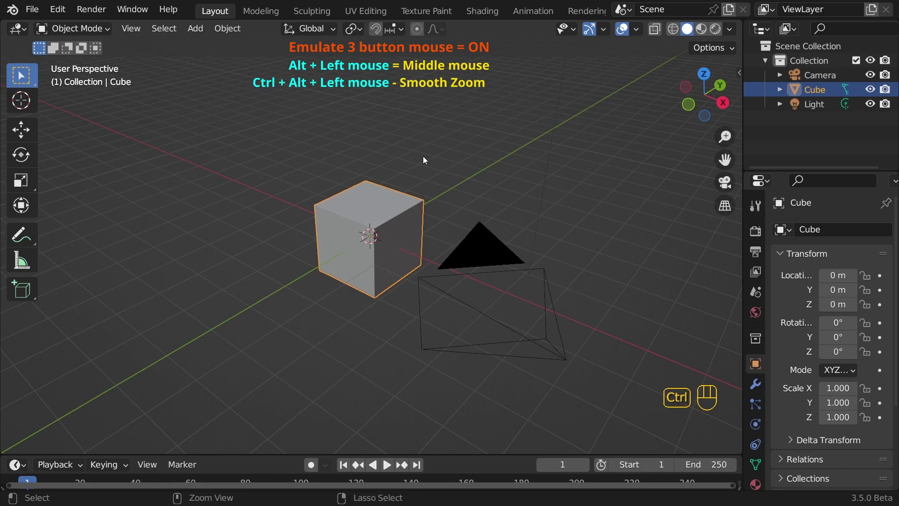
key("alt")
left_click_drag(422, 156, 454, 160, "ctrl+alt")
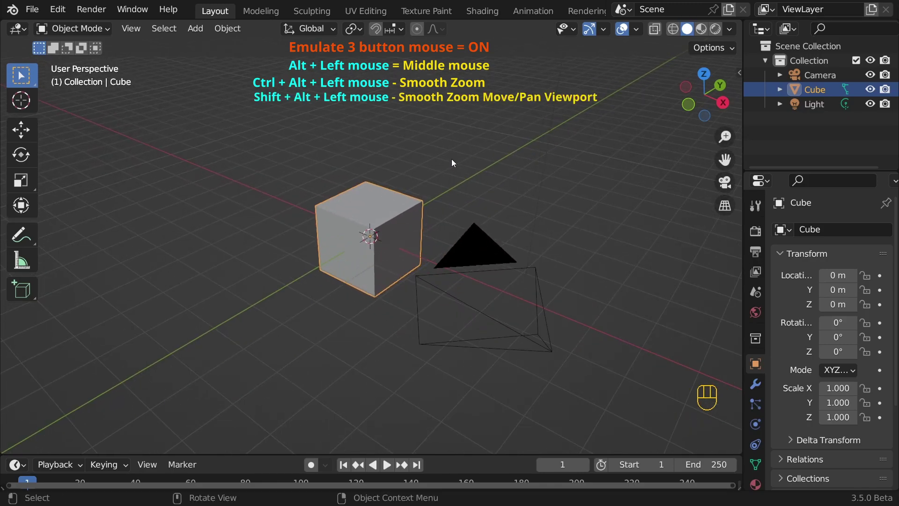
left_click_drag(451, 159, 446, 137, "alt+shift")
Pan, zoom out and orbit the 3D viewport until all objects are out of view.
middle_click_drag(602, 156, 136, 212, "shift")
middle_click_drag(487, 150, 295, 295, "shift")
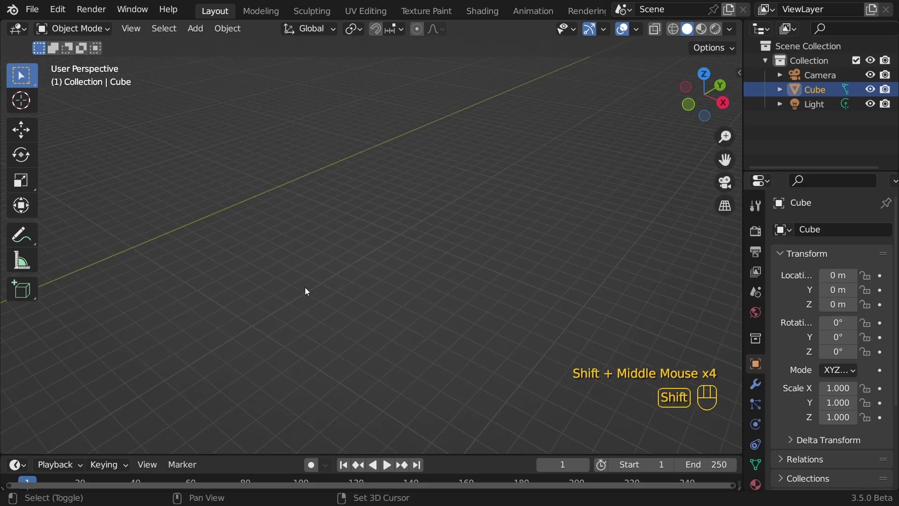
scroll(397, 248, "down", 3)
scroll(397, 249, "down", 2)
middle_click_drag(337, 224, 323, 220, "shift")
middle_click_drag(528, 232, 244, 251, "shift")
middle_click_drag(532, 160, 427, 168, "shift")
scroll(426, 221, "down", 2)
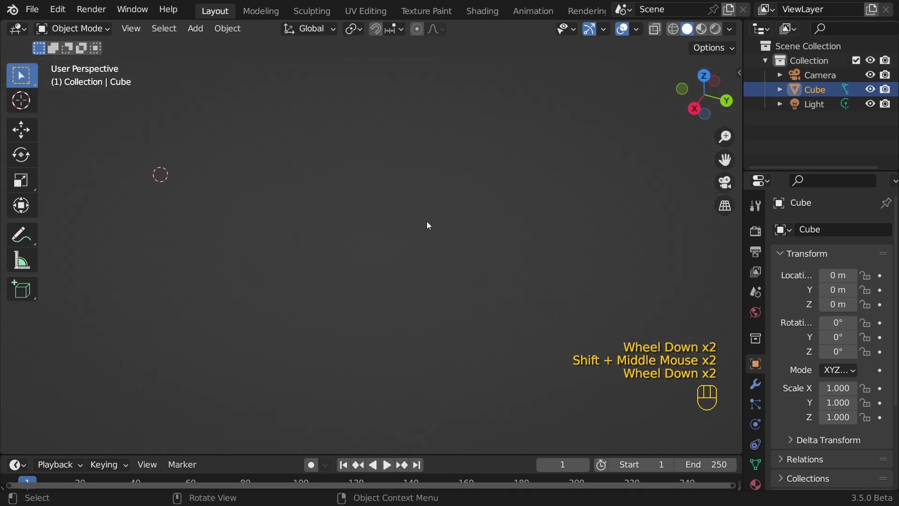
middle_click_drag(478, 201, 466, 231)
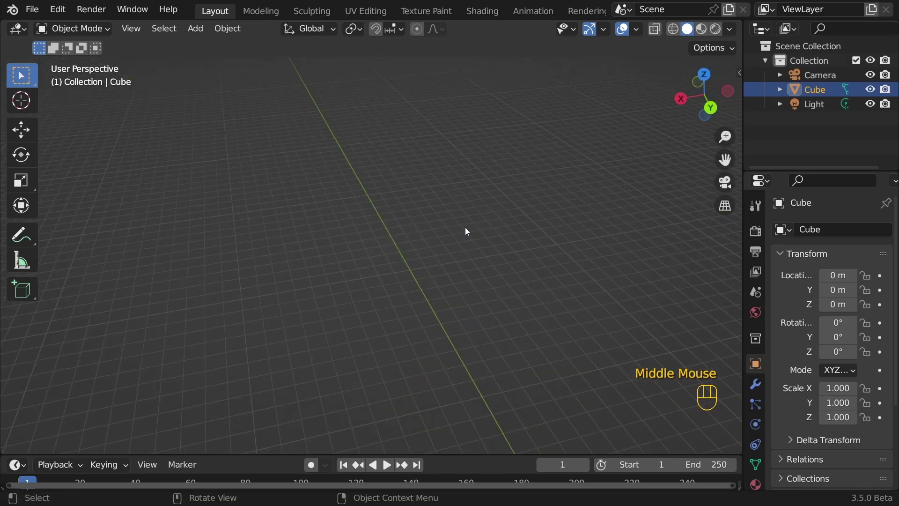
Frame all objects in the 3D viewport, widen the Outliner and Properties editors, and orbit around the scene.
key("Home")
key("Home")
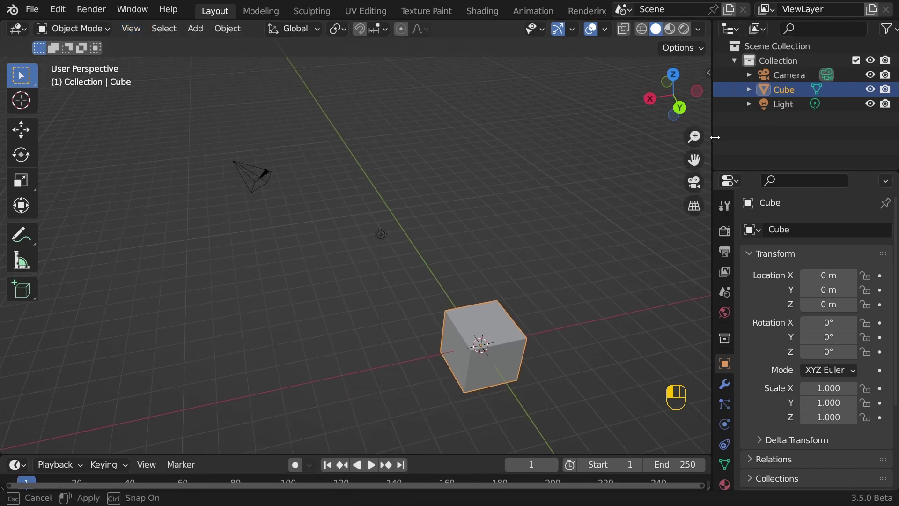
middle_click_drag(366, 253, 406, 163)
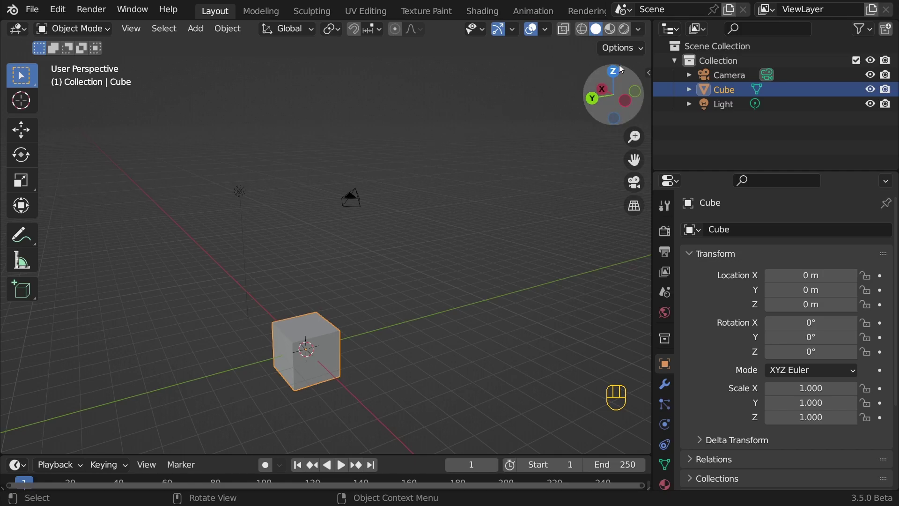
Turn on Shadow and Cavity in the Solid viewport shading options.
left_click(640, 30)
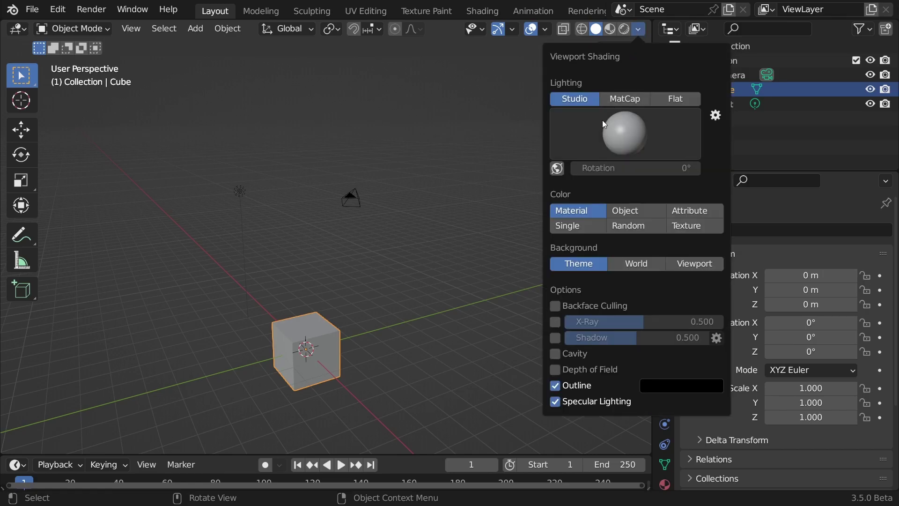
left_click(555, 338)
left_click(555, 354)
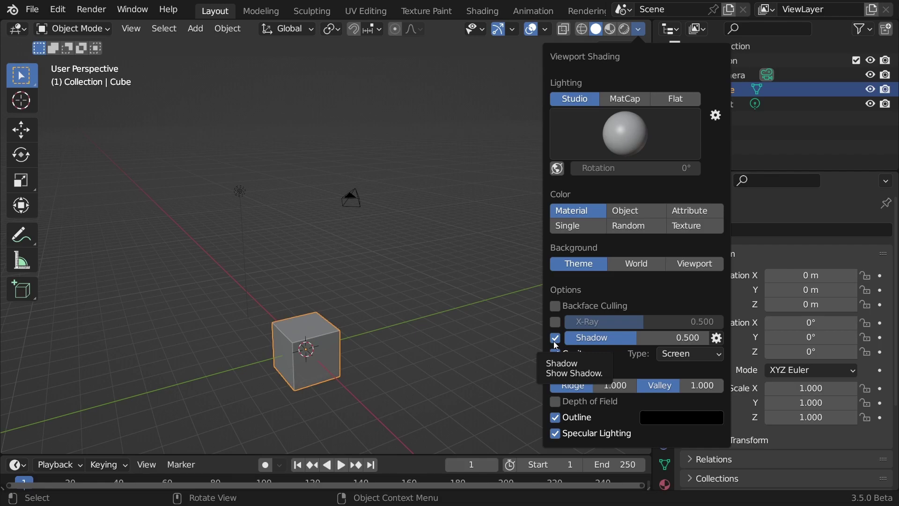
scroll(363, 287, "down", 4)
middle_click_drag(346, 281, 364, 287)
scroll(363, 287, "up", 3)
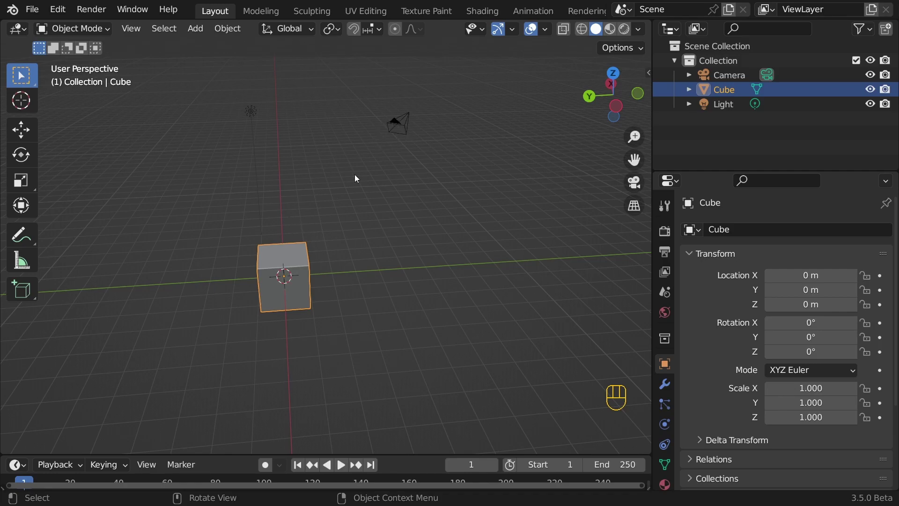
Select the camera, the light and the cube one after another in the 3D viewport.
left_click(401, 125)
middle_click_drag(328, 185, 381, 202)
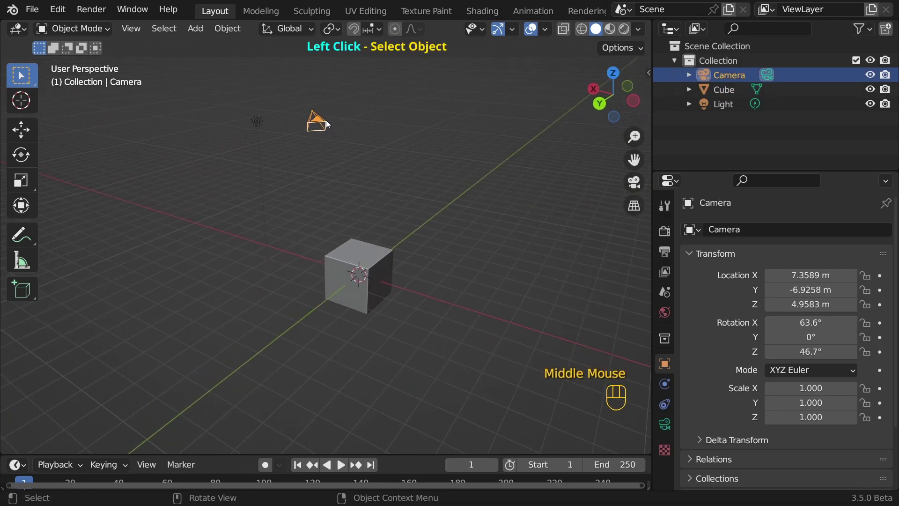
left_click(257, 122)
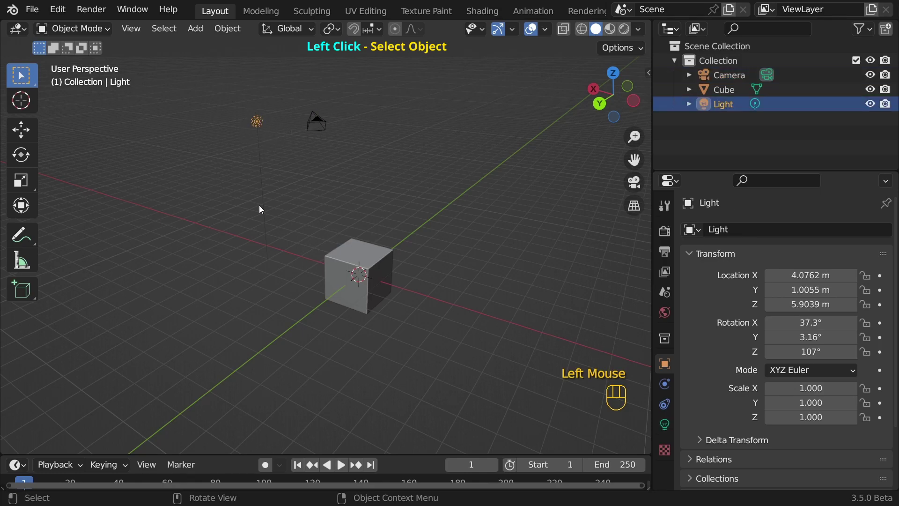
left_click(363, 249)
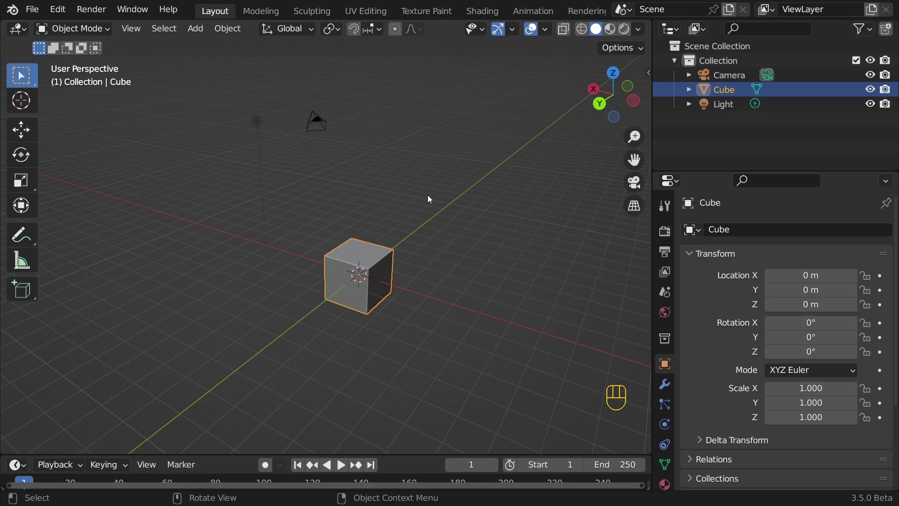
Practise selecting the Camera, Cube and Light in the Outliner, ending with the Cube selected.
left_click(732, 78)
left_click(725, 89)
left_click(725, 104)
left_click(727, 92)
left_click(726, 78)
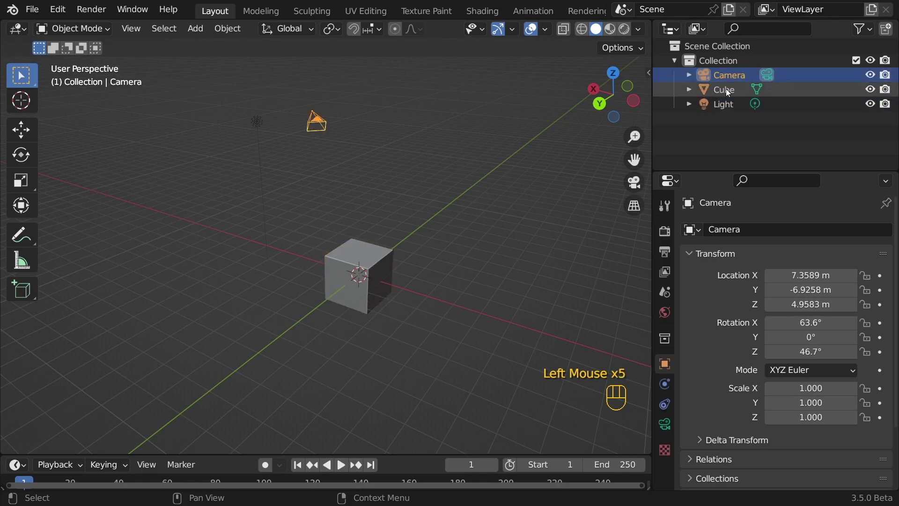
left_click(726, 89)
Move the view away from the scene, clear the selection, then select the Cube in the Outliner and frame it in the viewport.
scroll(515, 187, "down", 3)
scroll(543, 192, "down", 1, "shift")
middle_click_drag(543, 192, 542, 195, "shift")
middle_click_drag(276, 157, 299, 108)
left_click(782, 139)
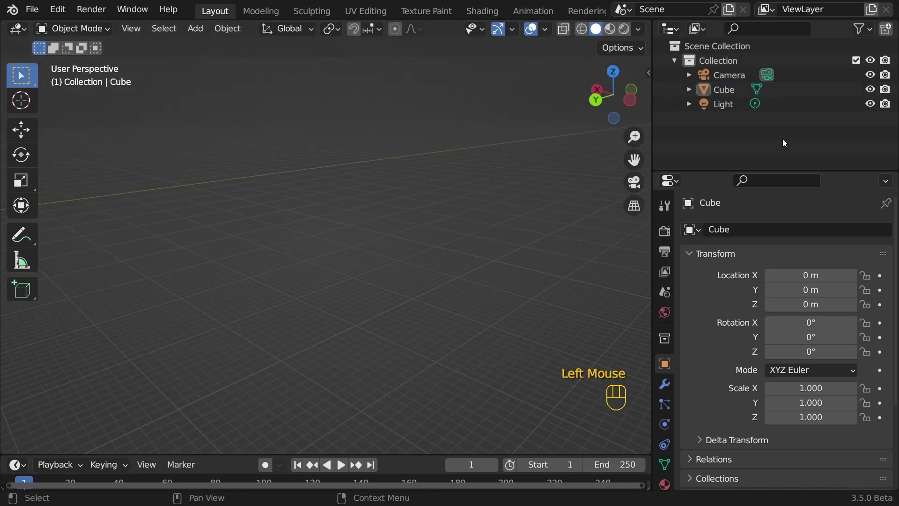
left_click(735, 87)
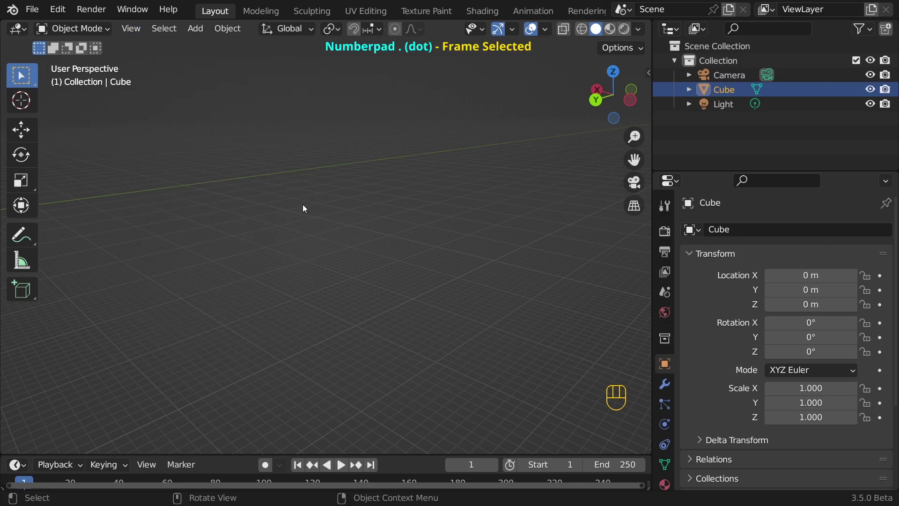
key("KP_Decimal")
scroll(408, 139, "down", 6)
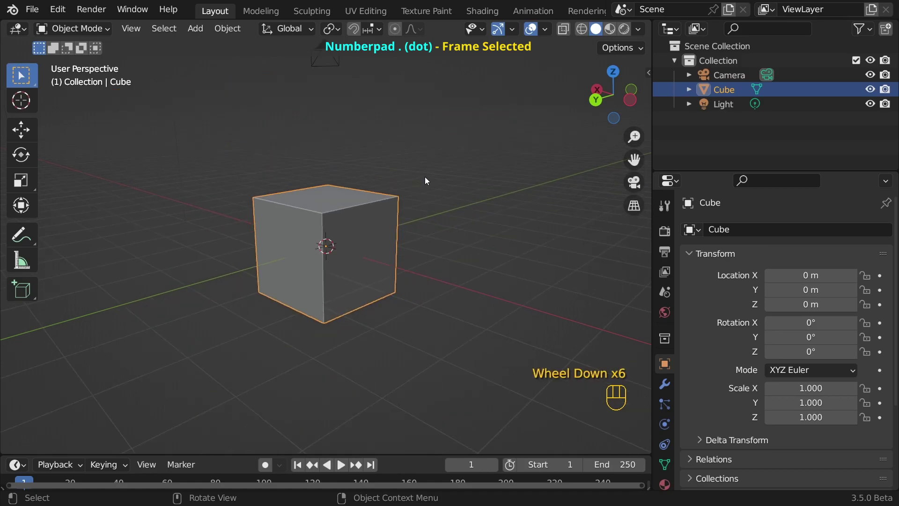
Select the camera in the viewport, frame it in view and orbit around it.
left_click(325, 62)
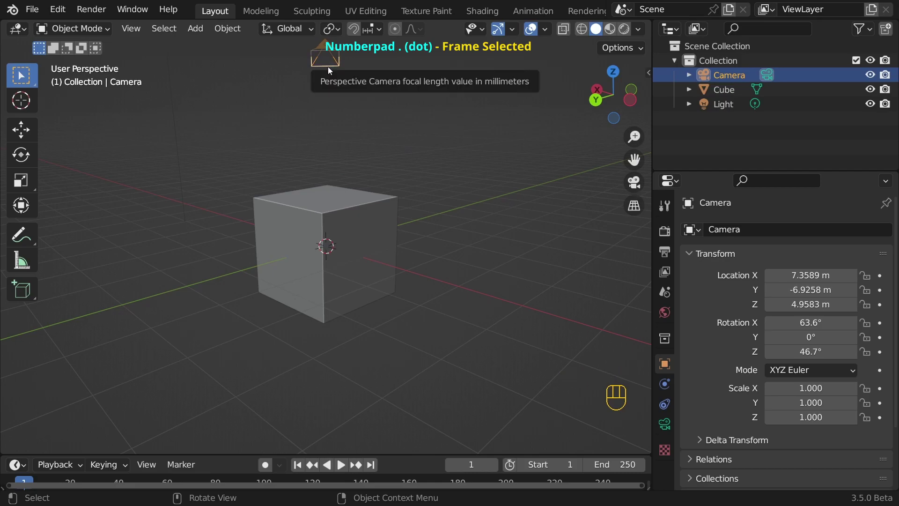
key("KP_Decimal")
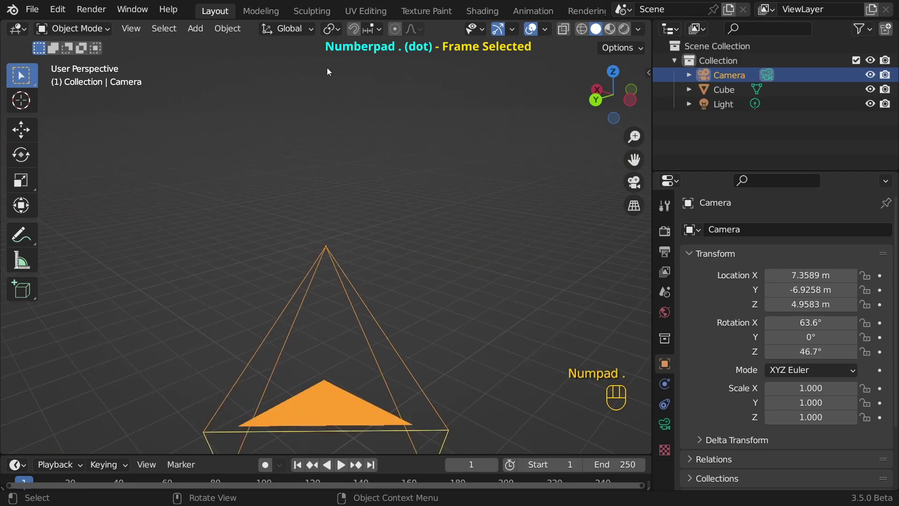
scroll(344, 179, "down", 2)
middle_click_drag(399, 285, 358, 171)
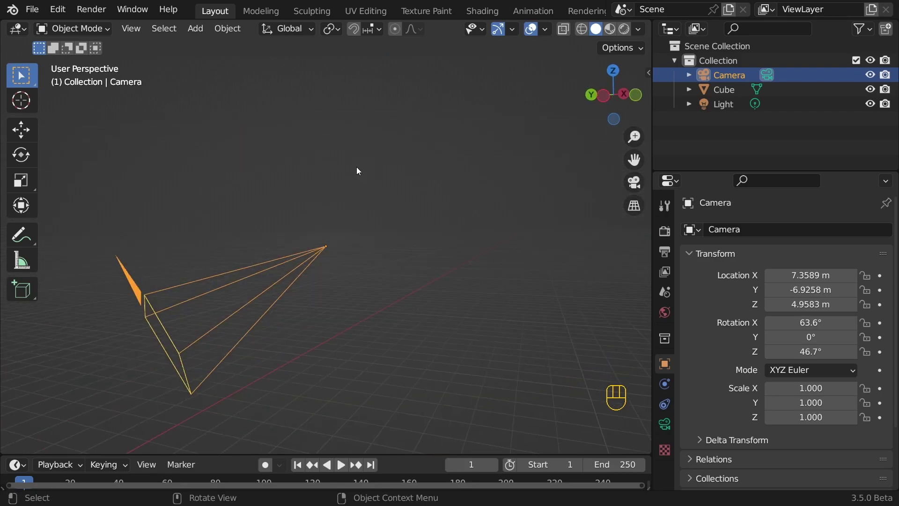
Frame all objects in the viewport and orbit until the cube, camera and light are visible.
key("Home")
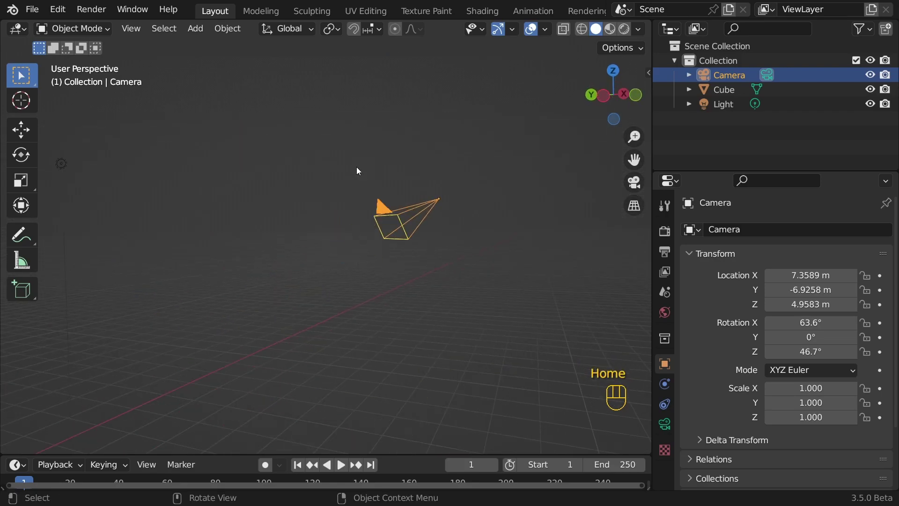
middle_click_drag(359, 171, 431, 227)
scroll(431, 226, "down", 2)
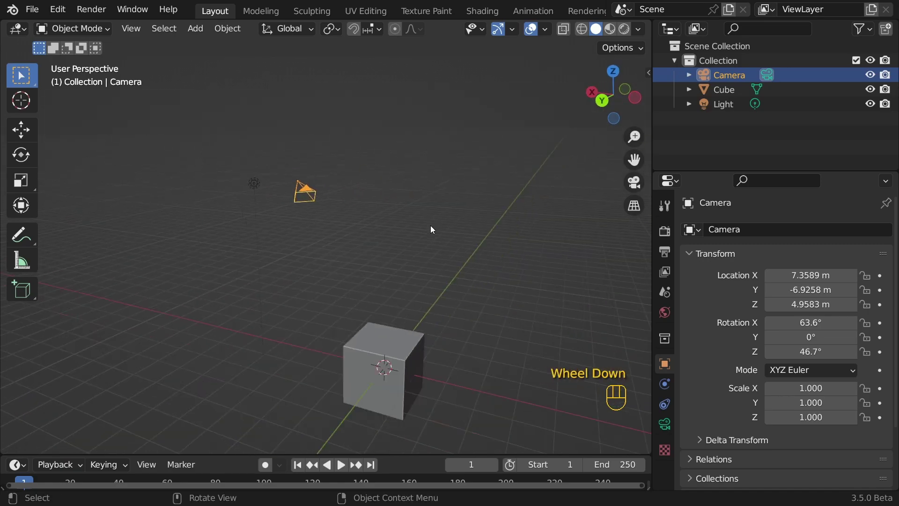
Start a new General file without saving the changes to 1.blend.
left_click(32, 9)
mouse_move(70, 25)
left_click(230, 30)
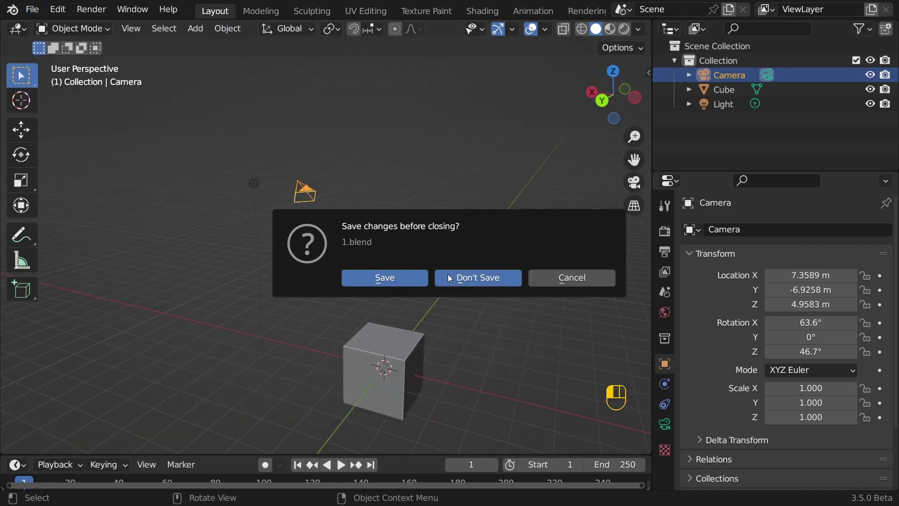
left_click(448, 274)
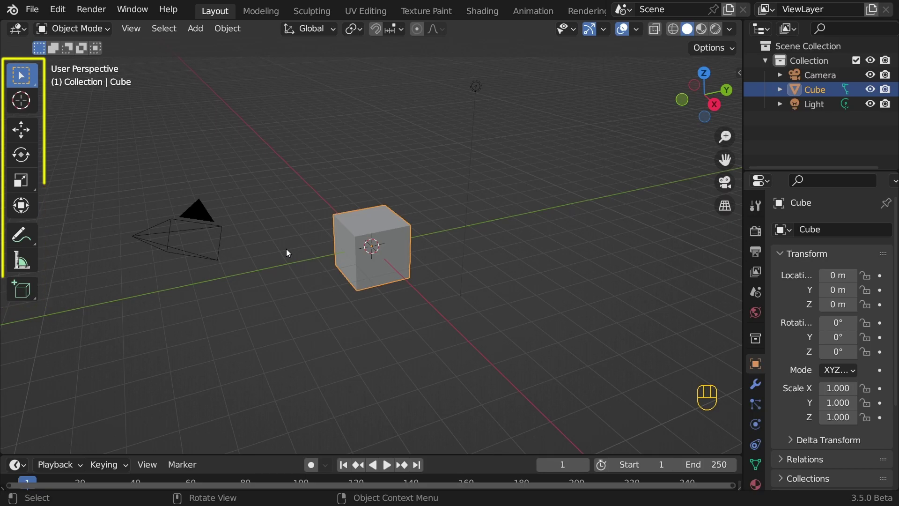
Hide and show the viewport's toolbar, then widen the Outliner and Properties editors.
key("t")
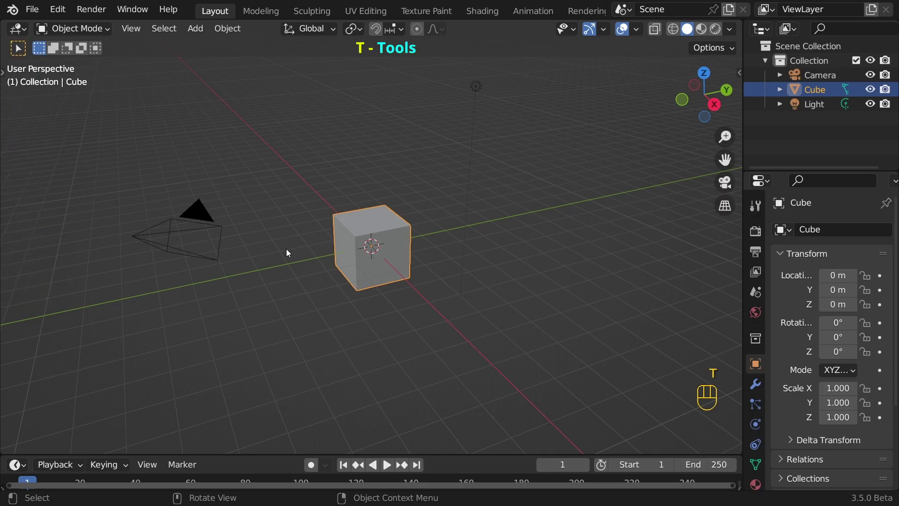
key("t")
left_click(743, 244)
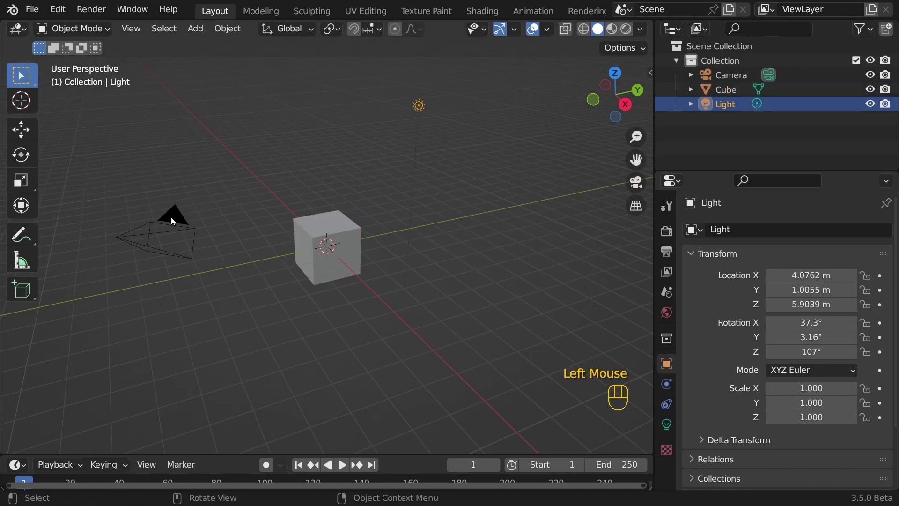
Practise selecting the Camera and Cube singly, box-selecting the Cube with the Light and with the Camera, and end with only the Cube selected.
left_click(173, 220)
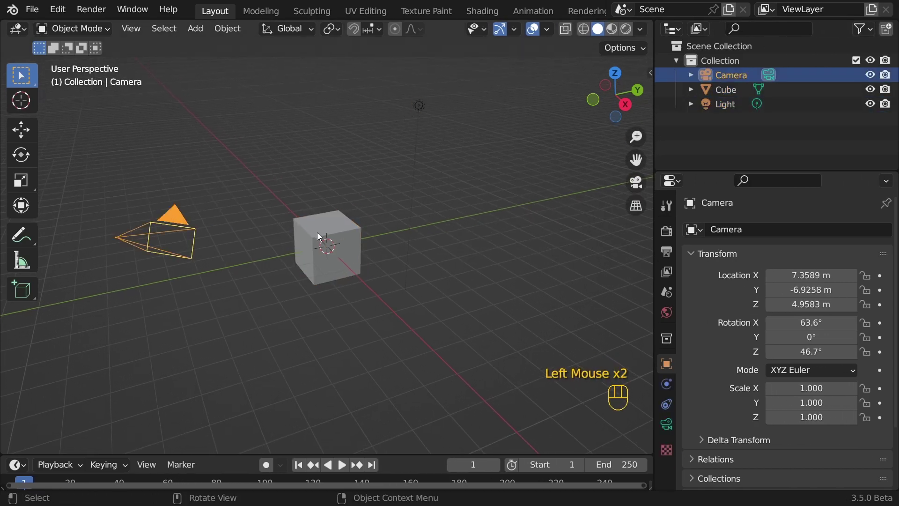
left_click(326, 235)
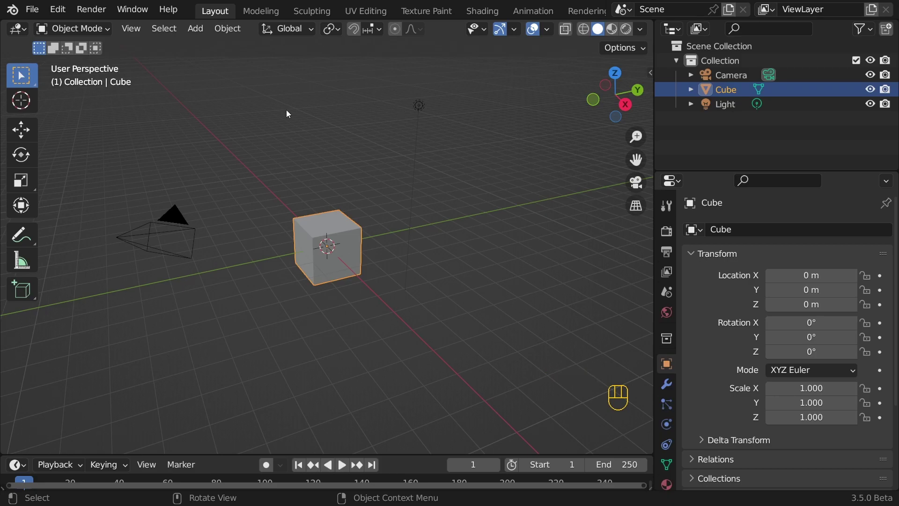
left_click_drag(282, 108, 464, 282)
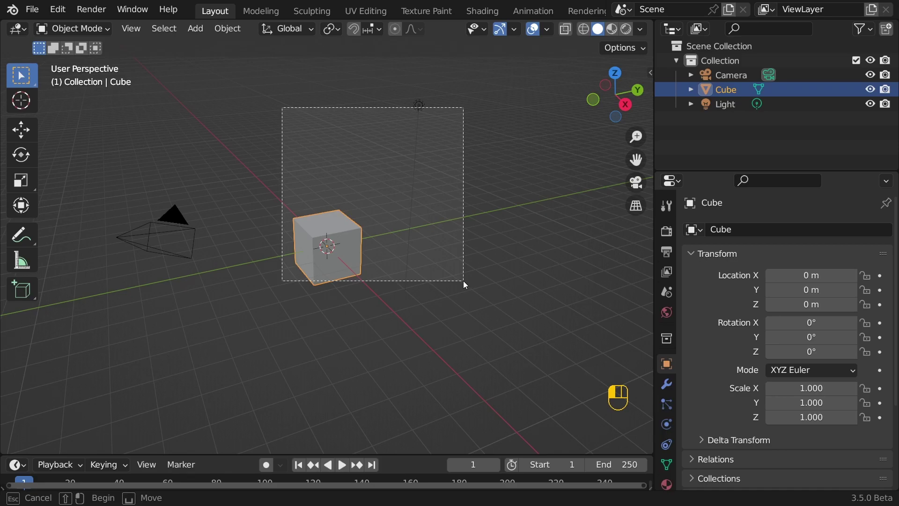
left_click_drag(463, 281, 463, 281)
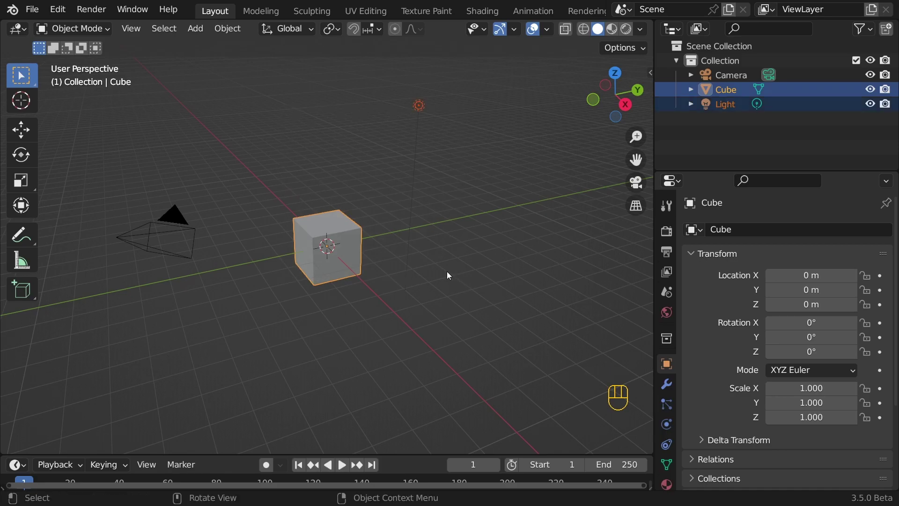
left_click_drag(107, 139, 331, 297)
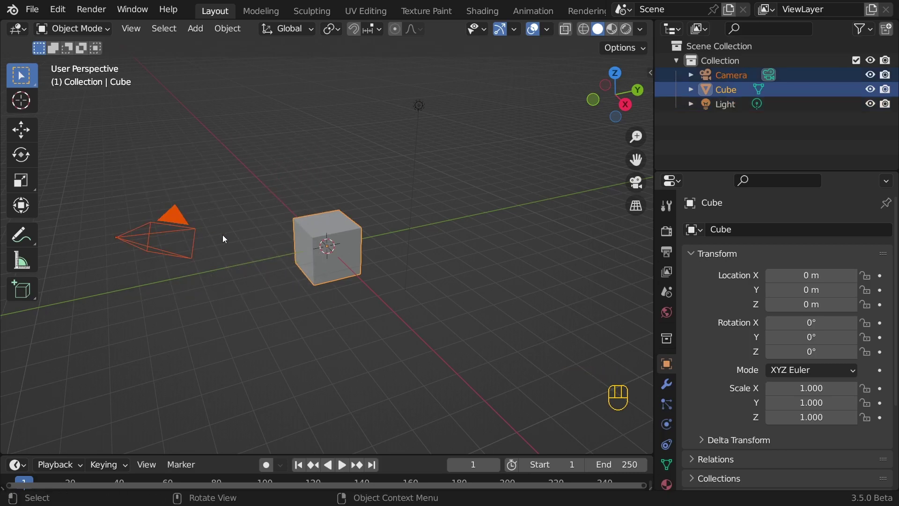
left_click(310, 244)
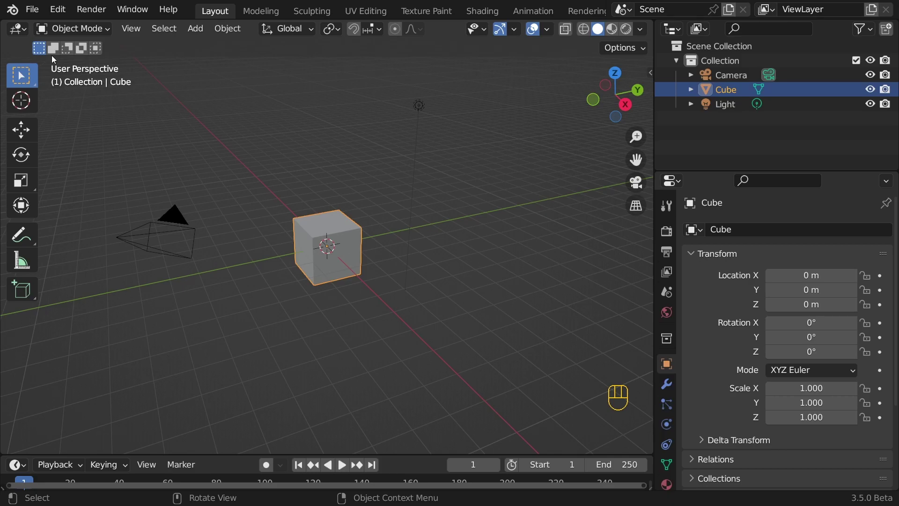
Box-select the Camera and Cube together, then try adding the Light to the selection in the viewport.
left_click(178, 158)
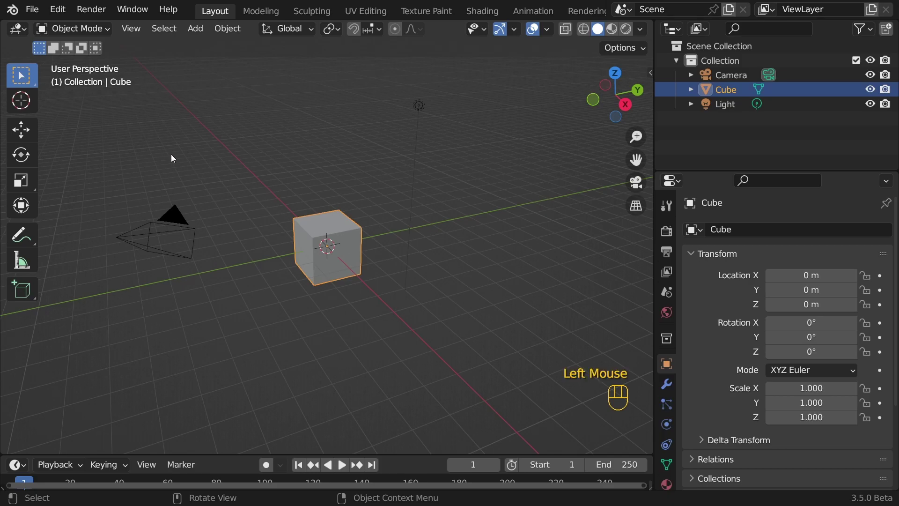
left_click_drag(131, 157, 329, 291)
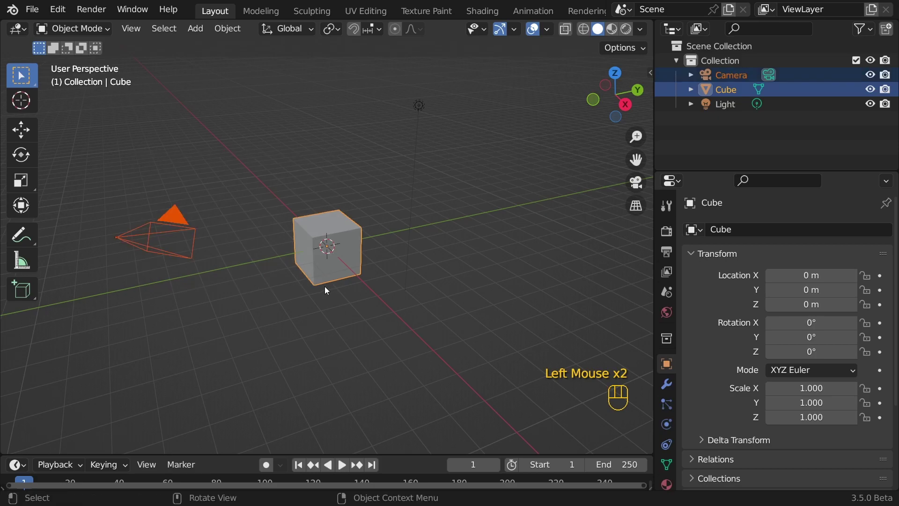
key("shift")
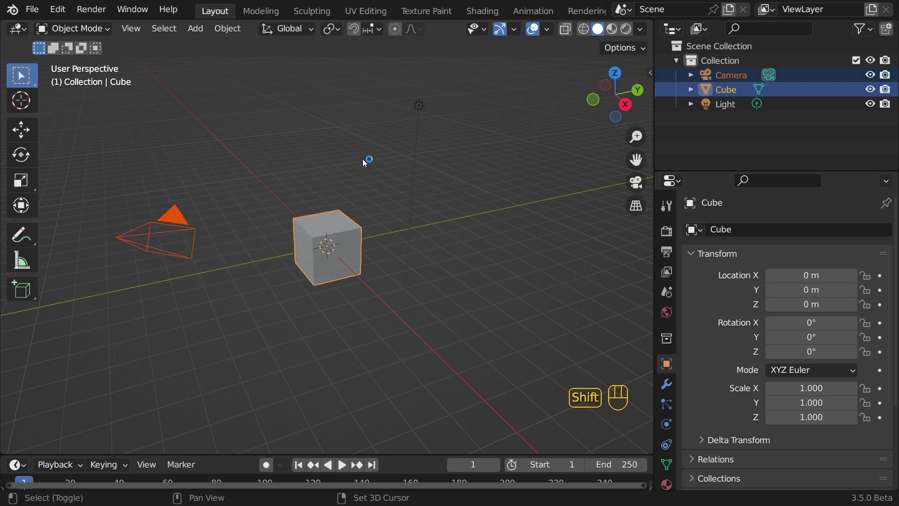
left_click(418, 106, "shift")
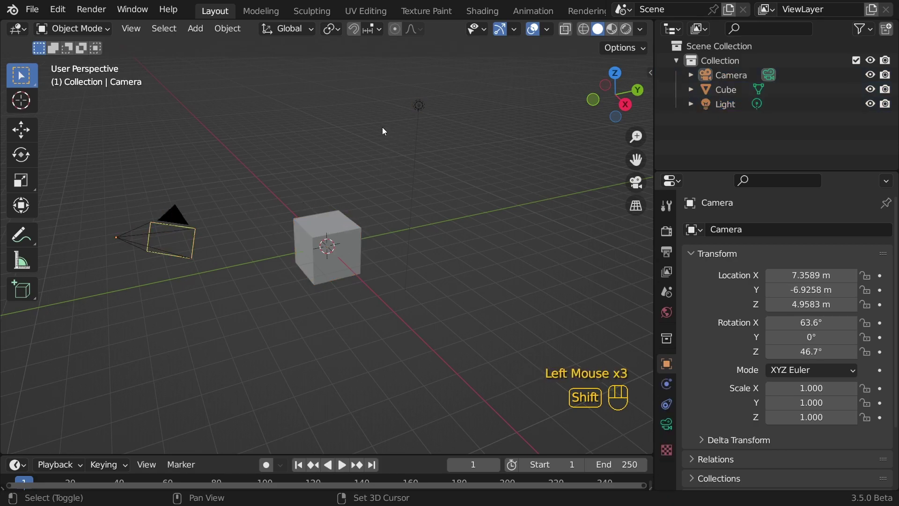
Add the Light, Cube and Camera to the selection one by one, then make the Cube the active object.
left_click(418, 108, "shift")
left_click(355, 223, "shift")
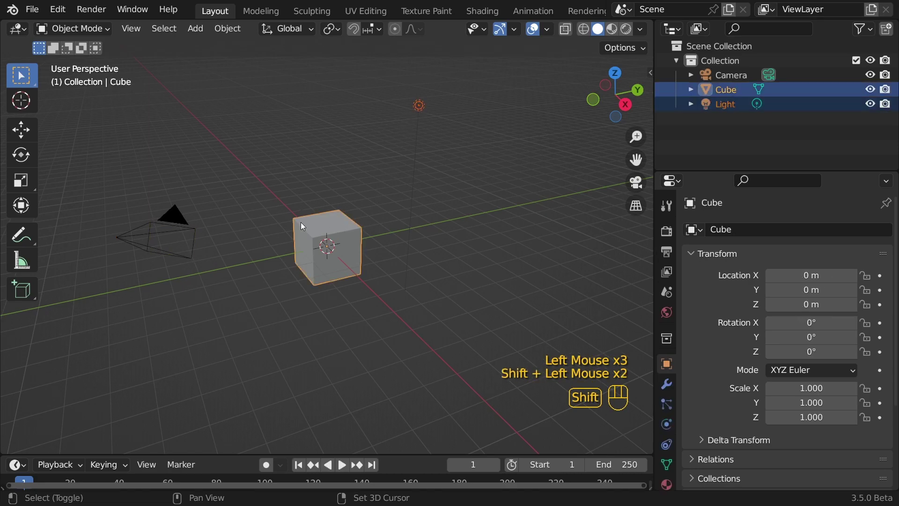
left_click(181, 222, "shift")
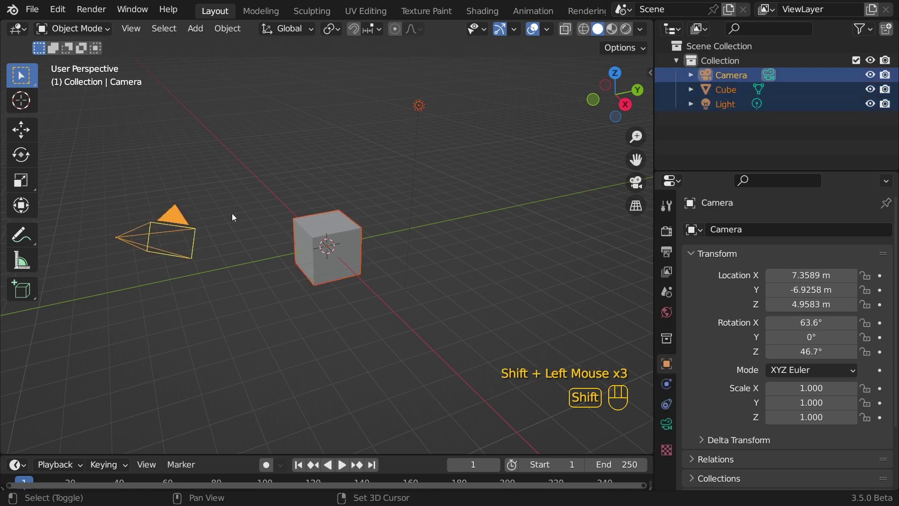
left_click(315, 235, "shift")
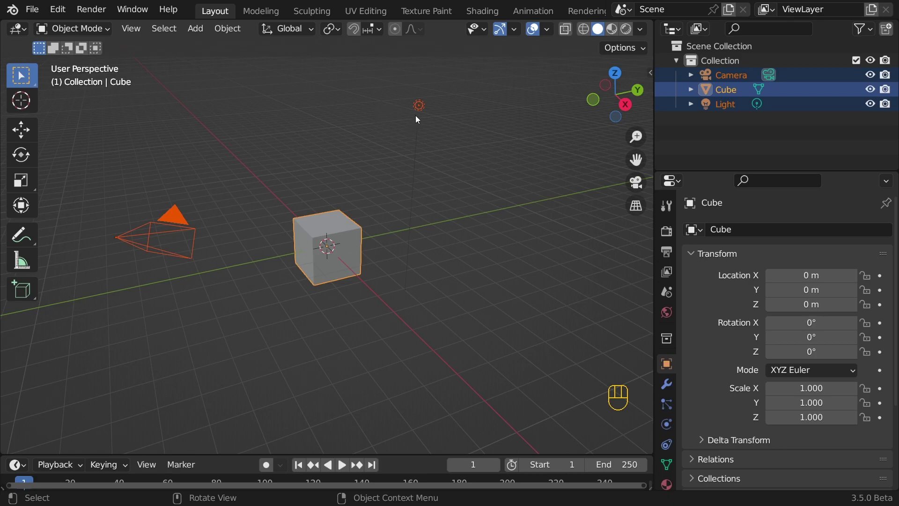
Make the Light the active object within the selection, then remove it from the selection.
key("shift")
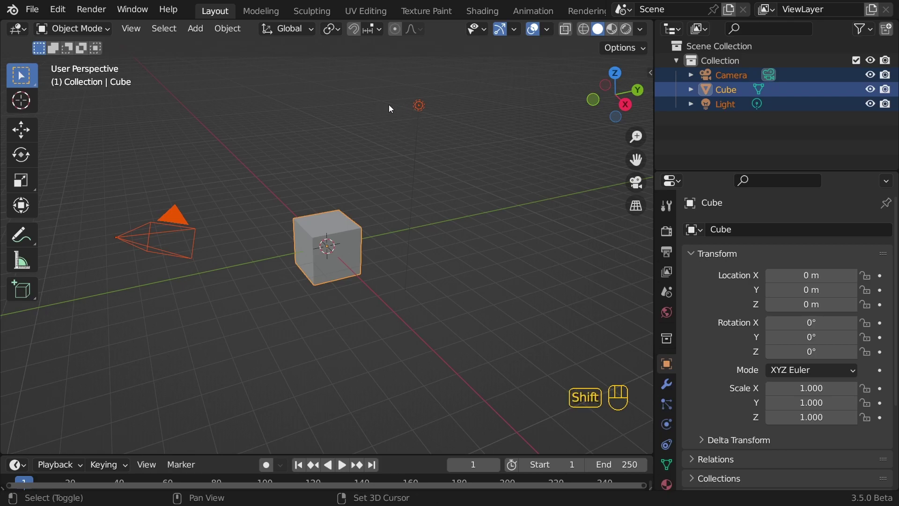
left_click(420, 106, "shift")
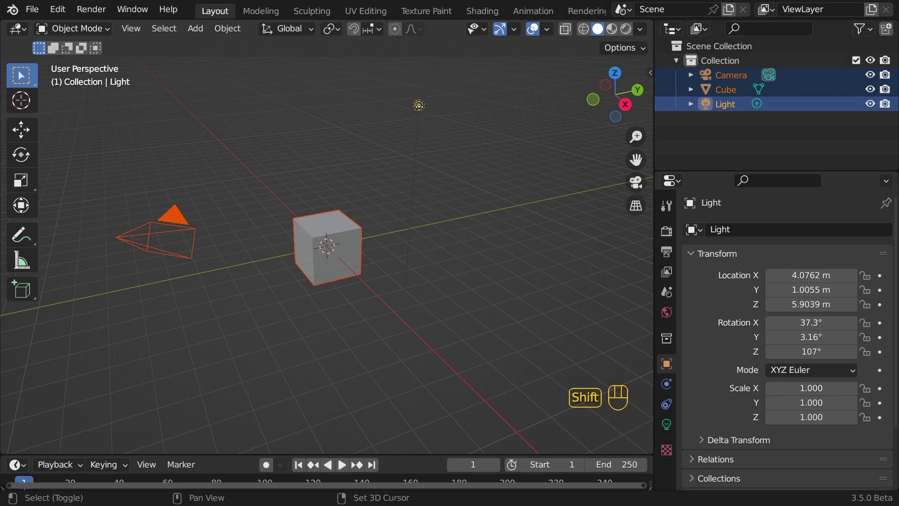
left_click(419, 107, "shift")
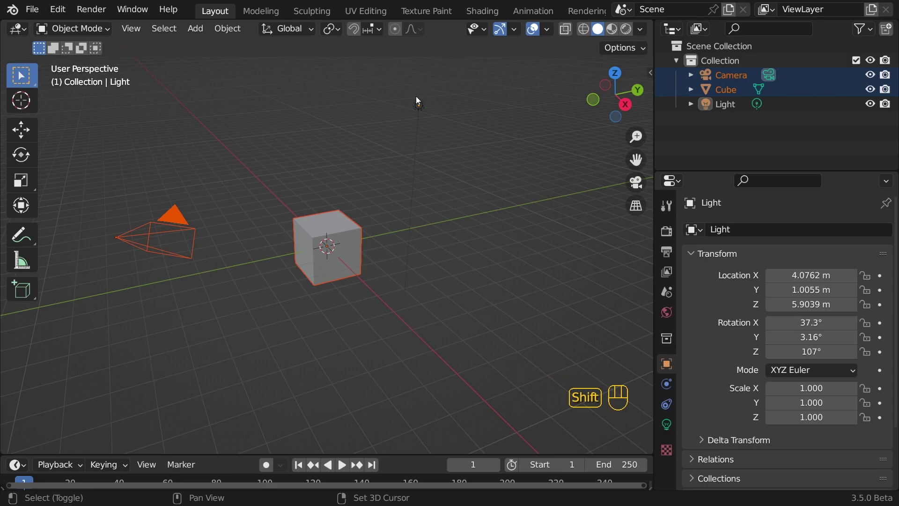
Select the Camera, Cube and Light together in the Outliner, then select only the Cube in the viewport.
left_click(729, 77, "shift")
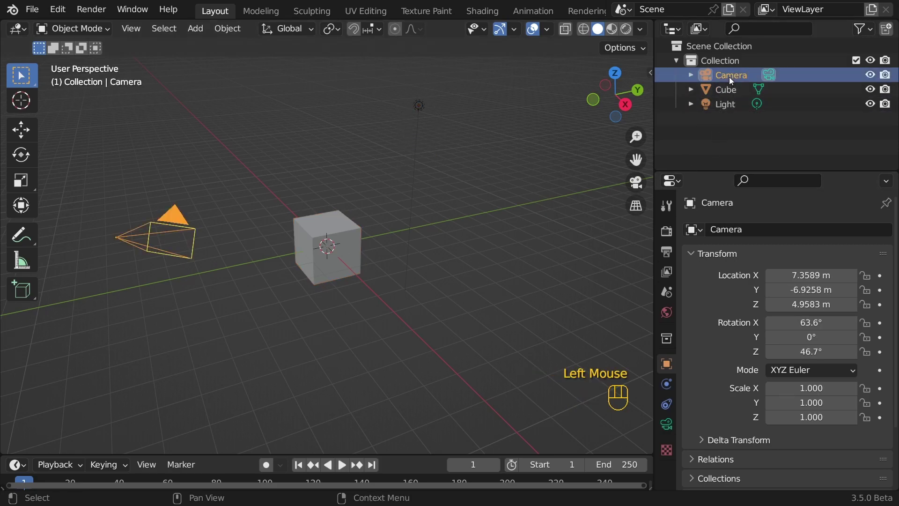
left_click(729, 89, "shift")
left_click(728, 104, "shift")
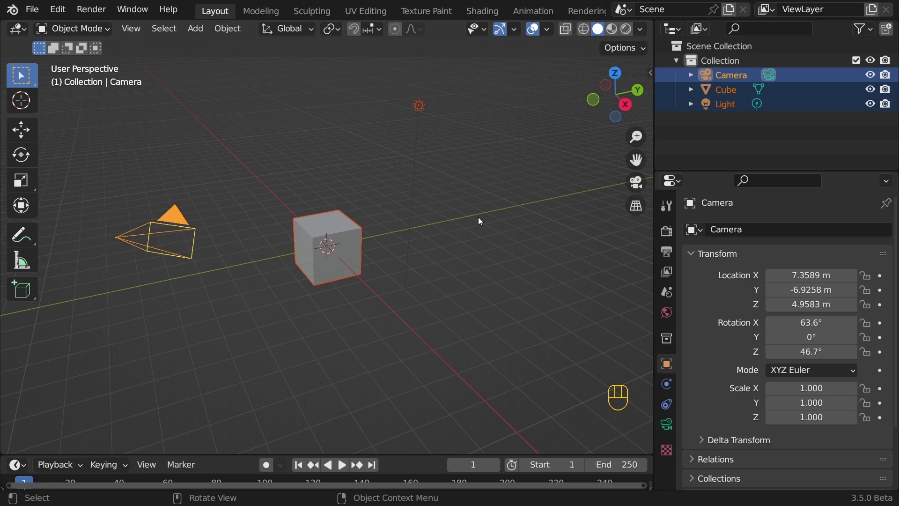
left_click(335, 222)
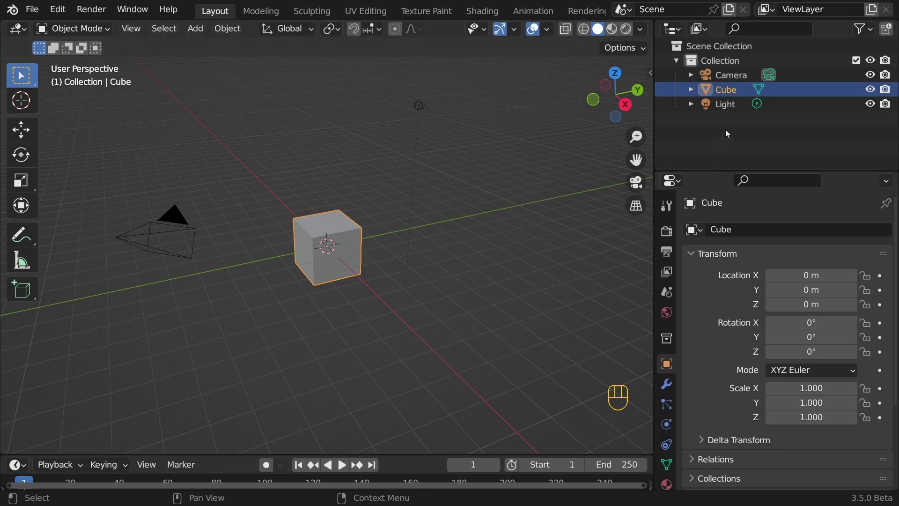
Toggle the Light's viewport visibility a few times, ending with both the Light and the Camera hidden.
left_click(870, 104)
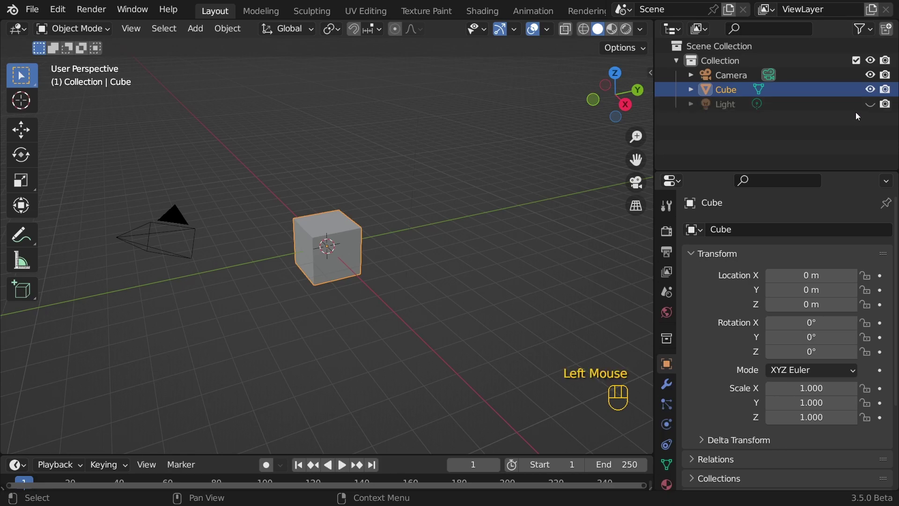
left_click(869, 104)
left_click(870, 104)
left_click(870, 104)
left_click(870, 104)
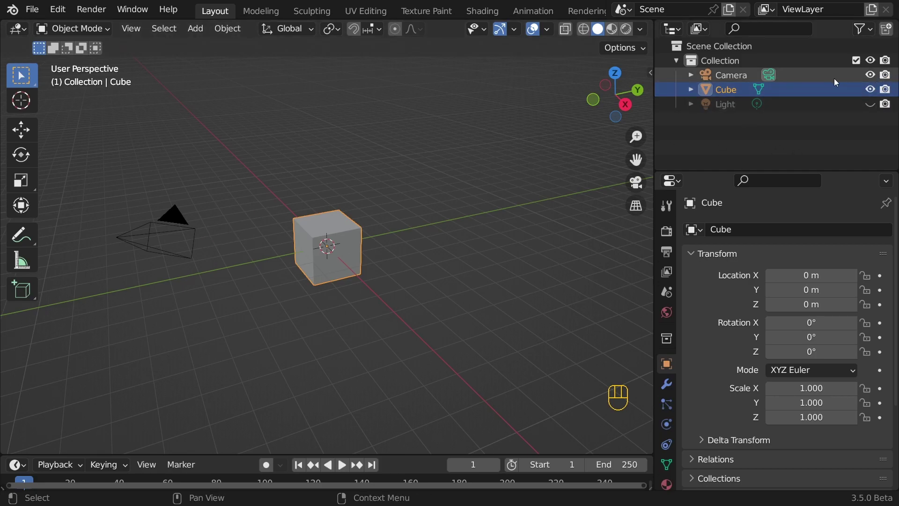
left_click(870, 75)
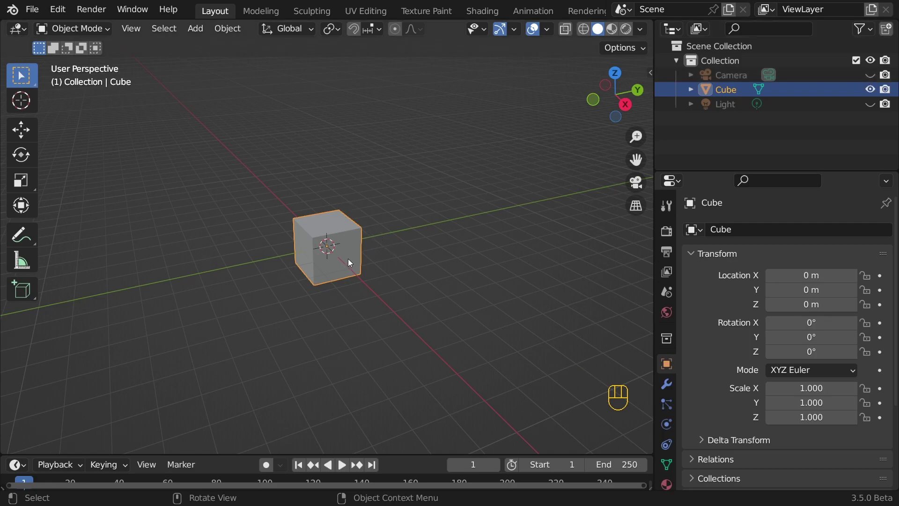
Look through the object, collection, world and scene properties, then return to the Cube's object properties.
left_click(667, 365)
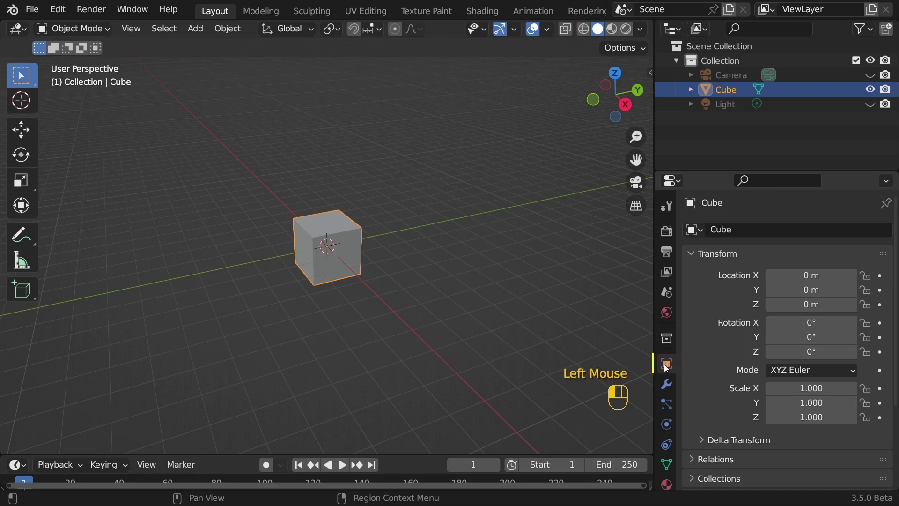
left_click(665, 340)
left_click(667, 315)
left_click(665, 291)
left_click(667, 312)
left_click(668, 331)
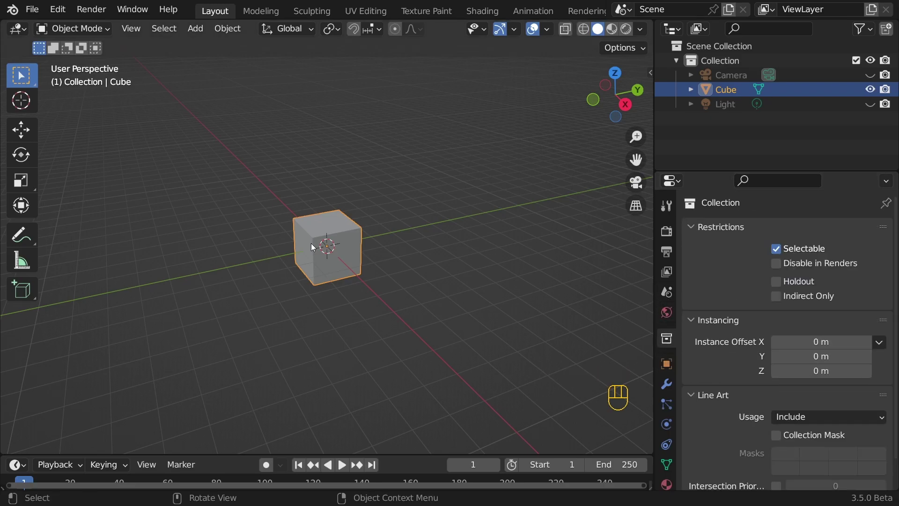
left_click(667, 363)
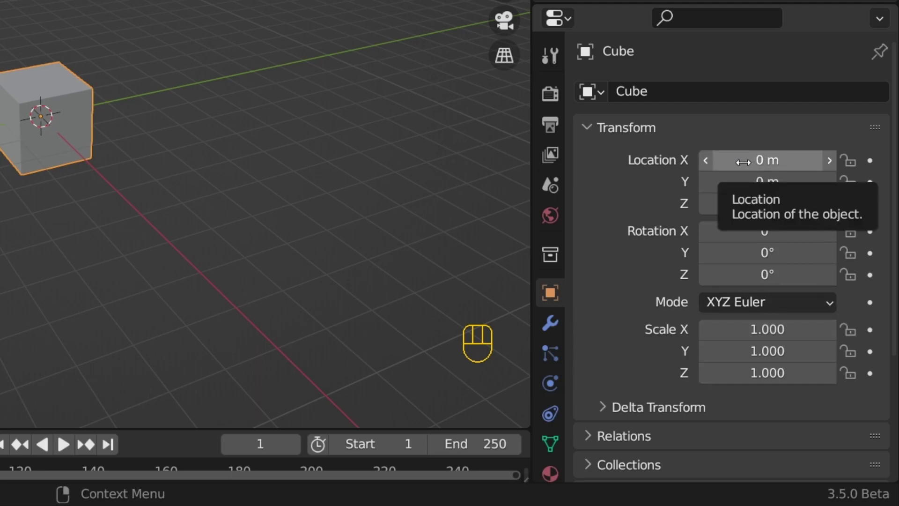
Shift the Cube by scrubbing its location values to about X -0.09 m, Y -3.4 m and Z 1.04 m.
left_click_drag(743, 161, 683, 162)
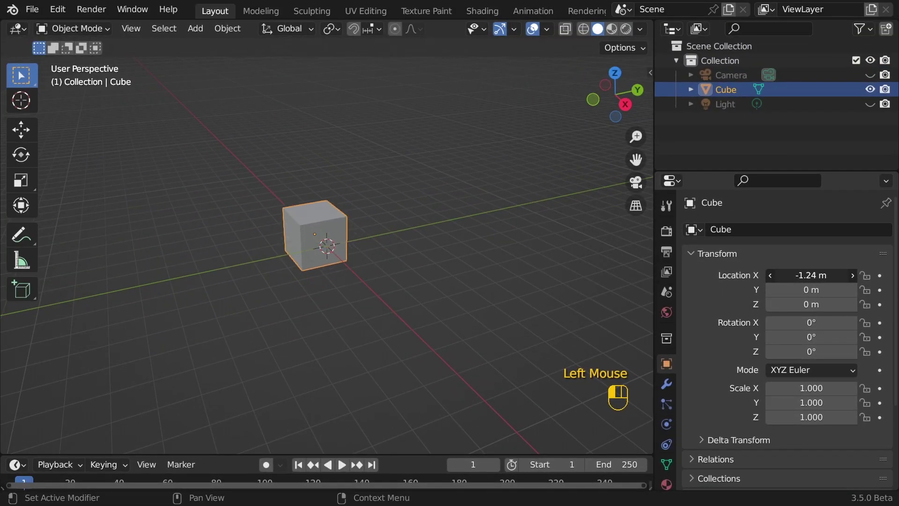
left_click_drag(811, 275, 829, 304)
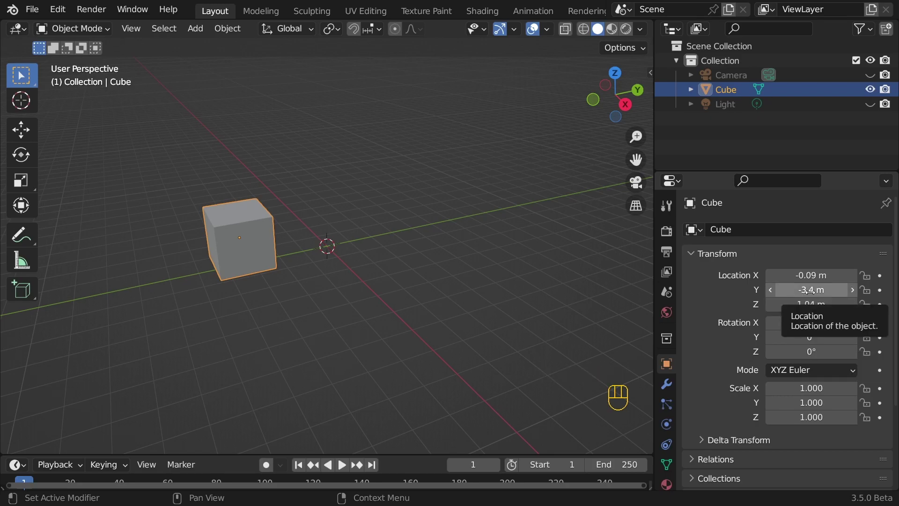
Activate the Move tool for the Cube and change one of the viewport's shading options.
left_click(23, 130)
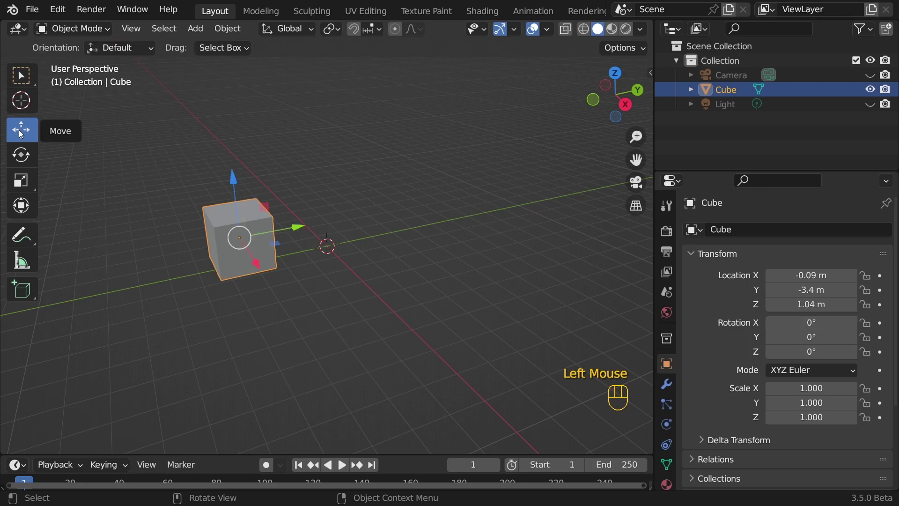
scroll(243, 214, "up", 3)
mouse_move(241, 211)
middle_mouse_down("shift")
mouse_move(231, 210)
mouse_move(313, 234)
middle_mouse_up("shift")
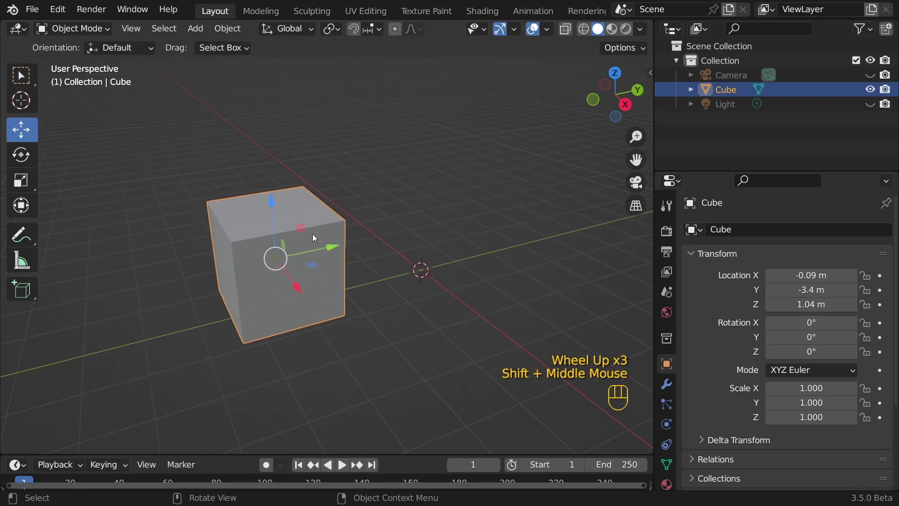
left_click(639, 29)
left_click(571, 354)
middle_click_drag(337, 299, 368, 296)
scroll(367, 296, "down", 2)
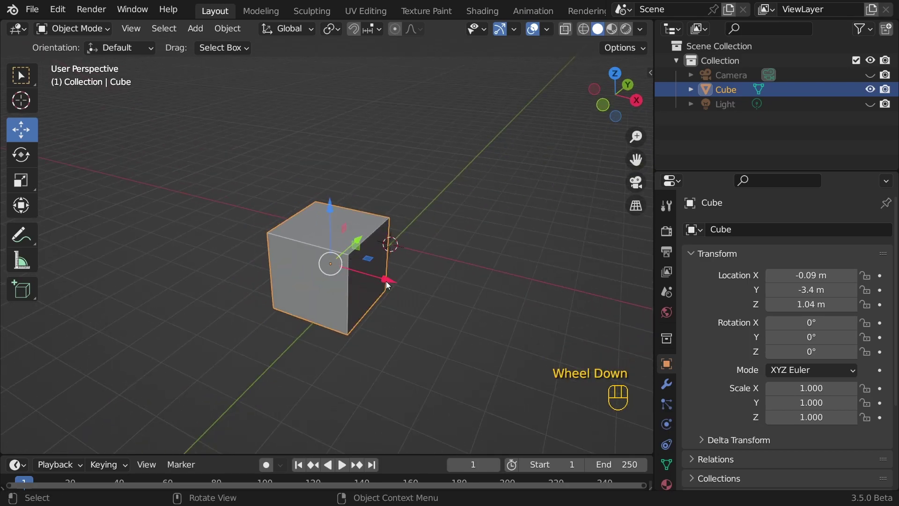
Move the Cube along the X, Y and Z axes separately, to about X 1.16 m, Y -3.09 m and Z 5.1 m.
left_click_drag(386, 281, 426, 309)
middle_click_drag(426, 309, 382, 300)
left_click_drag(361, 269, 379, 266)
left_click_drag(313, 226, 325, 99)
scroll(348, 233, "down", 1)
middle_click_drag(348, 233, 296, 229)
left_click_drag(292, 145, 290, 118)
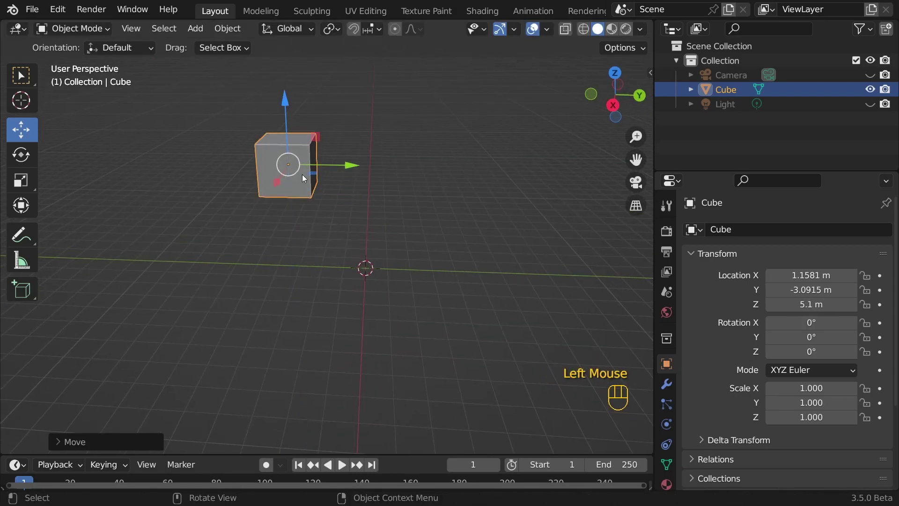
Move the Cube within the YZ plane only, ending at about Y -0.37 m and Z 4.63 m.
scroll(306, 128, "up", 2)
middle_click_drag(305, 128, 330, 248, "shift")
mouse_move(330, 248)
middle_mouse_down("shift")
mouse_move(326, 279)
mouse_move(341, 250)
middle_mouse_up("shift")
scroll(324, 275, "up", 1)
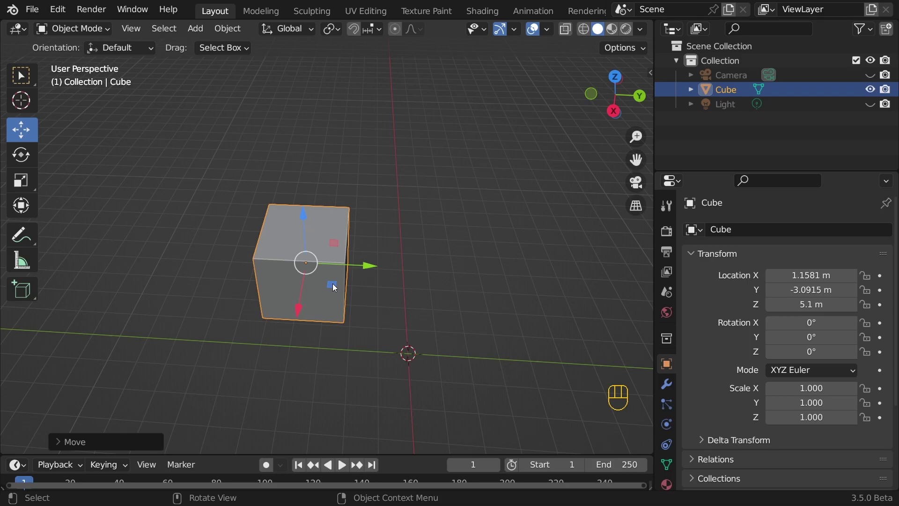
middle_click_drag(333, 288, 193, 253)
scroll(195, 237, "up", 1)
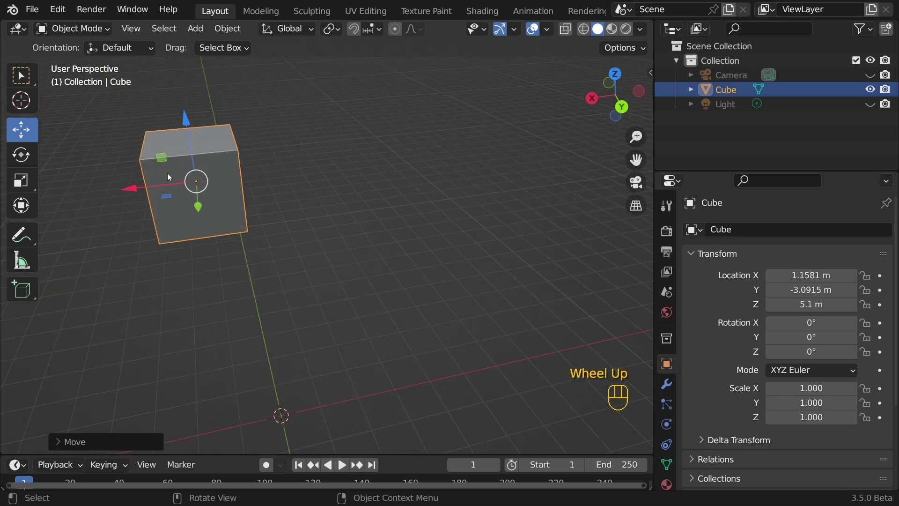
middle_click_drag(175, 199, 322, 191)
left_click_drag(349, 195, 341, 240)
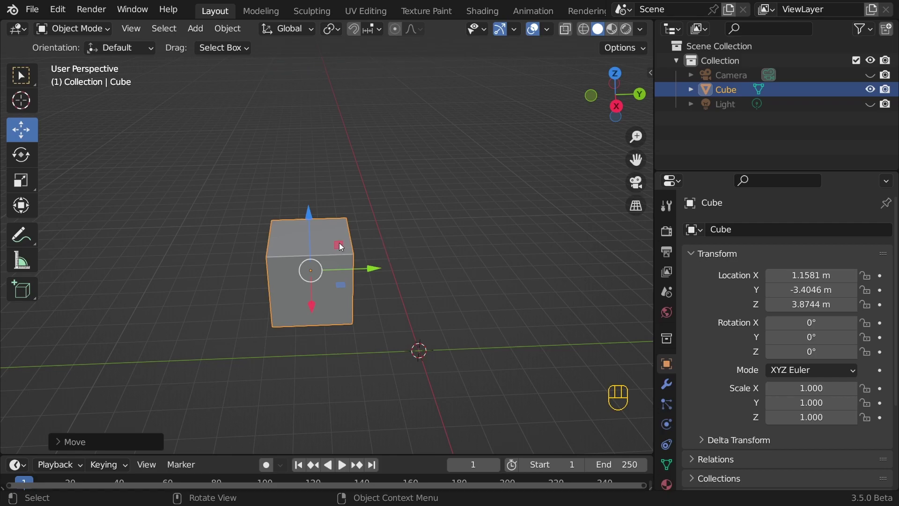
scroll(347, 285, "down", 4)
middle_click_drag(347, 284, 341, 235)
left_click_drag(346, 204, 398, 191)
Move the Cube within the XY plane and then the XZ plane, ending at about X 0.29 m, Y -2.53 m and Z 5.63 m.
middle_click_drag(418, 203, 403, 309)
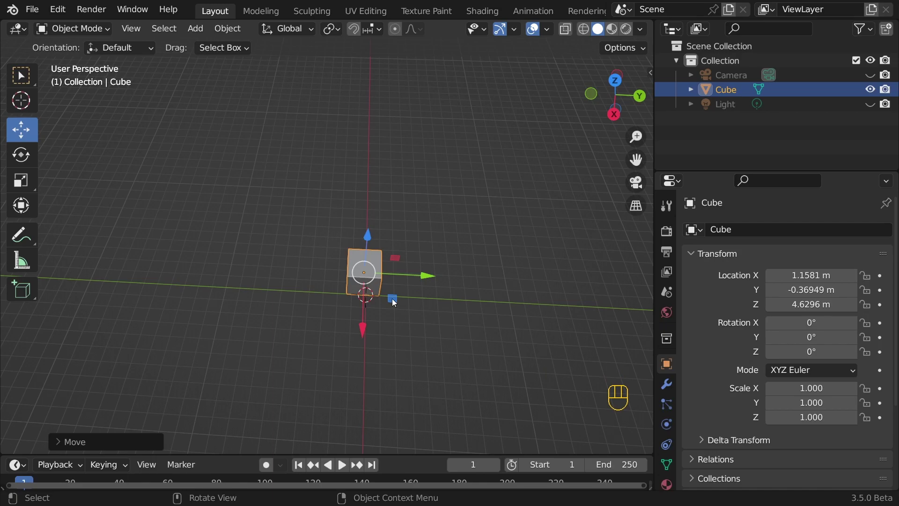
left_click_drag(392, 298, 351, 253)
middle_click_drag(351, 253, 257, 227)
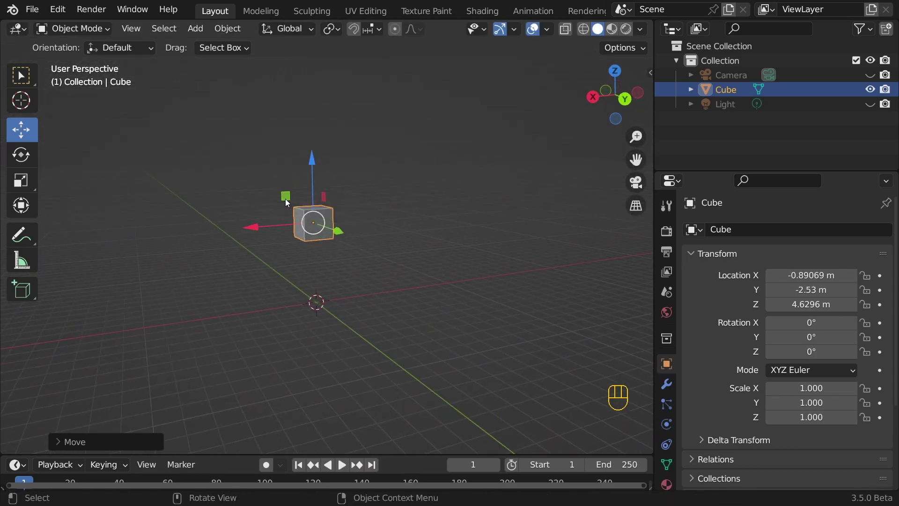
left_click_drag(285, 198, 267, 181)
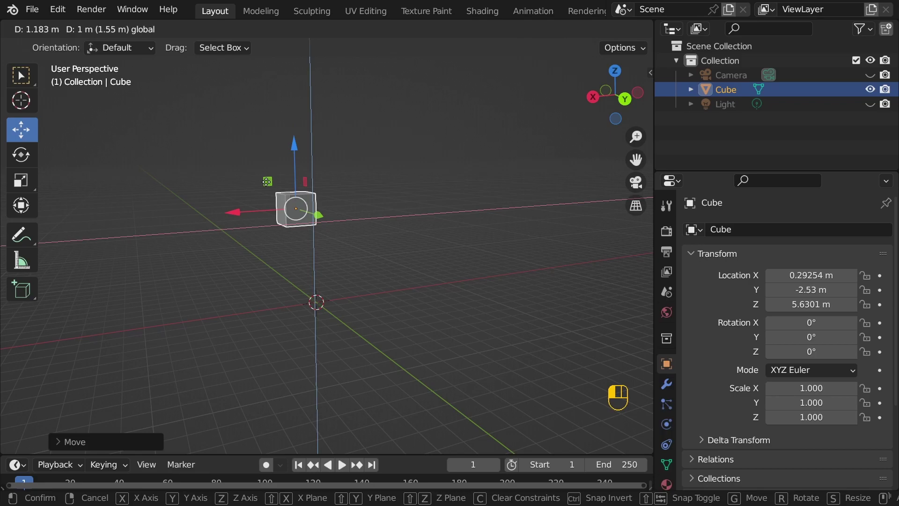
left_click_drag(266, 181, 266, 181)
middle_click_drag(266, 181, 327, 231)
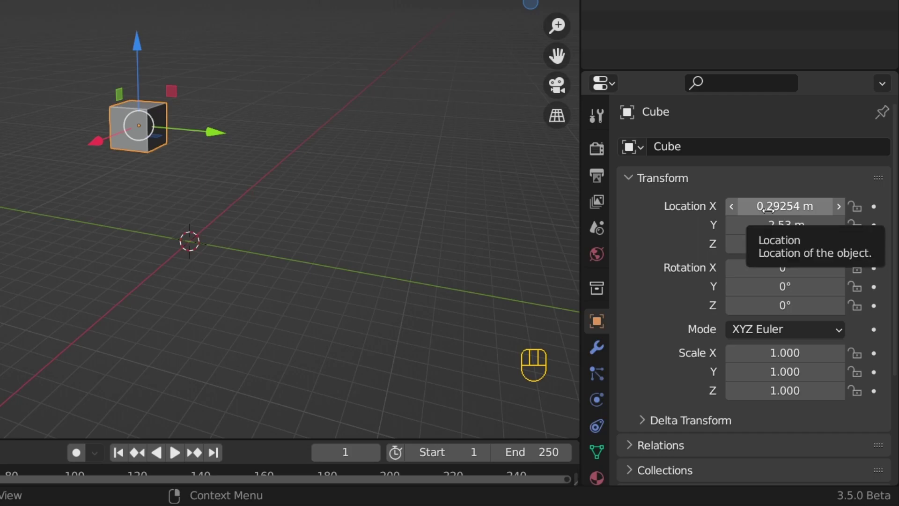
Set the Cube's X, Y and Z location to 0 m, one value at a time.
left_click(768, 210)
type("0")
key("Return")
left_click(767, 227)
type("0")
key("Return")
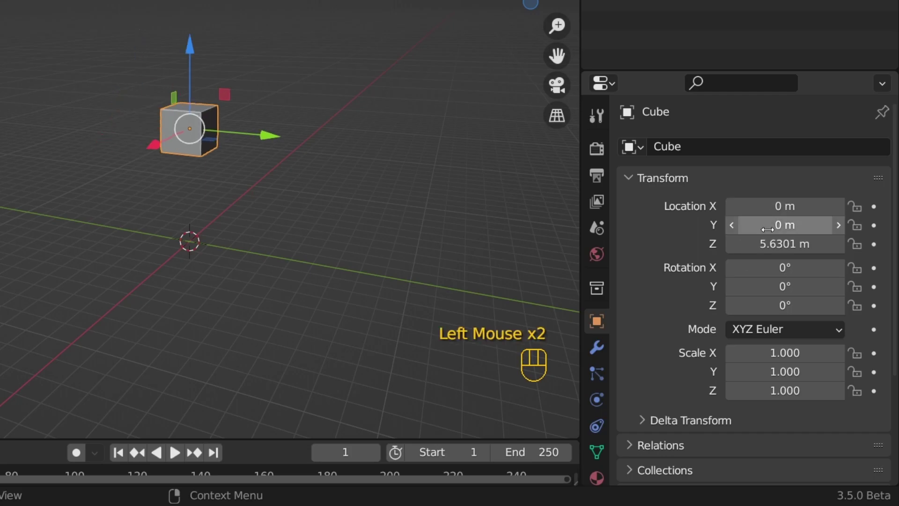
left_click(770, 242)
type("0")
key("Return")
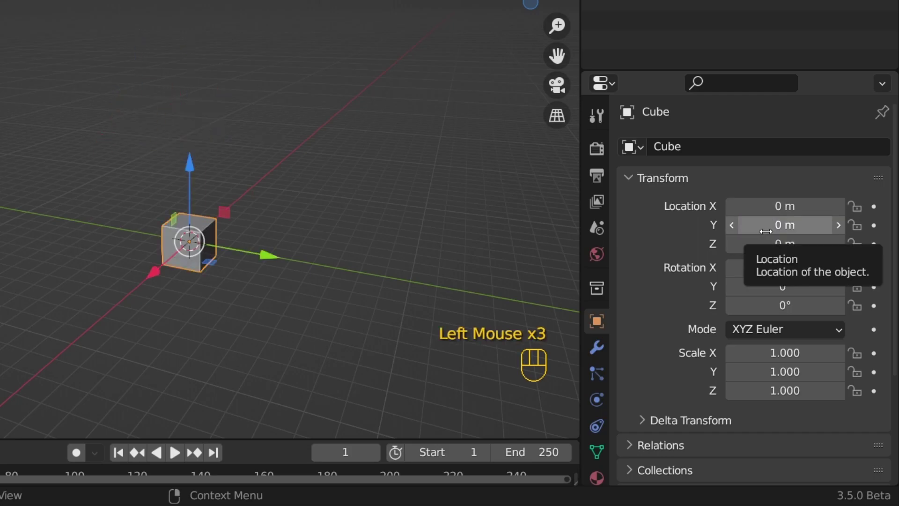
Undo the last three location changes.
key("ctrl+z")
key("ctrl+z")
key("ctrl+z")
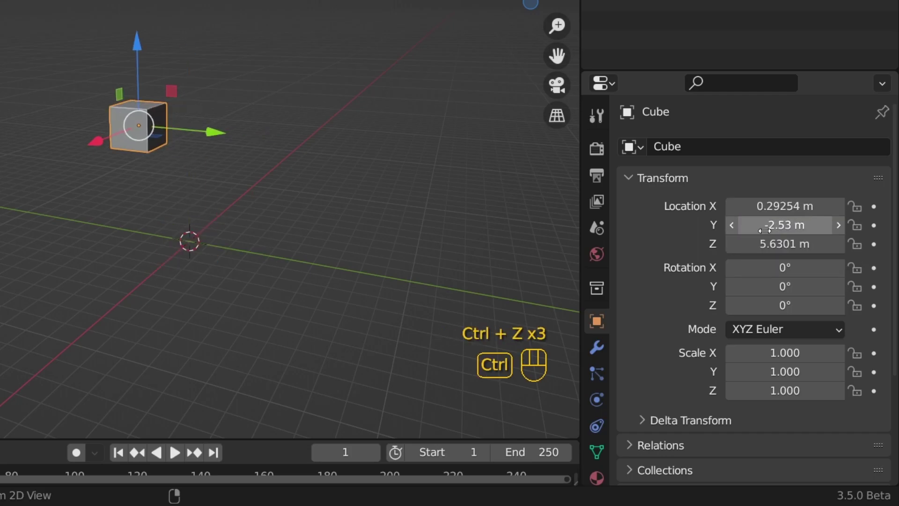
Set the Cube's X, Y and Z location to 0 m together in a single edit.
left_click(780, 207)
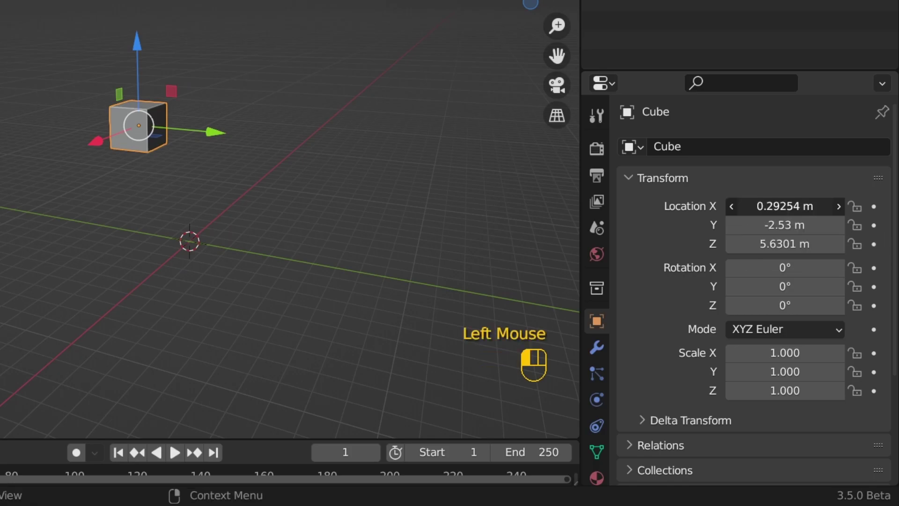
left_click_drag(780, 208, 783, 244)
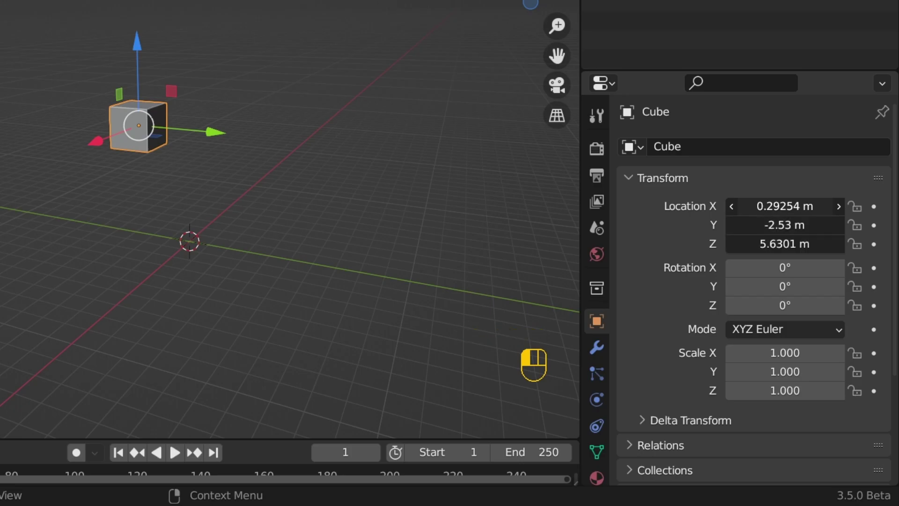
left_click_drag(782, 244, 783, 244)
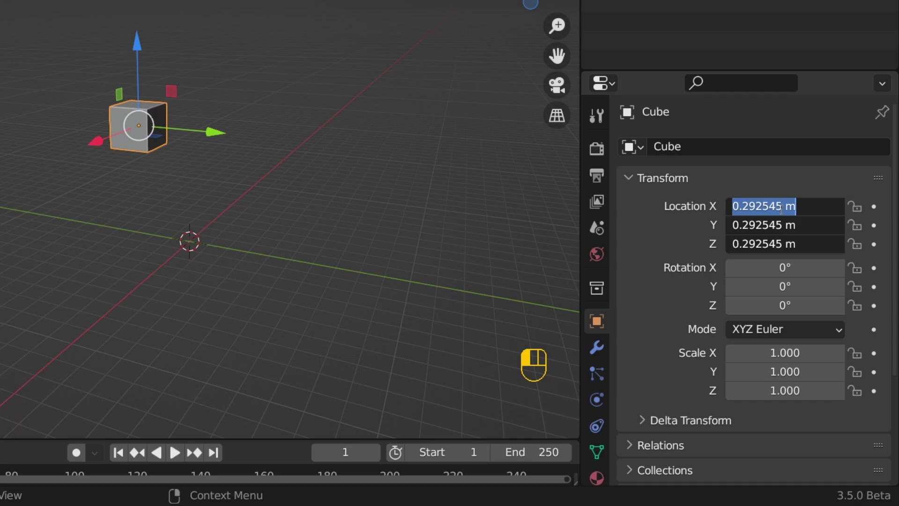
type("0")
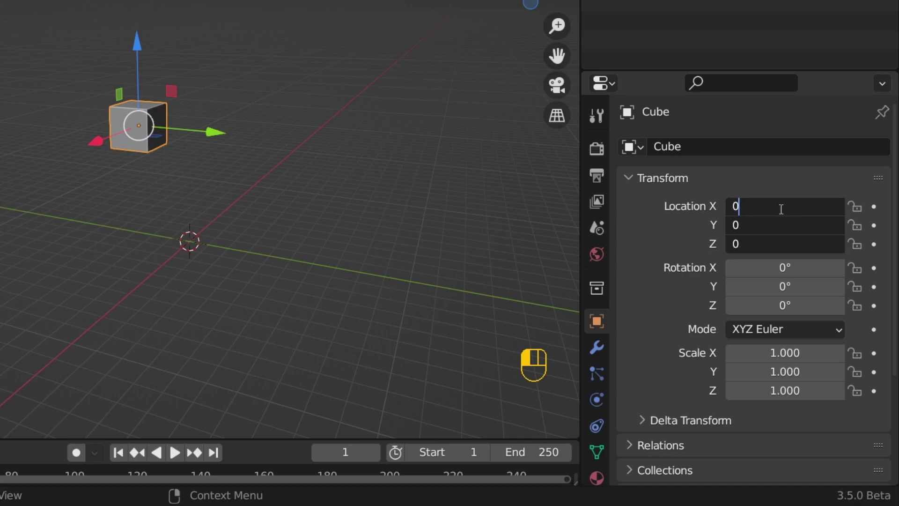
key("Return")
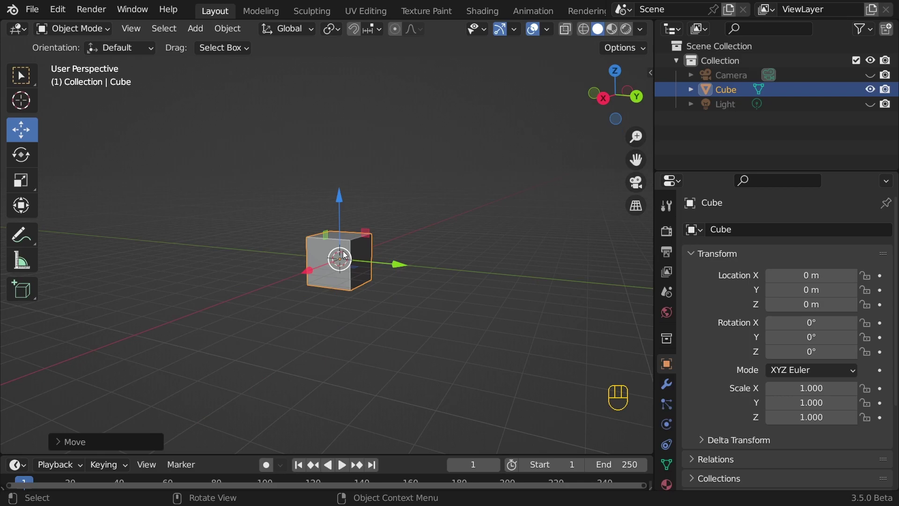
Move the Cube freely in the view plane from different viewing angles, then bring it back to the origin.
left_click_drag(348, 254, 231, 121)
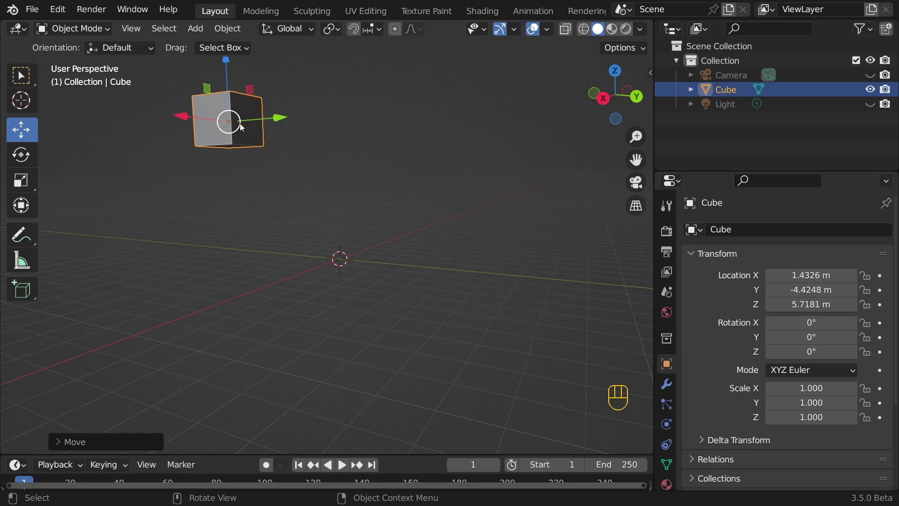
middle_click_drag(366, 173, 259, 187)
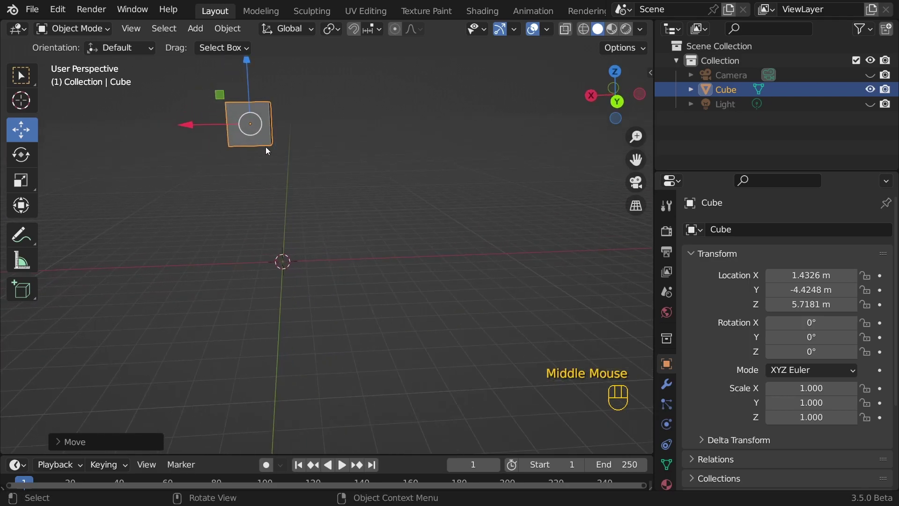
left_click_drag(259, 119, 473, 171)
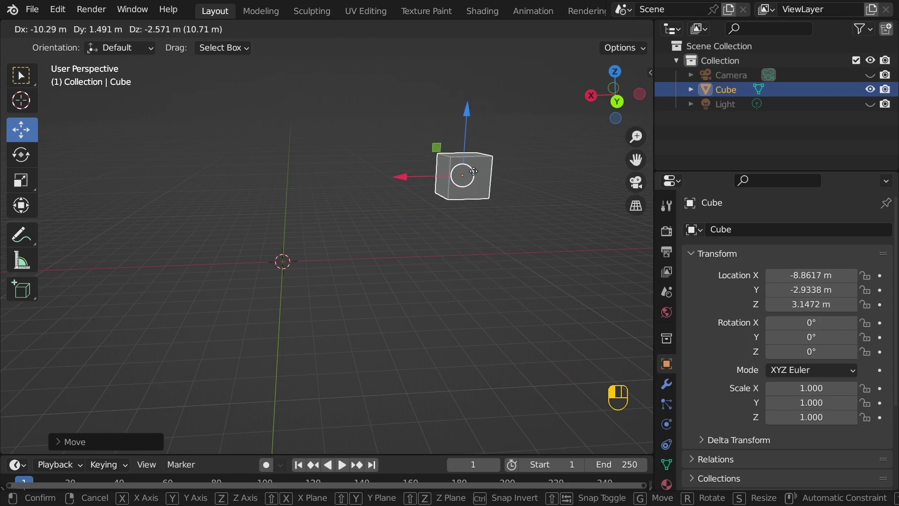
left_click_drag(474, 171, 232, 309)
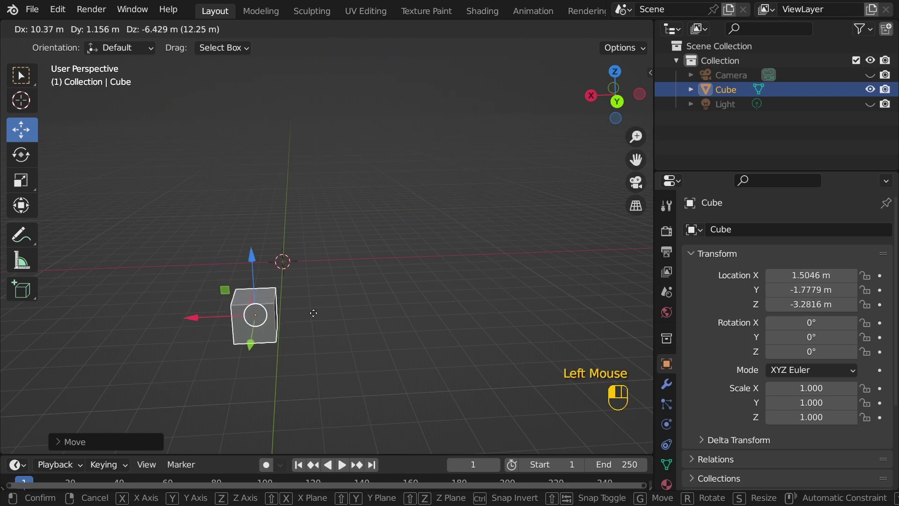
left_click_drag(232, 309, 443, 190)
middle_click_drag(247, 264, 269, 264)
middle_click_drag(269, 265, 309, 261)
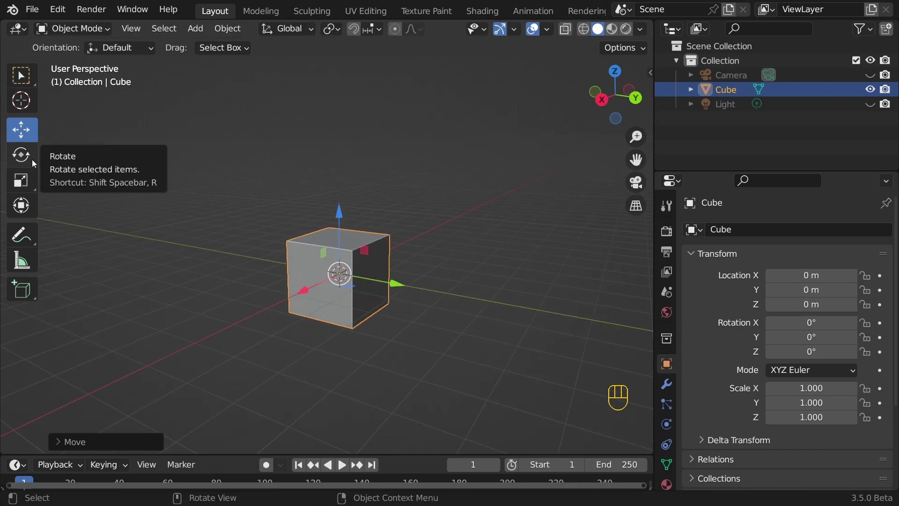
Rotate the Cube around several axes with the Rotate tool, reaching about 198° on Y and -12° on Z.
left_click(21, 162)
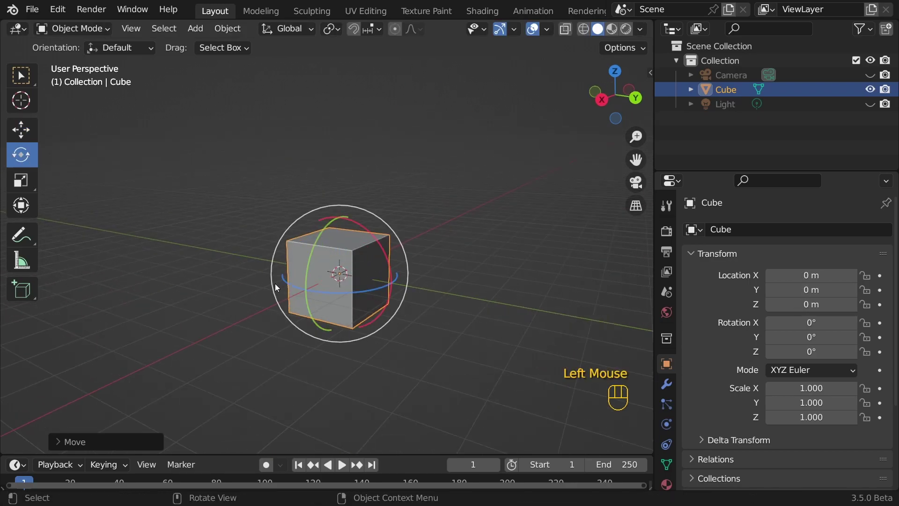
left_click_drag(369, 210, 244, 279)
middle_click_drag(244, 279, 288, 246)
left_click_drag(288, 243, 326, 236)
left_click_drag(257, 307, 292, 312)
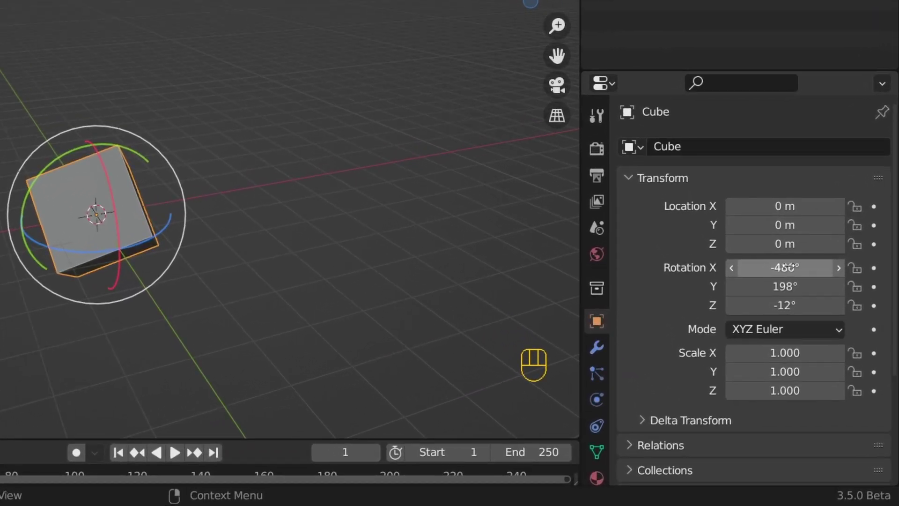
Set the Cube's X, Y and Z rotation to 0° together in a single edit.
mouse_move(788, 266)
left_mouse_down()
mouse_move(786, 304)
mouse_move(786, 265)
left_mouse_up()
type("0")
key("Return")
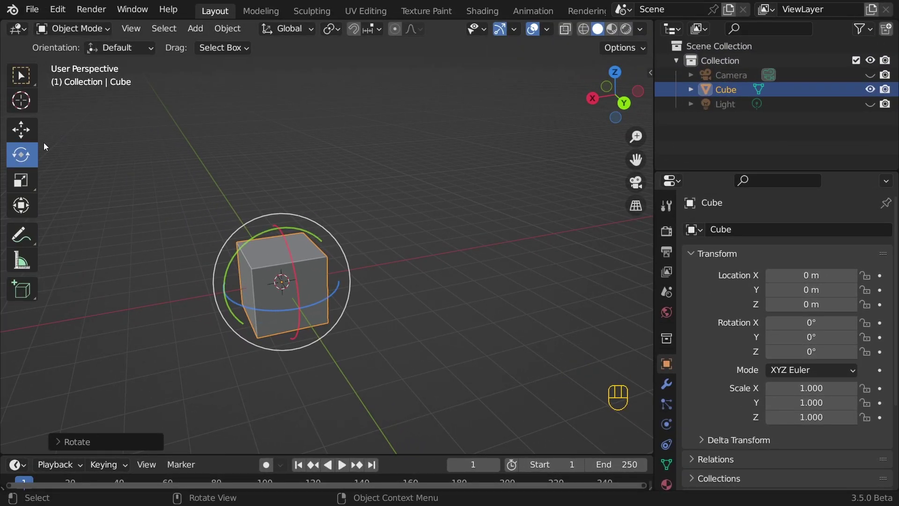
Scale the Cube along each axis with the Scale tool to about X 1.501, Y 1.304 and Z 1.144.
left_click(23, 181)
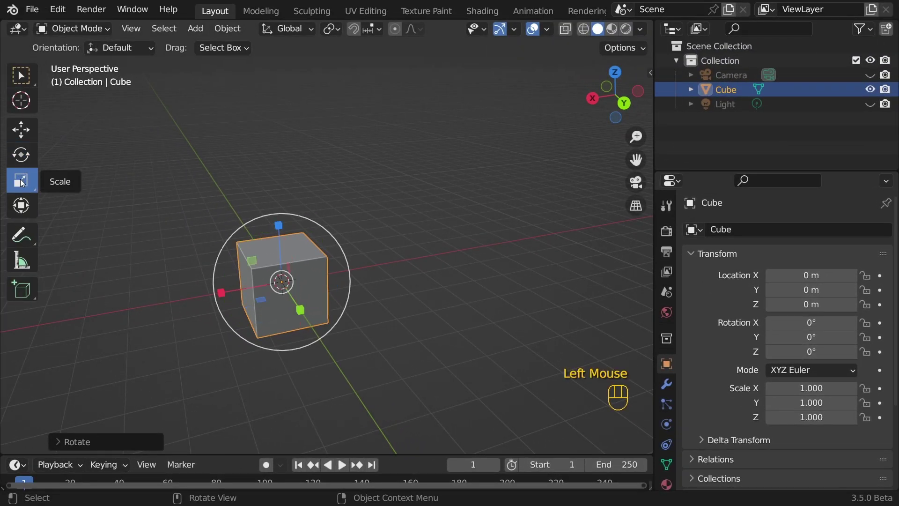
left_click_drag(224, 291, 190, 289)
left_click_drag(298, 310, 295, 333)
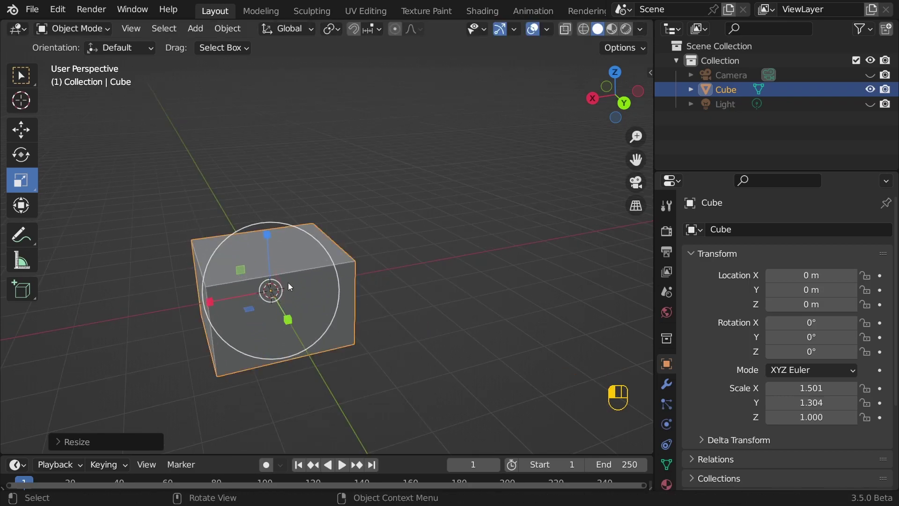
mouse_move(267, 234)
left_mouse_down()
mouse_move(268, 76)
mouse_move(266, 227)
left_mouse_up()
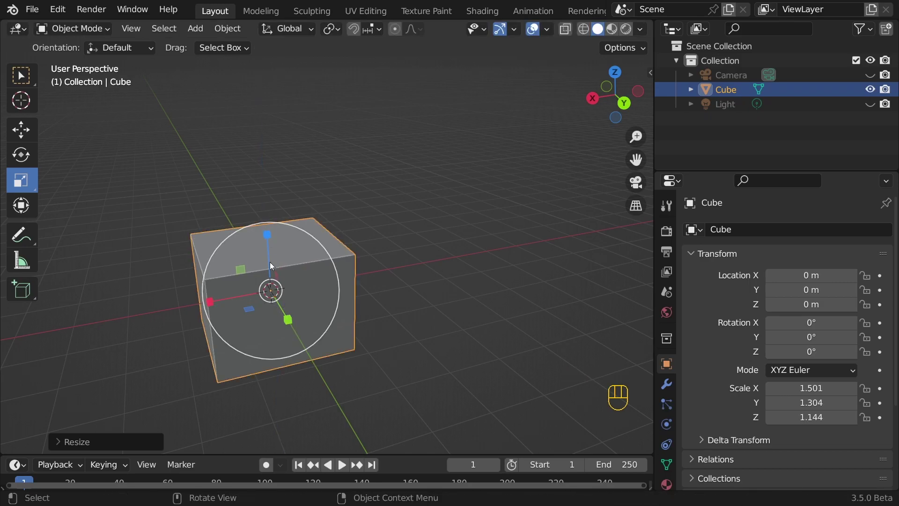
Scale the Cube in the XY plane with the Scale tool to about X 4.760 and Y 4.135.
left_click(250, 308)
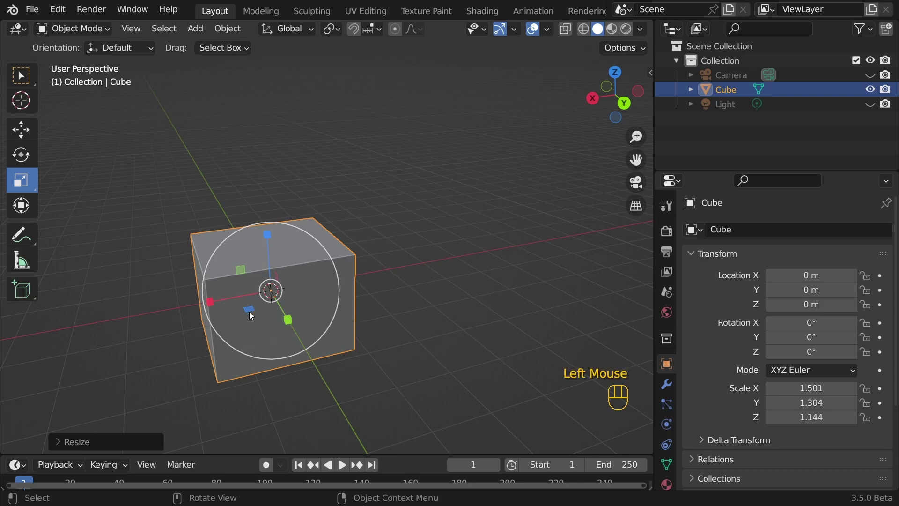
left_click_drag(251, 316, 325, 362)
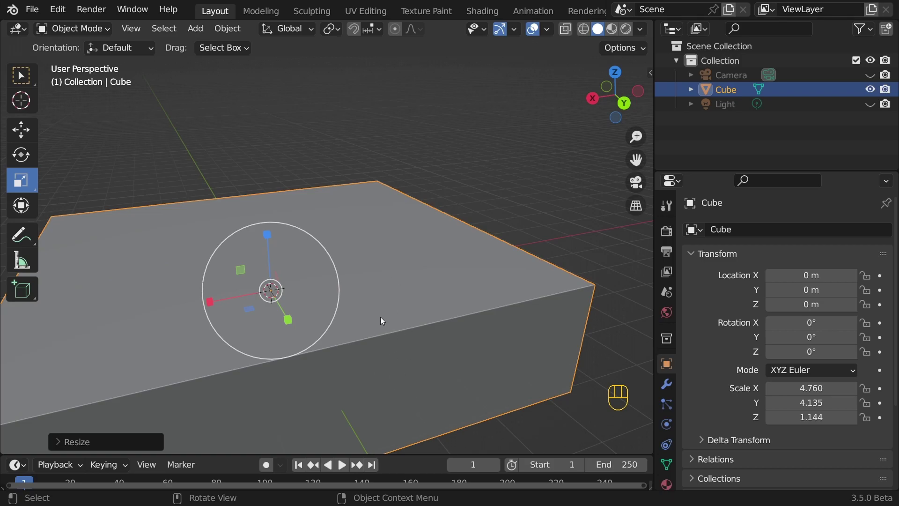
scroll(381, 317, "down", 2)
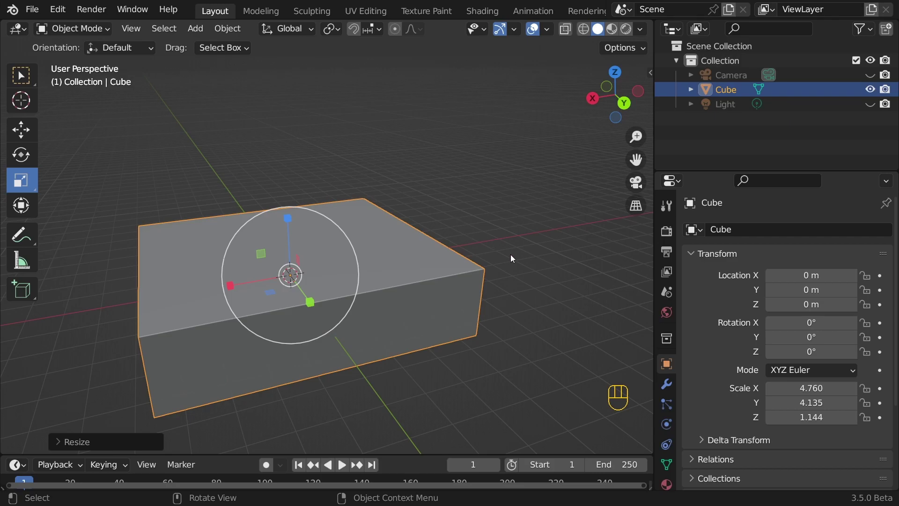
Set the Cube's X, Y and Z scale to 1 together in a single edit.
left_click_drag(800, 388, 800, 418)
type("1")
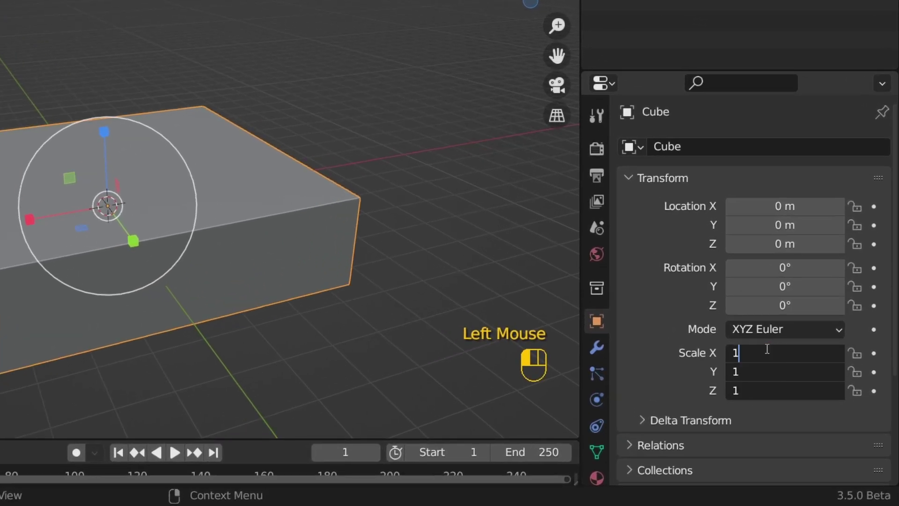
key("Return")
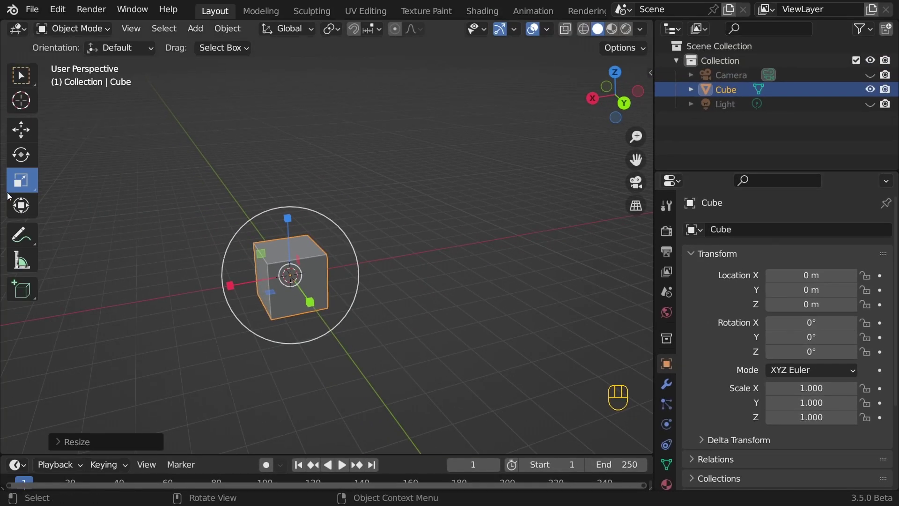
Use the combined Transform tool to move the Cube about 1.03 m along X, scale it to about 2.624 on X and rotate it about 42.5° on Y.
left_click(23, 207)
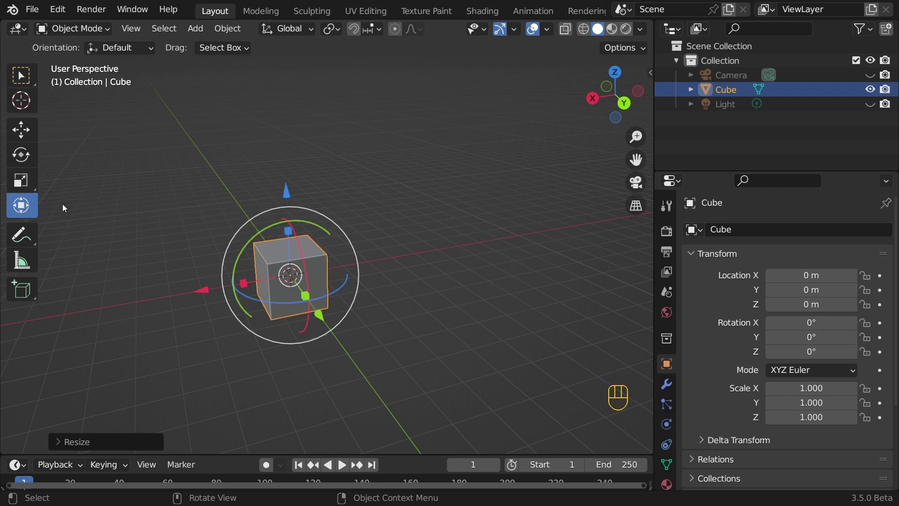
left_click_drag(201, 292, 128, 290)
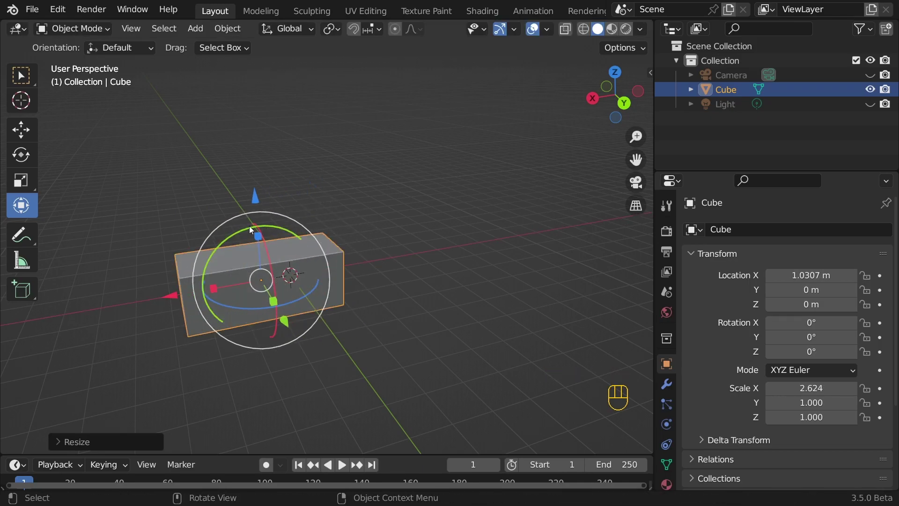
left_click_drag(234, 231, 193, 256)
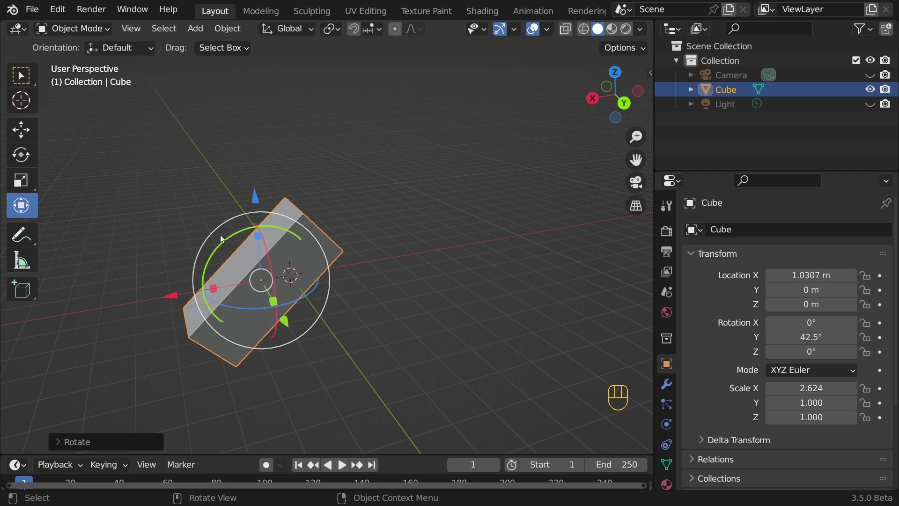
Reset the Cube's location and rotation to 0 and its scale to 1 on all axes, and return to the Select tool.
left_click_drag(823, 304, 823, 272)
type("0")
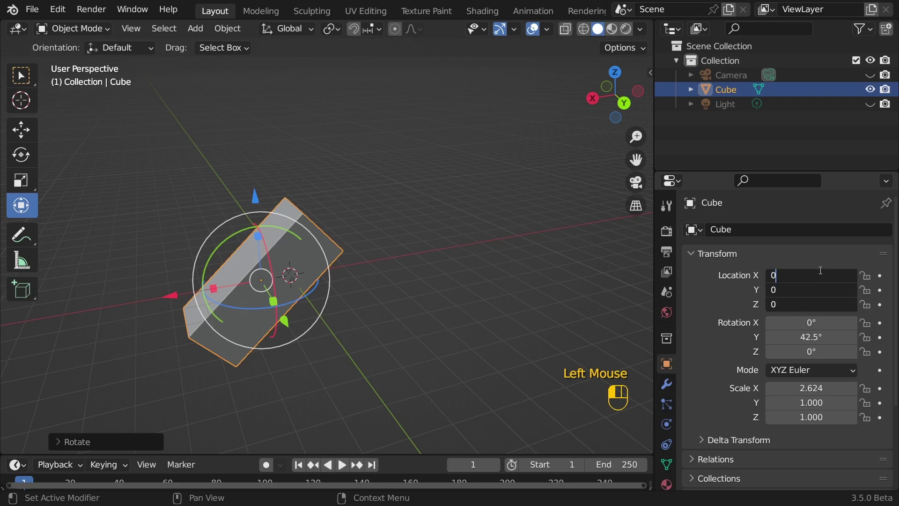
key("Return")
left_click_drag(799, 352, 798, 323)
key("Return")
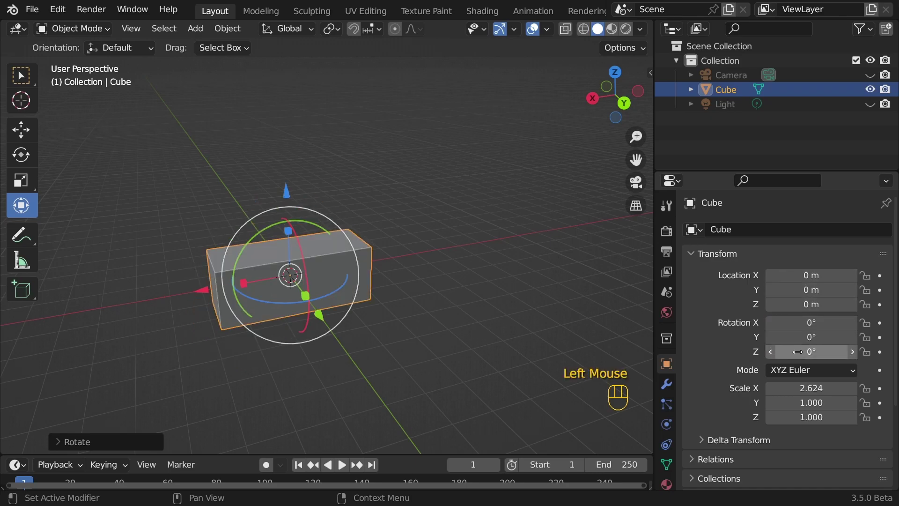
left_click_drag(795, 416, 793, 388)
type("1")
key("Return")
key("w")
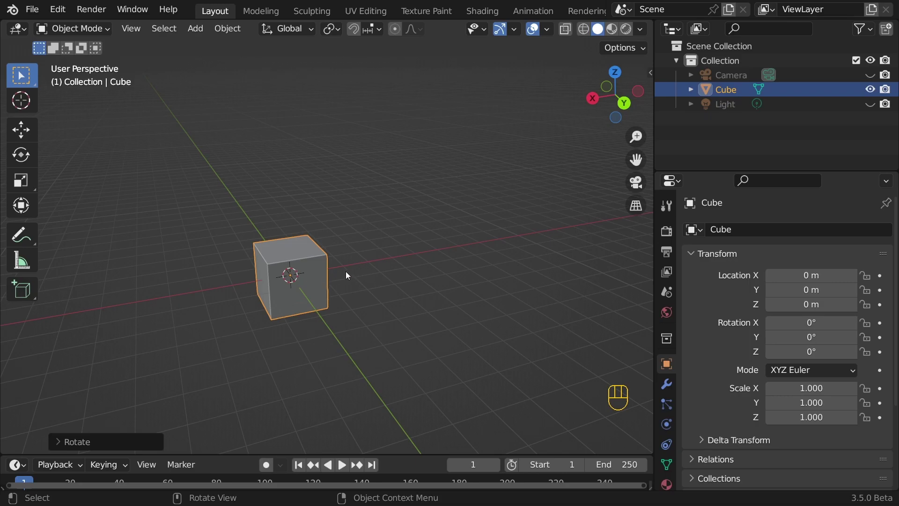
Grab the Cube freely to about X -4.08 m, Y -0.33 m, Z 4.40 m, and reset its location to 0 on all axes.
key("g")
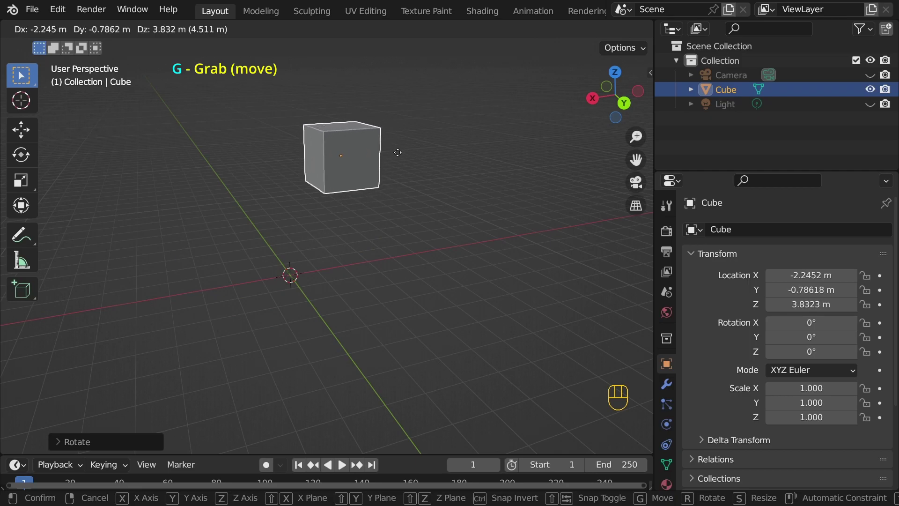
key("Escape")
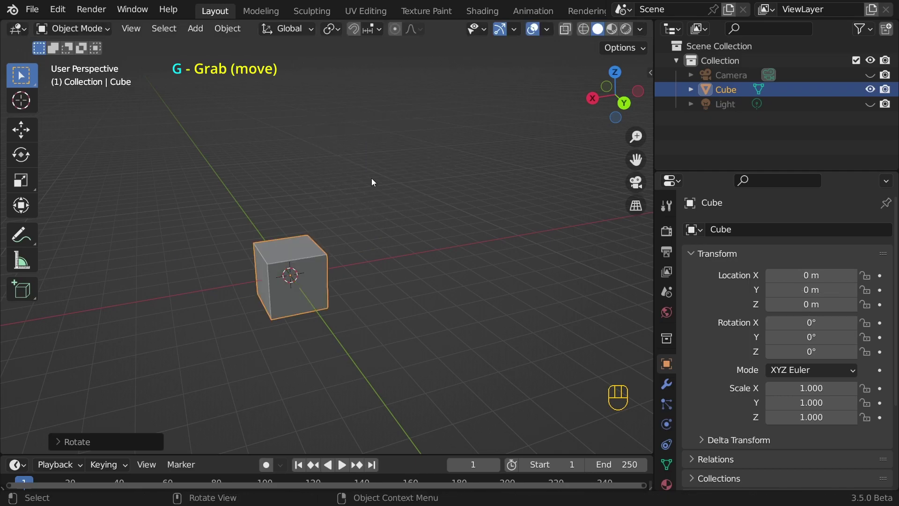
key("g")
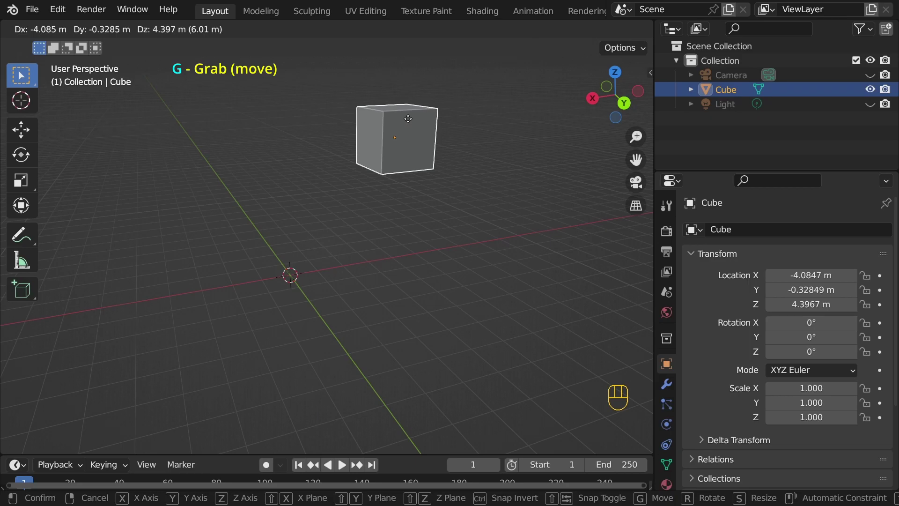
left_click(409, 119)
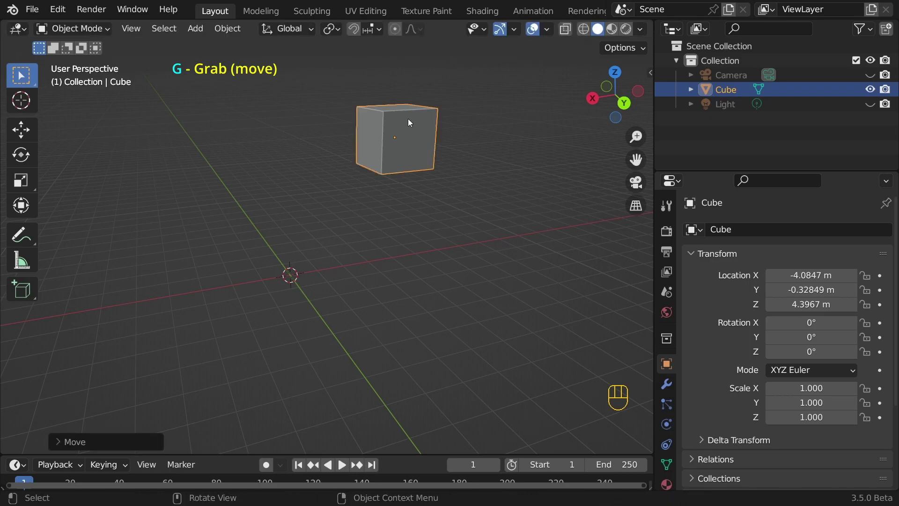
left_click_drag(811, 276, 811, 305)
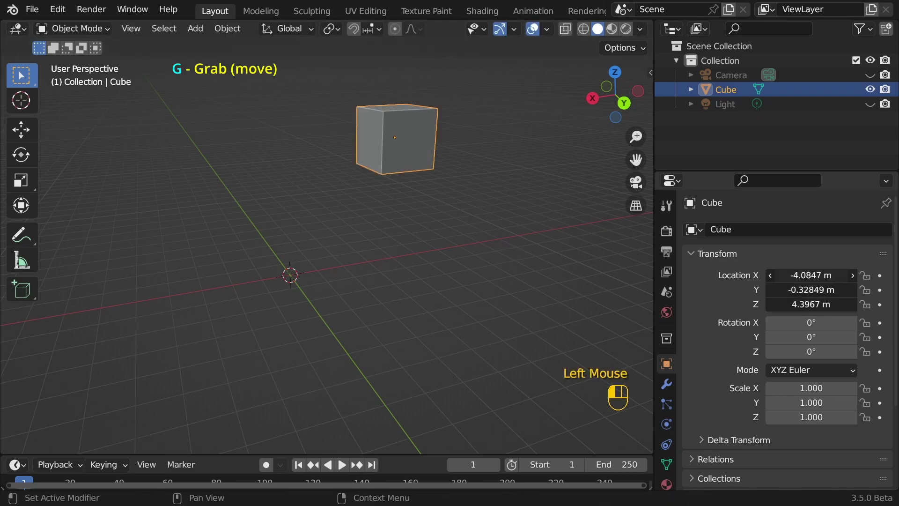
type("0")
key("Return")
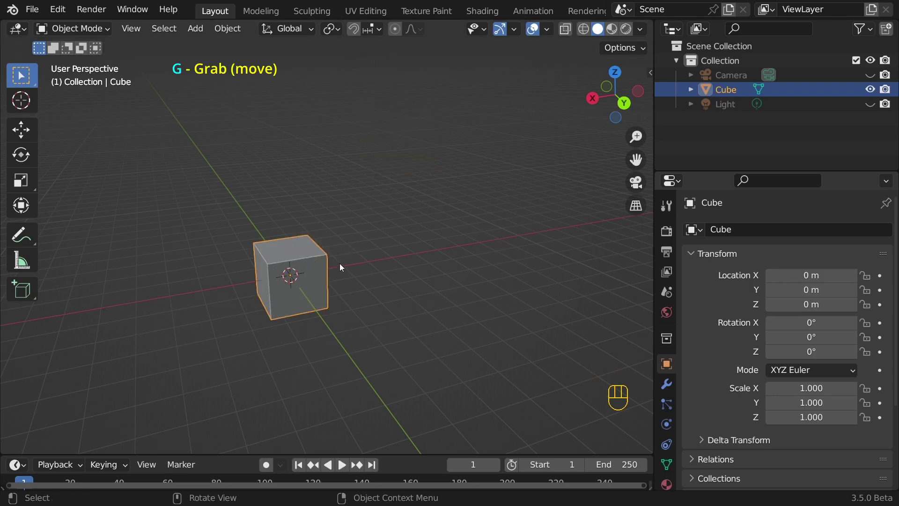
Grab the Cube, try the X and Y axis constraints, and place it about 5.36 m up along the global Z axis.
key("g")
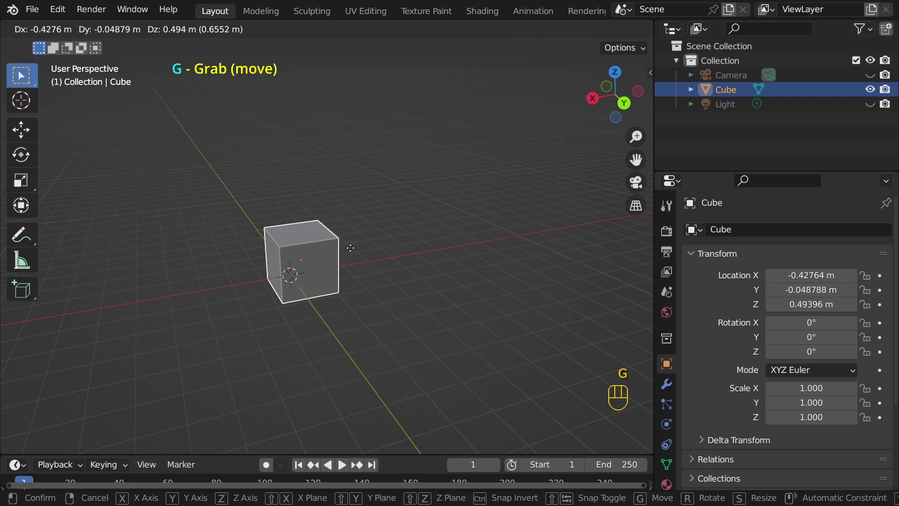
key("x")
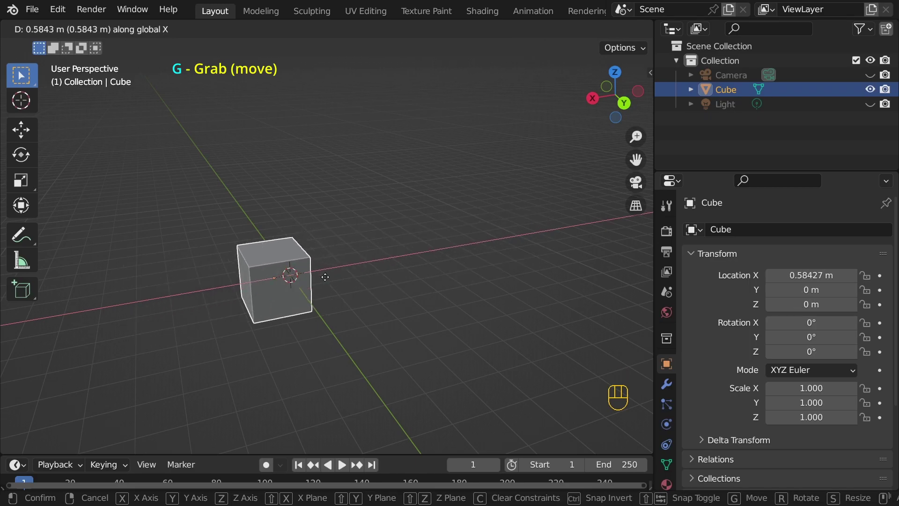
key("y")
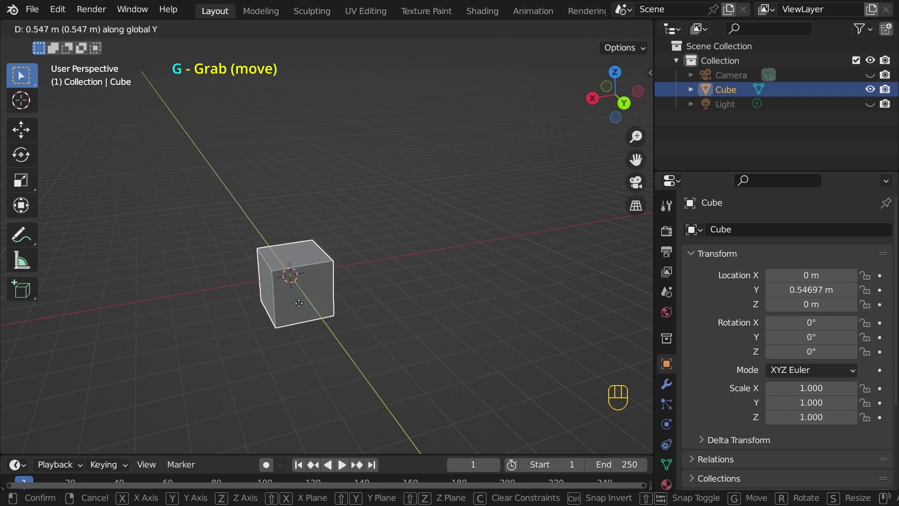
key("z")
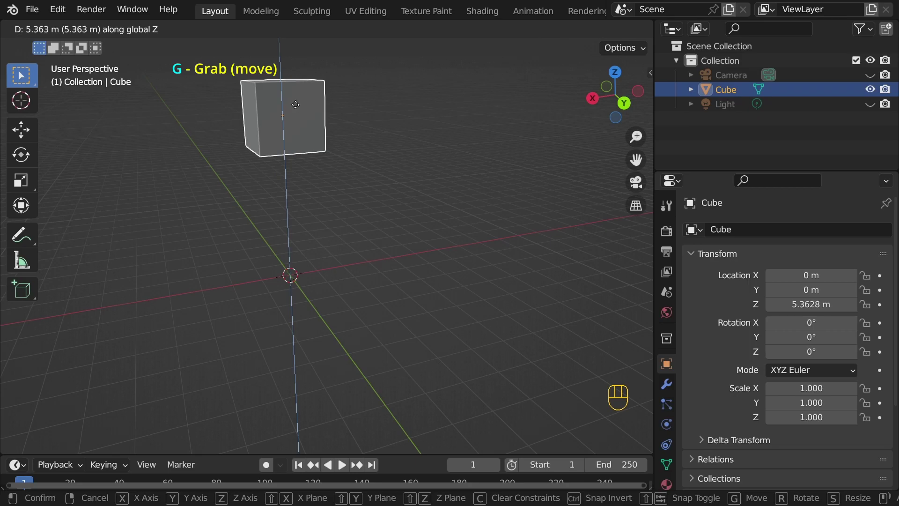
left_click(295, 104)
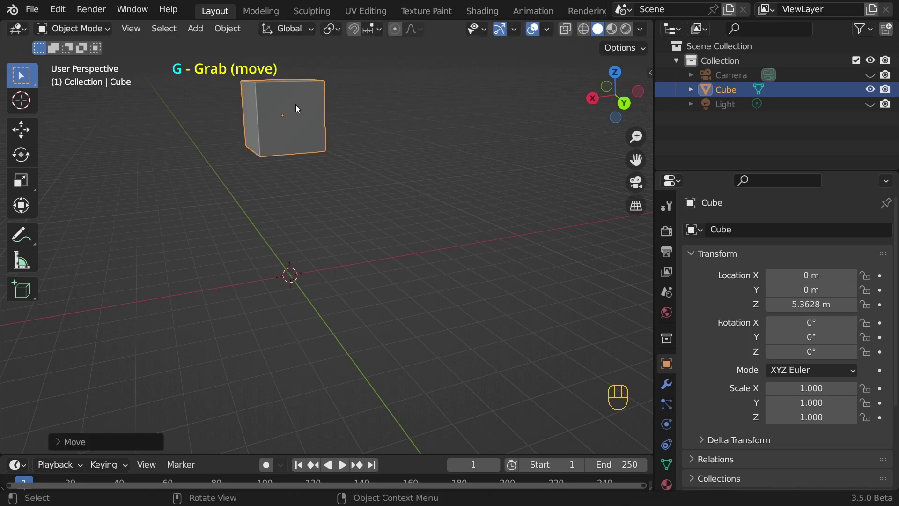
middle_click_drag(296, 105, 327, 203, "shift")
middle_click_drag(327, 202, 329, 207)
key("r")
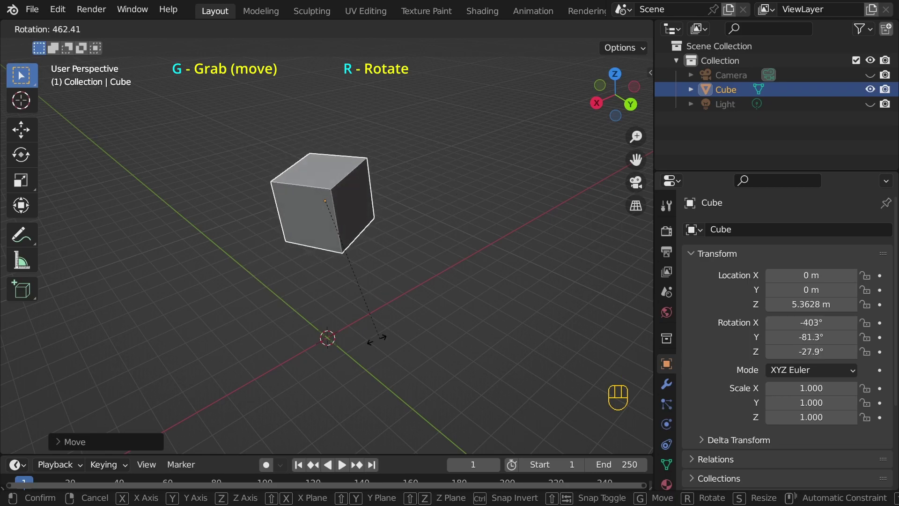
key("x")
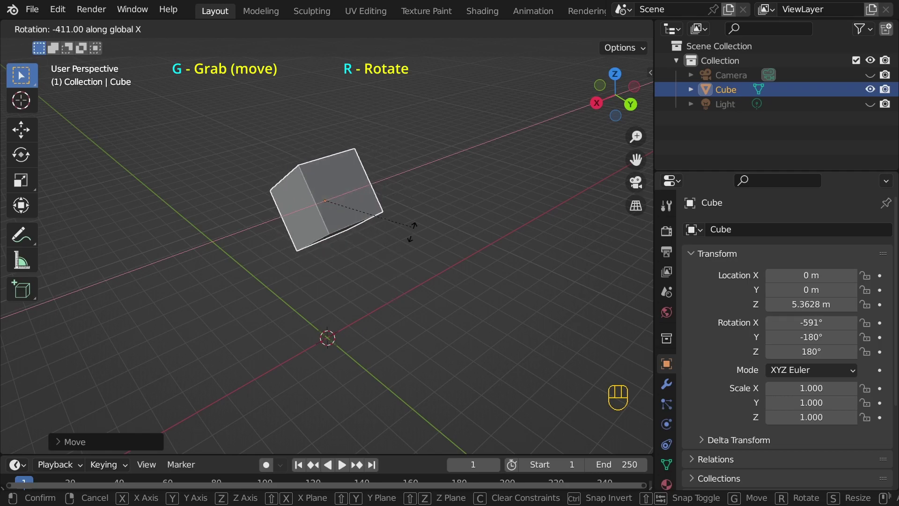
key("Escape")
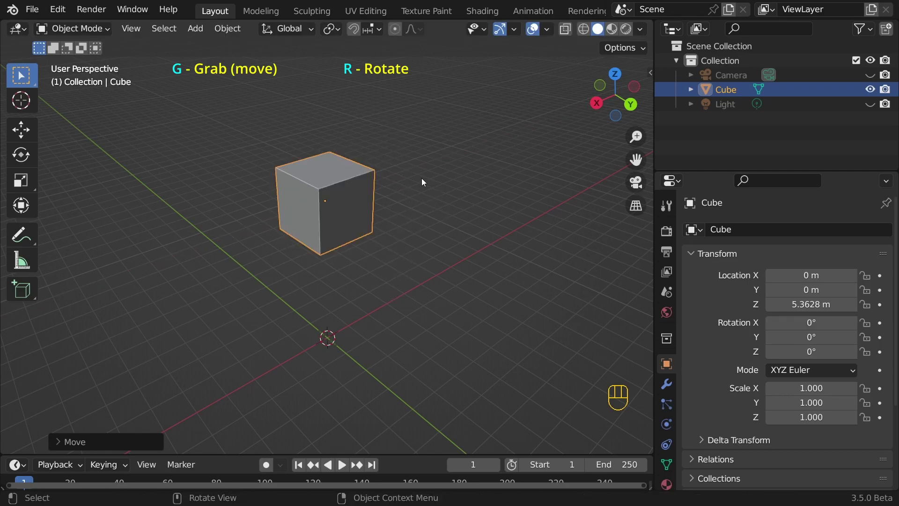
Rotate the Cube with the X, Y and Z axis constraints in turn, settling on about -100° around the global Z axis.
key("r")
key("x")
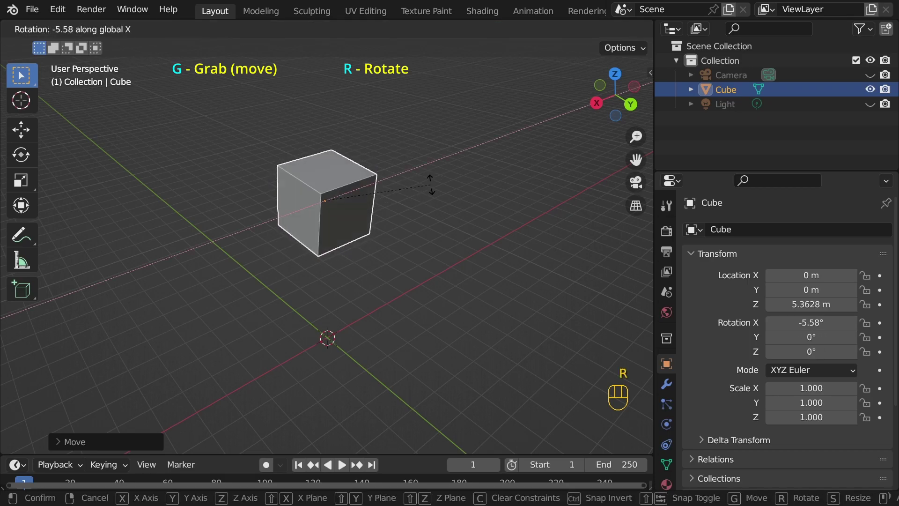
key("y")
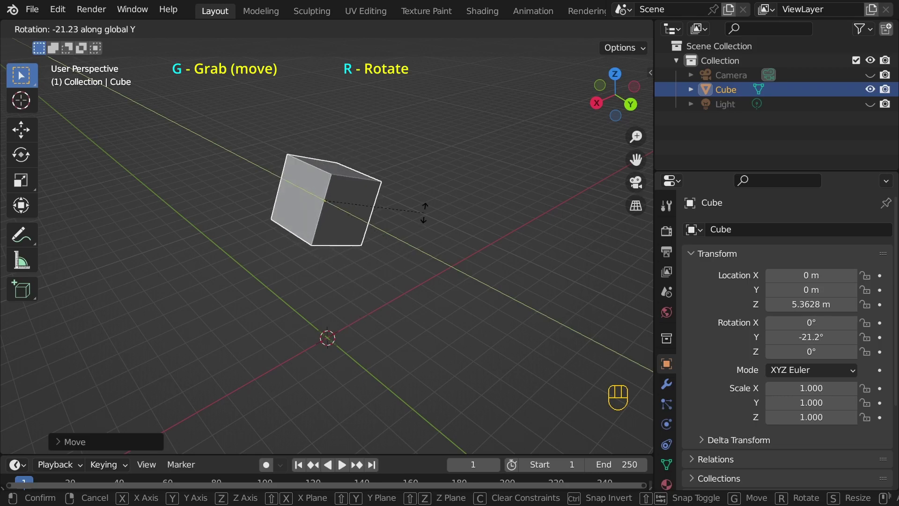
key("z")
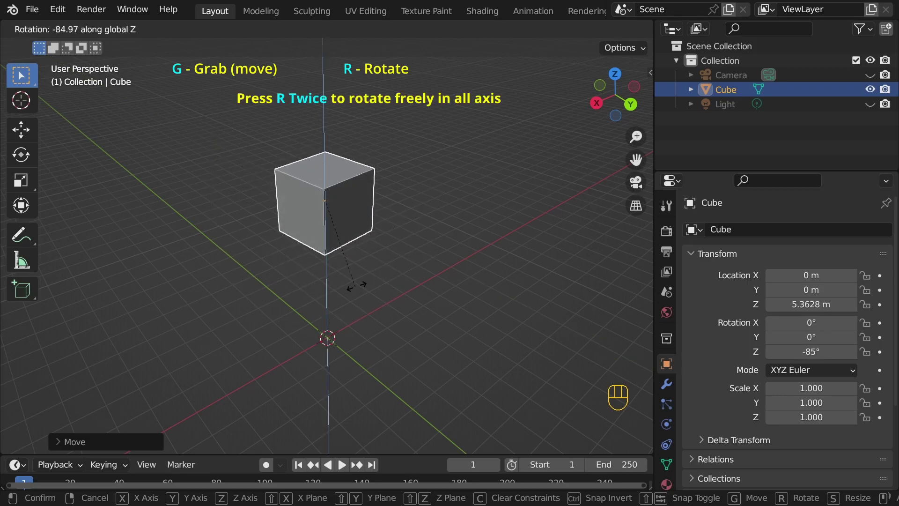
left_click(330, 281)
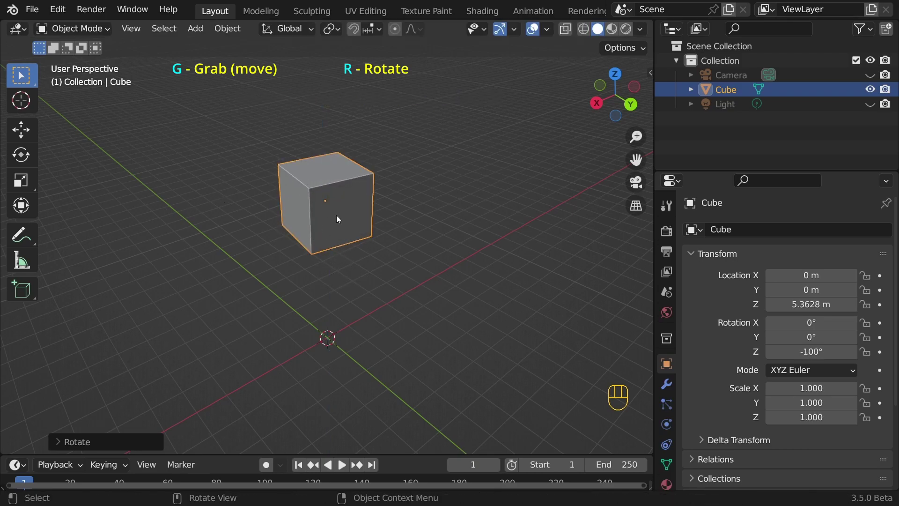
Scale the Cube, trying the X and Y constraints, and stretch it along the global Z axis to nearly three times its height.
scroll(404, 192, "down", 2)
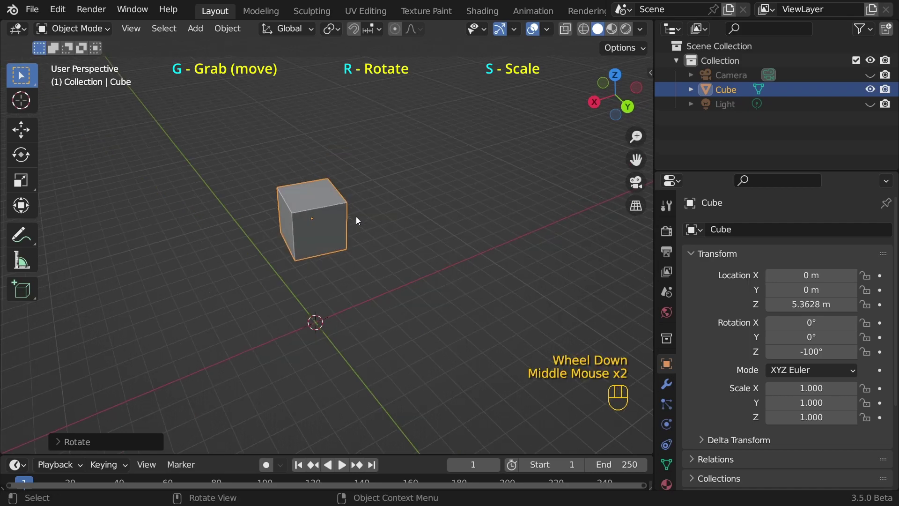
key("s")
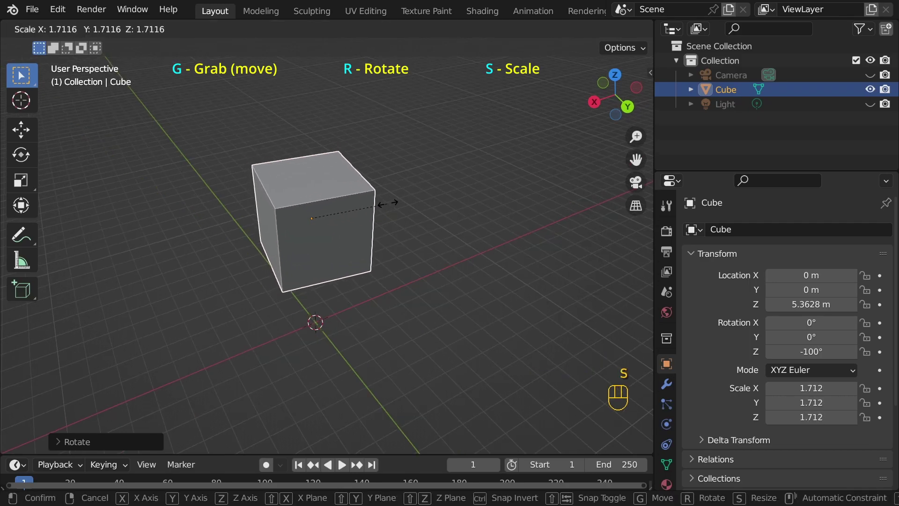
key("x")
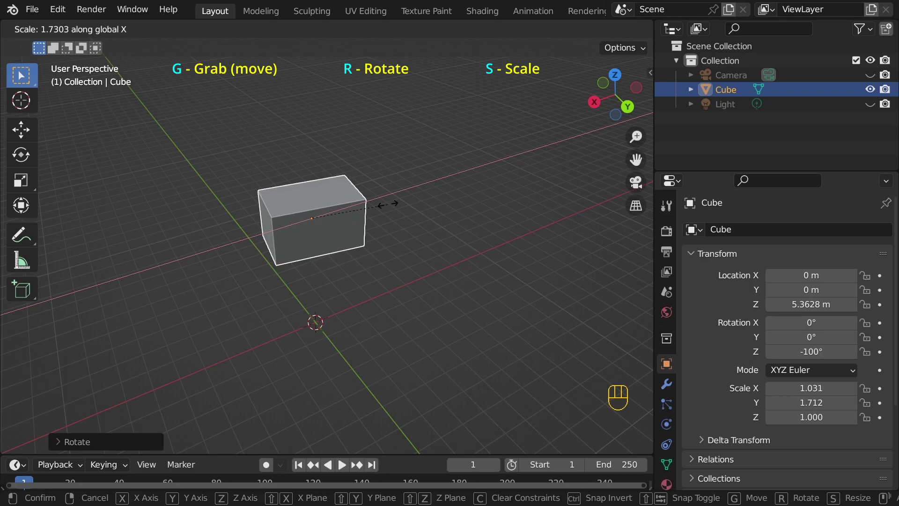
key("y")
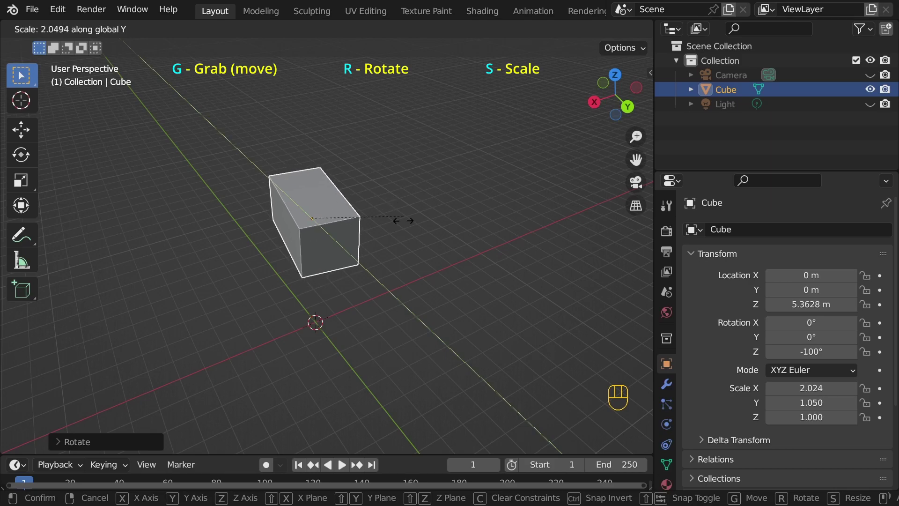
key("z")
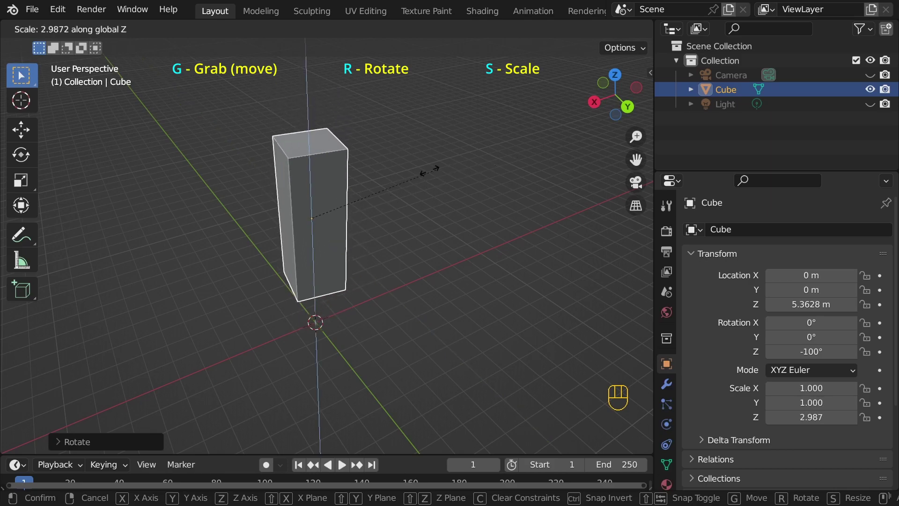
left_click(420, 164)
Scale the Cube along the global Z axis only, flattening it to a Z scale of about 0.36.
middle_click_drag(424, 187, 419, 223)
key("s")
key("z")
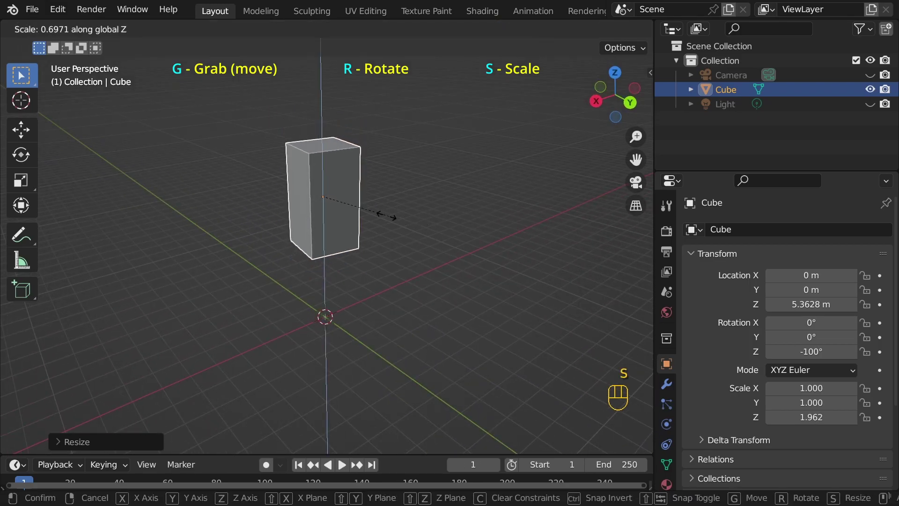
left_click(331, 187)
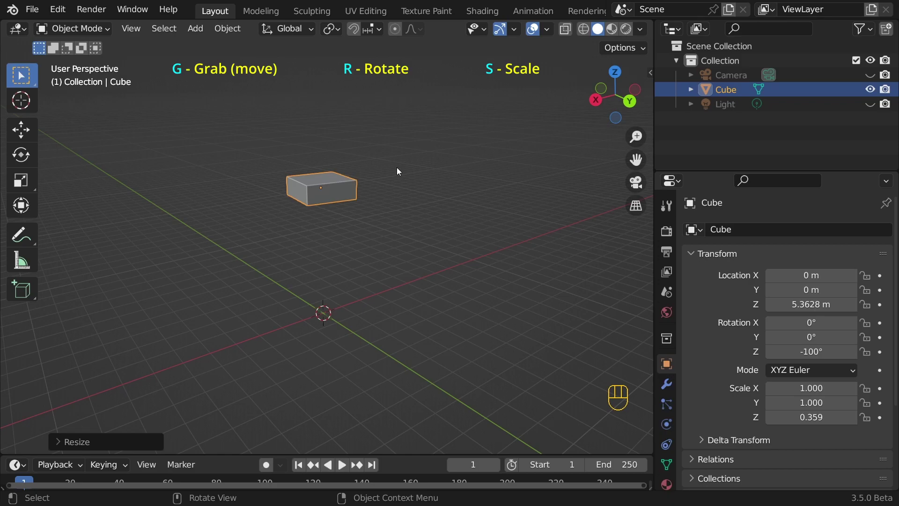
Scale the Cube on X and Y with the global Z axis locked, widening it to a scale of about 5.86.
key("s")
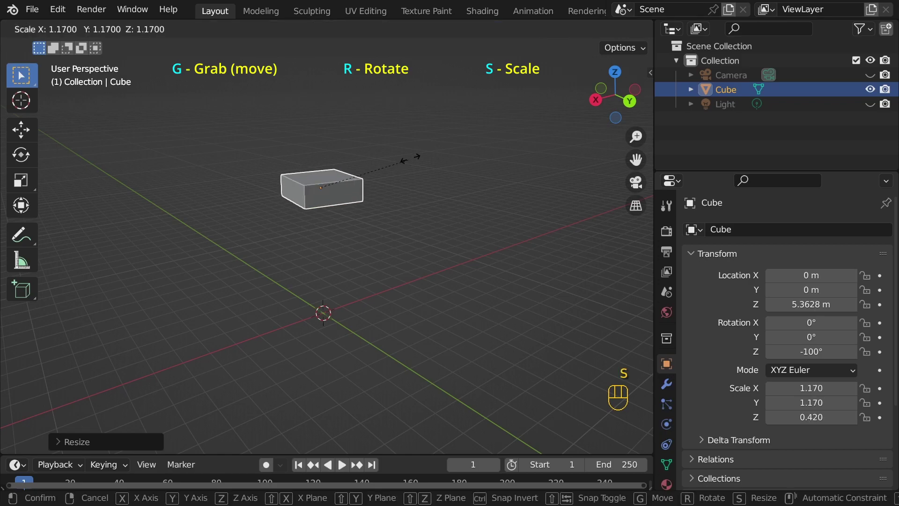
key("shift")
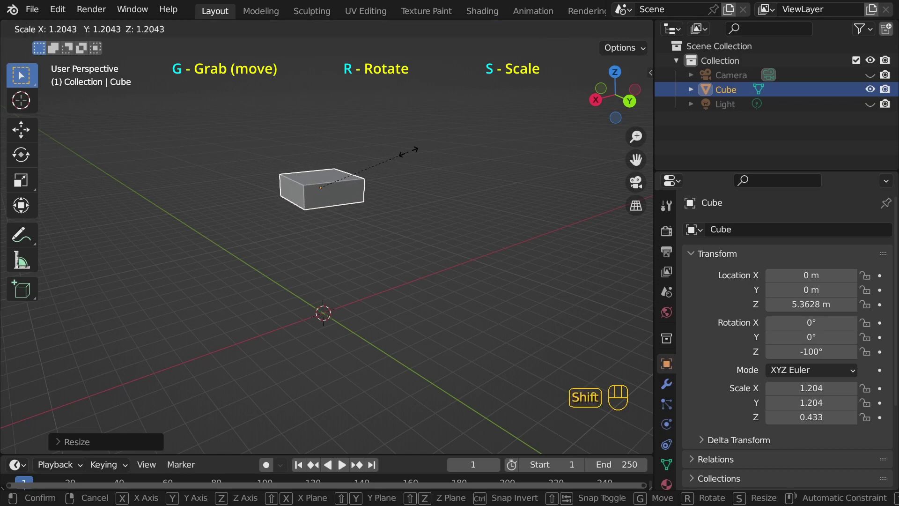
key("shift+z")
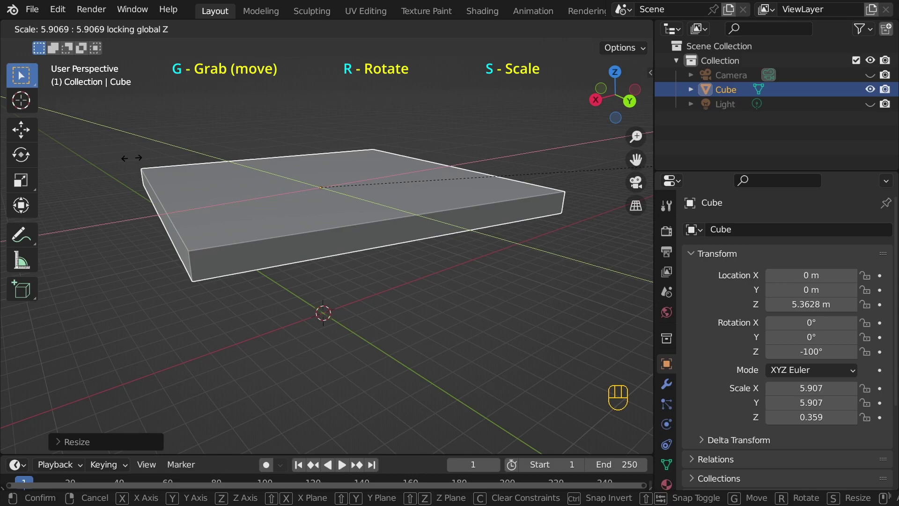
left_click(445, 165)
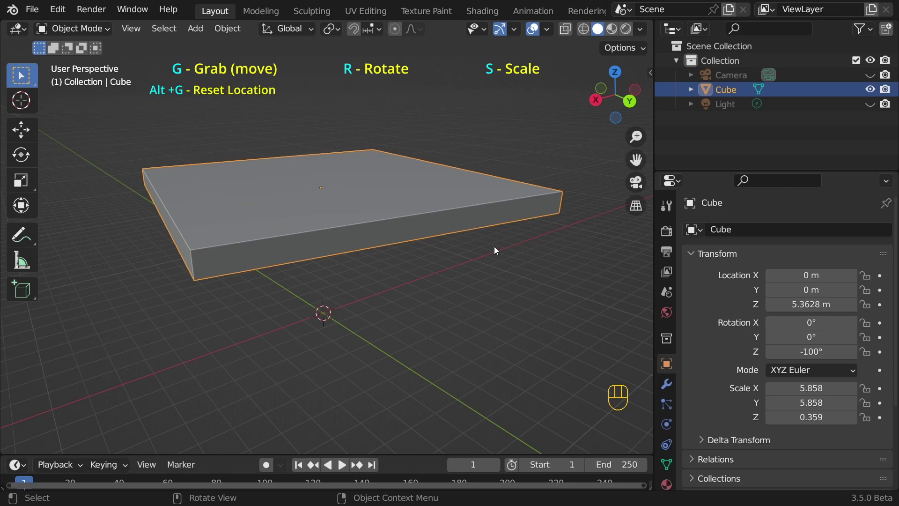
Clear the Cube's location, rotation and scale back to their defaults.
key("alt+g")
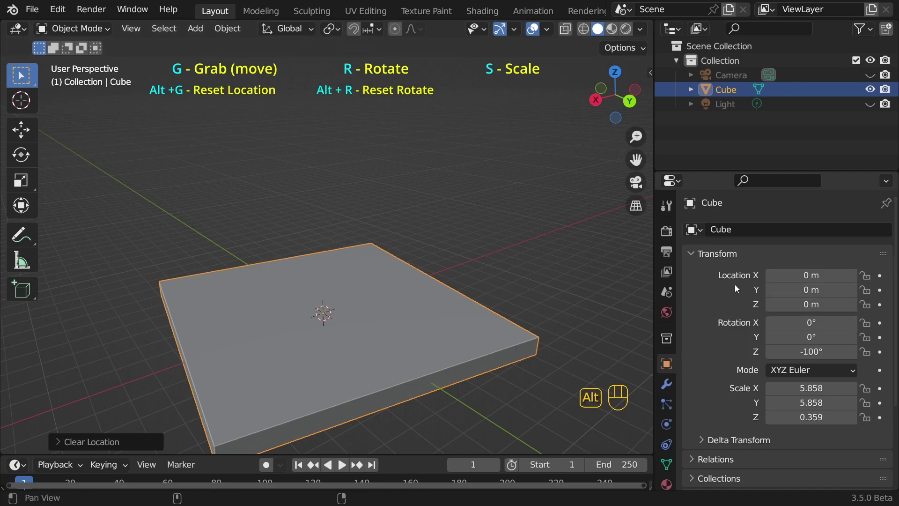
key("alt+r")
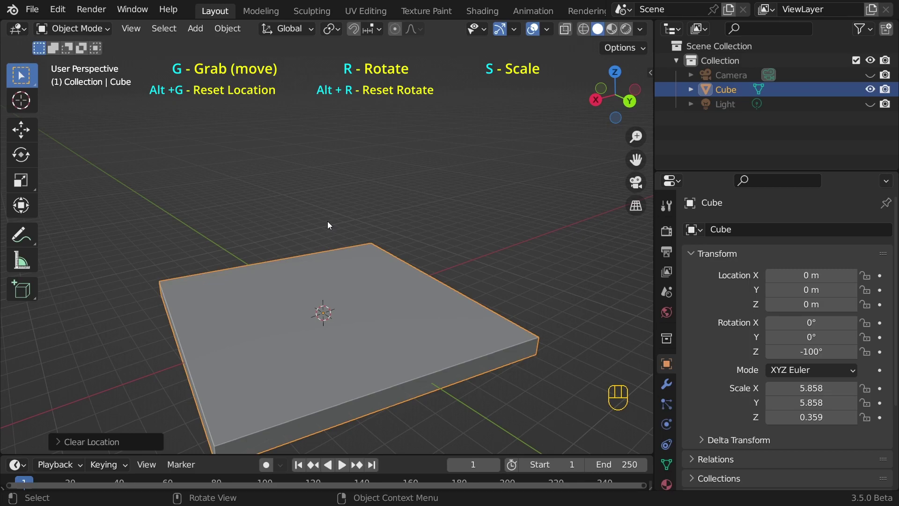
key("alt+r")
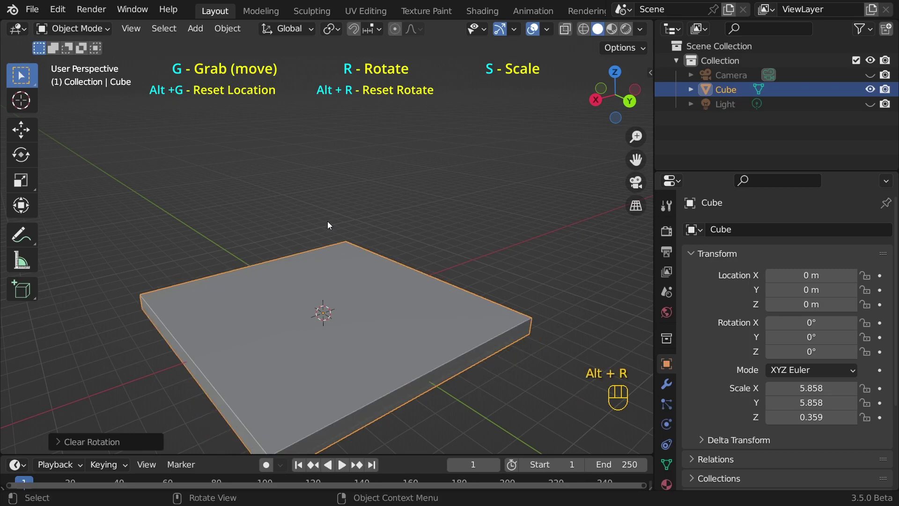
scroll(362, 279, "down", 1)
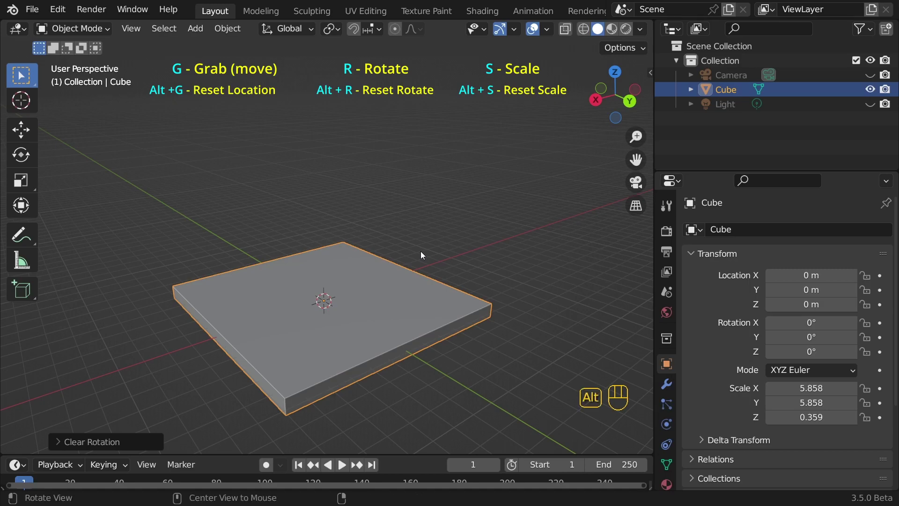
key("alt+s")
middle_click_drag(420, 251, 403, 245)
scroll(384, 237, "up", 2)
scroll(384, 239, "up", 1)
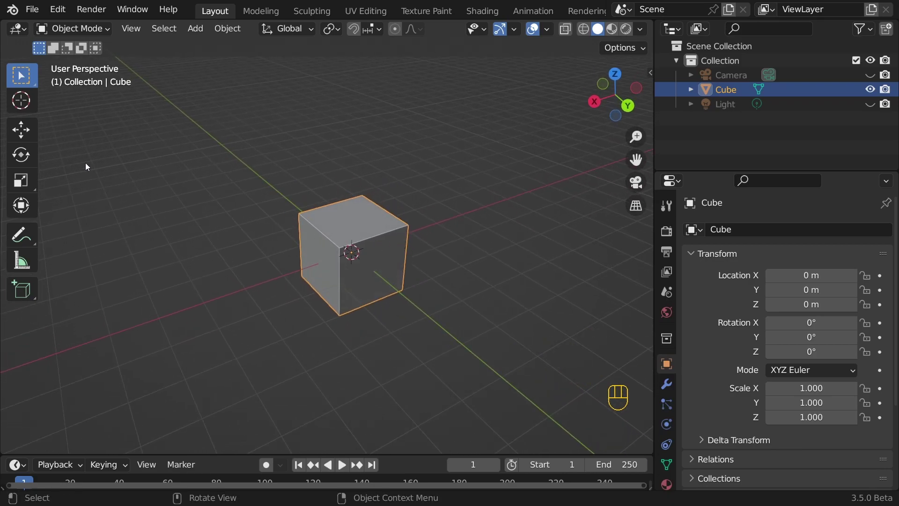
Move the Cube along the X axis with the Move tool to about -7.05 m.
left_click(21, 130)
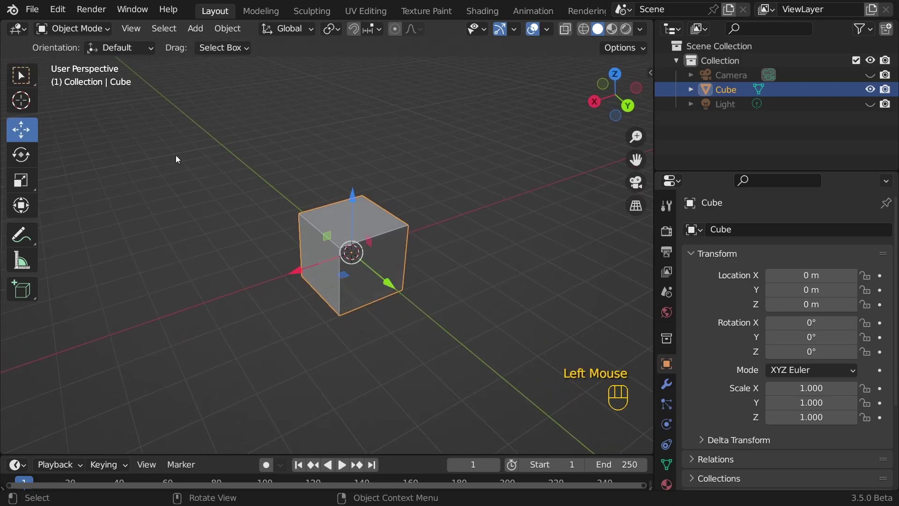
left_click_drag(293, 269, 459, 233)
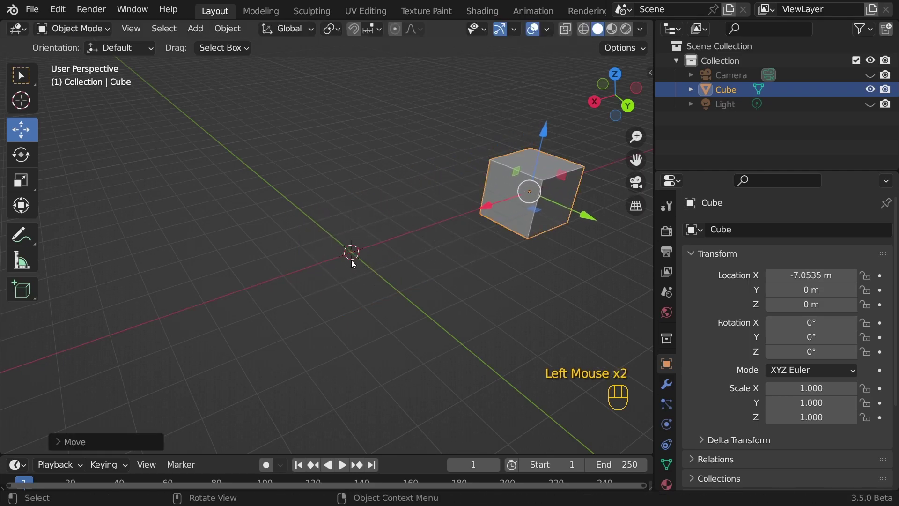
Add a UV Sphere mesh and move it along the X axis to about 4.08 m.
left_click(196, 30)
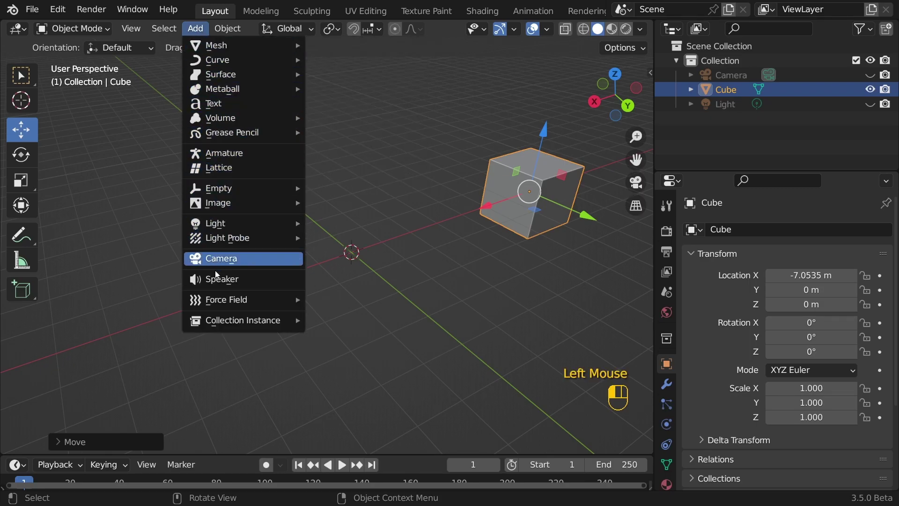
mouse_move(208, 45)
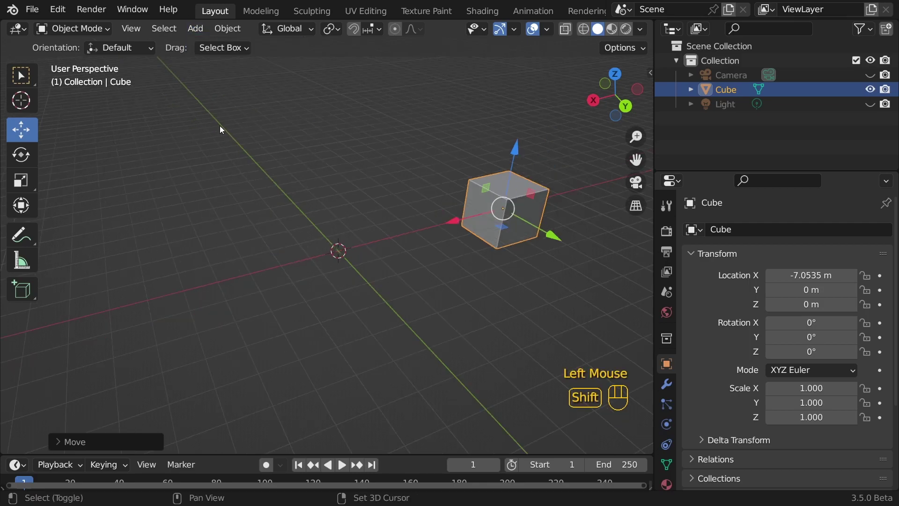
key("shift+a")
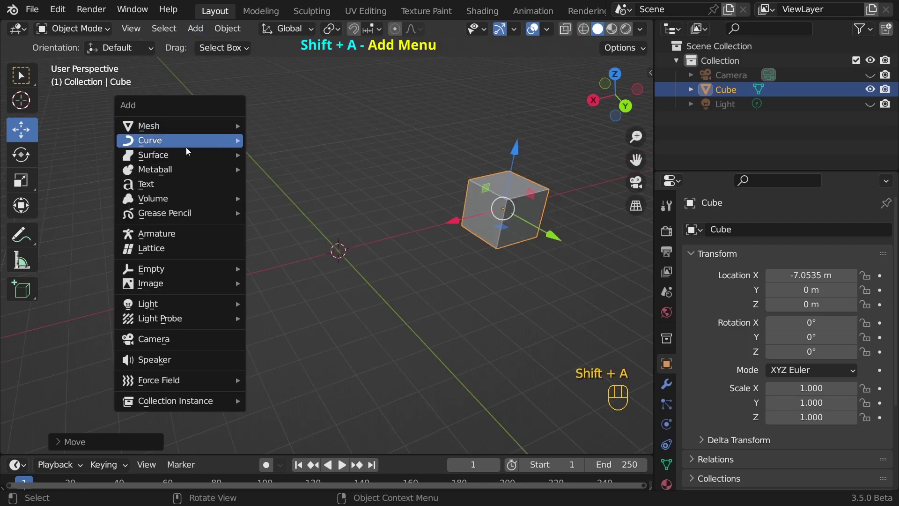
mouse_move(165, 125)
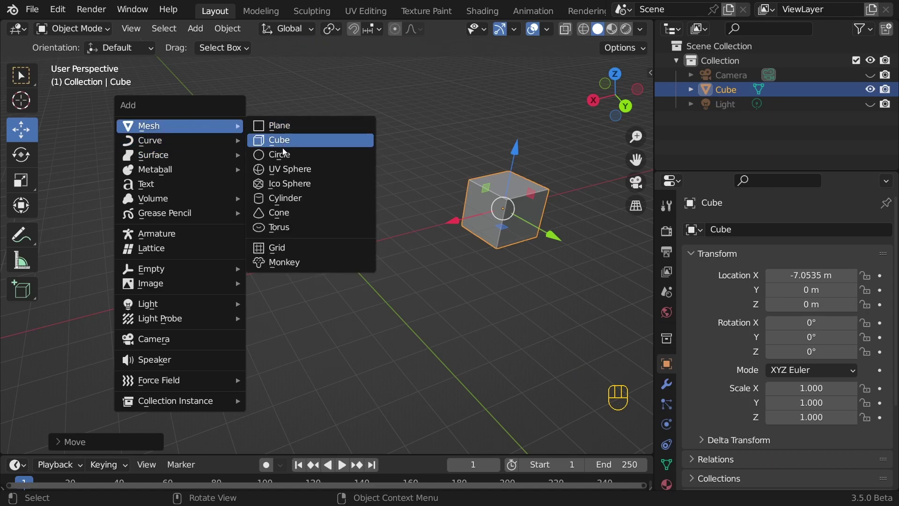
left_click(295, 169)
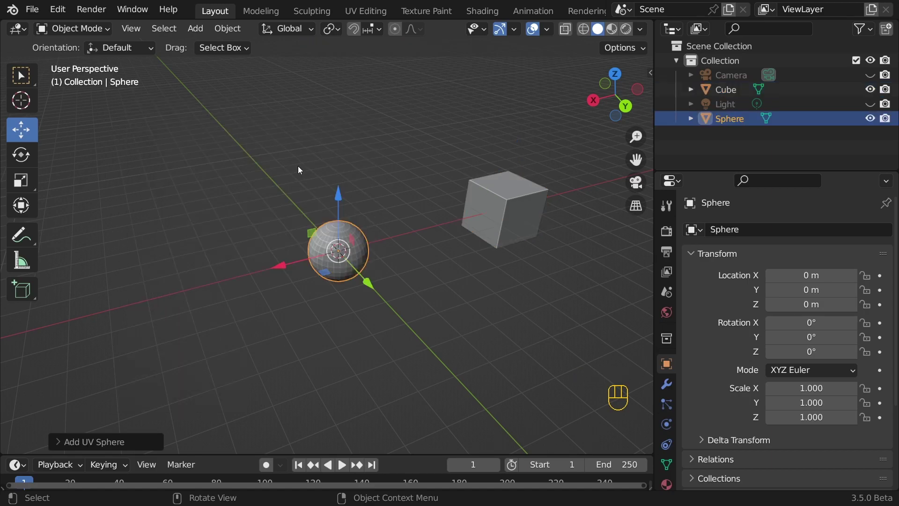
middle_click_drag(292, 173, 287, 150, "shift")
left_click_drag(274, 241, 150, 273)
Add a Torus mesh and move it along the Y axis to about -5 m.
key("shift+a")
mouse_move(384, 120)
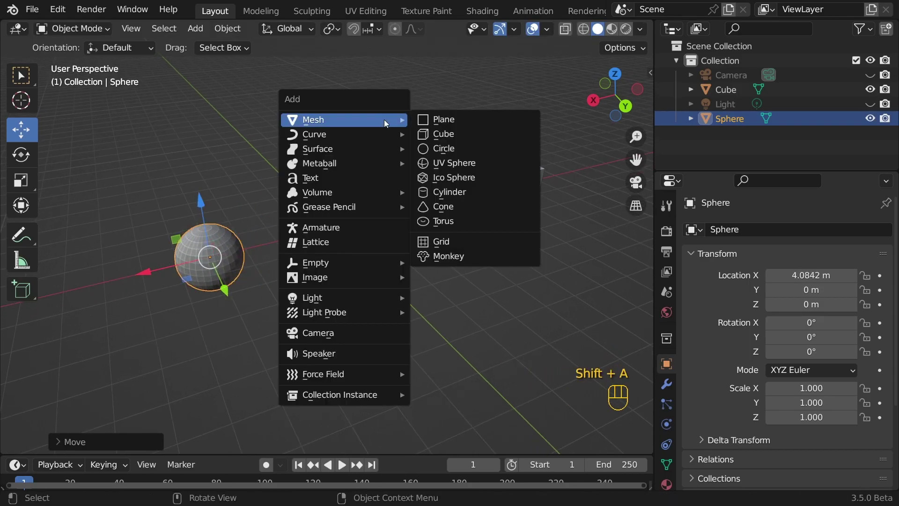
left_click(440, 222)
left_click_drag(363, 253, 328, 121)
Add a Cylinder mesh and move it along the Y axis to about 2.9 m.
key("shift+a")
mouse_move(327, 121)
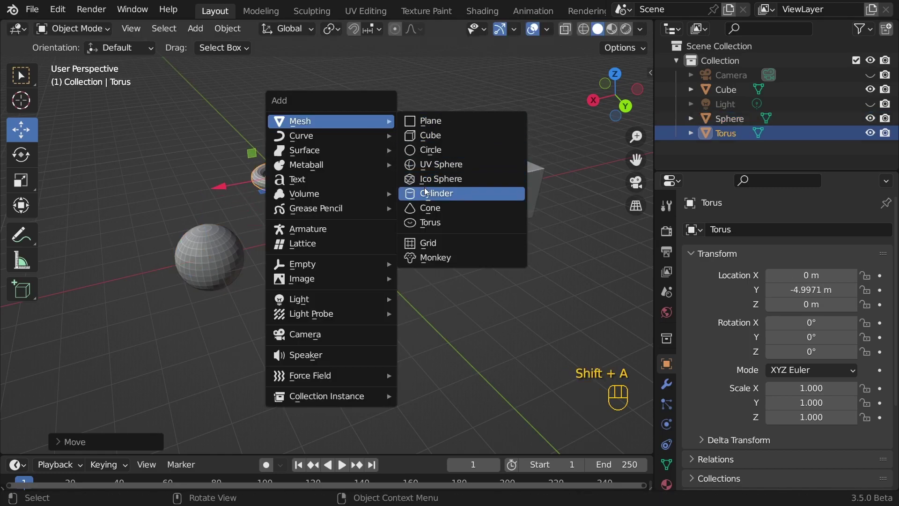
left_click(435, 192)
left_click_drag(363, 252, 376, 298)
middle_click_drag(376, 297, 473, 262)
left_click_drag(473, 265, 513, 278)
Add a Cone mesh at the world origin.
key("shift+a")
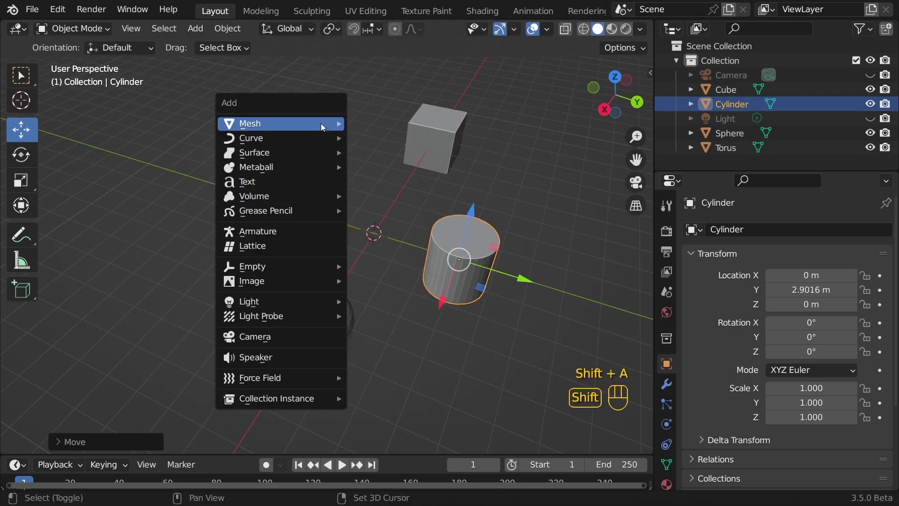
mouse_move(286, 124)
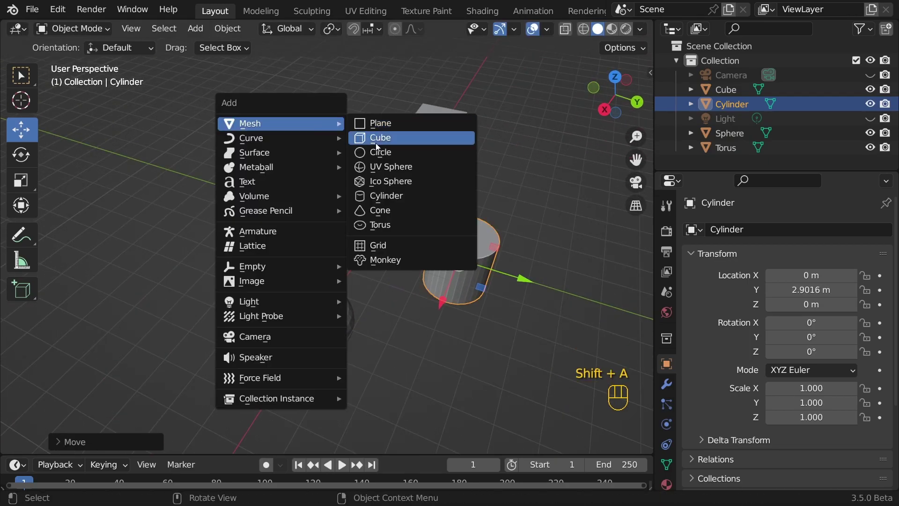
left_click(376, 212)
Stretch the Cylinder along the Z axis with the Scale tool to a Z scale of about 2.94.
middle_click_drag(427, 232, 356, 207)
left_click(398, 267)
left_click(21, 180)
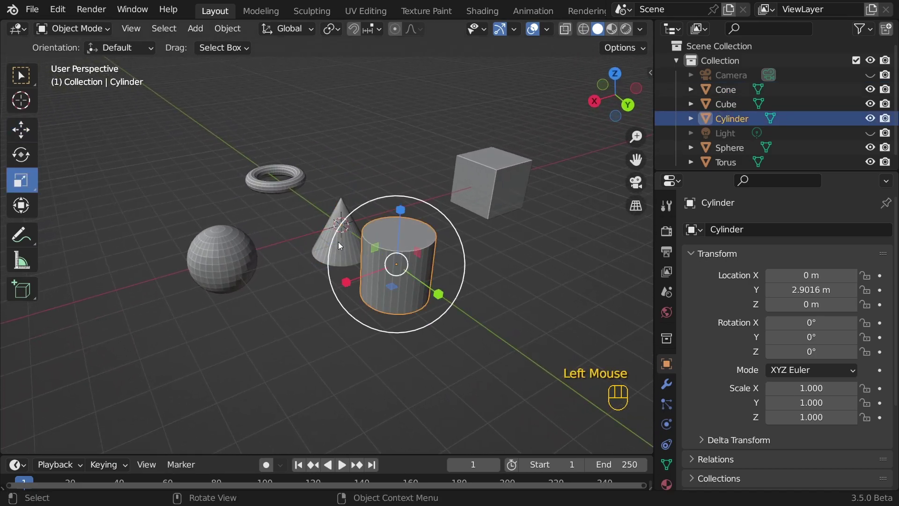
left_click_drag(402, 211, 407, 111)
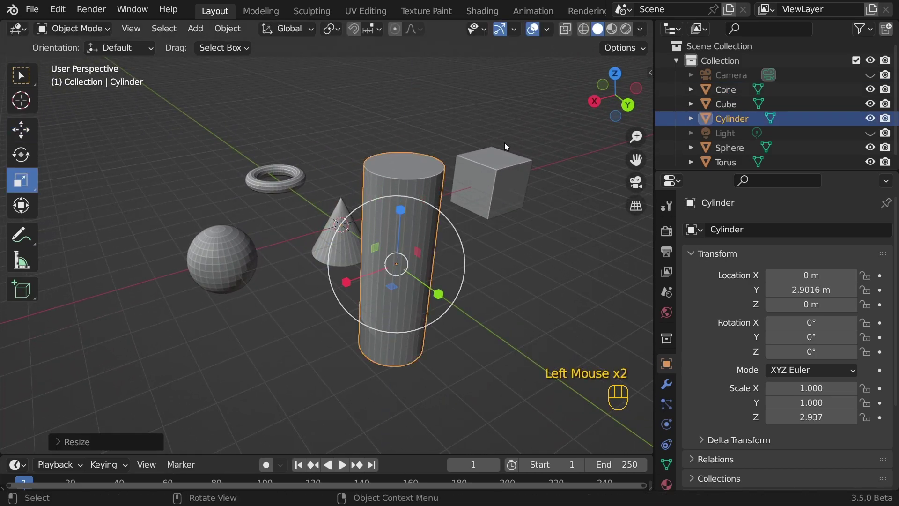
Select the Cube on its own and clear the selection by picking empty space.
left_click(496, 153)
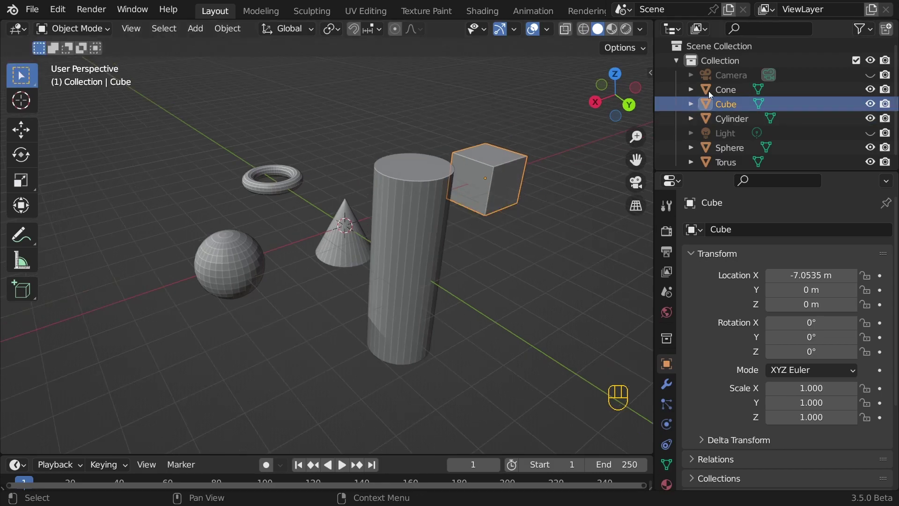
scroll(726, 110, "down", 4)
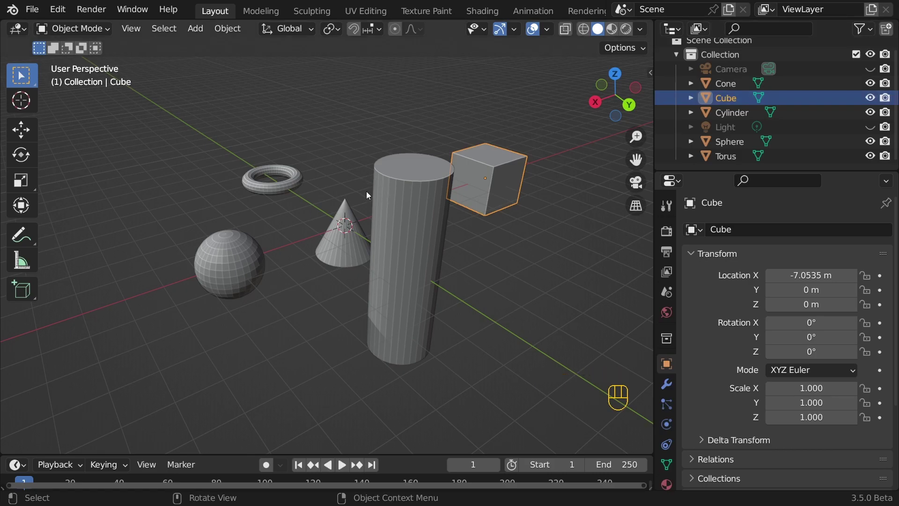
left_click(342, 98)
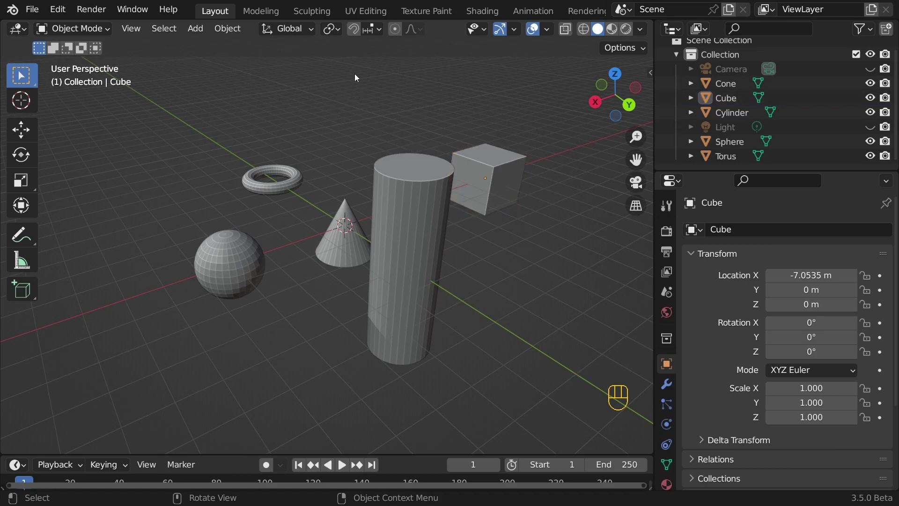
Select all visible objects in the scene at once and deselect them all again.
key("a")
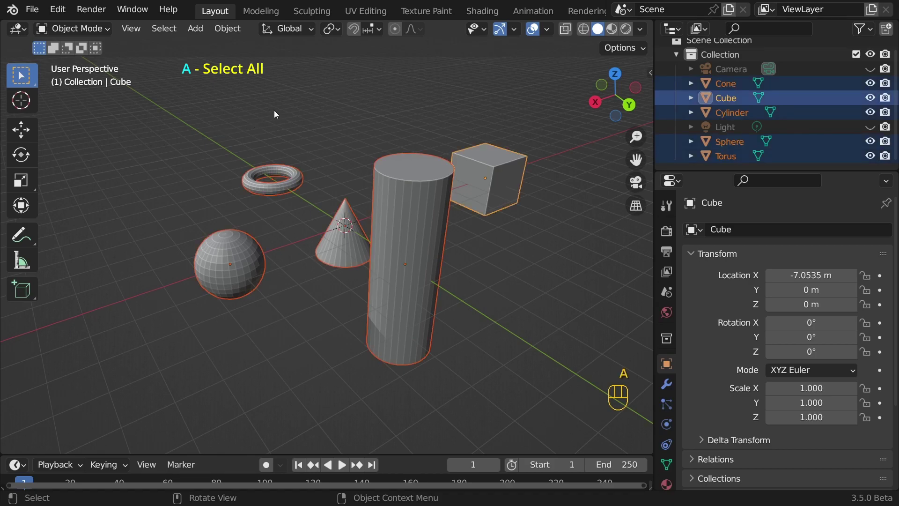
key("a")
key("a")
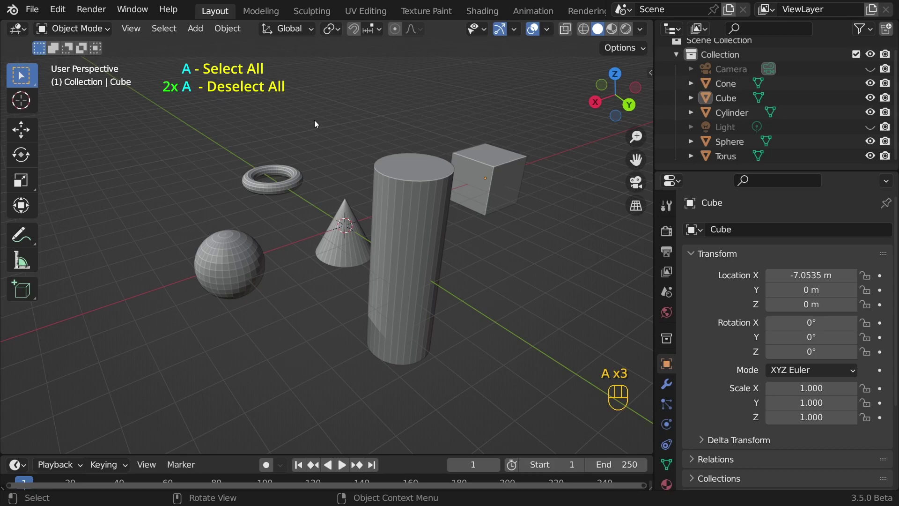
Select the Cylinder, Sphere and other shapes one after another, ending with only the Torus selected.
left_click(418, 212)
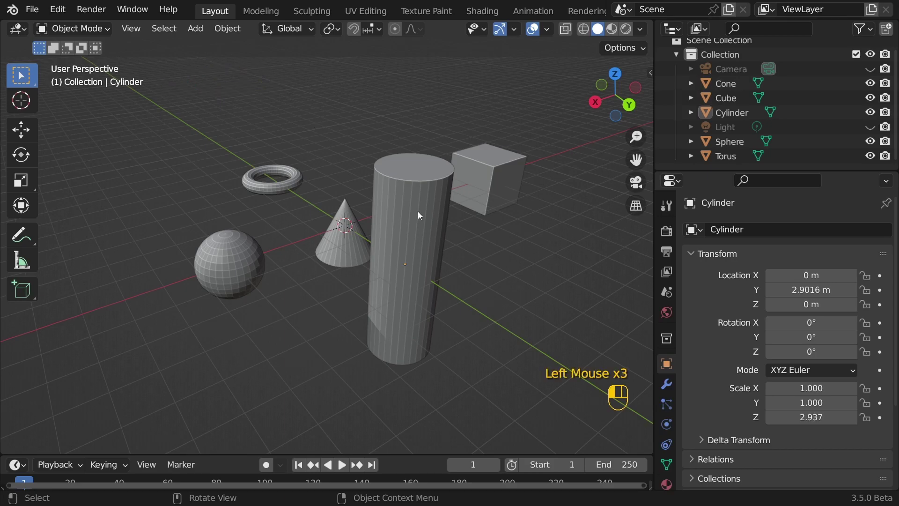
left_click(259, 249)
left_click(321, 221)
left_click(285, 184)
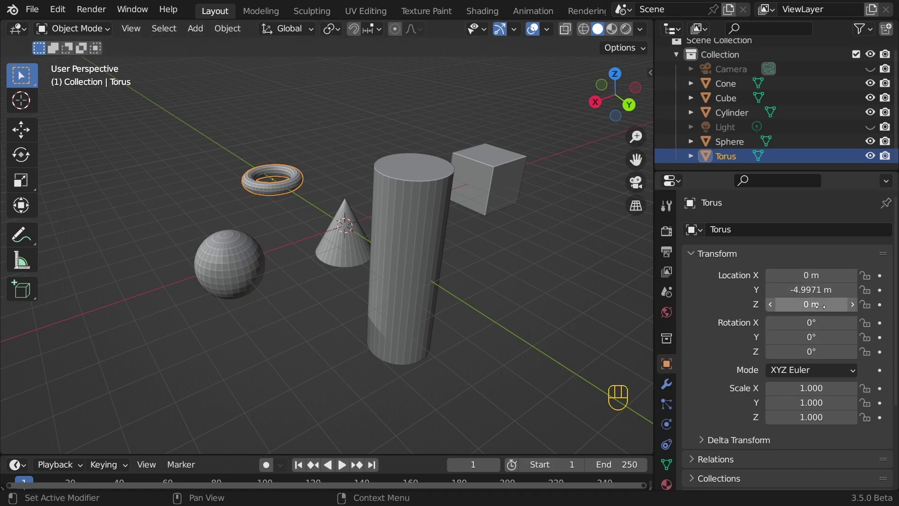
Try changing the Torus's X location, undo it, and tilt the Torus to about -42.8° around X.
left_click(811, 275)
key("ctrl+z")
left_click(812, 323)
mouse_move(811, 322)
left_mouse_down()
mouse_move(843, 322)
mouse_move(763, 323)
mouse_move(805, 323)
left_mouse_up()
key("ctrl+z")
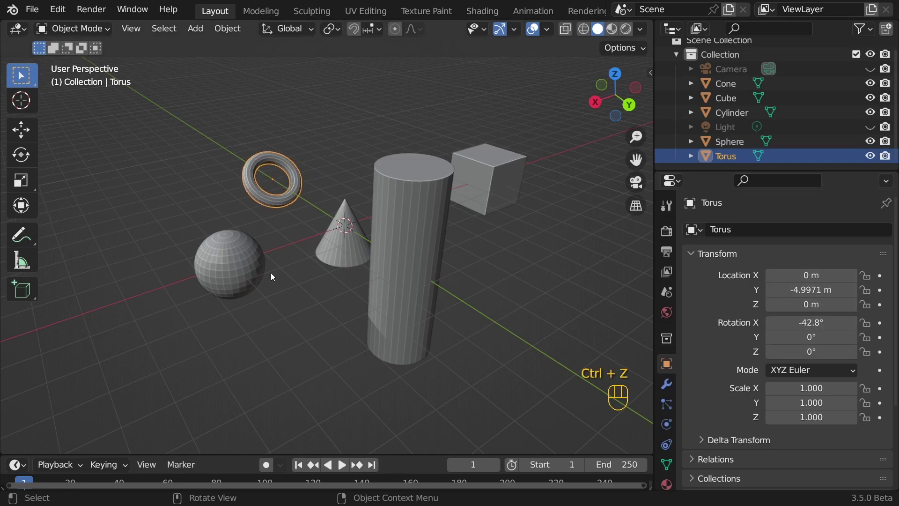
Add the Sphere, Cone, Cylinder and Cube to the Torus selection, making the Cube the active object.
left_click(242, 259, "shift")
left_click(347, 254, "shift")
left_click(396, 286, "shift")
left_click(490, 188, "shift")
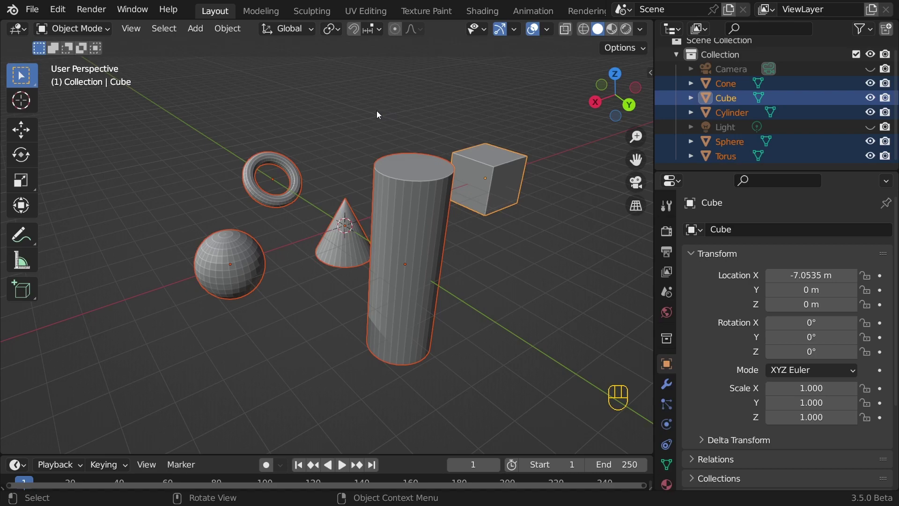
Remove the Cylinder and Cube from the selection together by enclosing them in a subtracting selection box.
key("ctrl")
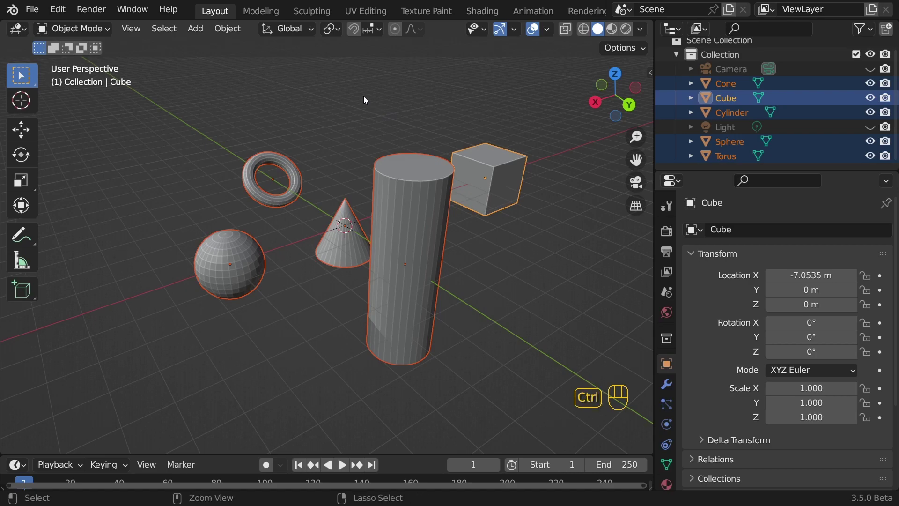
left_click_drag(362, 94, 537, 198, "ctrl")
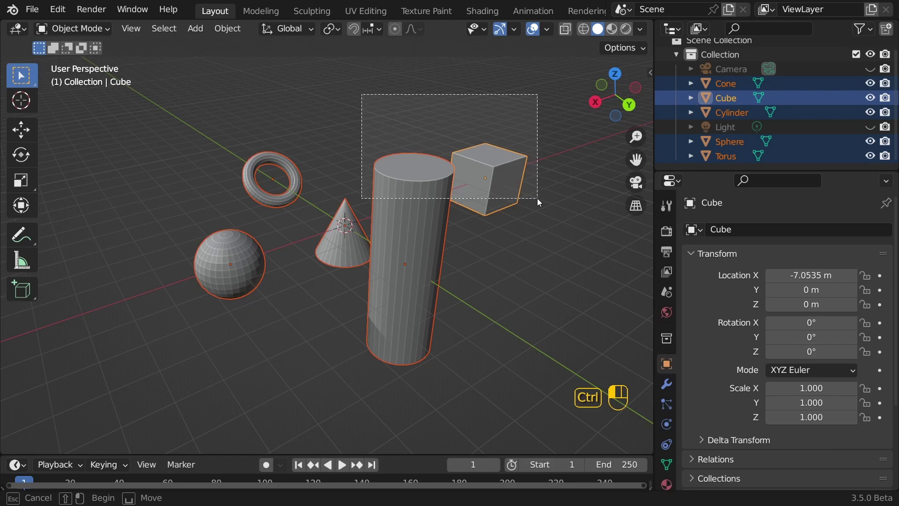
left_click_drag(538, 198, 537, 198, "ctrl")
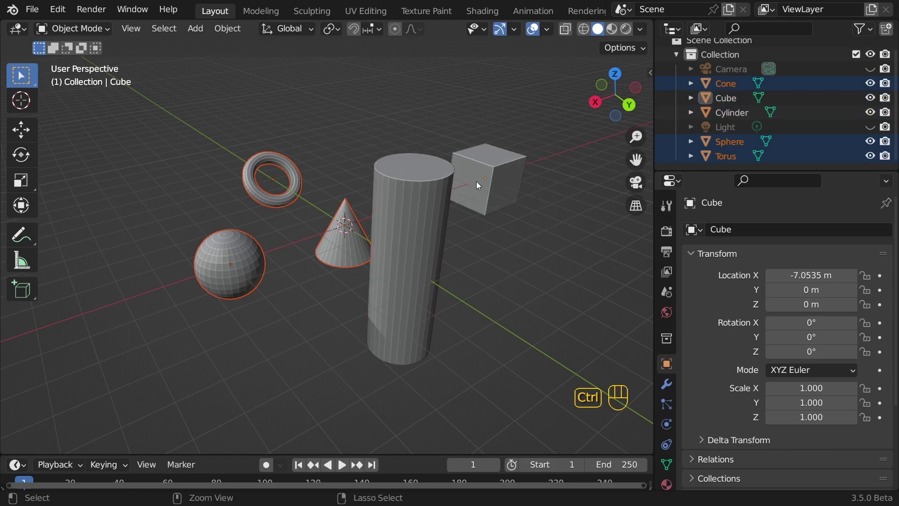
Add the Cylinder and Cube back to the selection and make the Cylinder the active object.
left_click(401, 205, "shift")
left_click(501, 181, "shift")
middle_click_drag(515, 212, 475, 212)
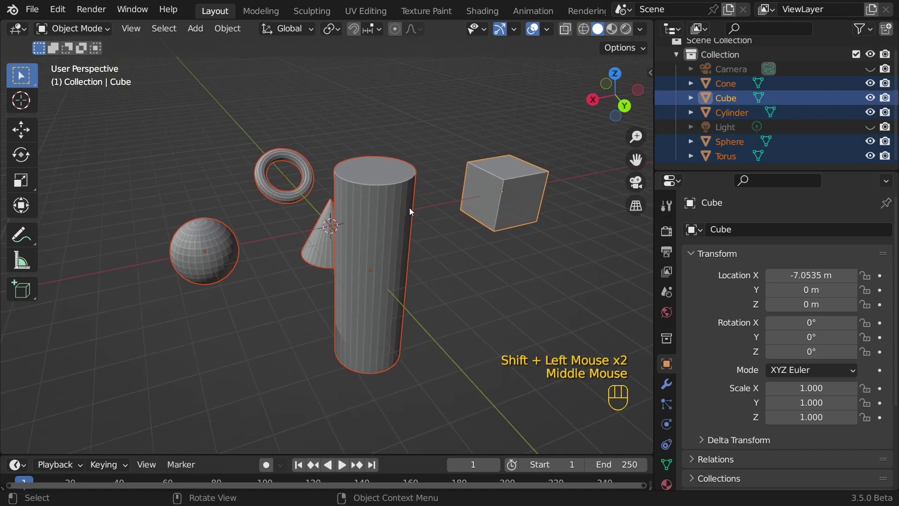
middle_click_drag(412, 206, 431, 209)
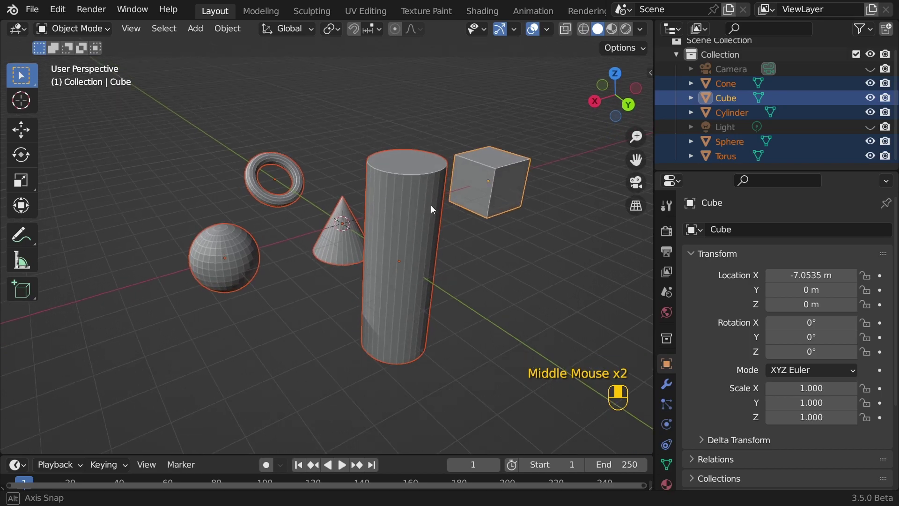
scroll(476, 187, "up", 2)
left_click(383, 136, "shift")
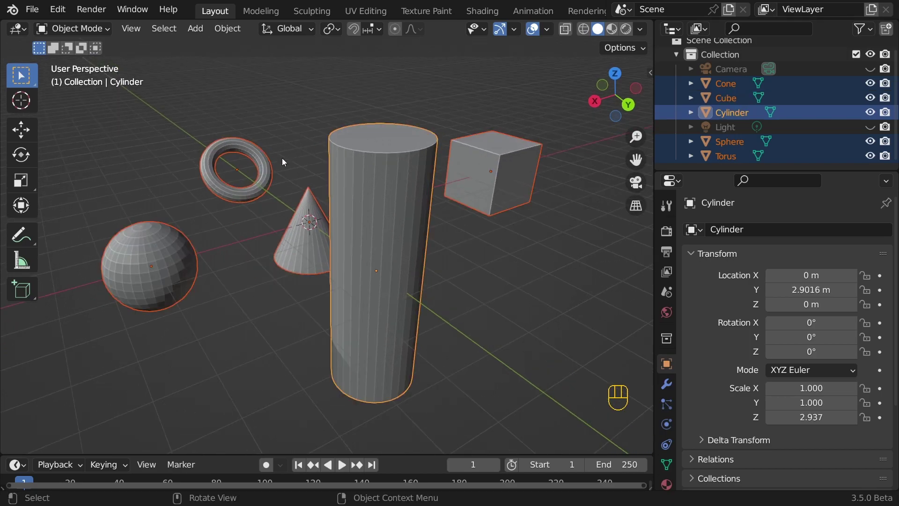
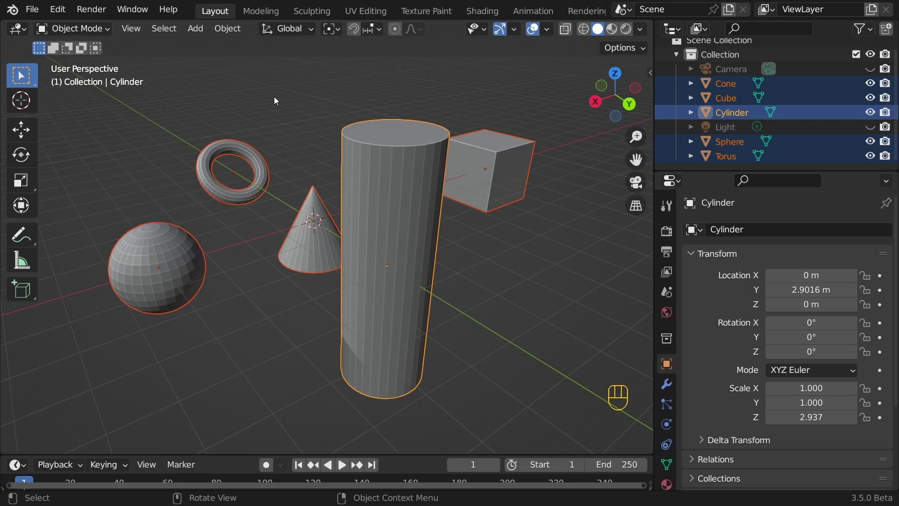
Switch to the Tweak selection tool, select the Cube, Cylinder, Cone, Torus and Sphere one after another, and deselect everything.
left_click(20, 75)
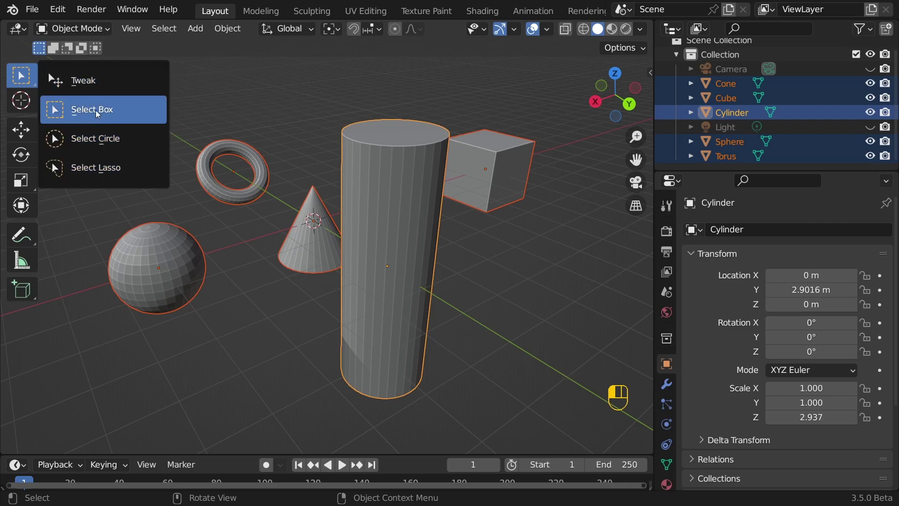
left_click(100, 84)
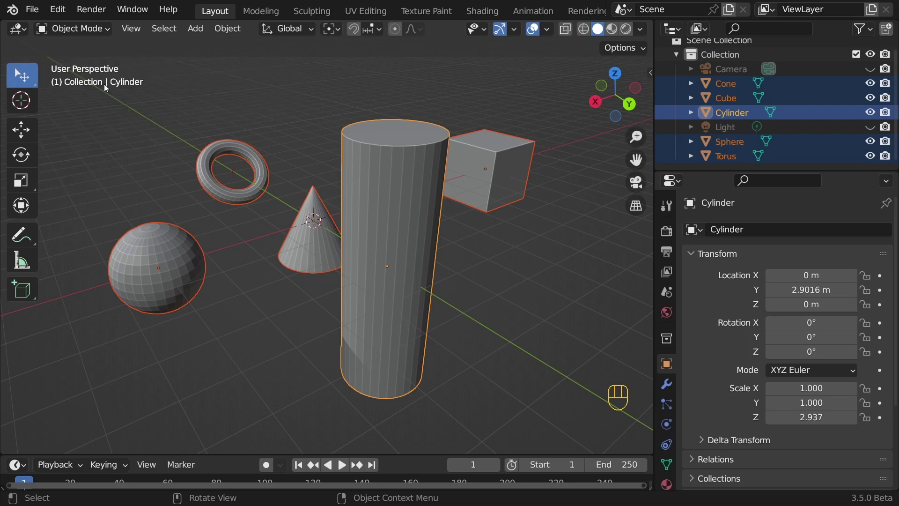
left_click(475, 178)
left_click(419, 212)
left_click(322, 234)
left_click(260, 186)
left_click(171, 253)
left_click(280, 108)
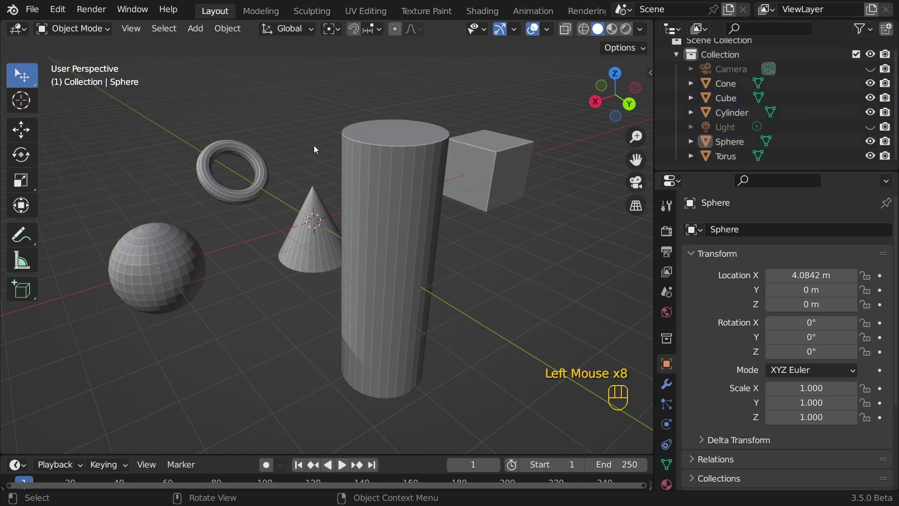
Try moving the Cylinder, Cube and Cone freely with the Tweak tool, and undo the moves.
left_click(293, 85)
left_click_drag(391, 210, 161, 248)
left_click_drag(524, 177, 309, 171)
left_click_drag(312, 231, 454, 209)
key("ctrl+z")
key("ctrl+z")
key("ctrl+z")
key("ctrl+z")
key("ctrl+z")
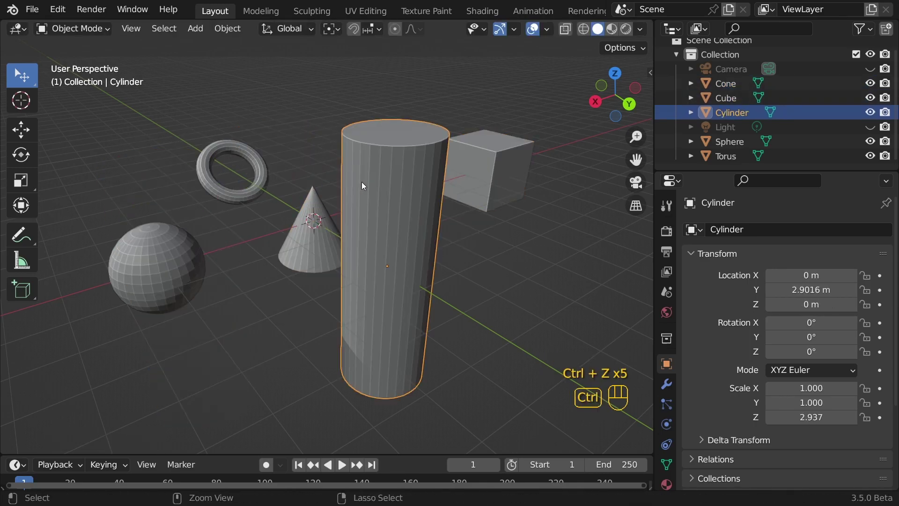
Use Select Circle to brush over the objects until all five meshes are selected, and deselect everything.
left_click(32, 80)
left_click(20, 72)
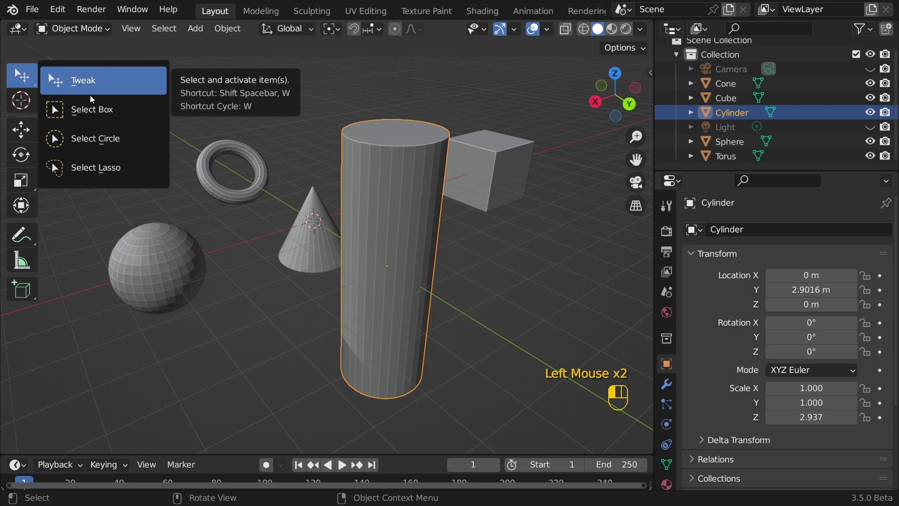
left_click(96, 139)
mouse_move(195, 111)
left_mouse_down()
mouse_move(226, 118)
mouse_move(234, 187)
mouse_move(257, 156)
mouse_move(213, 165)
mouse_move(110, 237)
mouse_move(154, 247)
mouse_move(142, 52)
mouse_move(174, 52)
left_mouse_up()
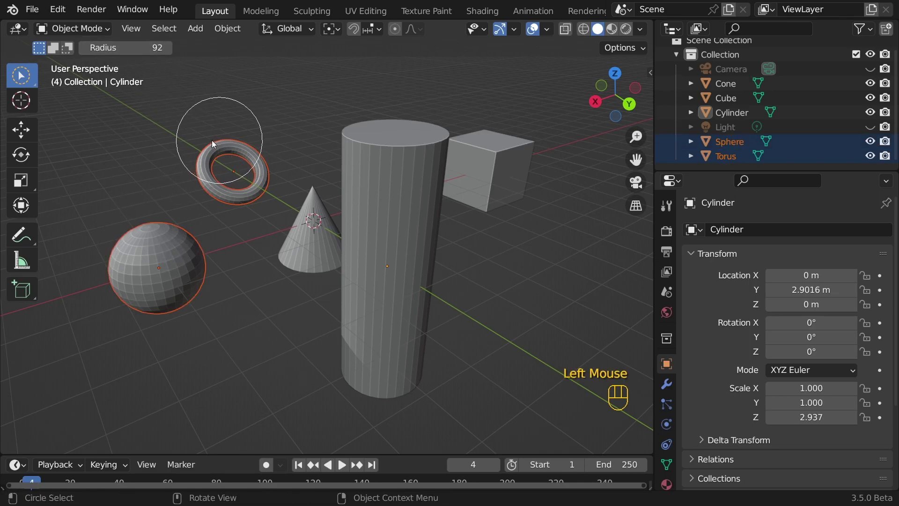
mouse_move(255, 129)
left_mouse_down()
mouse_move(453, 156)
mouse_move(381, 211)
mouse_move(281, 220)
mouse_move(181, 271)
mouse_move(187, 262)
left_mouse_up()
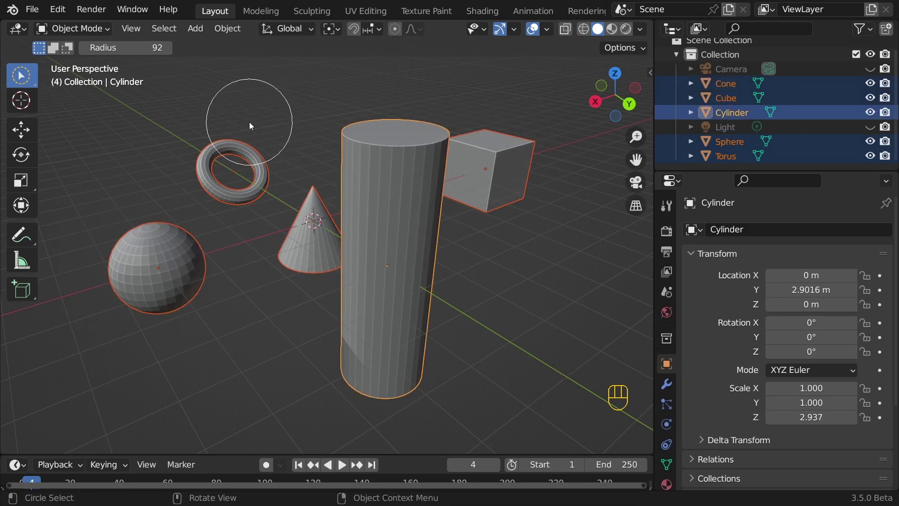
left_click(289, 98)
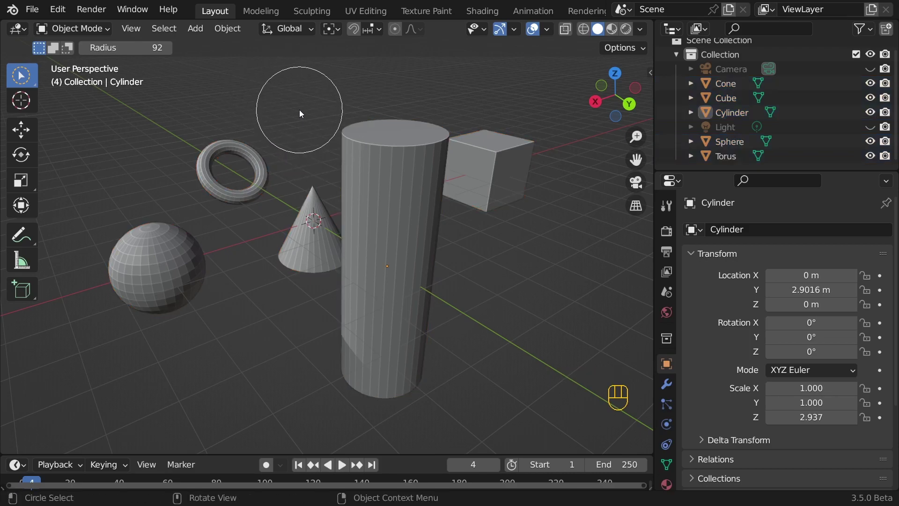
Use Select Lasso to select the Torus, Sphere, Cone and Cylinder, leaving out the Cube.
left_click(23, 83)
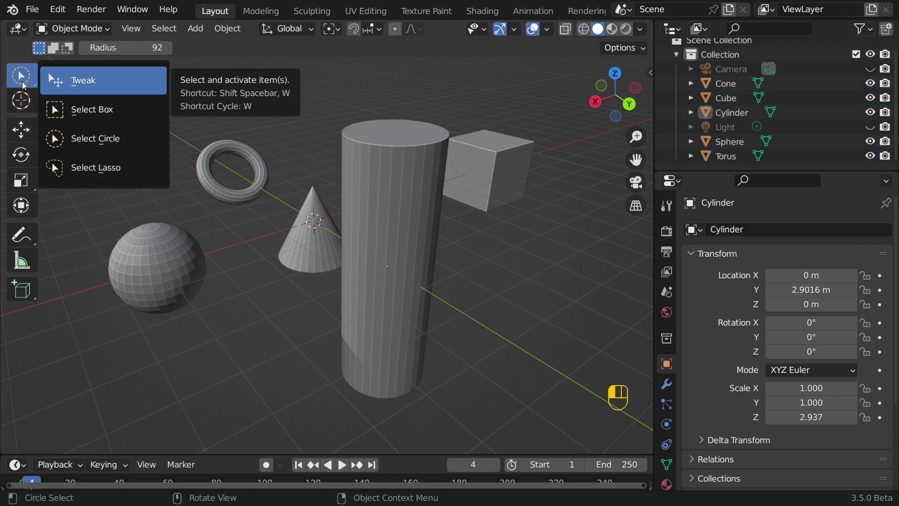
left_click(100, 170)
mouse_move(214, 97)
left_mouse_down()
mouse_move(151, 122)
mouse_move(79, 232)
mouse_move(144, 347)
mouse_move(255, 360)
mouse_move(389, 411)
mouse_move(431, 101)
mouse_move(218, 51)
left_mouse_up()
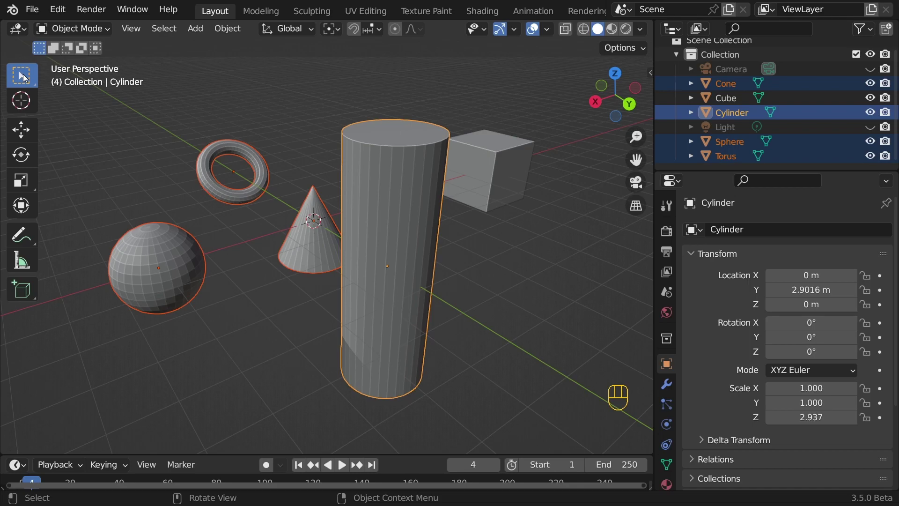
Cycle through the selection modes and set the active tool to Select Box.
key("w")
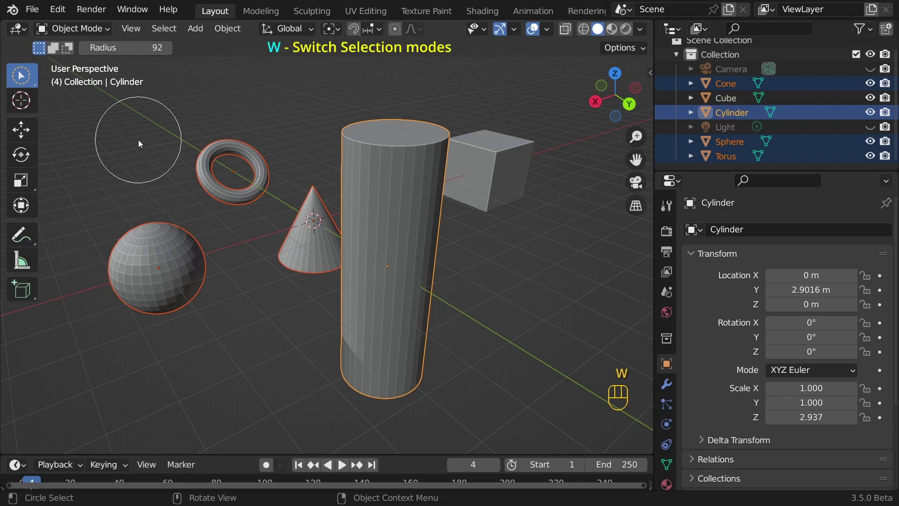
key("w")
key("w")
key("w")
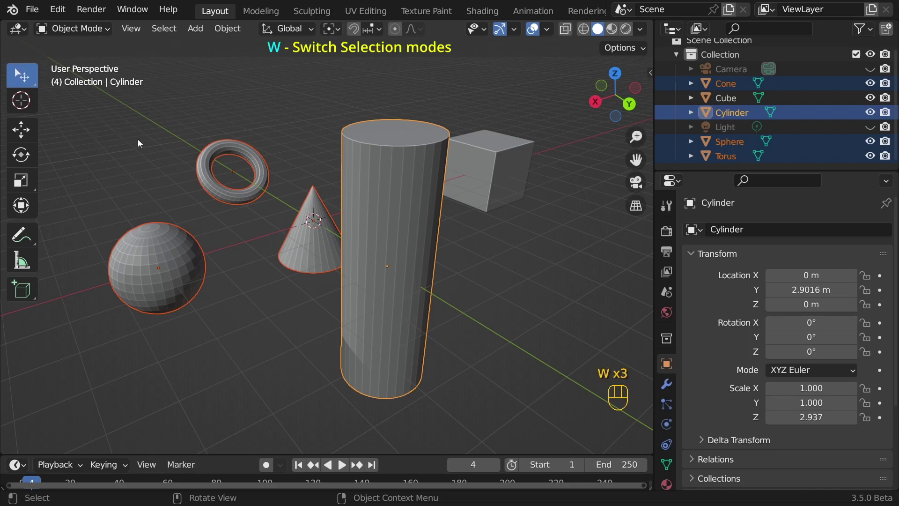
left_click(32, 81)
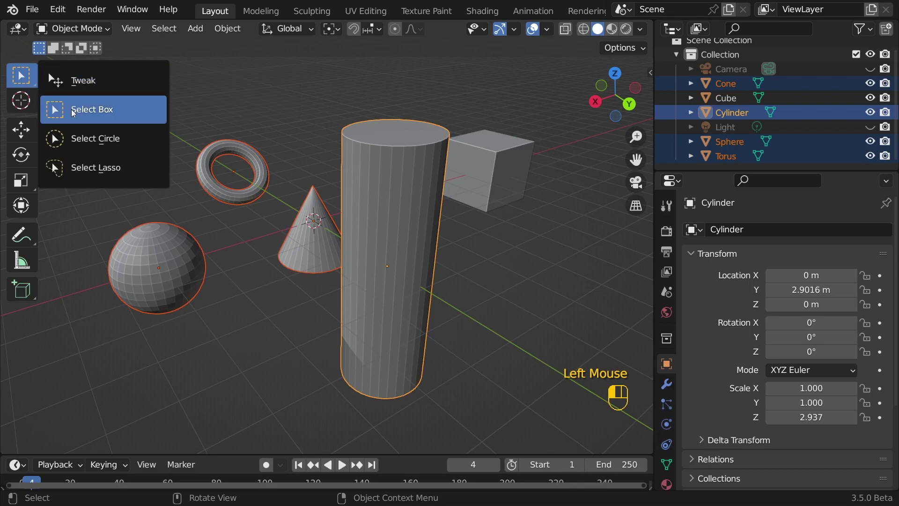
left_click(96, 113)
Toggle the viewport's toolbar, leave it hidden, and bring up the floating list of tools.
key("t")
key("t")
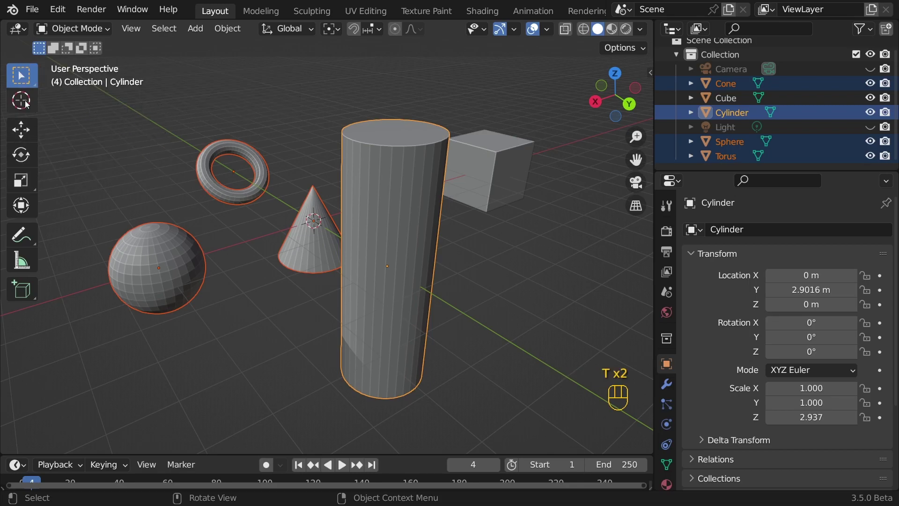
key("t")
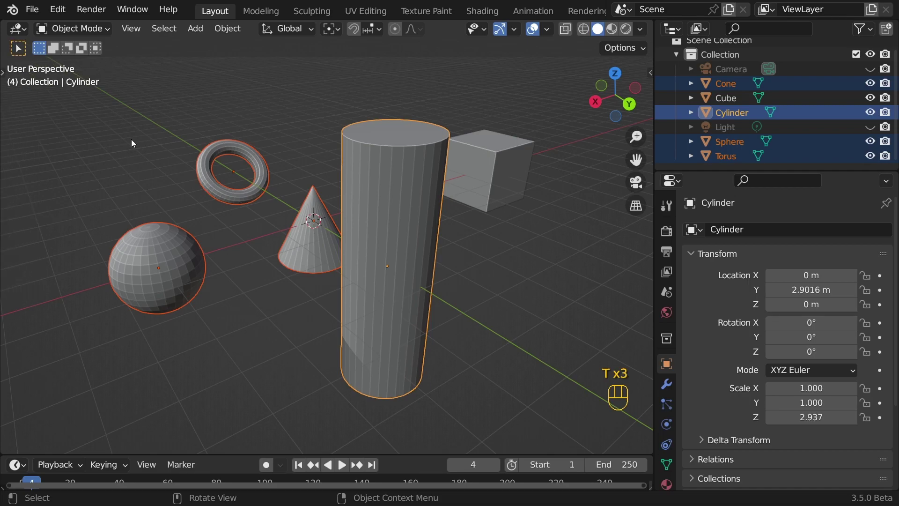
key("shift+space")
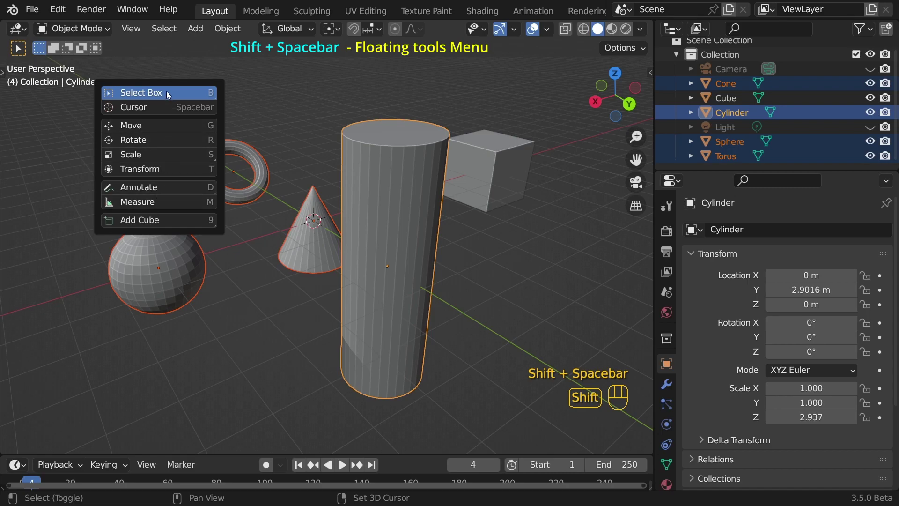
Look over the object types that can be added, including the Image and Force Field options, without adding any.
key("shift+a")
mouse_move(310, 119)
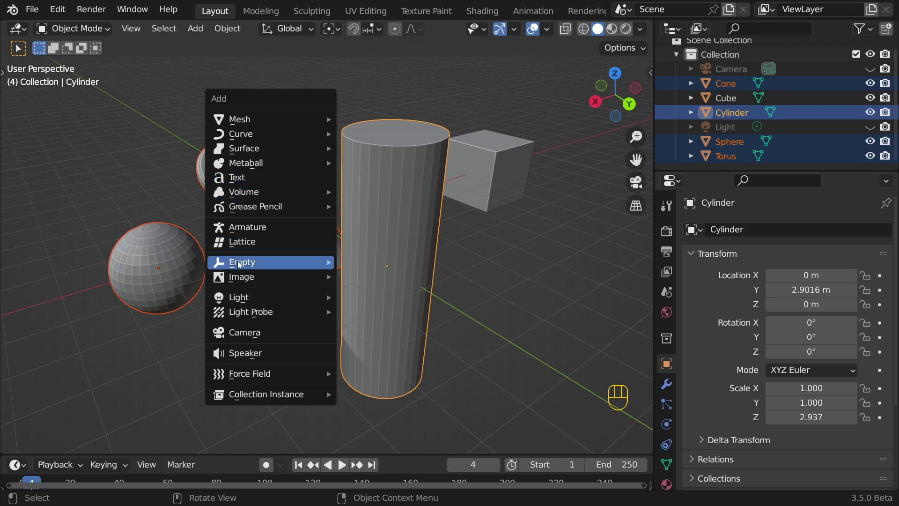
mouse_move(251, 285)
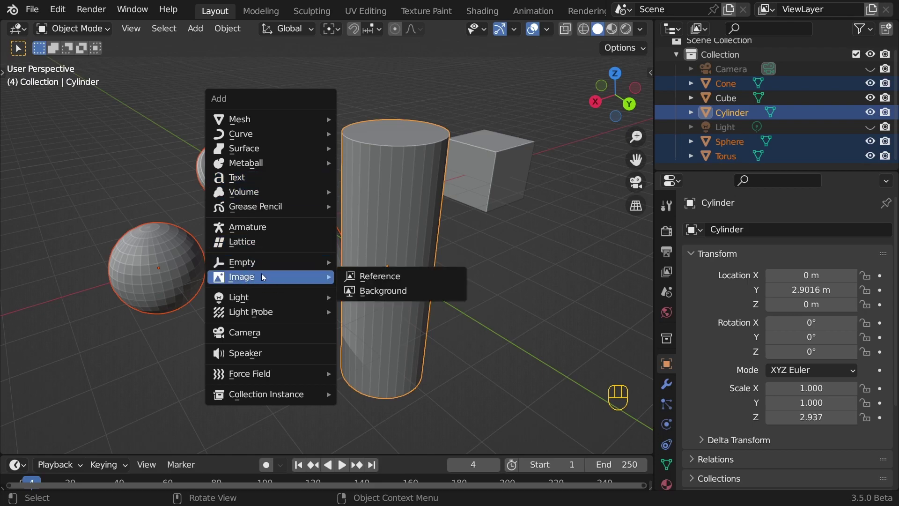
mouse_move(257, 377)
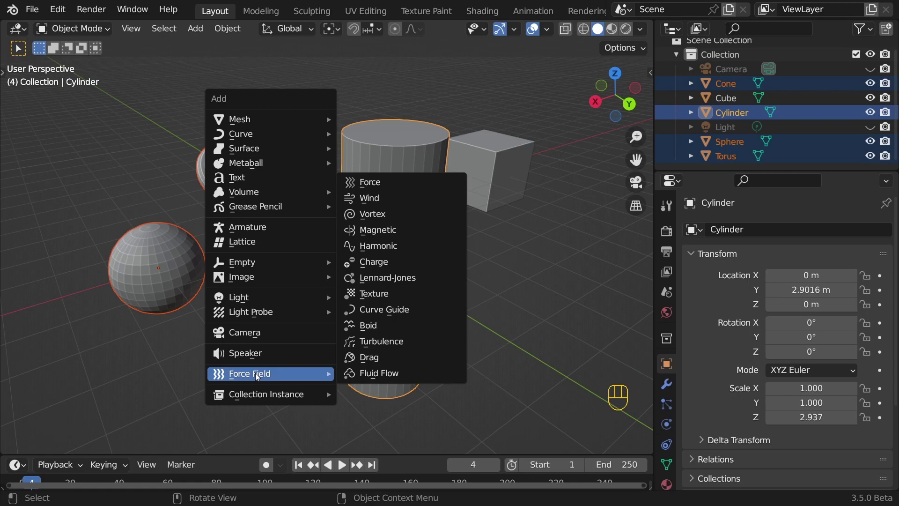
key("Escape")
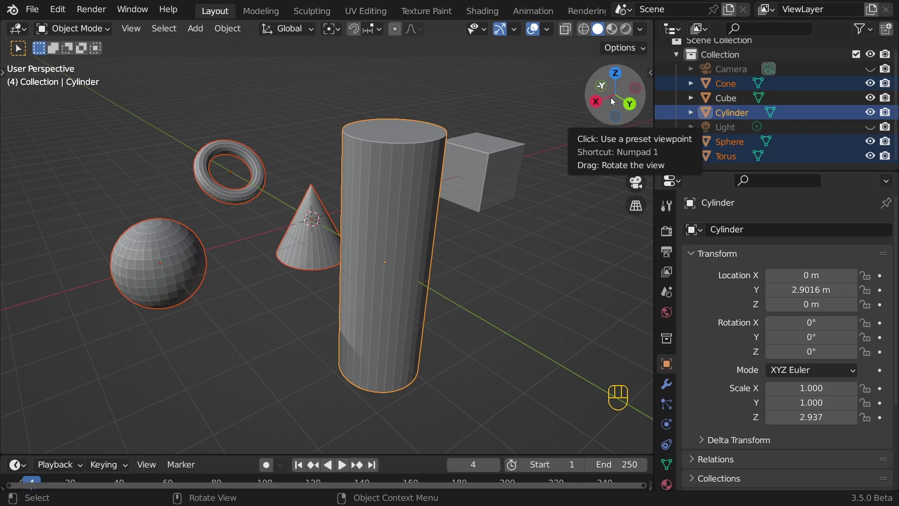
Switch the viewport back and forth between the back and front orthographic views.
left_click(632, 104)
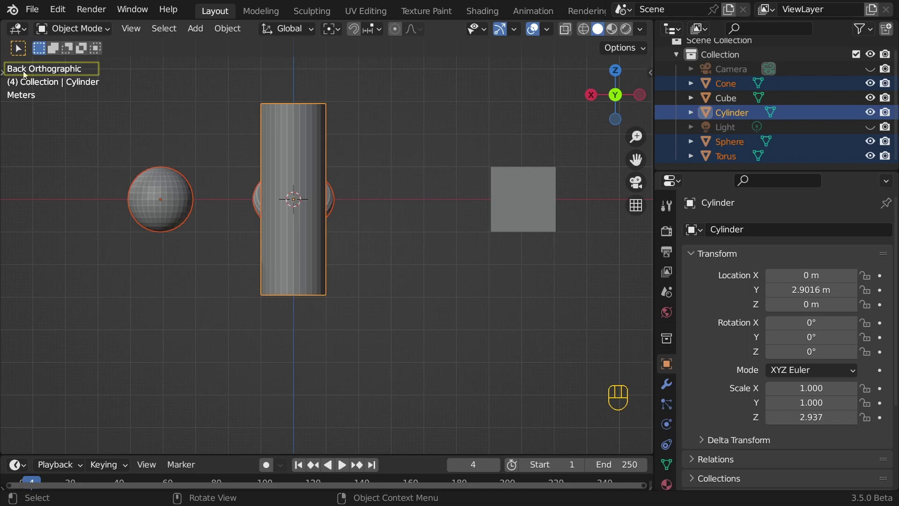
left_click(619, 97)
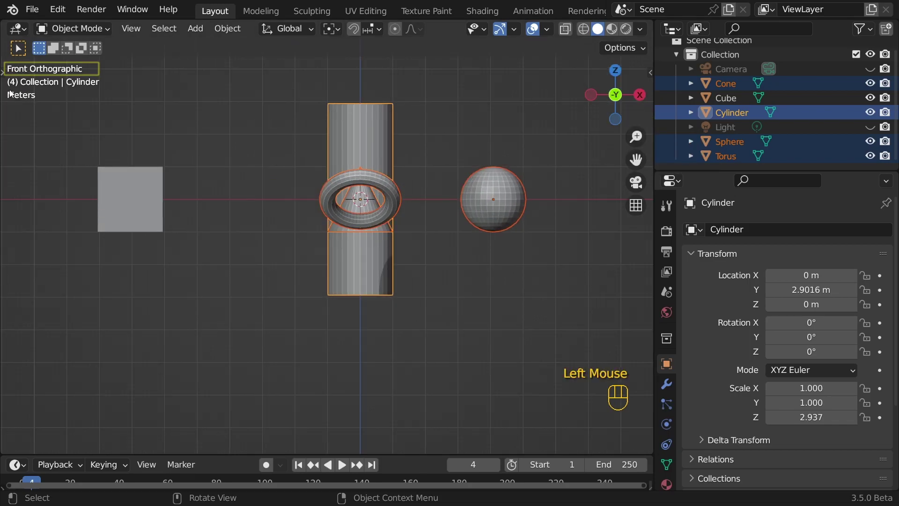
left_click(615, 95)
left_click(615, 95)
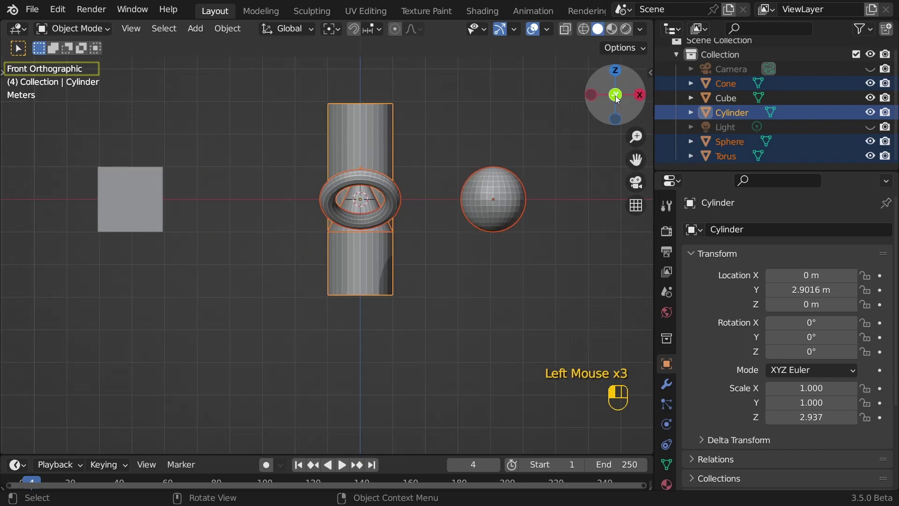
left_click(615, 95)
left_click(615, 95)
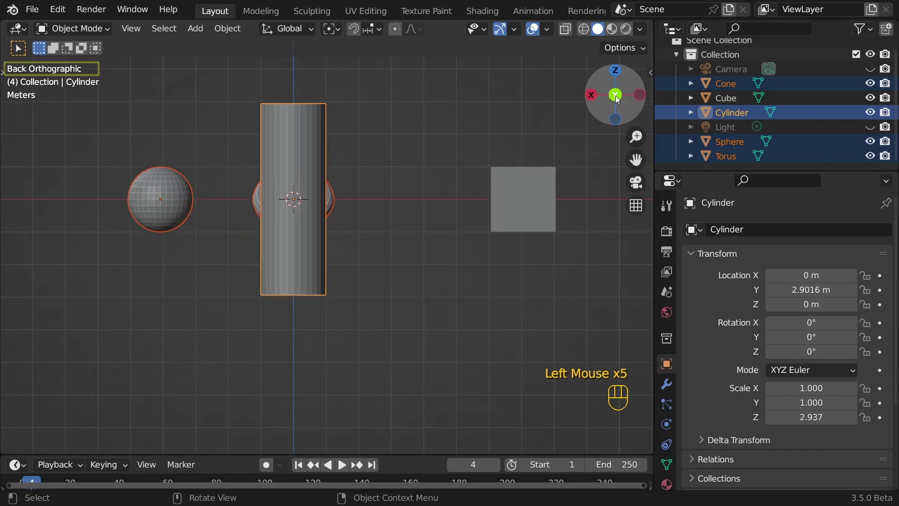
View the scene from the right, left, top and bottom orthographic viewpoints in turn.
left_click(593, 95)
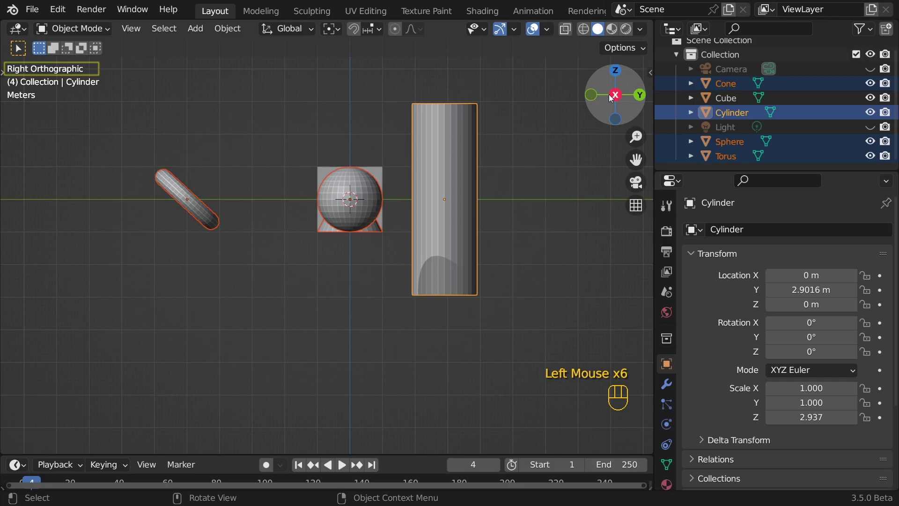
left_click(615, 96)
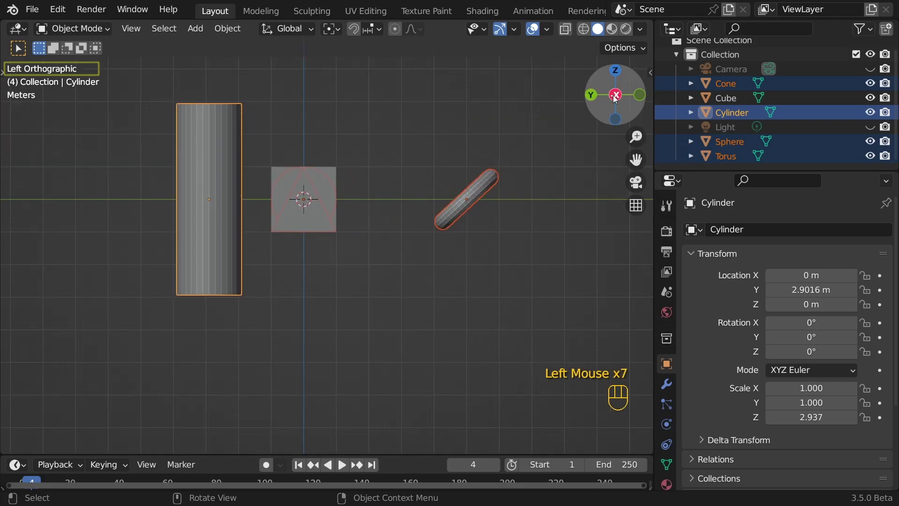
left_click(615, 71)
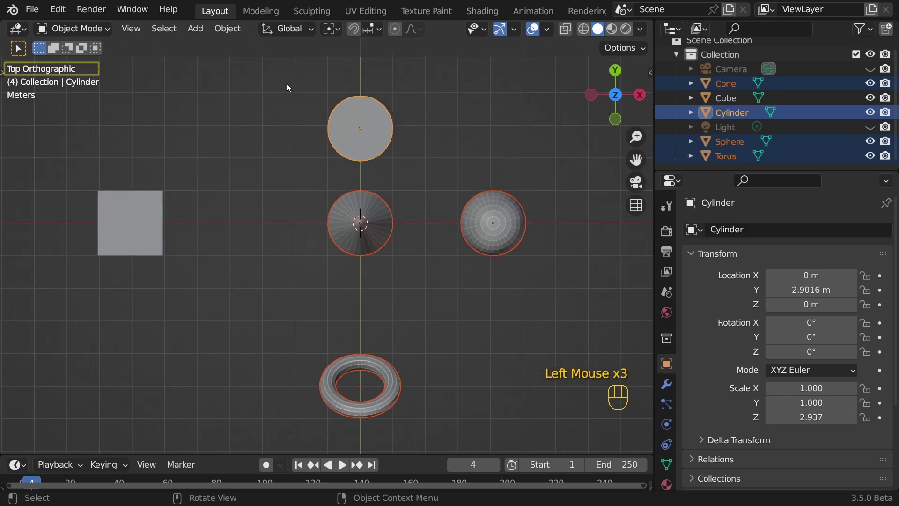
left_click(615, 96)
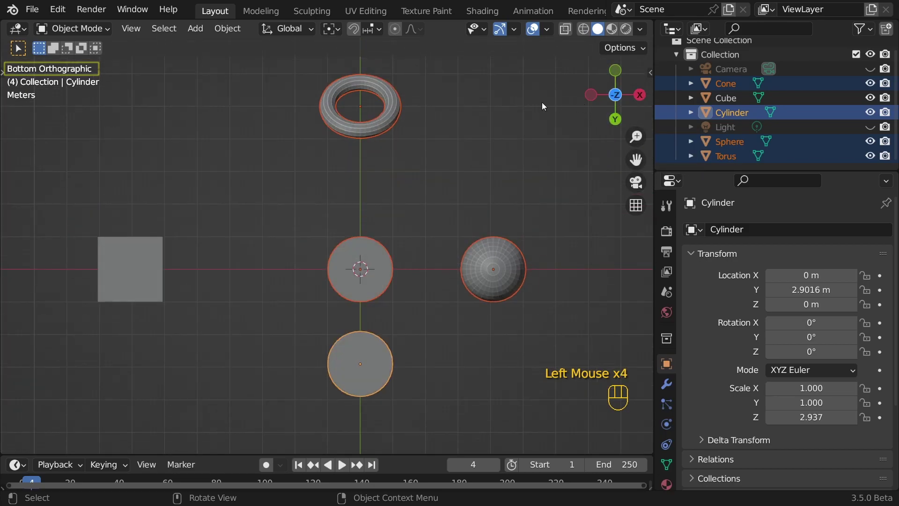
View the scene from the front, back, right, left, top and bottom orthographic viewpoints in turn.
middle_click_drag(256, 101, 482, 233)
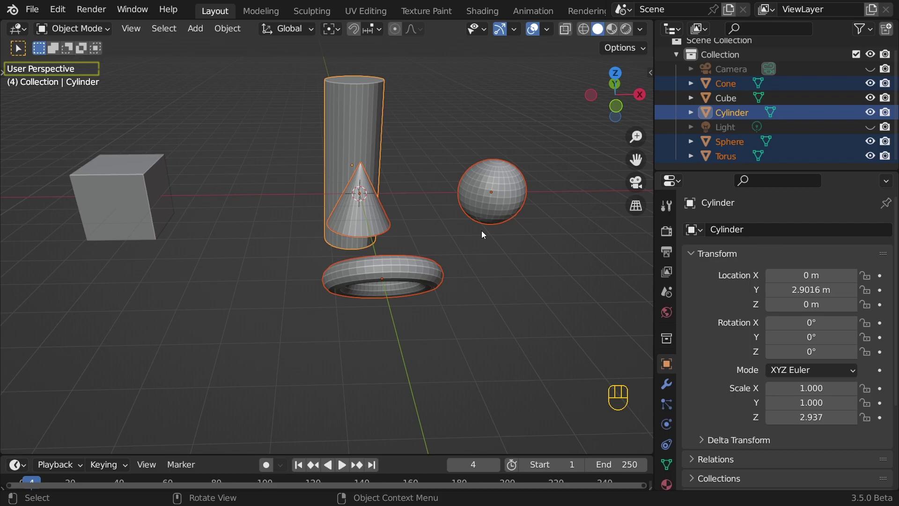
key("KP_1")
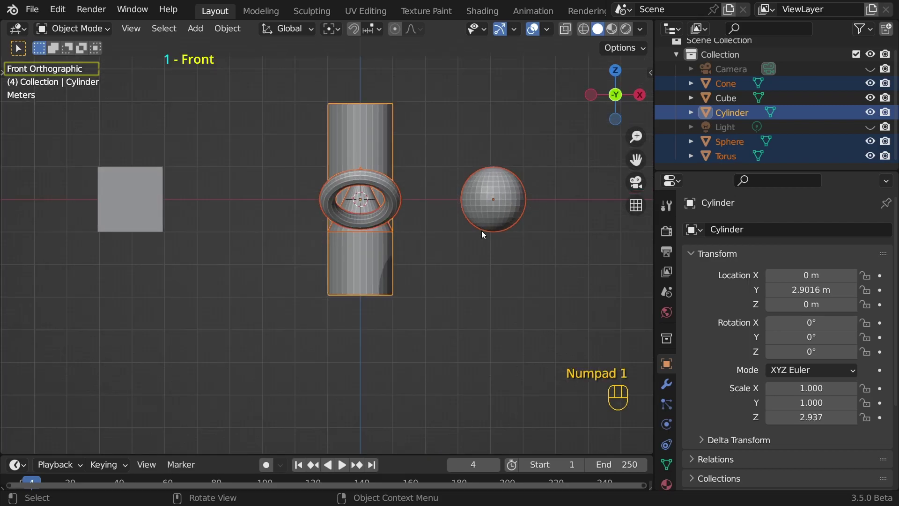
key("ctrl+KP_1")
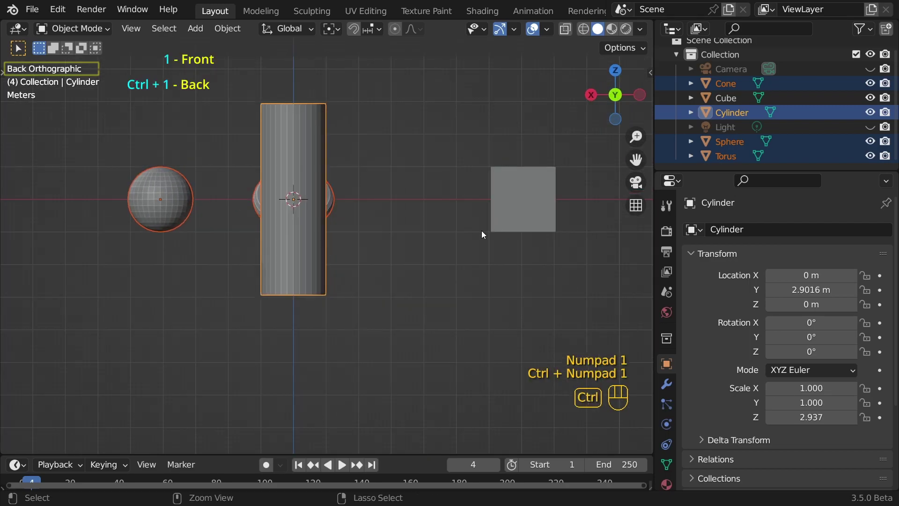
key("KP_3")
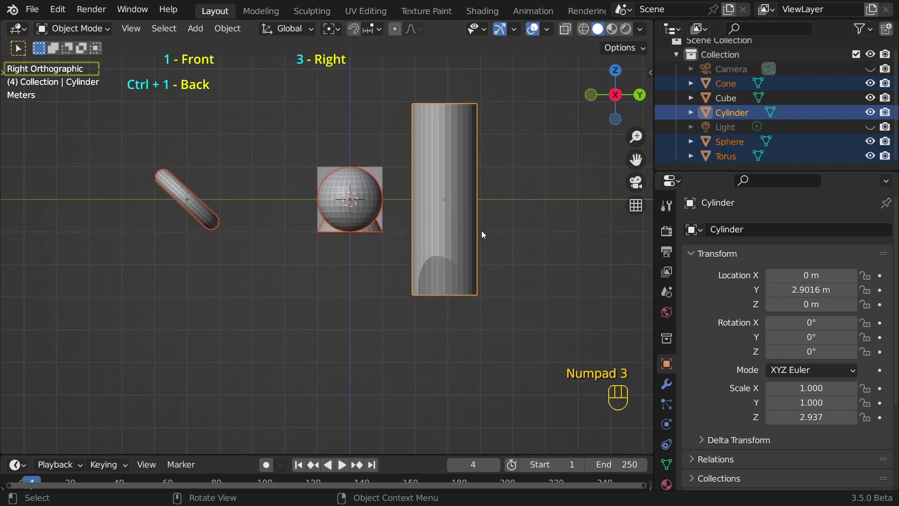
key("ctrl+KP_3")
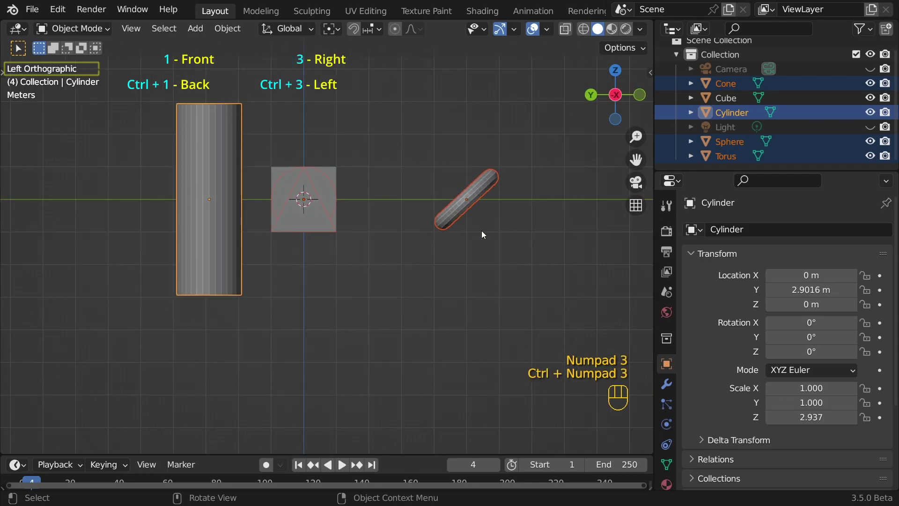
key("KP_7")
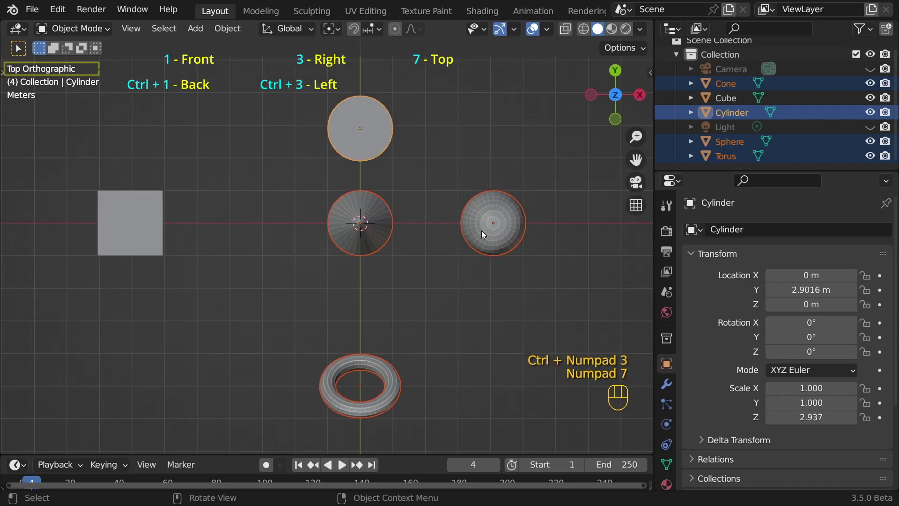
key("ctrl+KP_7")
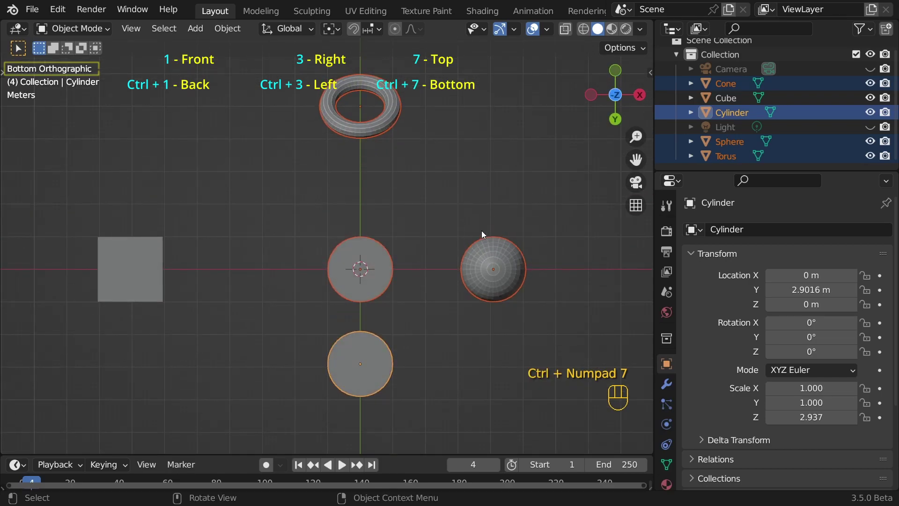
Flip between the opposite top and bottom views, flip the front view to its opposite and back, and return to perspective.
key("KP_9")
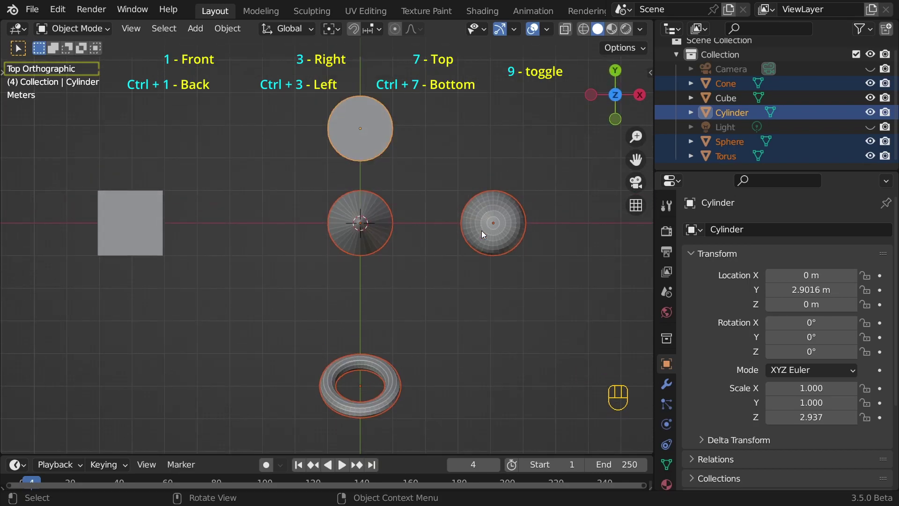
key("KP_9")
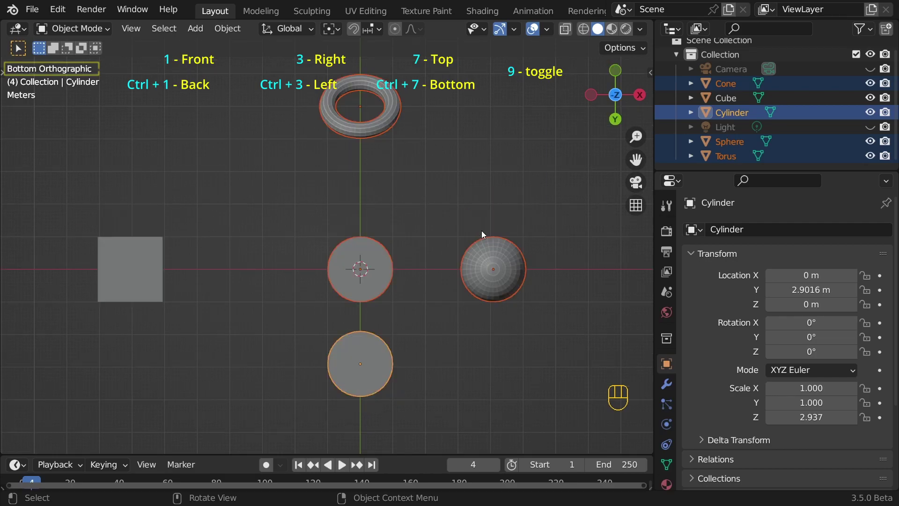
key("KP_9")
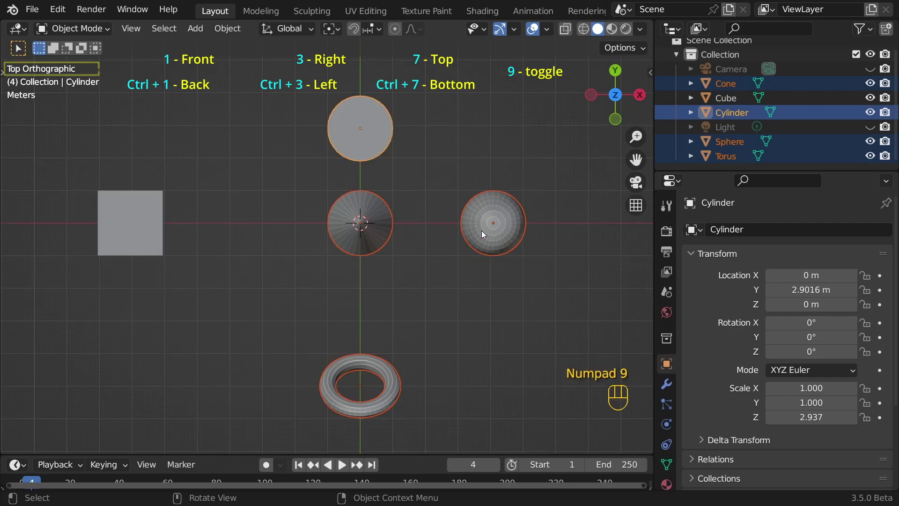
key("KP_9")
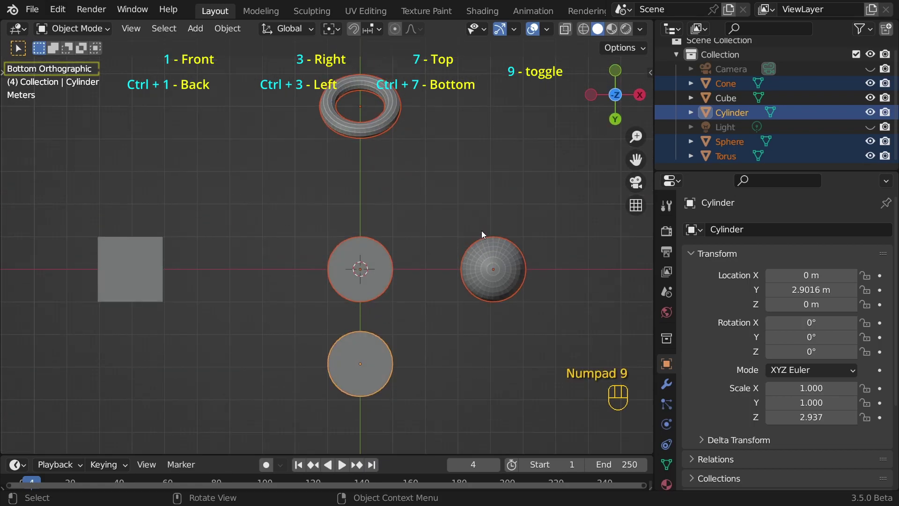
key("KP_1")
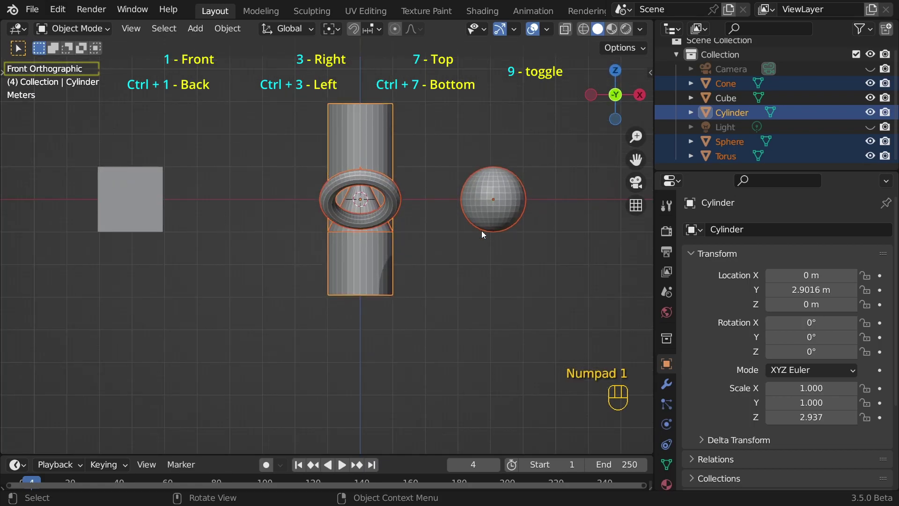
key("KP_9")
key("KP_9")
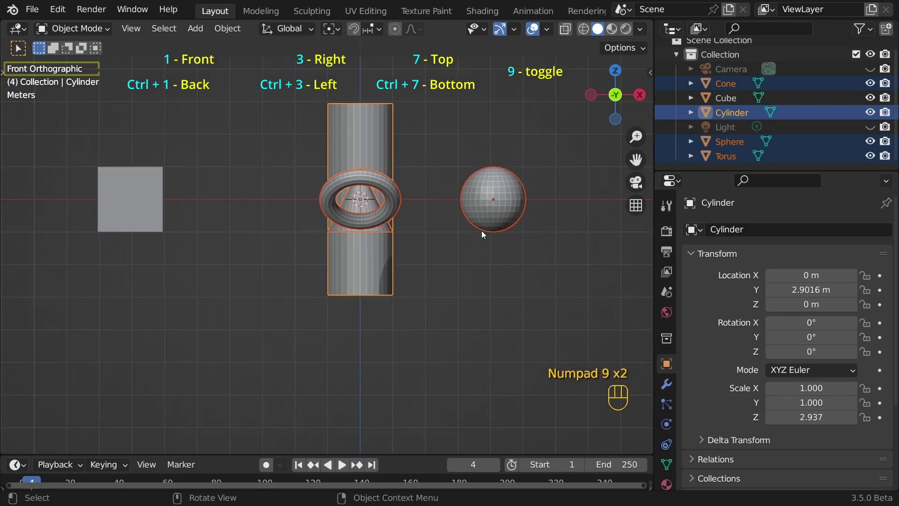
middle_click_drag(482, 230, 423, 187)
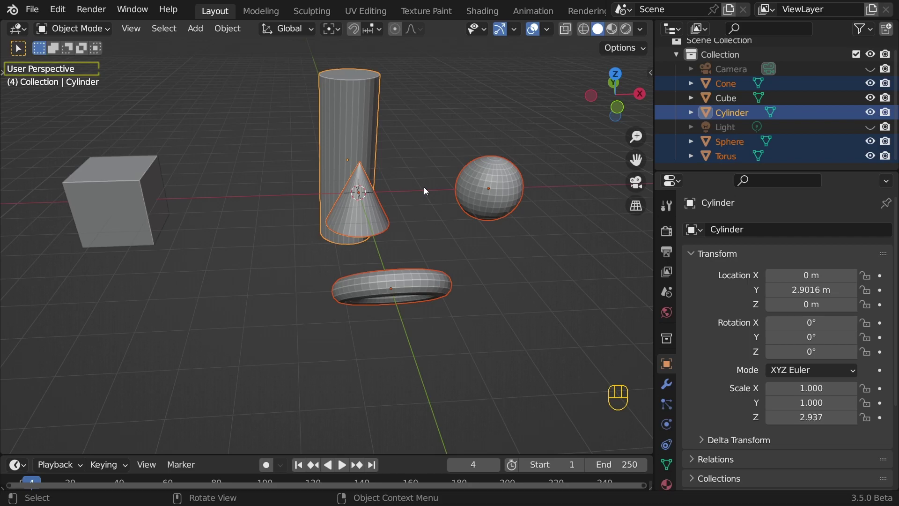
Turn on the Emulate Numpad option in the Input preferences.
left_click(58, 9)
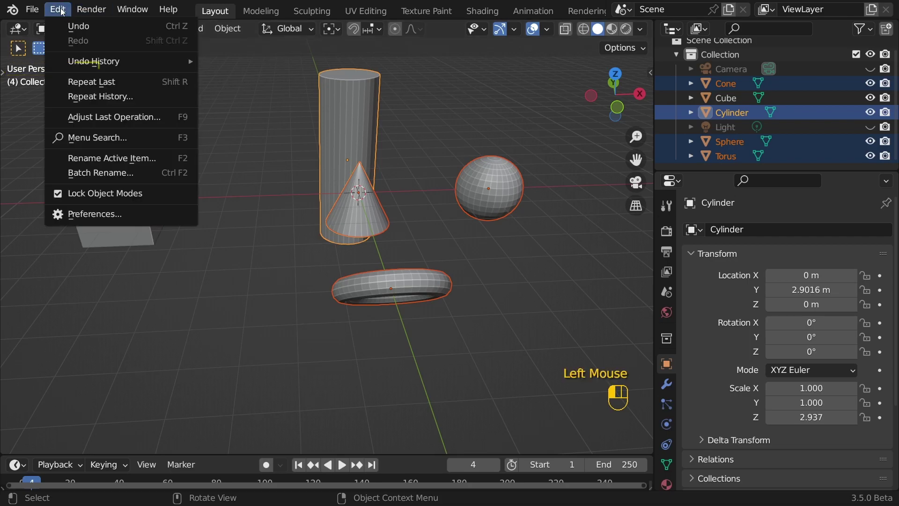
left_click(75, 214)
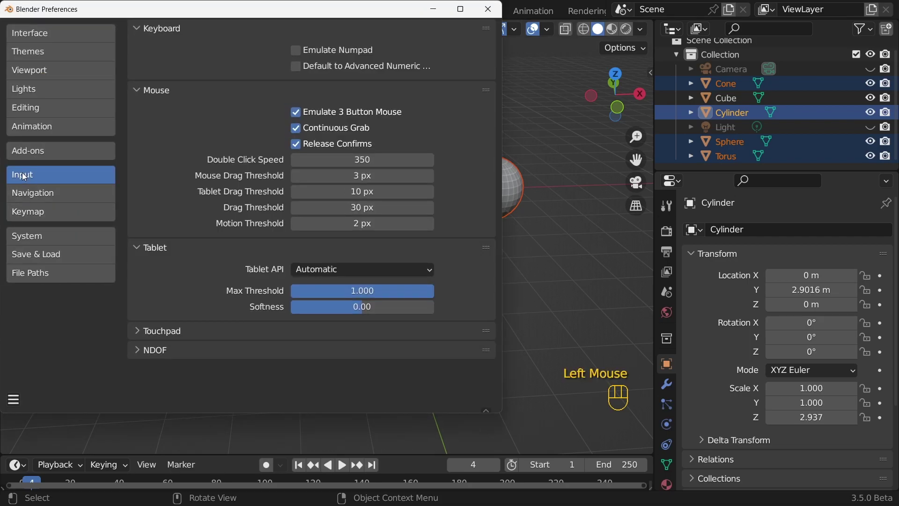
left_click(294, 52)
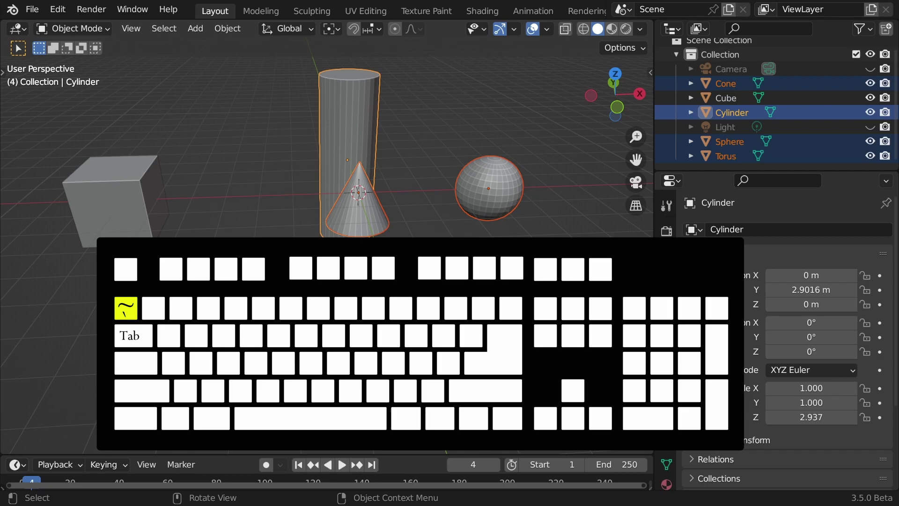
Bring up the circular choice of viewpoints, switch to Front, and orbit back to an angled perspective view.
key("grave")
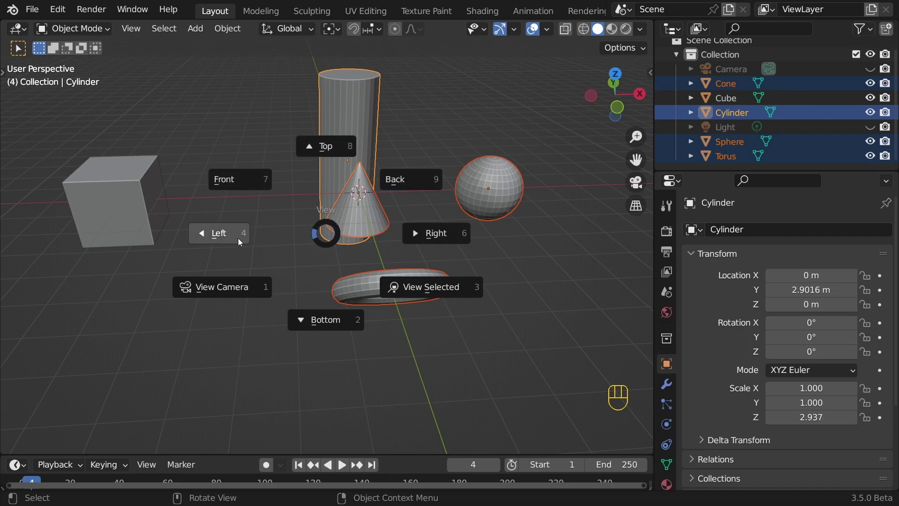
left_click(248, 177)
middle_click_drag(248, 181, 360, 204)
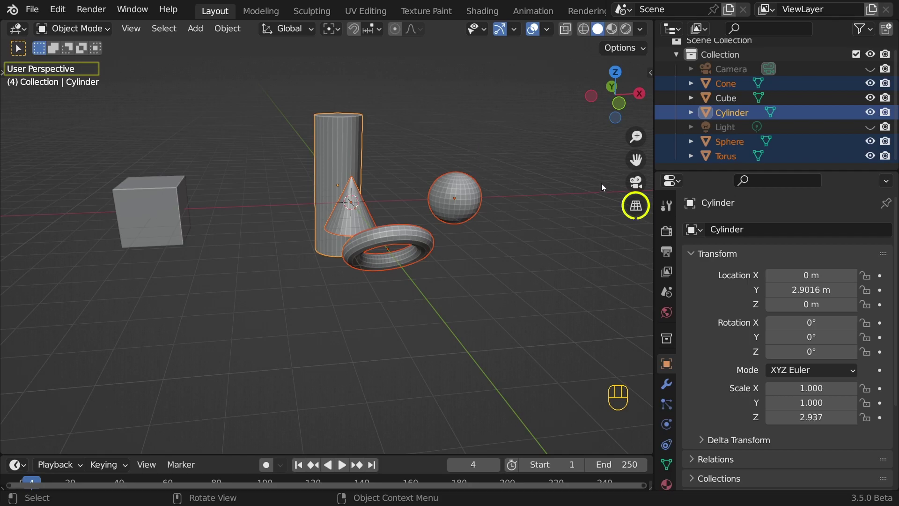
Switch the viewport to orthographic projection, look around the objects, and return to perspective projection.
left_click(636, 205)
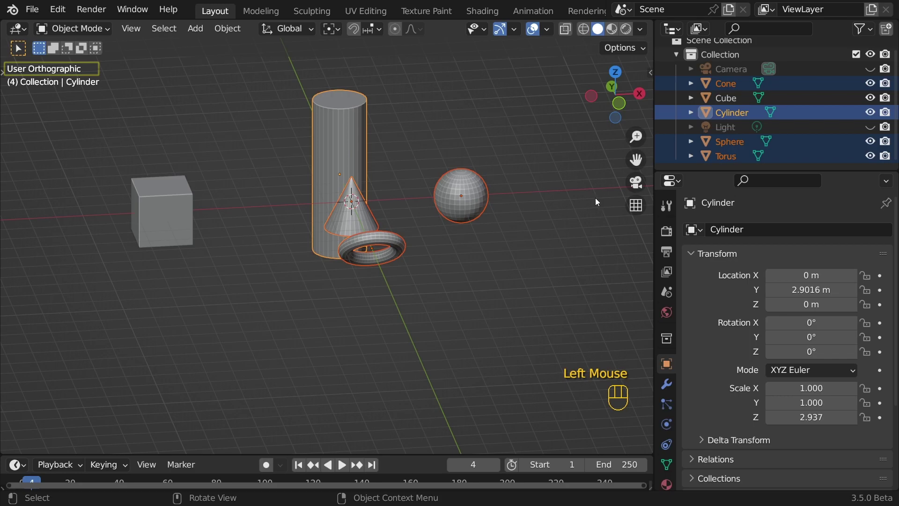
middle_click_drag(491, 219, 271, 155)
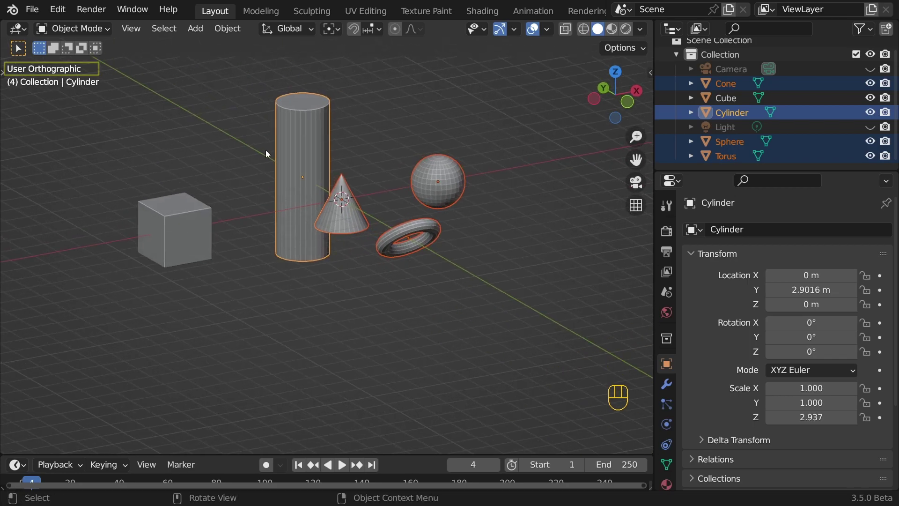
middle_click_drag(265, 152, 404, 244)
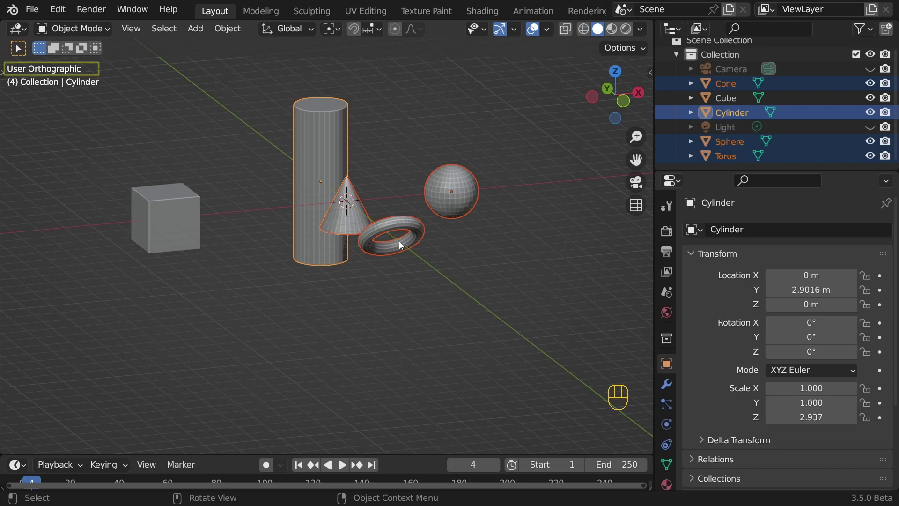
key("KP_5")
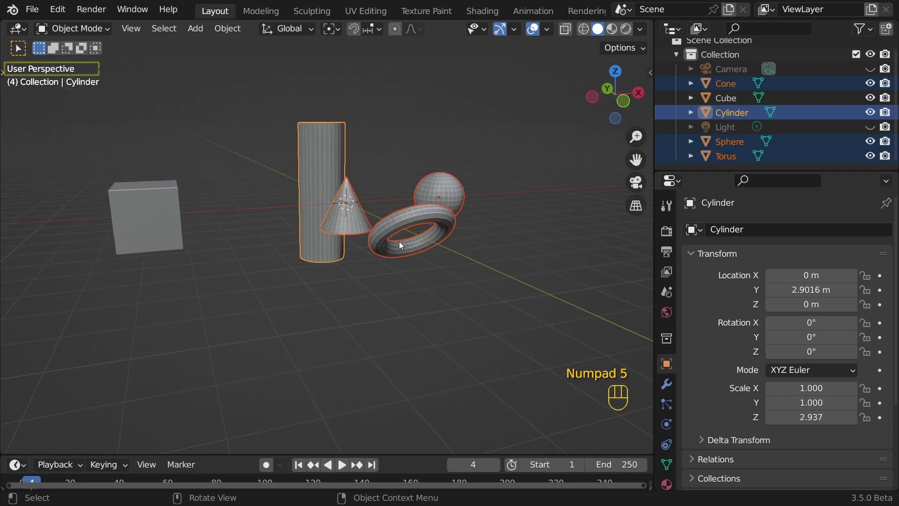
Duplicate the sphere and place the copy about 3.2 m away along the X axis.
middle_click_drag(333, 240, 279, 224, "shift")
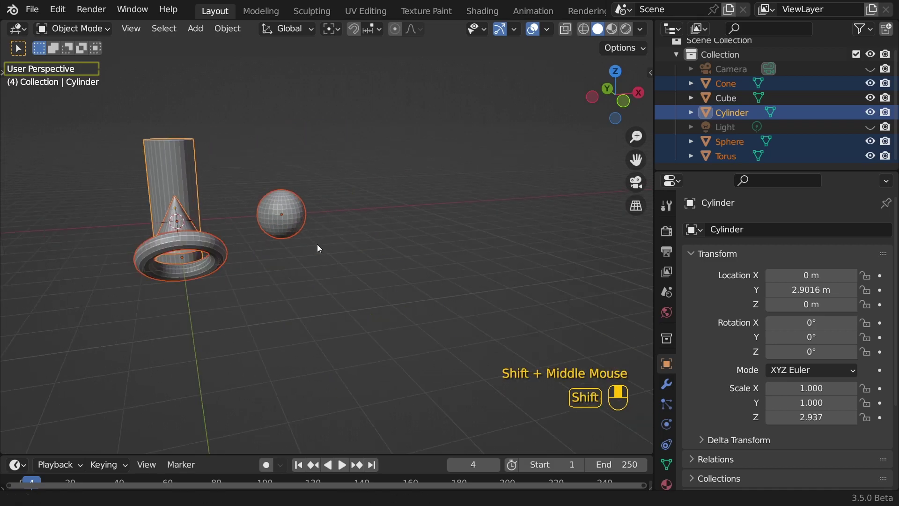
scroll(316, 243, "up", 3)
middle_click_drag(279, 223, 341, 232, "shift")
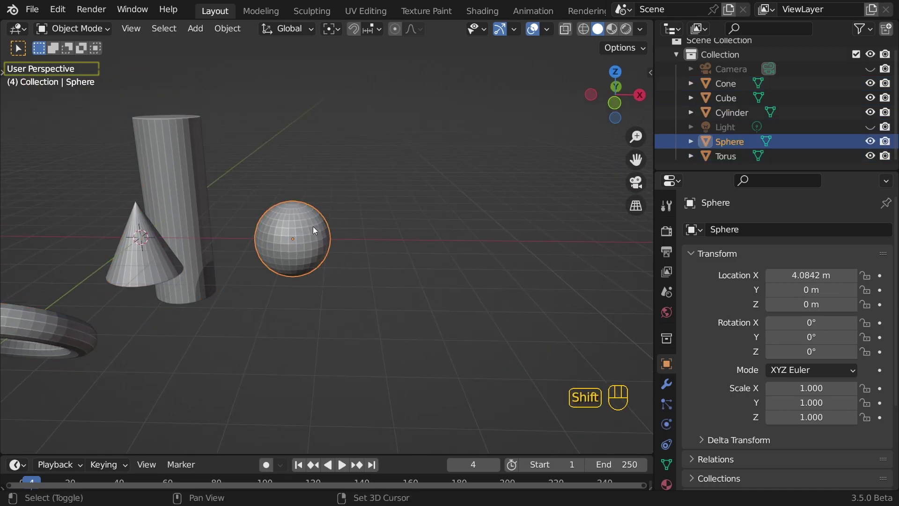
key("shift+d")
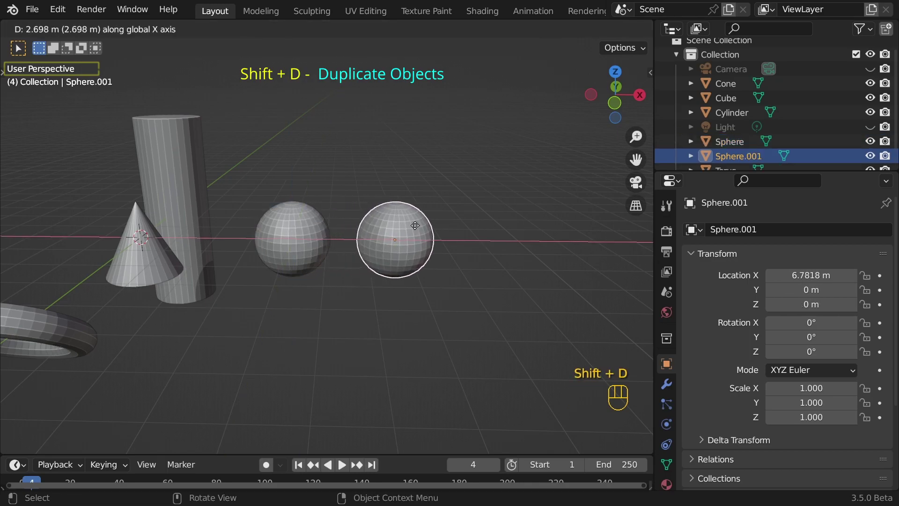
key("x")
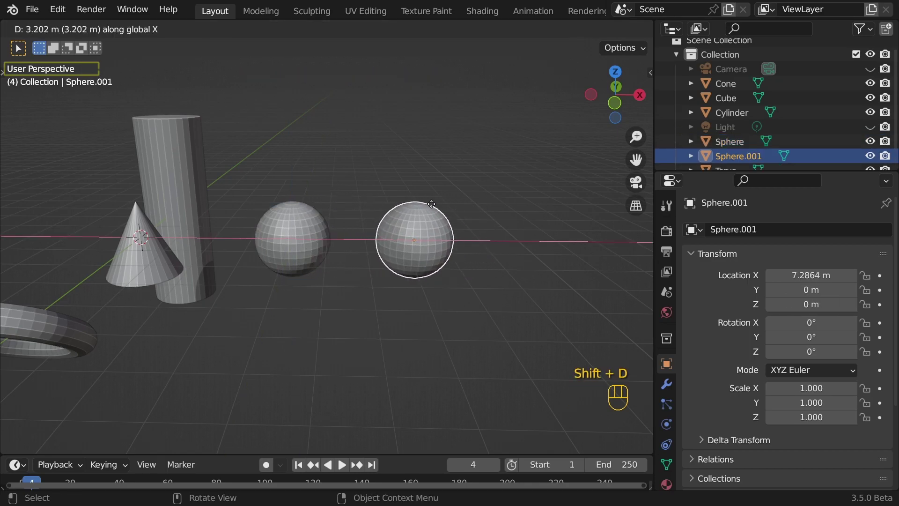
left_click(482, 205)
Move the duplicated sphere about 14.7 m along the Y axis.
scroll(481, 205, "down", 3)
middle_click_drag(481, 204, 355, 252)
key("g")
key("y")
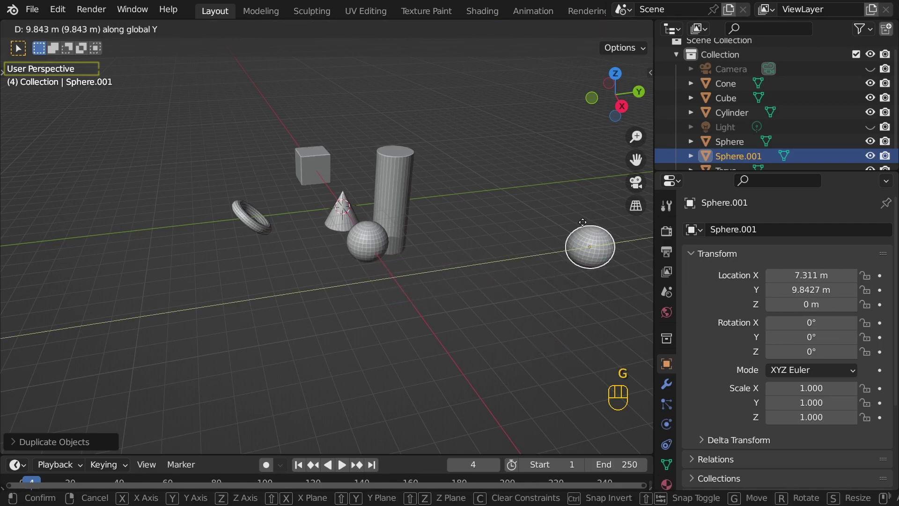
left_click(621, 203)
Compare the apparent sizes of the two spheres in perspective and orthographic projection, and return to perspective.
scroll(466, 292, "down", 2)
middle_click_drag(467, 292, 367, 280)
scroll(558, 265, "up", 2)
scroll(367, 279, "up", 3)
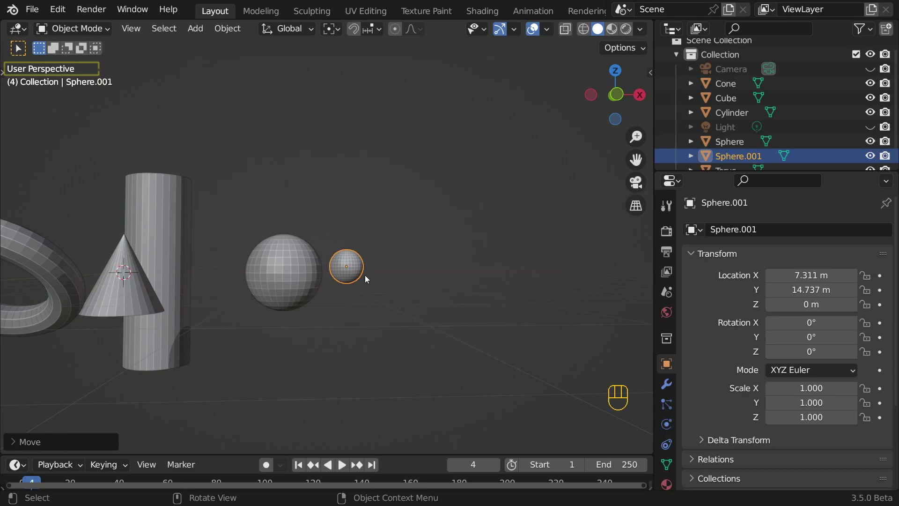
middle_click_drag(367, 279, 360, 304)
middle_click_drag(327, 178, 324, 223)
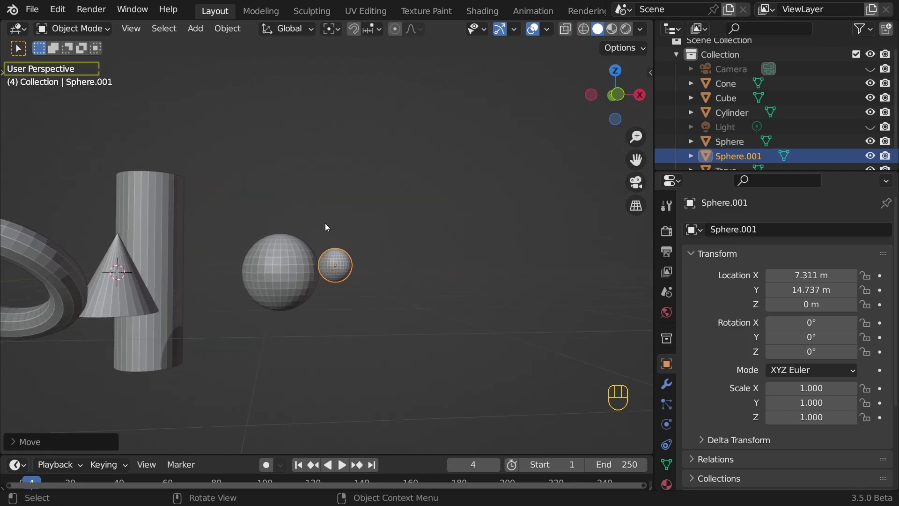
left_click(635, 205)
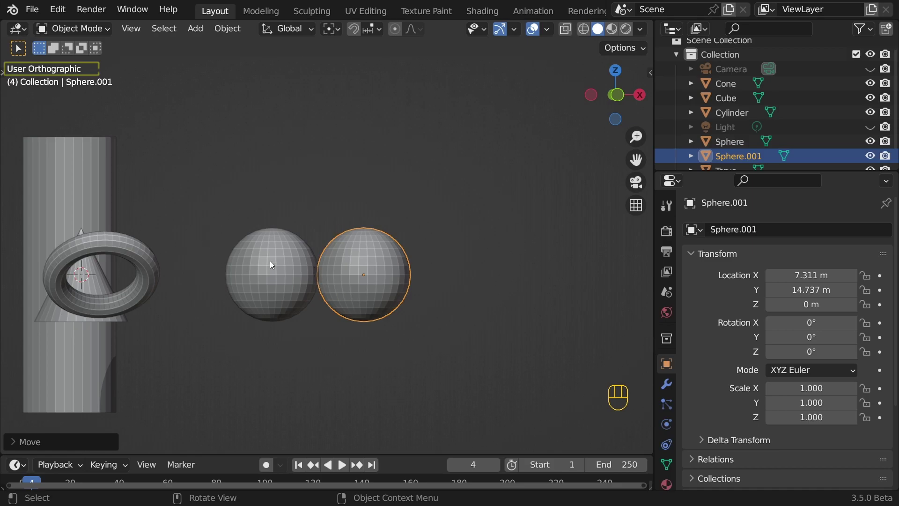
middle_click_drag(276, 203, 292, 220)
scroll(292, 220, "down", 4)
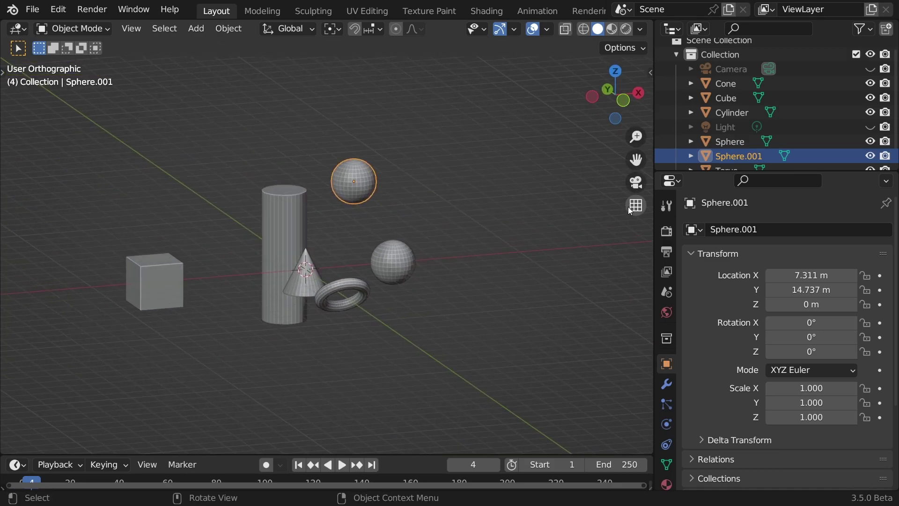
left_click(629, 211)
Delete the duplicated sphere.
middle_click_drag(291, 253, 355, 202)
key("x")
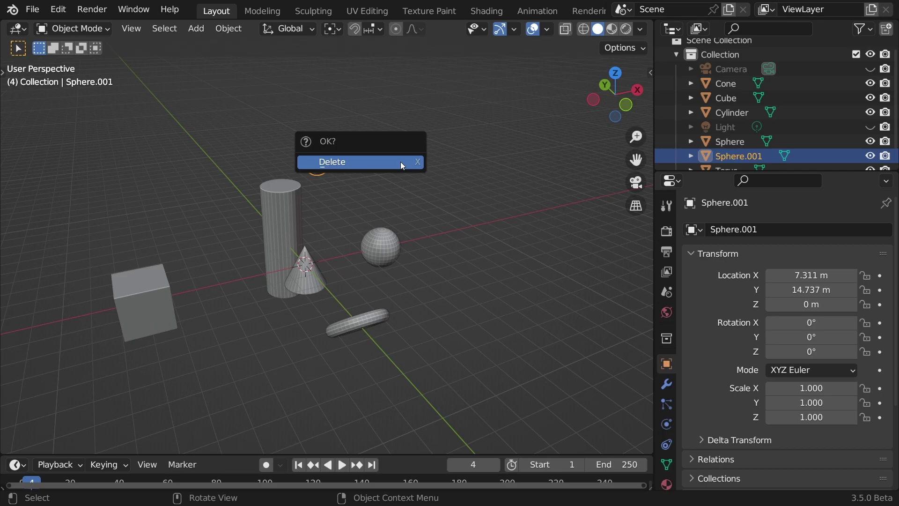
left_click(402, 163)
Add a torus mesh at the 3D cursor.
middle_click_drag(401, 164, 281, 185)
key("shift+a")
mouse_move(346, 184)
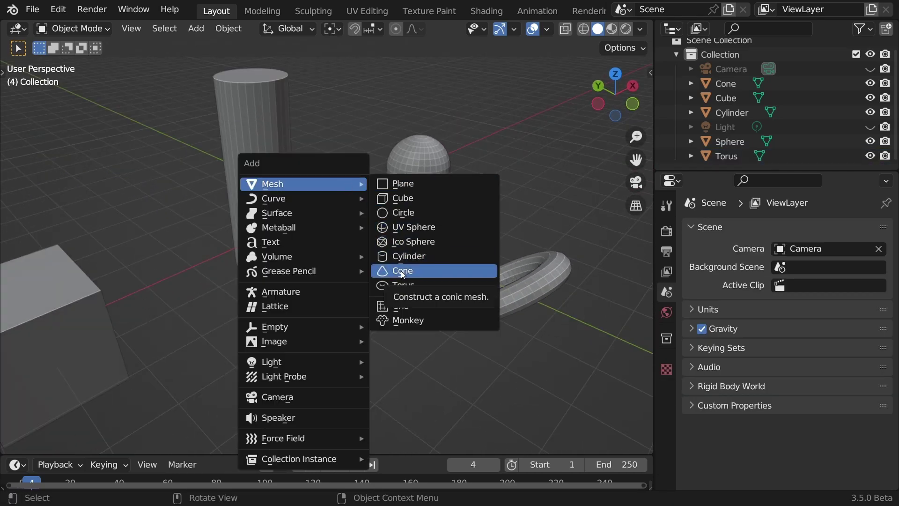
left_click(401, 284)
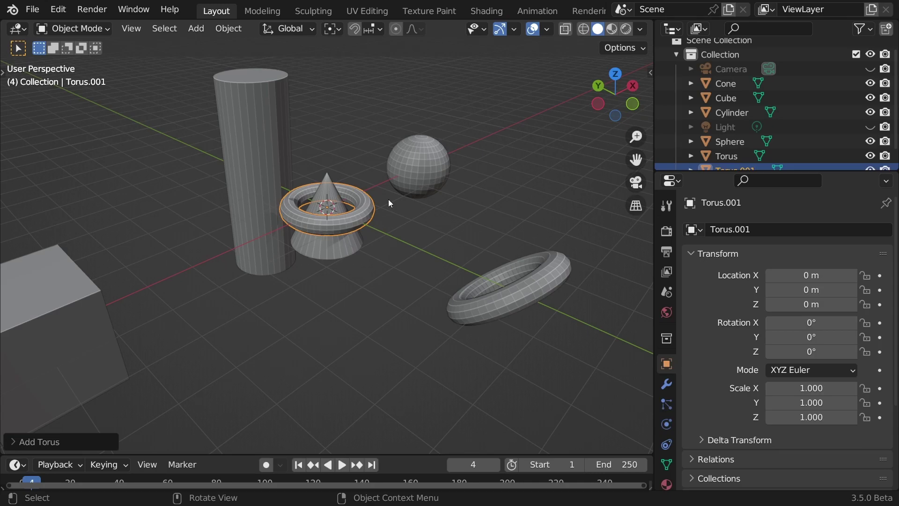
Place the 3D cursor with the Cursor tool in the empty space between the cube and the tilted torus.
scroll(360, 203, "down", 4)
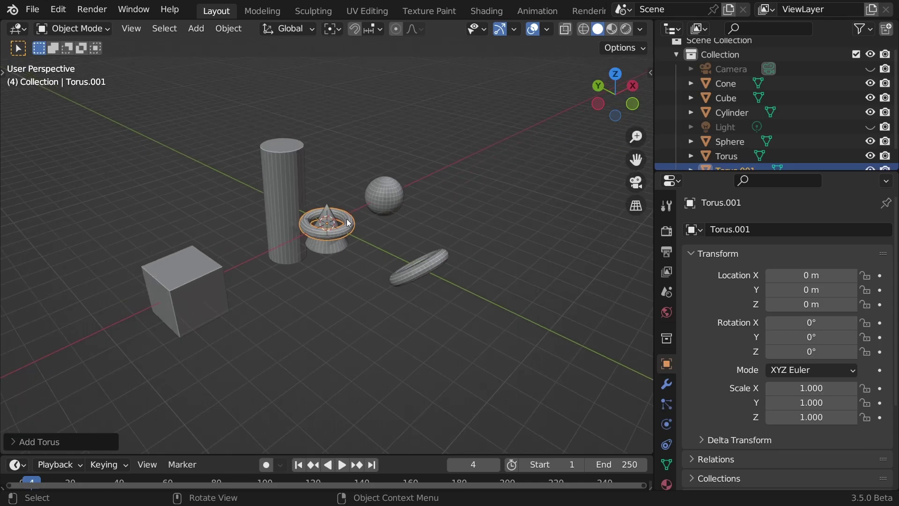
scroll(364, 218, "up", 2)
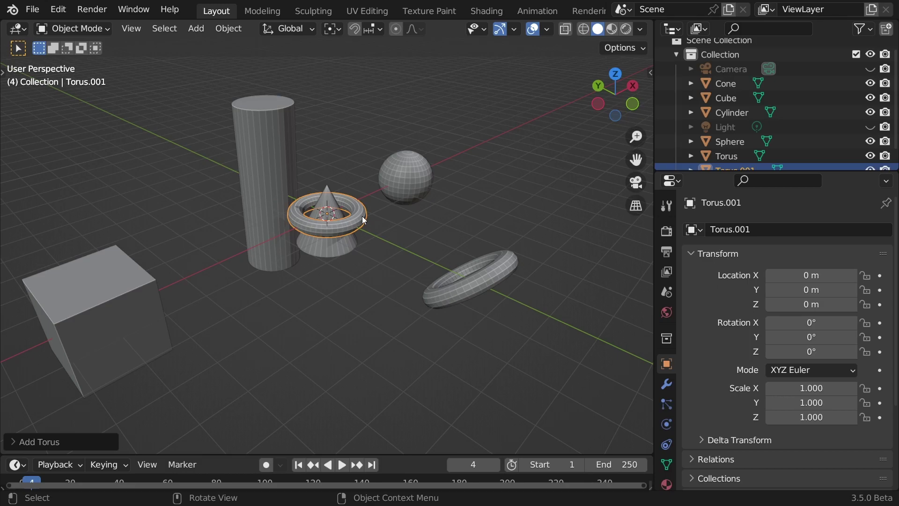
scroll(364, 220, "up", 4)
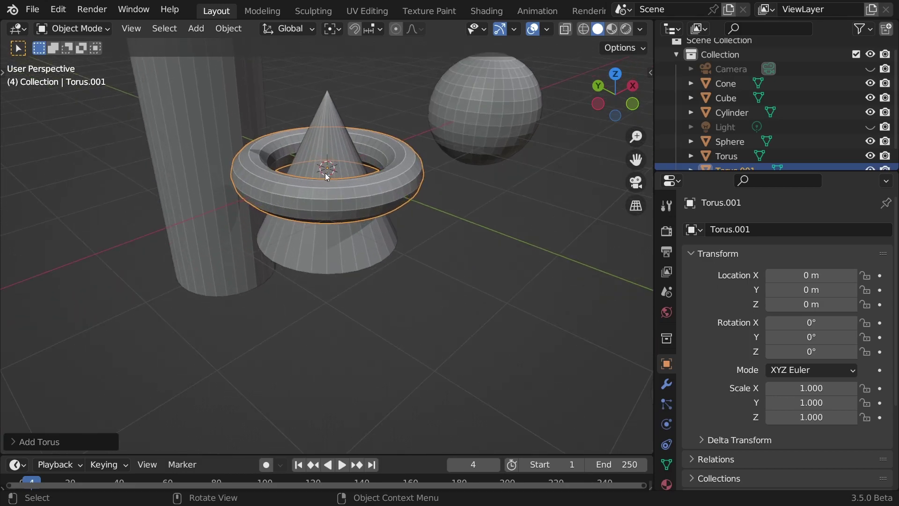
scroll(327, 177, "down", 5)
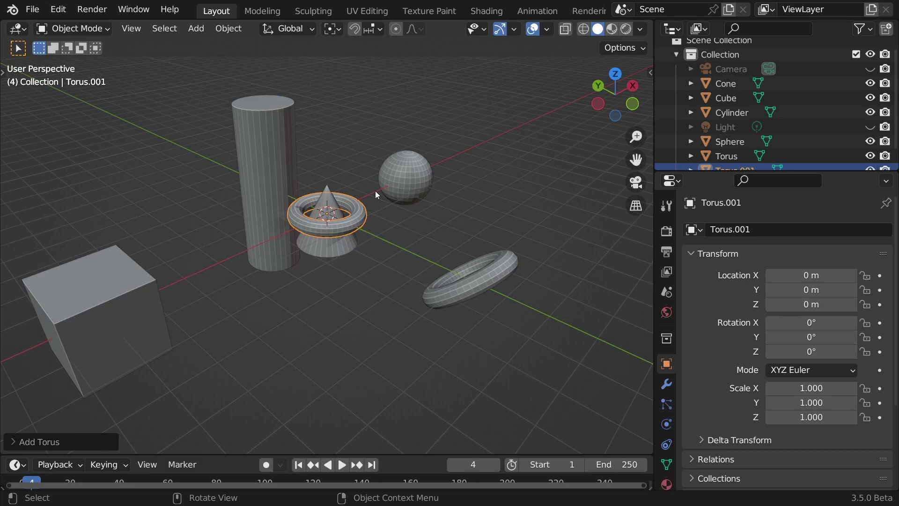
key("t")
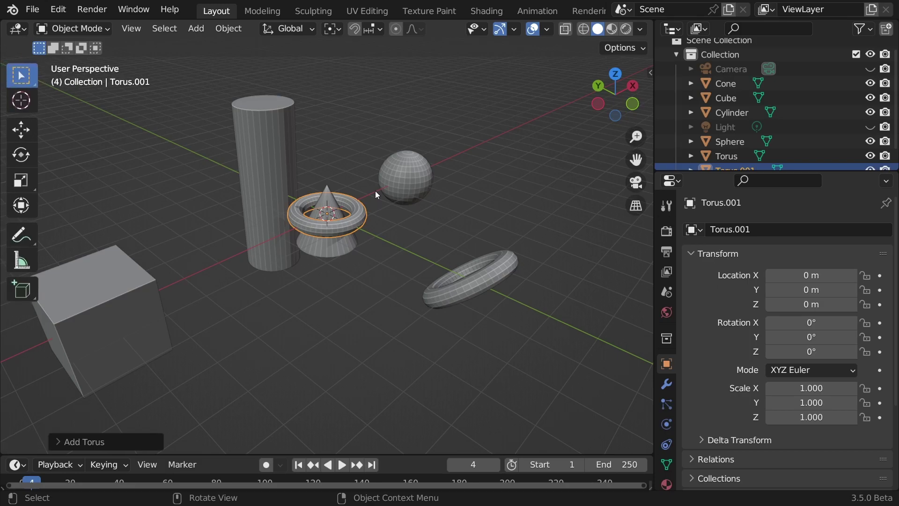
left_click(21, 103)
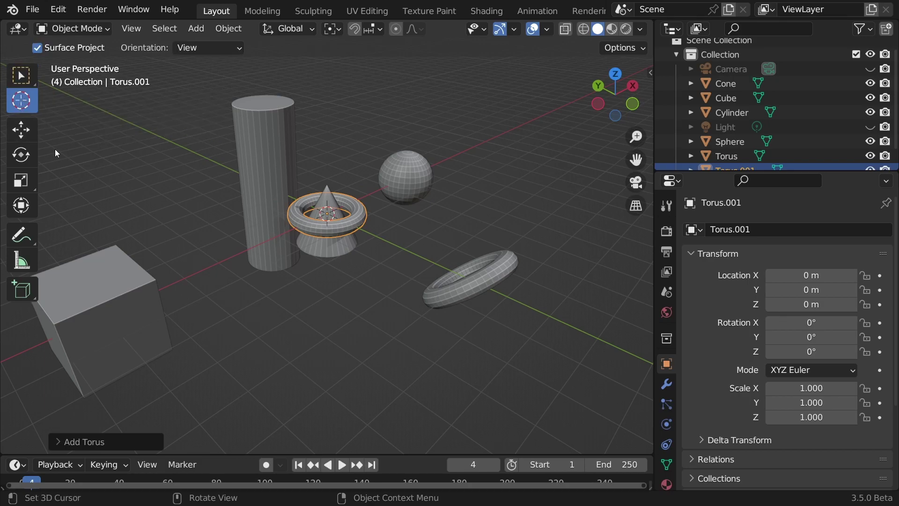
left_click(290, 331)
Add an ico sphere mesh at the 3D cursor.
key("shift+a")
mouse_move(293, 217)
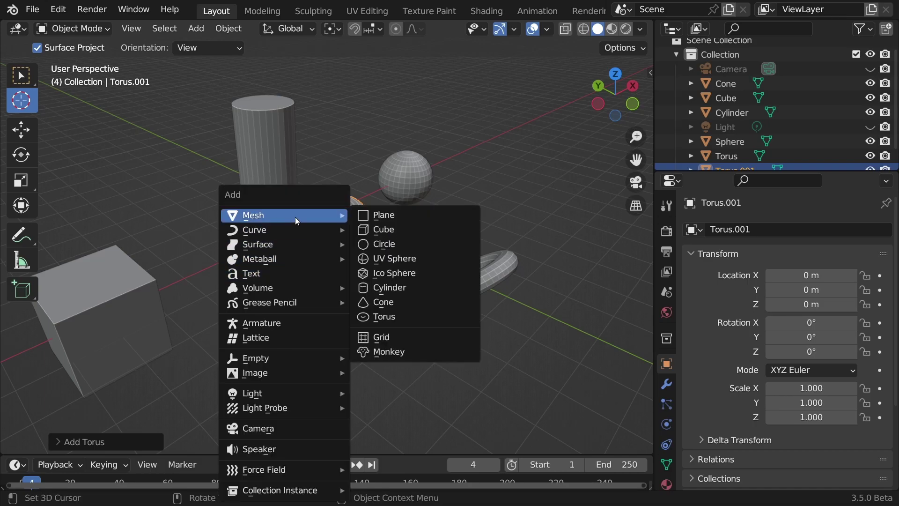
left_click(386, 273)
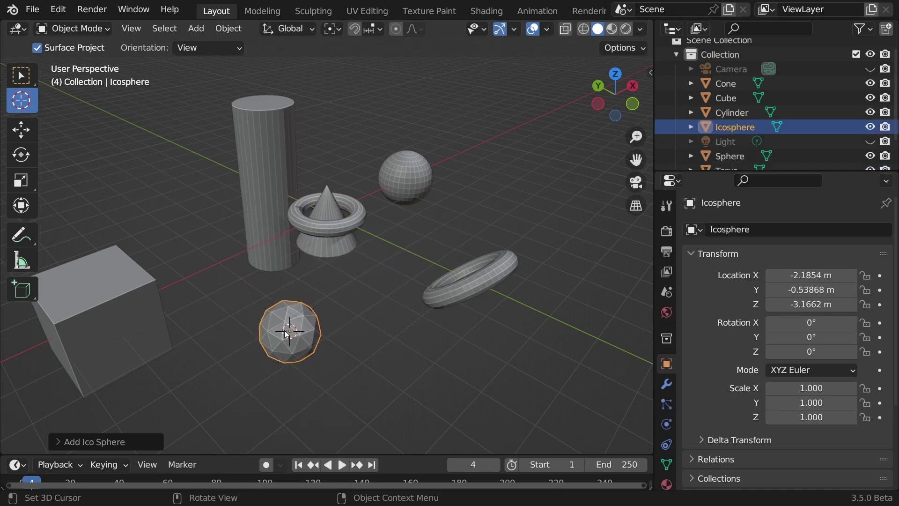
Place the 3D cursor on the large cube's top face and add a cone mesh there.
middle_click_drag(85, 278, 294, 240, "shift")
left_click(301, 253)
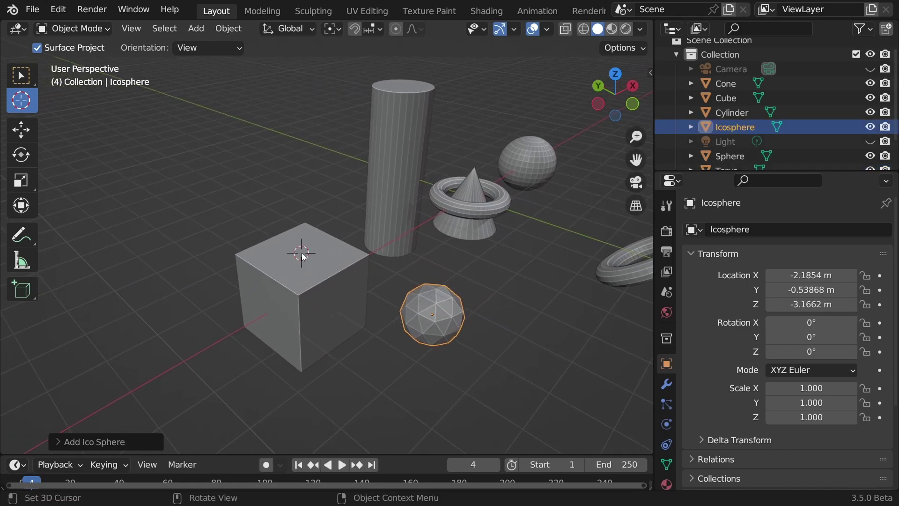
middle_click_drag(439, 230, 273, 166)
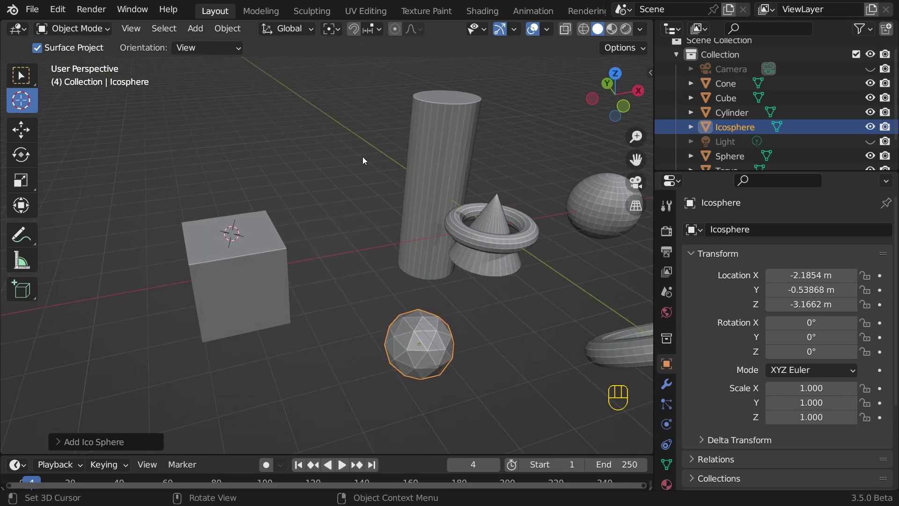
key("shift+a")
mouse_move(363, 157)
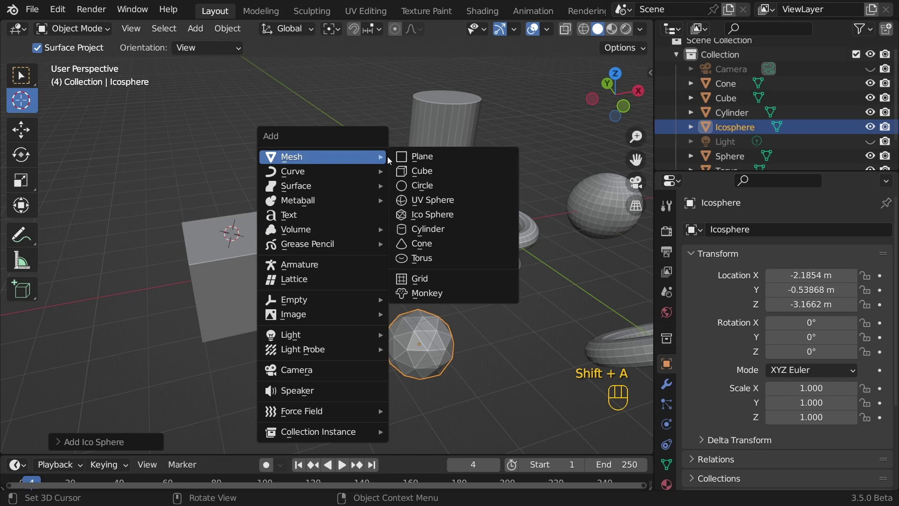
left_click(420, 243)
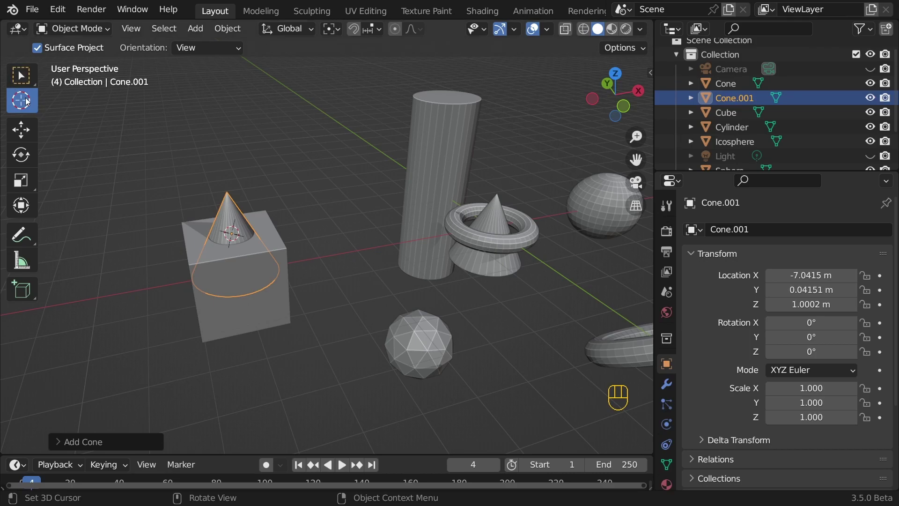
Switch back to the Select Box tool and place the 3D cursor on the cylinder's top face.
left_click(21, 78)
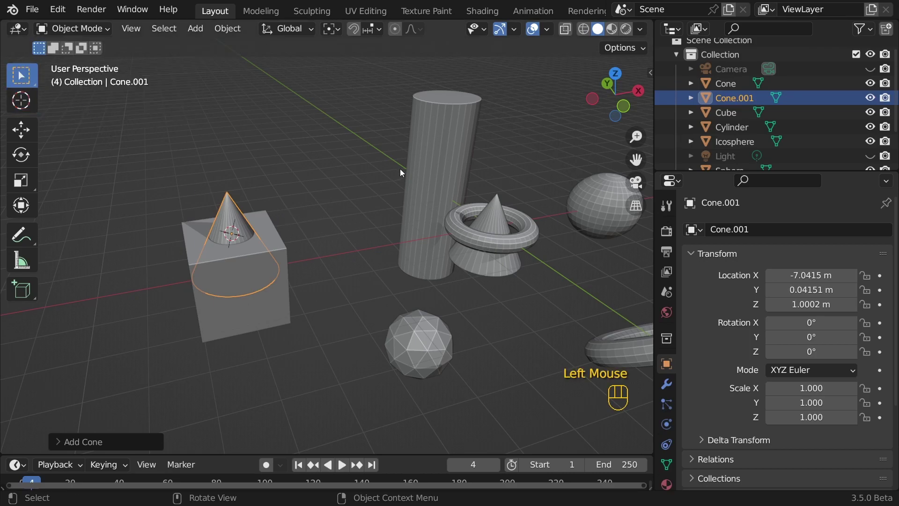
middle_click_drag(373, 169, 313, 290)
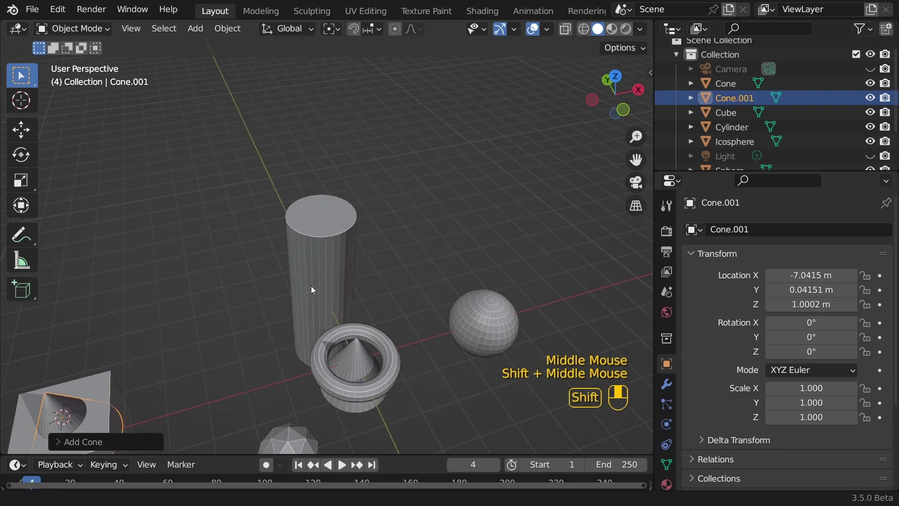
right_click(319, 209, "shift")
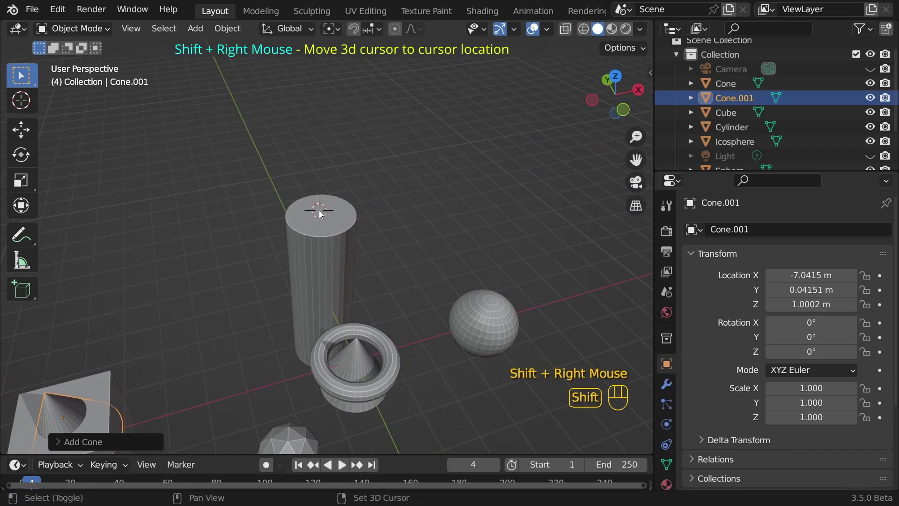
Reposition the 3D cursor at several spots around the scene, ending on the cylinder's side.
middle_click_drag(339, 232, 296, 200)
right_click(89, 112, "shift")
right_click(185, 111, "shift")
right_click(453, 107, "shift")
right_click(488, 112, "shift")
right_click(481, 195, "shift")
right_click(404, 221, "shift")
right_click(297, 258, "shift")
Add a cube mesh at the 3D cursor on the cylinder's side and scale it down.
middle_click_drag(294, 263, 423, 266)
key("shift+a")
mouse_move(478, 153)
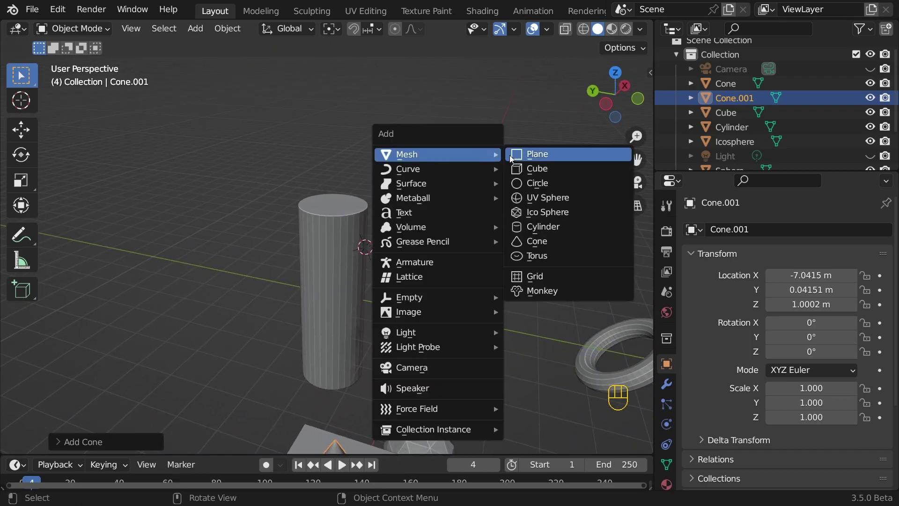
left_click(532, 166)
middle_click_drag(532, 166, 486, 201)
key("s")
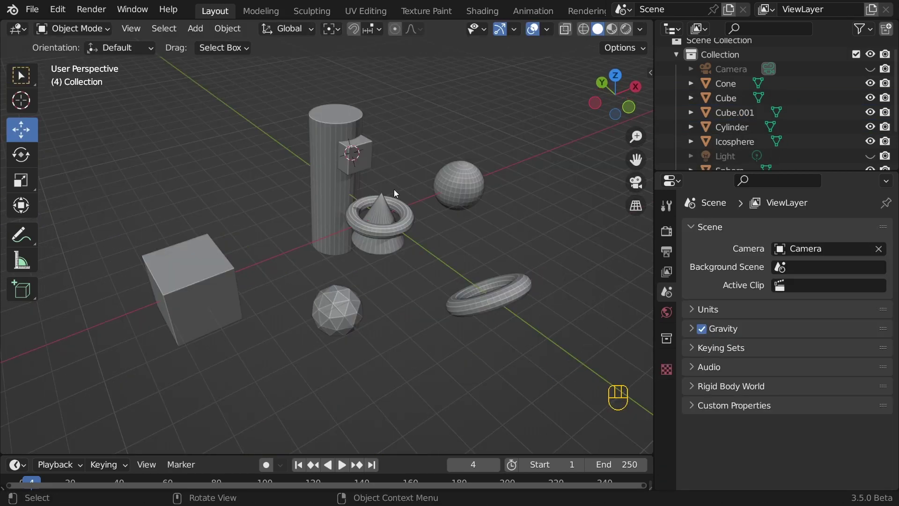
Place the 3D cursor on the cylinder's top face and snap the UV sphere to it.
middle_click_drag(354, 160, 334, 198, "shift")
right_click(365, 166, "shift")
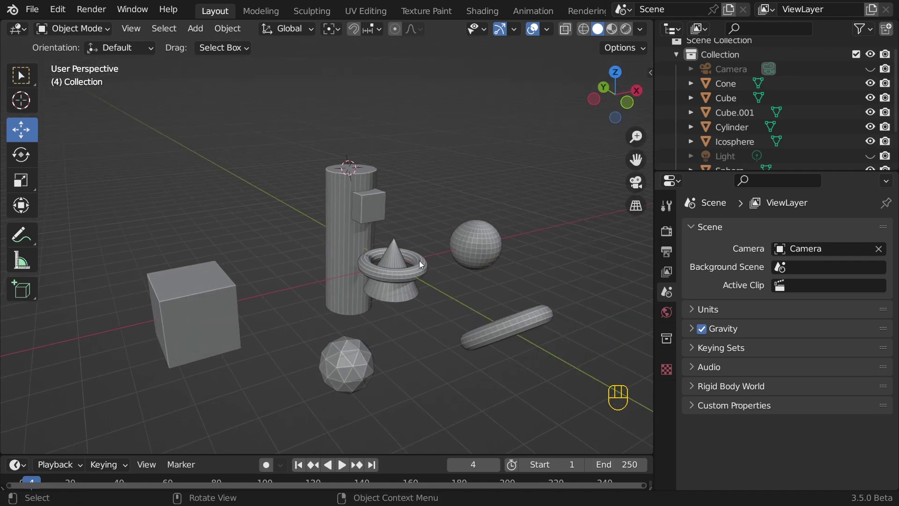
left_click(485, 246)
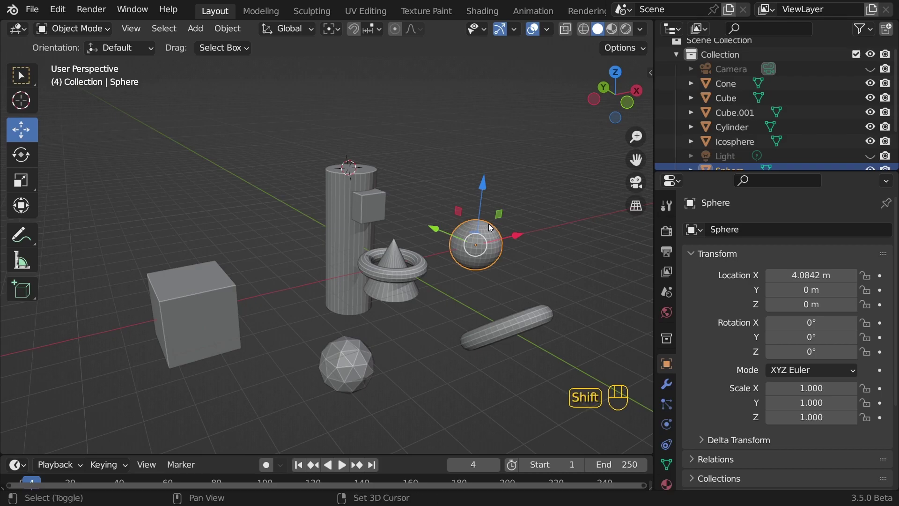
key("shift+s")
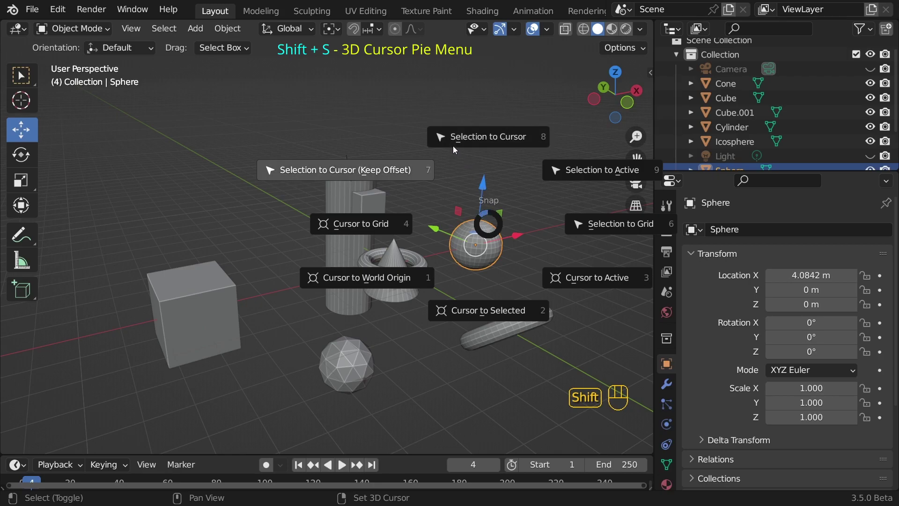
left_click(498, 141)
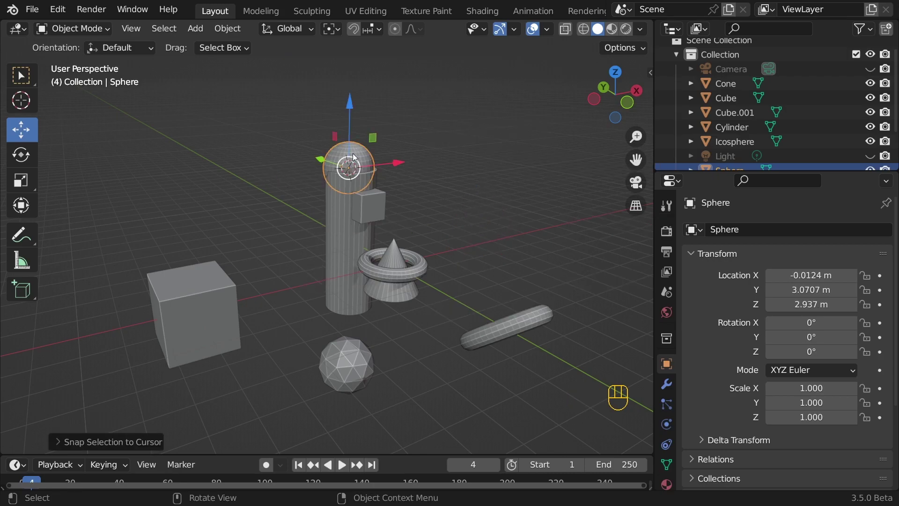
Snap the 3D cursor to the origin of the large cube beside the cylinder.
middle_click_drag(424, 151, 429, 251)
left_click(200, 280)
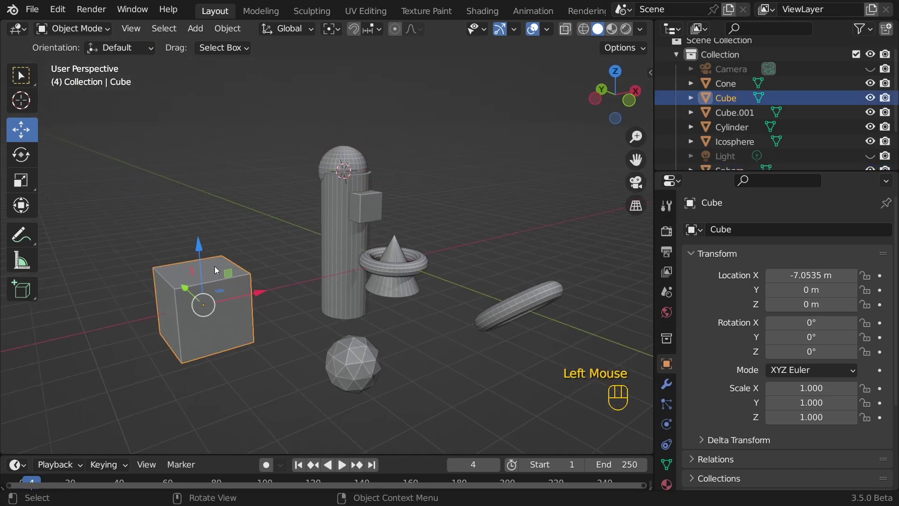
middle_click_drag(187, 286, 239, 244, "shift")
middle_click_drag(259, 185, 296, 201)
scroll(244, 197, "up", 2)
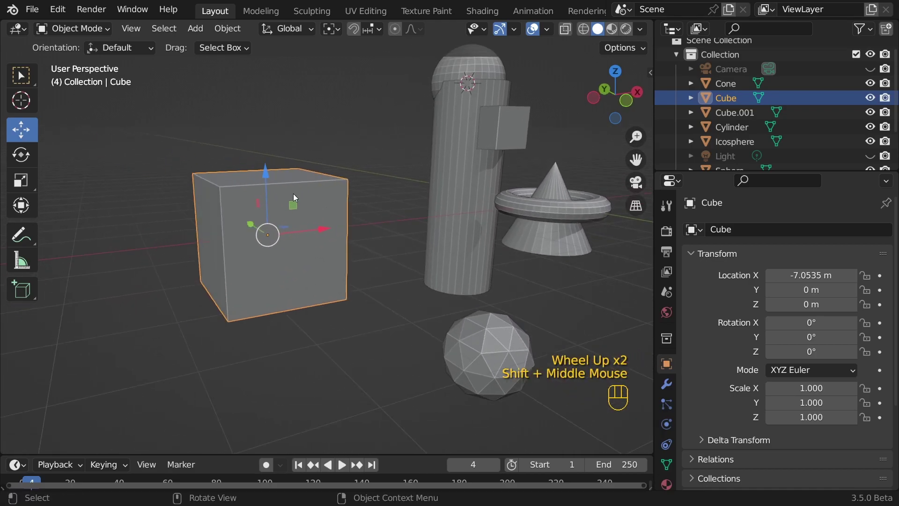
key("shift+s")
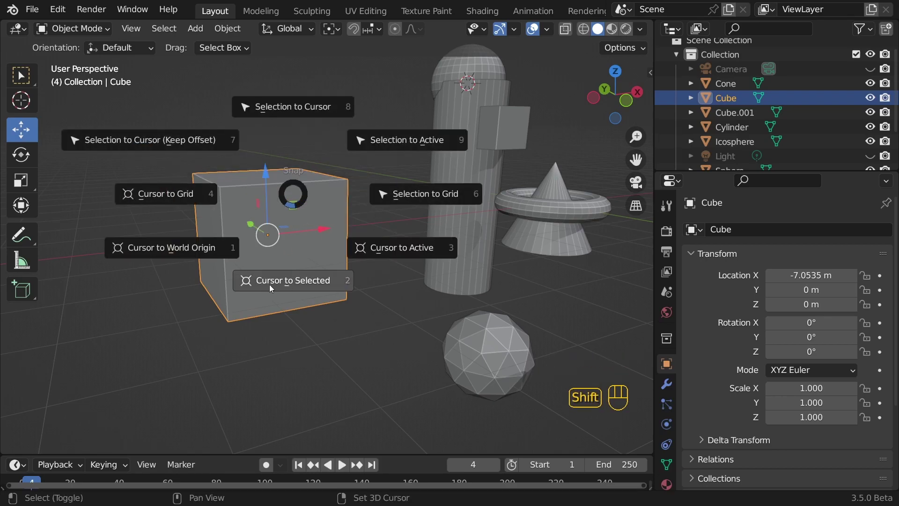
left_click(308, 285)
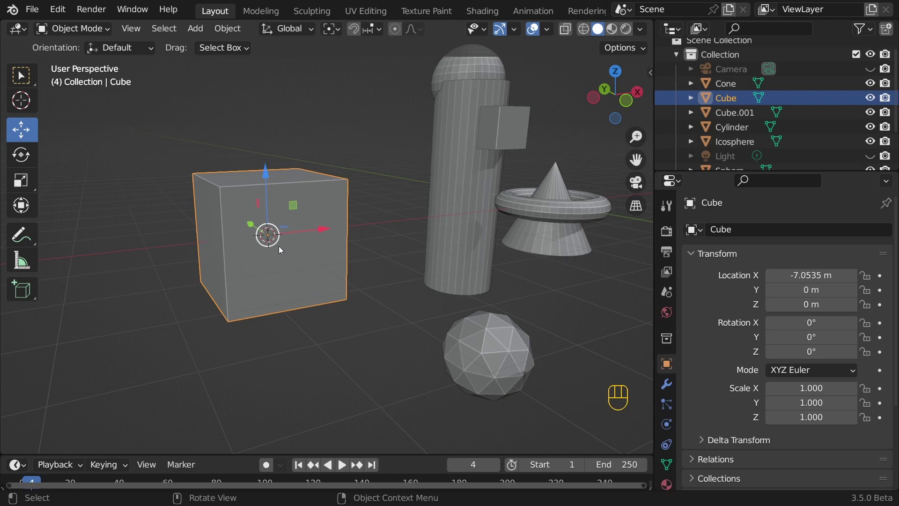
Add a cube mesh at the 3D cursor inside the large cube.
scroll(256, 251, "up", 3)
middle_click_drag(257, 251, 273, 233, "shift")
scroll(273, 232, "down", 3)
middle_click_drag(355, 229, 333, 220)
key("shift+a")
key("shift+a")
mouse_move(337, 136)
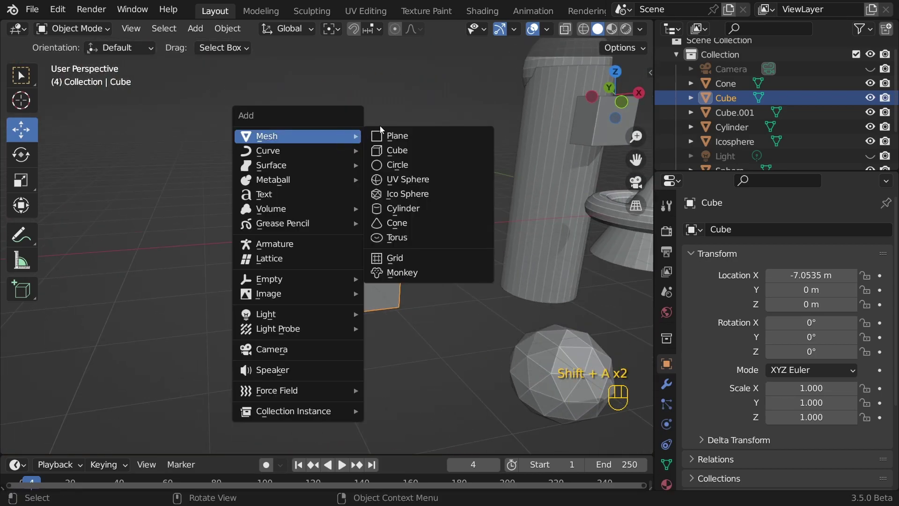
left_click(393, 150)
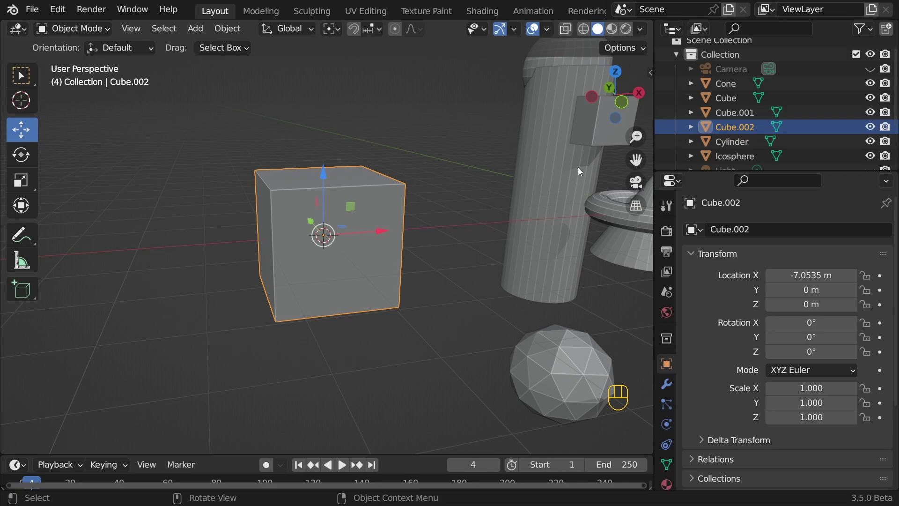
Rename the newly added cube as "Cube 1".
scroll(722, 130, "down", 2)
key("F2")
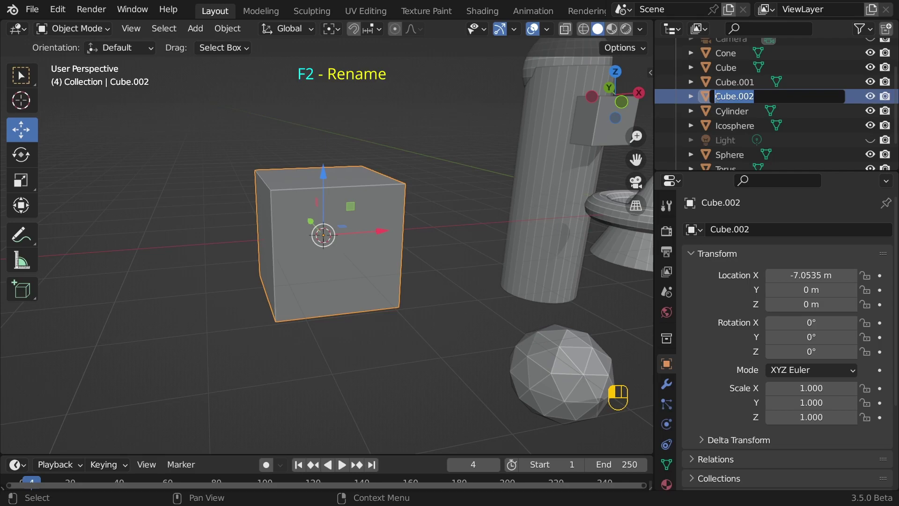
type("Cube 1")
key("Return")
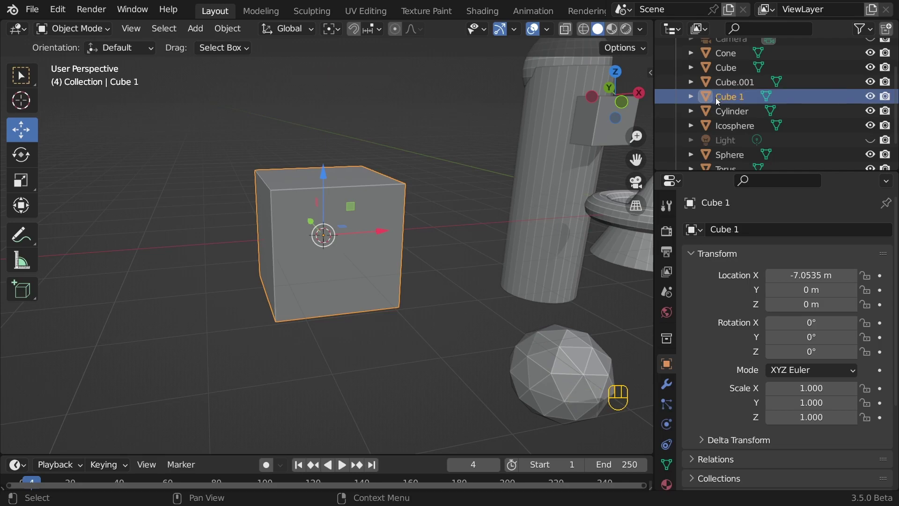
Rename the original large cube as "Cube 2" and keep it selected.
double_click(731, 71)
type("Cube 2")
key("Return")
left_click(732, 123)
left_click(732, 132)
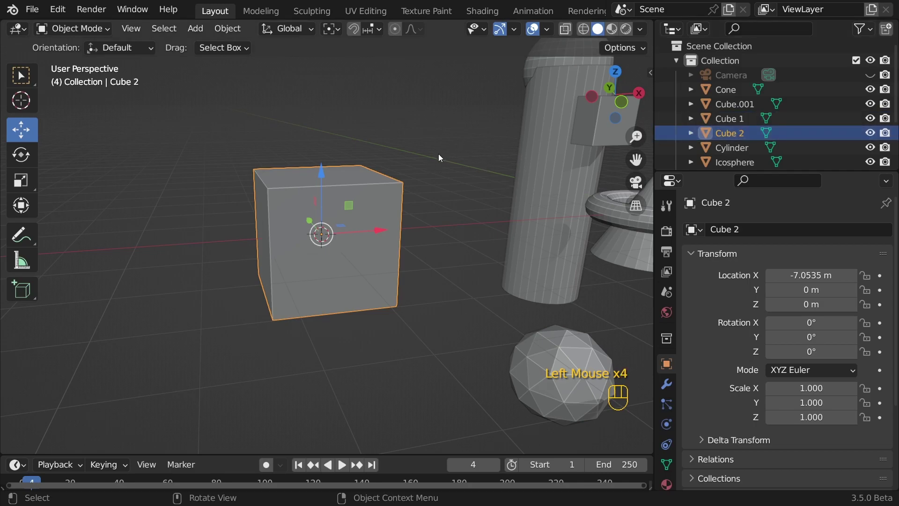
Scale Cube 2 up uniformly to about 1.38.
key("s")
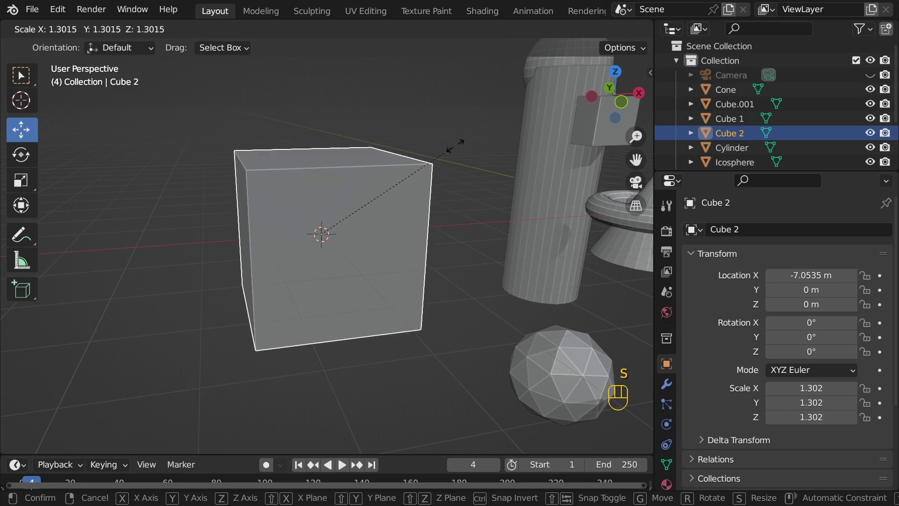
left_click(458, 145)
scroll(284, 234, "down", 2)
middle_click_drag(284, 234, 320, 240)
mouse_move(358, 212)
middle_mouse_down()
mouse_move(346, 215)
mouse_move(361, 209)
middle_mouse_up()
scroll(361, 208, "up", 2)
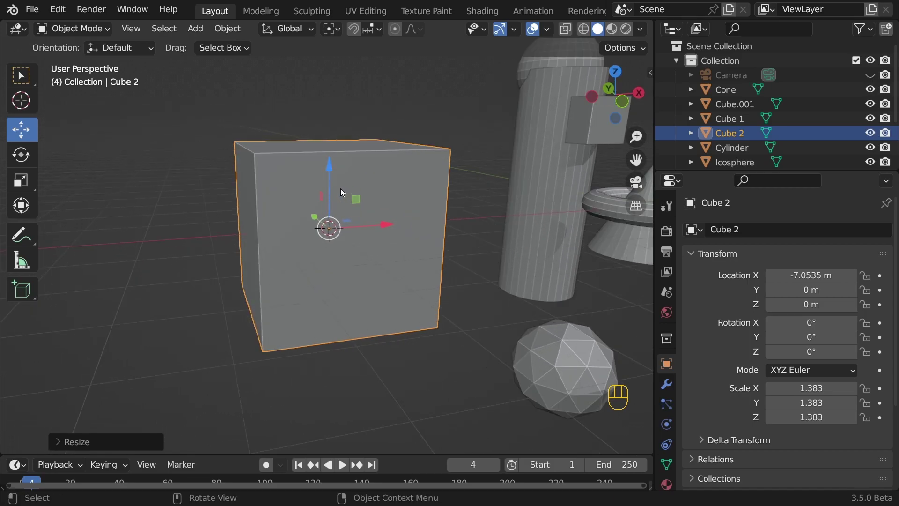
Switch the viewport to wireframe shading and select Cube 1 inside Cube 2.
left_click(585, 30)
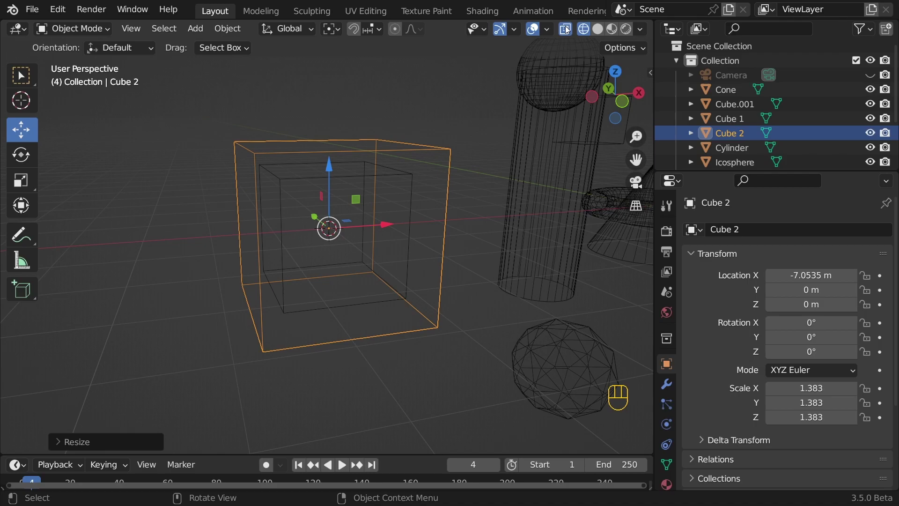
middle_click_drag(316, 227, 384, 207)
triple_click(384, 206)
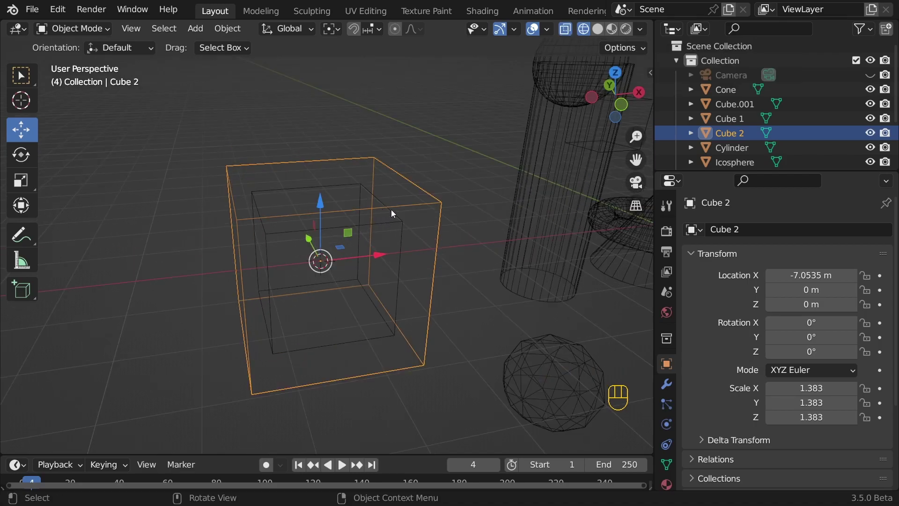
left_click(391, 221)
middle_click_drag(392, 222, 325, 217)
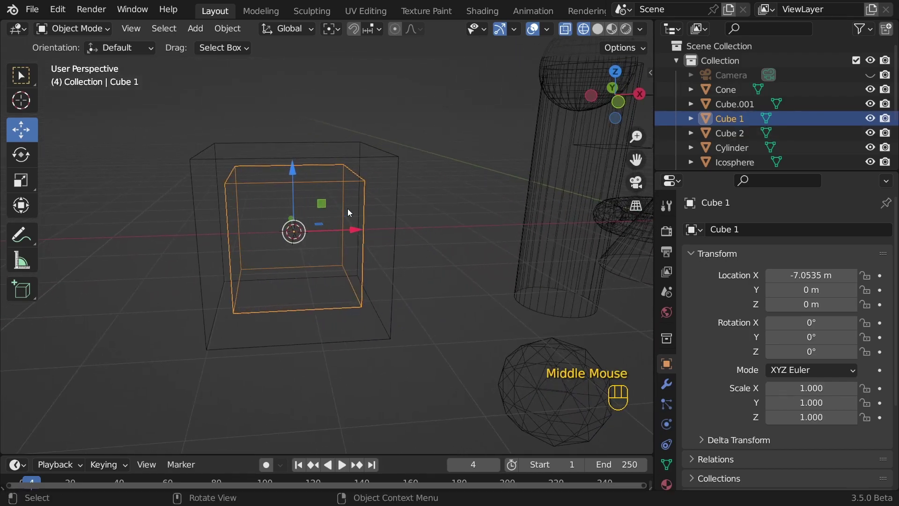
Return the viewport to solid shading, switching to wireframe and back to solid once more.
left_click(595, 32)
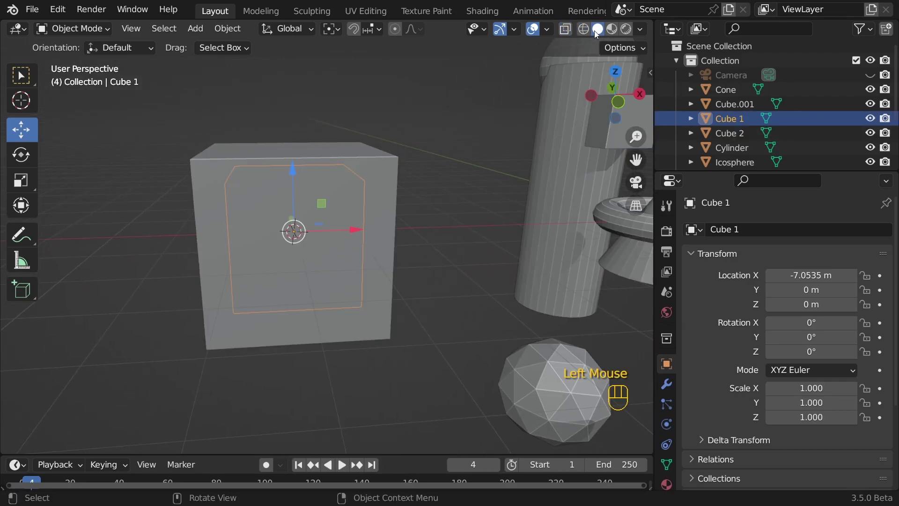
key("z")
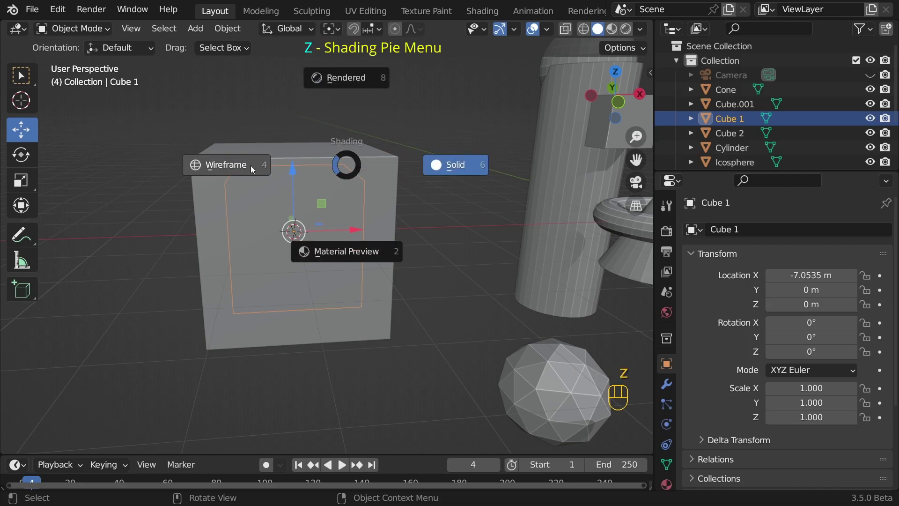
left_click(251, 165)
key("z")
left_click(336, 163)
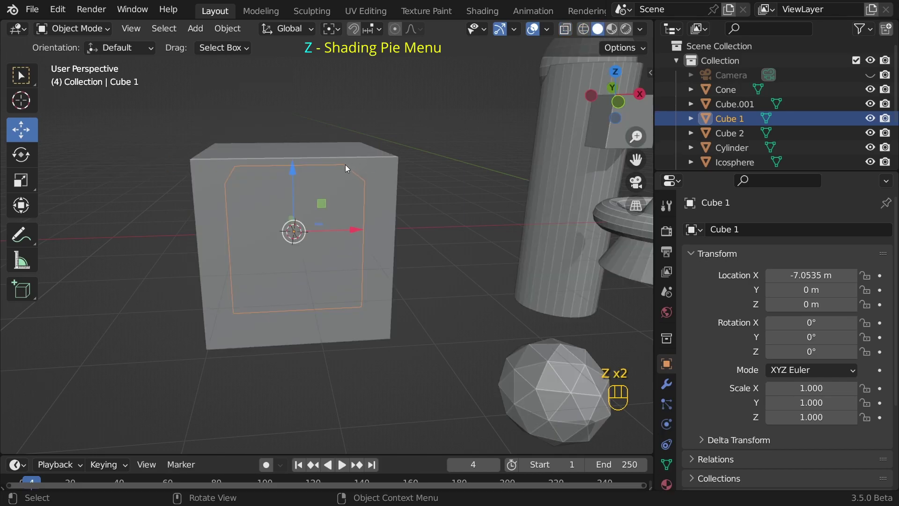
Deselect all objects and turn on X-ray in the solid-shaded viewport.
key("alt+a")
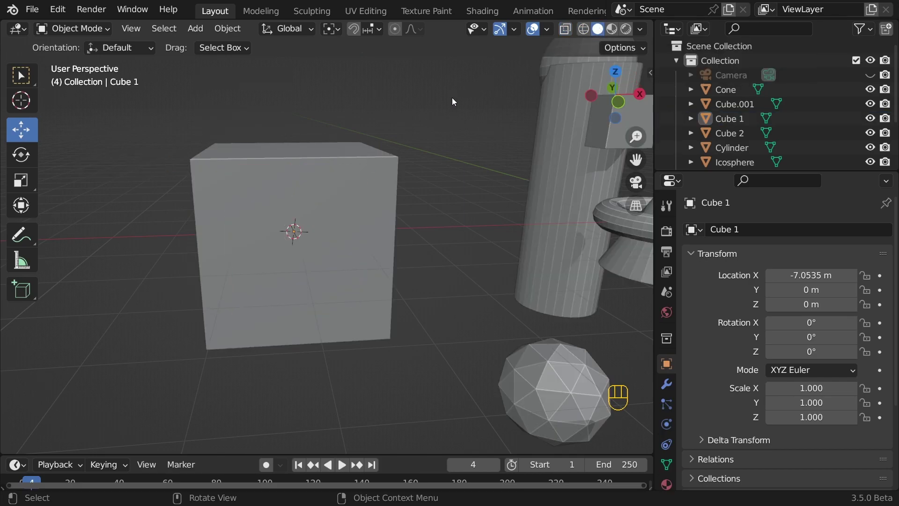
left_click(436, 111)
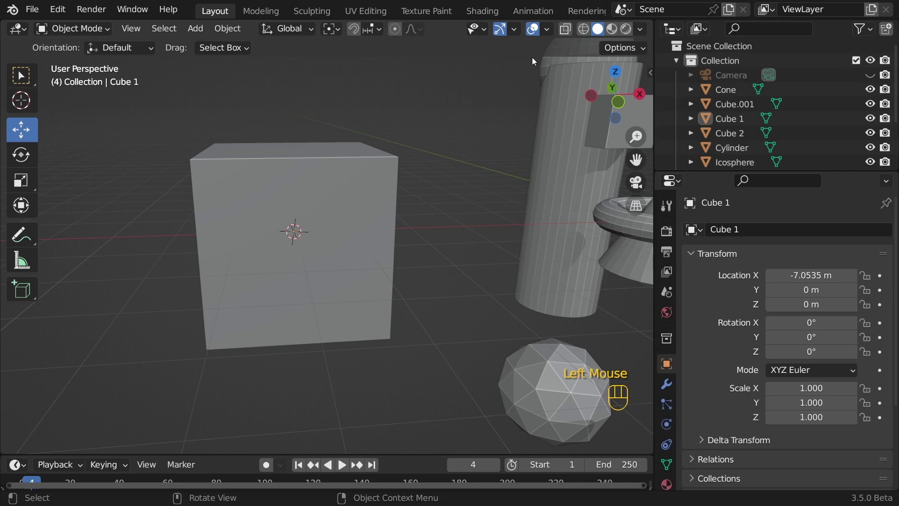
left_click(563, 31)
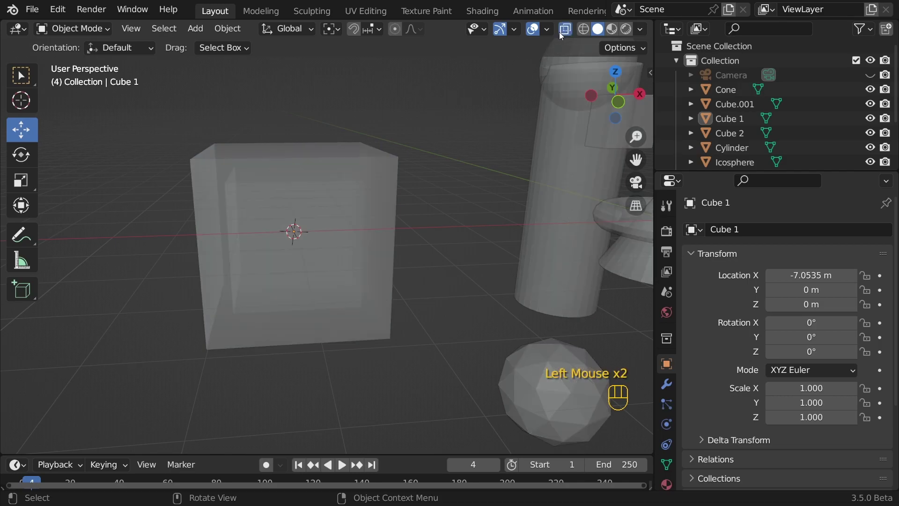
Cycle the selection between the overlapping Cube 1 and Cube 2 through the X-ray view, ending with Cube 1 selected.
middle_click_drag(259, 191, 368, 195)
scroll(311, 211, "up", 2)
left_click(368, 195)
left_click(371, 186)
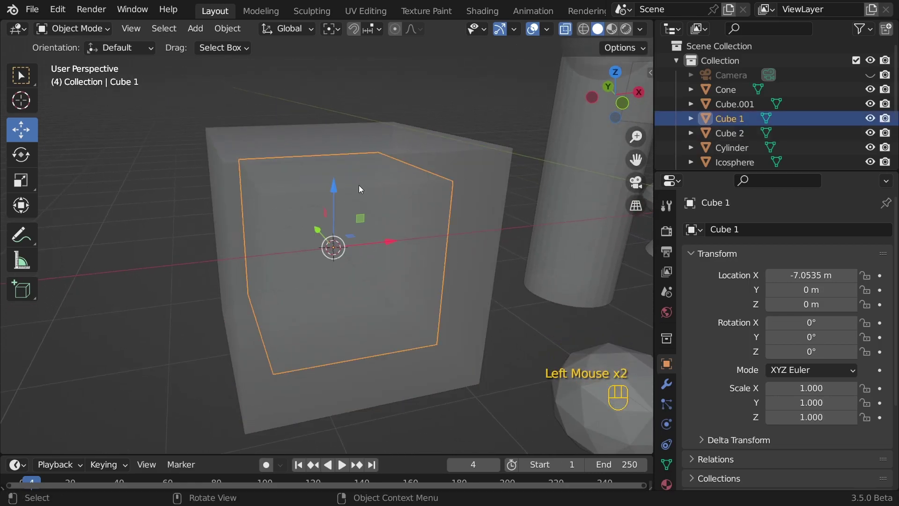
left_click(393, 211)
left_click(393, 210)
left_click(394, 211)
left_click(393, 211)
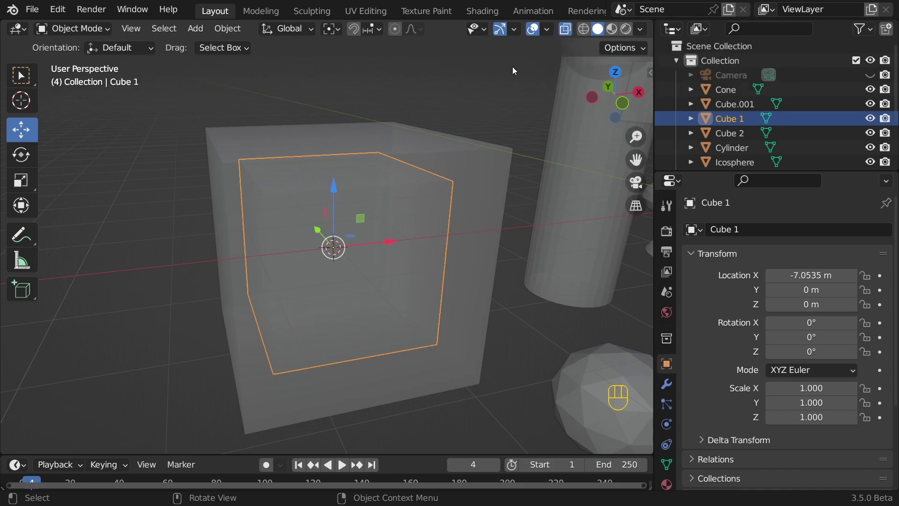
Turn X-ray off and select the outer Cube 2.
key("alt+z")
left_click(353, 176)
left_click(353, 176)
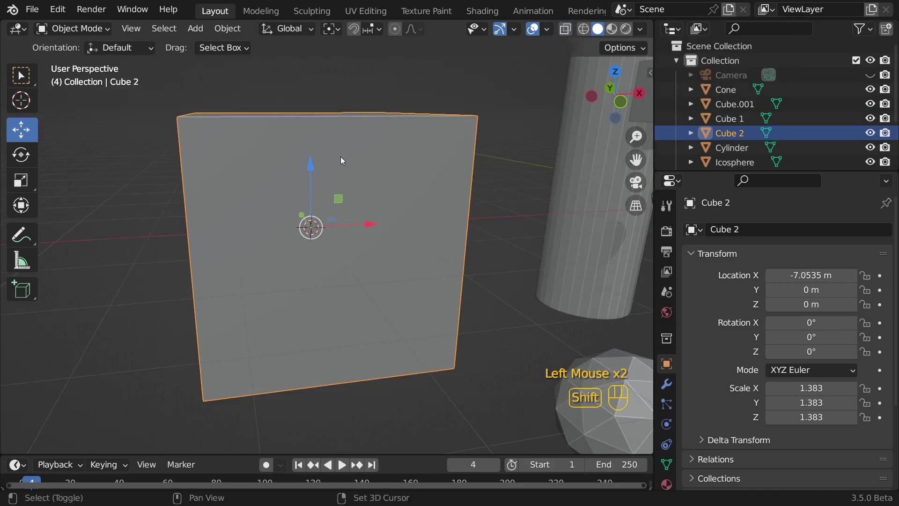
Add a UV sphere at the 3D cursor inside Cube 2.
key("shift+a")
mouse_move(340, 156)
left_click(394, 200)
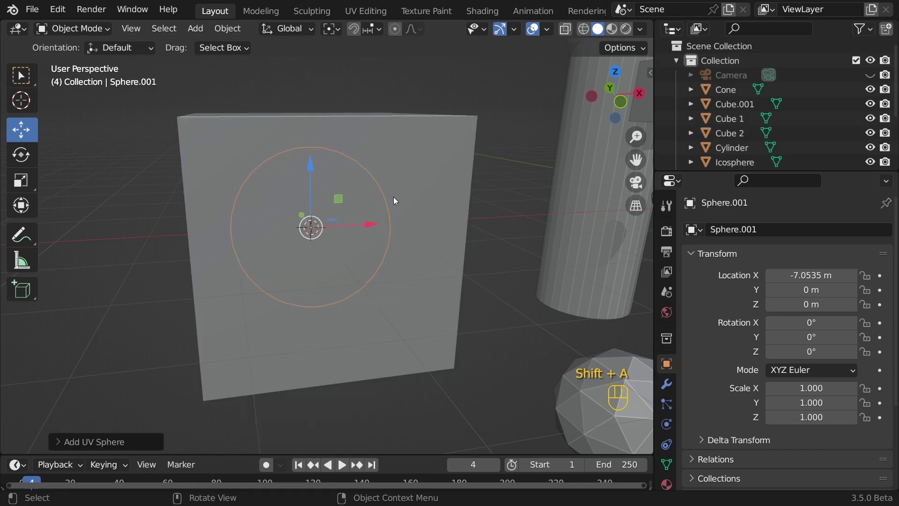
Deselect the new sphere and cycle the selection through the overlapping cubes and sphere, ending with the sphere selected.
left_click(504, 200)
left_click(323, 203)
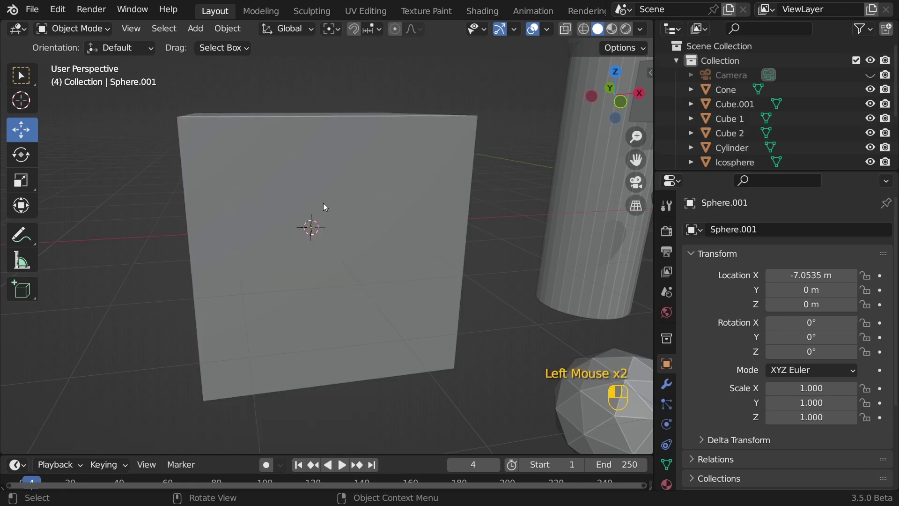
left_click(323, 203)
left_click(323, 203)
left_click(323, 204)
left_click(323, 203)
left_click(323, 203)
left_click(323, 203)
left_click(323, 203)
left_click(323, 203)
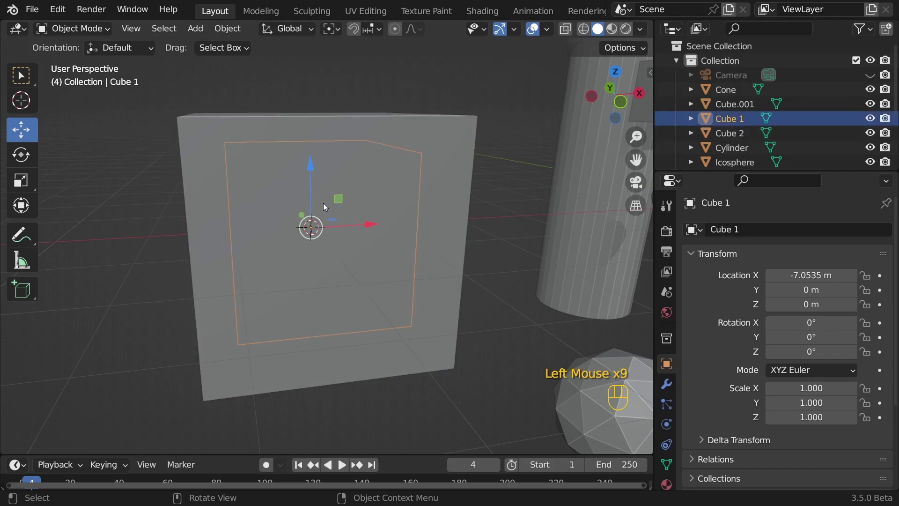
left_click(323, 203)
left_click(323, 204)
left_click(323, 204)
left_click(323, 203)
left_click(323, 203)
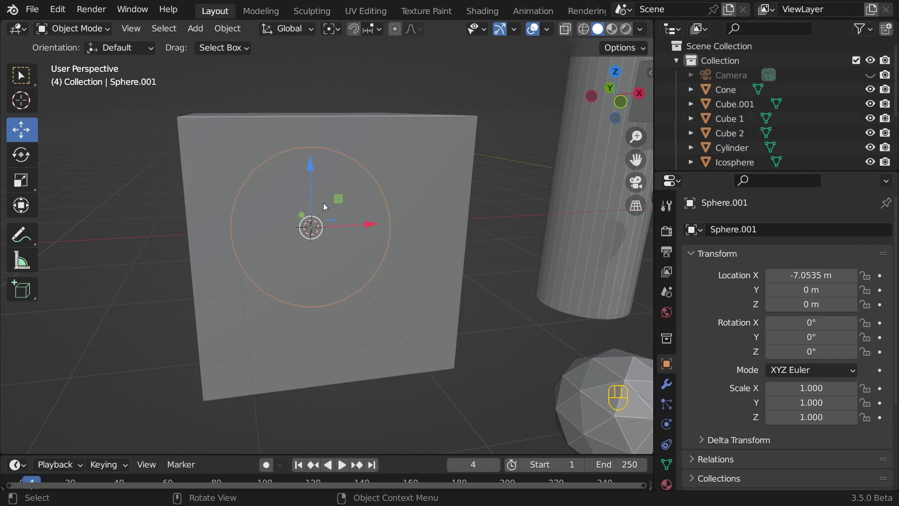
scroll(323, 203, "down", 3)
middle_click_drag(336, 209, 360, 227)
middle_click_drag(361, 227, 367, 273, "shift")
scroll(388, 245, "up", 2)
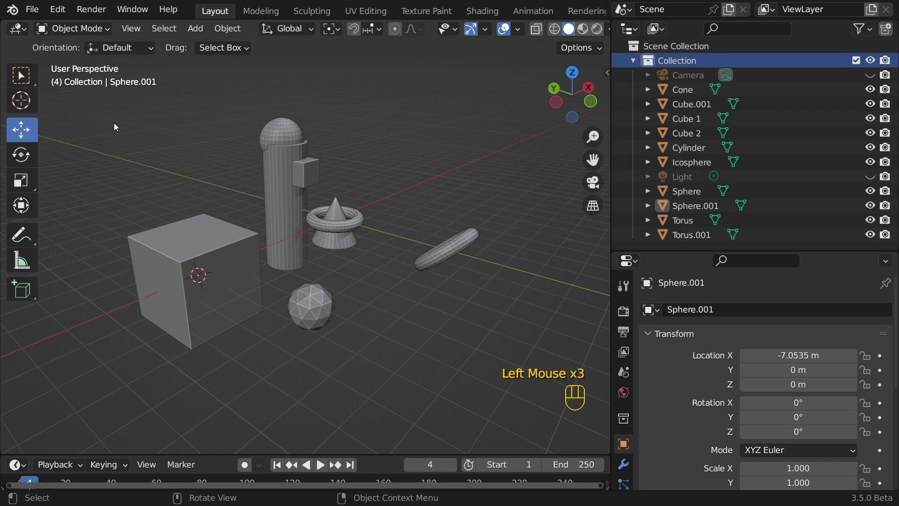
Collapse the existing Collection in the outliner and add a new collection directly under the Scene Collection.
left_click_drag(102, 116, 500, 342)
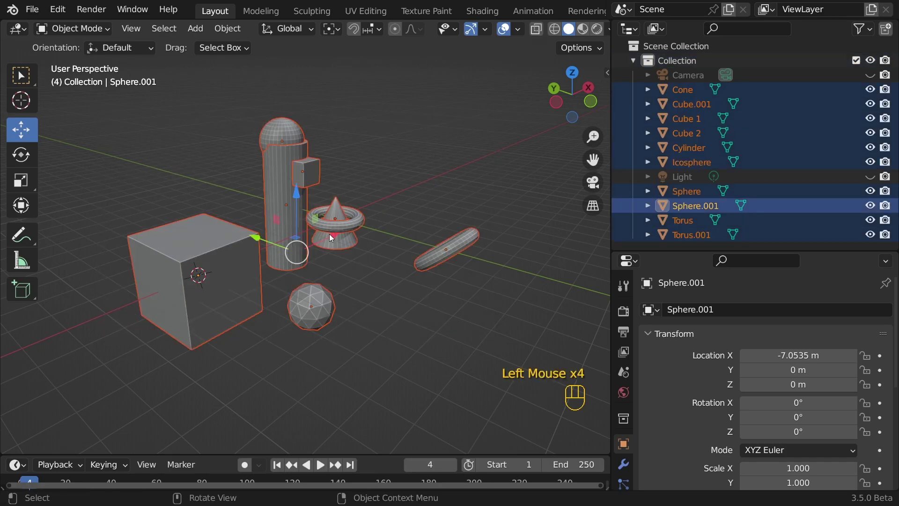
left_click(633, 61)
left_click(642, 80)
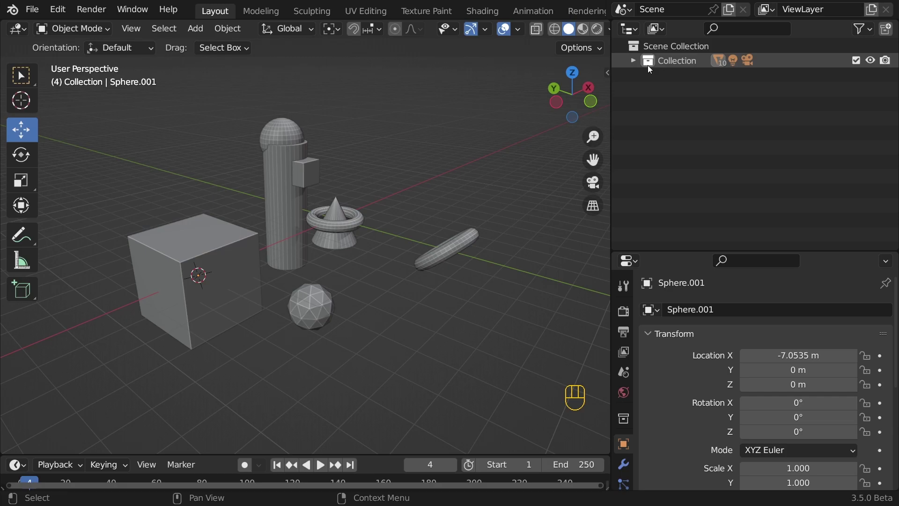
left_click(679, 94)
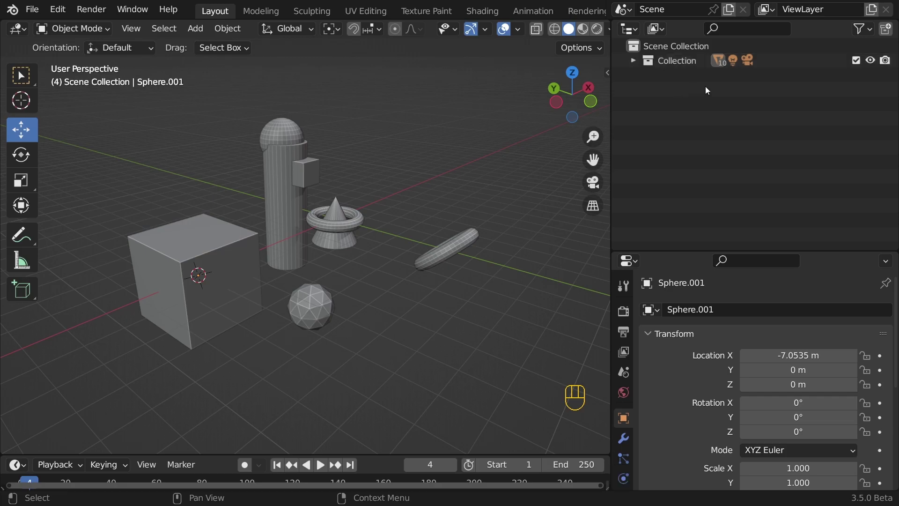
left_click(885, 29)
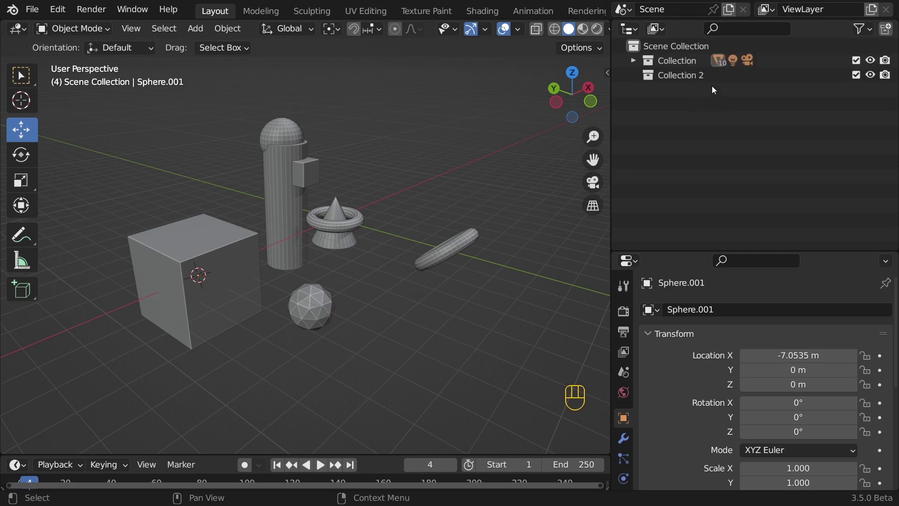
Add five more empty collections under the Scene Collection.
key("c")
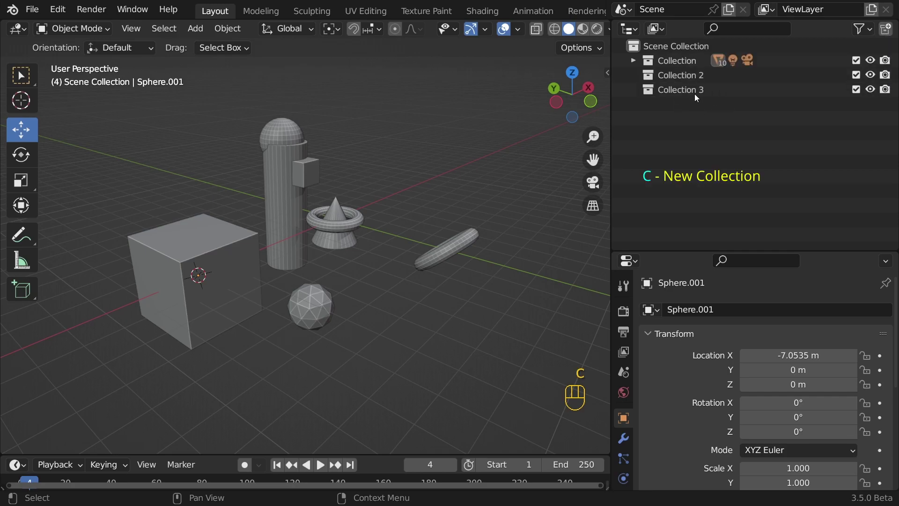
key("c")
key("c")
key("c")
key("c")
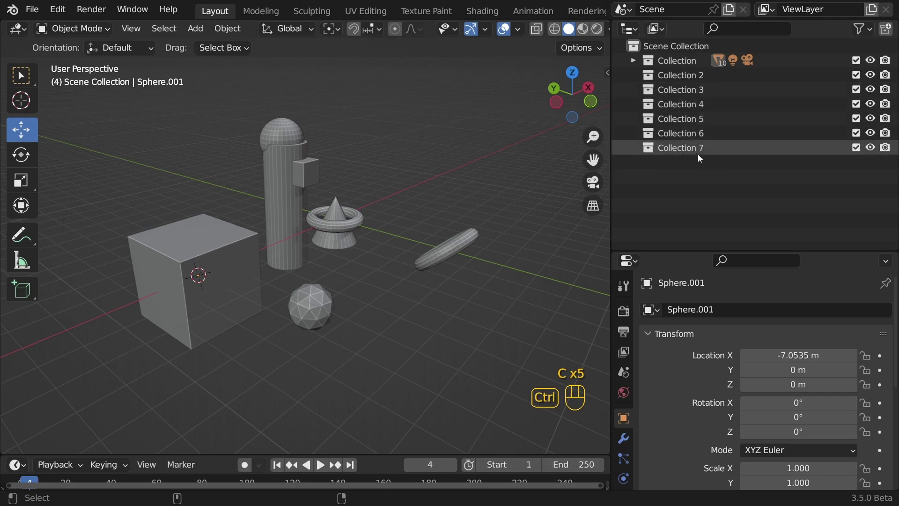
Undo the additional collections, keeping only Collection and Collection 2.
key("ctrl+z")
key("ctrl+z")
key("ctrl+z")
key("ctrl+z")
key("ctrl+z")
key("ctrl+z")
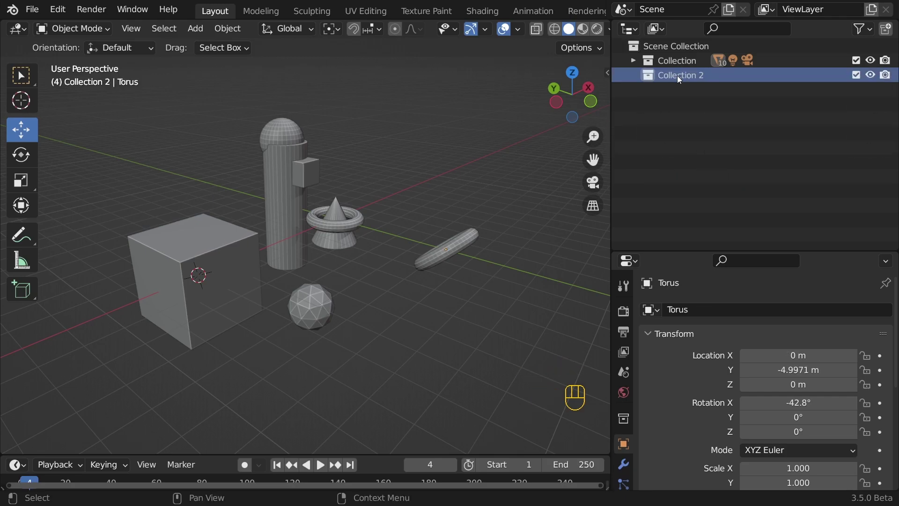
Rename Collection 2 as Torus.
double_click(679, 75)
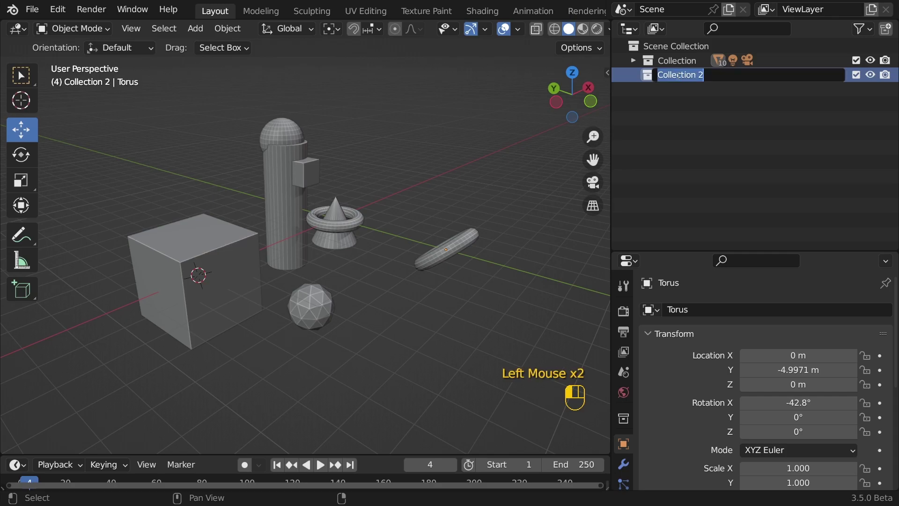
type("Torus")
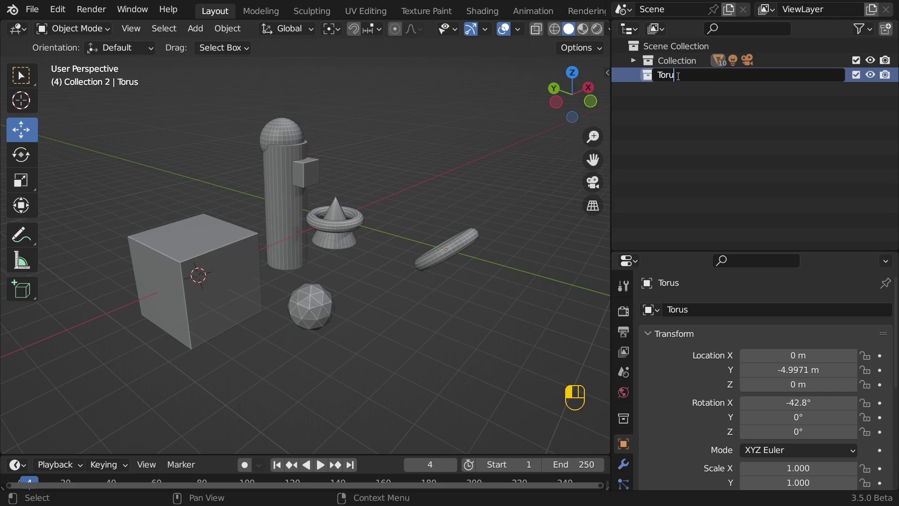
key("Return")
Examine the two torus objects in the scene and where they are listed inside Collection.
middle_click_drag(368, 215, 417, 219, "shift")
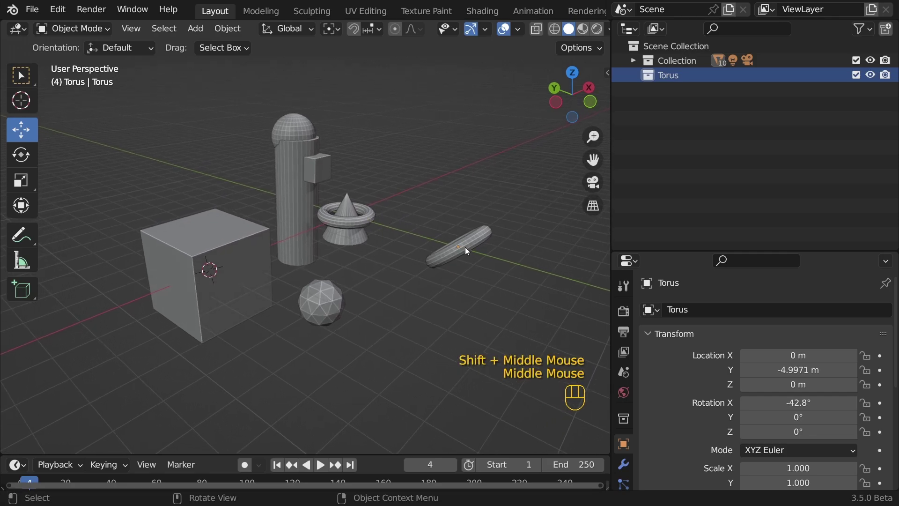
scroll(465, 246, "up", 1)
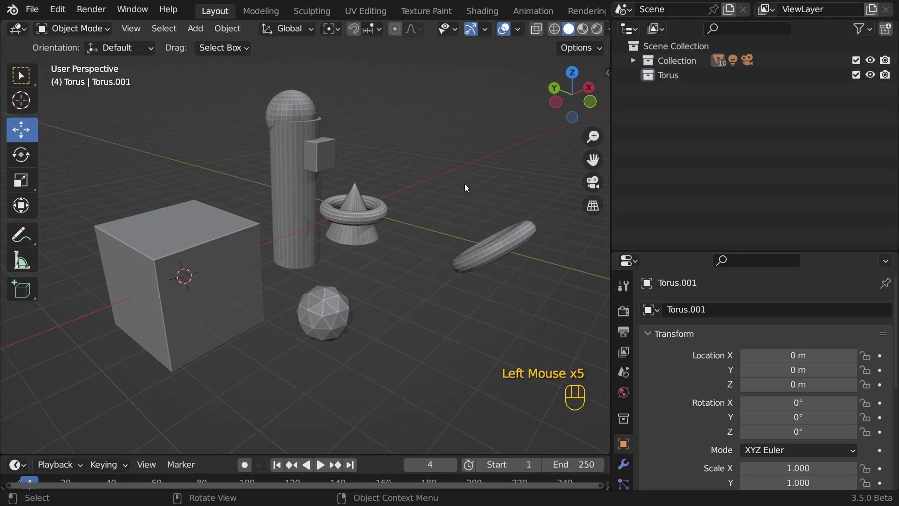
left_click(488, 241)
left_click(385, 209)
left_click(633, 60)
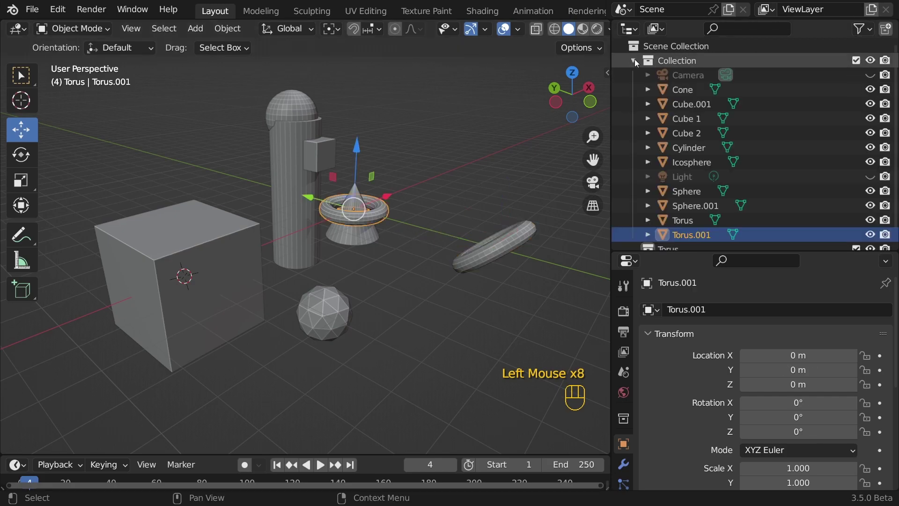
left_click(633, 60)
left_click(633, 60)
left_click(634, 61)
left_click(669, 77)
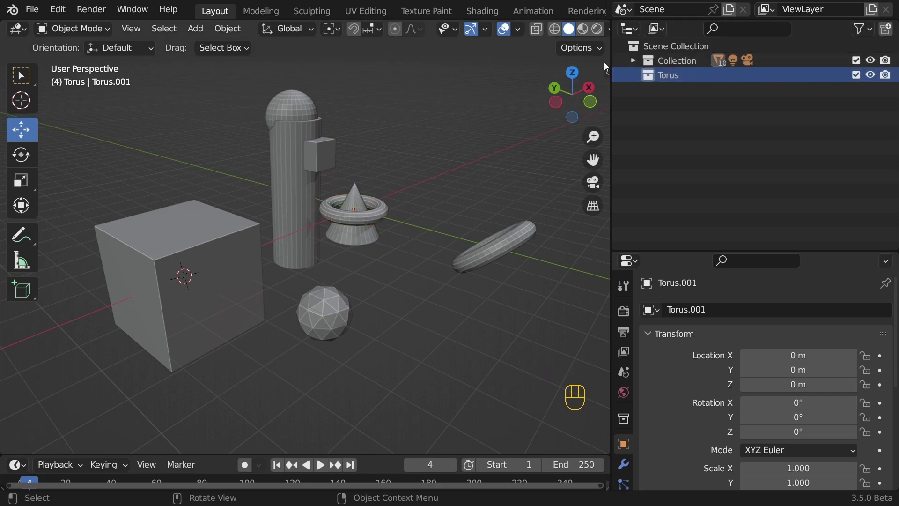
Move the Torus and Torus.001 objects out of Collection into the Torus collection.
left_click(633, 60)
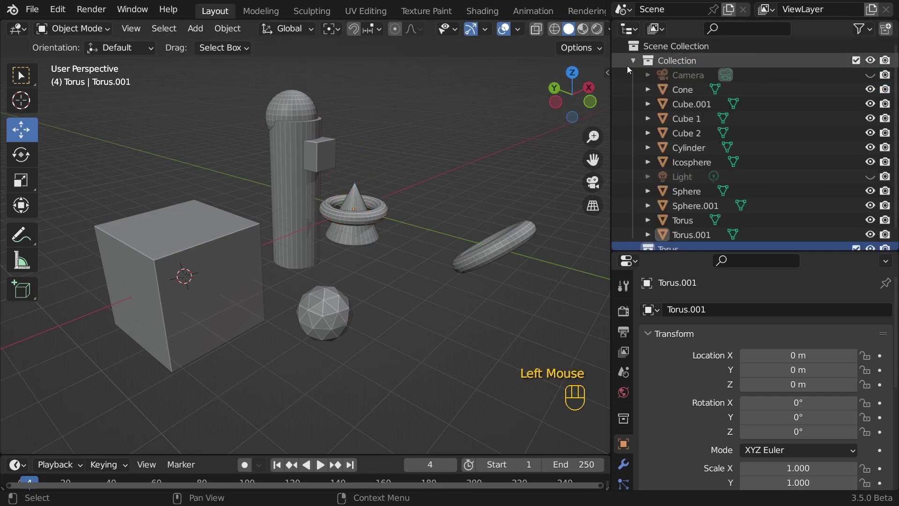
scroll(694, 106, "down", 4)
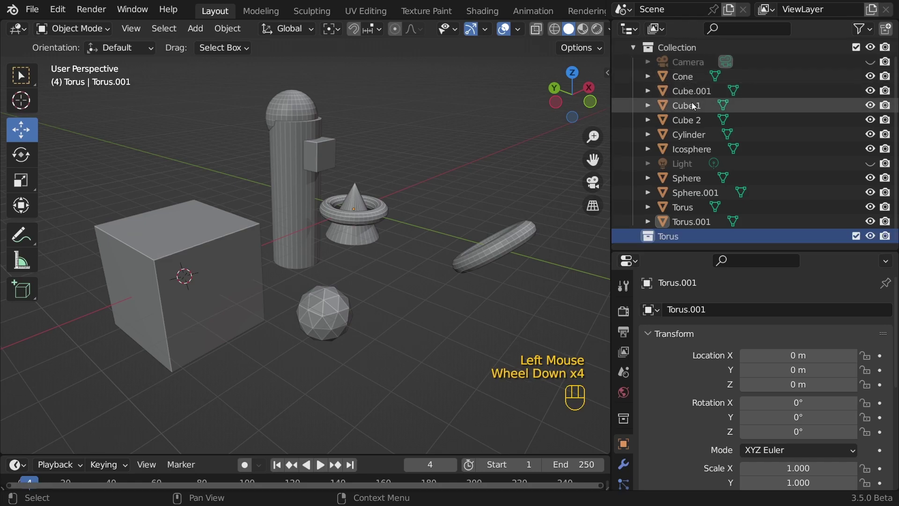
left_click(687, 207)
left_click_drag(688, 207, 672, 239)
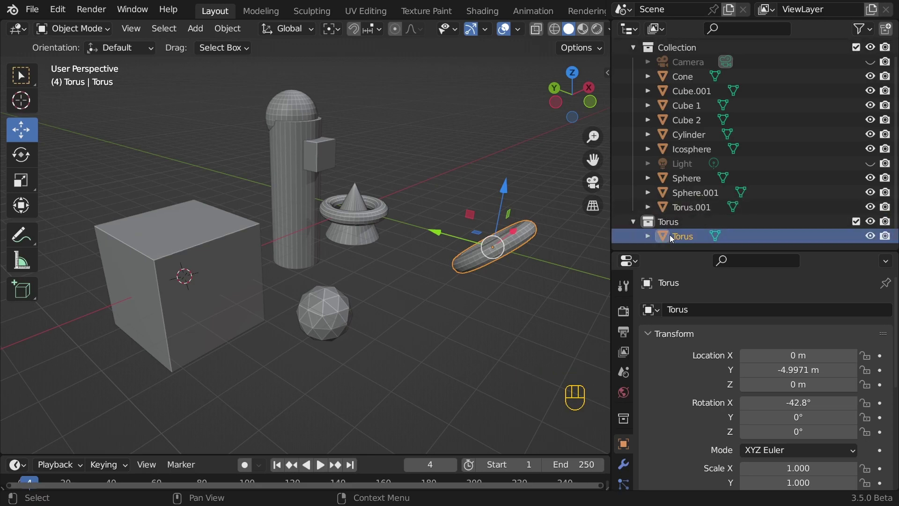
left_click(680, 212)
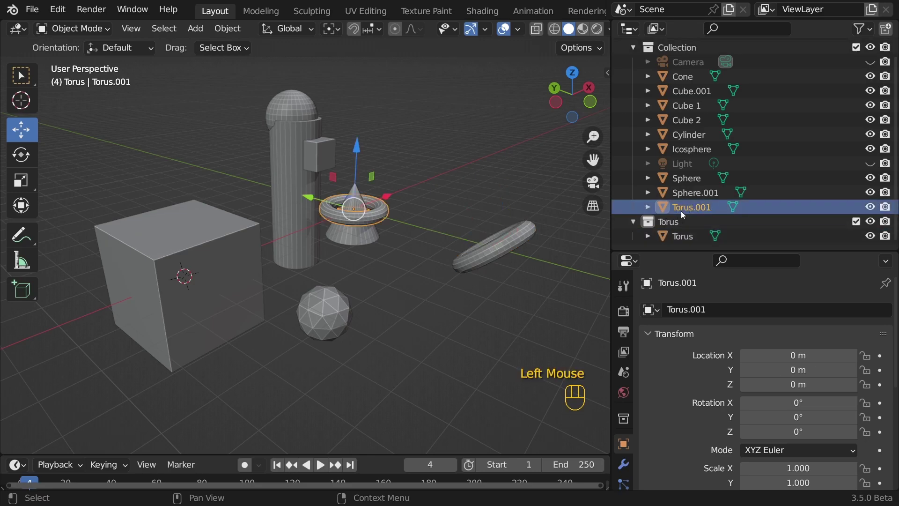
left_click_drag(689, 208, 671, 222)
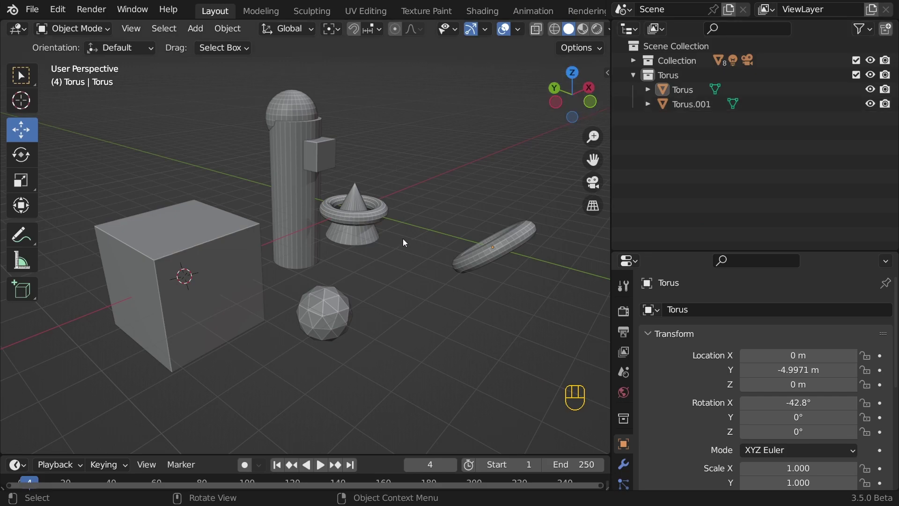
Select both torus objects to check their collection, collapse the Torus collection and hide it in the viewport.
left_click(468, 251, "shift")
left_click(357, 220, "shift")
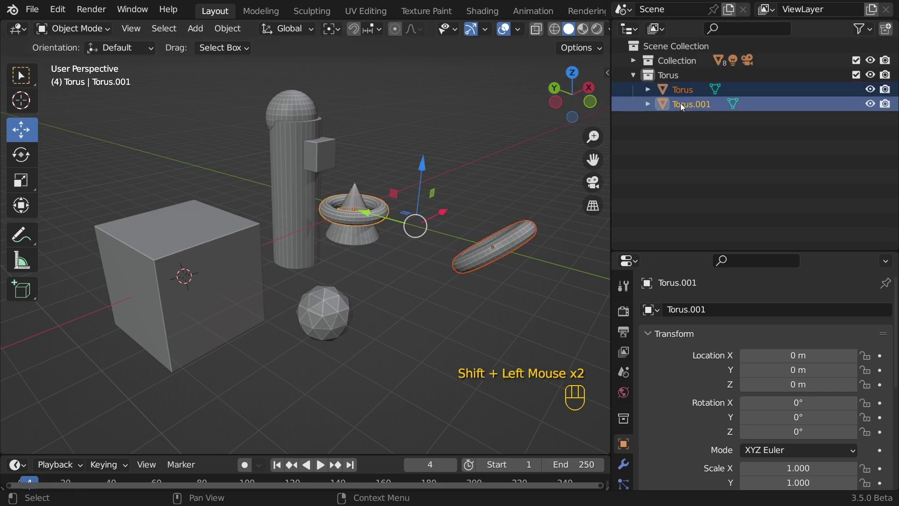
left_click(632, 77)
left_click(453, 151)
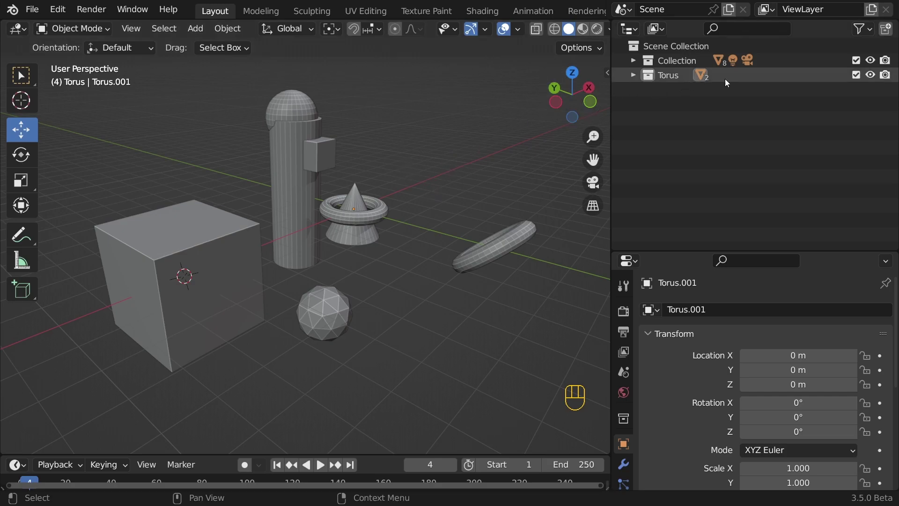
left_click(670, 75)
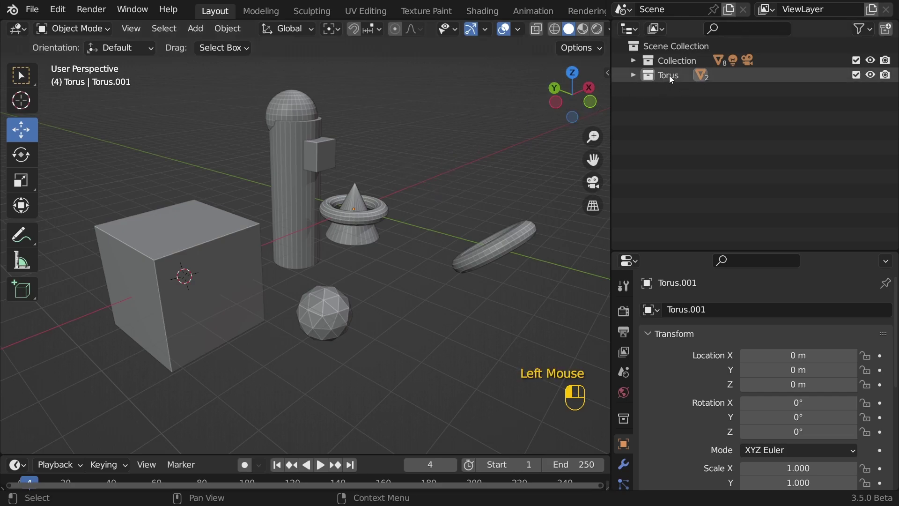
left_click(871, 75)
middle_click_drag(361, 215, 437, 207)
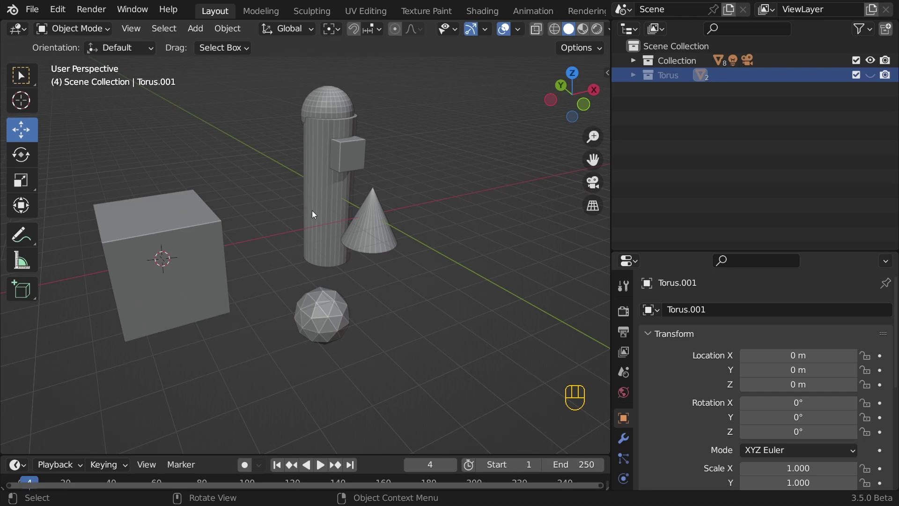
Add another collection under the Scene Collection and name it Cubes.
left_click(672, 107)
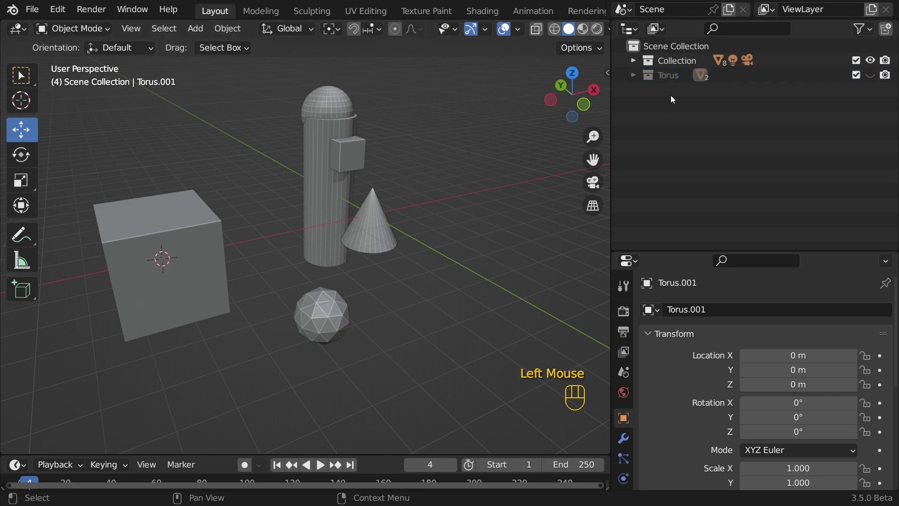
key("c")
double_click(671, 90)
type("Cubes")
key("Return")
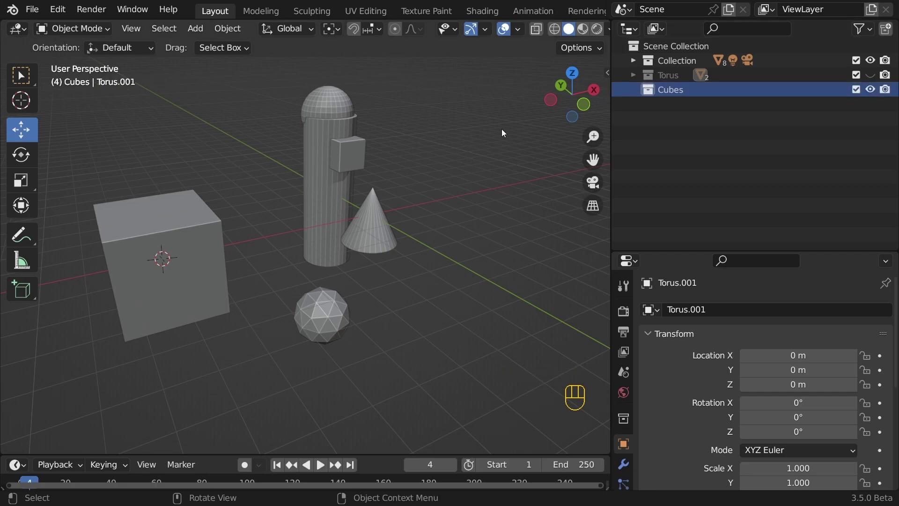
Move the small cube beside the cylinder and the large Cube 2 into the Cubes collection.
left_click(361, 153)
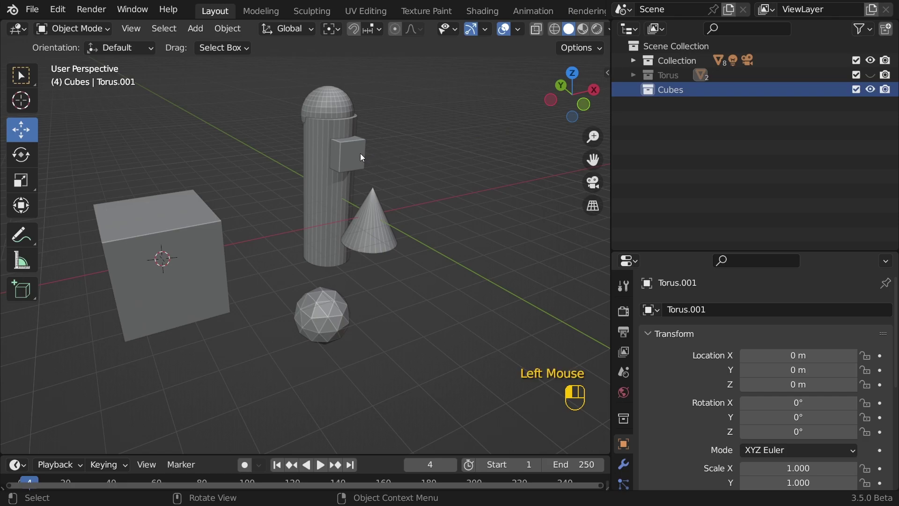
left_click(129, 230, "shift")
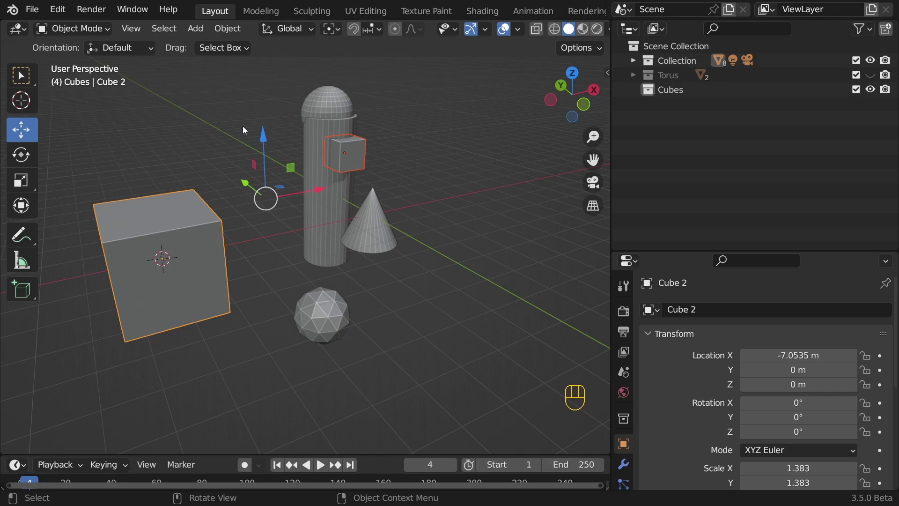
key("m")
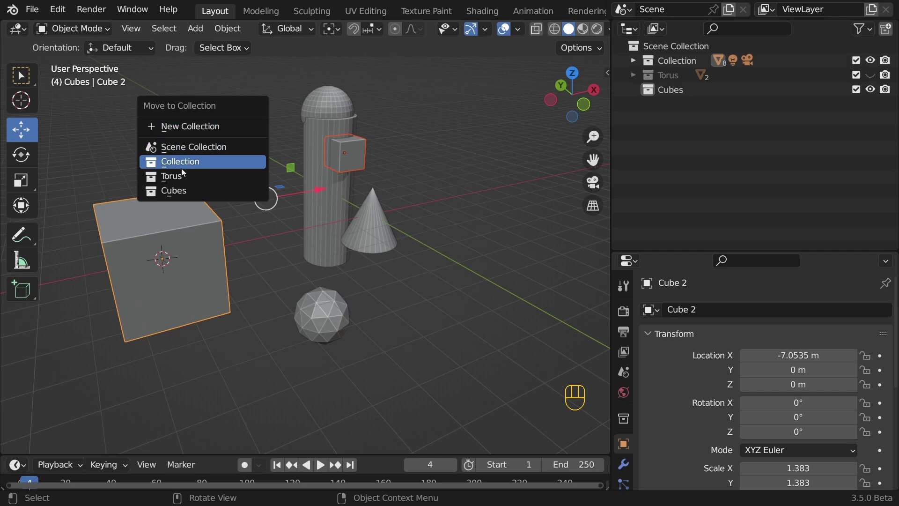
left_click(182, 192)
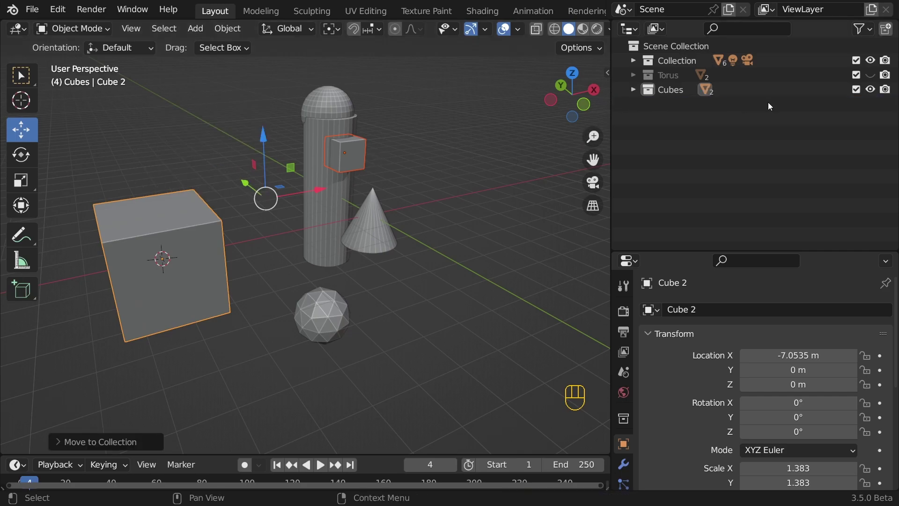
Hide the Cubes collection and move the remaining Cube 1 into it.
left_click(871, 91)
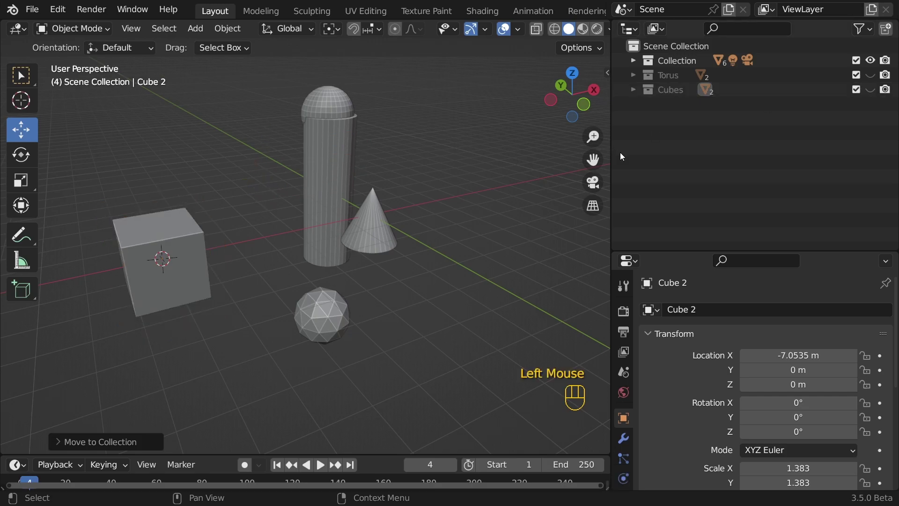
left_click(185, 230)
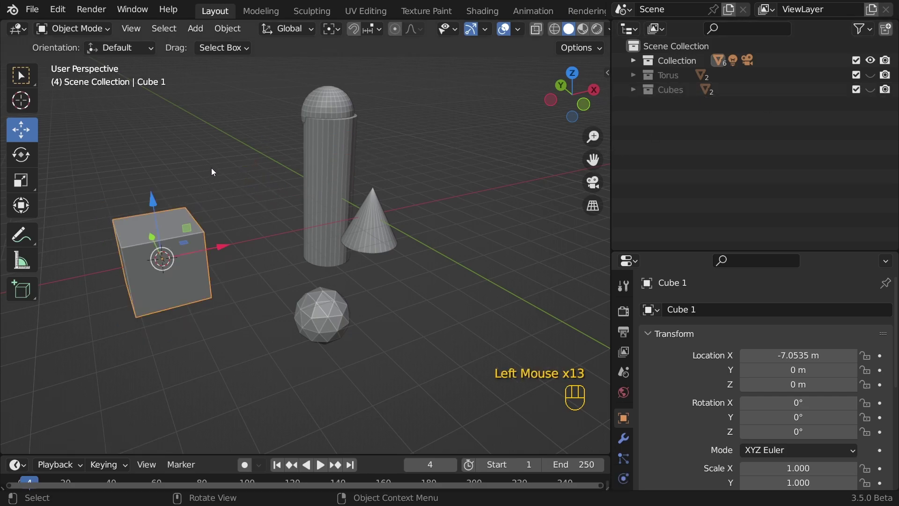
key("m")
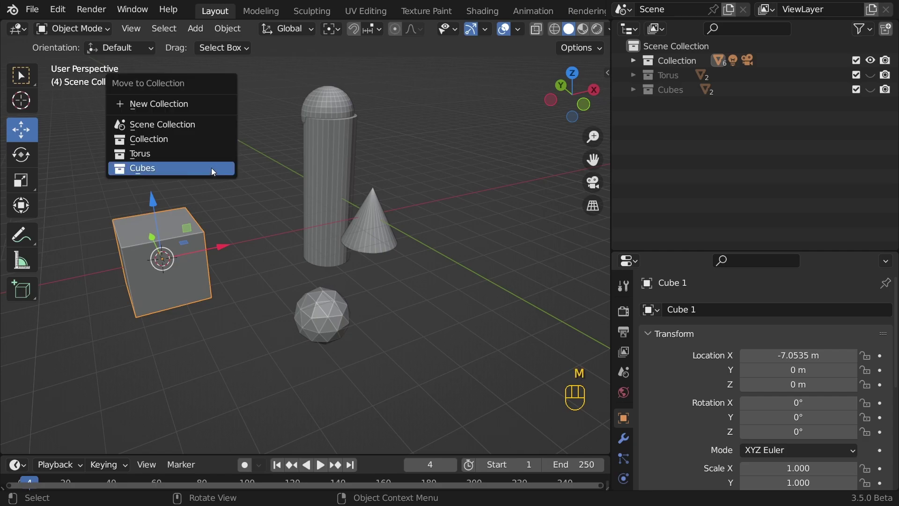
left_click(171, 169)
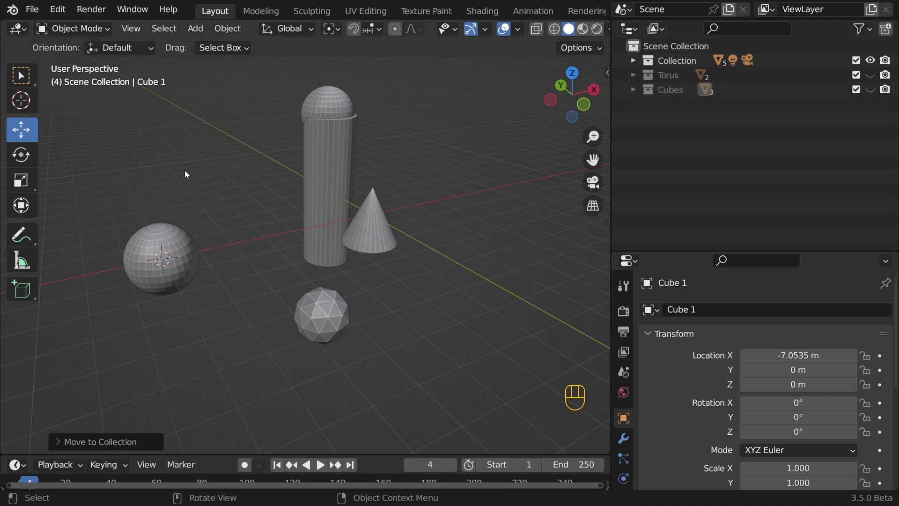
Rename the original Collection holding the remaining objects as Extras.
middle_click_drag(215, 187, 358, 206)
left_click(677, 60)
left_click_drag(176, 109, 417, 335)
double_click(678, 60)
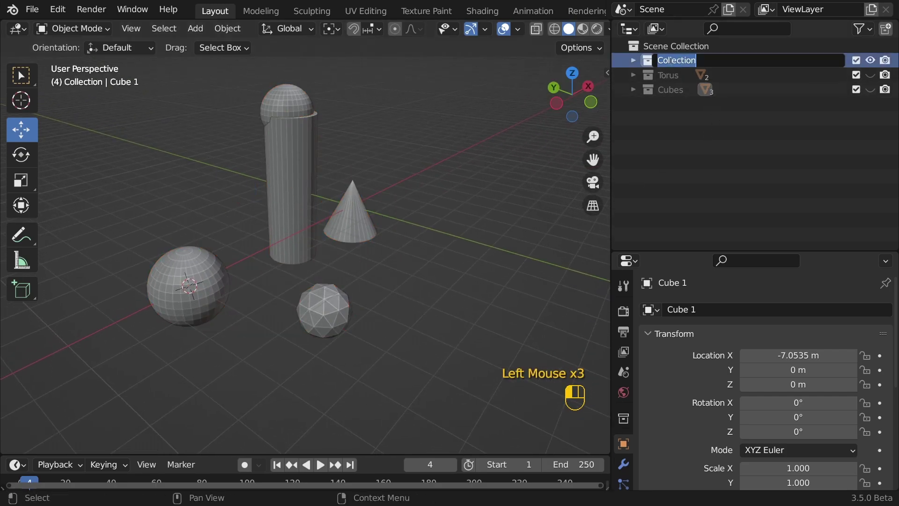
double_click(673, 62)
type("Extras")
key("Return")
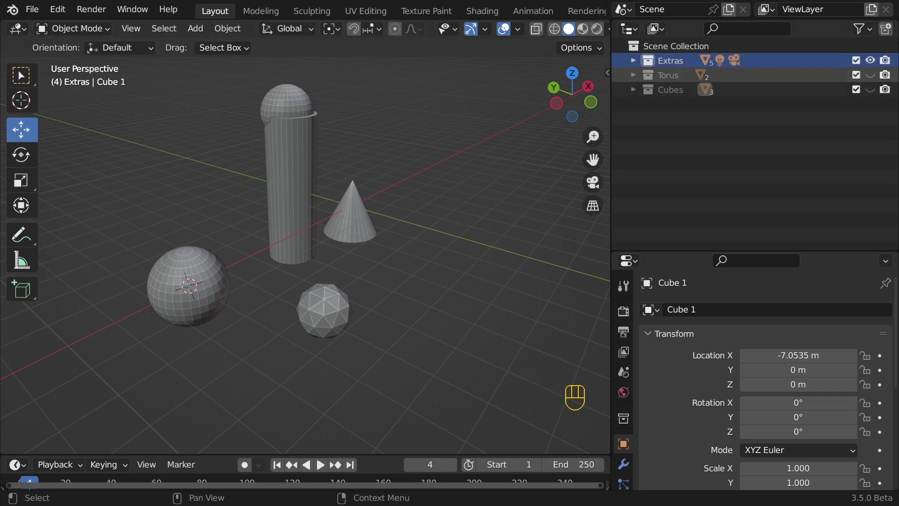
Toggle the viewport visibility of the Extras, Torus and Cubes collections, leaving all three shown.
left_click(868, 61)
left_click(871, 75)
left_click(871, 75)
left_click(872, 90)
left_click(872, 89)
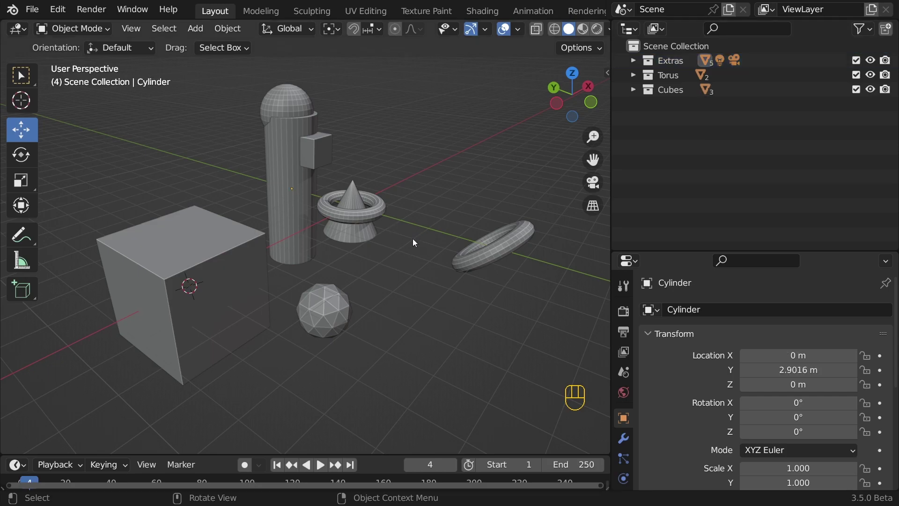
Hide the tilted torus, then hide the torus around the cone together with the icosphere.
left_click(458, 265)
key("h")
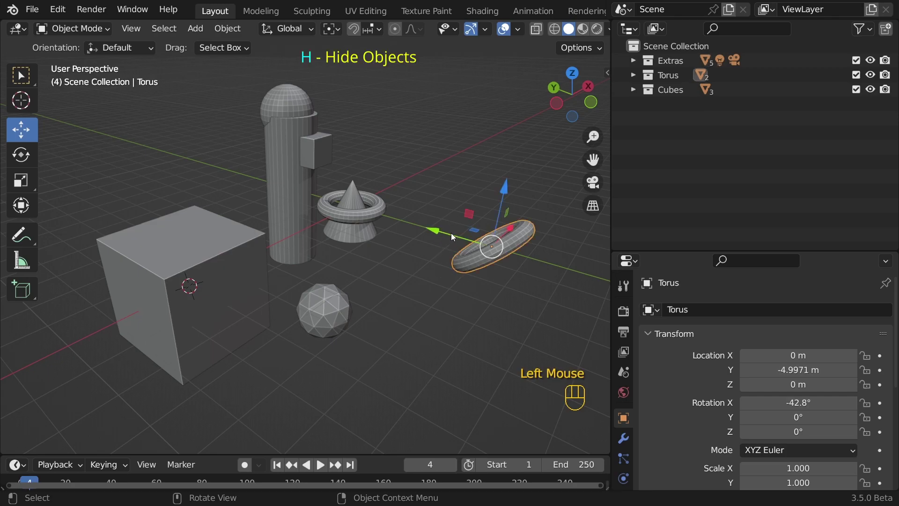
key("h")
left_click(377, 219)
middle_click_drag(377, 219, 321, 310)
left_click(321, 310, "shift")
middle_click_drag(350, 209, 320, 242)
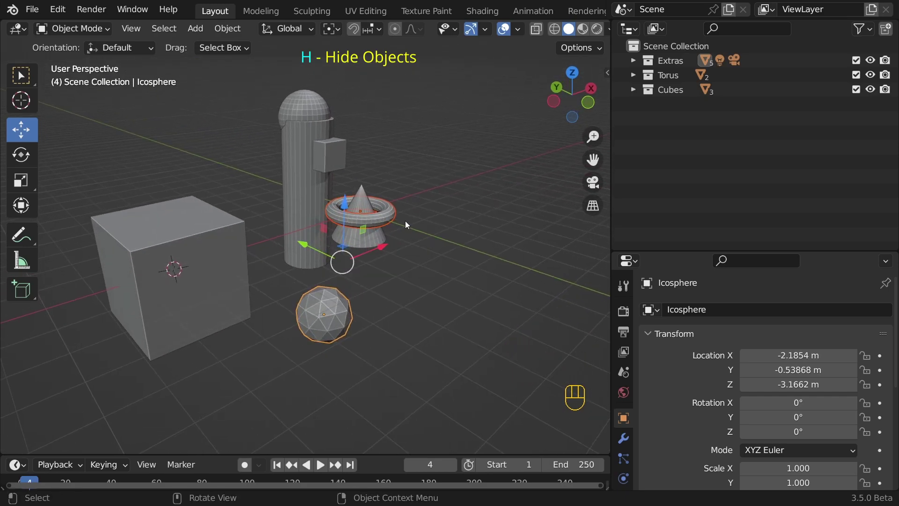
key("h")
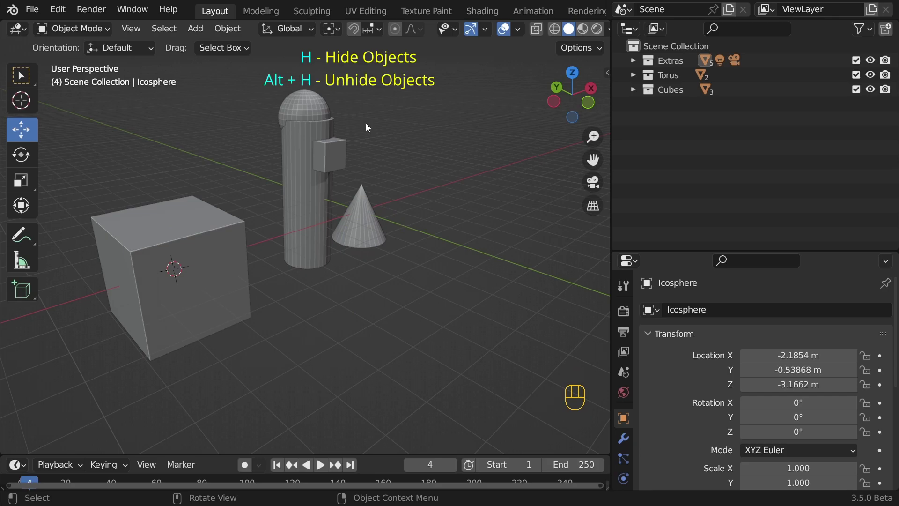
Unhide all hidden objects at once, then hide that same selection again.
key("alt+h")
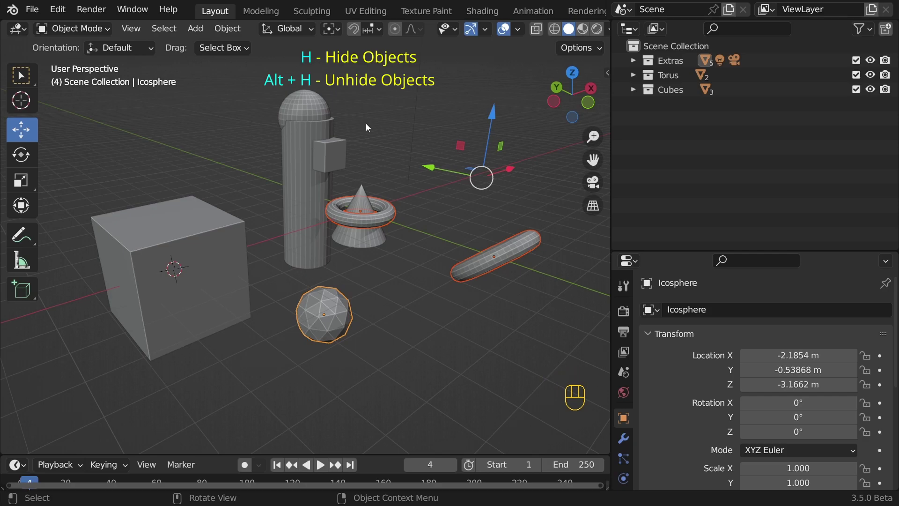
key("h")
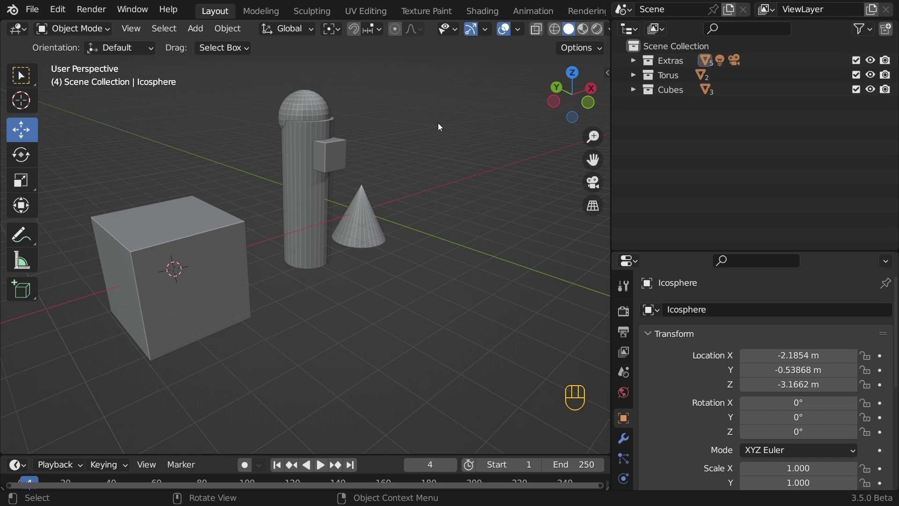
Expand the Torus collection and make Torus and Torus.001 visible again.
left_click(632, 75)
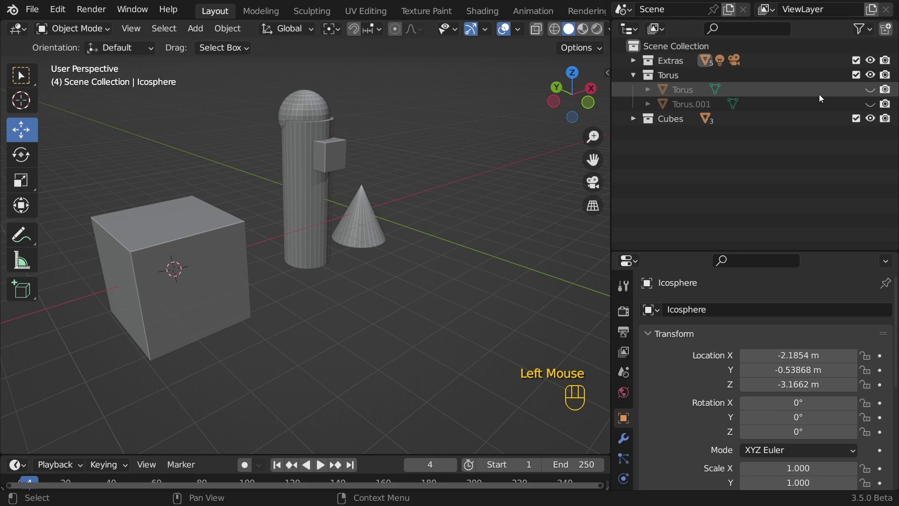
left_click(869, 89)
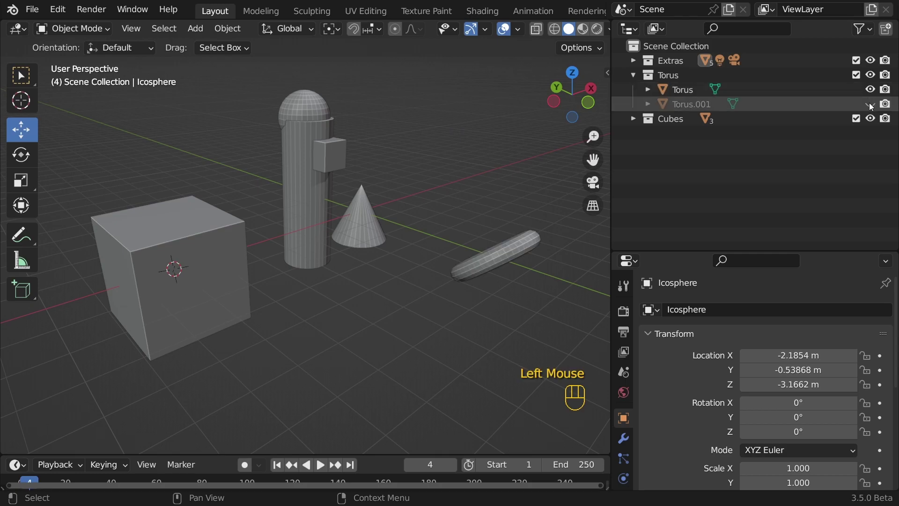
left_click(869, 103)
Expand the Cubes and Extras collections and make the Icosphere visible again.
left_click(633, 119)
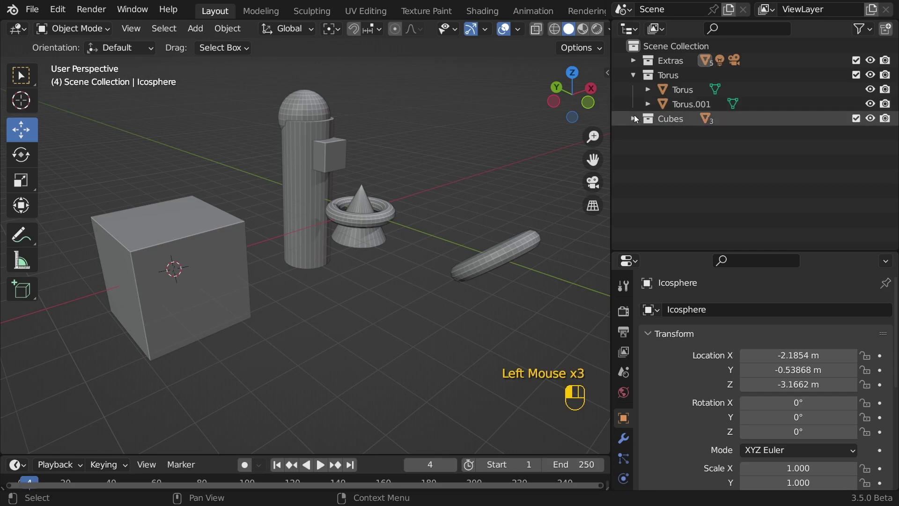
left_click(633, 119)
left_click(634, 119)
left_click(633, 60)
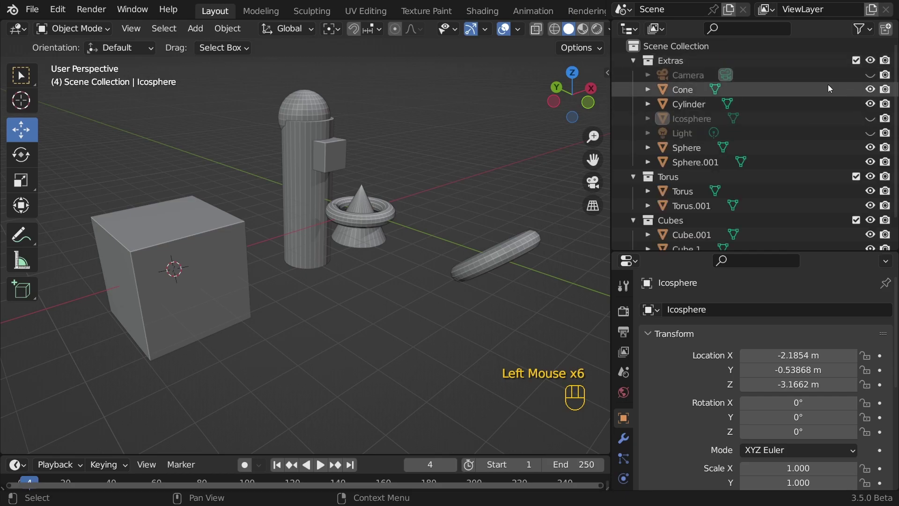
left_click(870, 118)
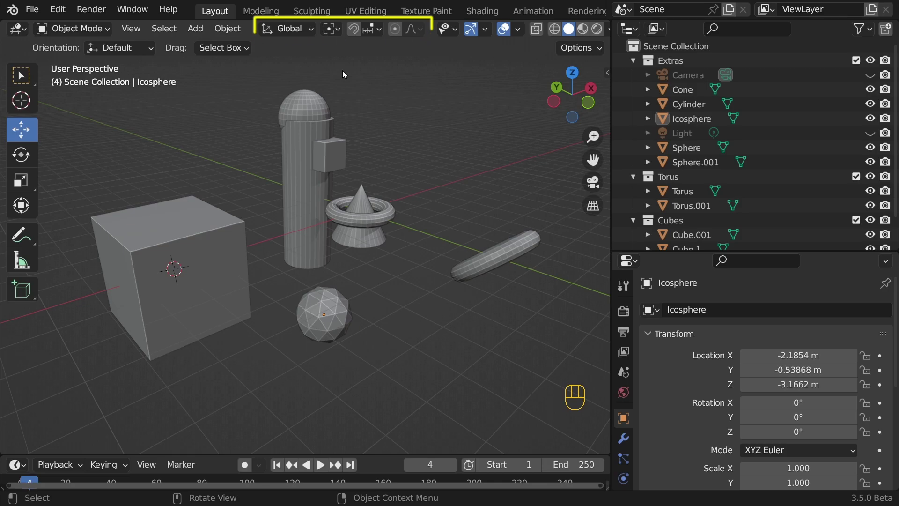
Hide Cube 2, the icosphere, the cone and both tori together.
middle_click_drag(344, 75, 313, 108)
middle_click_drag(355, 126, 397, 154, "shift")
left_click(192, 307)
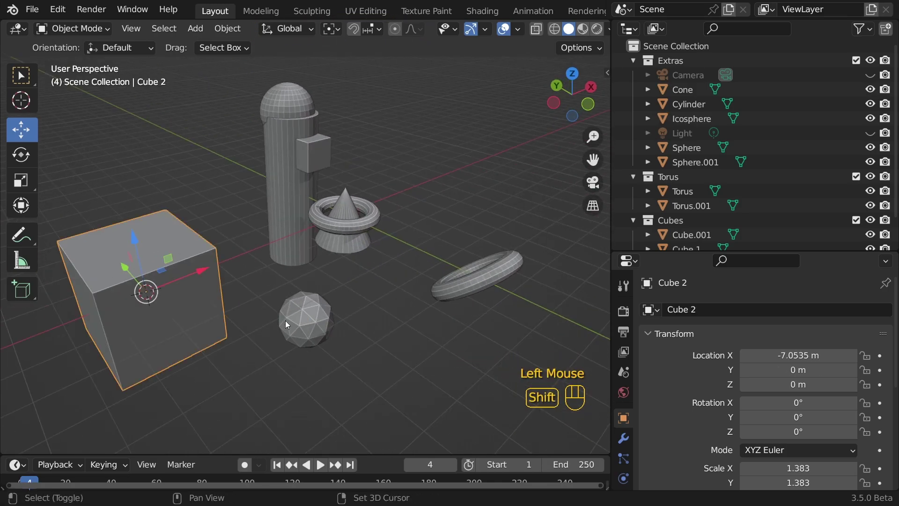
left_click(287, 324, "shift")
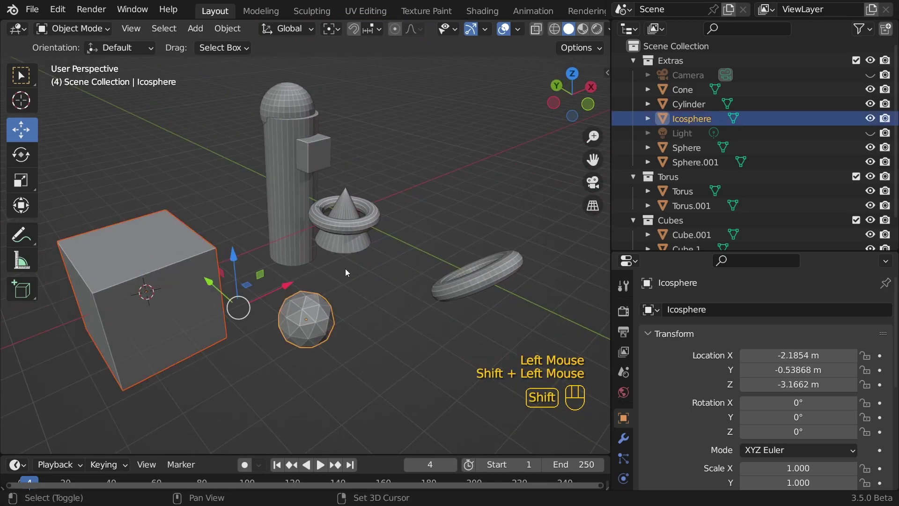
left_click(349, 234, "shift")
left_click(351, 244, "shift")
left_click(461, 296, "shift")
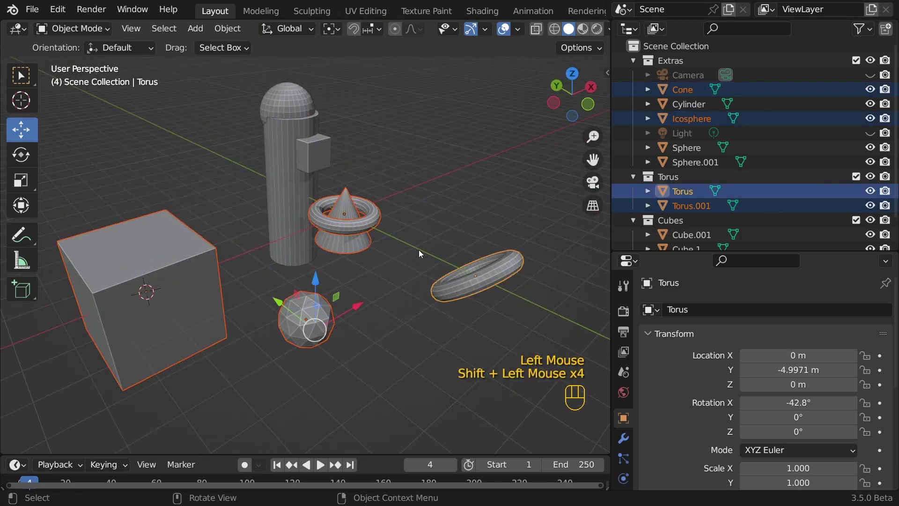
key("h")
Hide Cube 1, Sphere.001, the sphere capping the cylinder and the small Cube.001 so only the cylinder stays shown.
left_click(150, 286)
key("g")
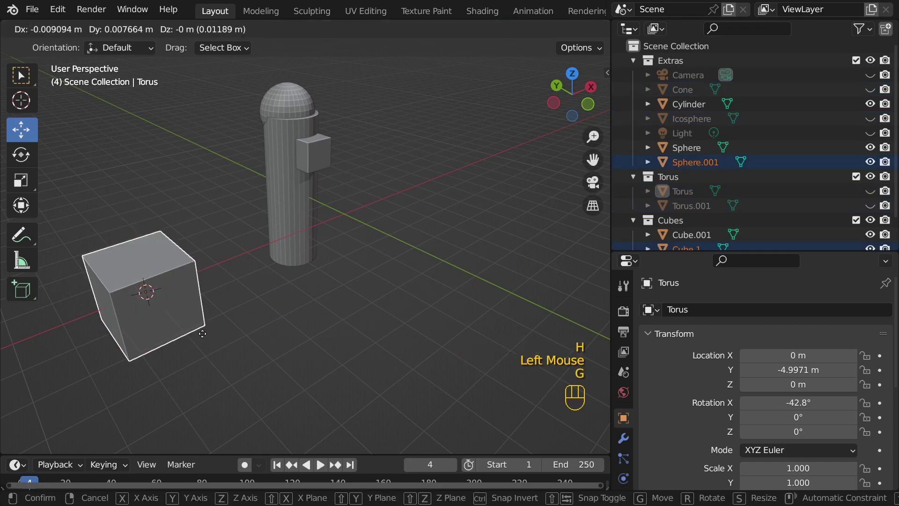
key("h")
left_click(287, 101)
left_click(313, 152, "shift")
key("h")
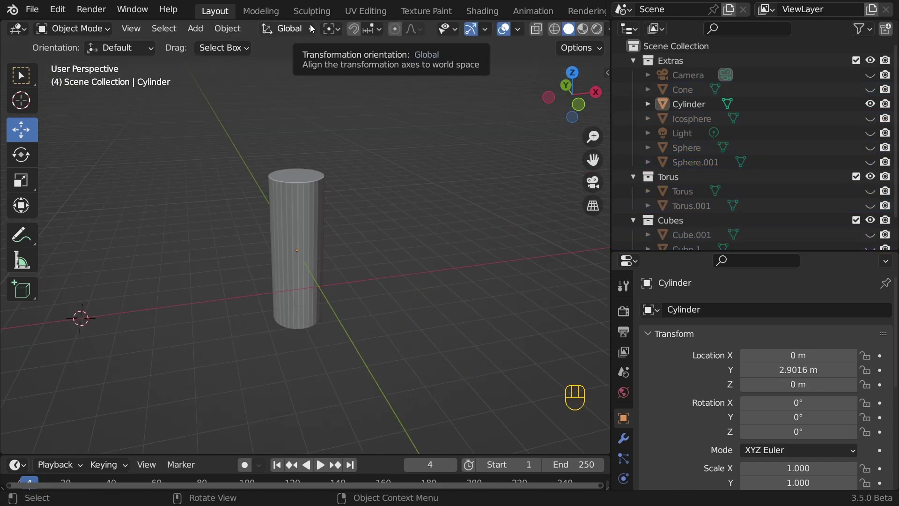
Check the cylinder against the global axes in front view, then set the transform orientation to Local.
left_click(312, 29)
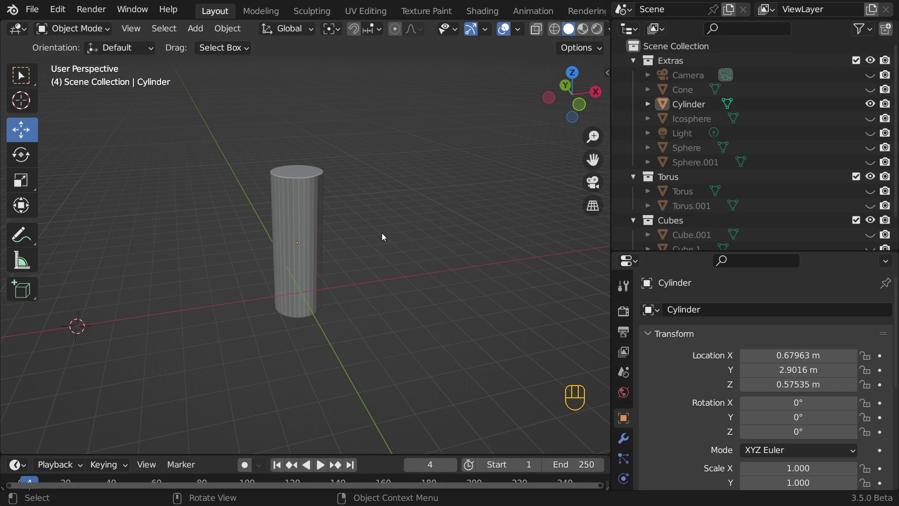
key("grave")
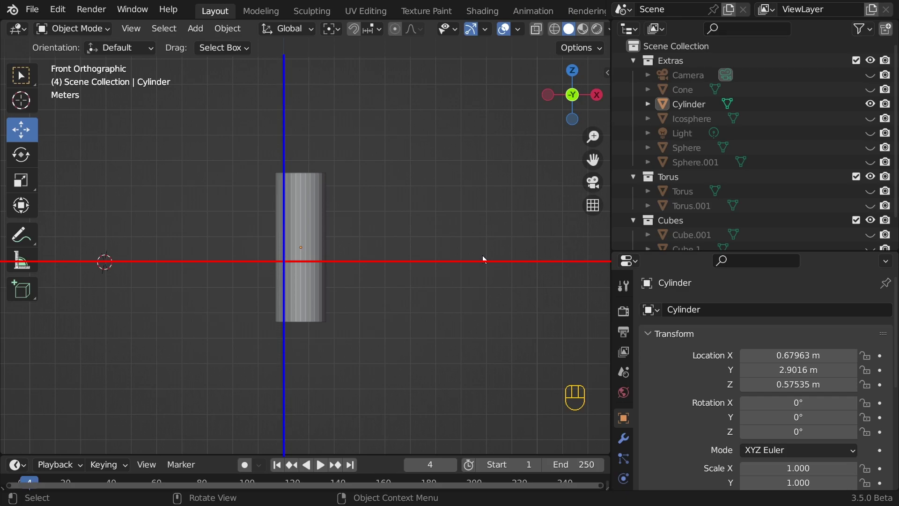
middle_click_drag(346, 226, 300, 178)
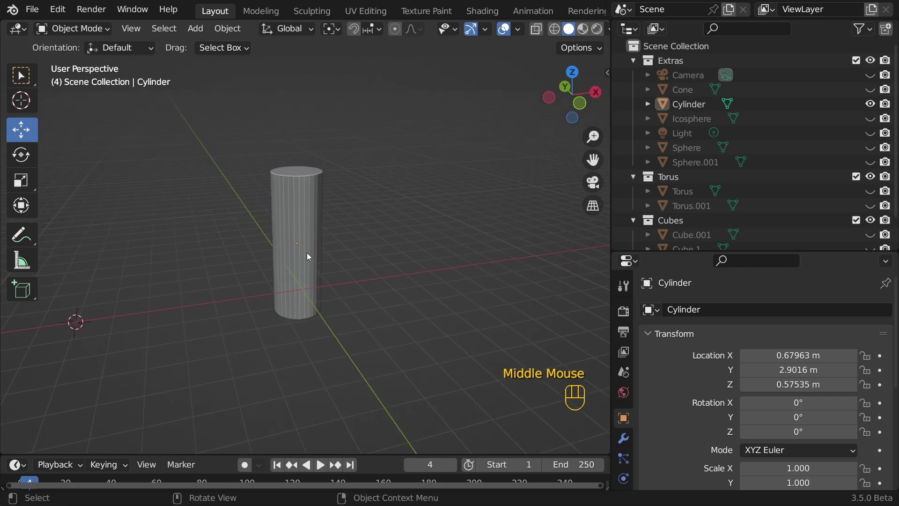
left_click(286, 28)
left_click(283, 88)
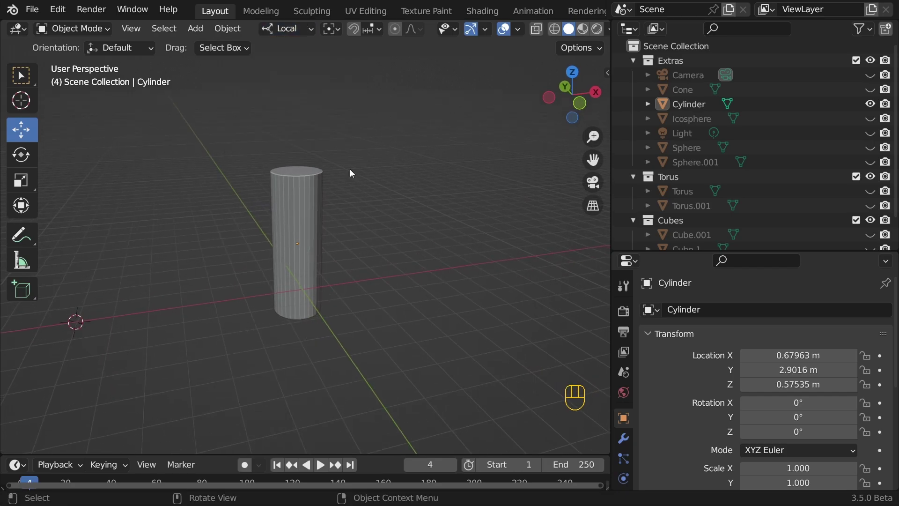
Move the cylinder along its local axes to about X 2.6 m, Y 4.0 m and Z 1.7 m.
left_click(313, 189)
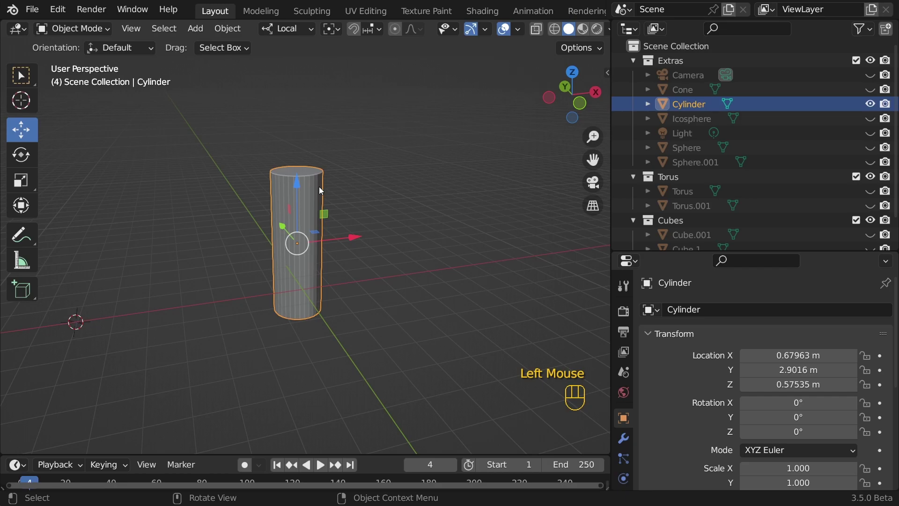
mouse_move(371, 190)
middle_mouse_down()
mouse_move(382, 219)
mouse_move(363, 205)
middle_mouse_up()
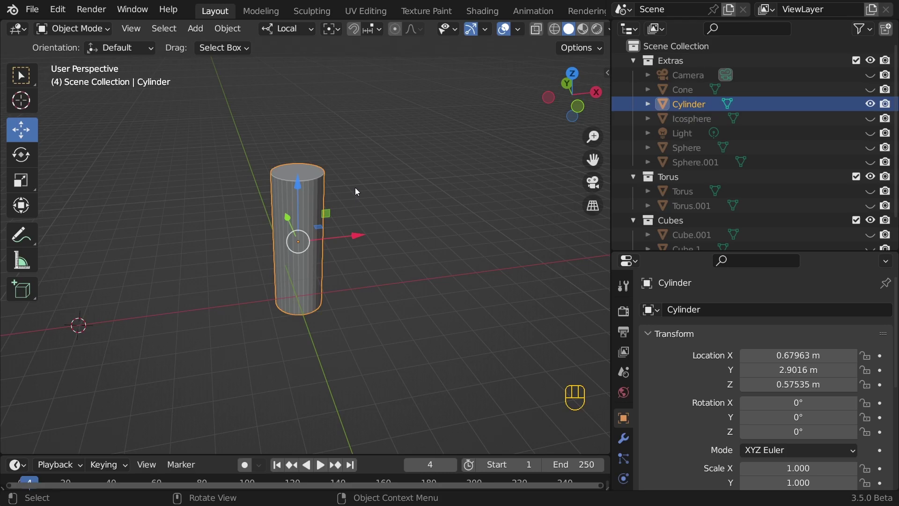
middle_click_drag(337, 190, 359, 244)
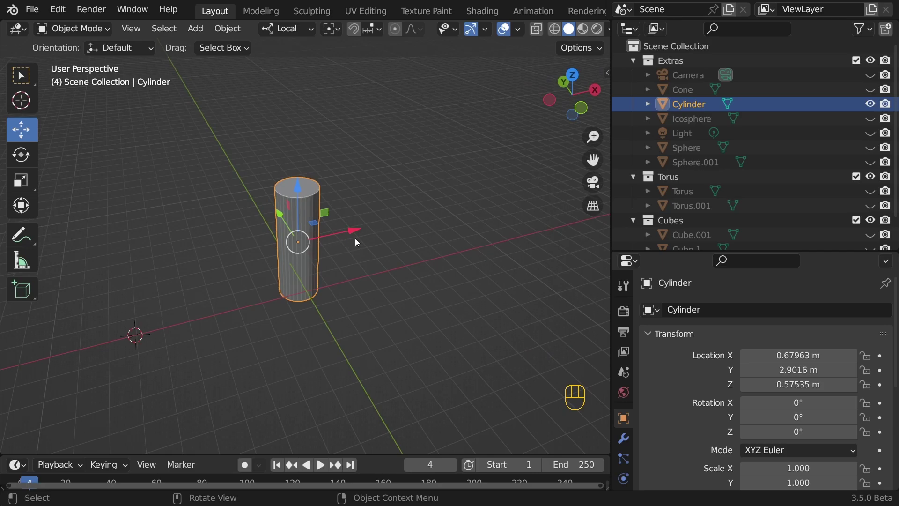
key("ctrl+z")
left_click_drag(303, 246, 339, 238)
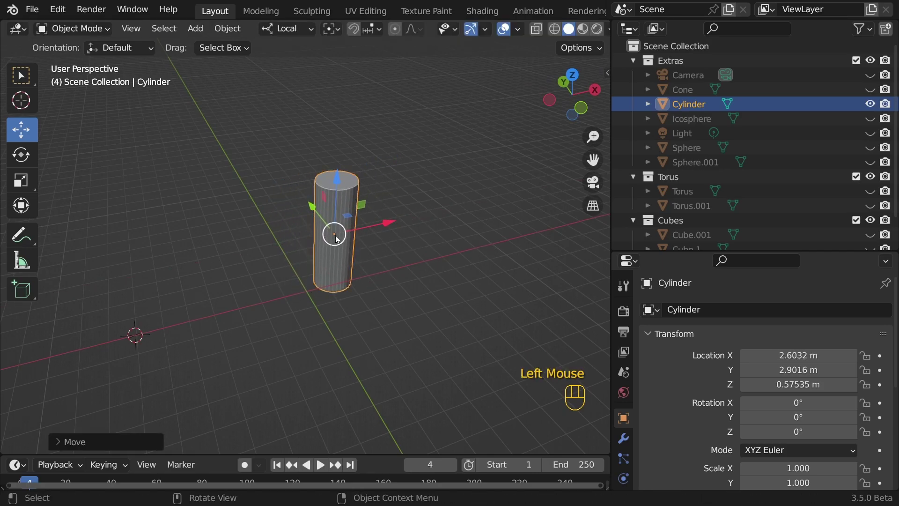
middle_click_drag(261, 226, 309, 227)
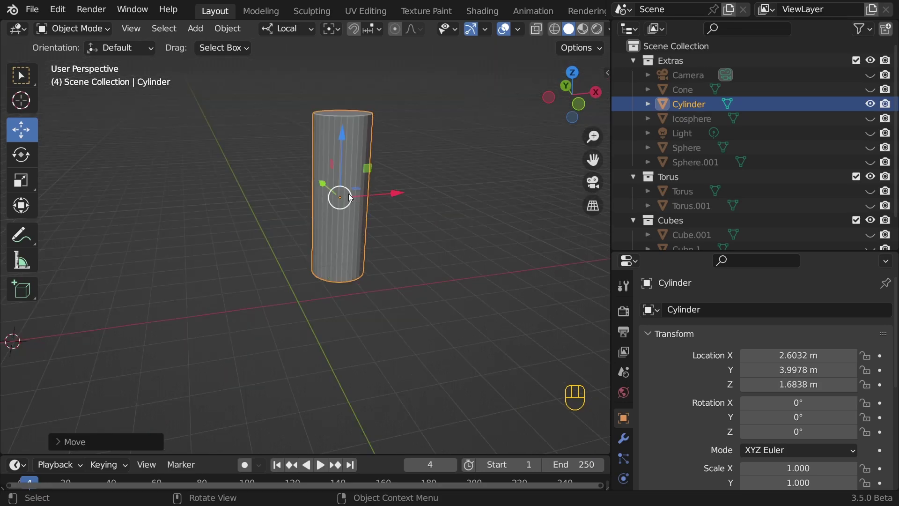
Rotate the cylinder about 38° around the Y axis in front orthographic view.
key("grave")
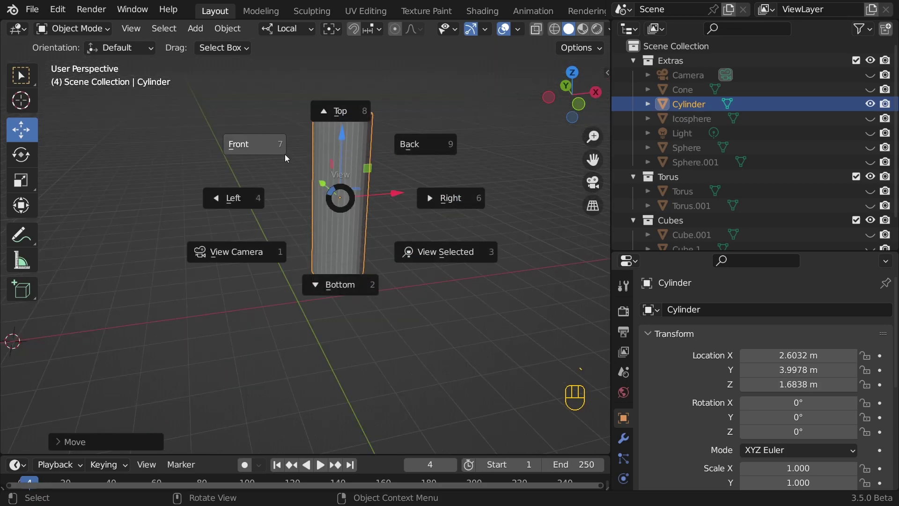
left_click(285, 153)
left_click(273, 226)
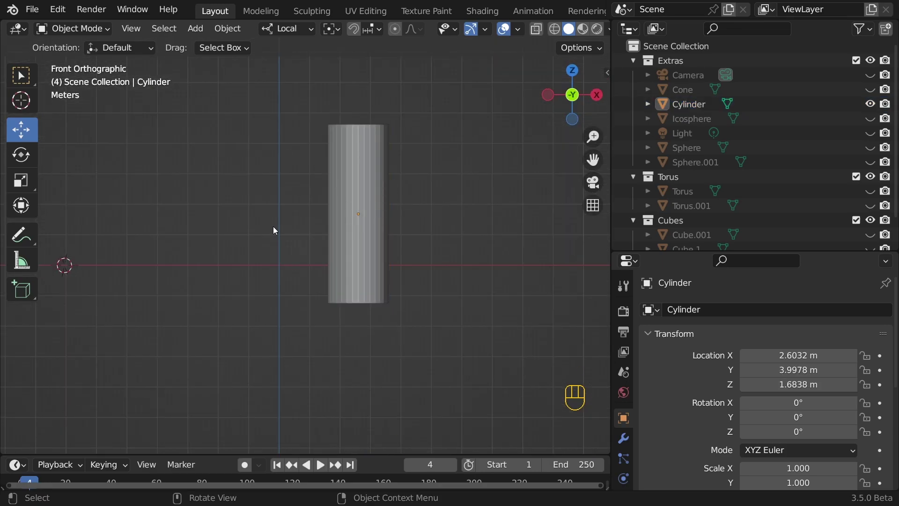
left_click(367, 205)
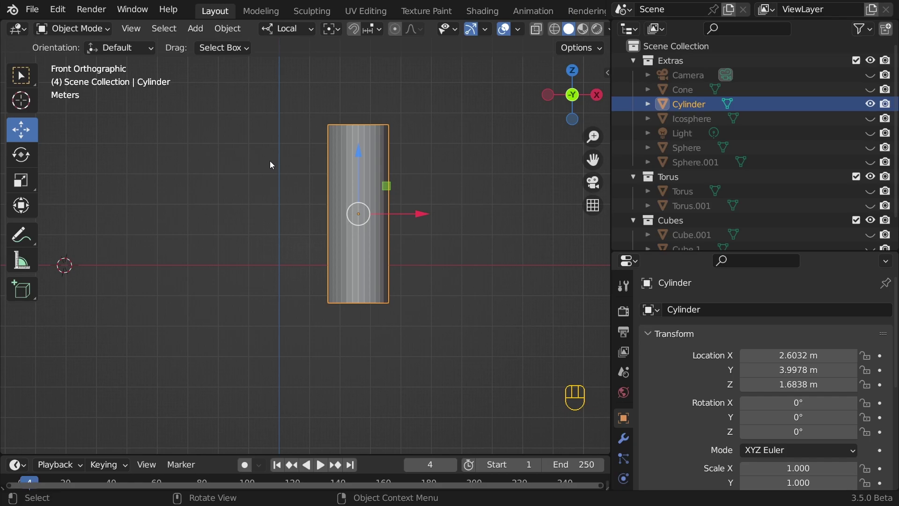
left_click(29, 154)
mouse_move(307, 189)
left_mouse_down()
mouse_move(317, 173)
mouse_move(321, 186)
left_mouse_up()
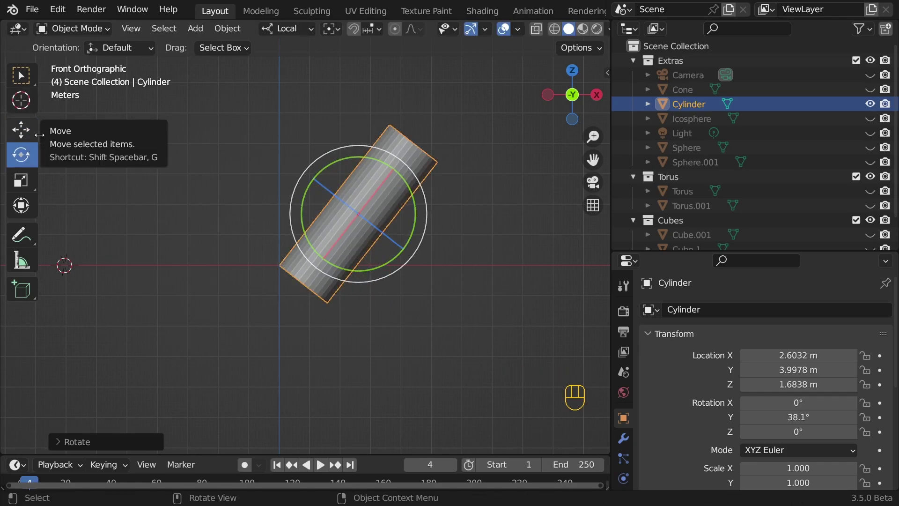
Activate the Move tool for the tilted cylinder and set the transform orientation to Global.
left_click(21, 130)
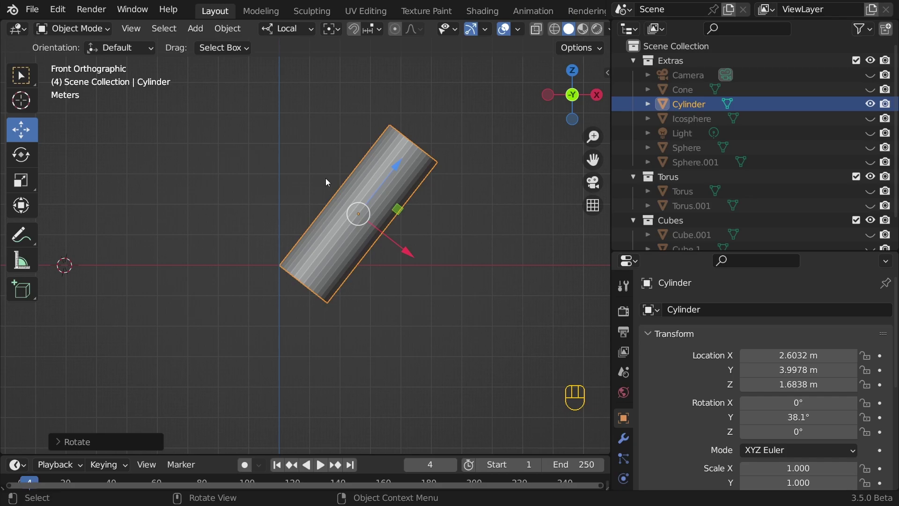
middle_click_drag(374, 176, 373, 224)
scroll(382, 206, "down", 1)
scroll(370, 208, "down", 1)
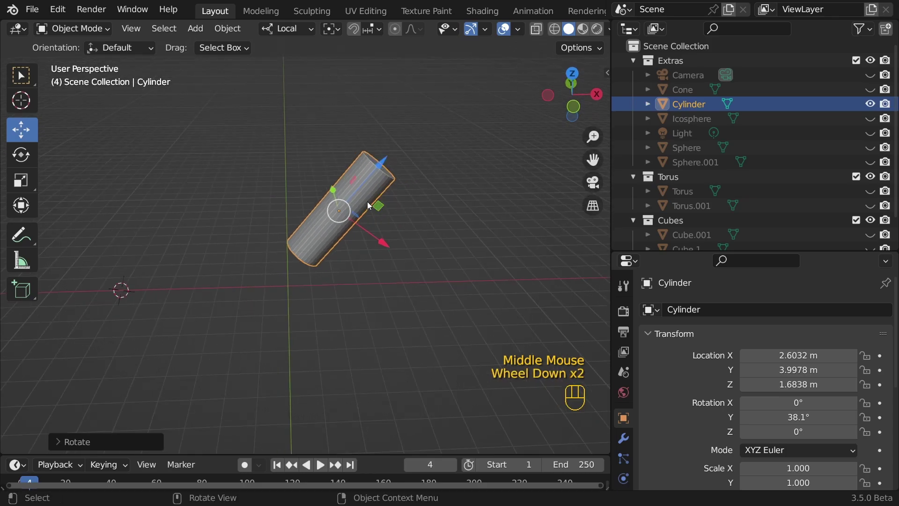
scroll(365, 209, "up", 1)
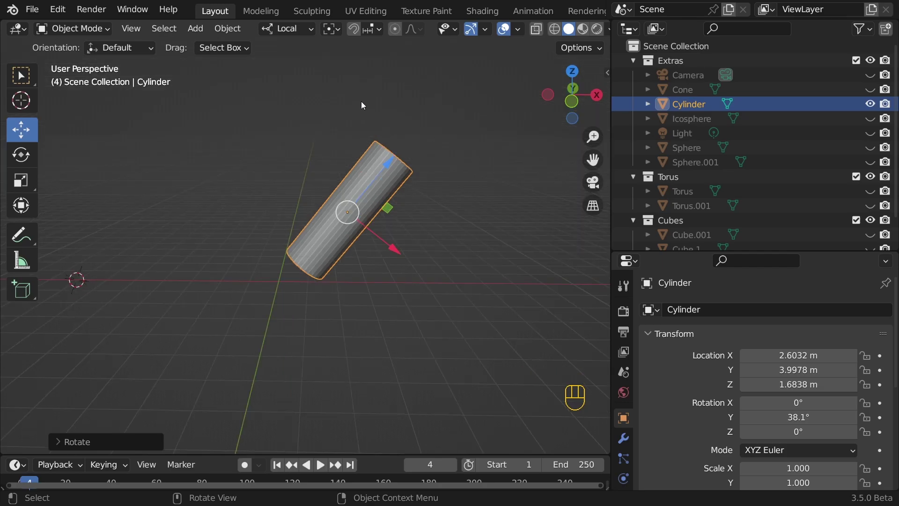
left_click(299, 27)
left_click(271, 74)
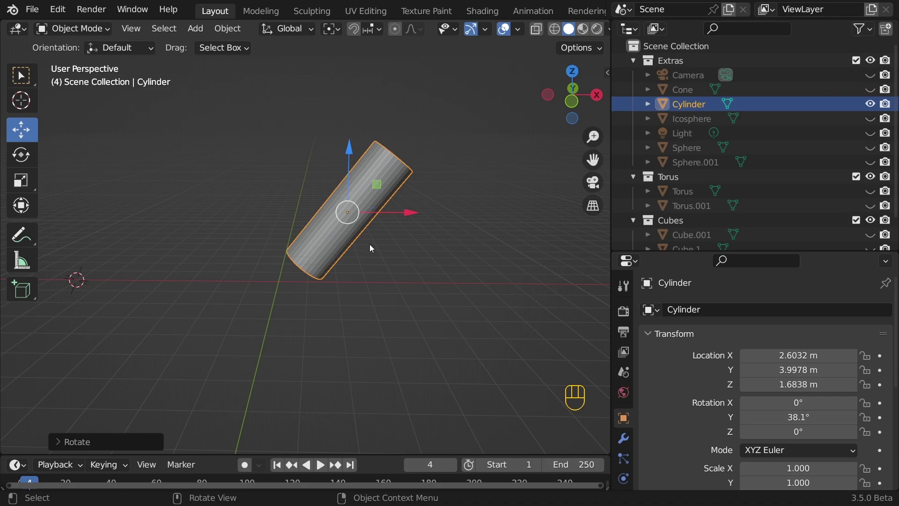
Move the tilted cylinder along the global Z axis to about Z 2.6 m, finishing in front view.
left_click_drag(352, 159, 331, 68)
scroll(356, 141, "down", 3)
middle_click_drag(370, 194, 361, 186)
key("grave")
left_click(315, 135)
left_click_drag(319, 118, 318, 151)
scroll(377, 169, "up", 2)
middle_click_drag(378, 168, 375, 209, "shift")
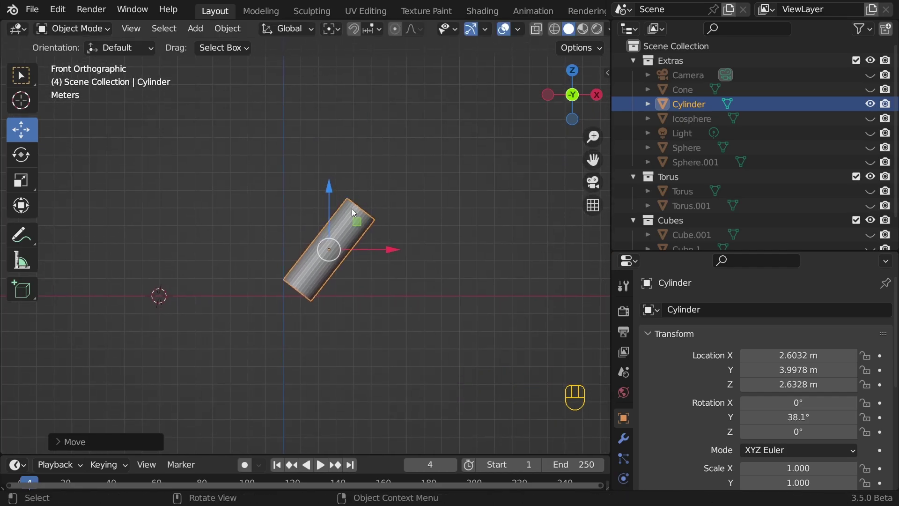
Set the transform orientation to Local and slide the cylinder along its local Z axis to about X 2.5 m, Z 2.5 m.
left_click(287, 29)
left_click(254, 88)
left_click_drag(368, 204, 353, 193)
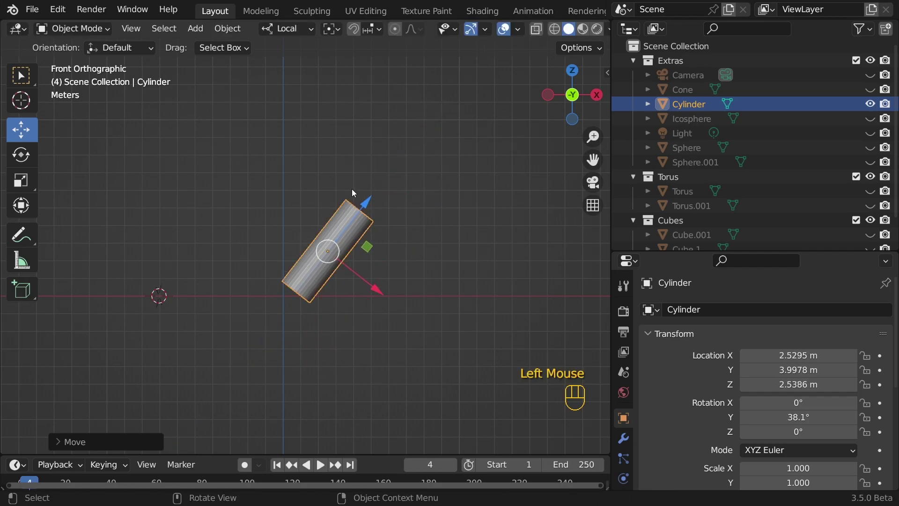
middle_click_drag(352, 189, 346, 220)
left_click(286, 28)
left_click(314, 92)
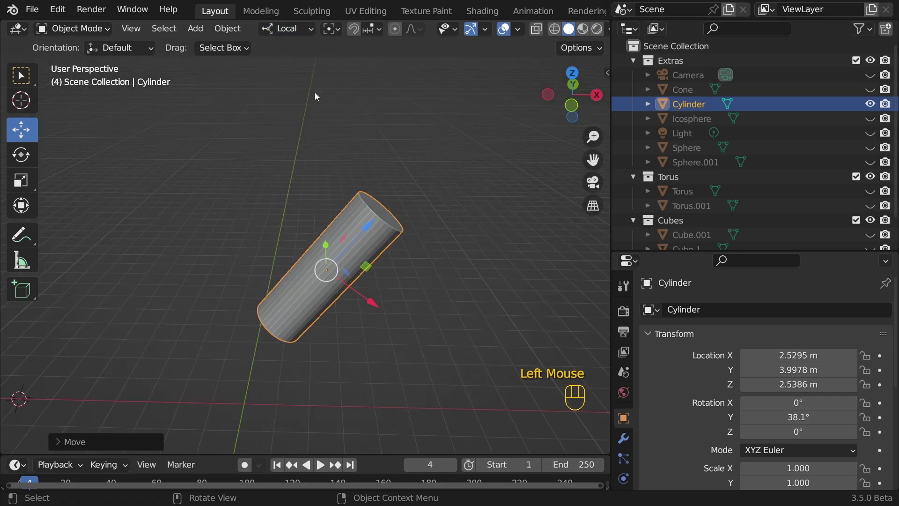
Set the transform orientation to Global and activate the Scale tool for the tilted cylinder.
left_click(300, 29)
left_click(256, 75)
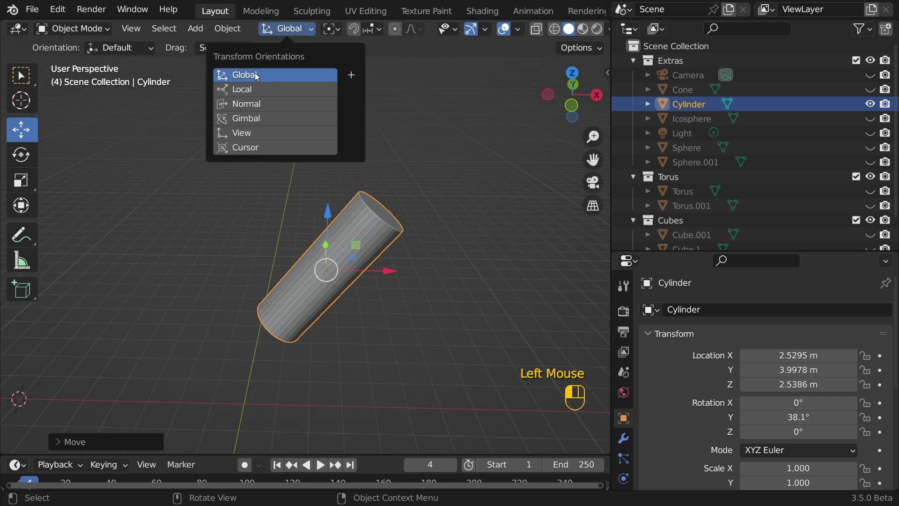
left_click(21, 179)
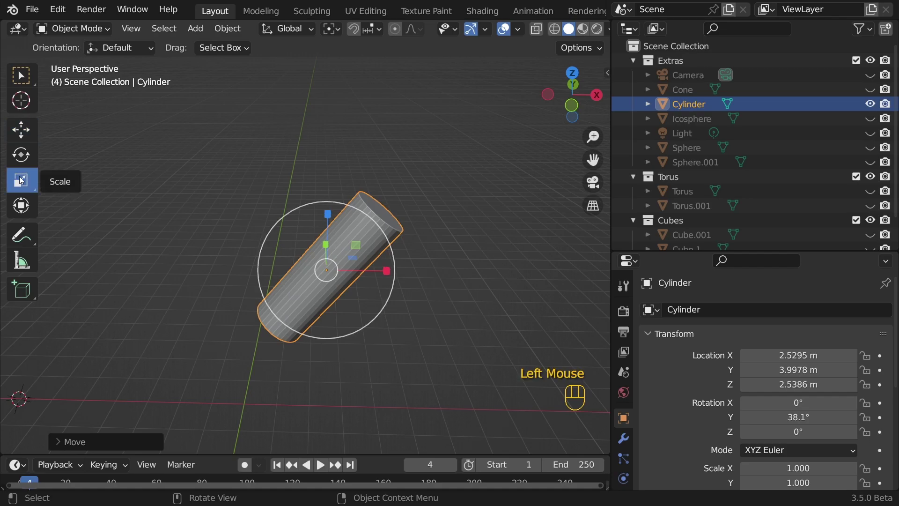
middle_click_drag(323, 275, 397, 203)
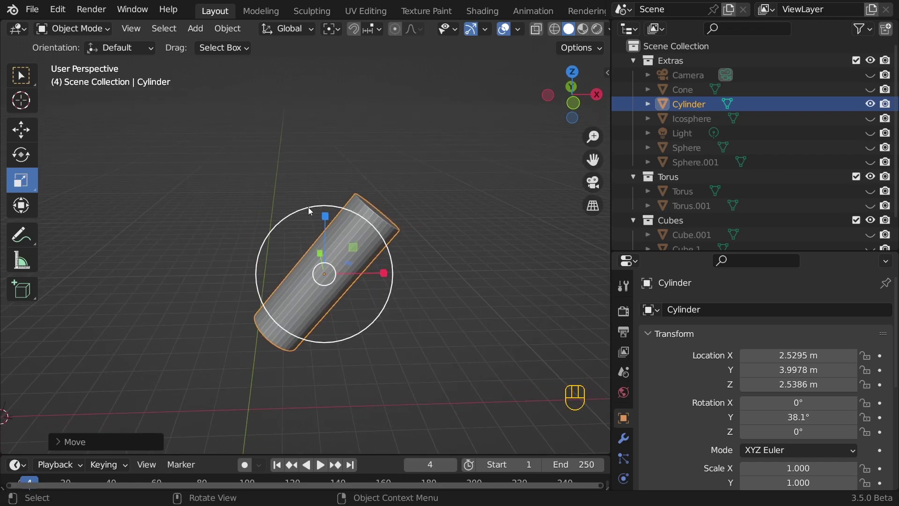
Try scaling the tilted cylinder in the Global orientation and undo the scaling.
left_click_drag(322, 269, 333, 279)
key("ctrl+z")
middle_click_drag(333, 279, 343, 230)
left_click_drag(344, 229, 346, 263)
scroll(345, 262, "up", 3)
middle_click_drag(346, 263, 365, 262)
middle_click_drag(366, 262, 400, 241)
scroll(367, 255, "down", 1)
key("ctrl+z")
key("ctrl+z")
scroll(395, 247, "down", 1)
key("ctrl+z")
key("ctrl+z")
middle_click_drag(400, 240, 407, 230)
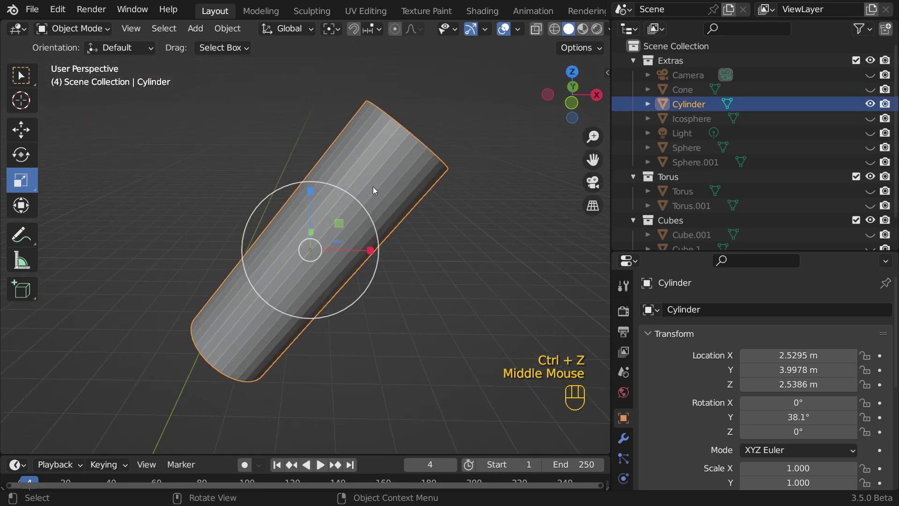
Set the transform orientation to Local, flatten the cylinder along its local Z axis into a thin disc, and deselect it.
left_click(295, 29)
left_click(253, 91)
left_click_drag(351, 206, 328, 241)
left_click_drag(350, 205, 317, 242)
left_click(422, 205)
middle_click_drag(375, 227, 353, 242)
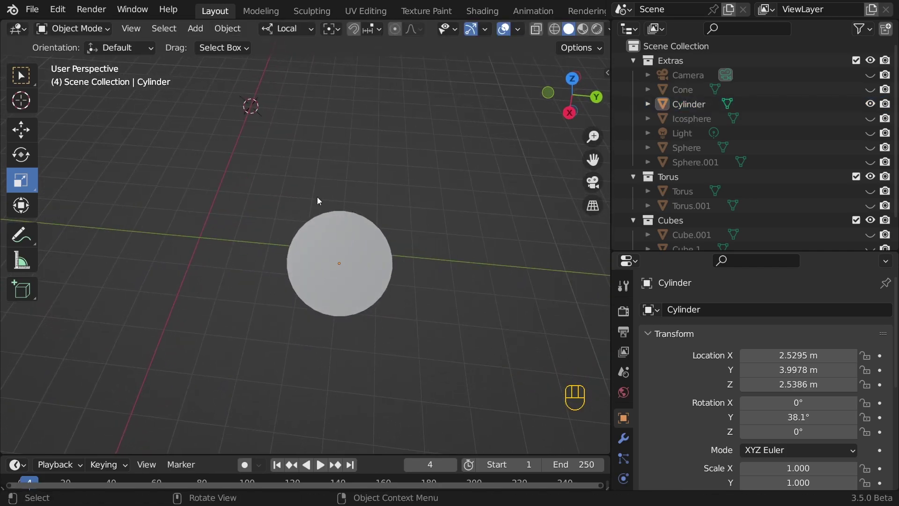
scroll(328, 298, "up", 3)
middle_click_drag(315, 281, 374, 229)
scroll(434, 241, "down", 2)
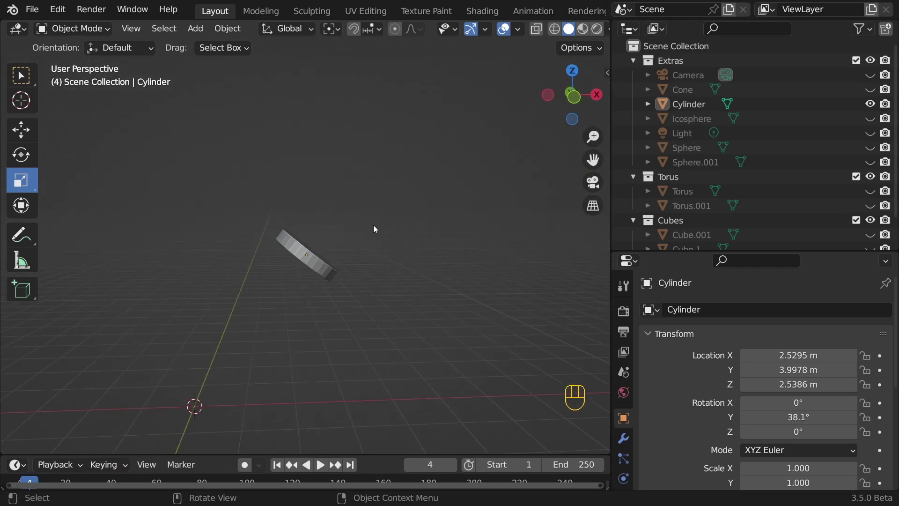
Switch the transform orientation to Local and back to Global, and select the flattened cylinder.
key("comma")
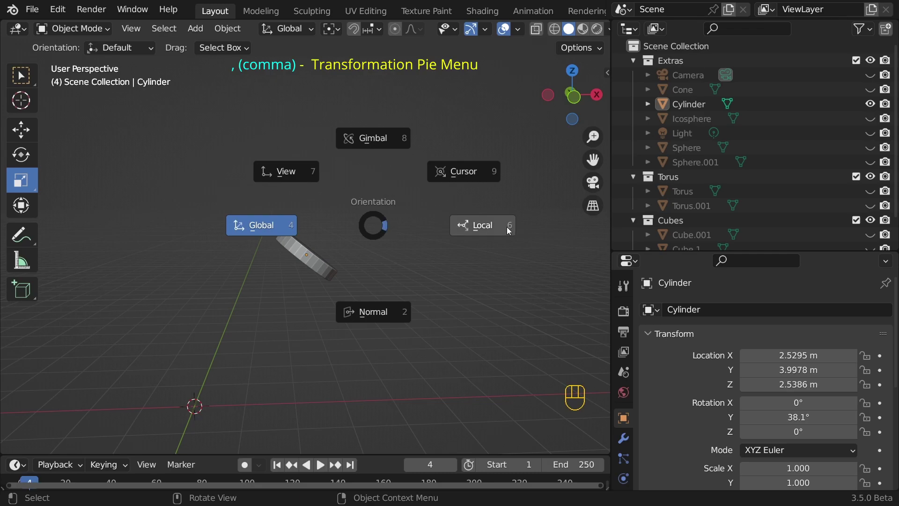
left_click(509, 230)
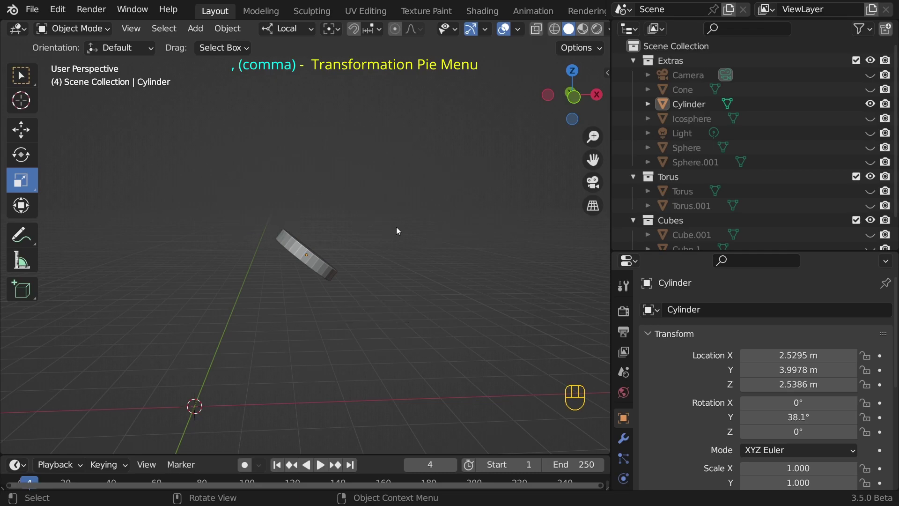
key("comma")
left_click(325, 226)
left_click(326, 229)
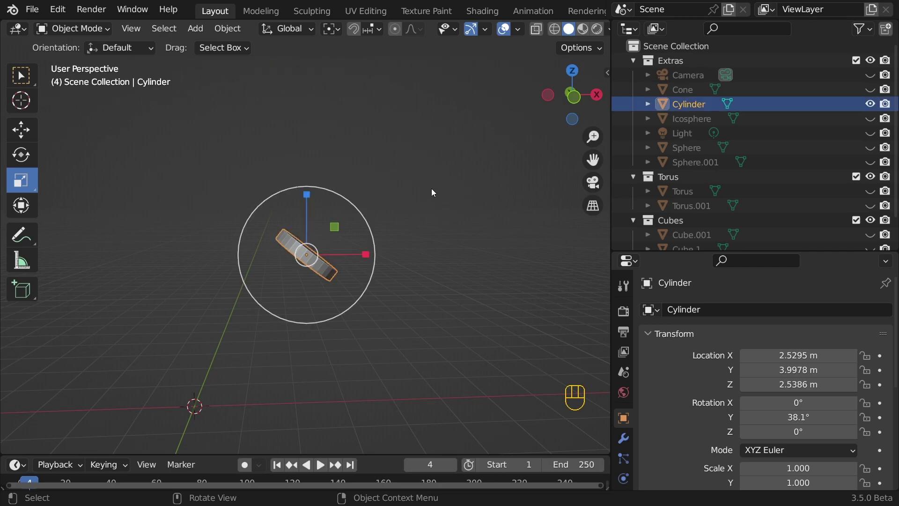
Activate the Select Box tool and scale the flattened cylinder along its local Z axis by about 6.9.
key("w")
middle_click_drag(425, 226, 383, 231)
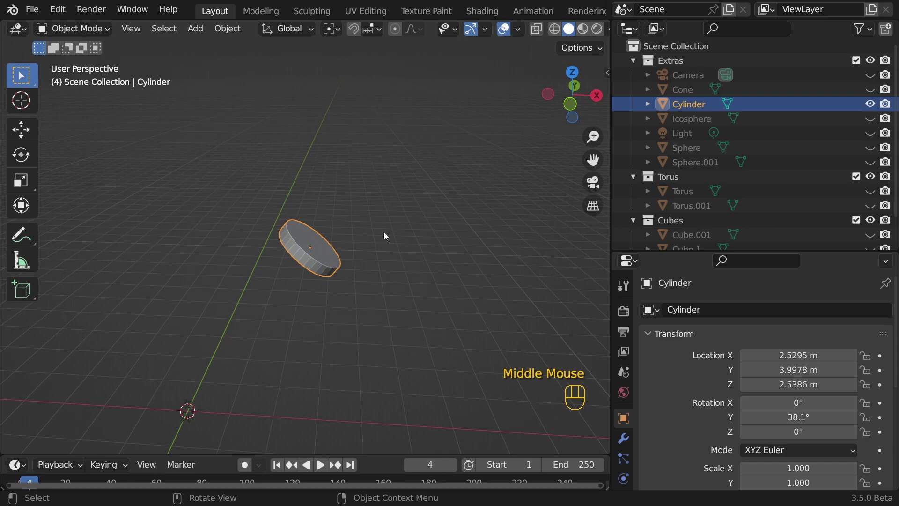
key("s")
key("z")
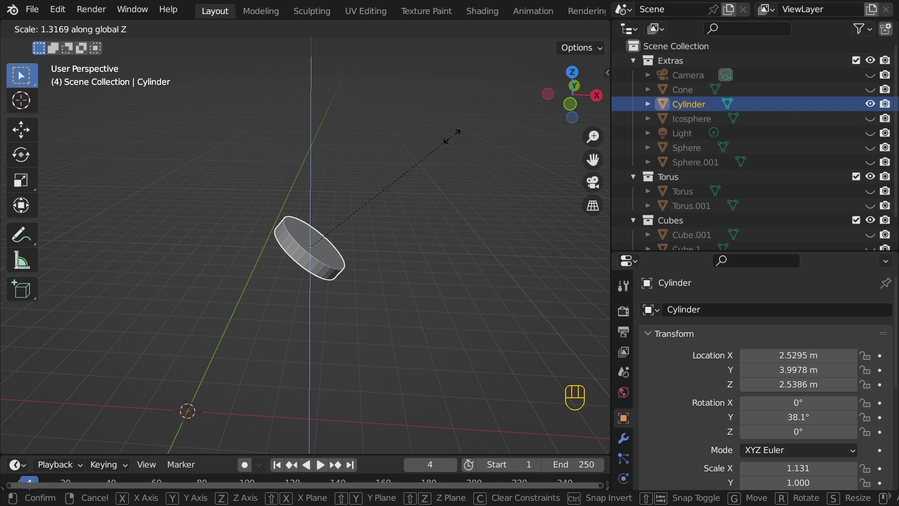
key("z")
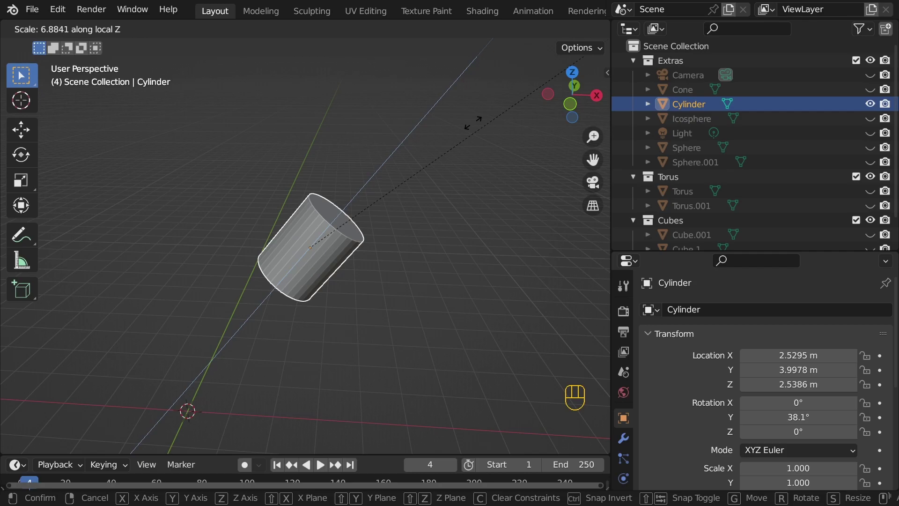
left_click(473, 123)
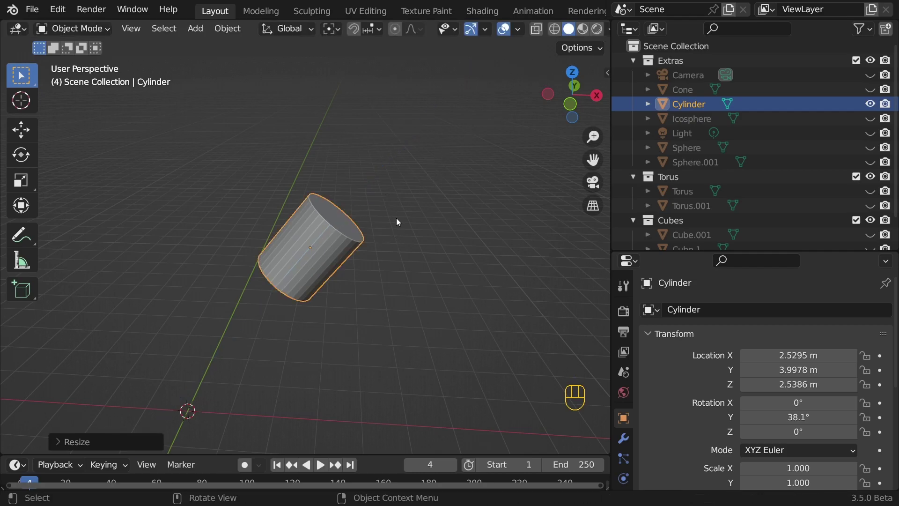
Move the cylinder along the global Z axis, switching the constraint to its local Z axis before confirming the move.
key("g")
key("z")
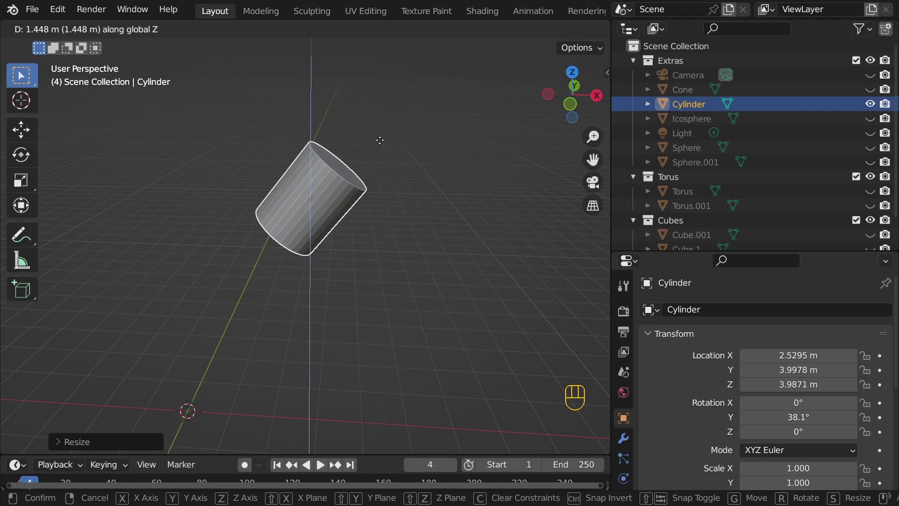
key("z")
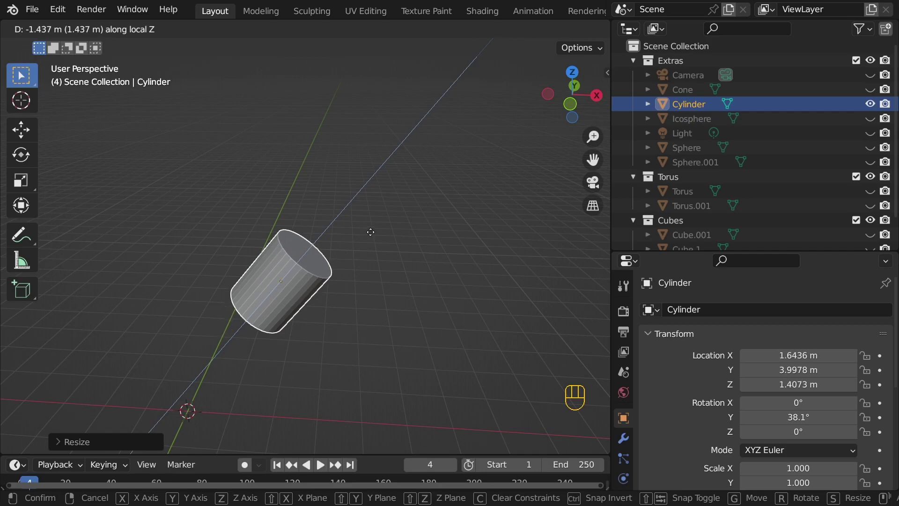
left_click(306, 229)
Clear the cylinder's location and rotation so that it stands upright.
key("alt+g")
key("alt+r")
middle_click_drag(308, 281, 327, 272, "shift")
scroll(327, 272, "up", 3)
middle_click_drag(328, 272, 356, 276, "shift")
middle_click_drag(355, 277, 381, 280)
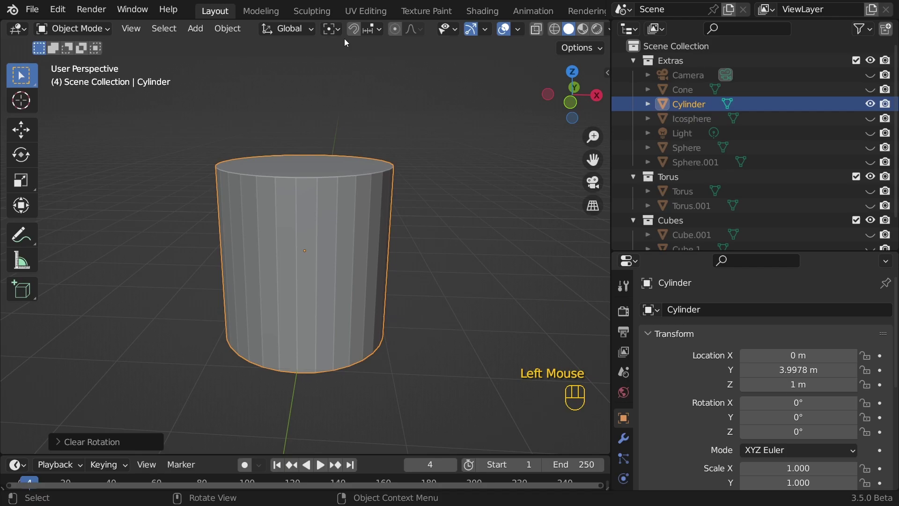
Set the transform pivot point to Median Point and freely rotate the cylinder to about X -5.2°, Y 29.1°, Z -11.1°.
left_click(341, 30)
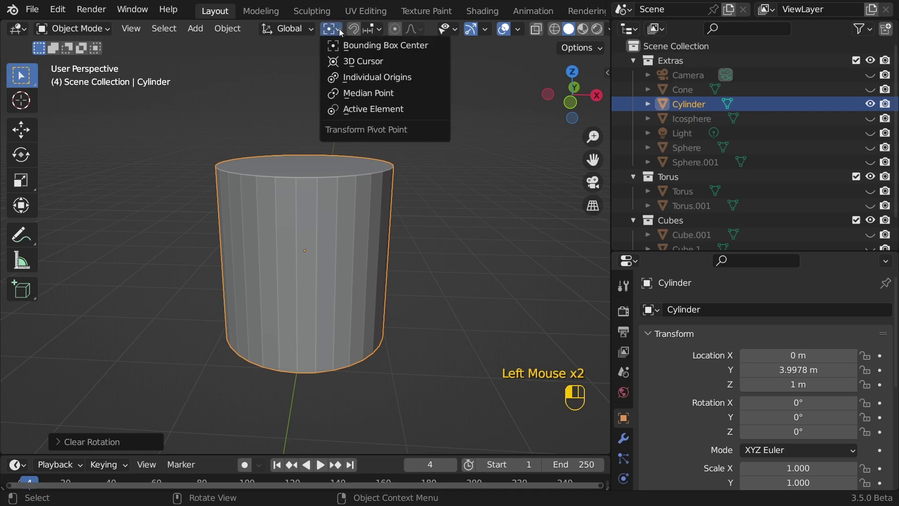
left_click(380, 94)
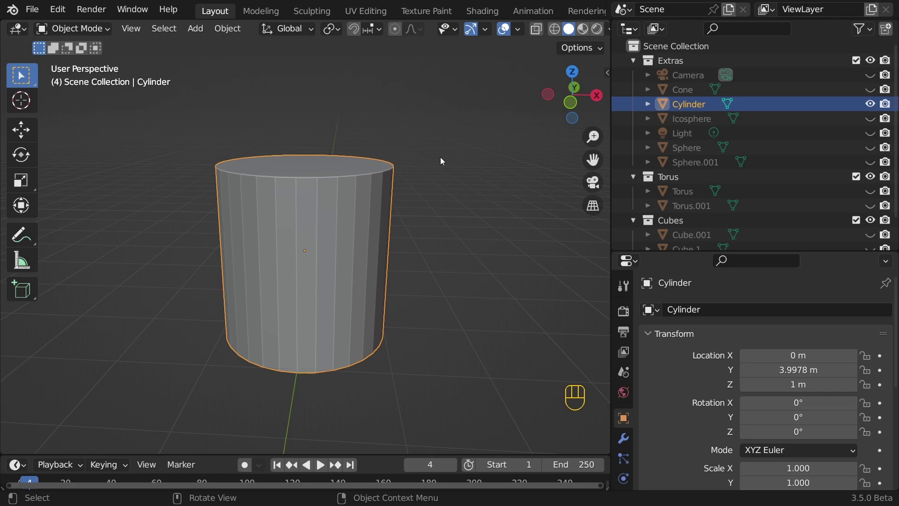
key("r")
left_click(469, 242)
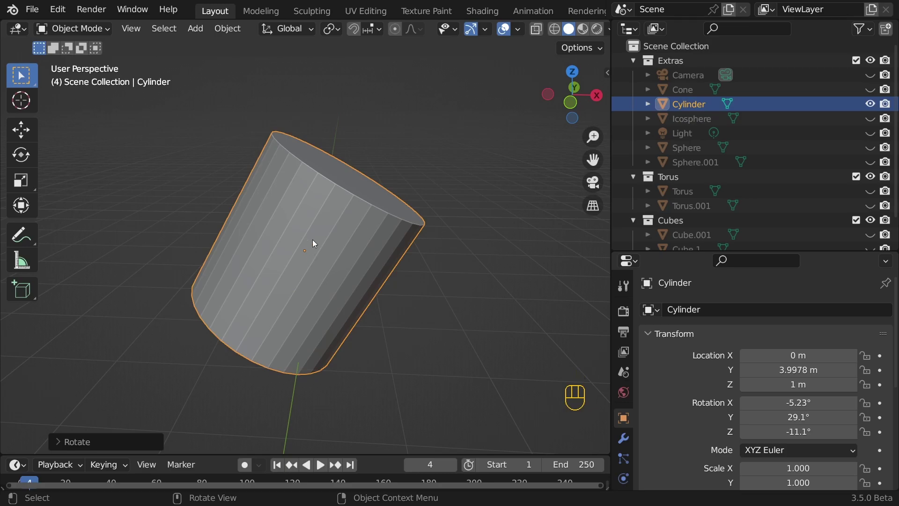
Cycle through the Select, Move, Rotate and Scale tools, finishing on Move, and clear the cylinder's rotation.
left_click(21, 74)
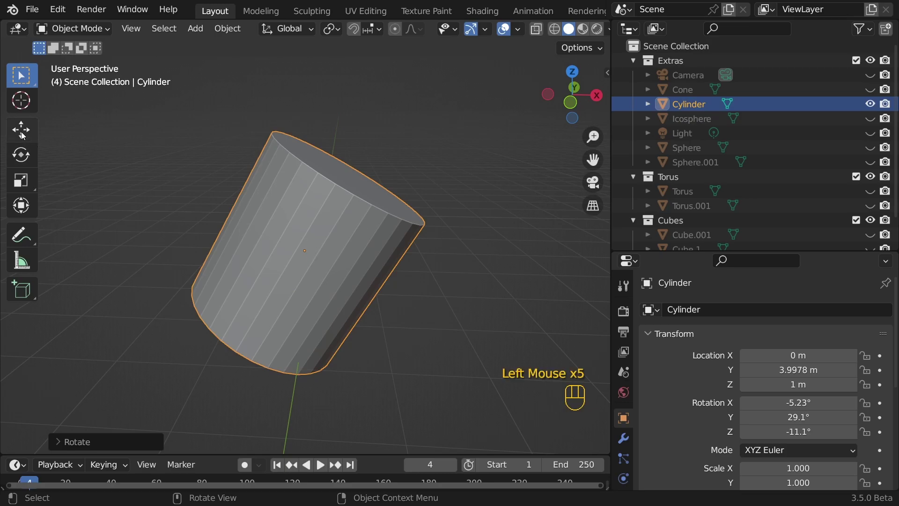
left_click(20, 130)
left_click(20, 154)
left_click(21, 178)
left_click(20, 154)
left_click(21, 129)
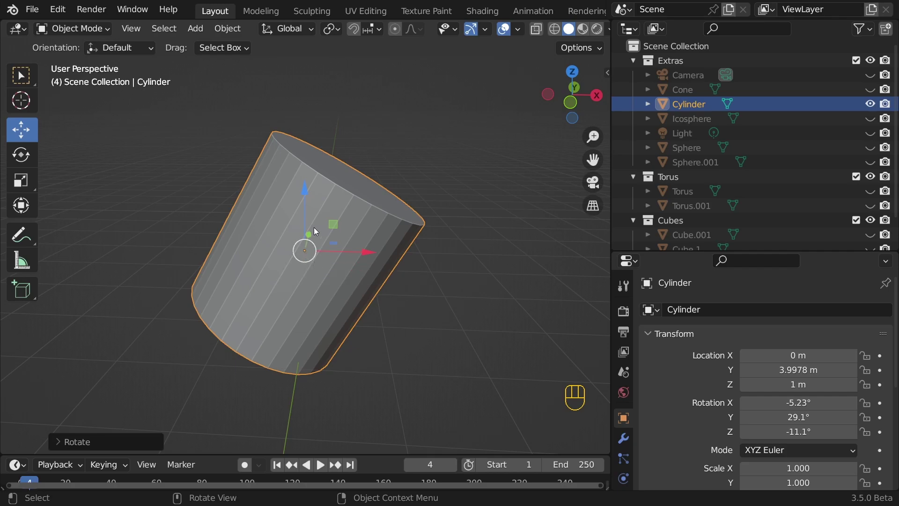
key("alt+r")
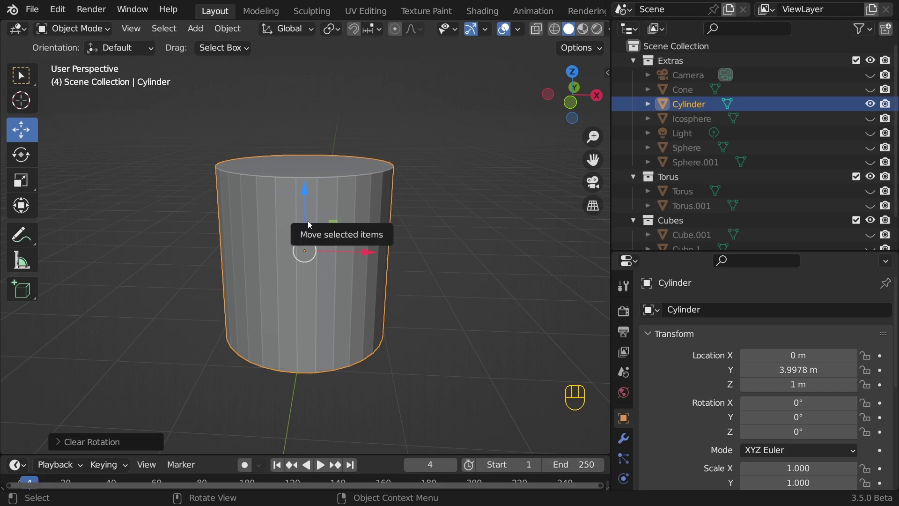
Enable Affect Only Origins, move the cylinder's origin down to about Z -0.81 m, and disable the option again.
left_click(564, 48)
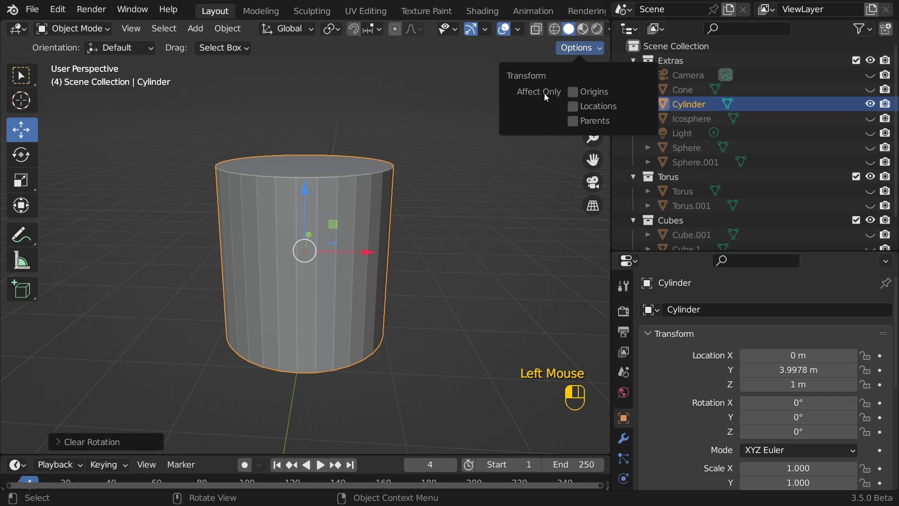
left_click(571, 92)
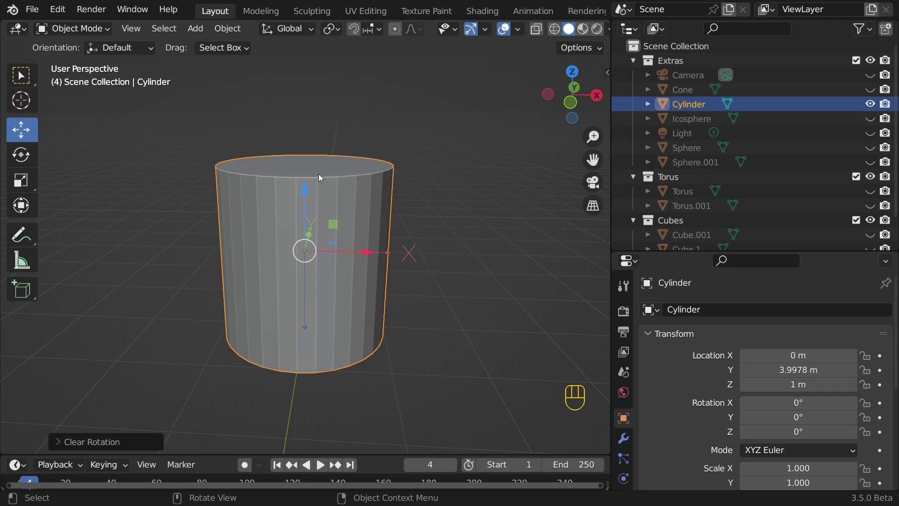
left_click_drag(304, 187, 304, 317)
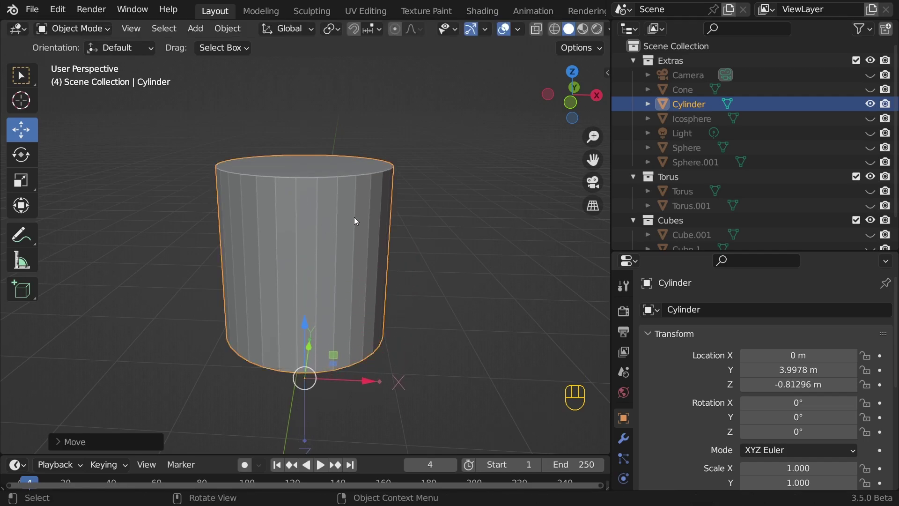
left_click(570, 48)
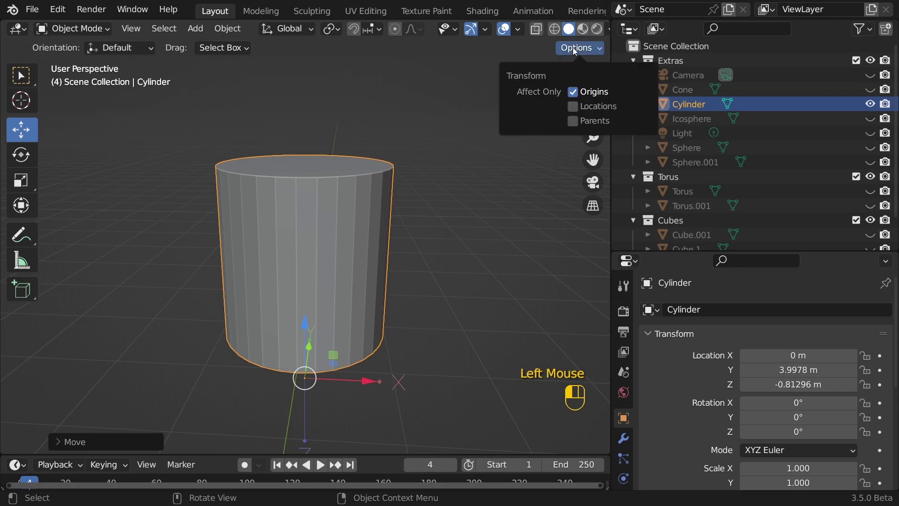
left_click(572, 92)
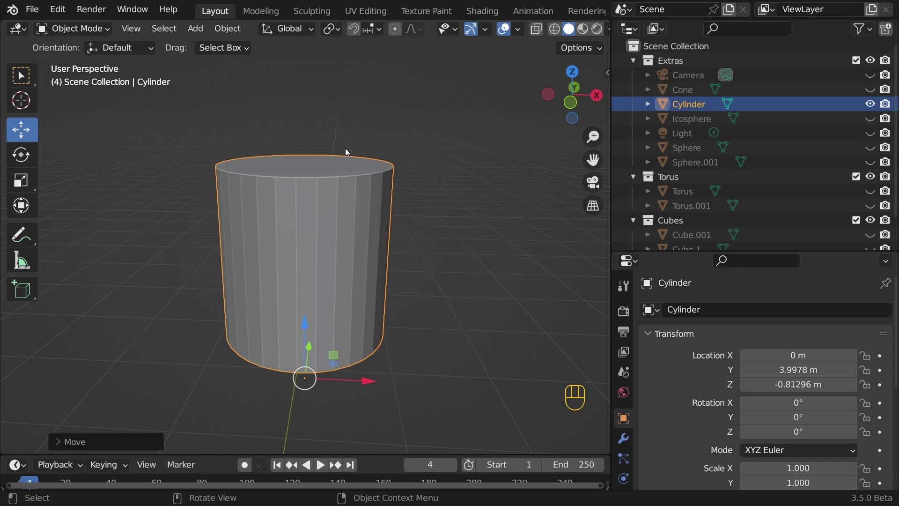
middle_click_drag(318, 384, 312, 361)
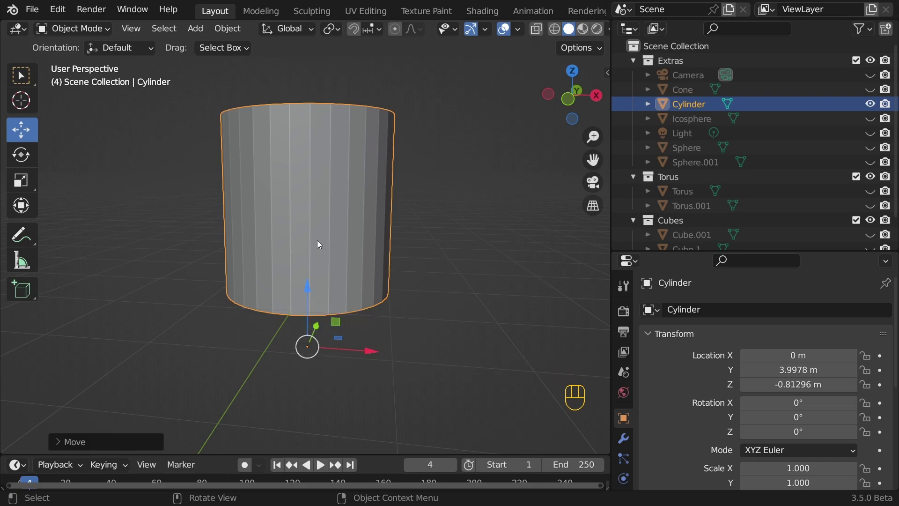
Rotate the cylinder around its lowered origin on the Y axis to about 19°, and back to about -8.4°.
left_click(21, 155)
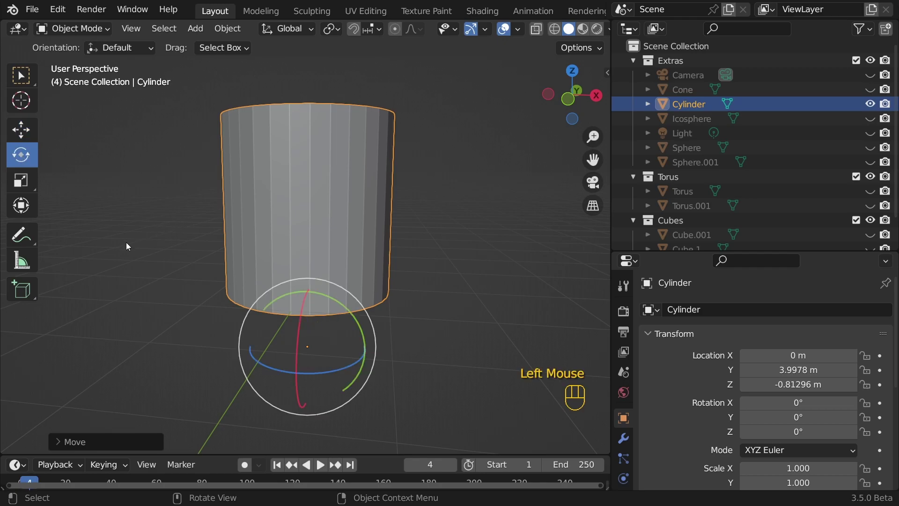
left_click_drag(273, 299, 295, 292)
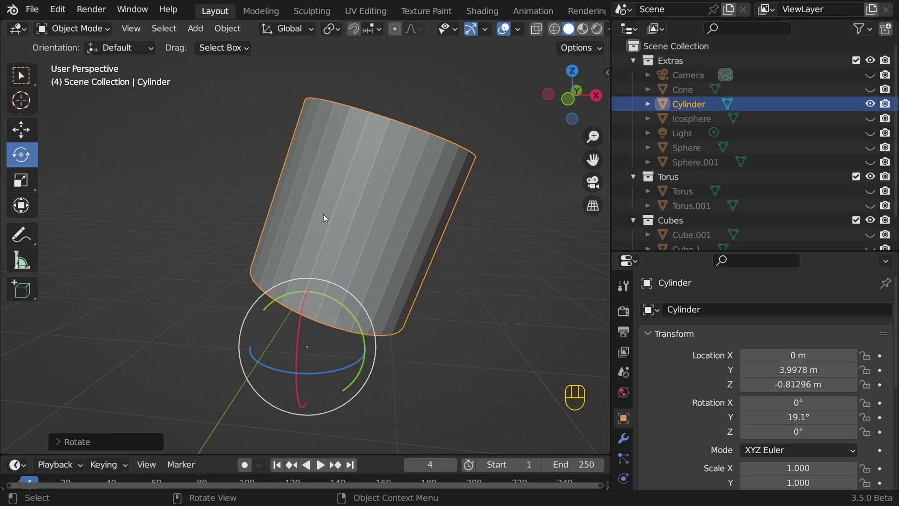
scroll(324, 270, "down", 2)
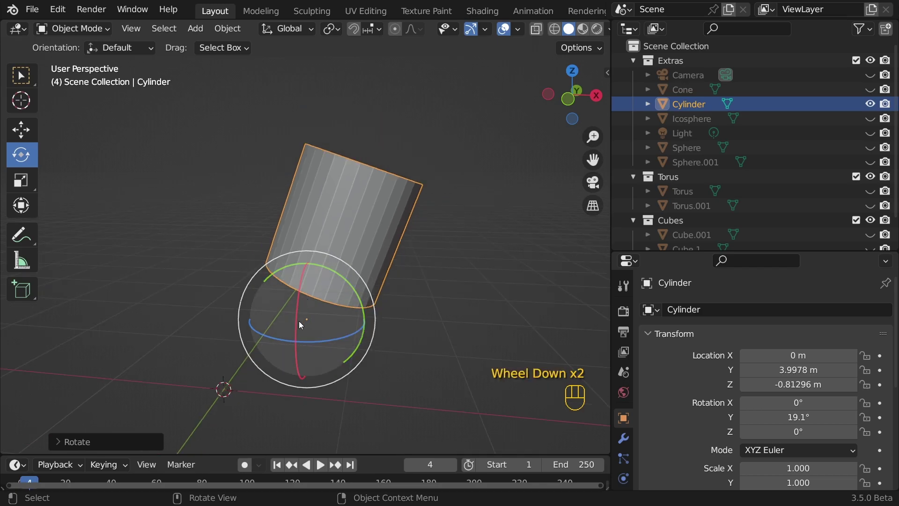
left_click_drag(277, 270, 311, 322)
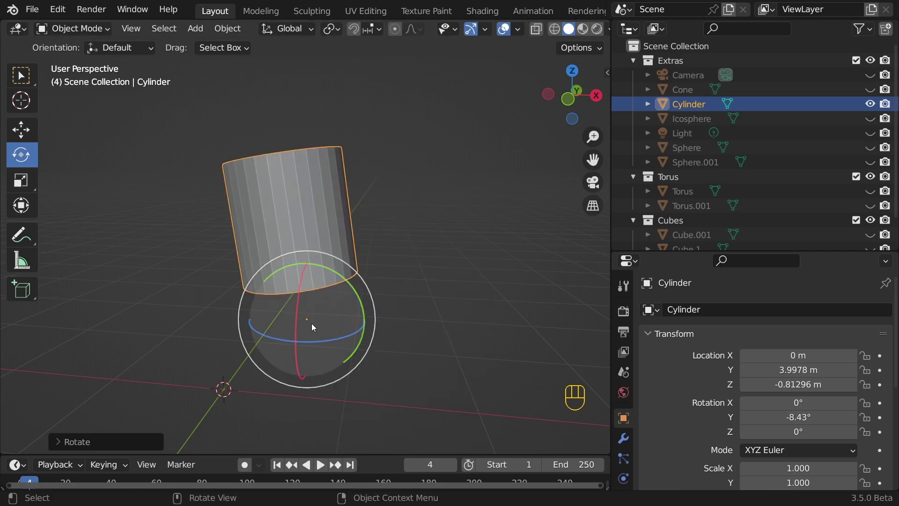
Set the cylinder's origin with Origin to Geometry.
right_click(314, 161)
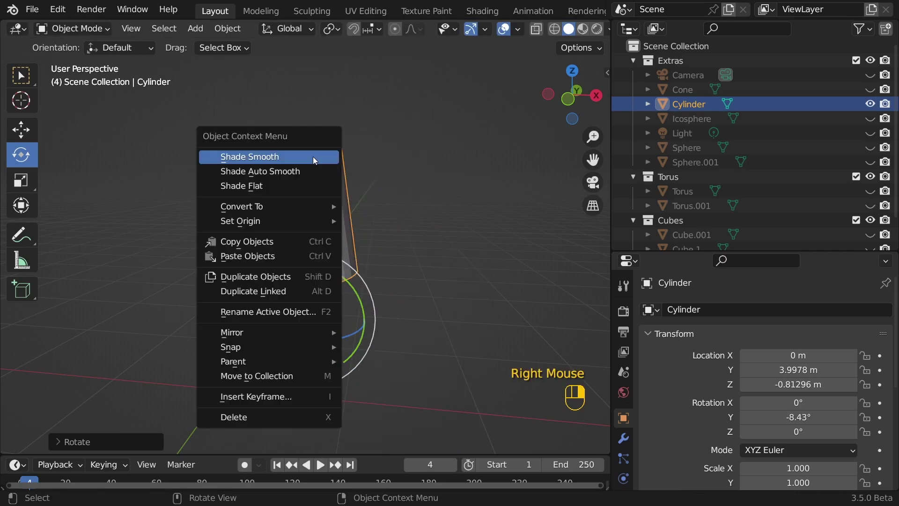
mouse_move(266, 224)
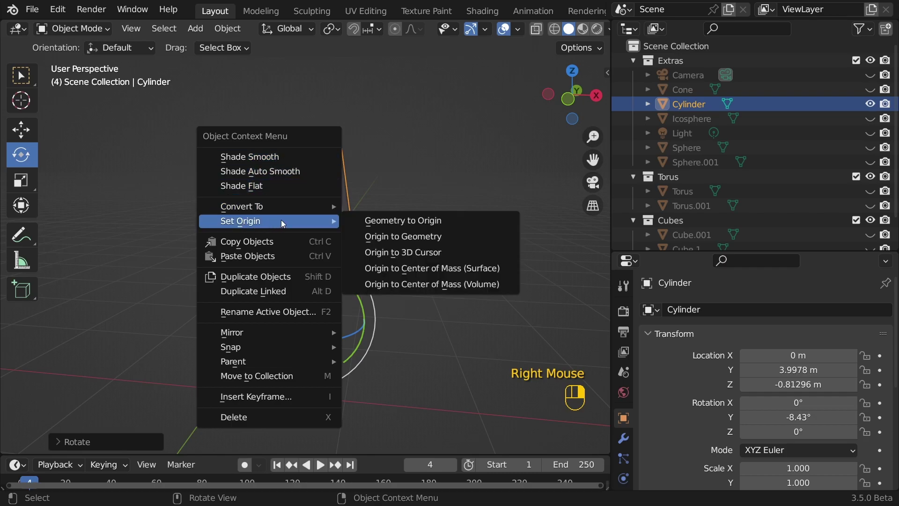
left_click(358, 234)
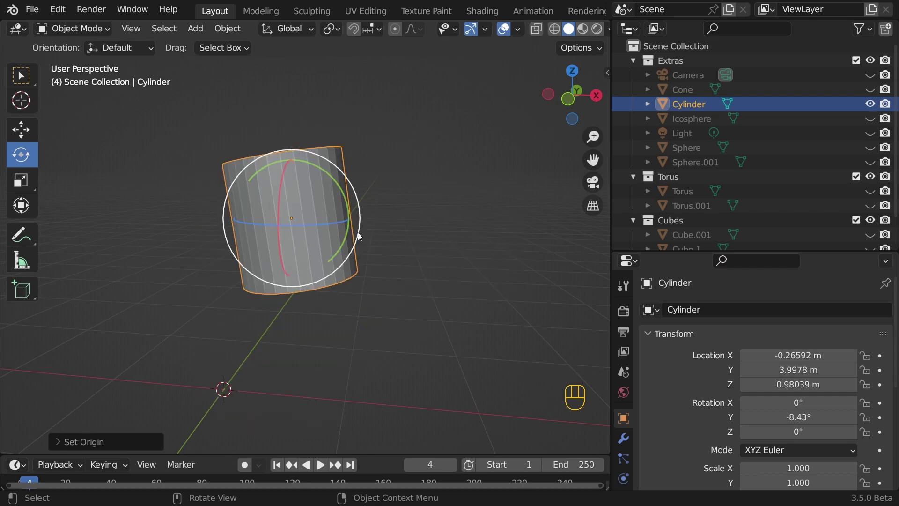
Rotate the cylinder to 180° on the Y axis and switch back to the Move tool.
left_click_drag(254, 175, 321, 268)
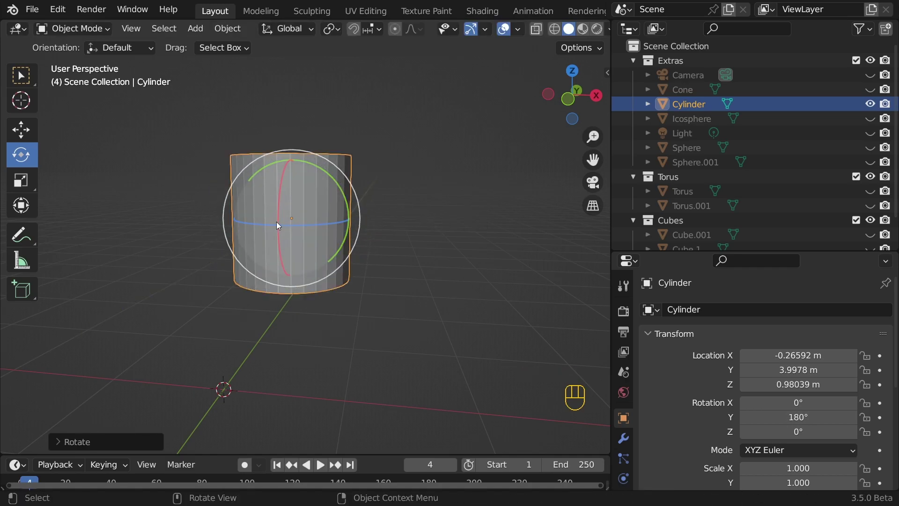
key("shift+space")
key("g")
Set the transform pivot point to 3D Cursor and rotate the cylinder around it on the X axis to about -2.9°.
left_click(331, 29)
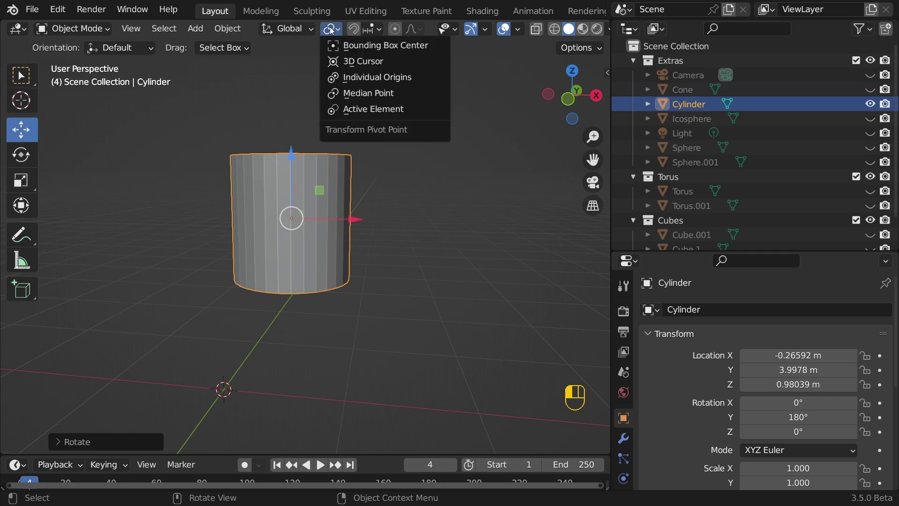
left_click(359, 61)
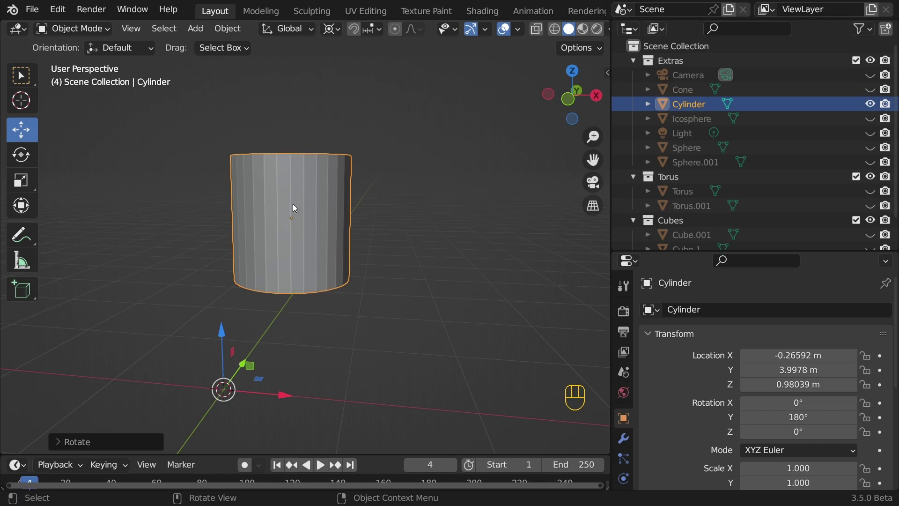
scroll(257, 377, "down", 1)
middle_click_drag(257, 378, 211, 370)
middle_click_drag(211, 370, 272, 323, "shift")
middle_click_drag(271, 323, 253, 311)
middle_click_drag(252, 311, 244, 308)
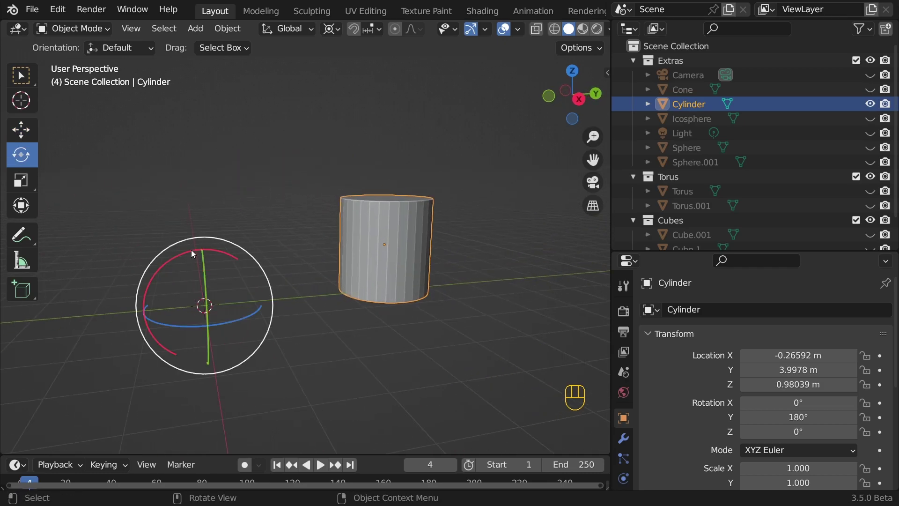
left_click_drag(171, 259, 143, 219)
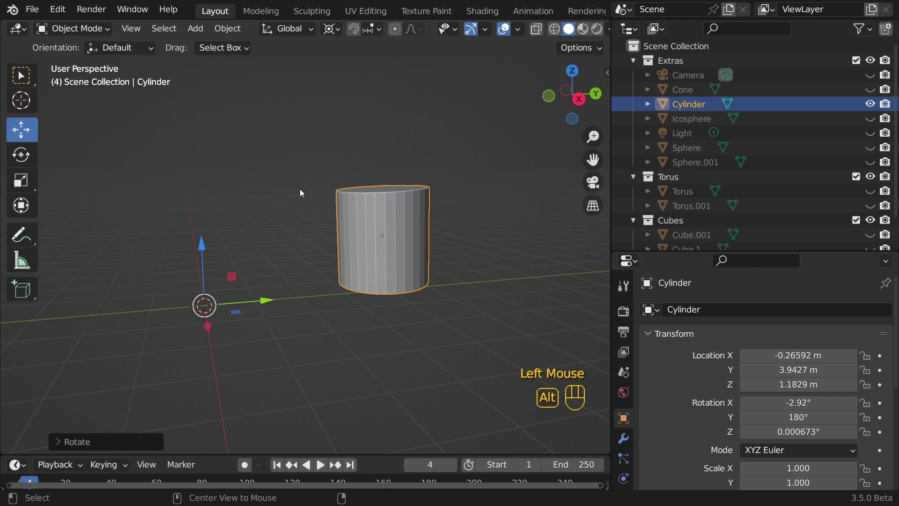
Reveal all hidden objects and hide the camera, the small cube, the sphere and the icosphere.
key("alt+h")
scroll(391, 203, "down", 2)
middle_click_drag(282, 184, 297, 224)
scroll(391, 203, "down", 2)
double_click(206, 286)
left_click(117, 320, "shift")
left_click(305, 240, "shift")
left_click(333, 213, "shift")
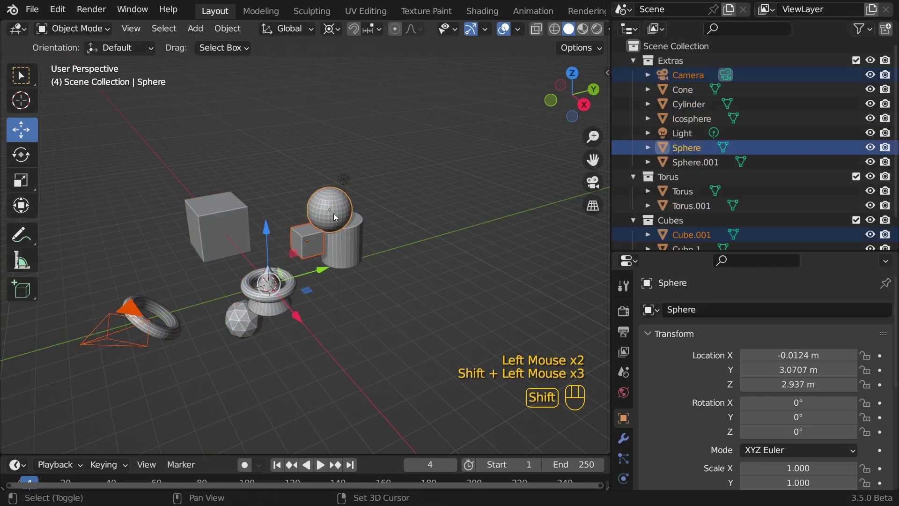
left_click(238, 313, "shift")
key("h")
Hide the light and select all the objects that remain visible.
middle_click_drag(221, 302, 388, 292)
double_click(419, 129)
key("h")
left_click_drag(136, 162, 480, 387)
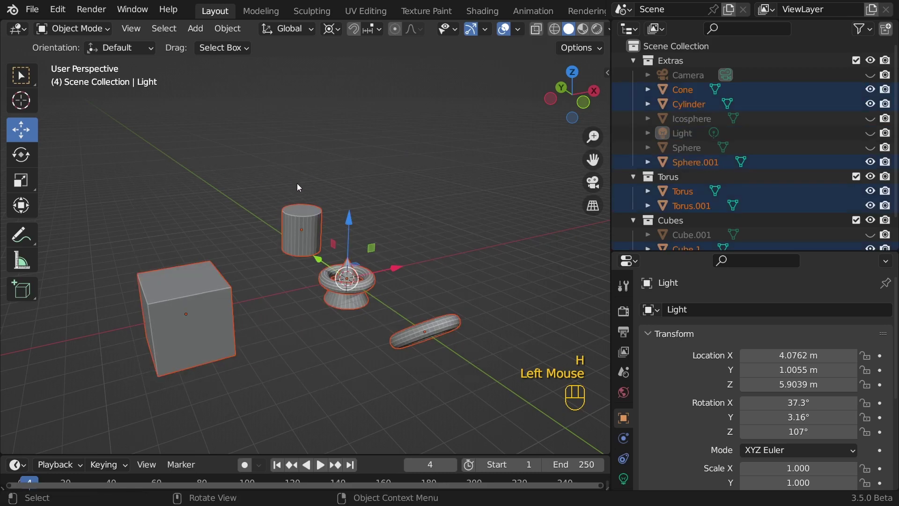
Place the 3D cursor above the objects, rotate the selection around it, and look at the scene from the front.
right_click(331, 121, "shift")
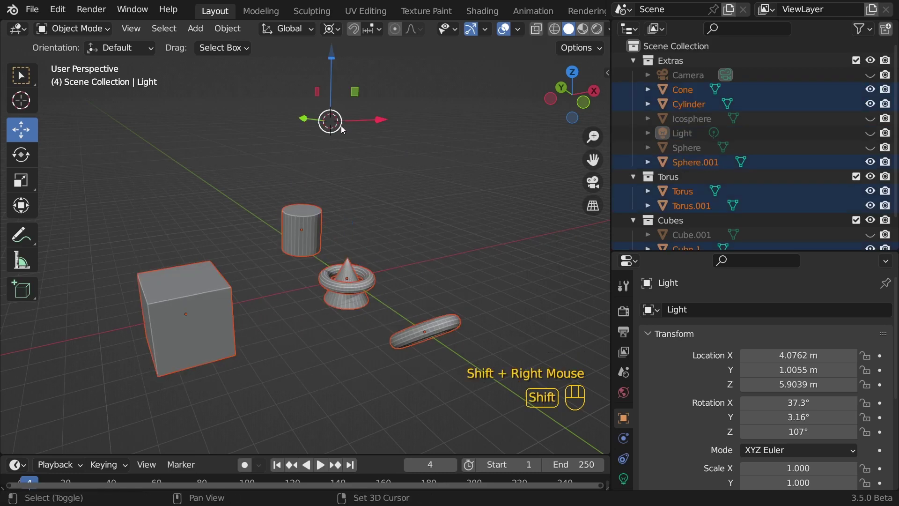
scroll(398, 197, "down", 2)
middle_click_drag(379, 200, 285, 192)
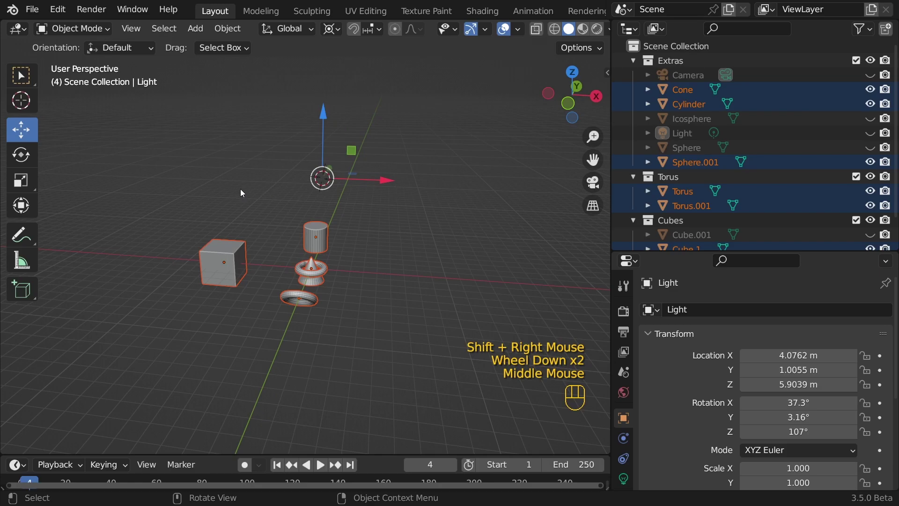
key("r")
left_click(253, 169)
key("grave")
left_click(293, 166)
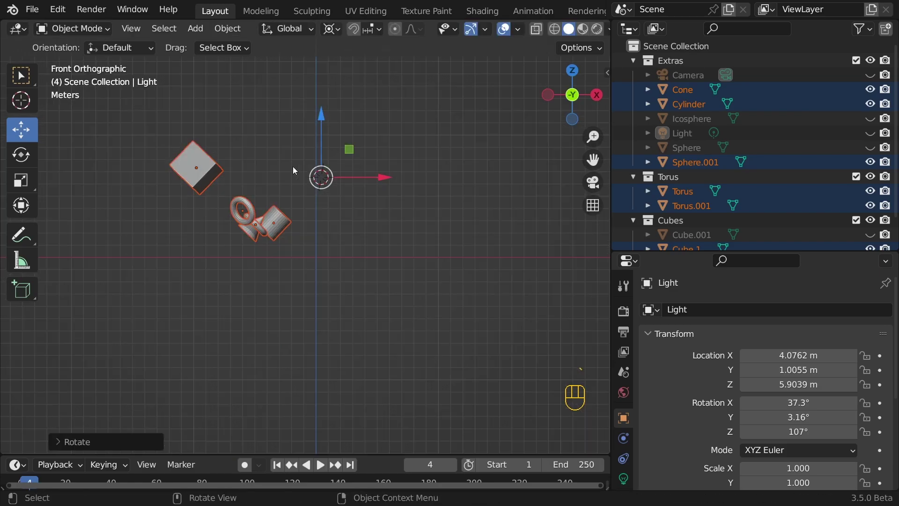
Place the 3D cursor near the world origin in front view and rotate the selected objects around it.
right_click(315, 256, "shift")
key("r")
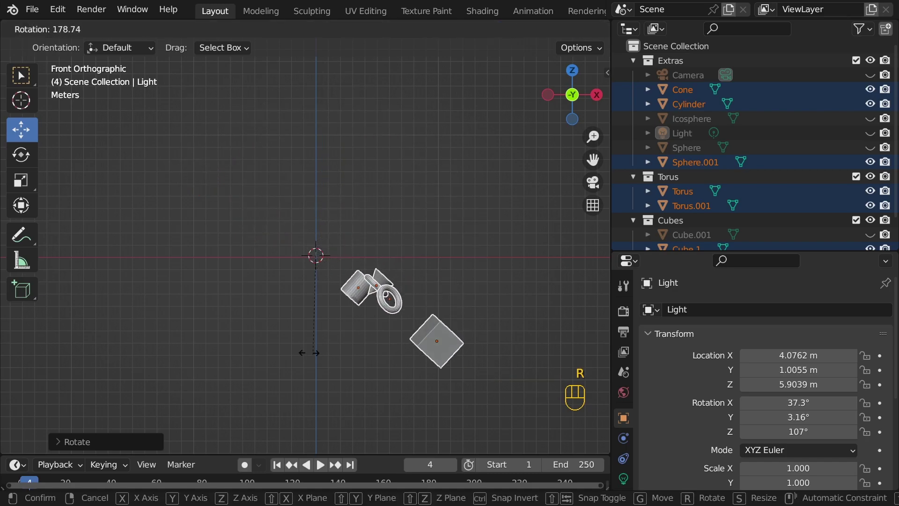
left_click(282, 198)
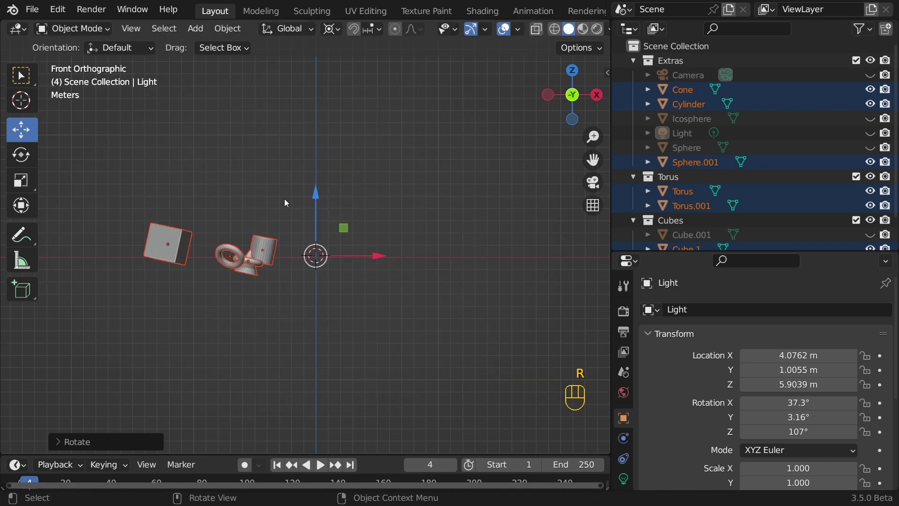
Place the 3D cursor on the edge of the large cube and rotate the selected objects around it.
right_click(184, 249, "shift")
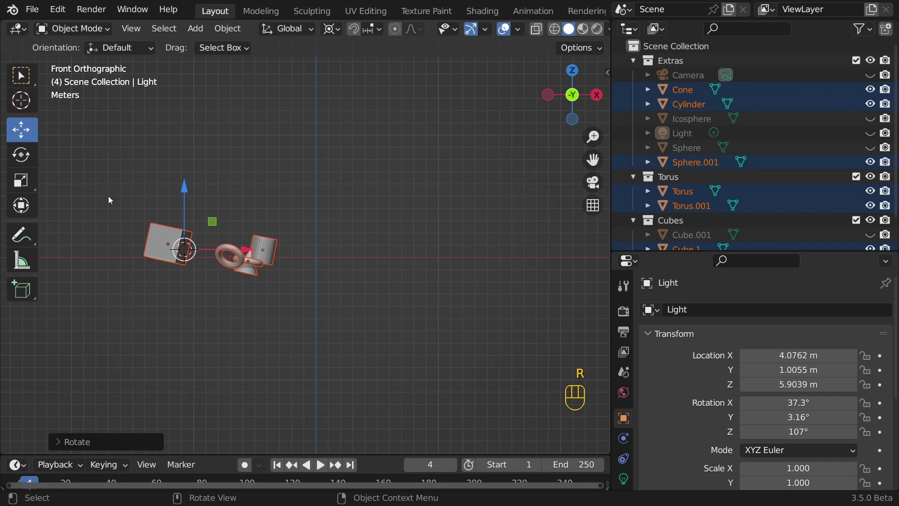
key("r")
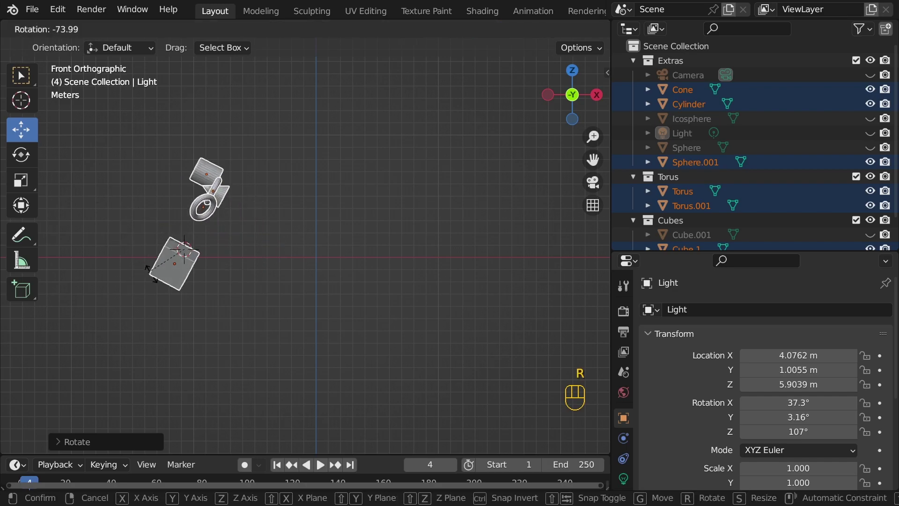
left_click(122, 193)
Undo the last three rotations around the 3D cursor.
scroll(300, 197, "down", 1)
middle_click_drag(321, 187, 382, 193)
key("ctrl+z")
key("ctrl+z")
key("ctrl+z")
Set the transform pivot point to Bounding Box Center and select only the large cube and the cylinder.
scroll(382, 193, "up", 2)
left_click(339, 30)
left_click(355, 46)
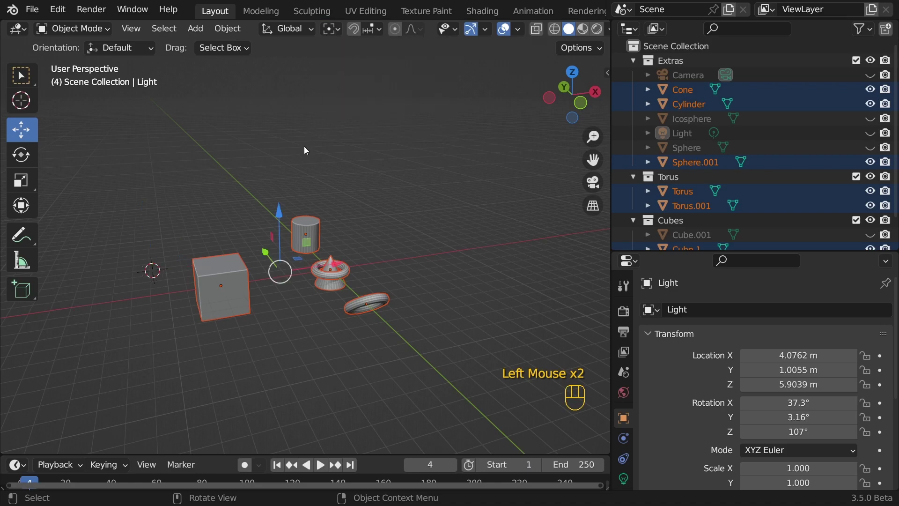
middle_click_drag(307, 139, 314, 241)
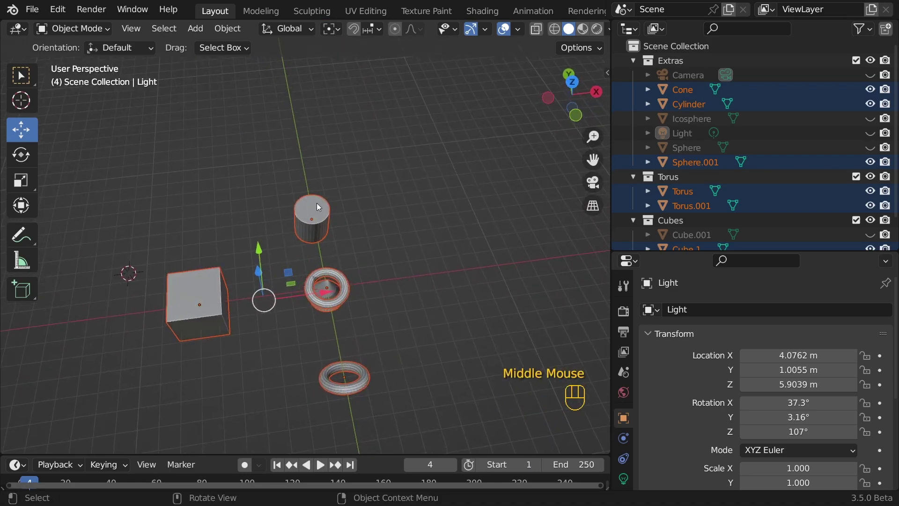
left_click(200, 356)
left_click(311, 211, "shift")
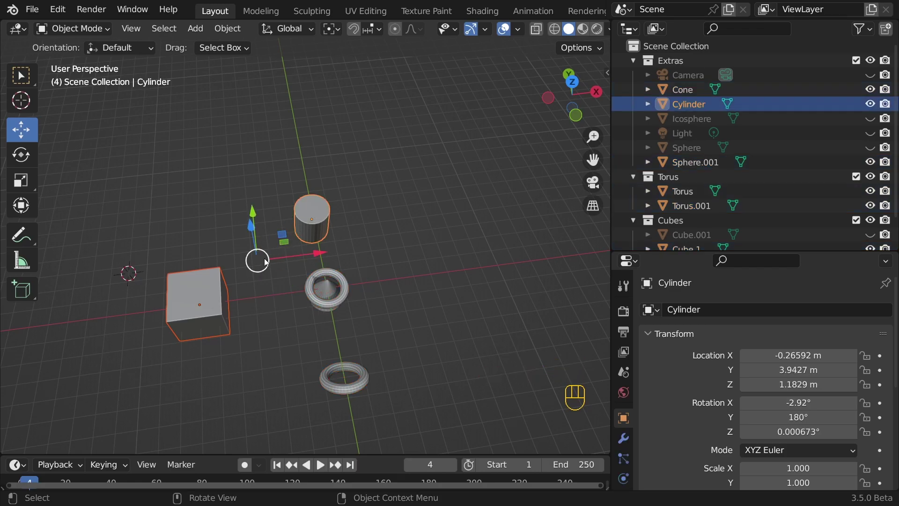
middle_click_drag(265, 264, 346, 258, "shift")
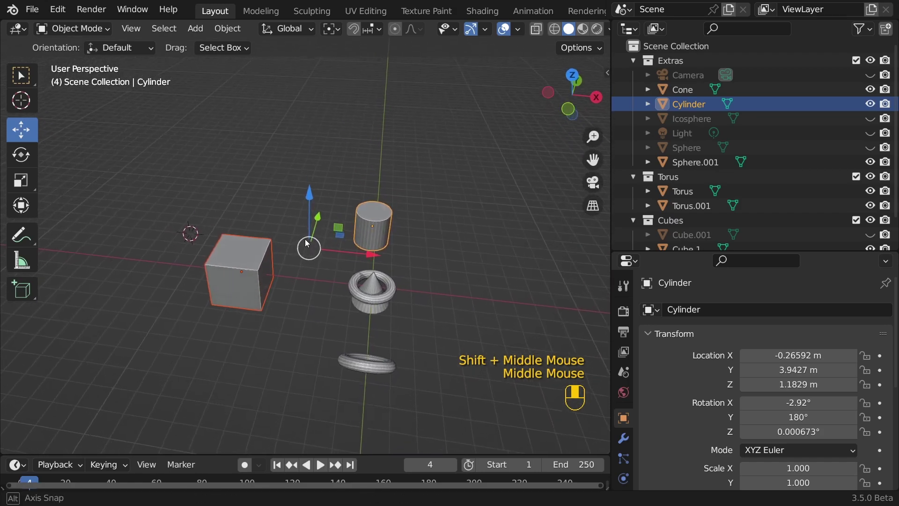
scroll(347, 258, "up", 2)
key("ctrl+z")
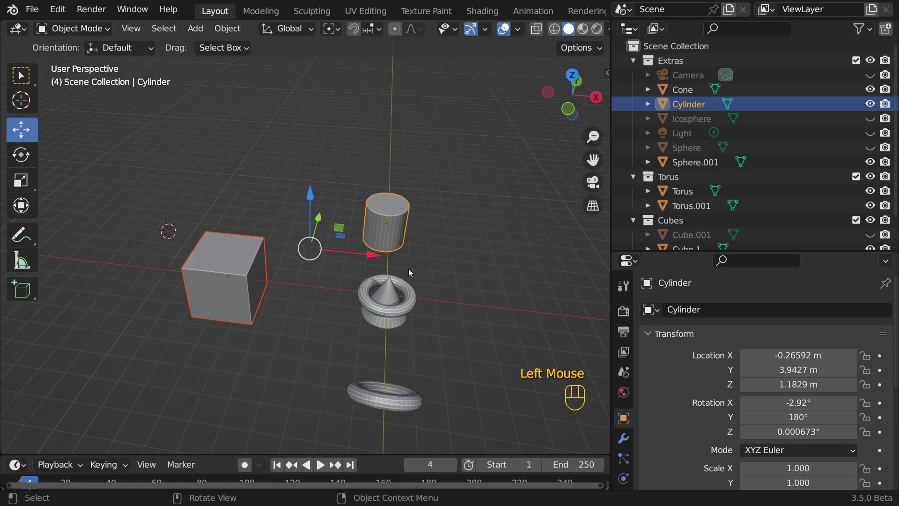
Try scaling the cube and cylinder by about 1.017 and rotating them around their shared bounding box center, and discard both changes.
key("s")
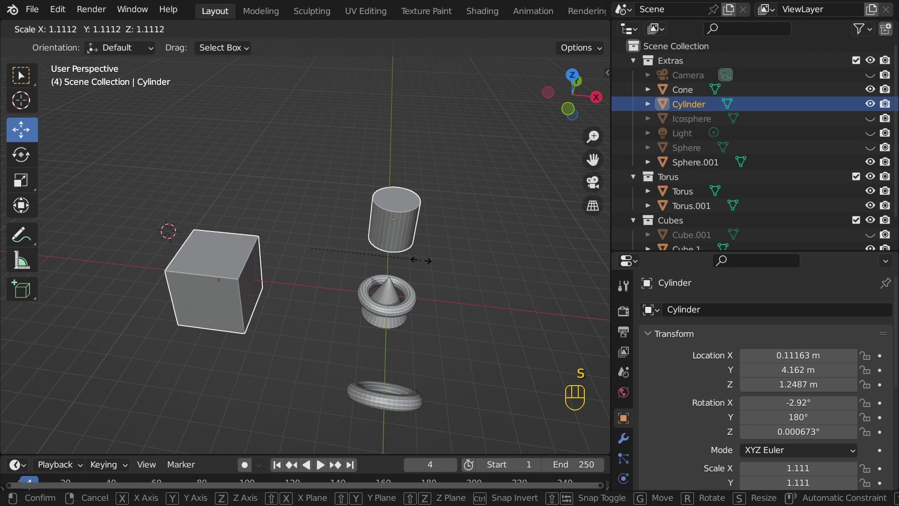
left_click(413, 229)
key("r")
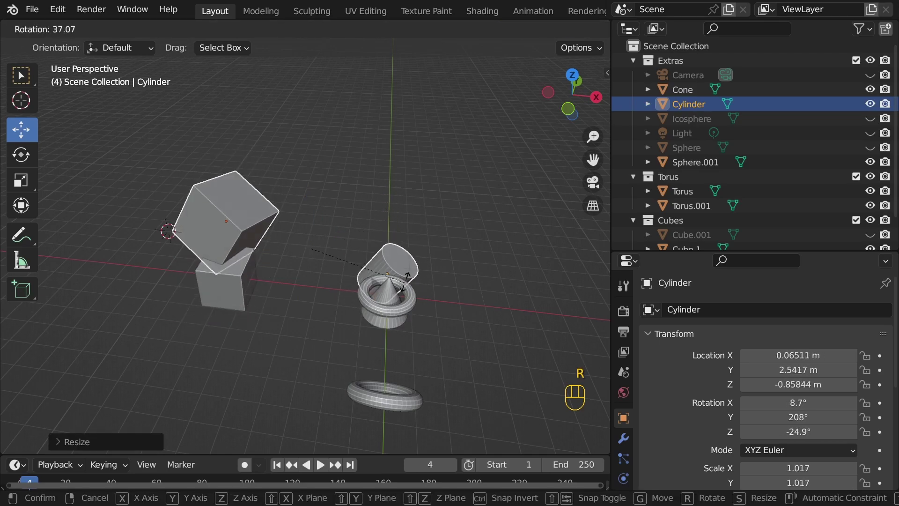
key("Escape")
key("ctrl+z")
Set the pivot point to Individual Origins, select all visible objects and rotate each one around its own origin.
left_click(331, 29)
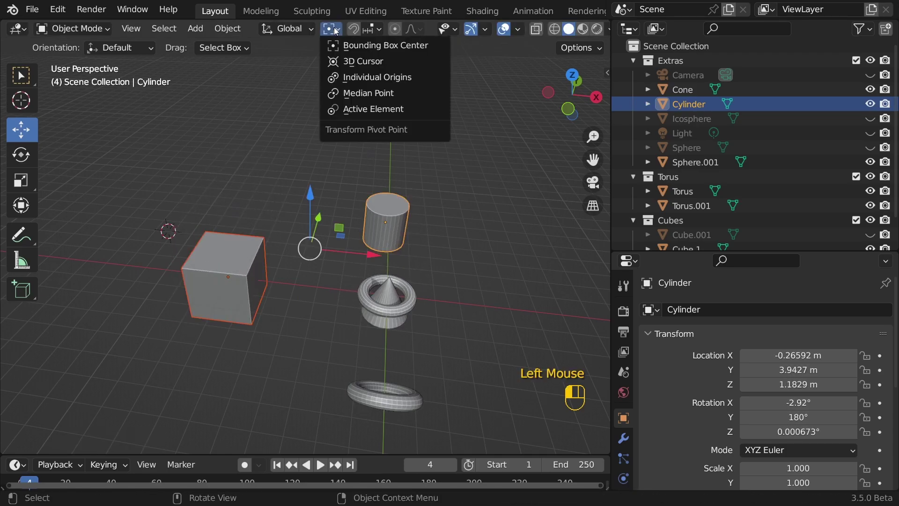
left_click(366, 78)
middle_click_drag(388, 253, 346, 201, "shift")
left_click_drag(131, 111, 456, 403)
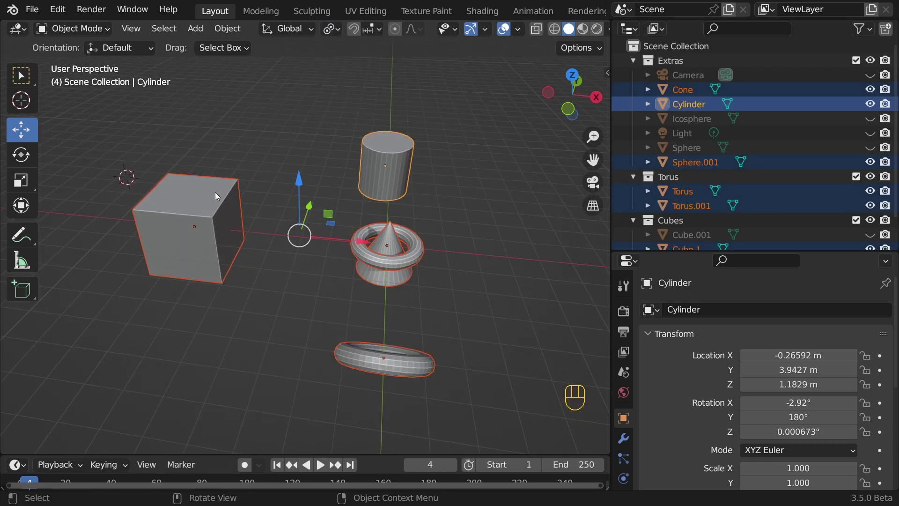
key("r")
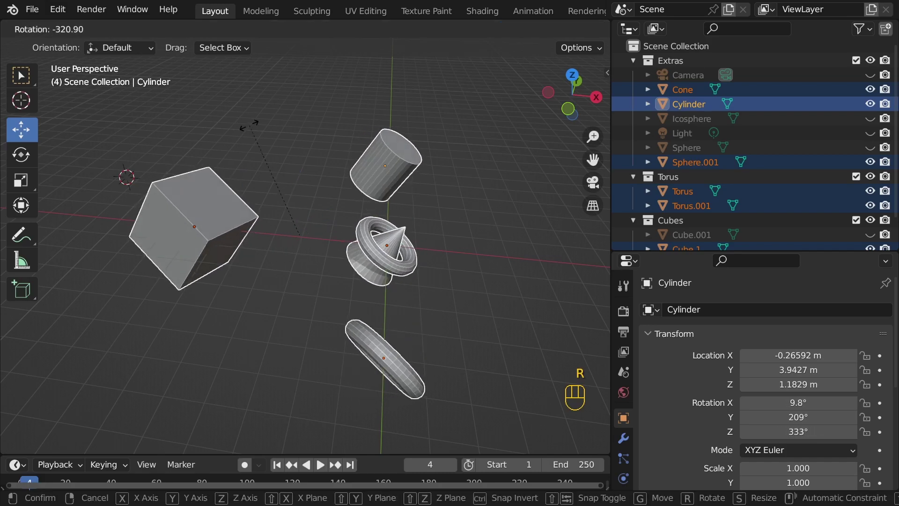
left_click(299, 120)
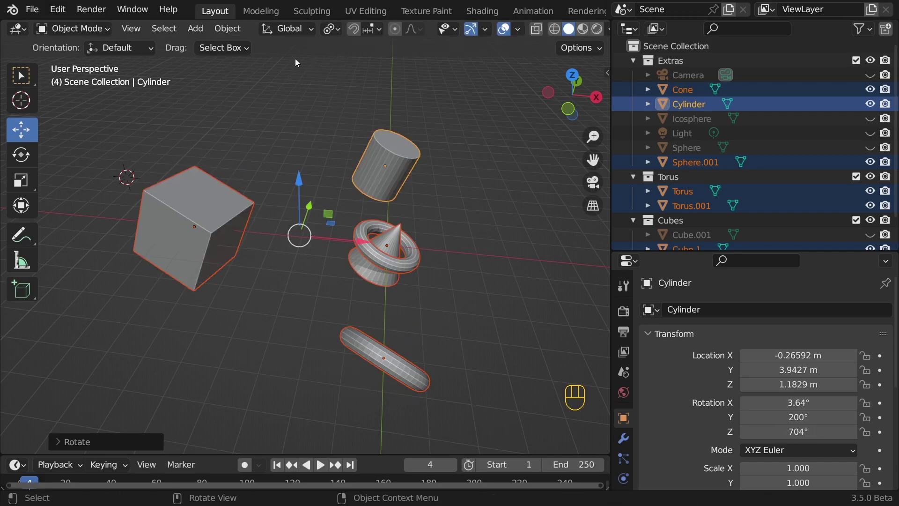
Set the pivot point to Bounding Box Center, try rotating all selected objects around it, and undo the rotations.
left_click(331, 29)
left_click(340, 46)
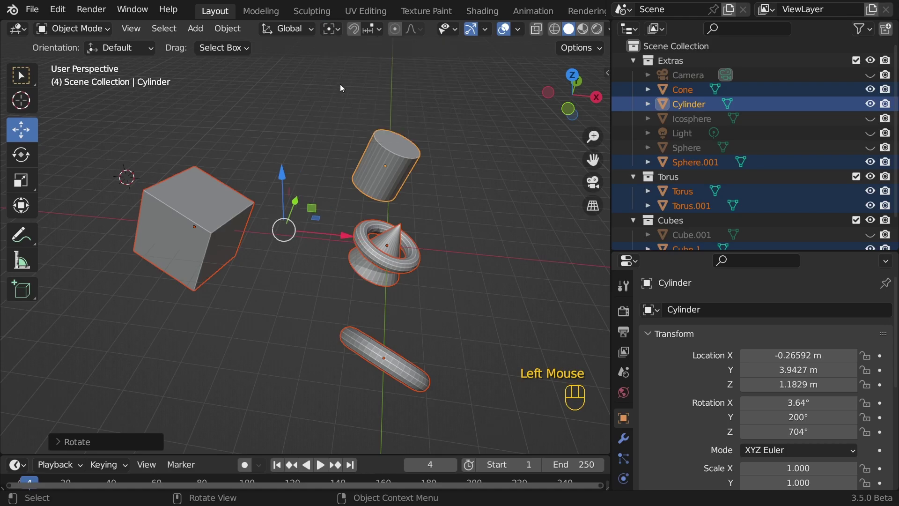
key("r")
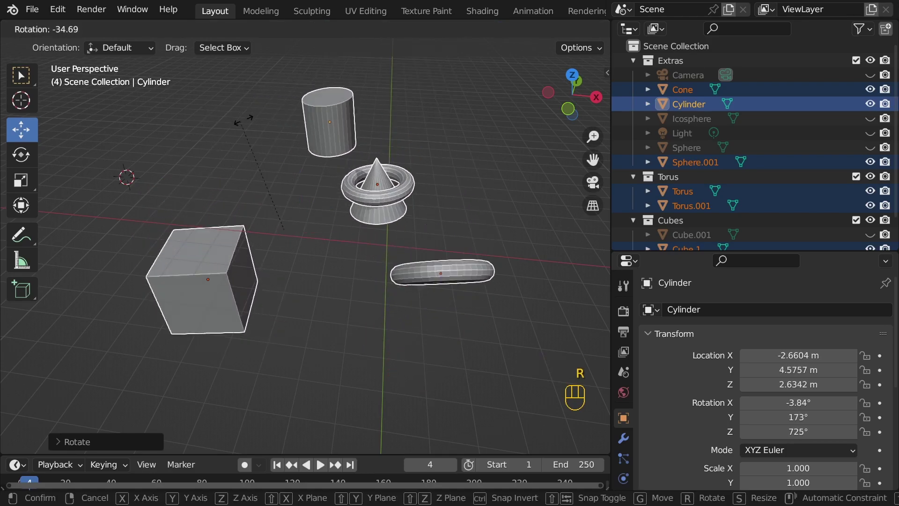
left_click(359, 134)
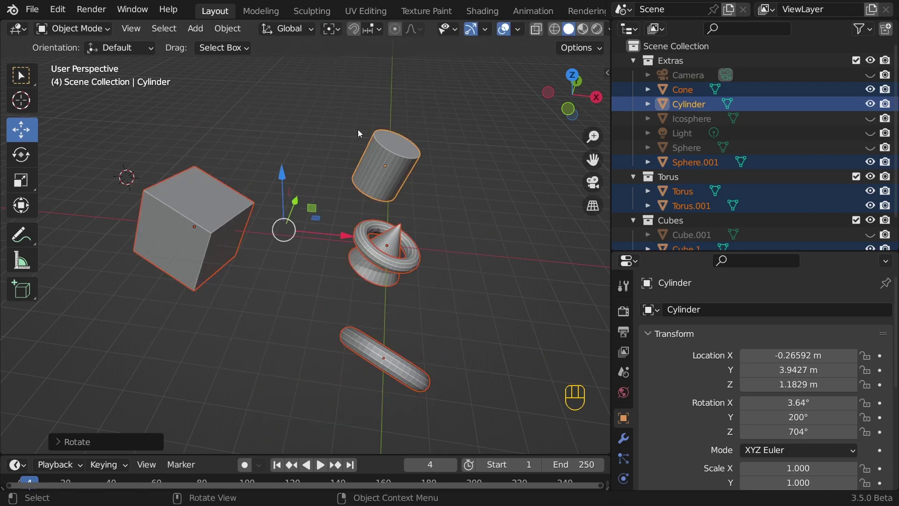
key("ctrl+z")
Compare the Median Point and Bounding Box Center pivots for the cube and cylinder in top view, finishing on Median Point.
left_click(331, 28)
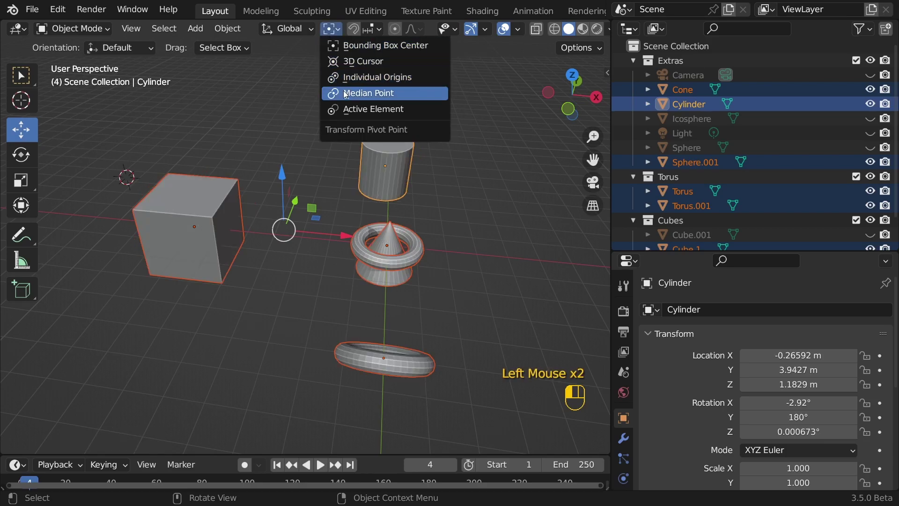
left_click(353, 89)
key("KP_7")
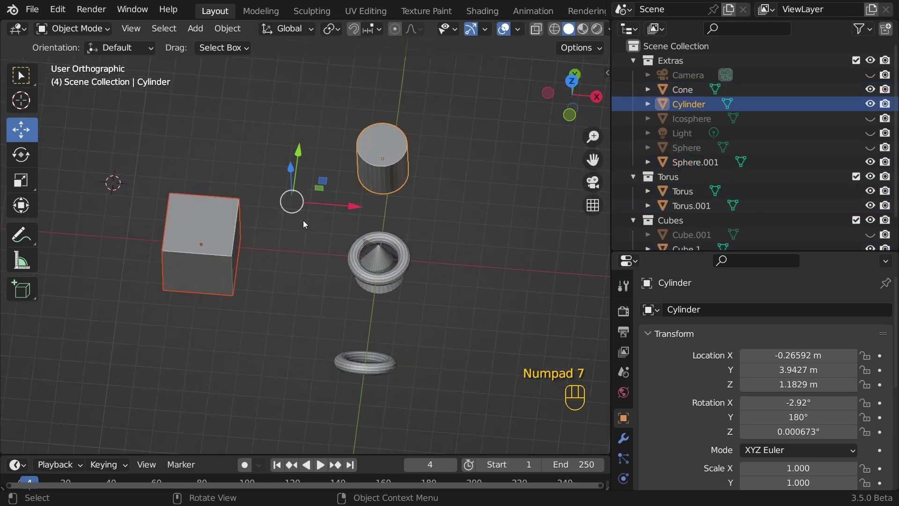
left_click(332, 30)
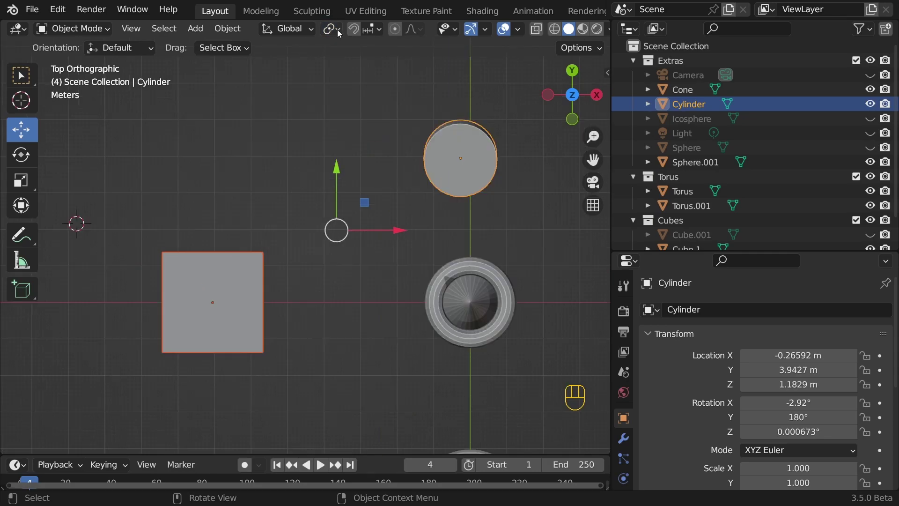
left_click(337, 29)
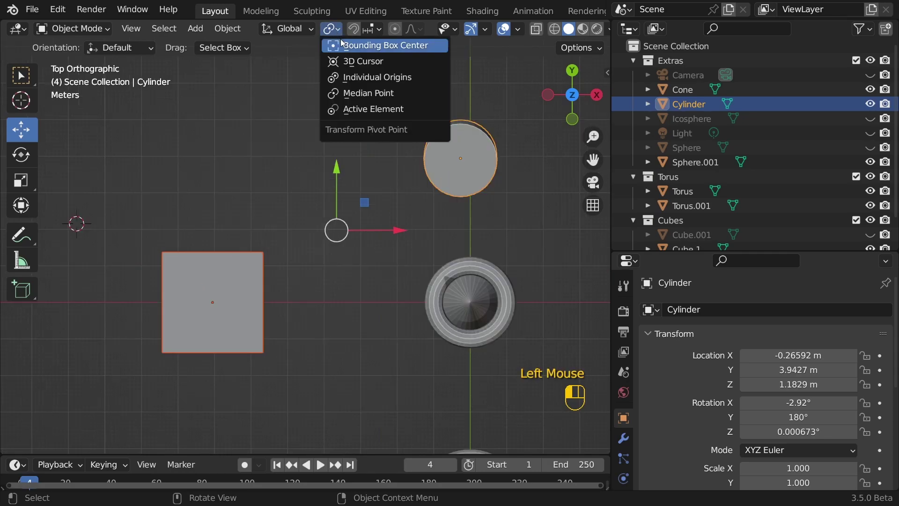
left_click(342, 42)
left_click_drag(340, 31, 351, 97)
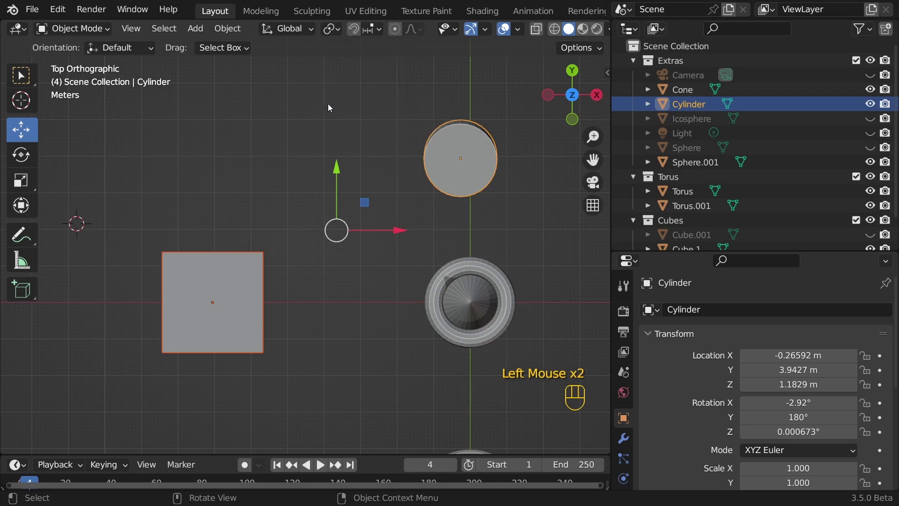
Duplicate the cylinder with a slight offset, select both cylinders together with the cube, and view them from the top.
middle_click_drag(369, 266, 340, 186)
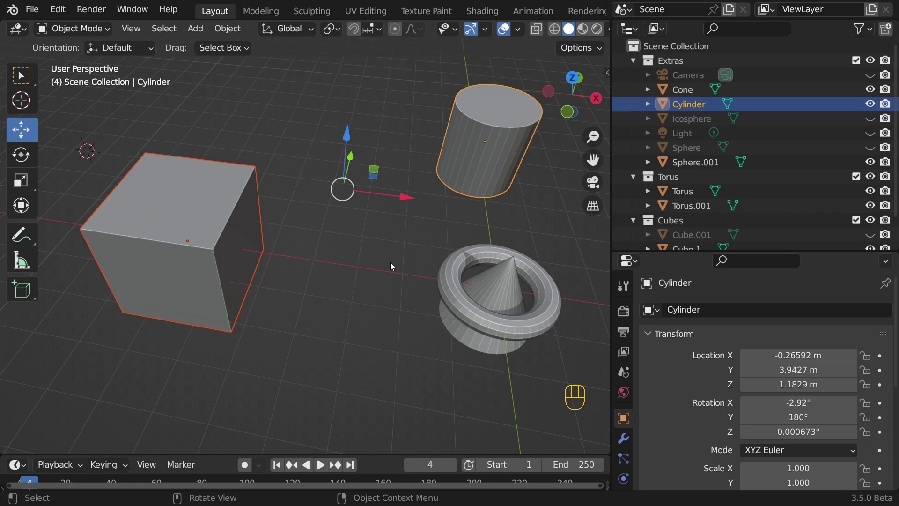
left_click(457, 138)
key("shift+d")
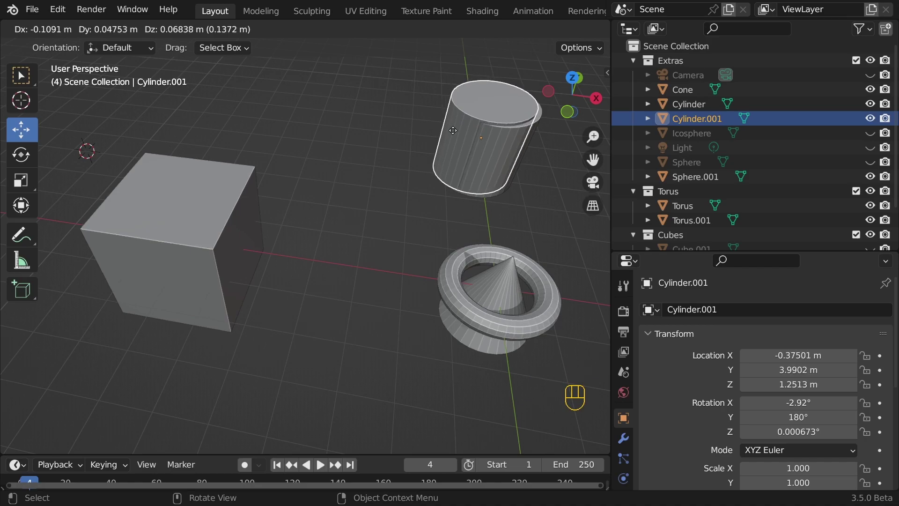
left_click(436, 143)
left_click(209, 186)
left_click_drag(457, 122, 495, 144, "shift")
key("KP_7")
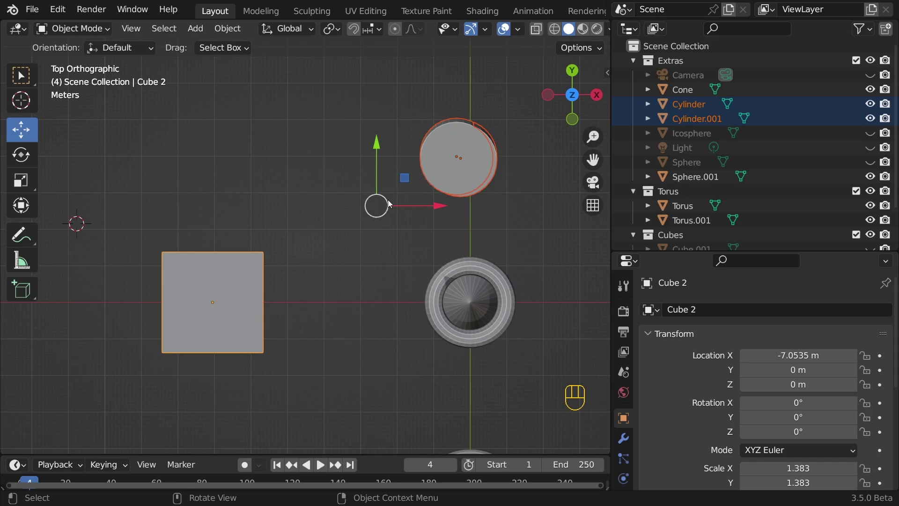
Compare the Bounding Box Center and Median Point pivots for the cube and two cylinders, finishing on Median Point.
left_click(340, 30)
left_click(374, 40)
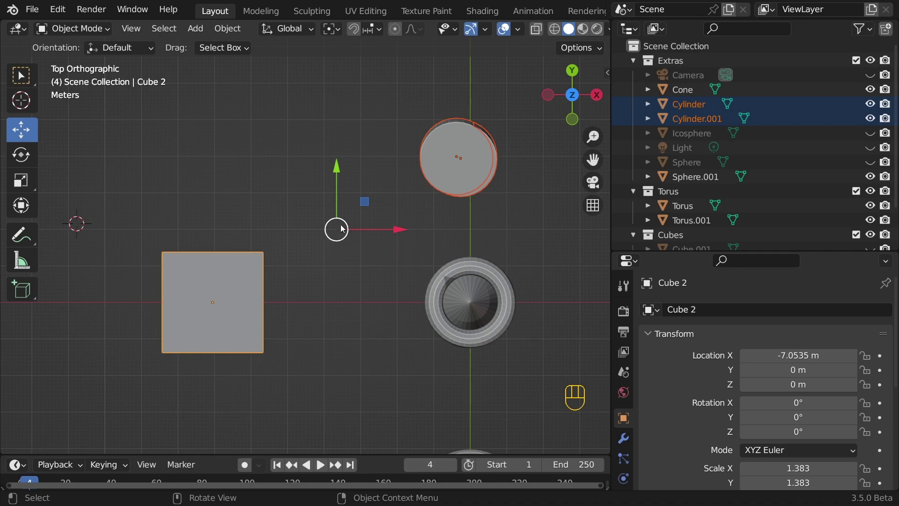
left_click(333, 34)
left_click(345, 91)
Duplicate the cylinder once more with a slight offset and select all three cylinders together with the cube.
middle_click_drag(349, 110, 328, 177)
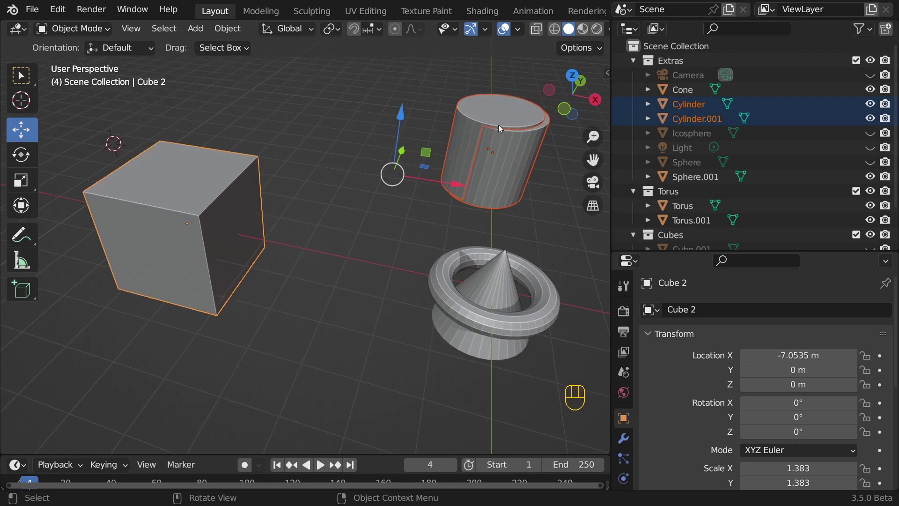
middle_click_drag(456, 134, 417, 182)
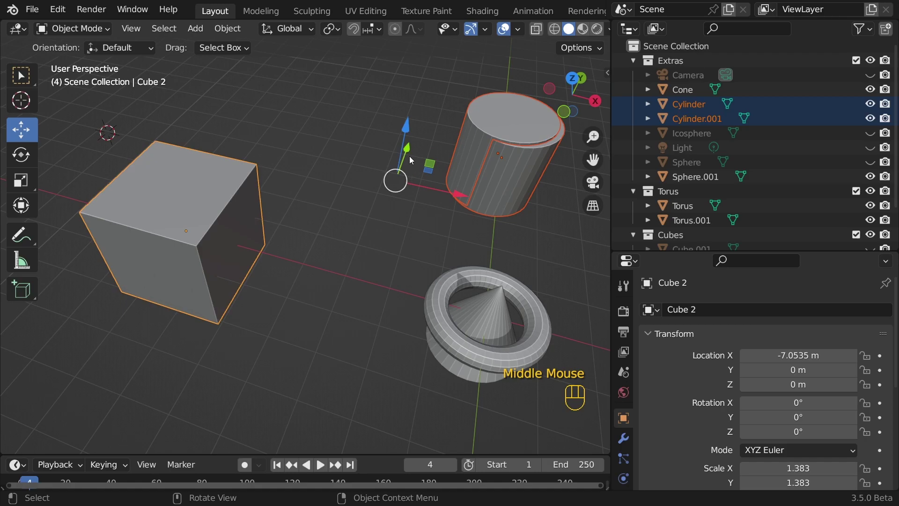
left_click(521, 161)
key("shift+d")
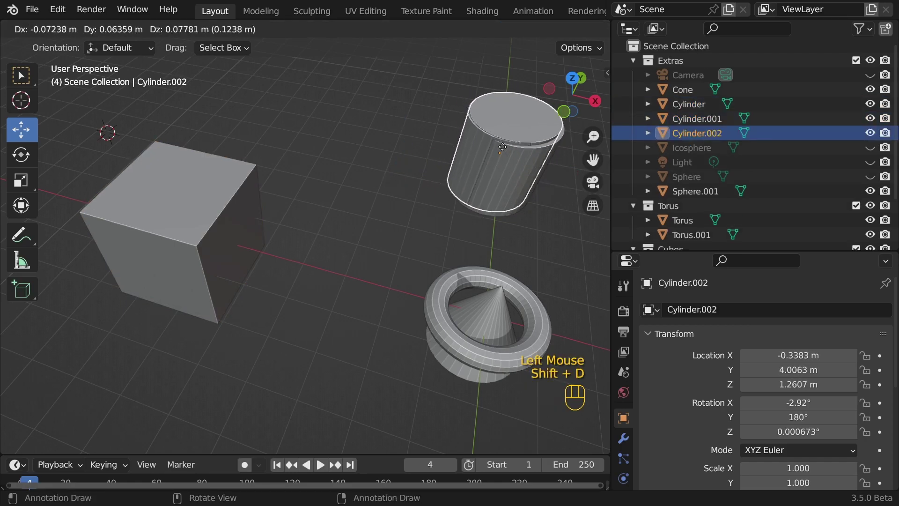
left_click(503, 147)
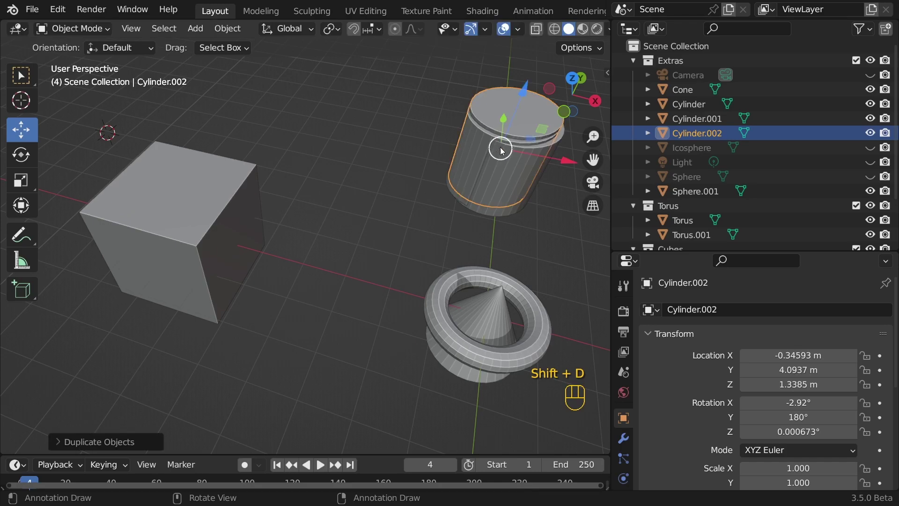
left_click_drag(435, 98, 501, 148)
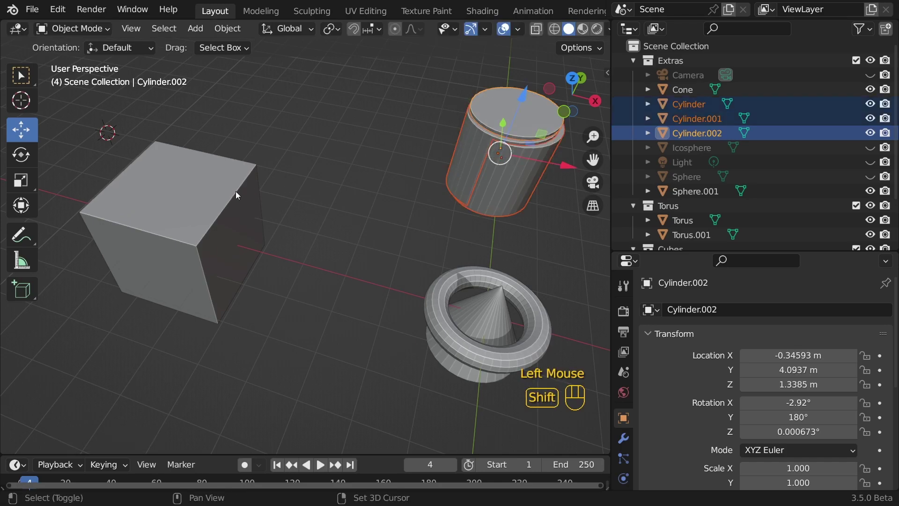
left_click(199, 184, "shift")
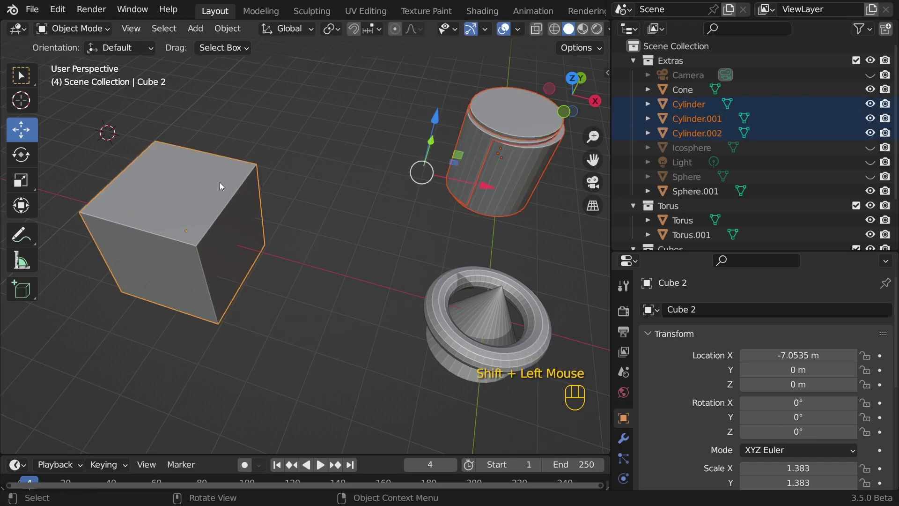
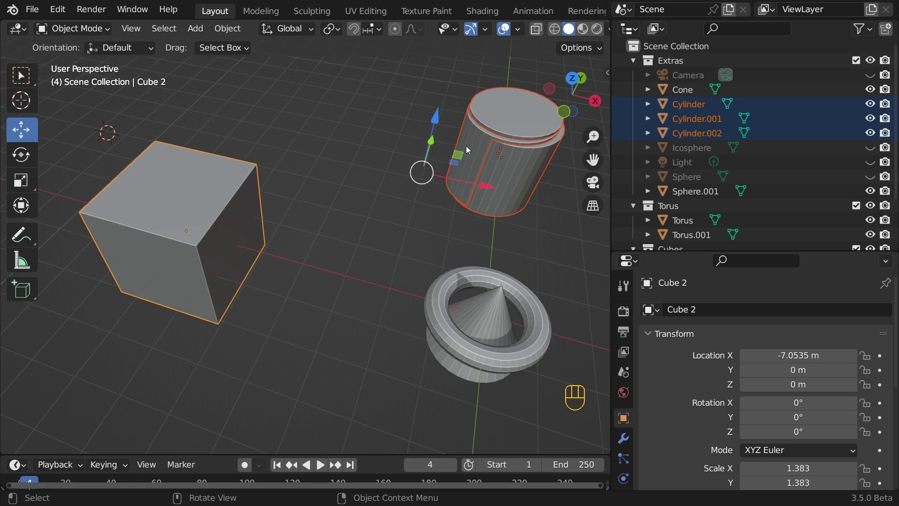
Undo both cylinder duplications and the related selections.
key("ctrl+z")
key("ctrl+z")
key("ctrl+z")
key("ctrl+z")
key("ctrl+z")
key("ctrl+z")
key("ctrl+z")
key("ctrl+z")
key("ctrl+z")
Set the pivot point to Active Element, select all visible objects, and make the cube and then the separate torus active.
scroll(428, 162, "down", 3)
middle_click_drag(429, 162, 419, 187)
middle_click_drag(419, 187, 396, 193, "shift")
left_click(332, 29)
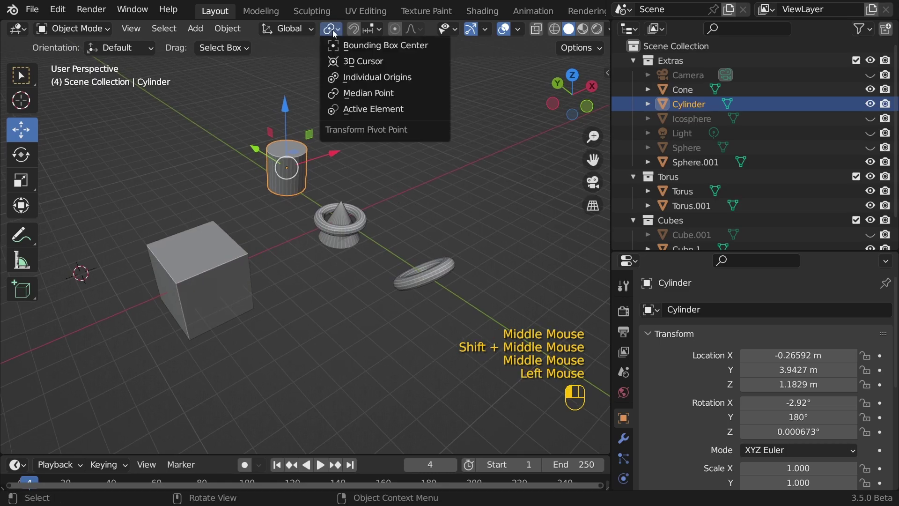
left_click(367, 109)
left_click_drag(168, 127, 455, 315)
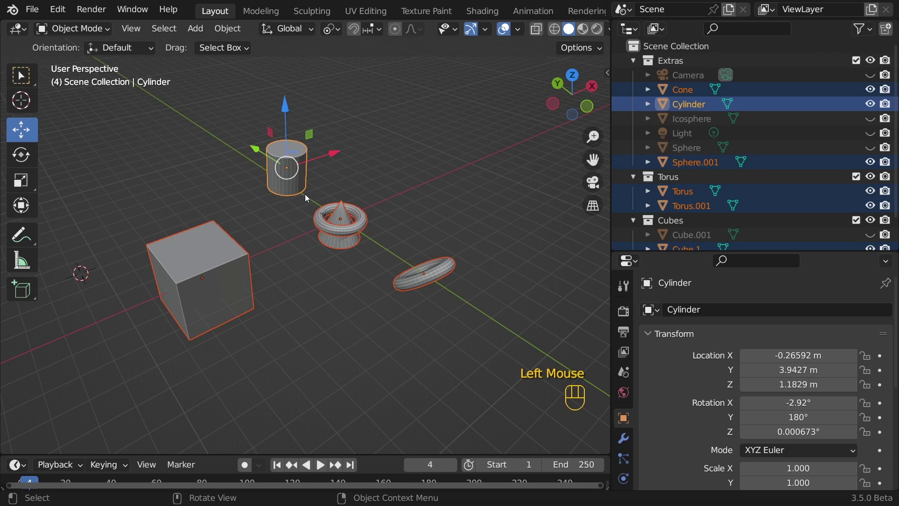
left_click(211, 243, "shift")
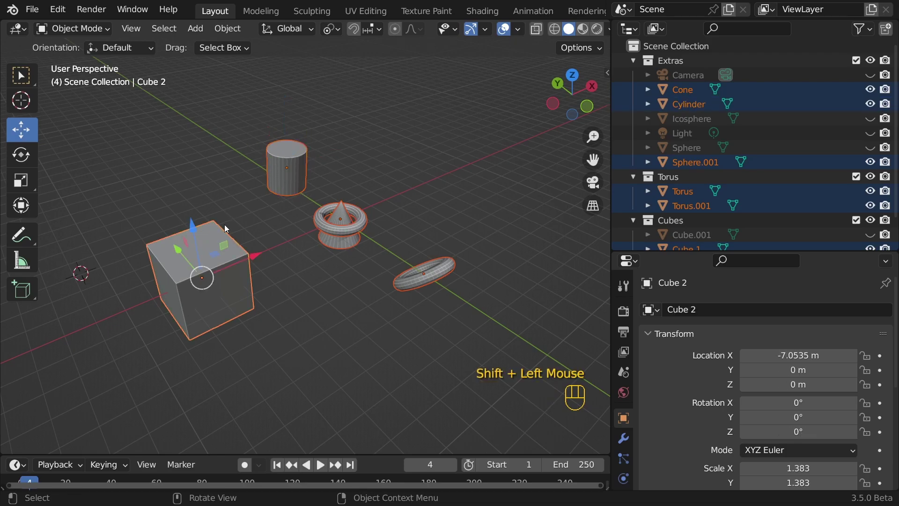
left_click(411, 286, "shift")
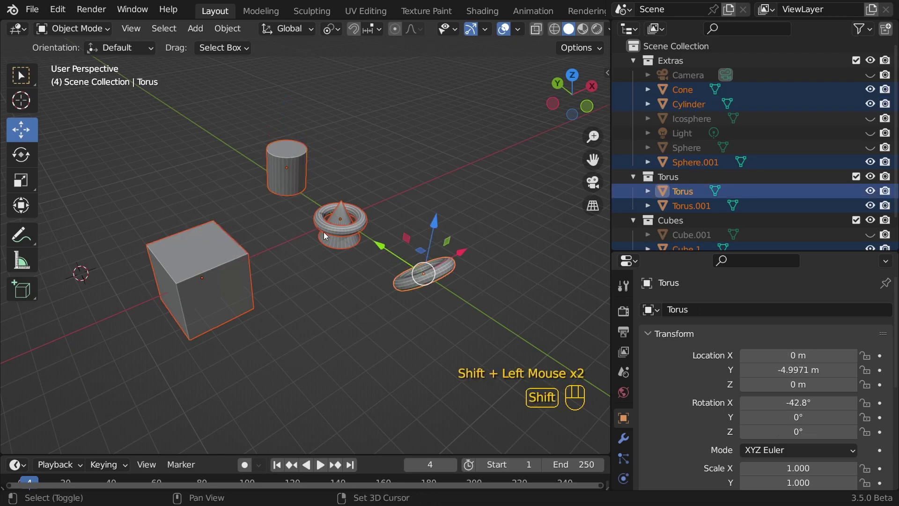
Rotate all selected objects around the active torus, and again around the cube as the active object.
left_click(21, 155)
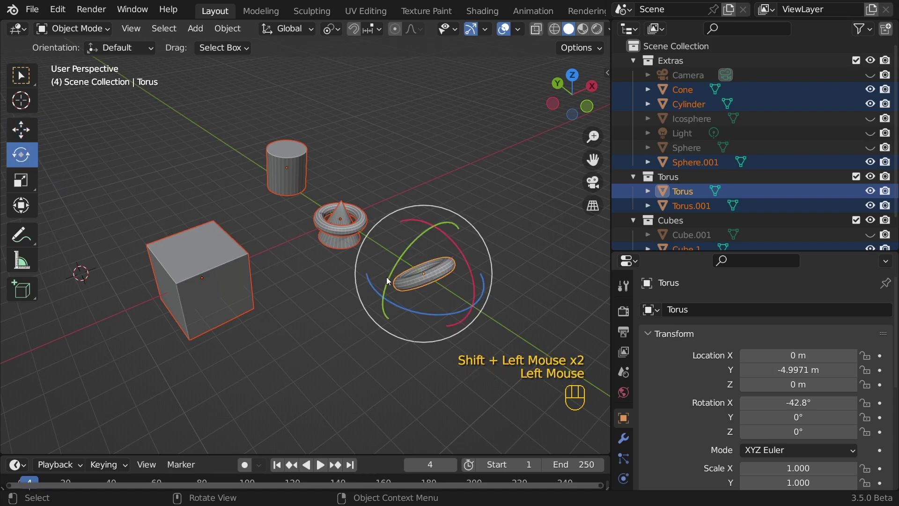
left_click_drag(401, 269, 438, 271)
left_click(217, 194, "shift")
mouse_move(196, 179)
left_mouse_down()
mouse_move(154, 220)
mouse_move(180, 166)
mouse_move(249, 154)
mouse_move(204, 176)
left_mouse_up()
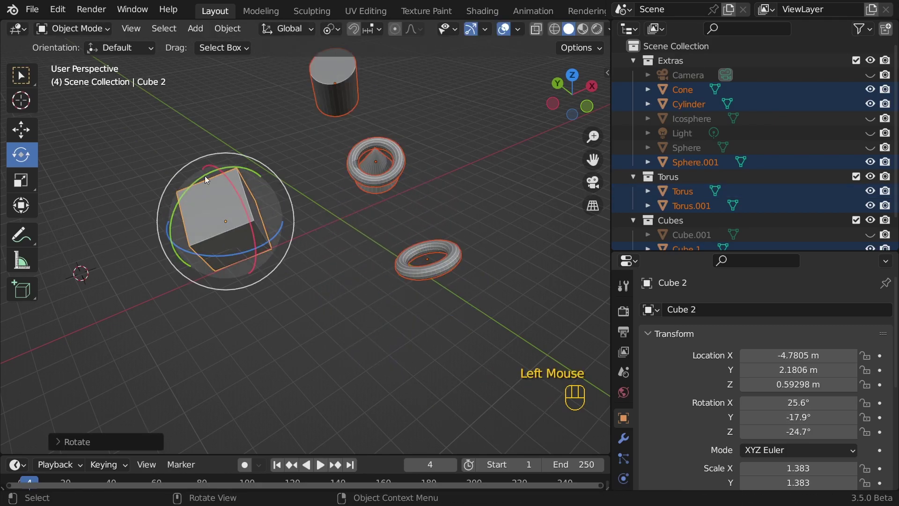
Set the pivot point to Individual Origins.
left_click(289, 30)
mouse_move(331, 30)
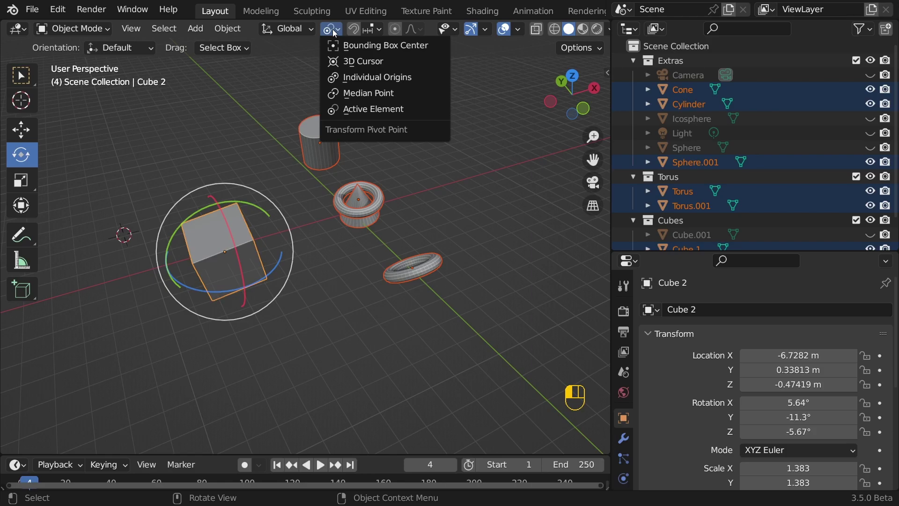
double_click(332, 29)
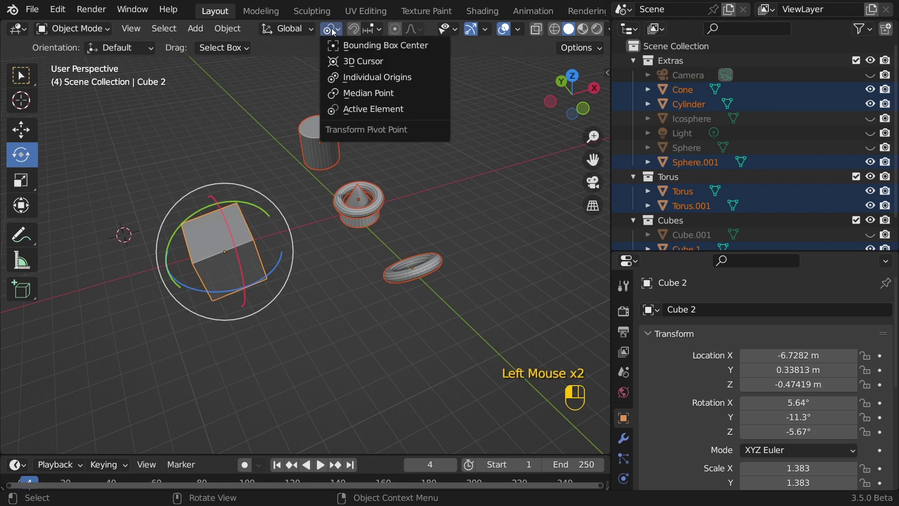
left_click(354, 78)
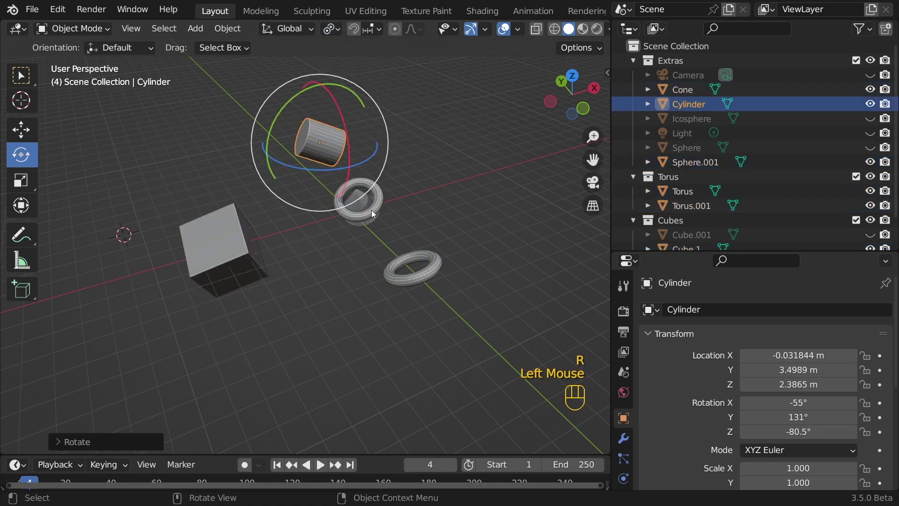
Try trackball rotations on individual objects such as the torus around the cone, the separate torus and the cube.
left_click(372, 209)
key("r")
key("r")
left_click(372, 197)
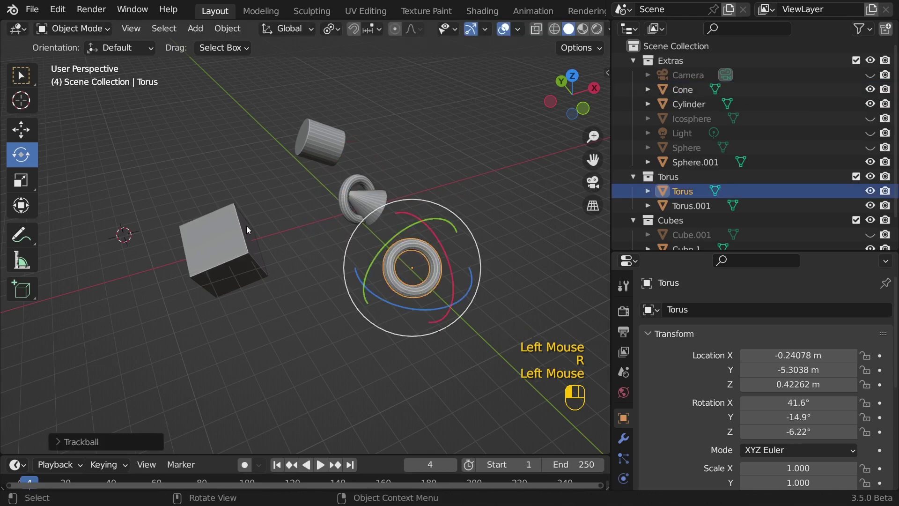
left_click(247, 226)
Select all visible objects, set the transform orientation to Local, and try moving them with the Move tool.
left_click_drag(221, 99, 510, 344)
left_click(302, 29)
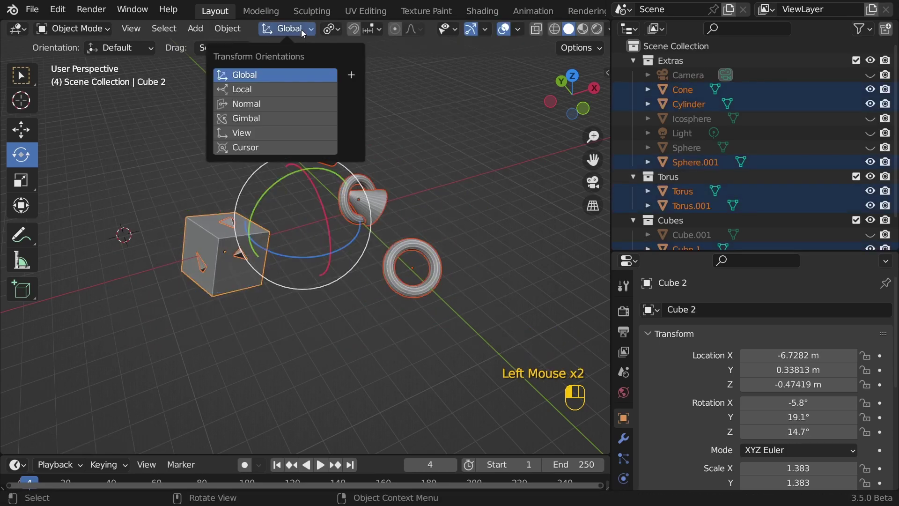
left_click(257, 90)
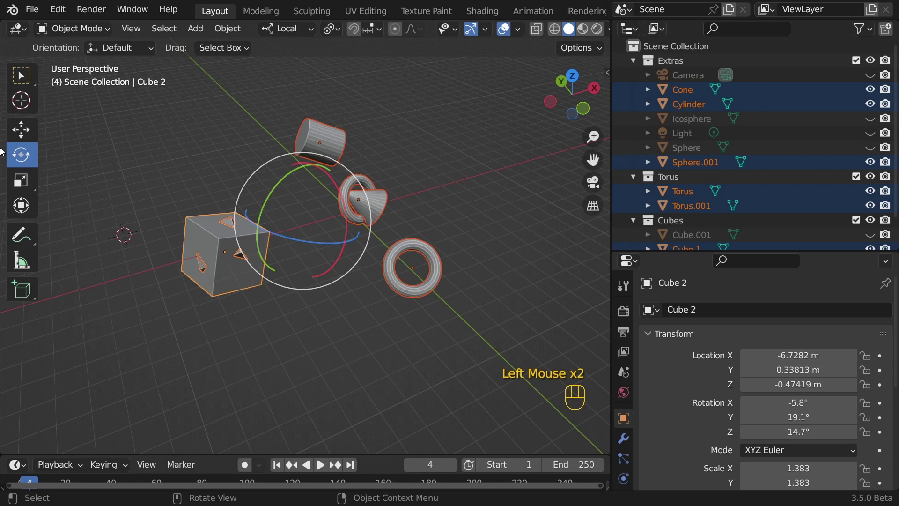
left_click(21, 130)
left_click_drag(317, 164, 278, 175)
Clear the rotation of all selected objects and deselect everything.
key("alt+r")
key("alt+a")
middle_click_drag(188, 124, 357, 101)
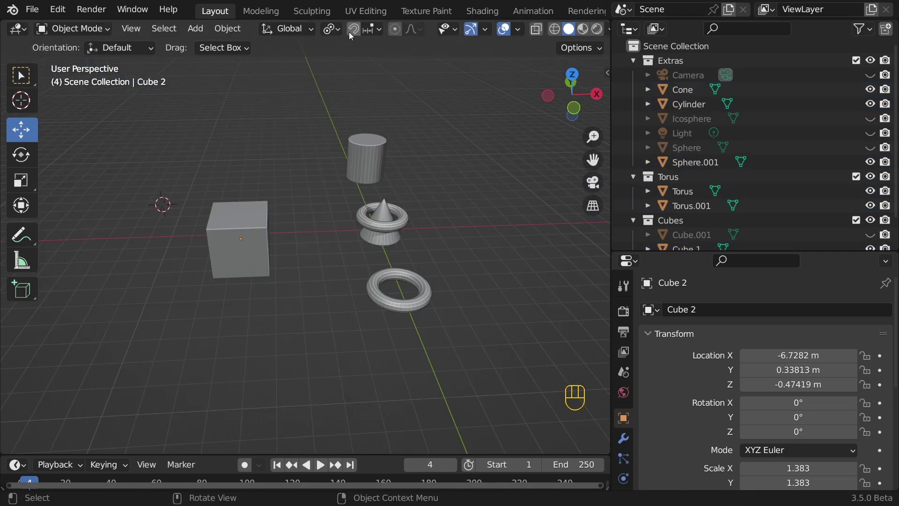
Enable snapping and move the torus around the cone 4 m along the X axis in increments.
left_click(353, 30)
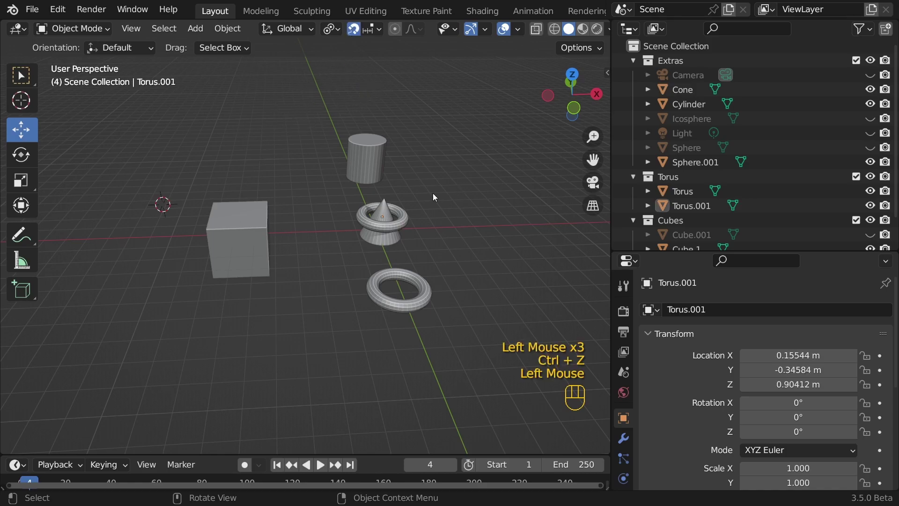
scroll(404, 203, "up", 2)
middle_click_drag(397, 211, 427, 230)
middle_click_drag(426, 230, 347, 255, "shift")
left_click(336, 240)
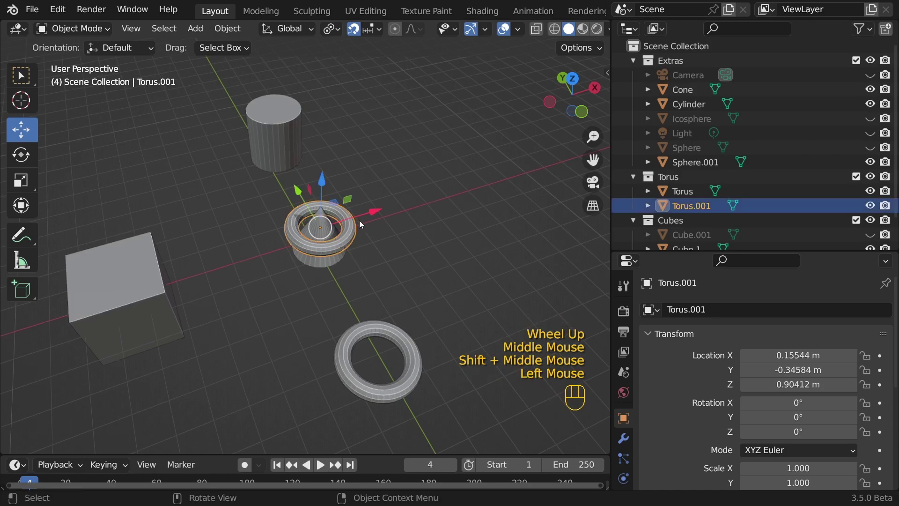
left_click_drag(372, 212, 474, 212)
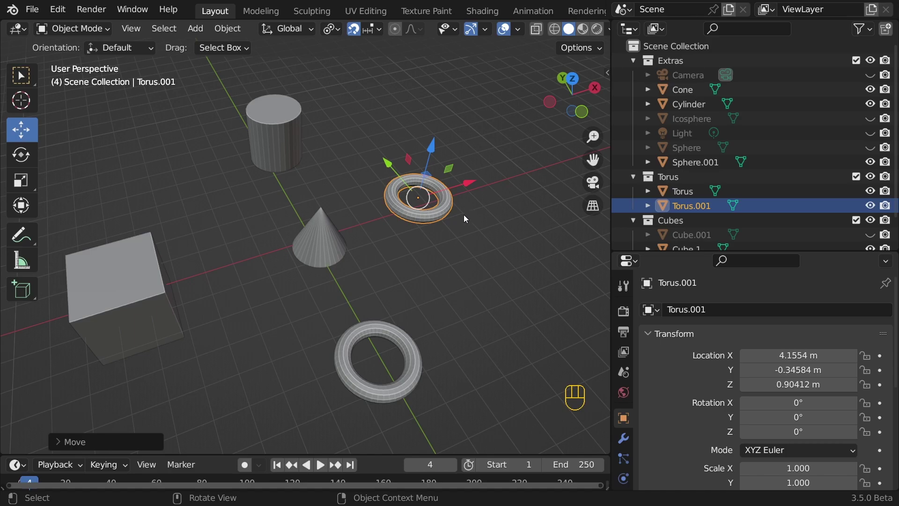
Try rotating the moved torus around the Y axis with the Rotate tool and undo the rotation.
middle_click_drag(465, 215, 442, 203)
left_click(20, 154)
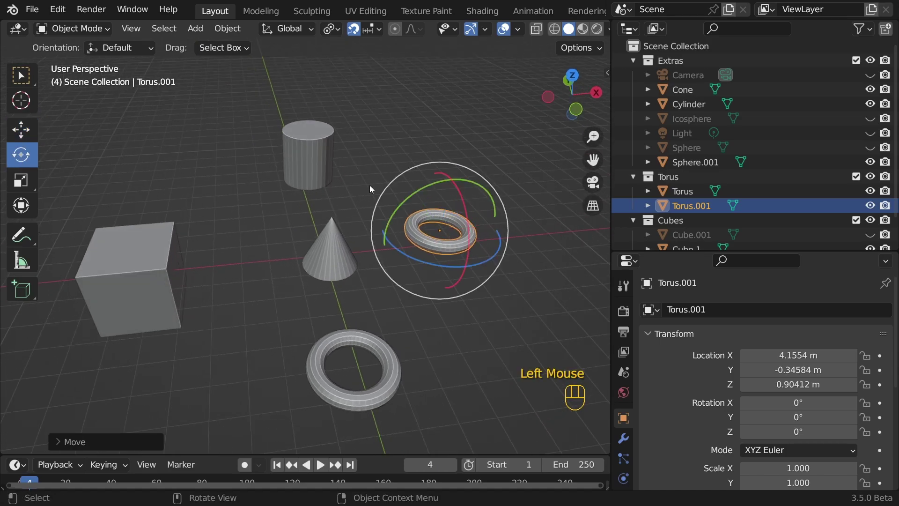
mouse_move(425, 188)
left_mouse_down()
mouse_move(413, 190)
mouse_move(434, 184)
mouse_move(411, 192)
left_mouse_up()
key("ctrl+z")
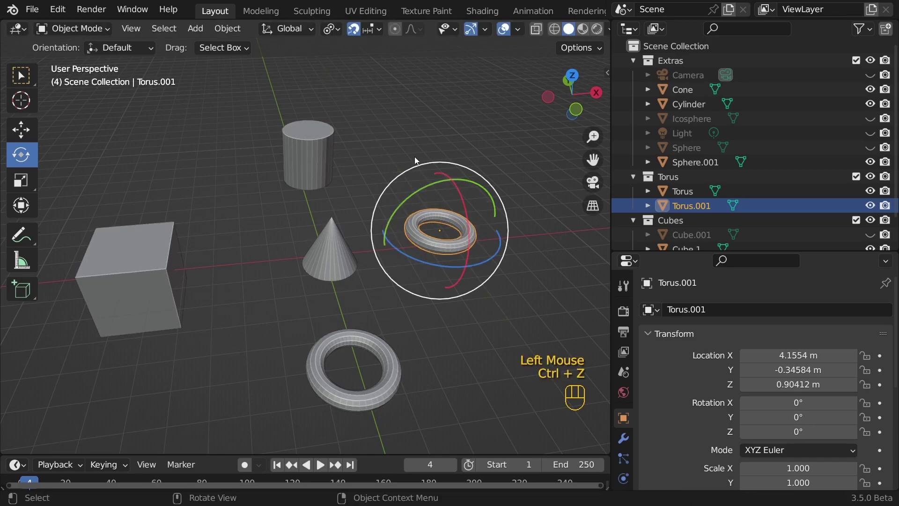
Make increment snapping also affect Rotate and Scale in addition to Move.
left_click(374, 32)
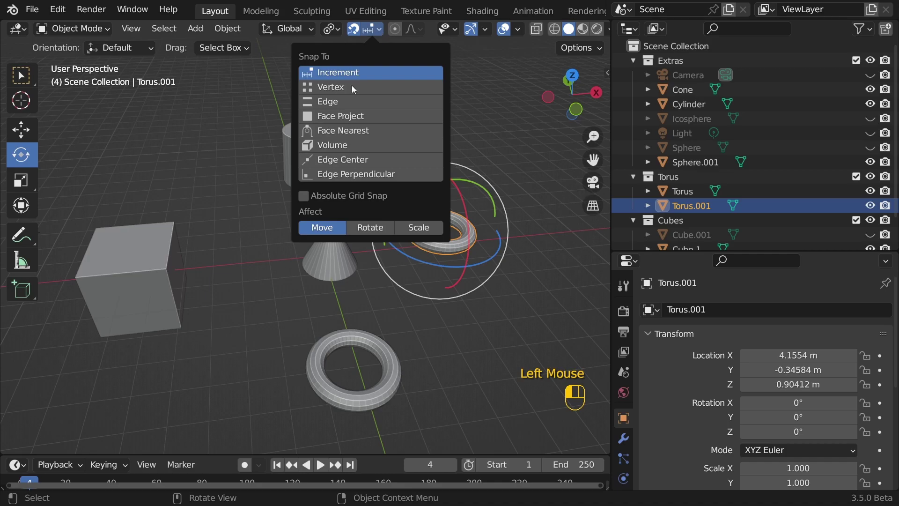
left_click(359, 229, "shift")
left_click(406, 226, "shift")
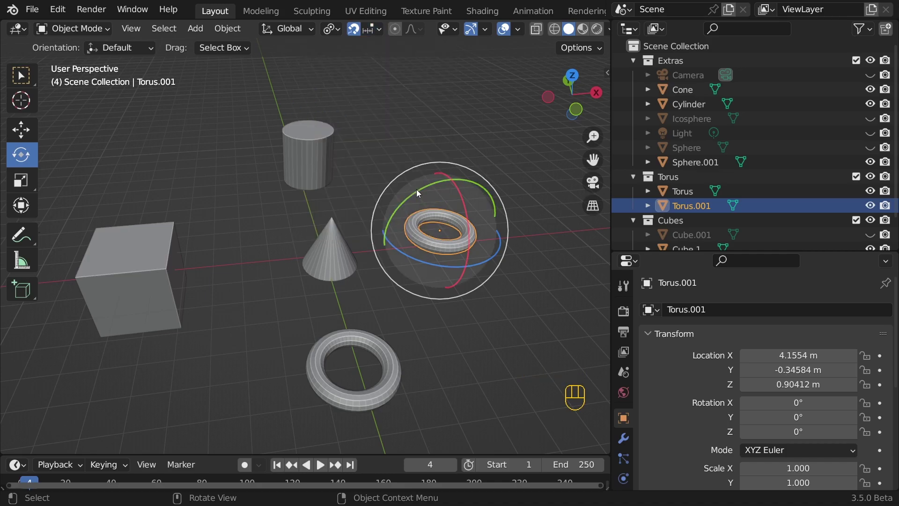
Rotate the moved torus -40° around the Y axis with snapping, try scaling it to 1.9, and cancel the scaling.
left_click_drag(429, 184, 399, 200)
key("s")
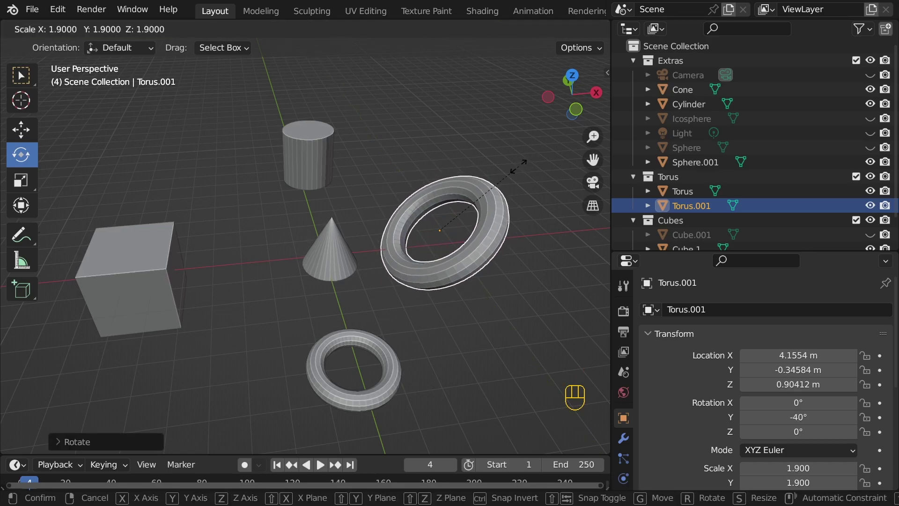
key("Escape")
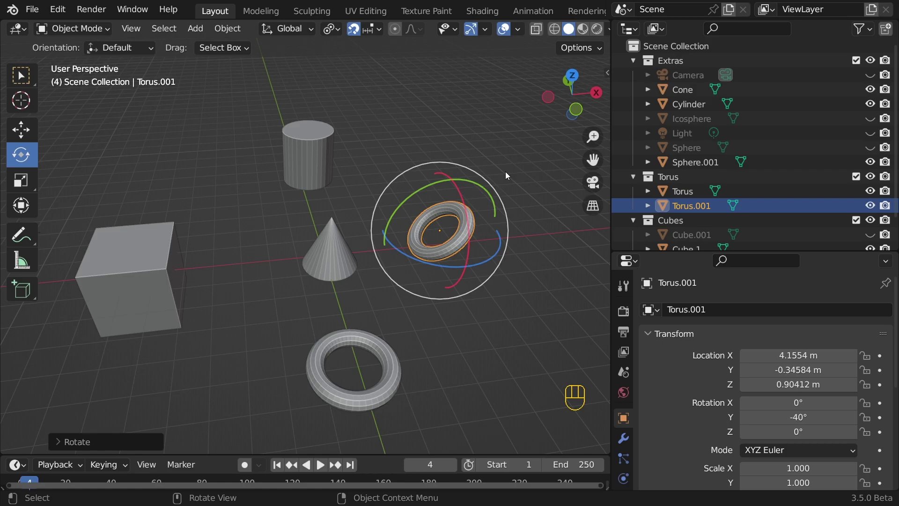
Set the snapping target to Face Project.
left_click(377, 29)
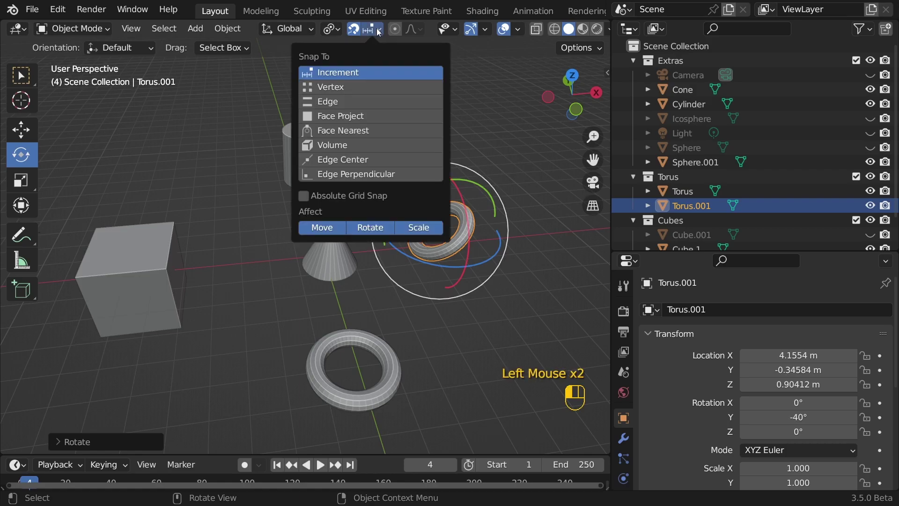
left_click(358, 116)
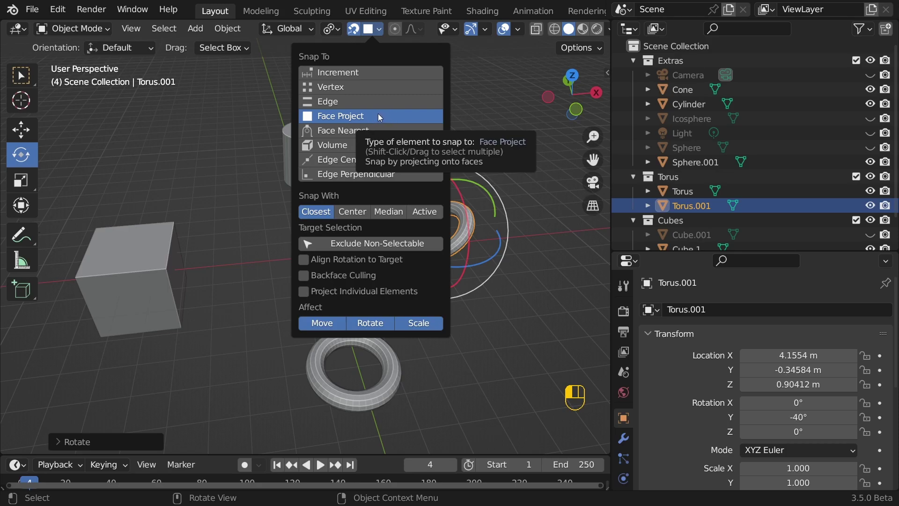
Move the cone onto the cube using Face Project snapping, and move it off again to the empty area beside the cube.
left_click(342, 262)
key("g")
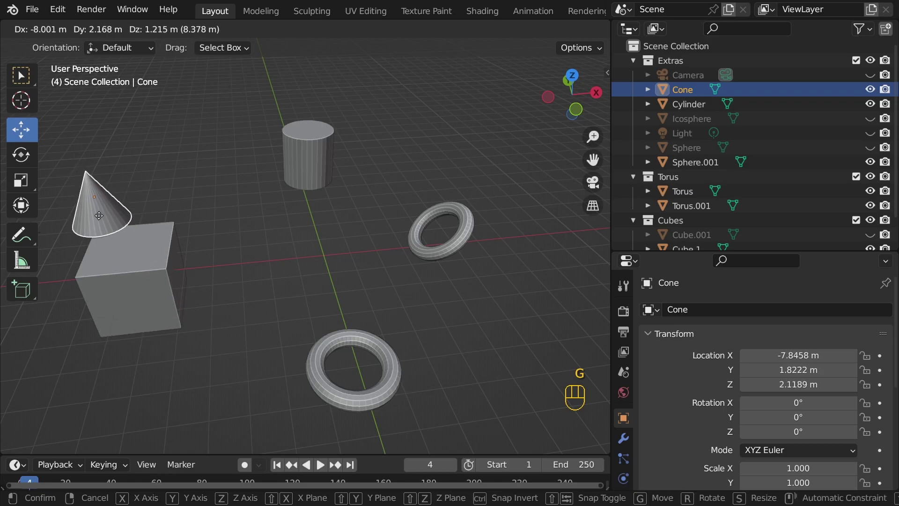
left_click(98, 246)
middle_click_drag(99, 246, 287, 191)
key("g")
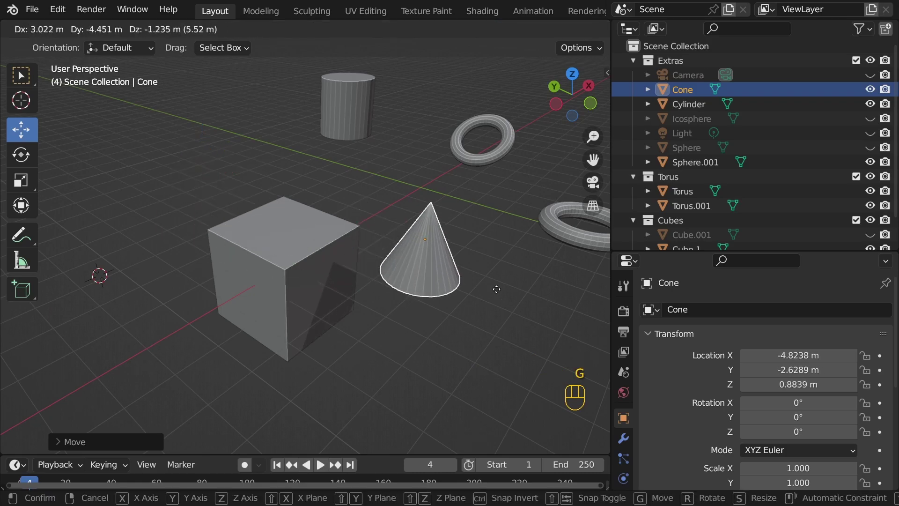
left_click(459, 281)
middle_click_drag(459, 281, 488, 270)
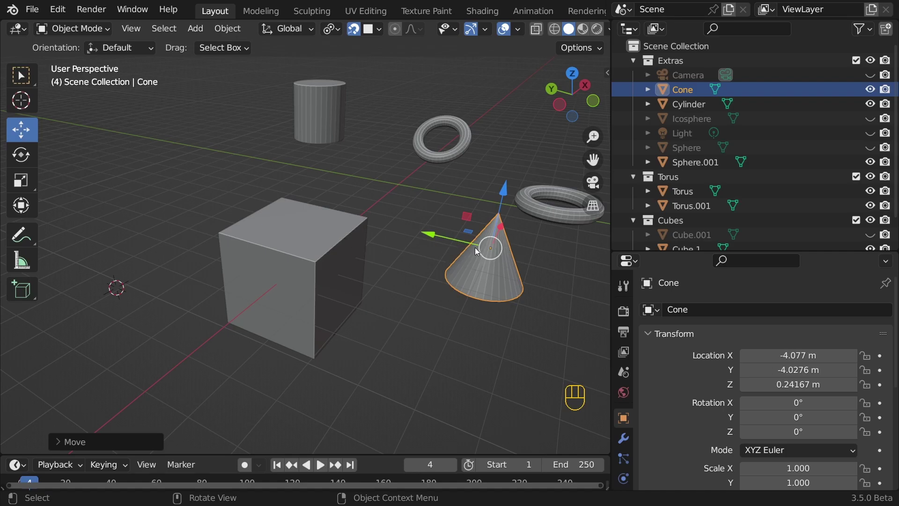
Move the cone back to the cube and snap its base onto the top face.
left_click_drag(492, 256, 268, 204)
left_click_drag(314, 180, 312, 101)
middle_click_drag(309, 187, 440, 198)
left_click_drag(468, 138, 343, 146)
middle_click_drag(389, 229, 356, 199)
key("g")
key("g")
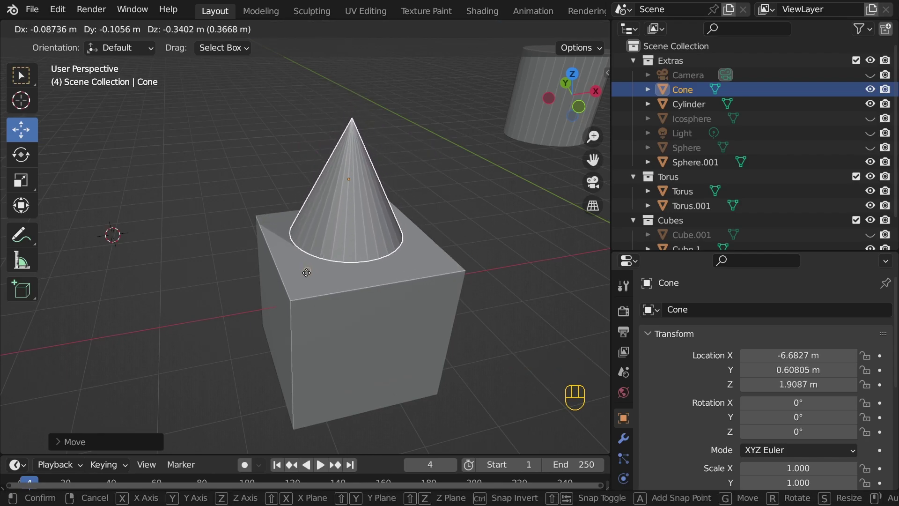
left_click(338, 269)
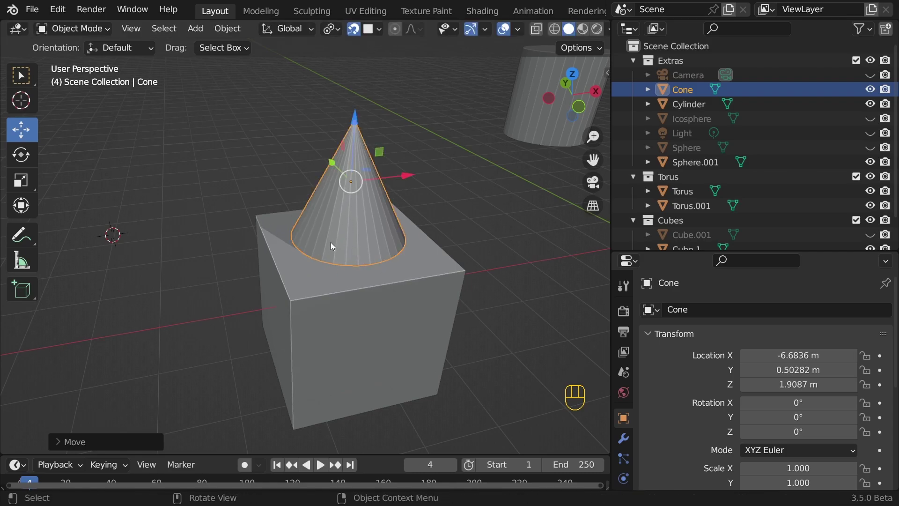
Enable Align Rotation to Target and Project Individual Elements in the snapping settings.
scroll(317, 223, "down", 2)
middle_click_drag(316, 223, 363, 203)
left_click(378, 29)
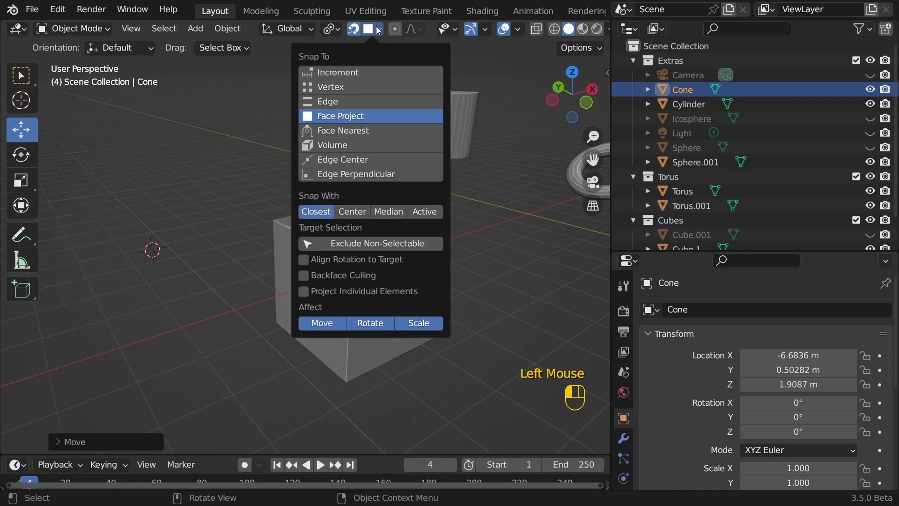
left_click(304, 260)
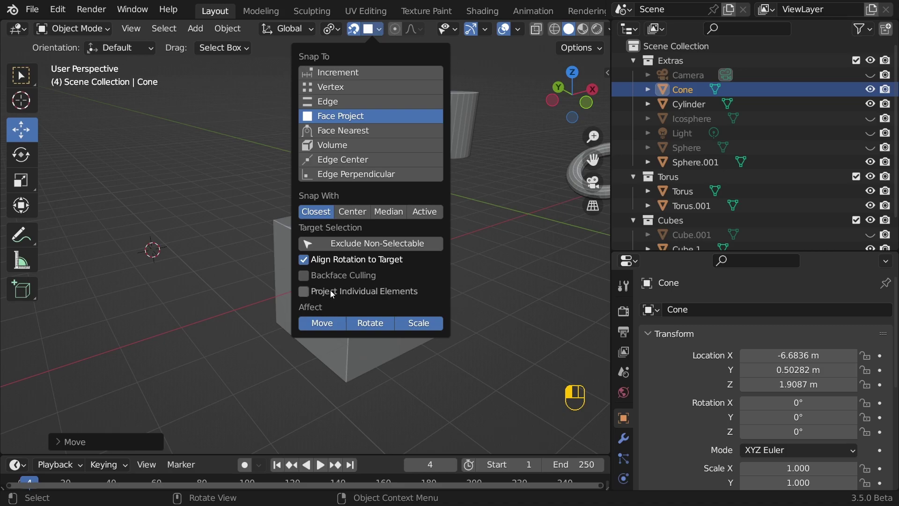
left_click(305, 292)
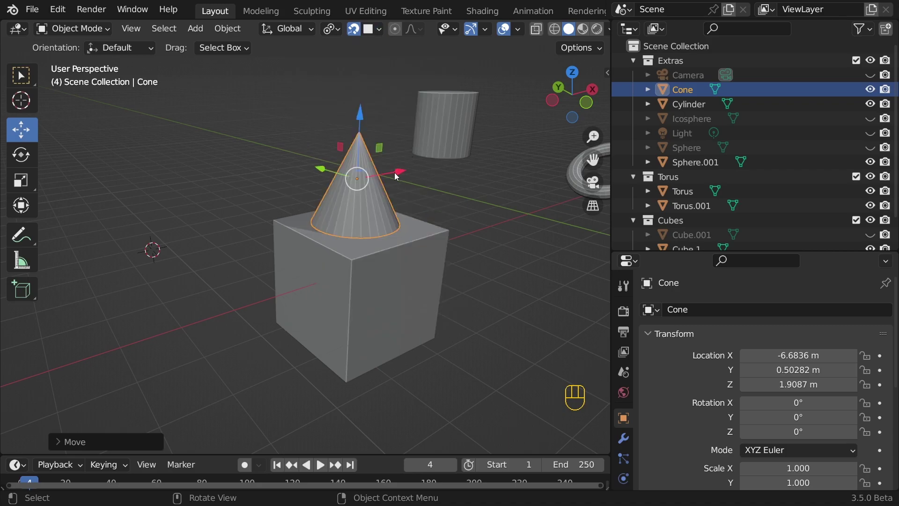
Try snapping the cone onto the cube's side faces with aligned rotation, and undo the move.
key("g")
key("g")
key("g")
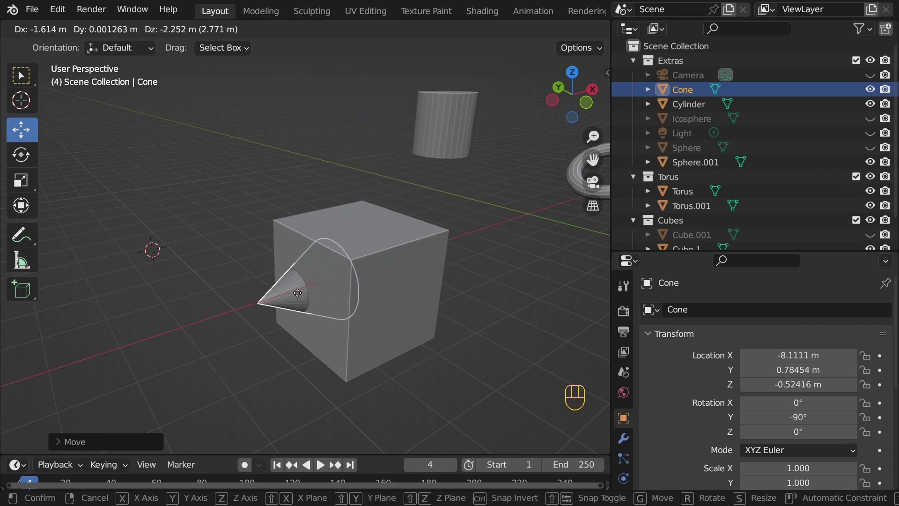
left_click(398, 299)
middle_click_drag(398, 299, 405, 289)
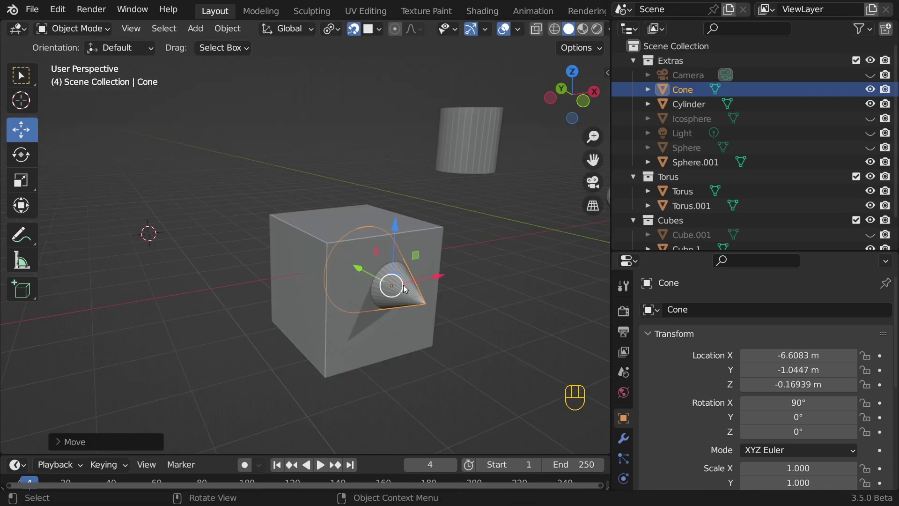
middle_click_drag(405, 288, 378, 249)
scroll(411, 275, "up", 2)
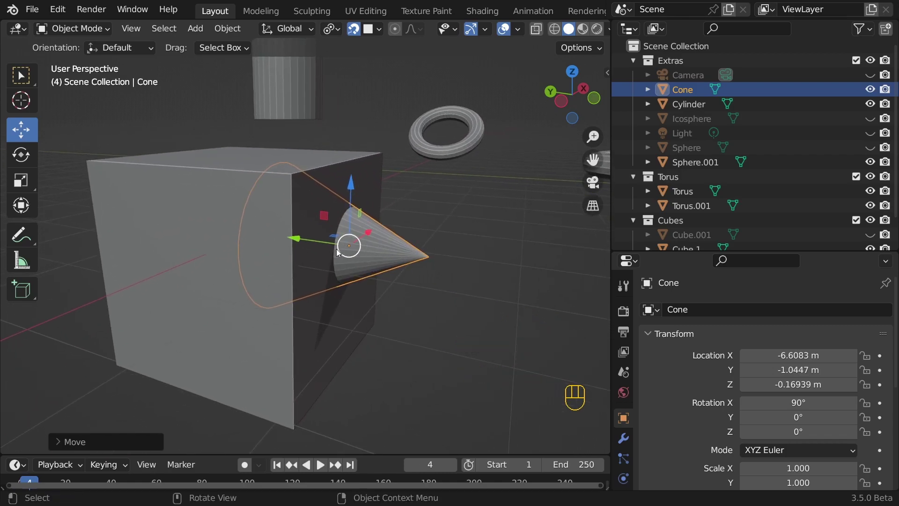
key("ctrl+z")
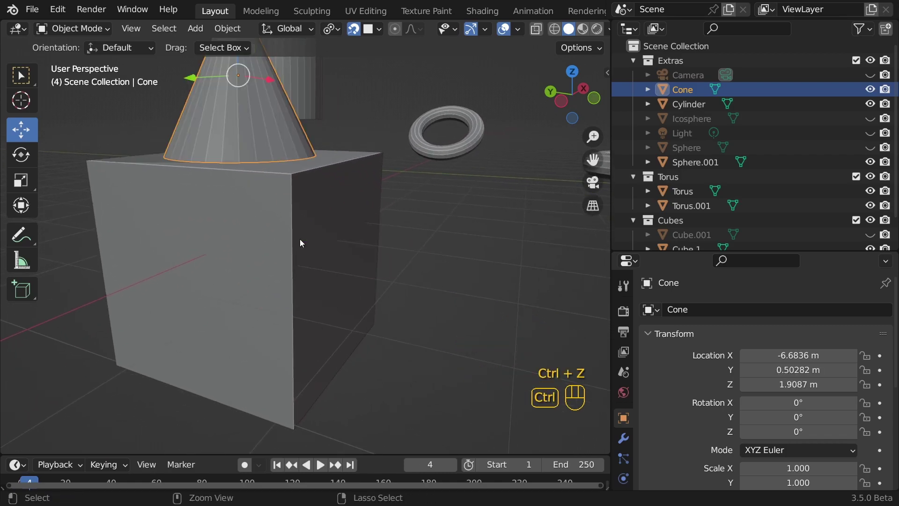
Set transforms to affect only origins, move the cone's origin down to its base edge, and turn the option off again.
scroll(287, 217, "down", 2)
middle_click_drag(287, 216, 266, 204, "shift")
scroll(323, 281, "up", 2)
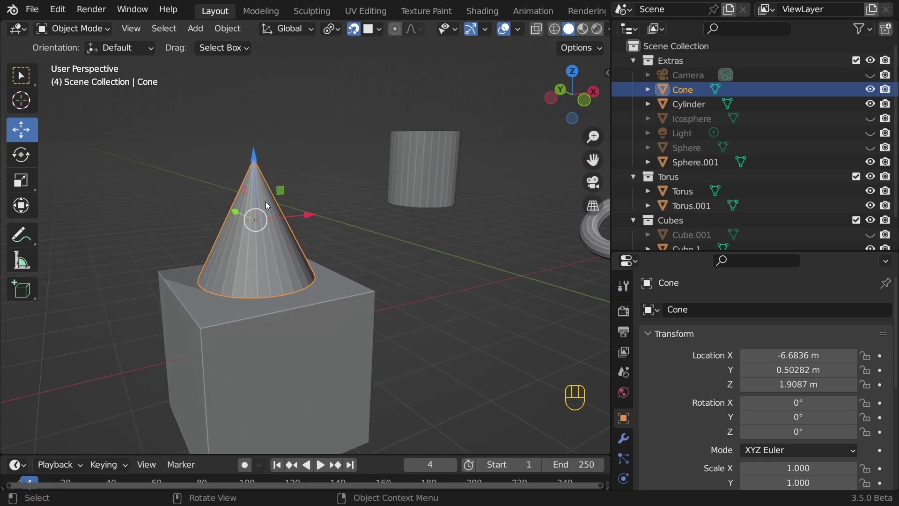
left_click(593, 49)
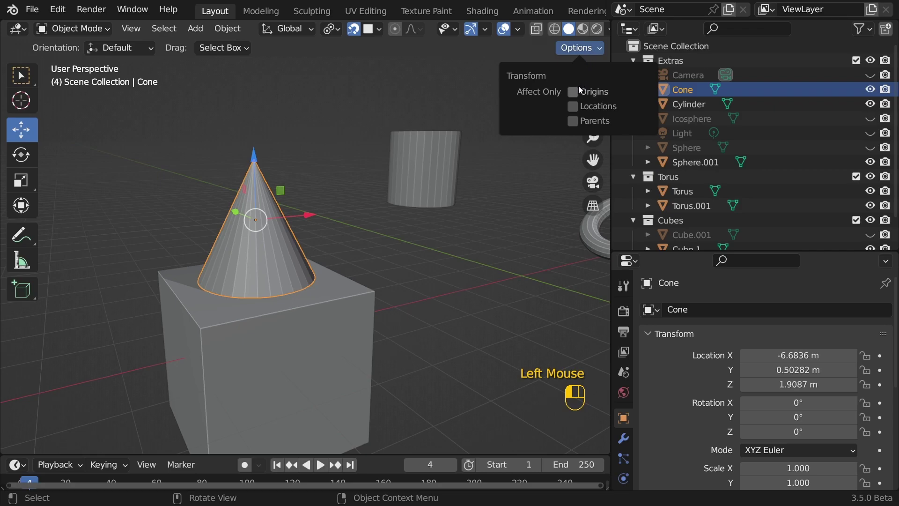
left_click_drag(259, 153, 259, 229)
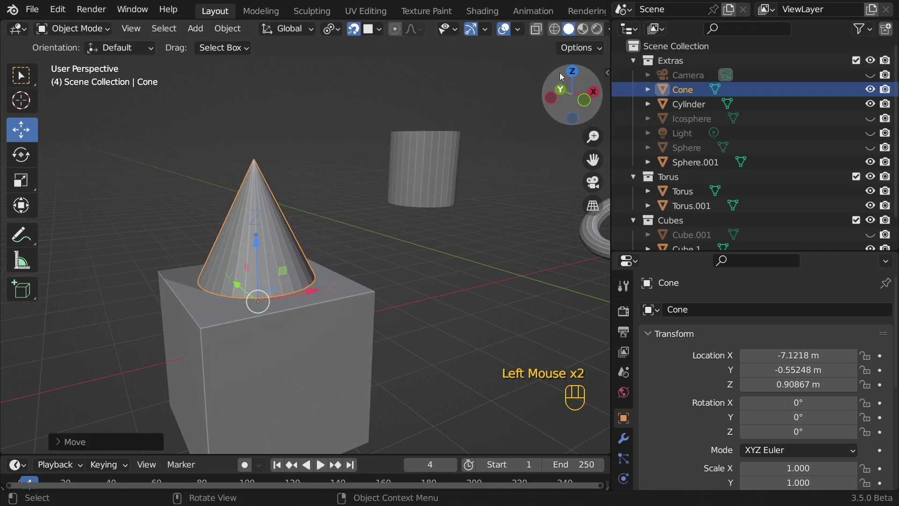
left_click(569, 52)
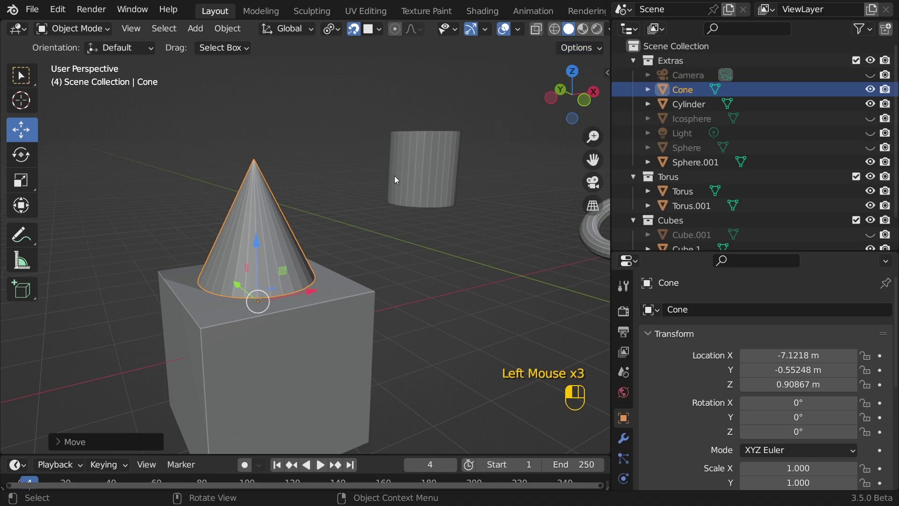
Snap the cone by its base origin onto different faces of the cube, leaving it low on the side face at Y -1.0447 m.
middle_click_drag(290, 244, 318, 197, "shift")
key("g")
middle_click_drag(300, 290, 364, 400)
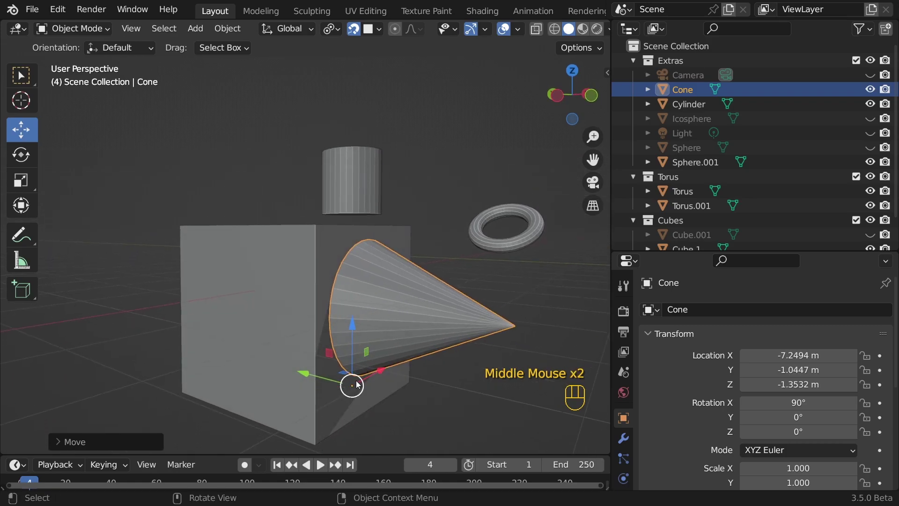
mouse_move(334, 308)
middle_mouse_down()
mouse_move(365, 324)
mouse_move(377, 311)
mouse_move(319, 314)
middle_mouse_up()
key("g")
left_click(224, 328)
scroll(377, 313, "down", 2)
key("g")
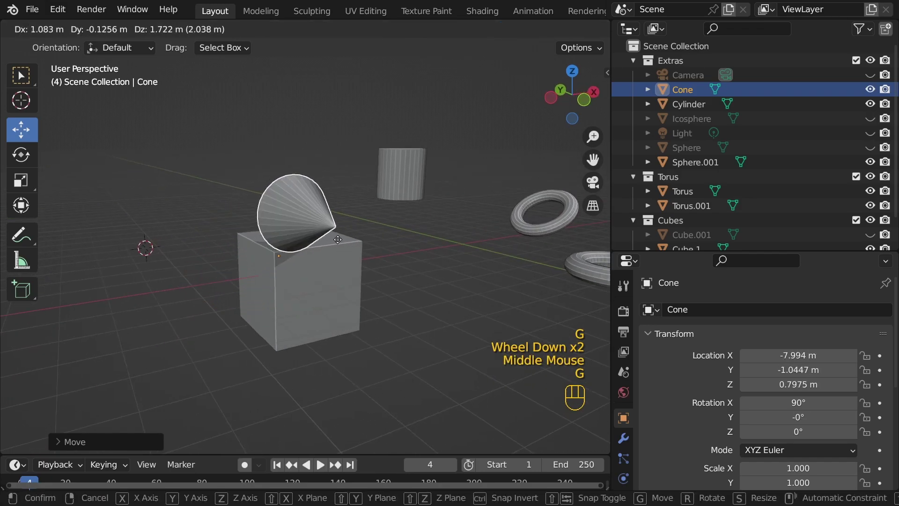
left_click(363, 306)
middle_click_drag(401, 239, 400, 249)
Scale the cone down to about 0.495 and snap it onto the curved side of the cylinder.
middle_click_drag(398, 281, 280, 302, "shift")
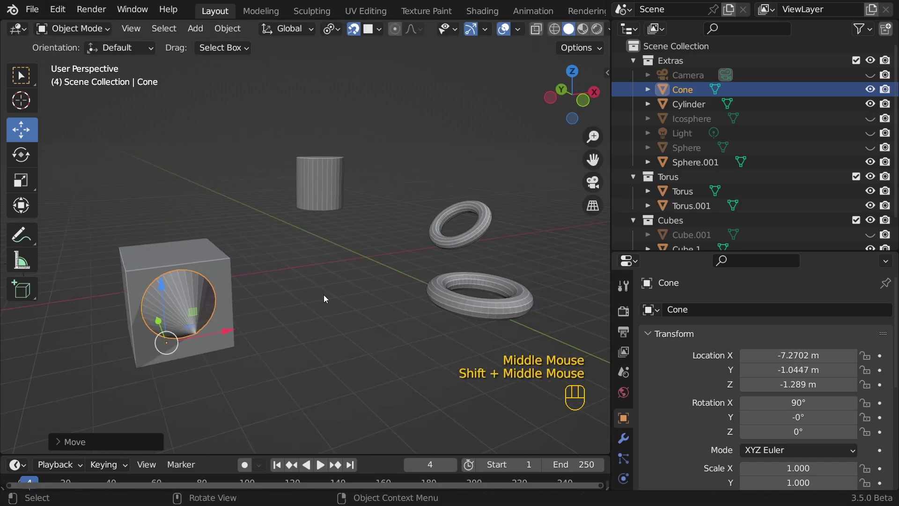
key("s")
left_click(216, 330)
middle_click_drag(206, 327, 242, 329, "shift")
key("g")
left_click(338, 188)
Frame the cone with View Selected and examine how its base sits against the cylinder's side.
middle_click(339, 186, "alt")
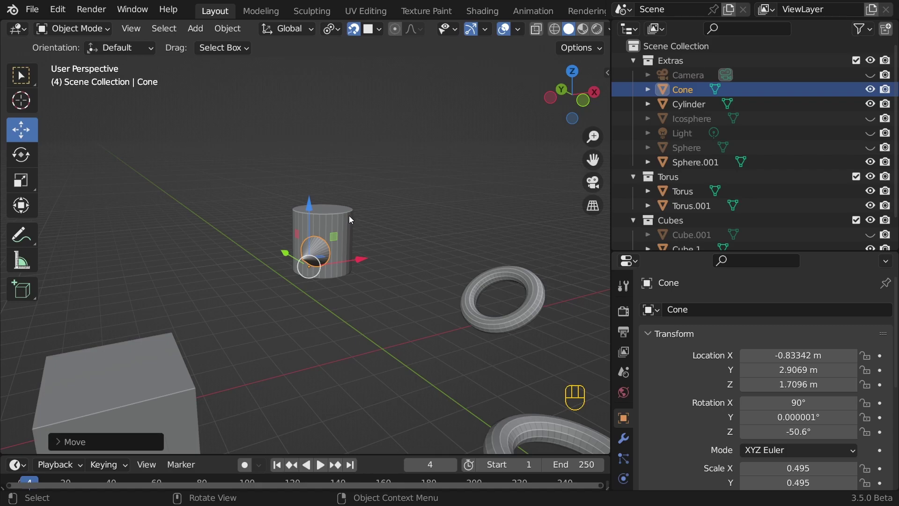
key("grave")
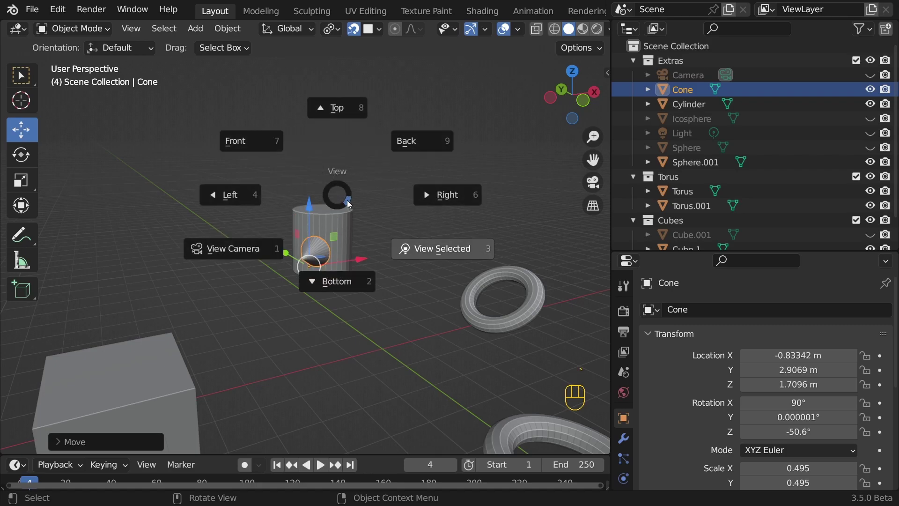
left_click(418, 252)
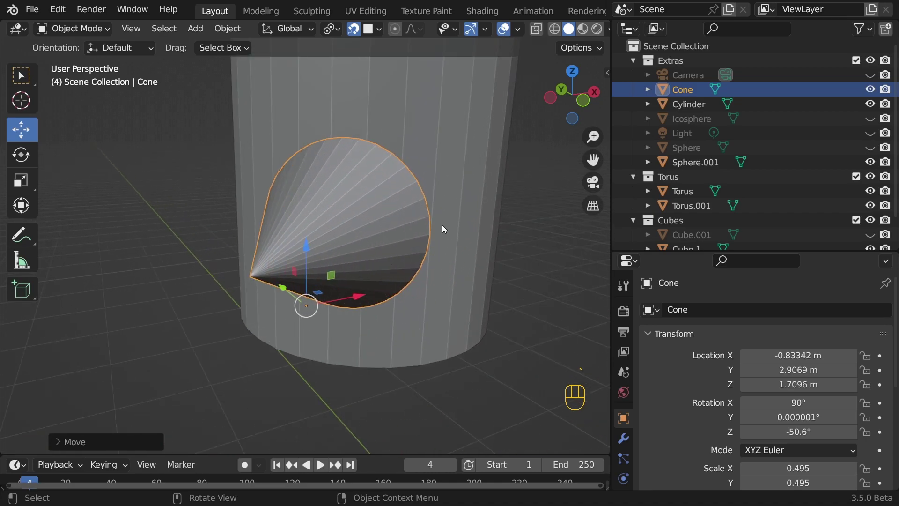
scroll(425, 218, "down", 1)
scroll(425, 219, "down", 2)
middle_click_drag(424, 220, 367, 223)
scroll(366, 223, "down", 2)
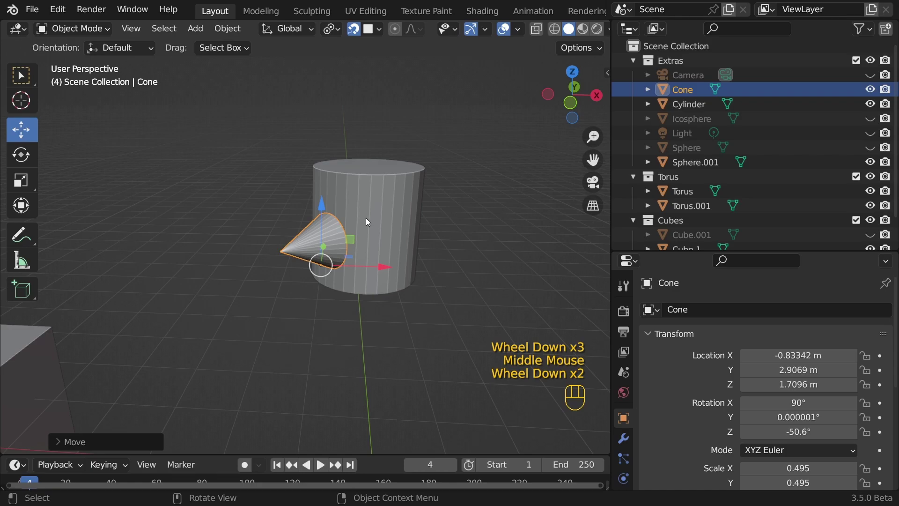
Centre the view on the cylinder with Center View to Mouse and look at it from the other side.
scroll(368, 222, "down", 3)
middle_click_drag(288, 249, 330, 226)
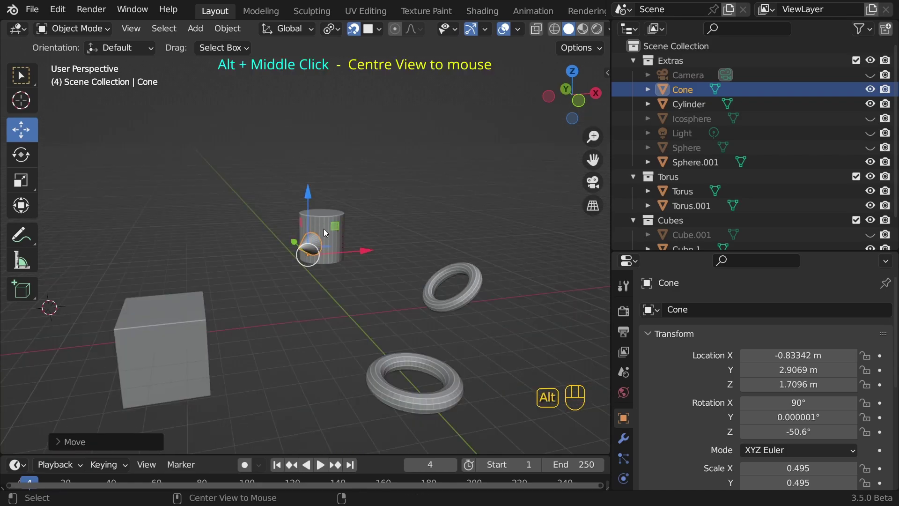
middle_click(323, 230, "alt")
scroll(325, 232, "up", 2)
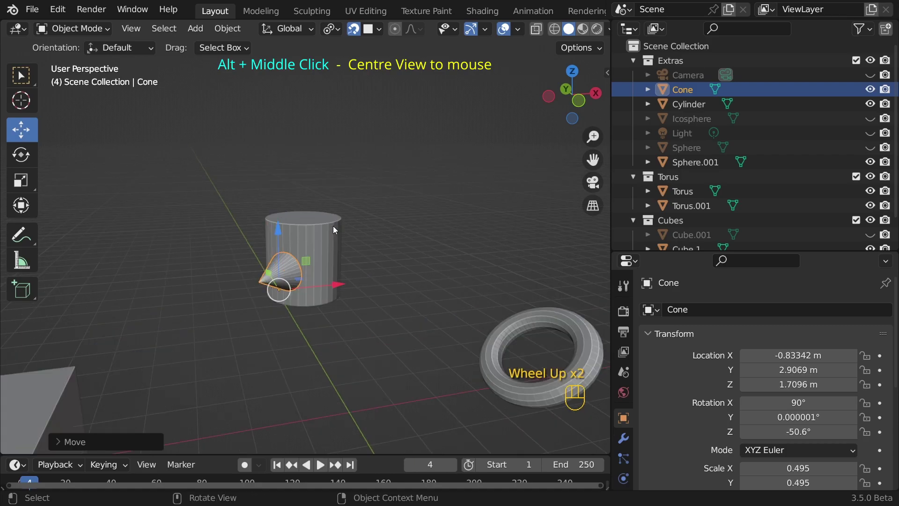
middle_click_drag(243, 248, 501, 267)
Select the flat torus, centre the view on it with Center View to Mouse, and orbit around it.
left_click(517, 265)
key("grave")
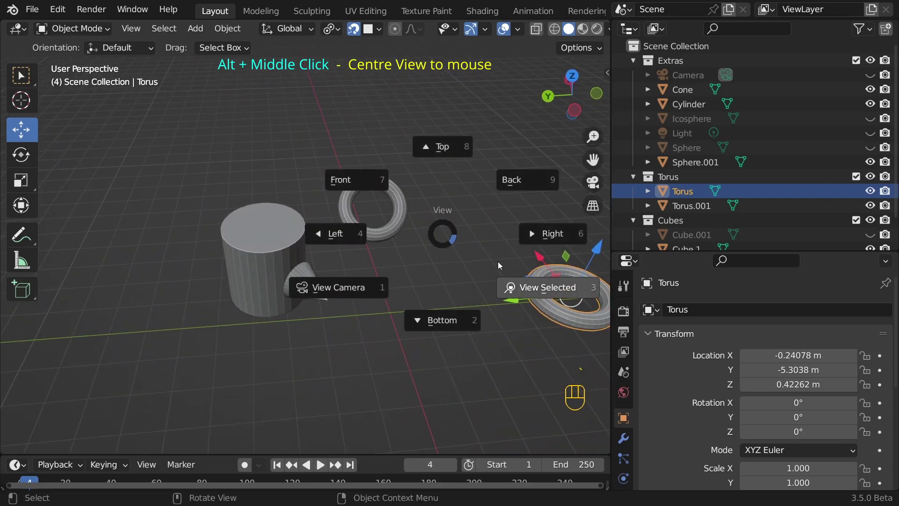
left_click(445, 235)
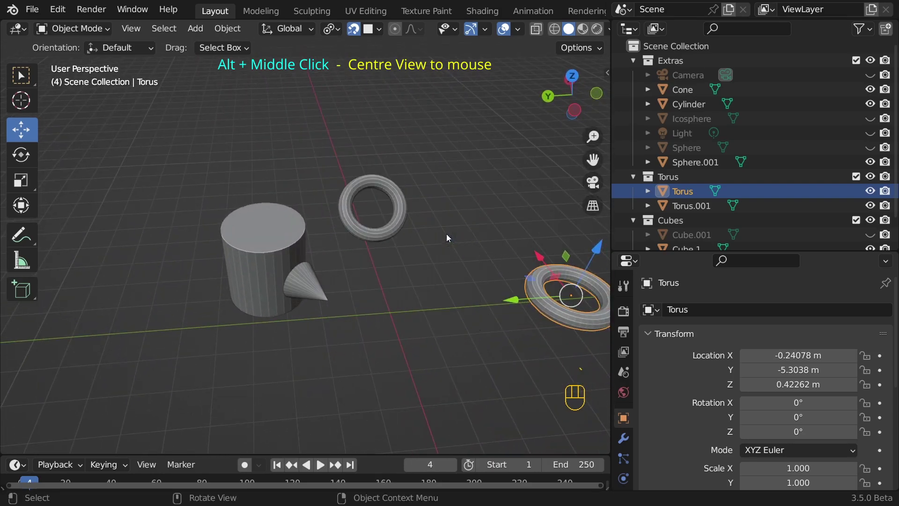
key("alt")
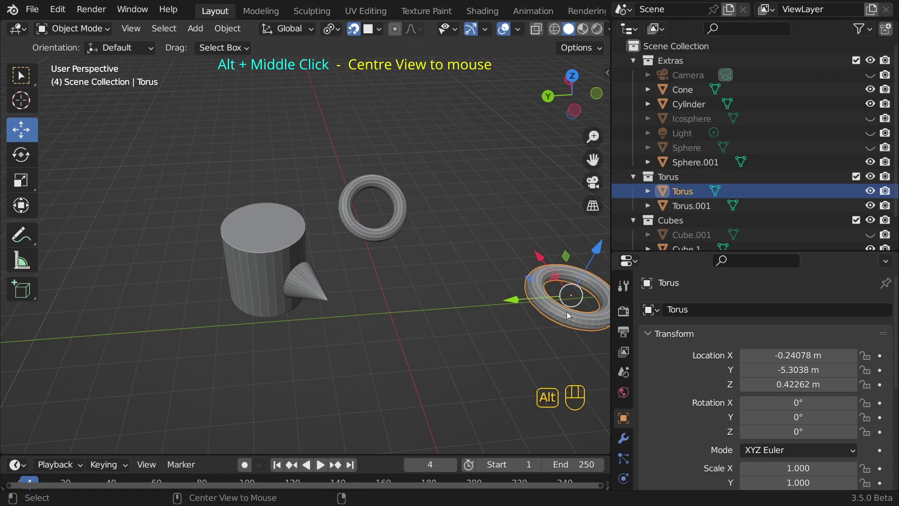
middle_click(564, 312, "alt")
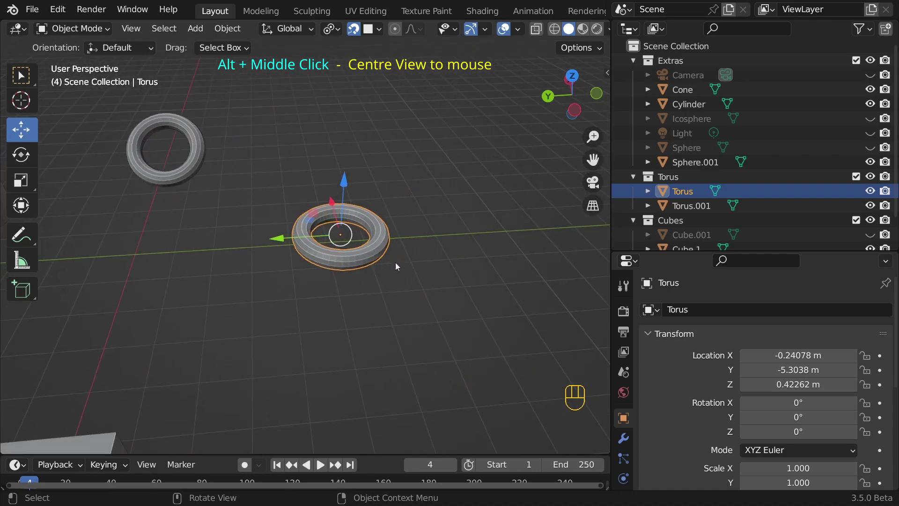
middle_click_drag(343, 247, 172, 242)
middle_click_drag(340, 255, 348, 229)
Snap the small cone onto the top face of the cylinder with its rotation aligned to that face.
middle_click(290, 146, "alt")
scroll(352, 235, "up", 3)
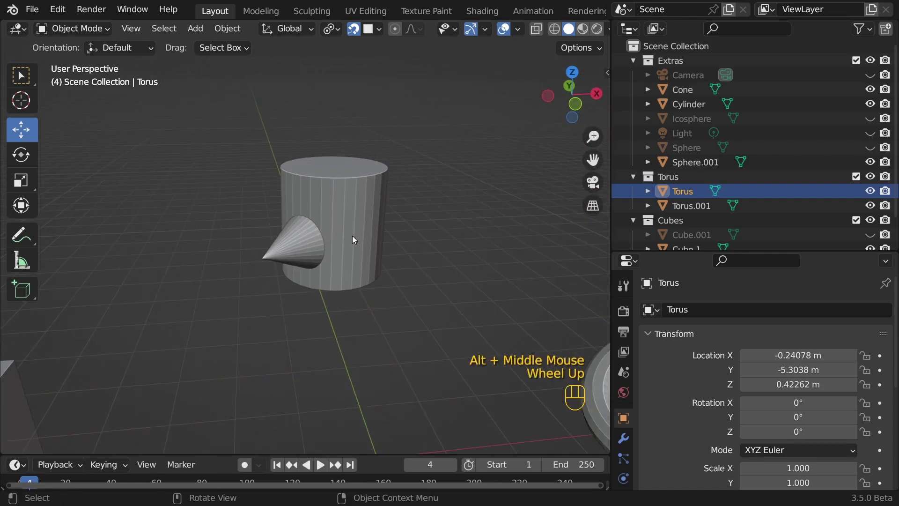
scroll(353, 238, "up", 1)
left_click(291, 228)
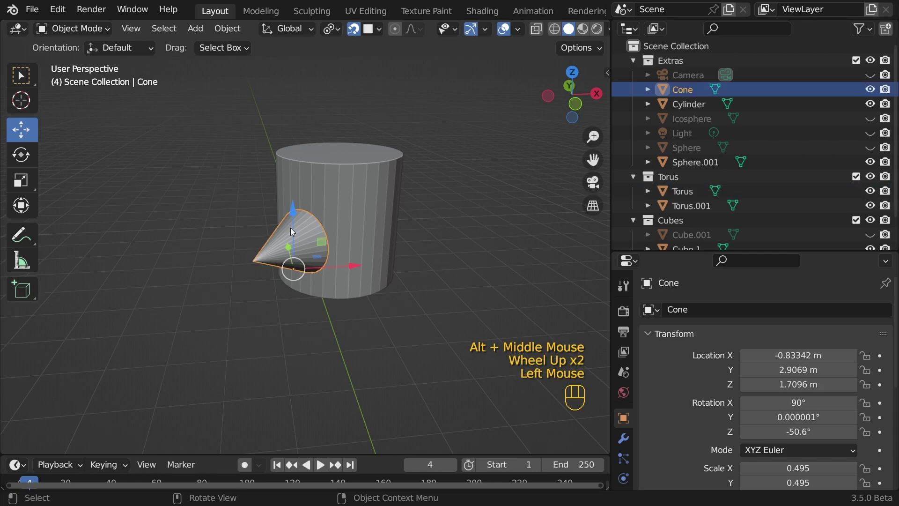
key("ctrl+z")
key("g")
left_click(372, 178)
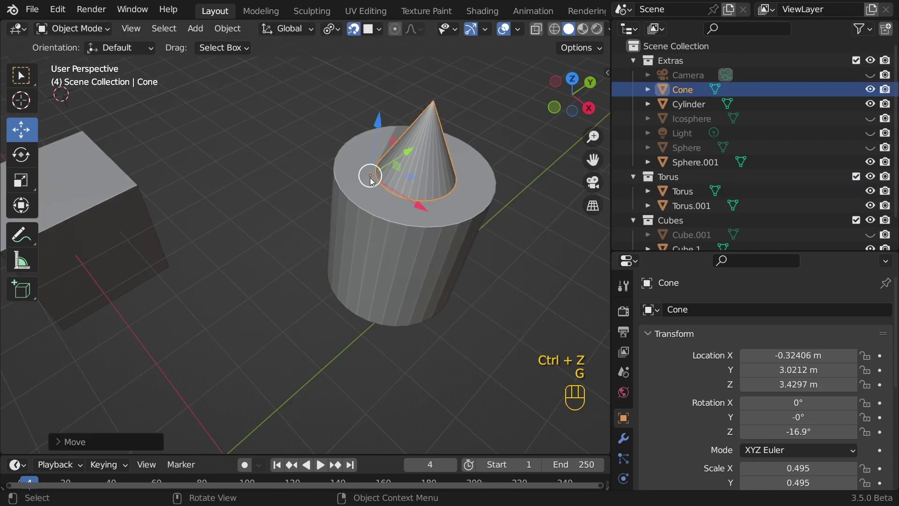
Snap the flat torus onto the top face of the cube.
scroll(328, 198, "down", 3)
middle_click_drag(296, 263, 414, 195, "shift")
left_click(279, 351)
key("g")
left_click(286, 149)
Snap Torus.001 onto the cube's +X side face with its rotation aligned, and clear the selection.
left_click(494, 374)
key("g")
left_click(287, 198)
left_click(363, 195)
Turn off snapping.
scroll(364, 195, "down", 3)
scroll(407, 199, "up", 2)
middle_click_drag(398, 205, 391, 242, "shift")
left_click(356, 31)
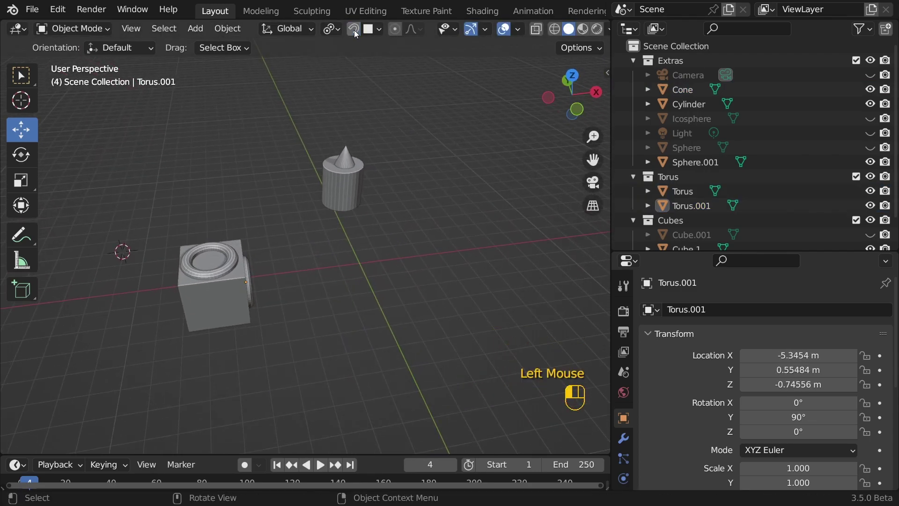
Move the cone onto the cylinder's side face using temporary snapping, leaving the snap toggle off.
left_click(345, 159)
middle_click_drag(348, 156, 325, 222, "shift")
scroll(335, 225, "up", 5)
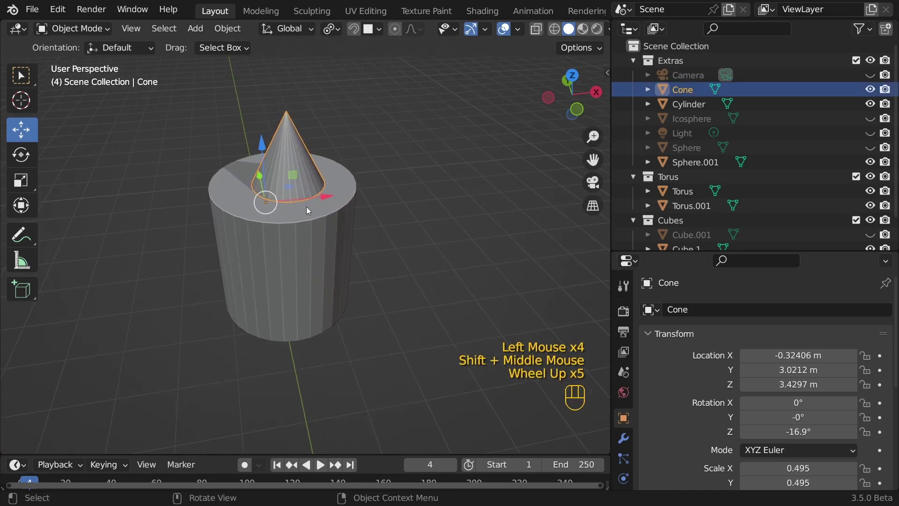
key("g")
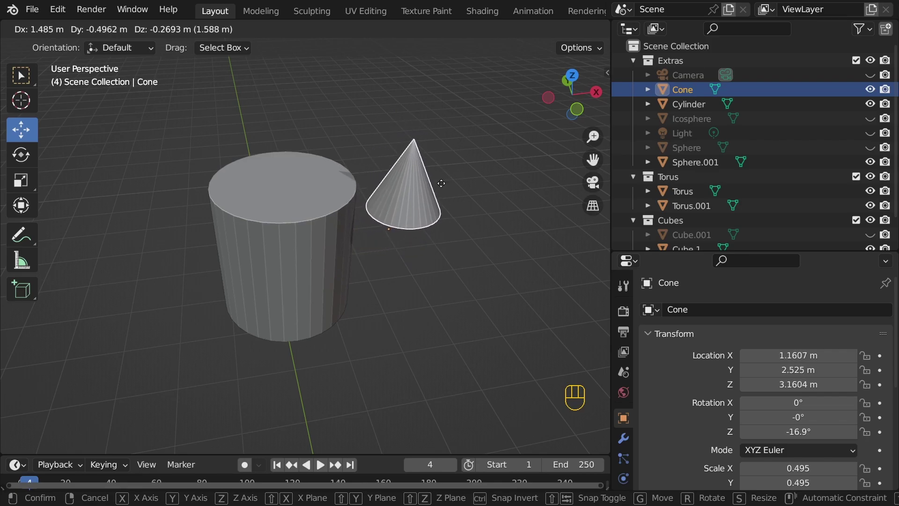
key("ctrl")
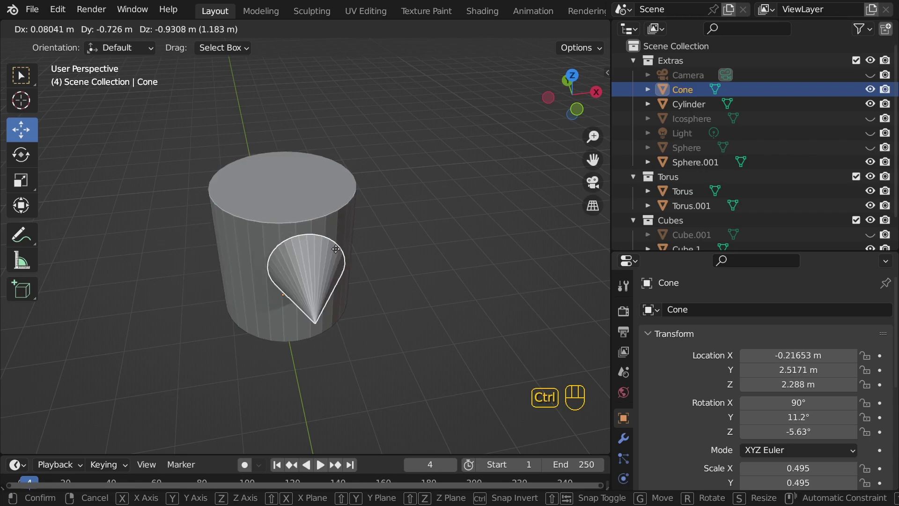
left_click(322, 247)
left_click(375, 29)
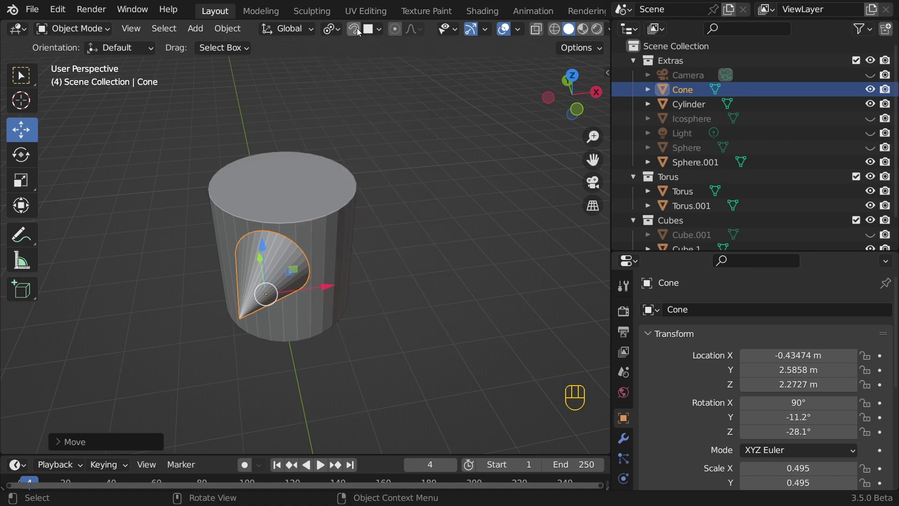
Move the cone back onto the cylinder's top face using temporary snapping.
key("g")
key("ctrl")
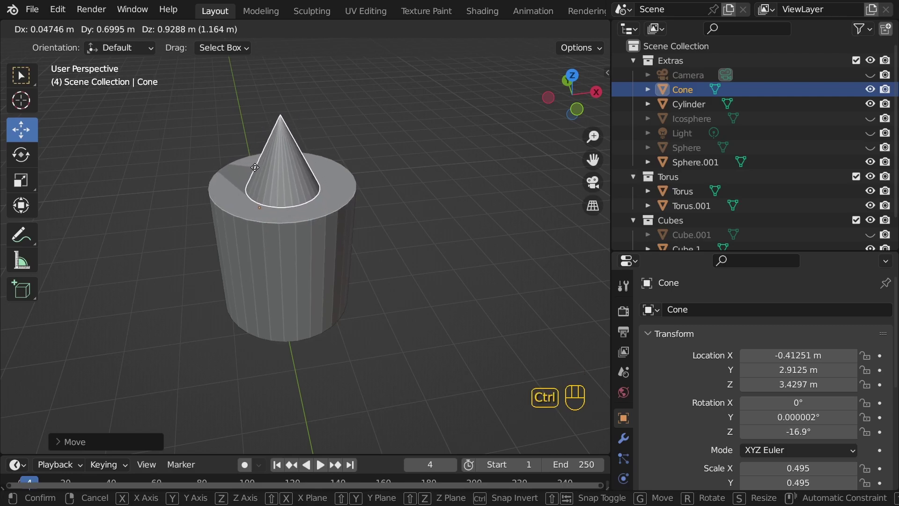
left_click(254, 166)
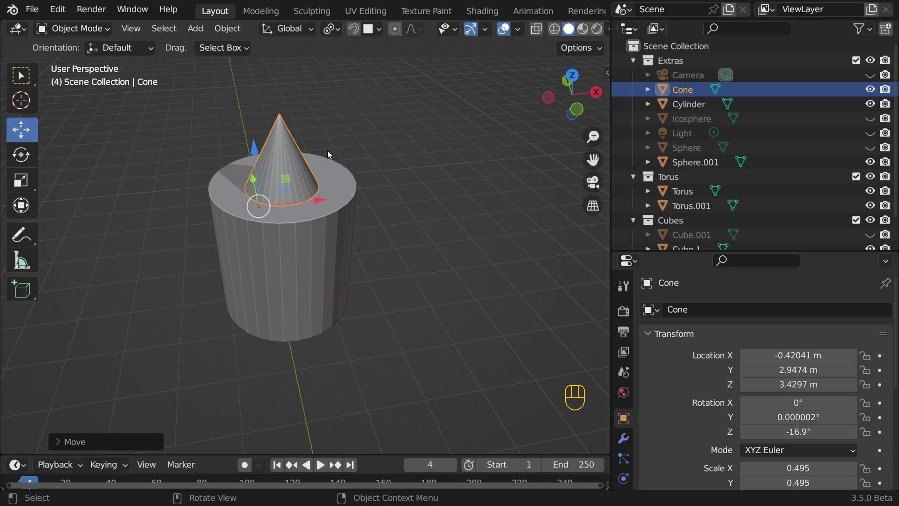
left_click(379, 30)
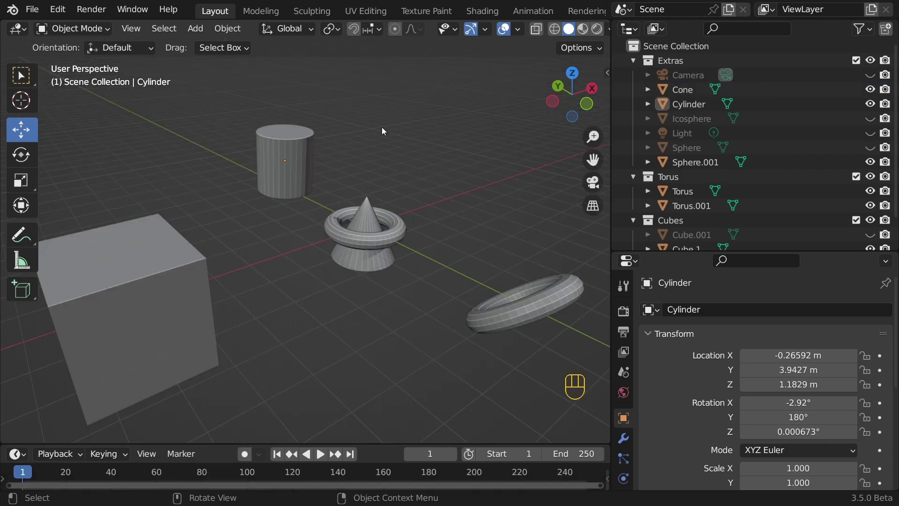
Turn on proportional editing and move Cube 2 with the influence size enlarged to about 8.95 m.
left_click(395, 31)
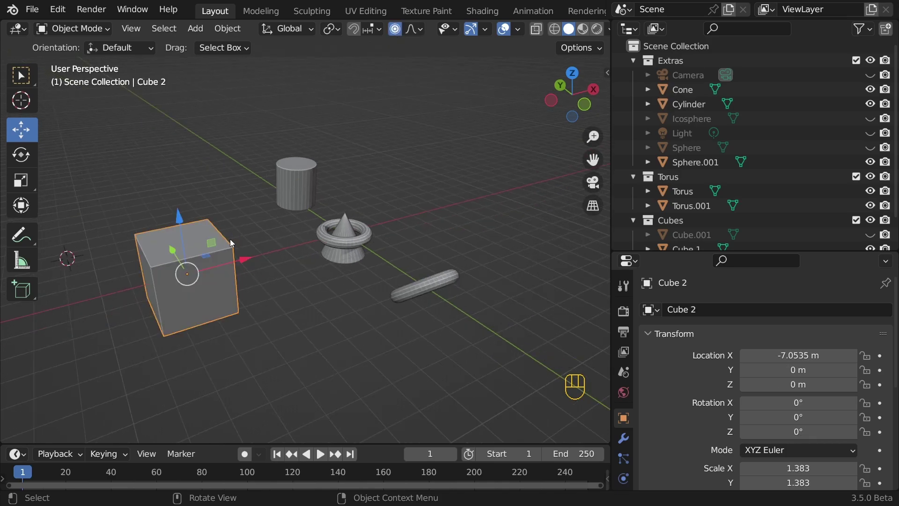
key("g")
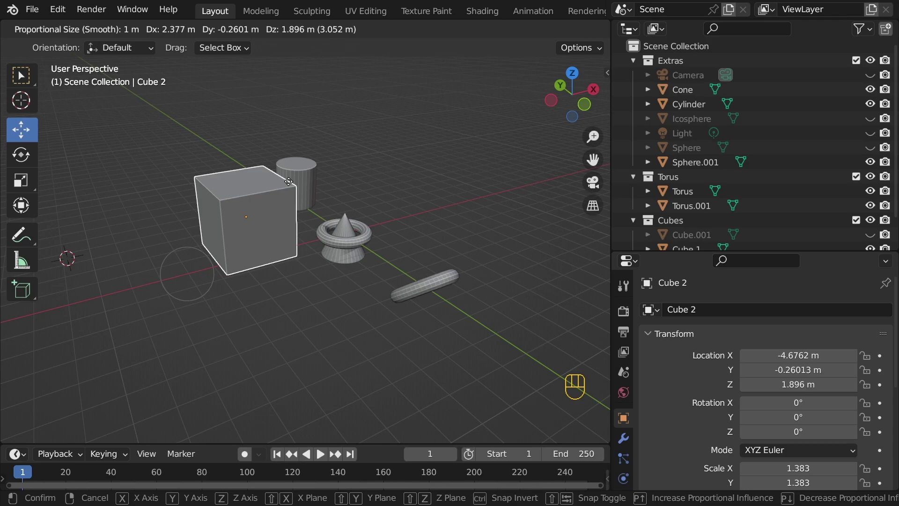
scroll(289, 182, "down", 17)
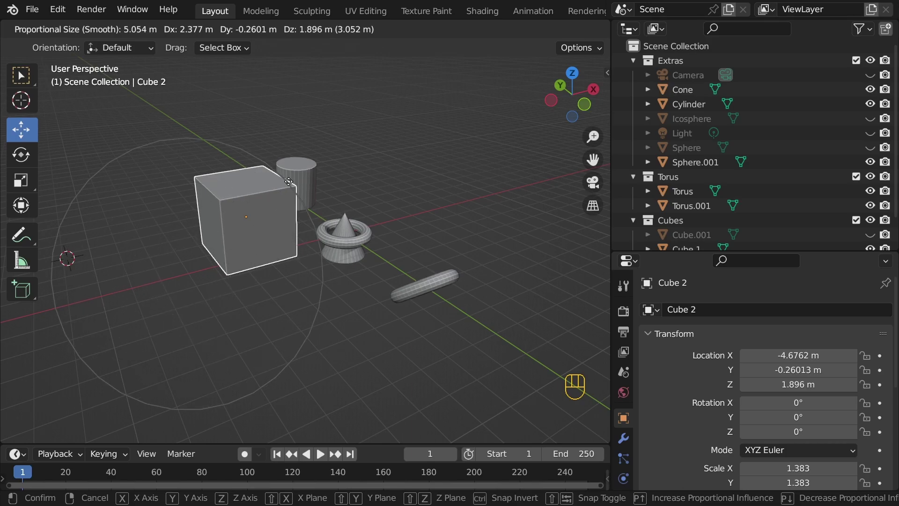
scroll(290, 183, "down", 6)
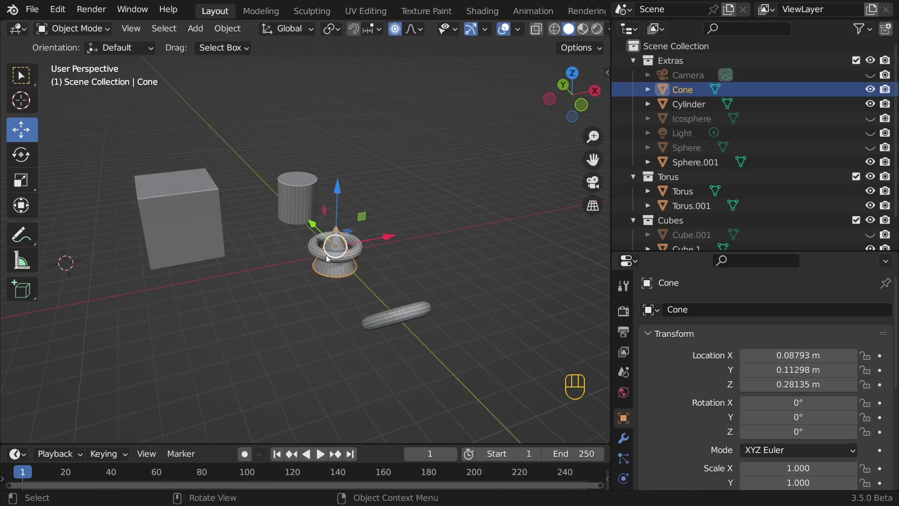
Try moving the cone with proportional editing, varying the influence size between 1.1 m and 8.14 m.
key("g")
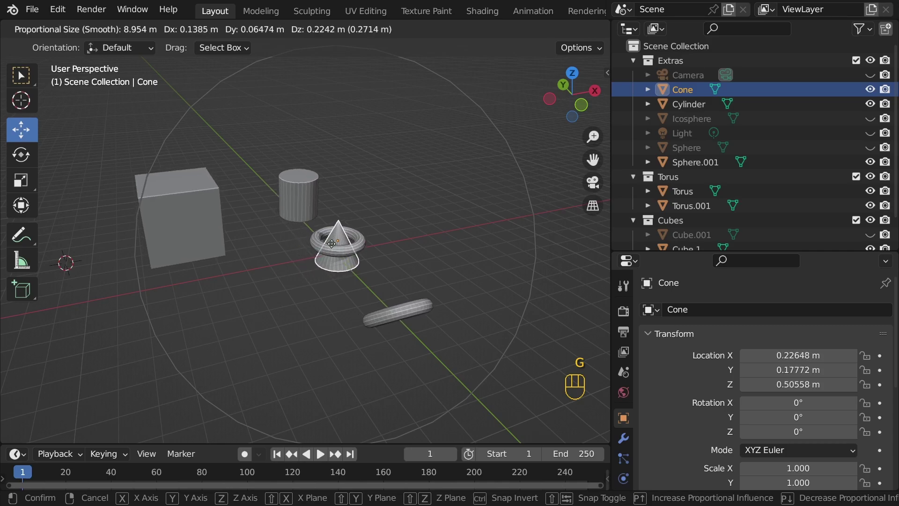
scroll(320, 254, "up", 20)
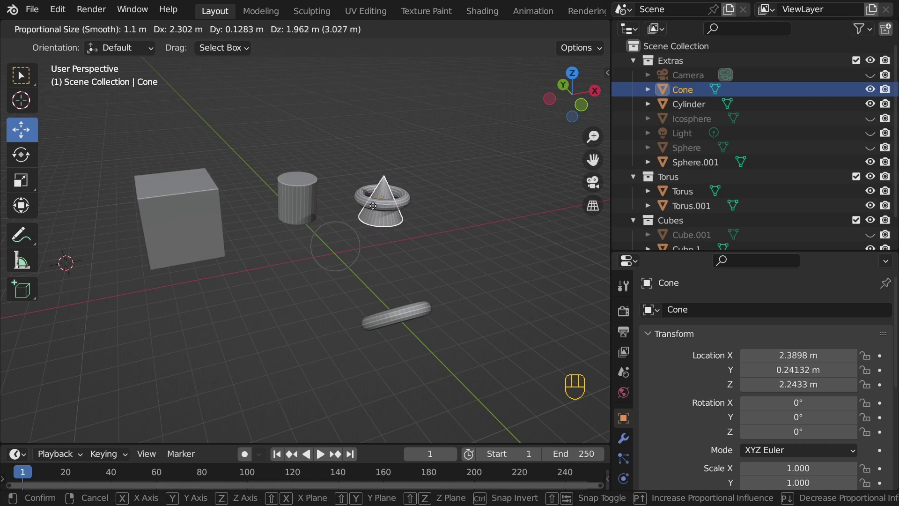
scroll(372, 208, "down", 3)
scroll(372, 208, "down", 13)
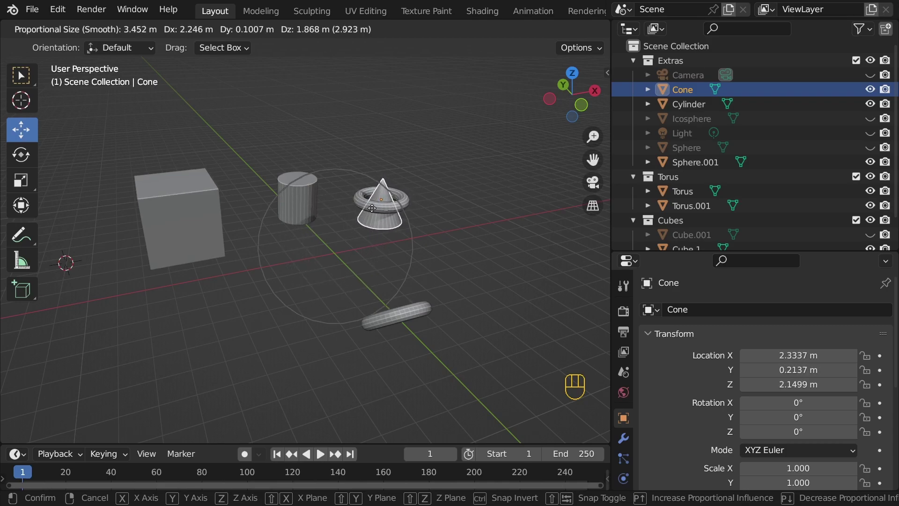
scroll(377, 206, "down", 1)
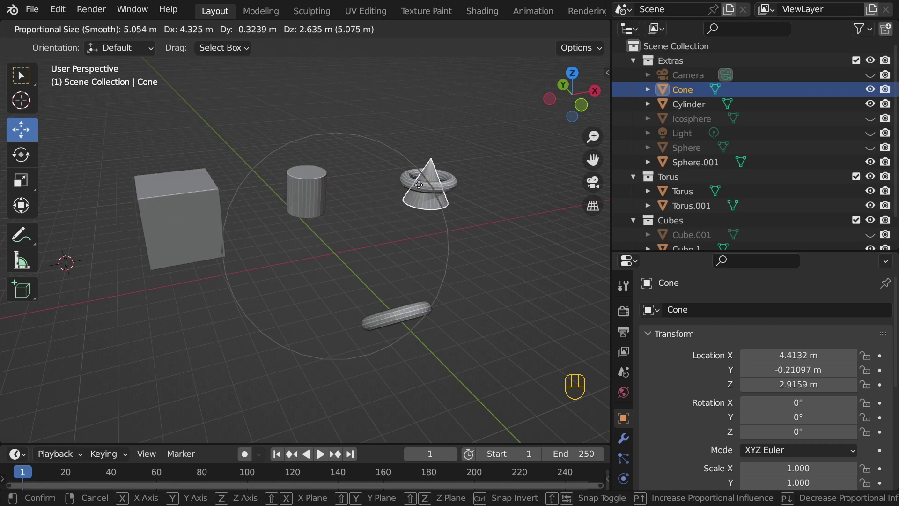
scroll(335, 270, "down", 1)
scroll(335, 269, "down", 4)
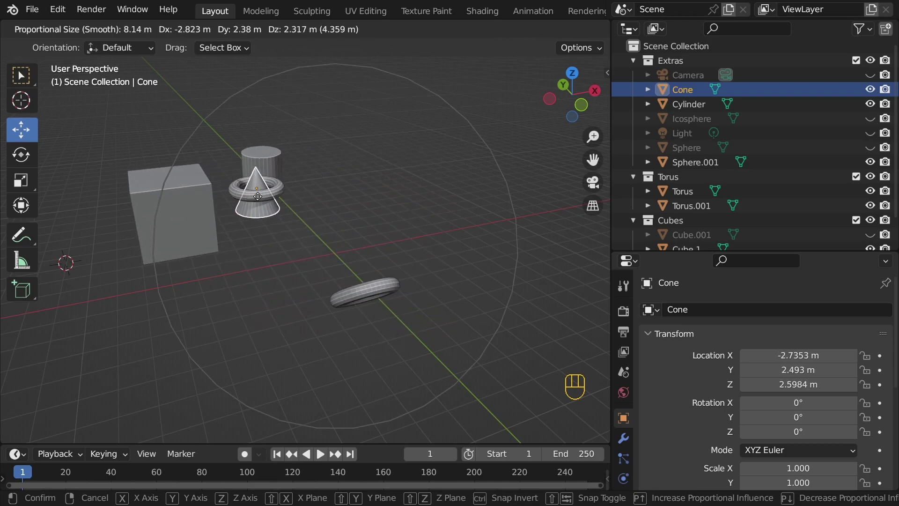
right_click(314, 195)
Place the 3D cursor in empty space beside the cone and add a cylinder mesh there.
scroll(447, 254, "up", 4)
middle_click_drag(503, 239, 220, 290, "shift")
right_click(320, 242, "shift")
key("shift+a")
key("shift+a")
mouse_move(333, 216)
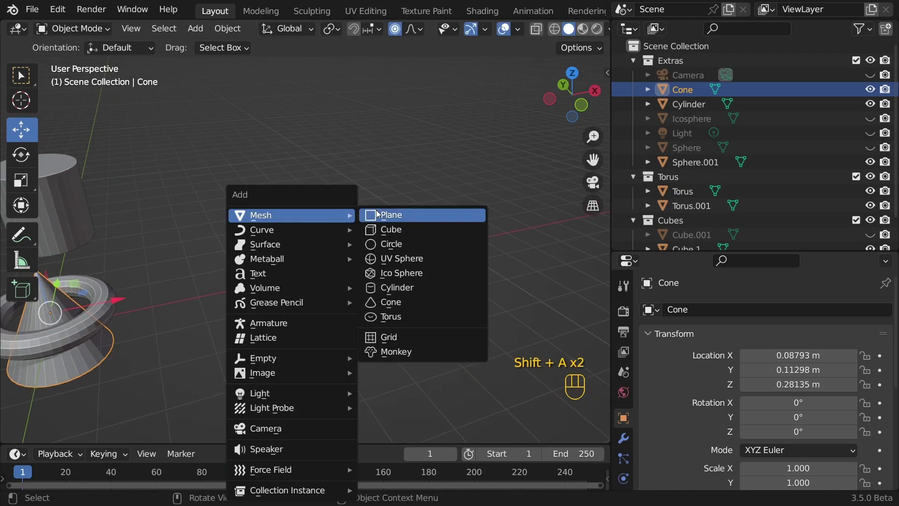
left_click(388, 287)
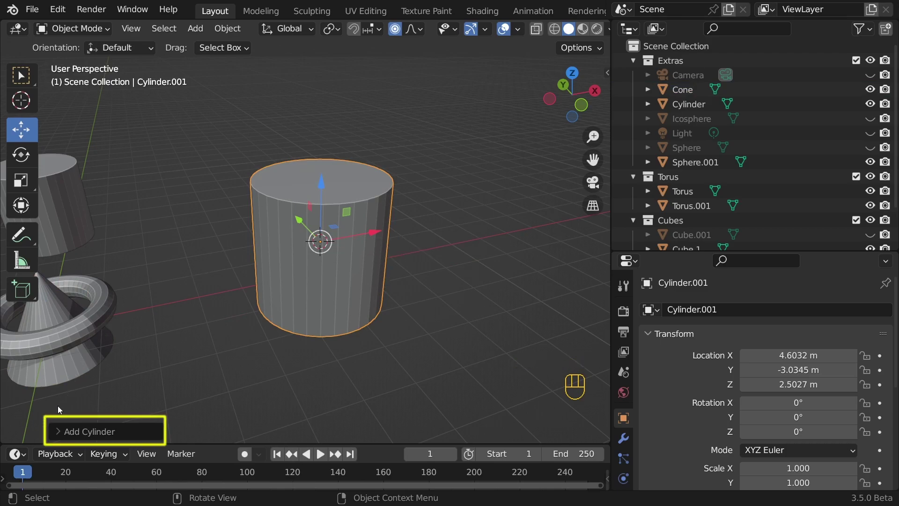
Adjust the new cylinder's creation settings to a radius of 0.86 m and 5 vertices.
left_click(58, 431)
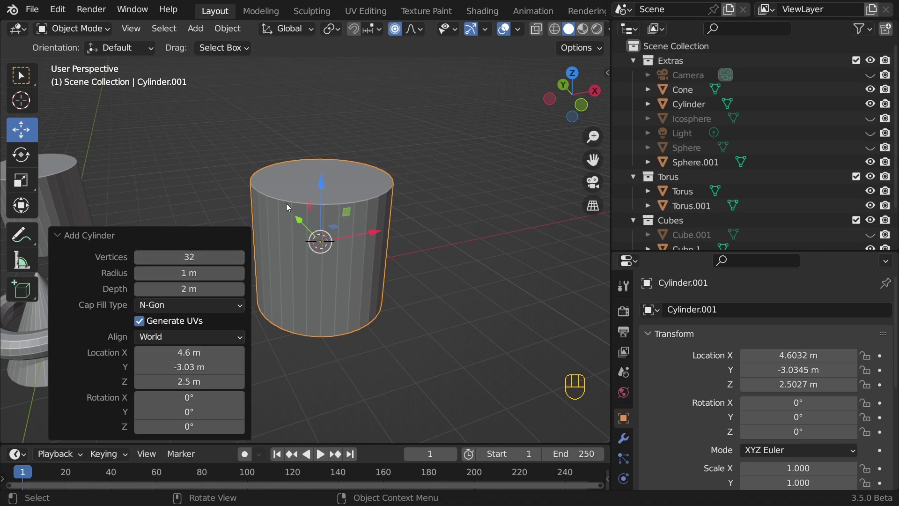
mouse_move(180, 272)
left_mouse_down()
mouse_move(415, 271)
mouse_move(183, 272)
left_mouse_up()
left_click_drag(194, 257, 240, 260)
left_click(239, 260)
left_click(239, 261)
left_click(239, 260)
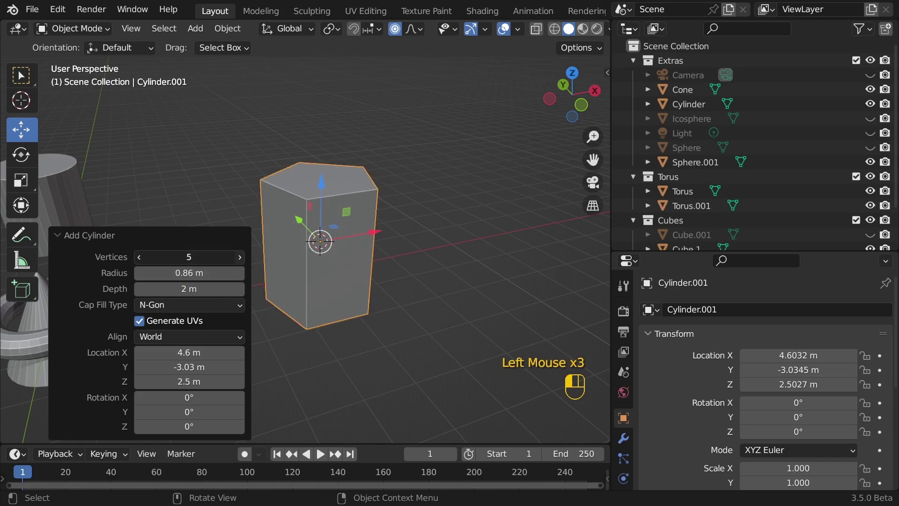
left_click(239, 260)
left_click(239, 260)
middle_click_drag(341, 178, 357, 209)
left_click(139, 257)
left_click(139, 257)
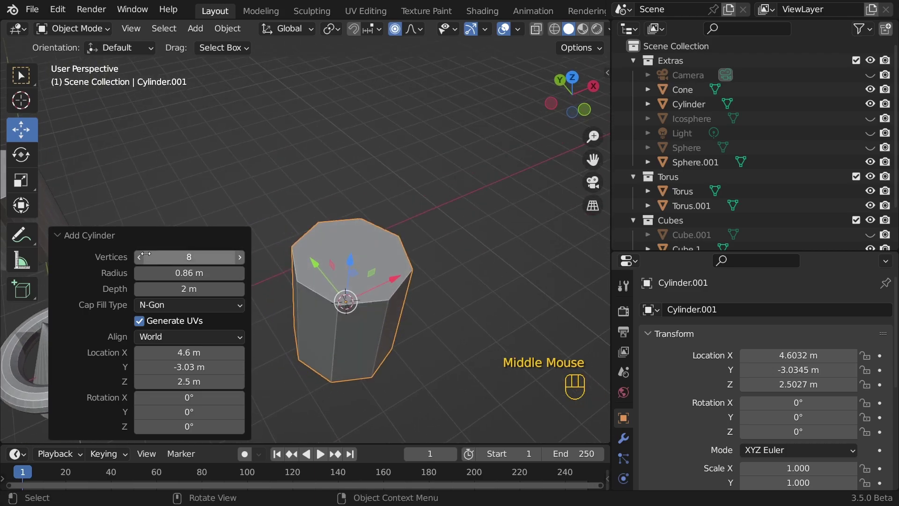
left_click(139, 256)
Set the new cylinder's depth to 2.02 m and its cap fill type to Nothing.
left_click_drag(187, 288, 422, 284)
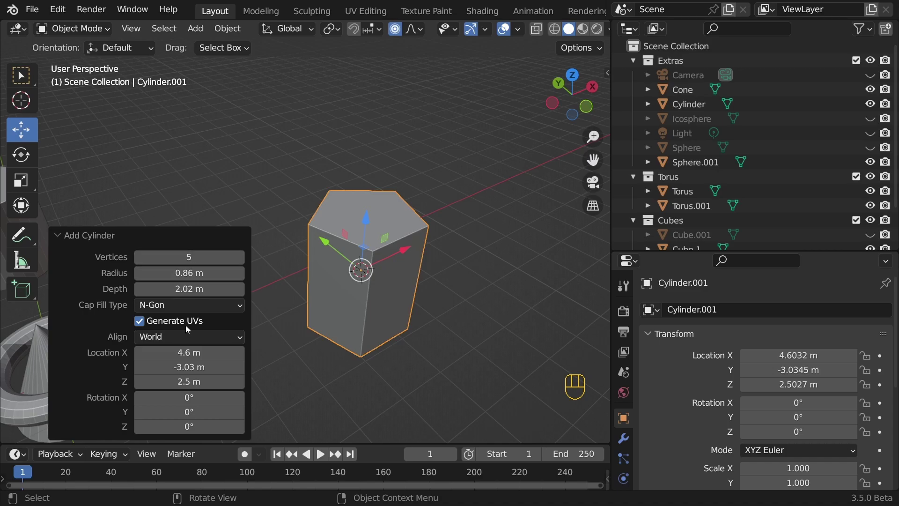
left_click(188, 309)
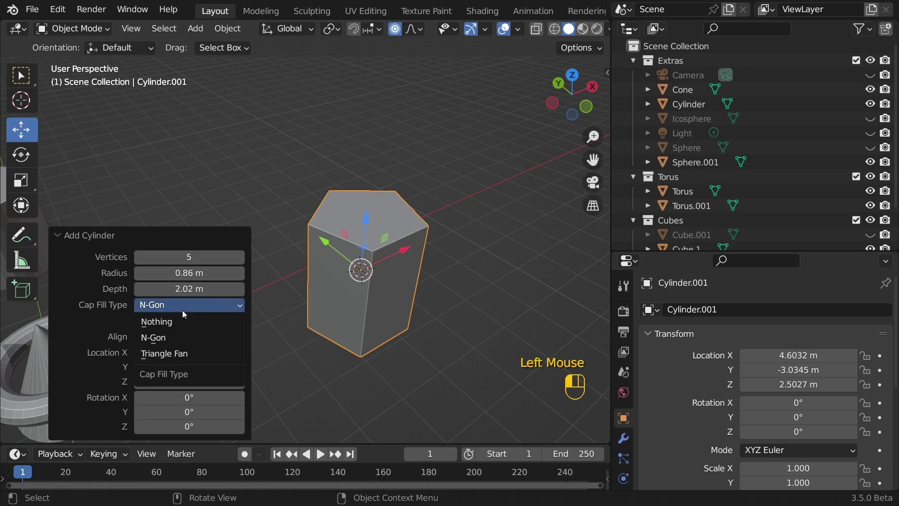
left_click(177, 317)
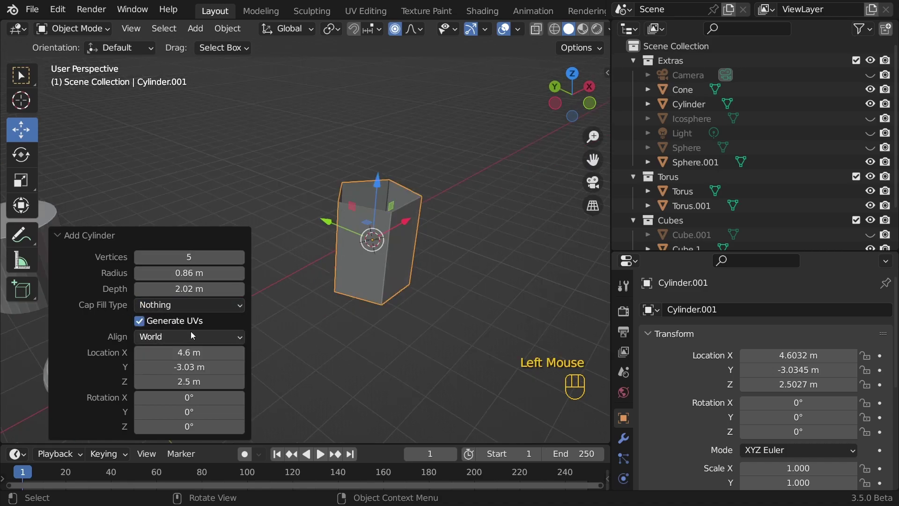
Try aligning the new cylinder to the view from several viewing angles, and restore its alignment to World.
left_click(193, 335)
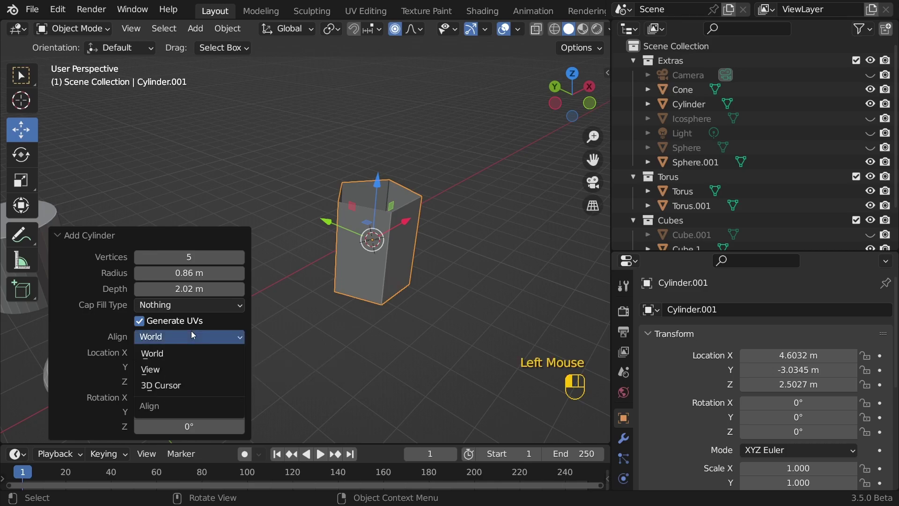
left_click(169, 370)
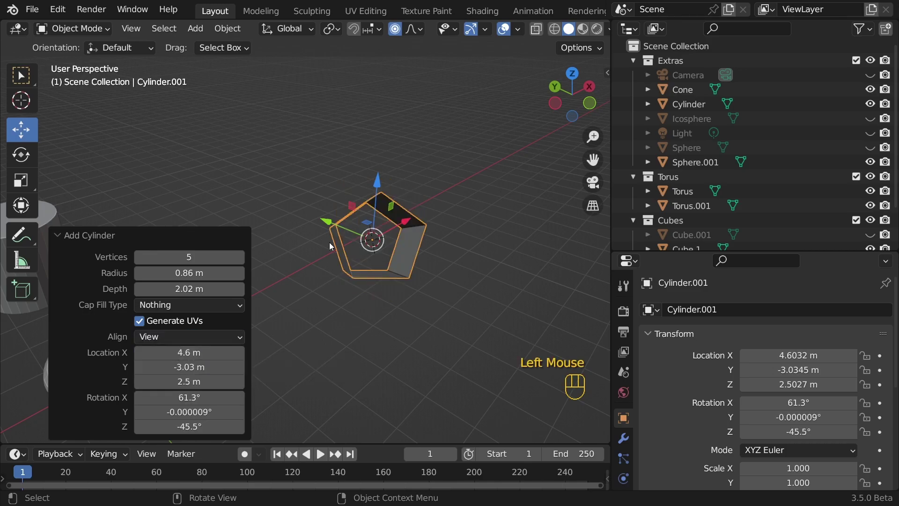
middle_click_drag(406, 268, 262, 304)
left_click(220, 337)
left_click(184, 369)
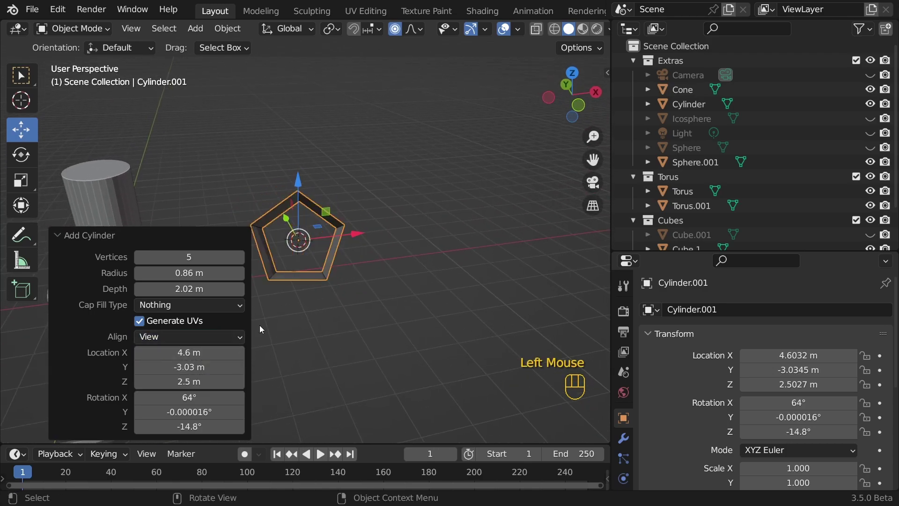
middle_click_drag(296, 273, 392, 287)
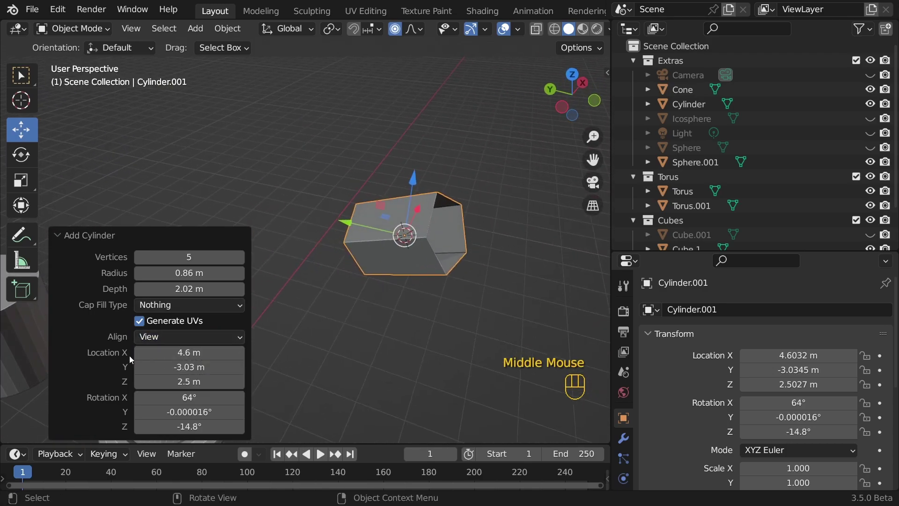
left_click(163, 336)
left_click(161, 371)
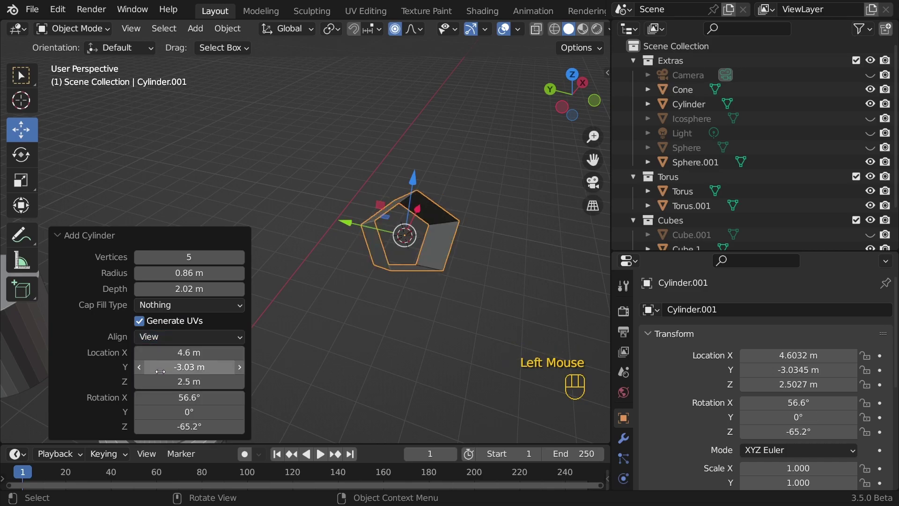
key("ctrl+z")
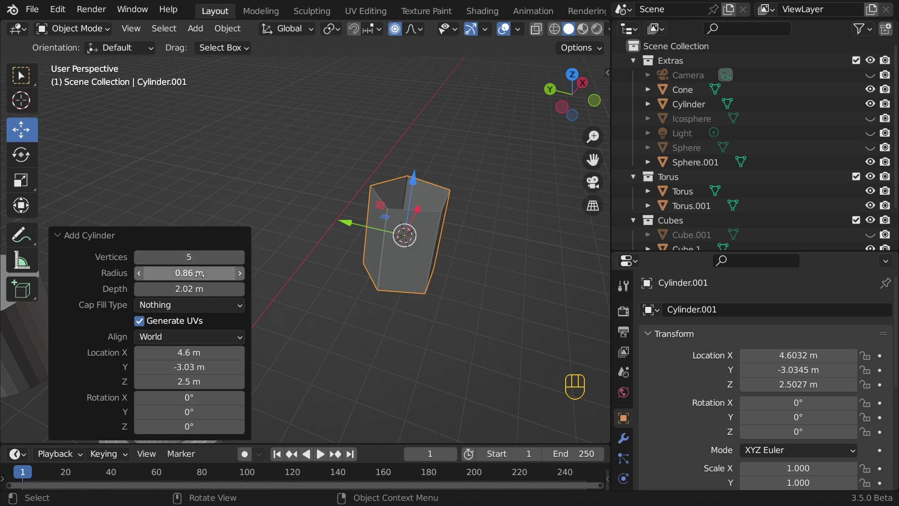
Reopen the last operation's settings with the cylinder deselected and increase its vertex count.
left_click_drag(314, 170, 353, 253)
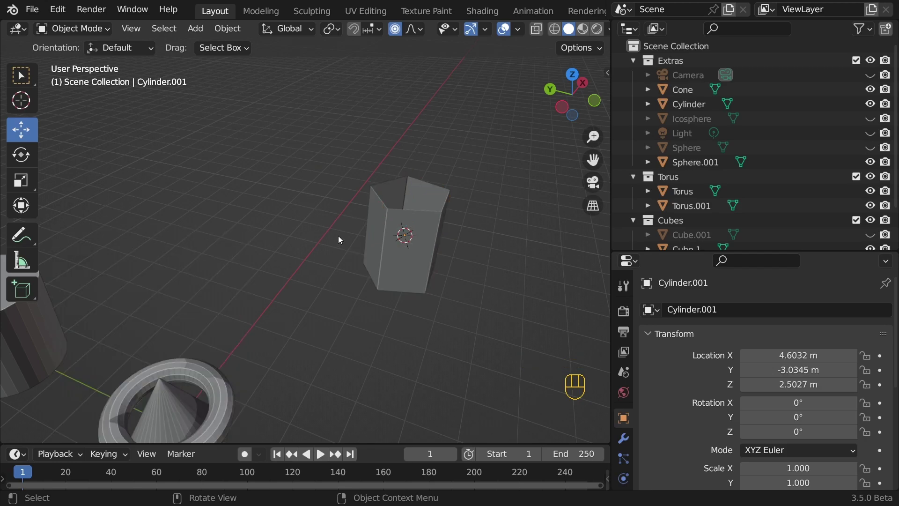
key("F9")
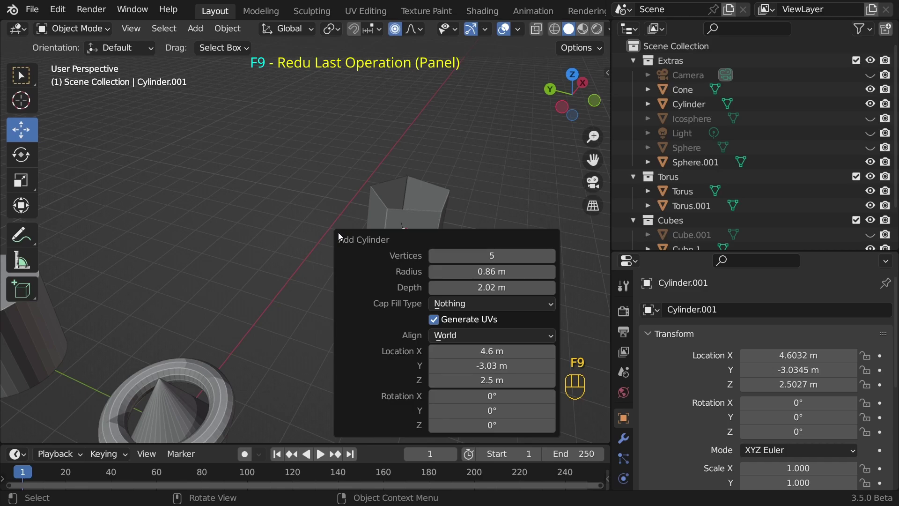
left_click_drag(374, 248, 110, 191)
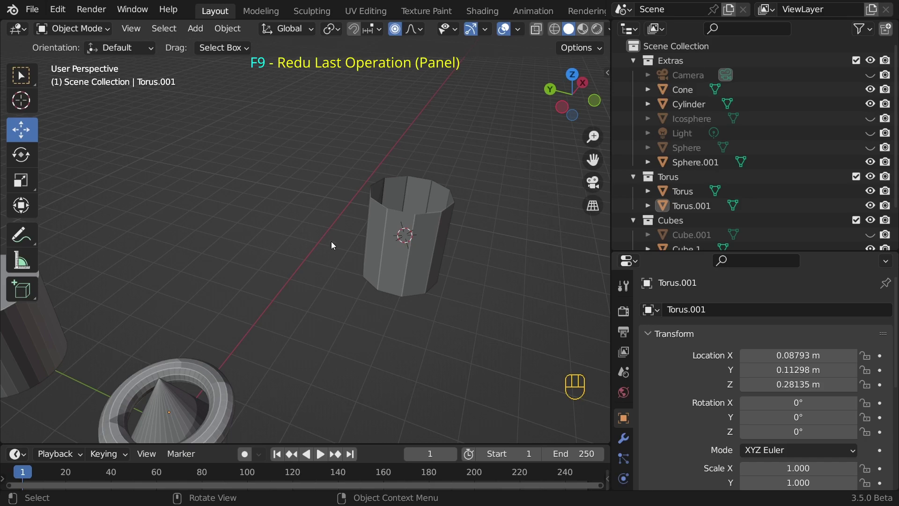
Move the torus around the cone about 2.24 m along the global X axis.
left_click(220, 385)
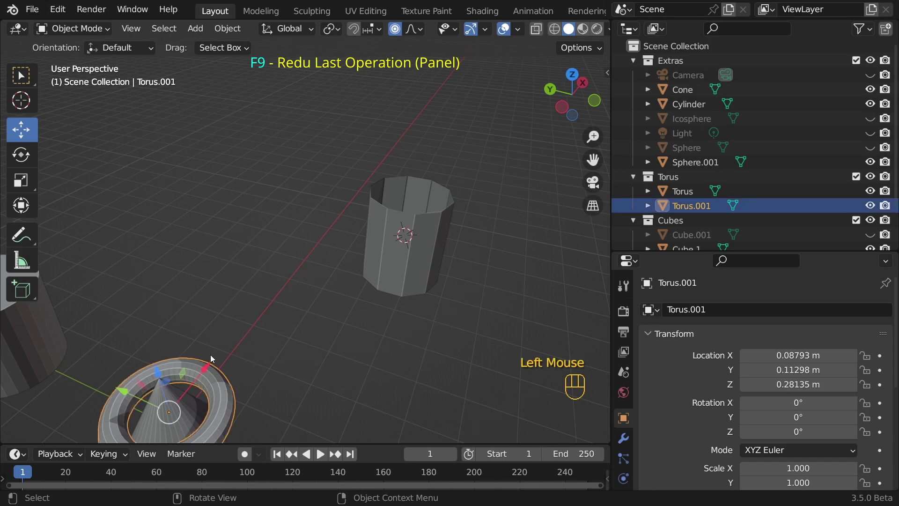
middle_click_drag(224, 350, 237, 330, "shift")
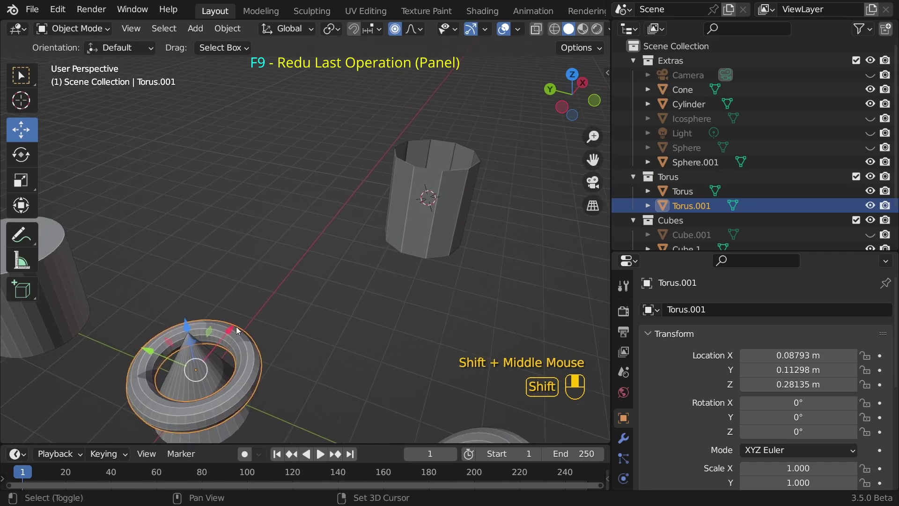
left_click_drag(229, 330, 287, 253)
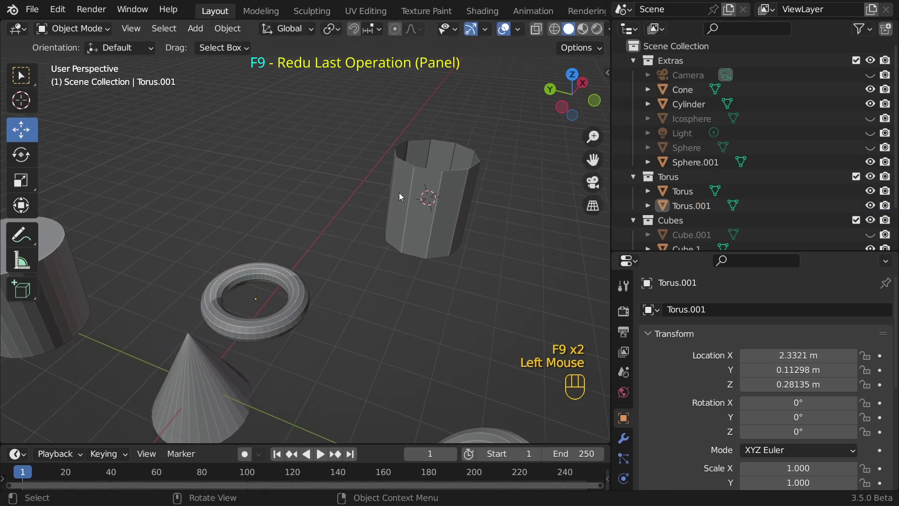
Try reopening the last move's settings with a different selection, and set the torus's Move X to 5.1241 m.
left_click(408, 185)
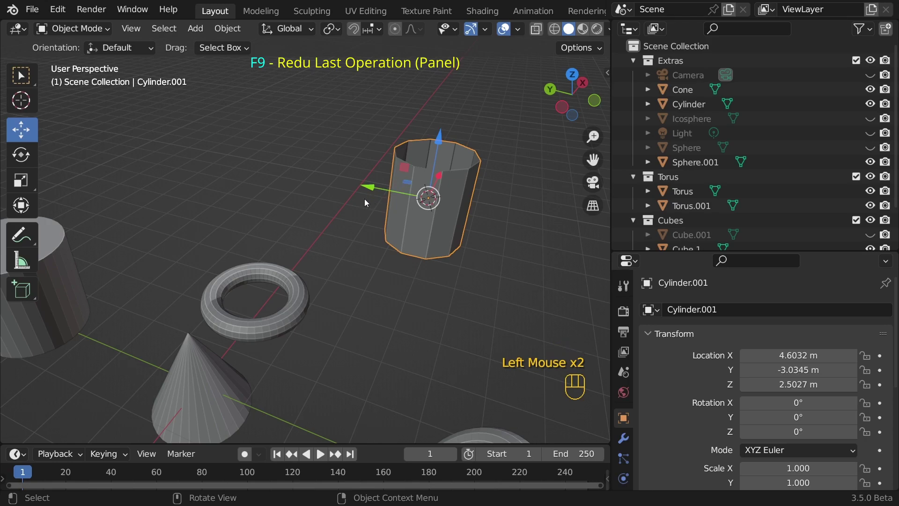
key("F9")
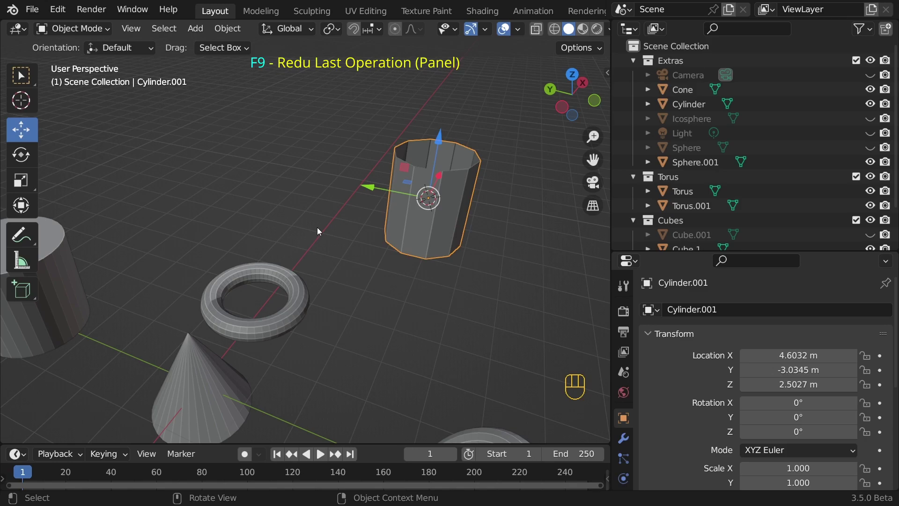
key("F9")
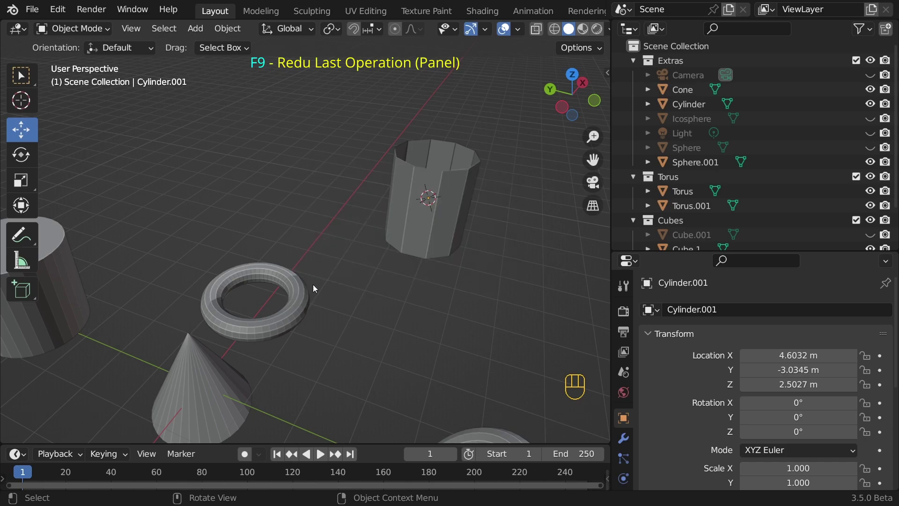
key("F9")
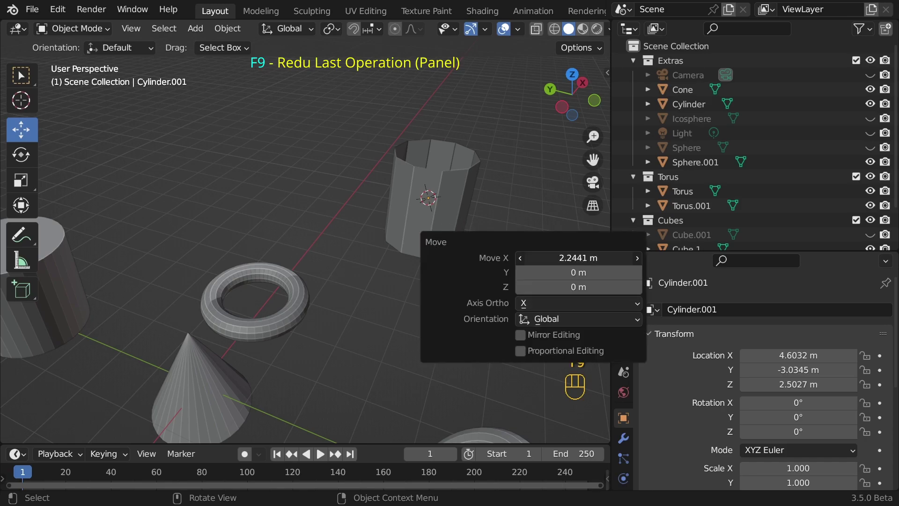
left_click_drag(572, 258, 571, 258)
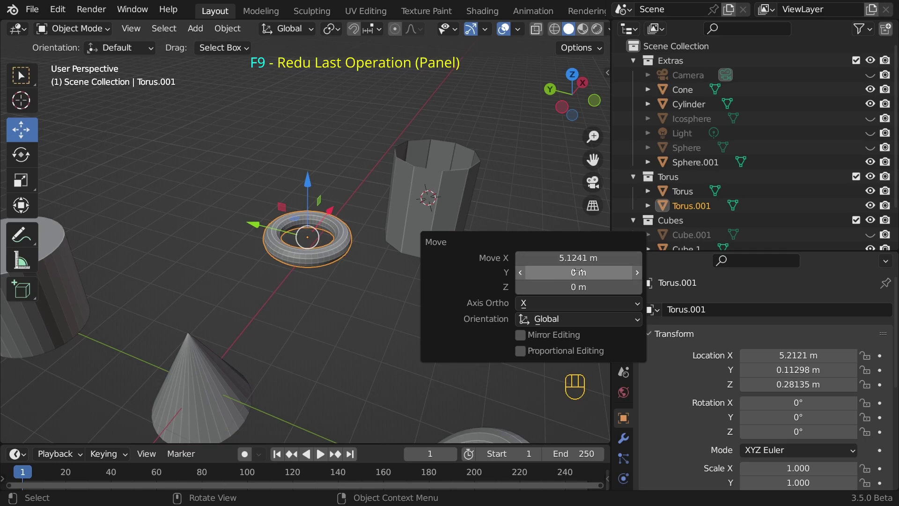
Undo the torus's move along the X axis.
scroll(319, 230, "down", 5)
key("ctrl+z")
key("ctrl+z")
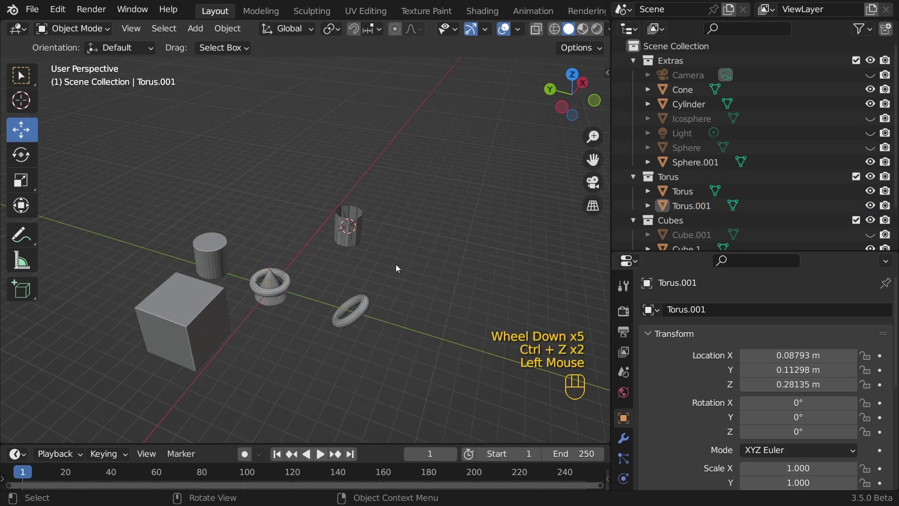
middle_click_drag(299, 234, 327, 224, "shift")
middle_click_drag(328, 224, 318, 230)
scroll(319, 230, "up", 2)
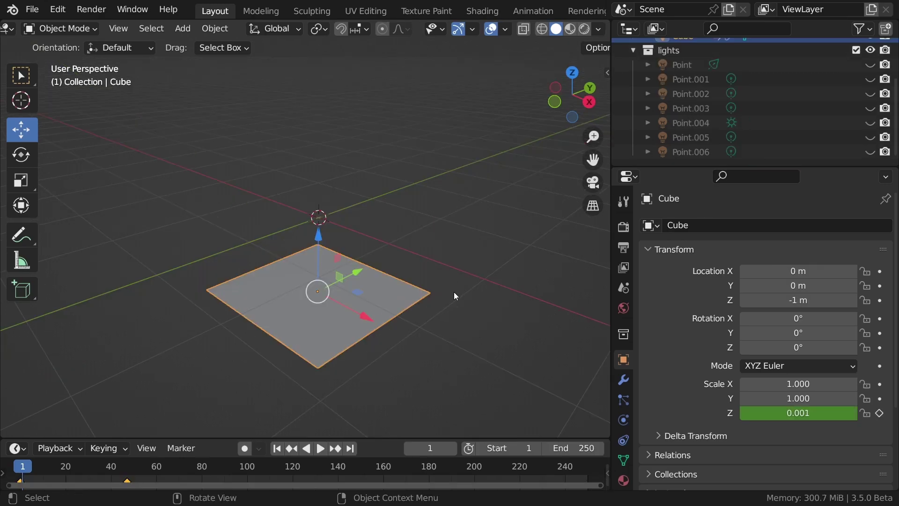
Play the cube's scale animation to frame 53 and enable its Bevel modifier in the viewport.
key("space")
key("space")
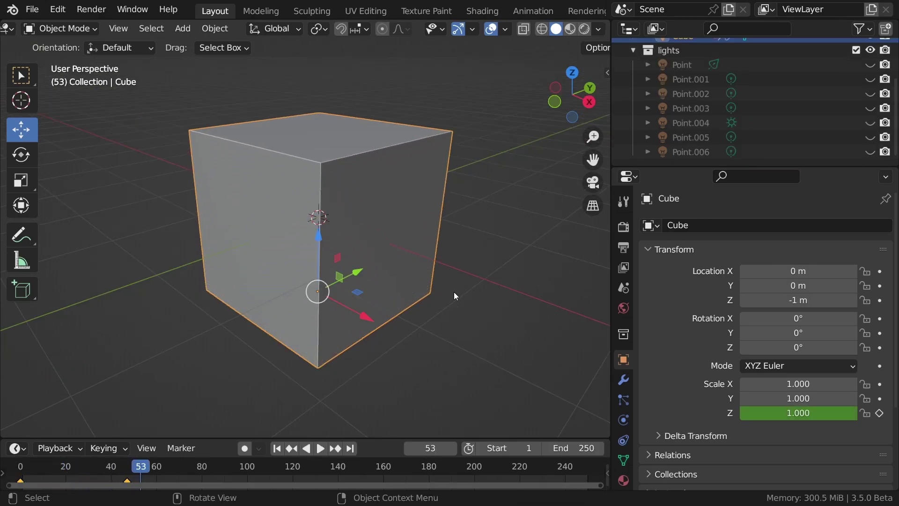
left_click(625, 379)
left_click(818, 249)
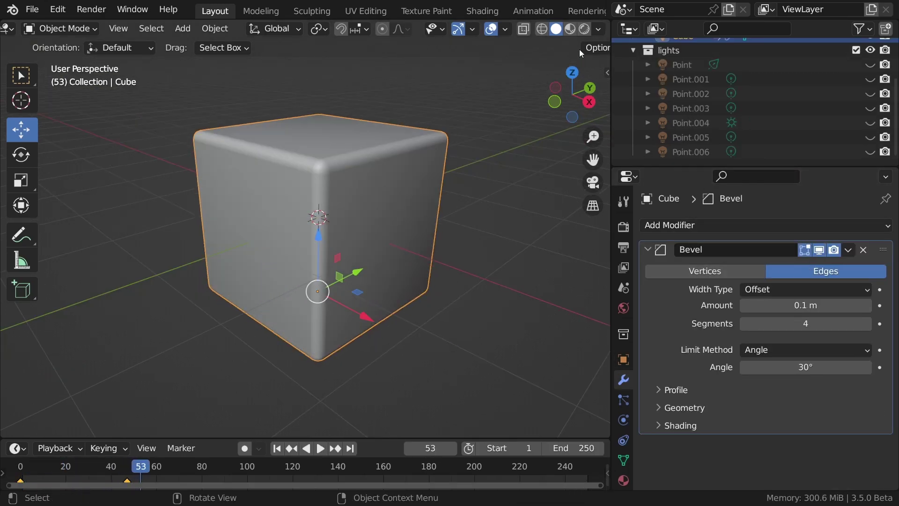
Preview the cube in Material Preview and Rendered shading, and unhide all the lights in the lights collection.
left_click(571, 29)
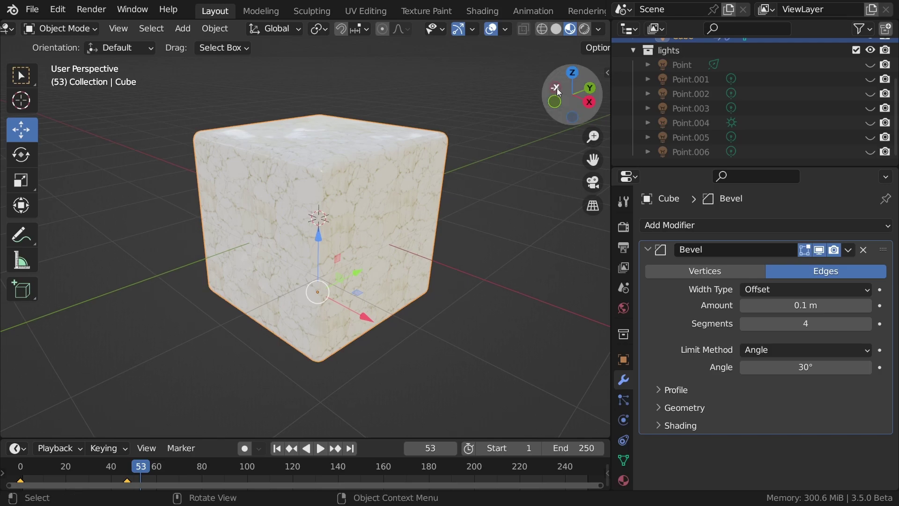
left_click(585, 29)
left_click_drag(870, 64, 869, 152)
scroll(487, 199, "down", 4)
Look through the scene camera, make the film background transparent and render the image.
left_click(263, 196)
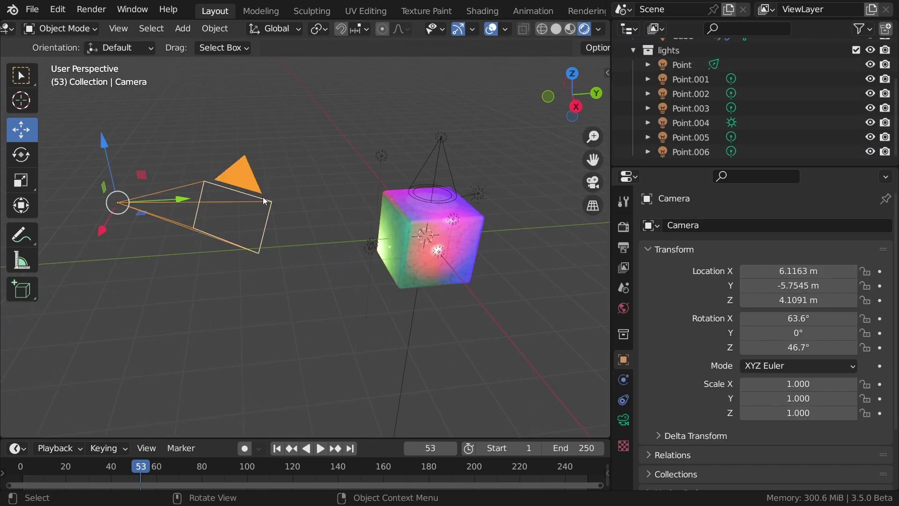
left_click(593, 183)
left_click(623, 227)
scroll(659, 288, "down", 10)
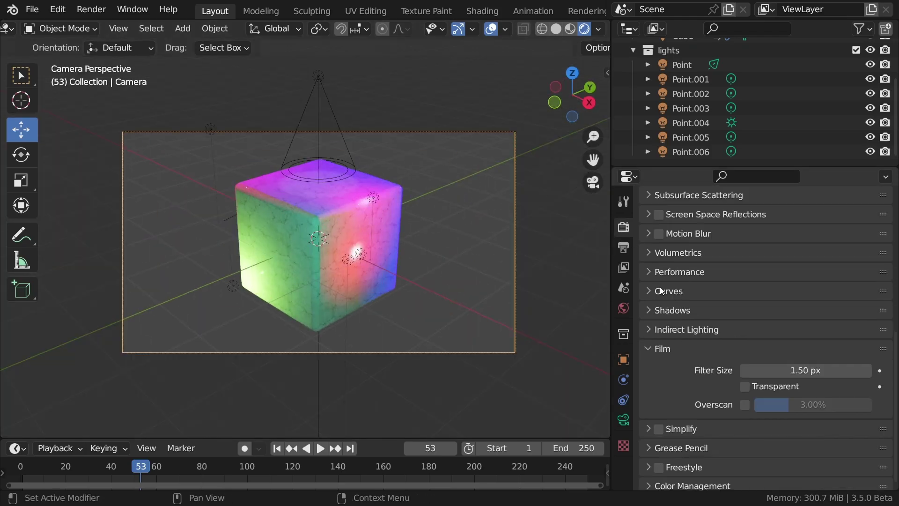
left_click(744, 380)
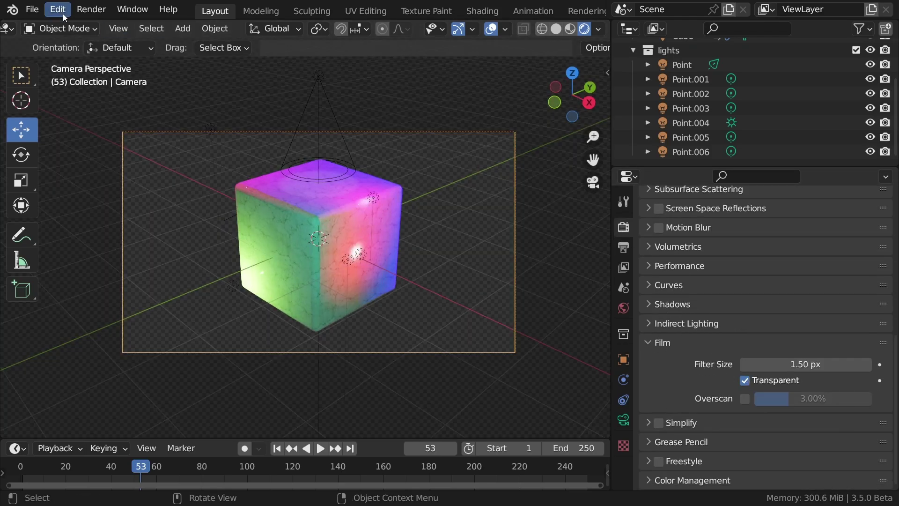
left_click(85, 11)
left_click(89, 26)
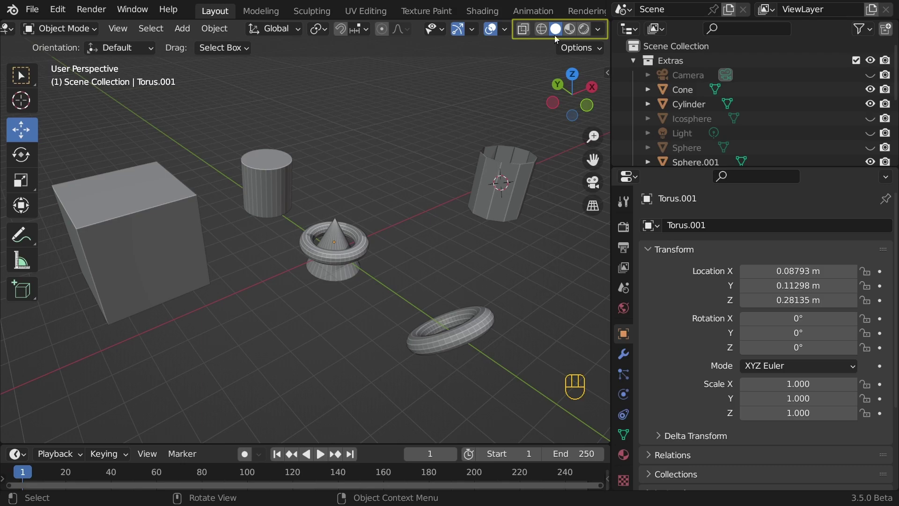
Compare the Wireframe, Material Preview and Rendered shading modes, and leave the viewport in Material Preview.
left_click(542, 30)
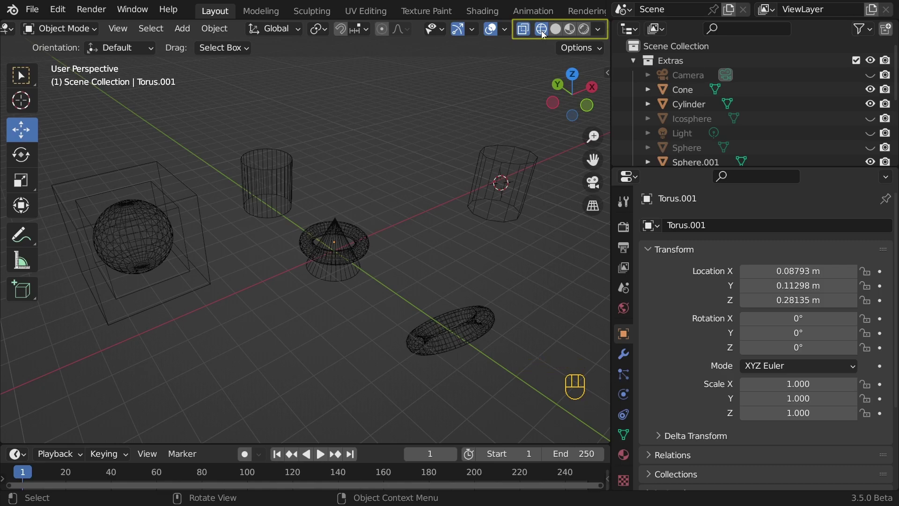
left_click(568, 32)
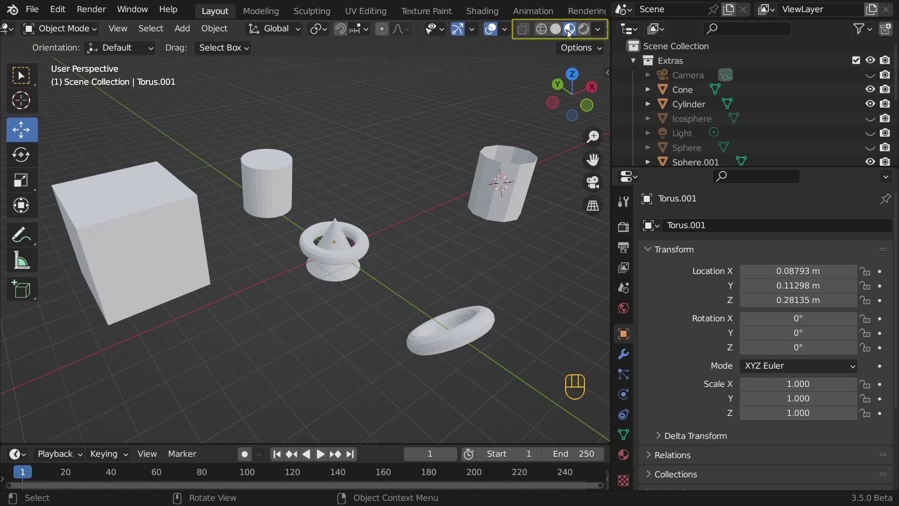
left_click(584, 31)
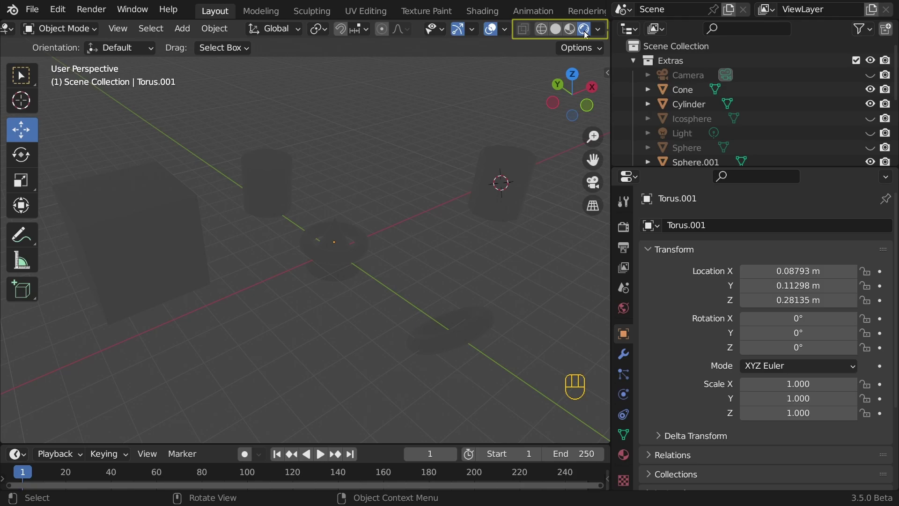
key("Delete")
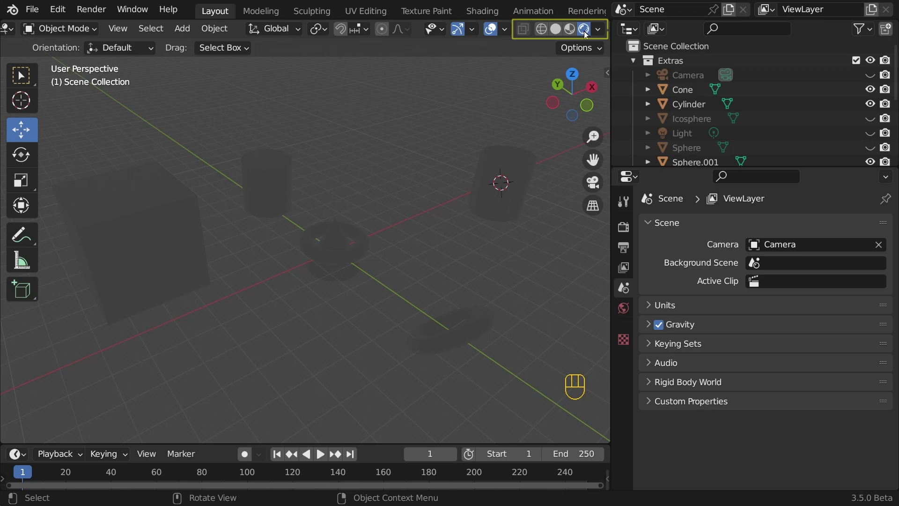
key("z")
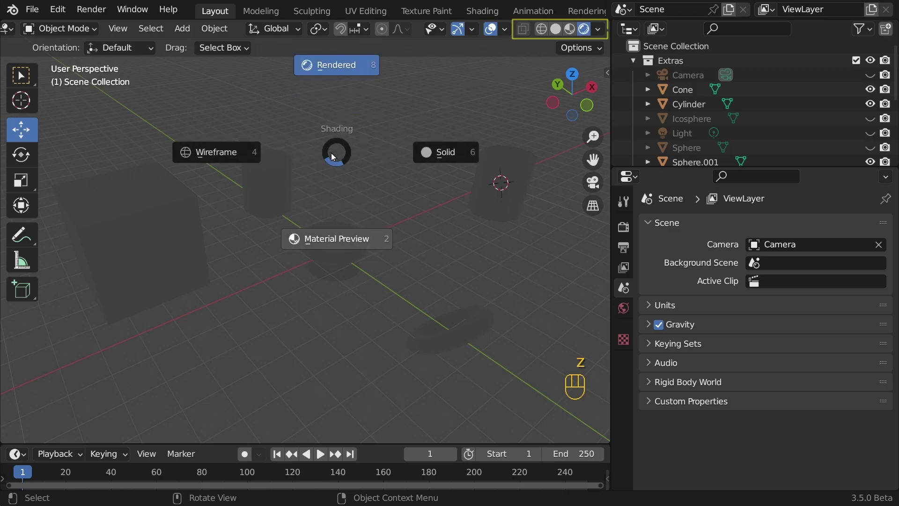
left_click(333, 156)
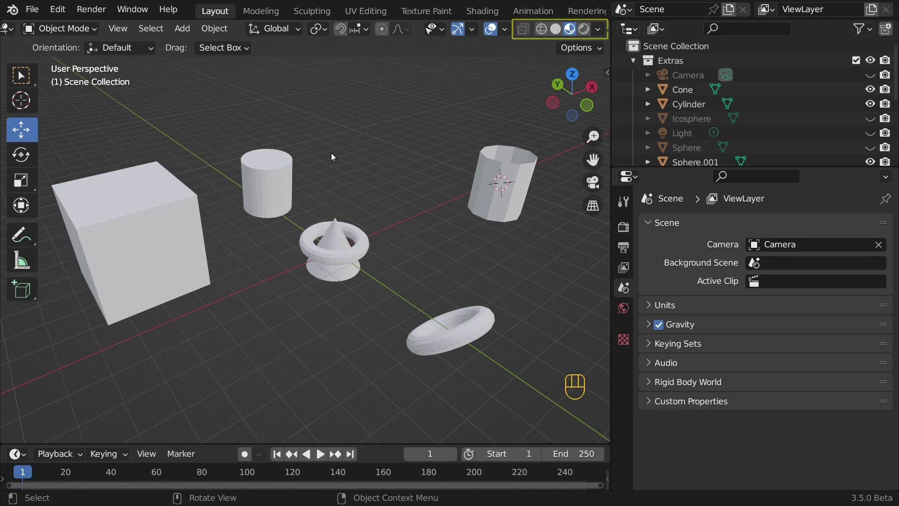
Select Cube 2 and rename its material to Red Color.
middle_click_drag(276, 257, 305, 234, "shift")
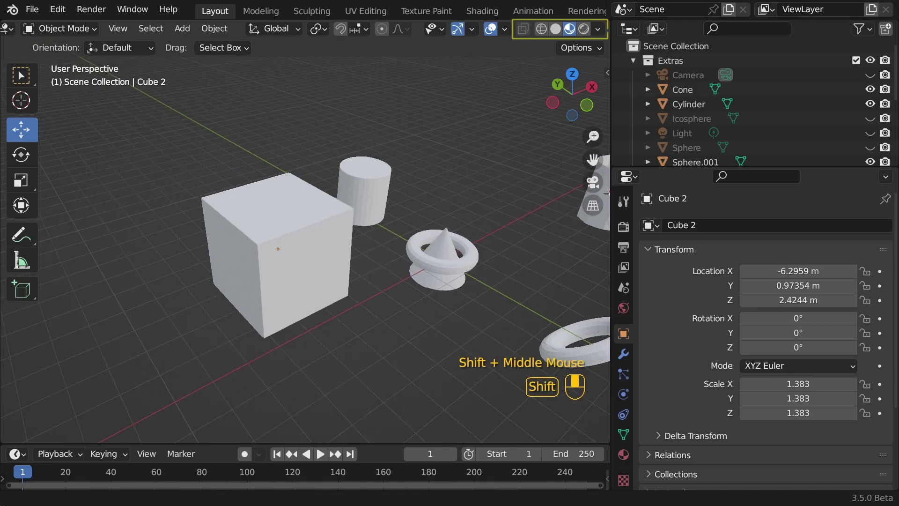
scroll(305, 234, "up", 2)
middle_click_drag(304, 234, 323, 225)
scroll(323, 224, "down", 1)
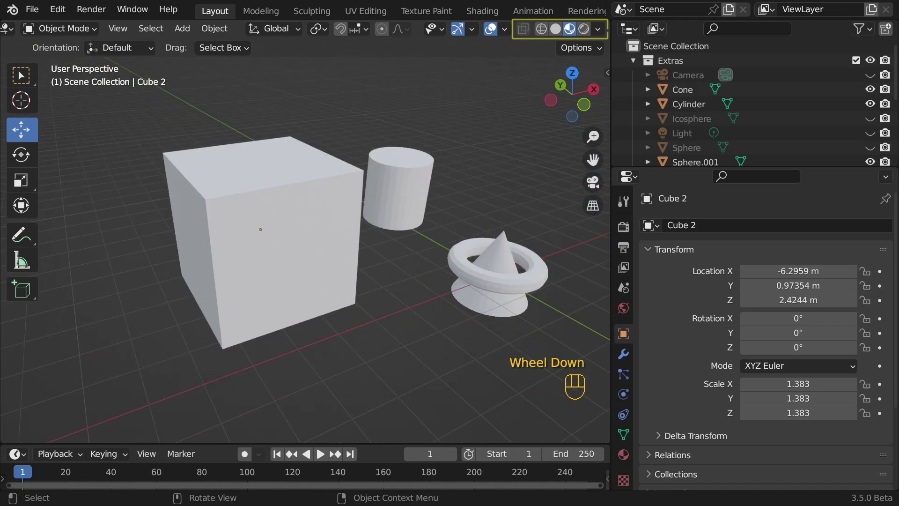
left_click(333, 157)
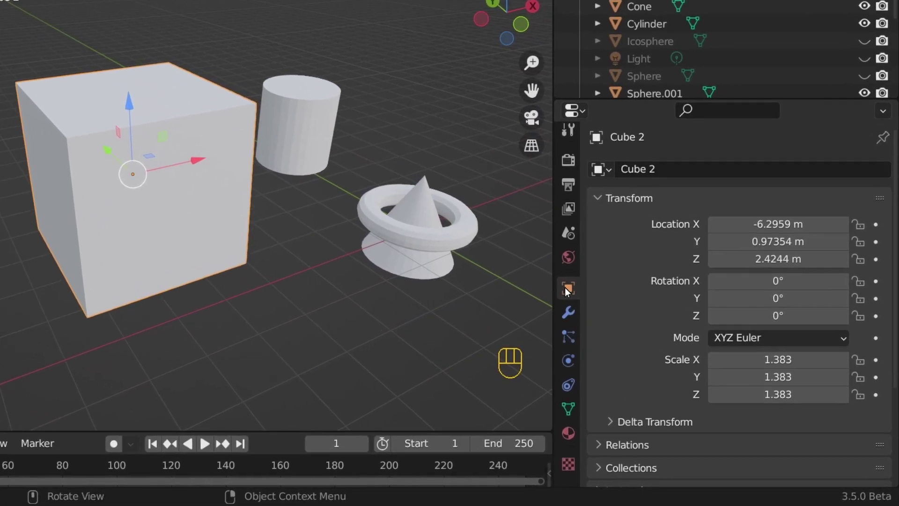
left_click(566, 440)
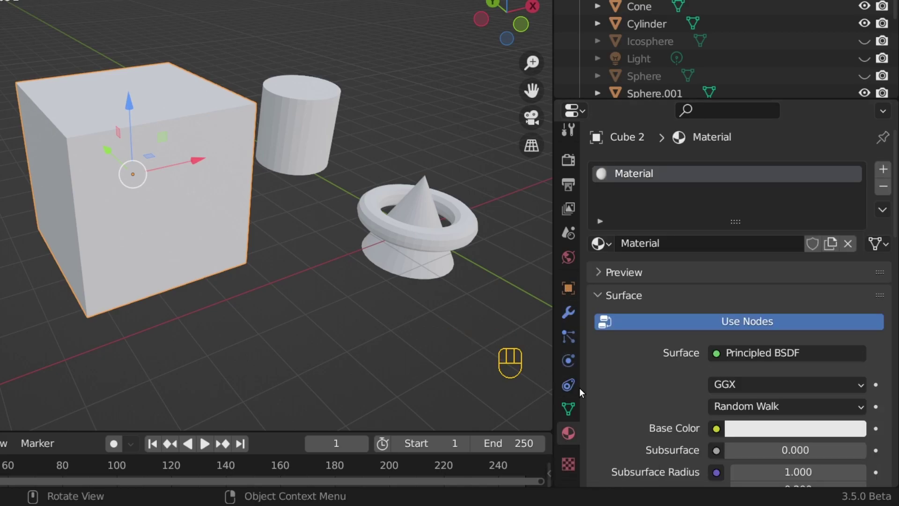
double_click(637, 182)
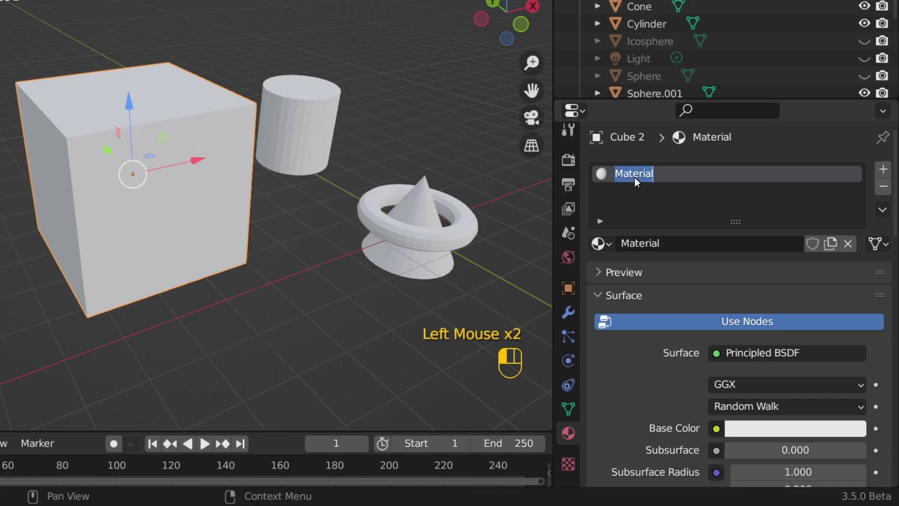
type("Red Color")
key("Return")
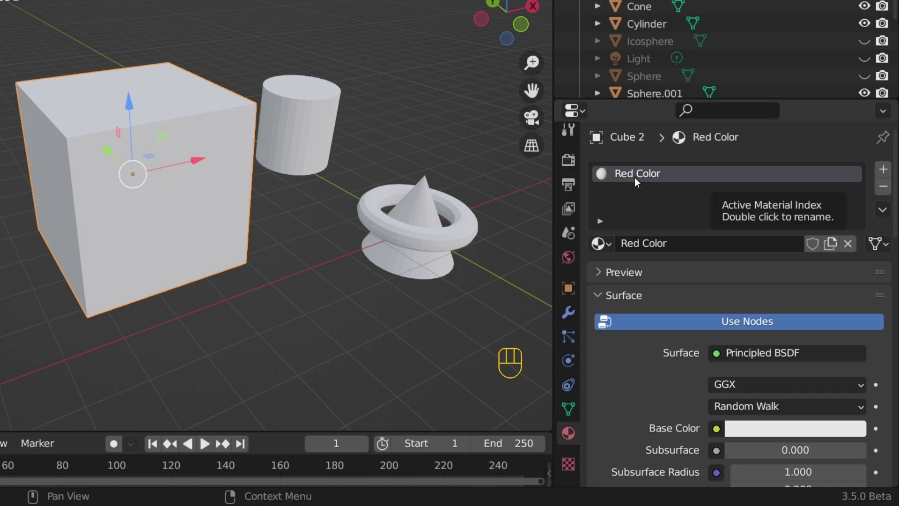
Set the Red Color material's base color to a fully saturated red with a hue of 0.999.
scroll(636, 180, "down", 2)
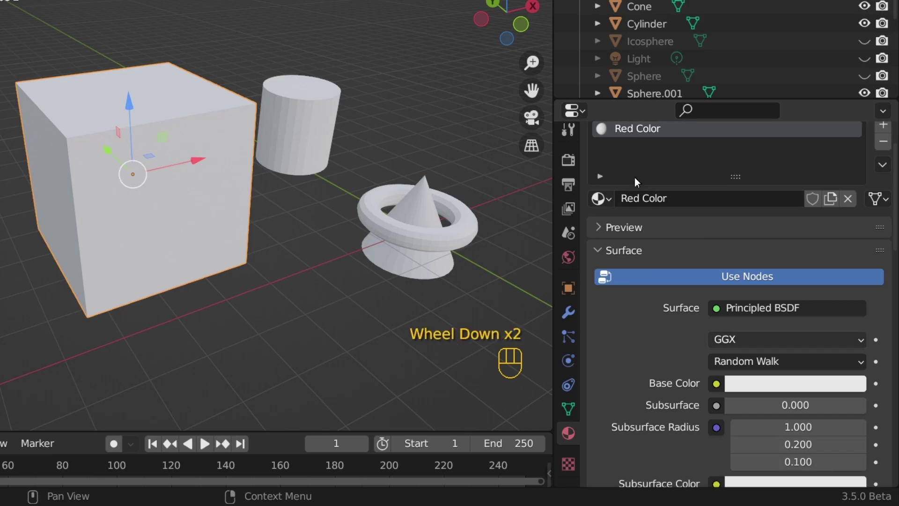
left_click(754, 383)
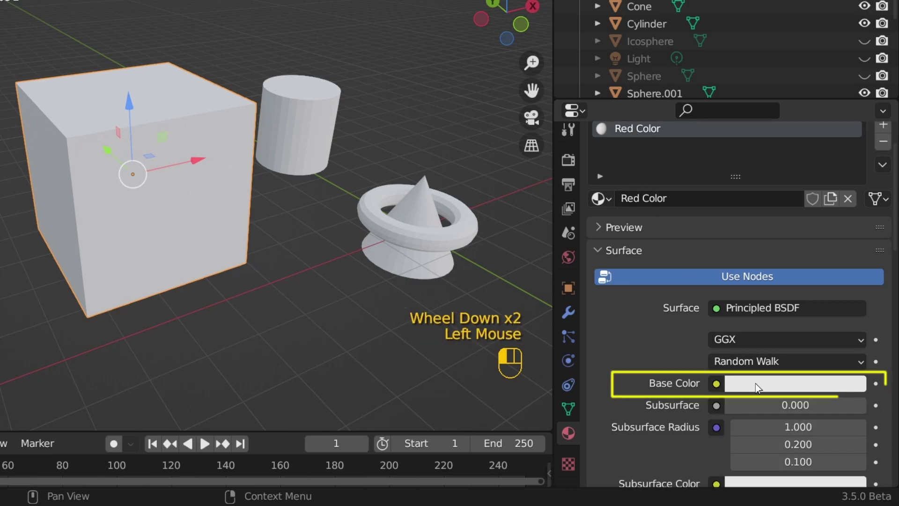
mouse_move(736, 201)
left_mouse_down()
mouse_move(729, 153)
mouse_move(839, 179)
mouse_move(818, 246)
mouse_move(755, 152)
mouse_move(736, 172)
mouse_move(727, 169)
mouse_move(782, 263)
left_mouse_up()
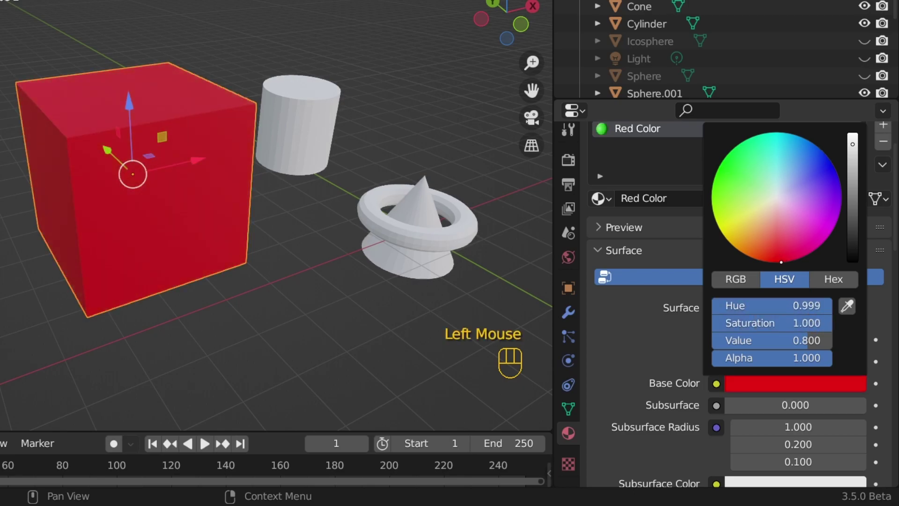
scroll(787, 332, "up", 2)
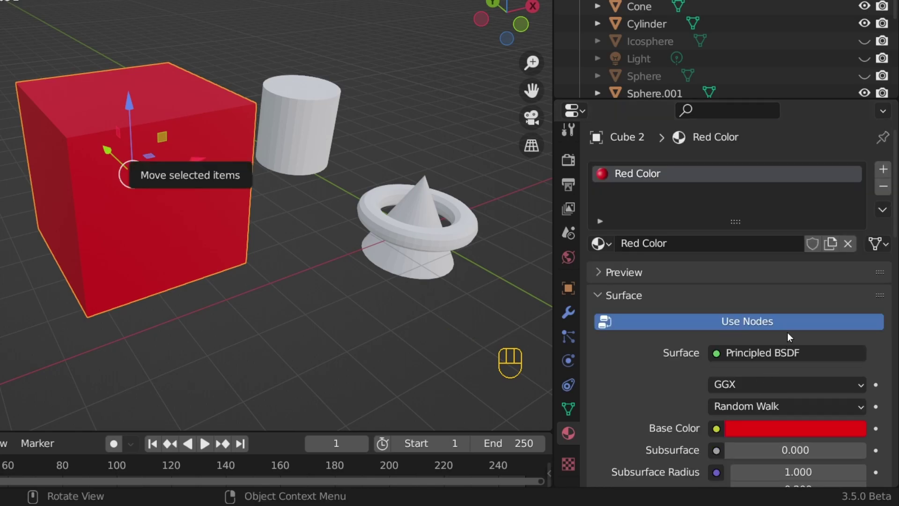
Remove the Red Color material slot from Cube 2 and add an empty slot in its place.
left_click(875, 192)
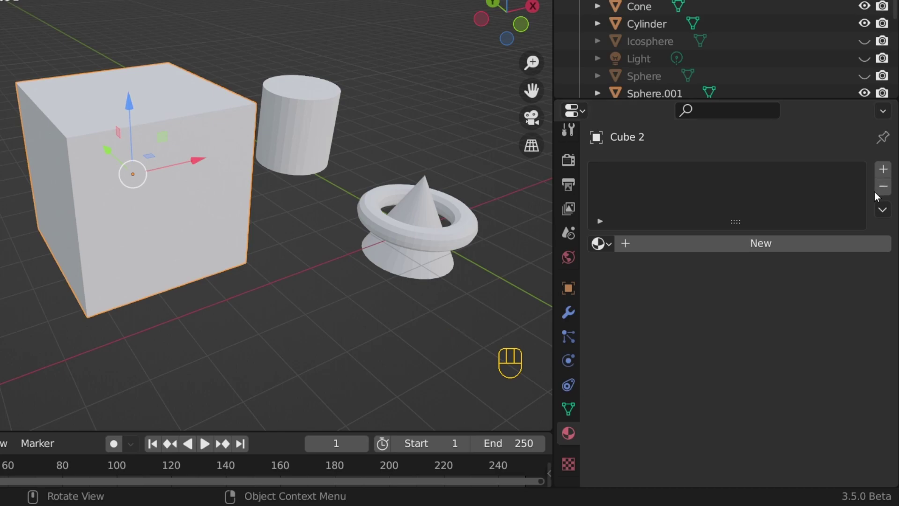
left_click(884, 170)
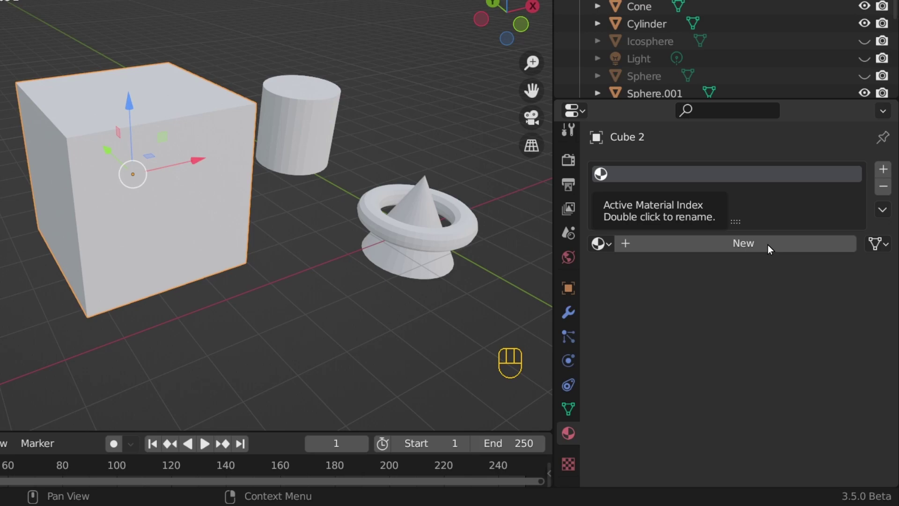
Assign the existing Red Color material to Cube 2's empty slot and remove that material slot again.
left_click(598, 244)
left_click(682, 270)
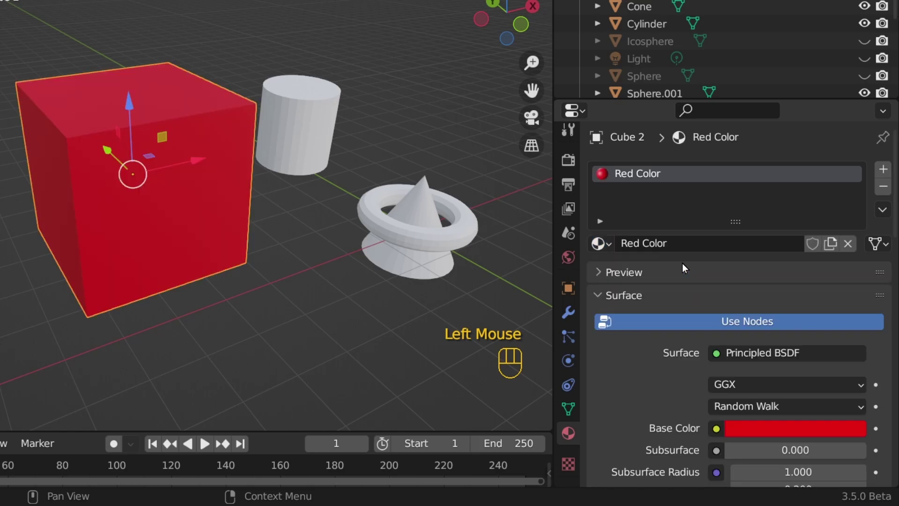
left_click(882, 186)
Create a new material named Metallic Blue on Cube 2 with a fully saturated blue base color, hue about 0.67.
left_click(804, 241)
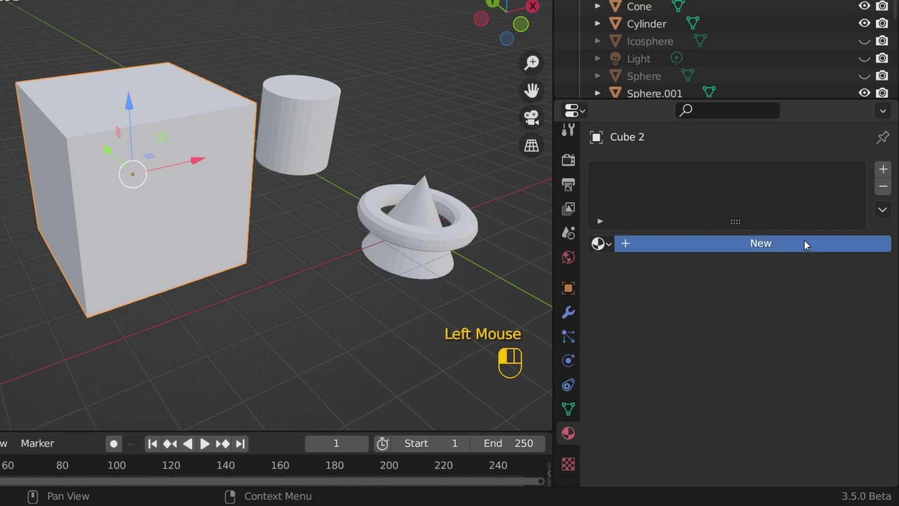
double_click(679, 170)
type("Metallic Blue")
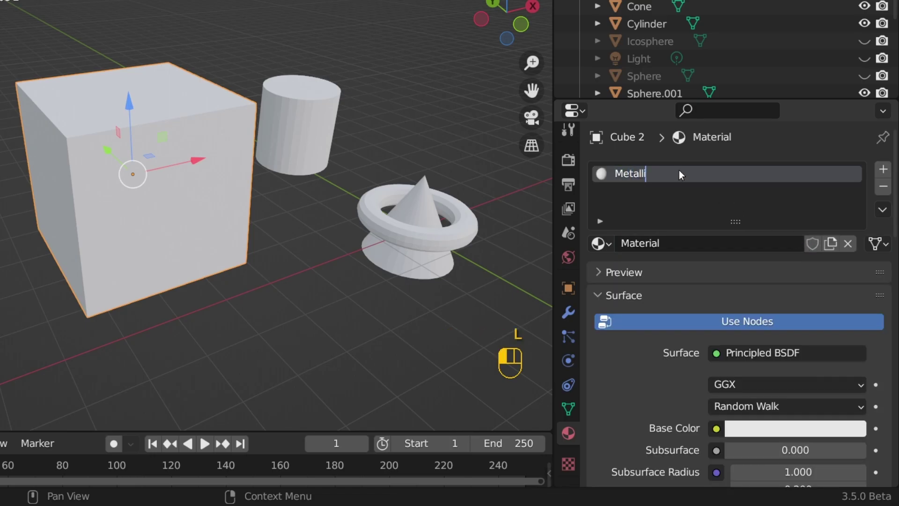
key("Return")
scroll(679, 170, "down", 5)
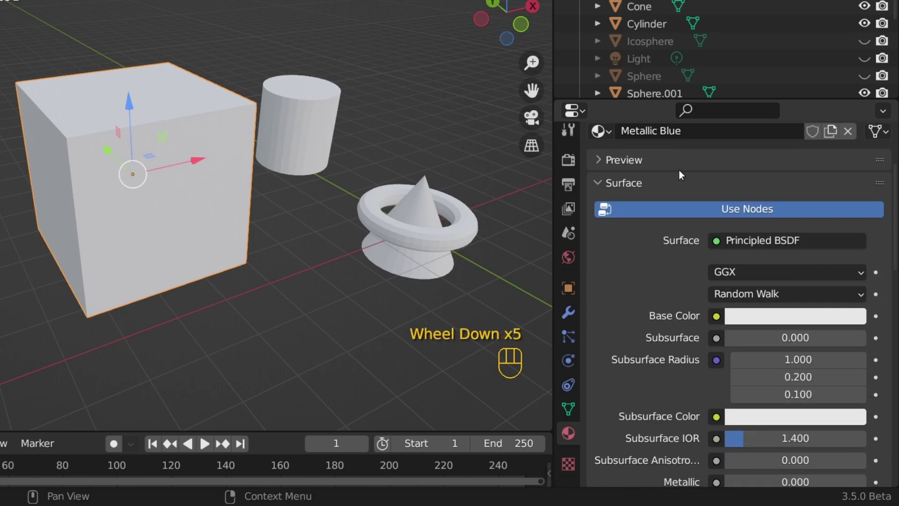
left_click(782, 314)
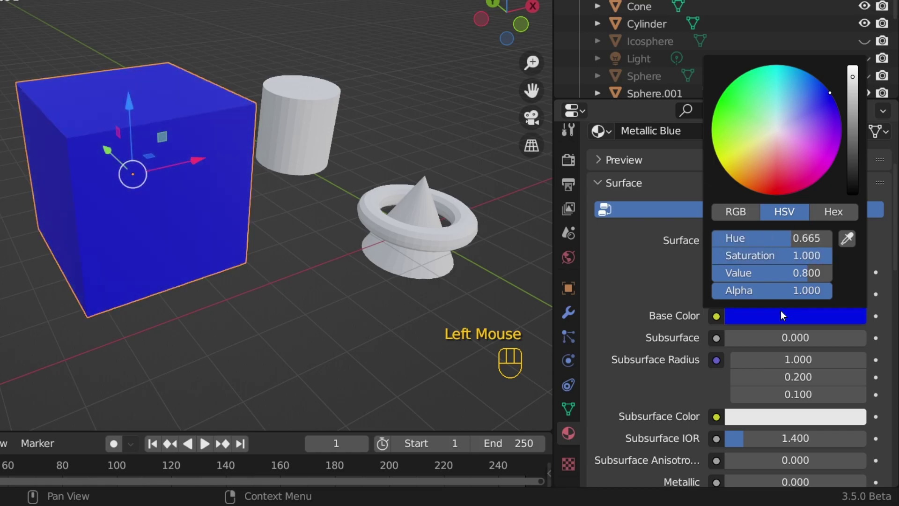
Set the Metallic Blue material's Metallic value to 0.482 and its Roughness to 1.000.
scroll(780, 310, "down", 7)
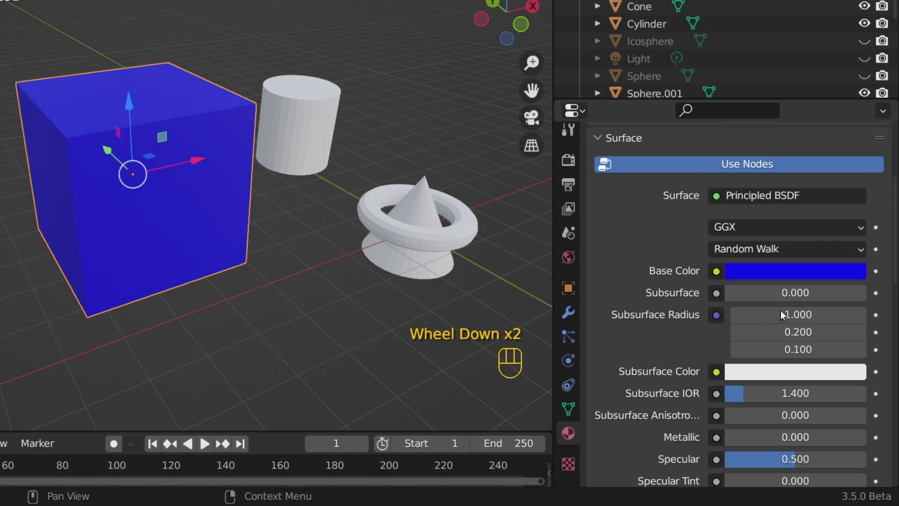
scroll(780, 310, "down", 2)
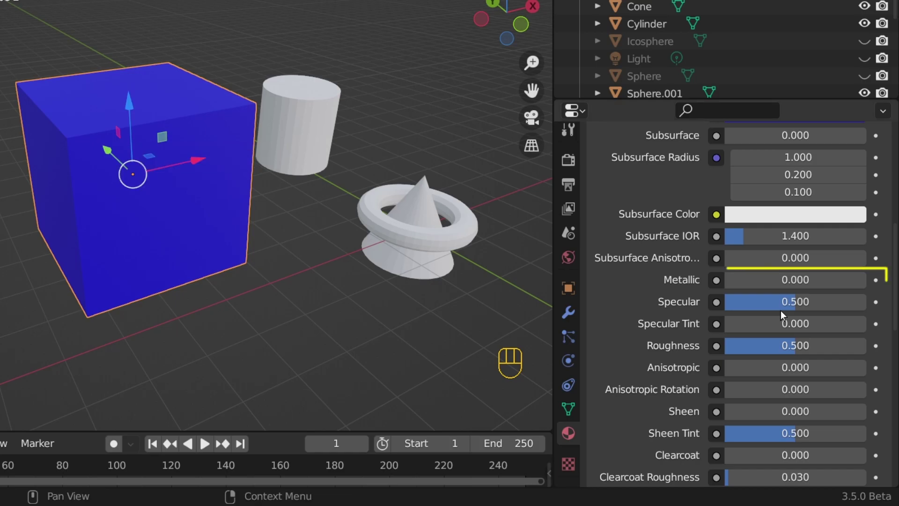
mouse_move(817, 275)
left_mouse_down()
mouse_move(887, 276)
mouse_move(816, 276)
left_mouse_up()
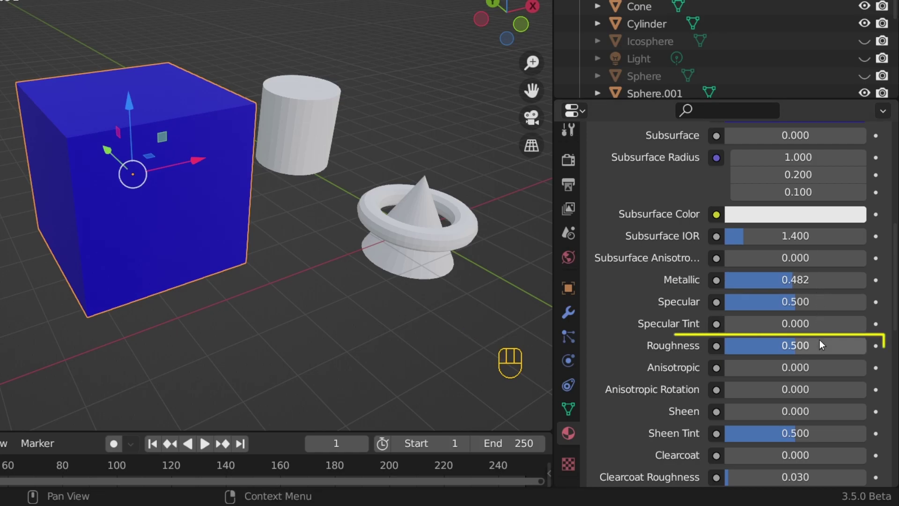
mouse_move(819, 345)
left_mouse_down()
mouse_move(748, 345)
mouse_move(819, 345)
left_mouse_up()
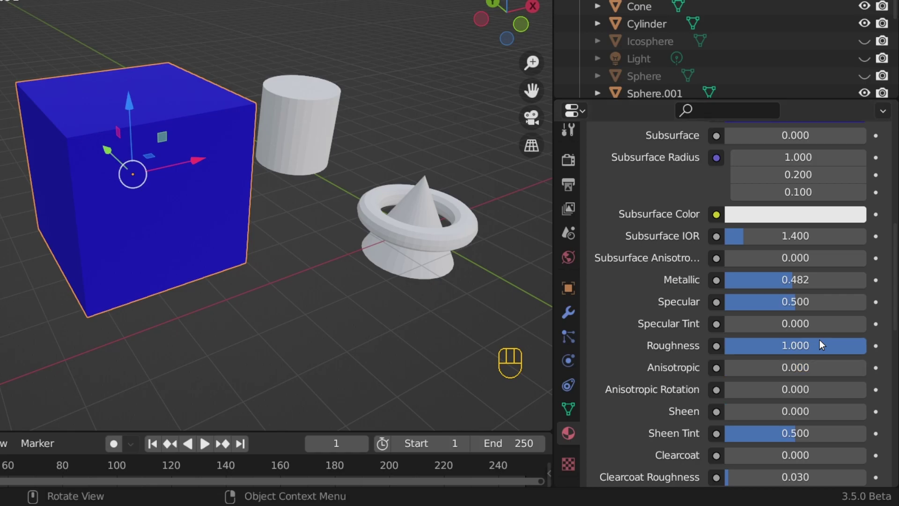
Switch Cube 2's material between Red Color and Metallic Blue, and leave Red Color assigned.
scroll(820, 339, "up", 8)
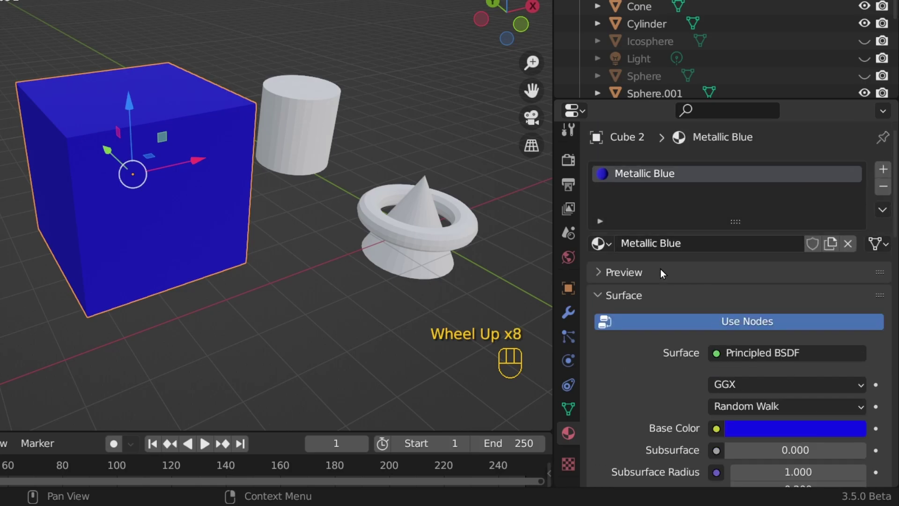
left_click(599, 244)
double_click(600, 245)
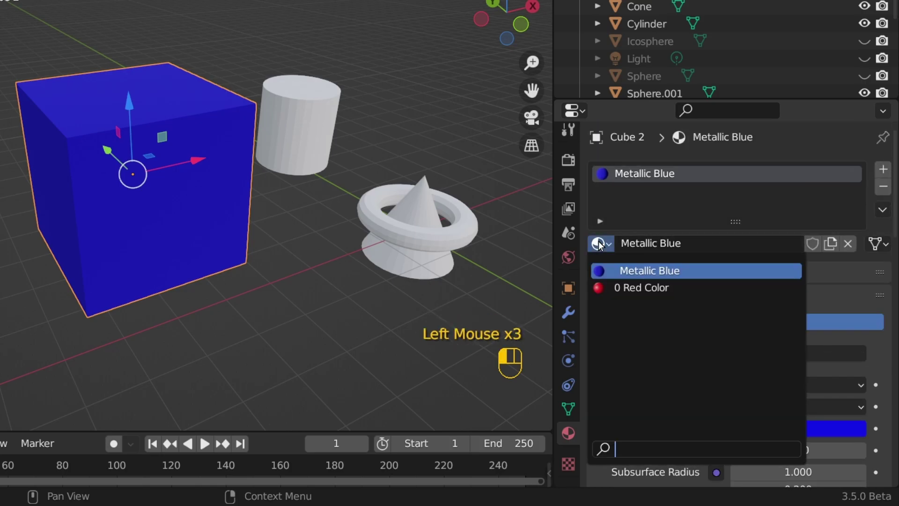
left_click(641, 287)
left_click(600, 243)
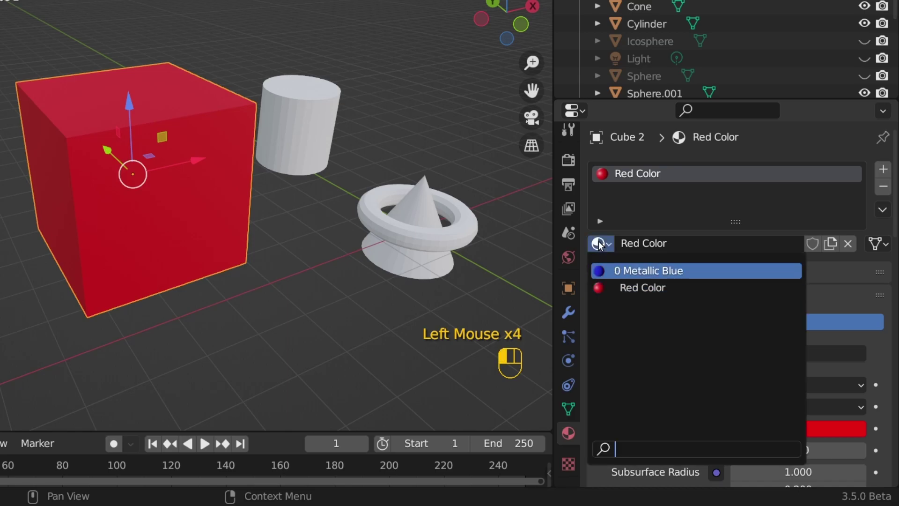
left_click(655, 269)
left_click(600, 243)
left_click(641, 285)
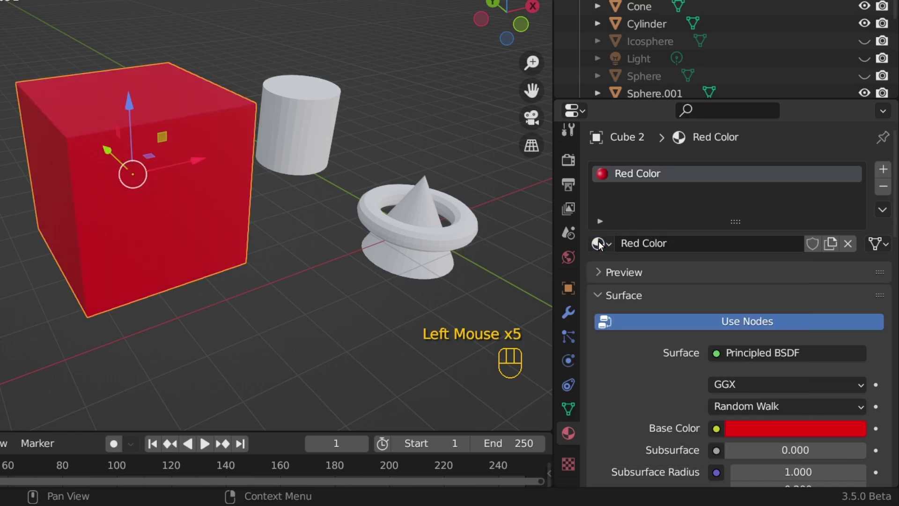
Select the smooth cylinder beside Cube 2 and assign the existing Metallic Blue material to it.
left_click(313, 117)
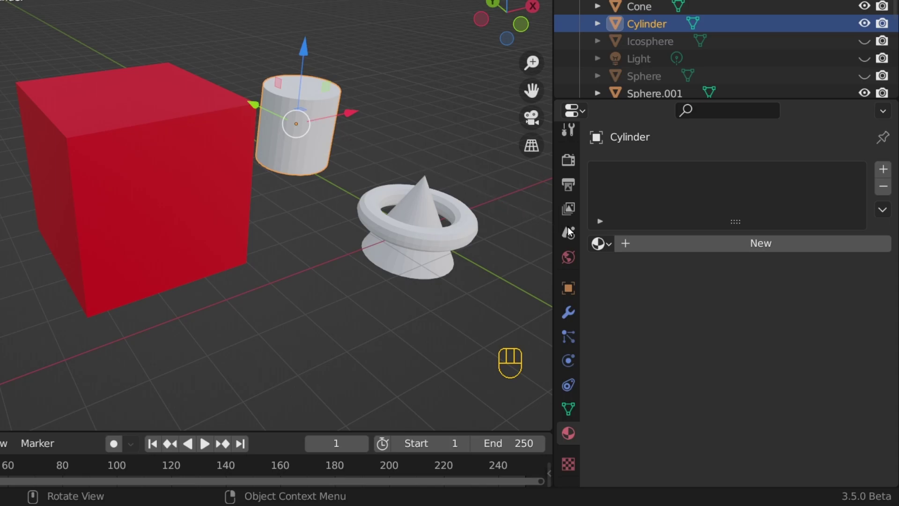
left_click(600, 244)
key("Return")
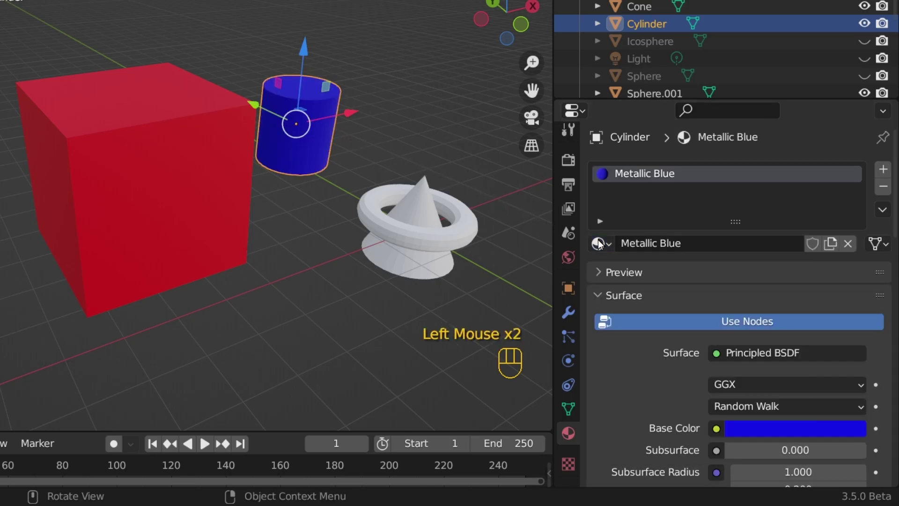
Select the torus around the cone and assign the existing Metallic Blue material to it.
left_click(434, 231)
left_click(433, 232)
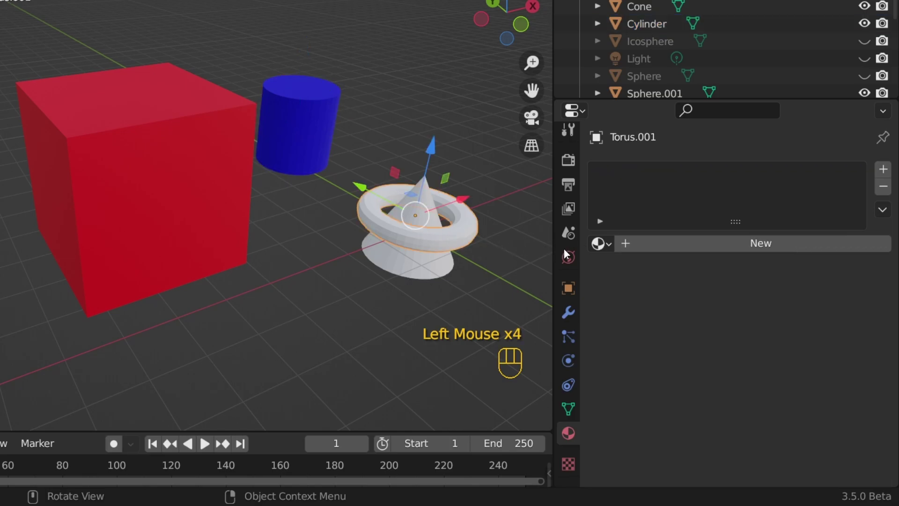
left_click(602, 252)
key("Return")
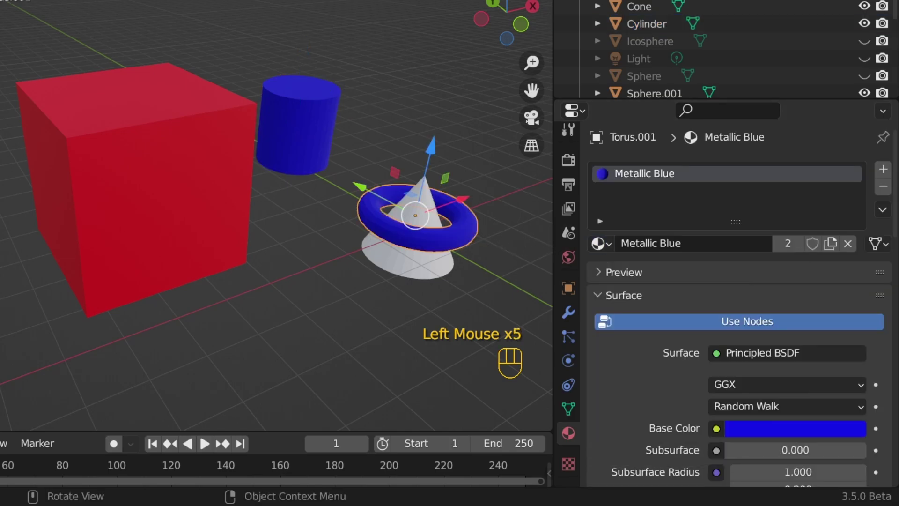
Change the shared Metallic Blue material's base color to bright green and undo that change.
middle_click_drag(327, 281, 277, 246, "shift")
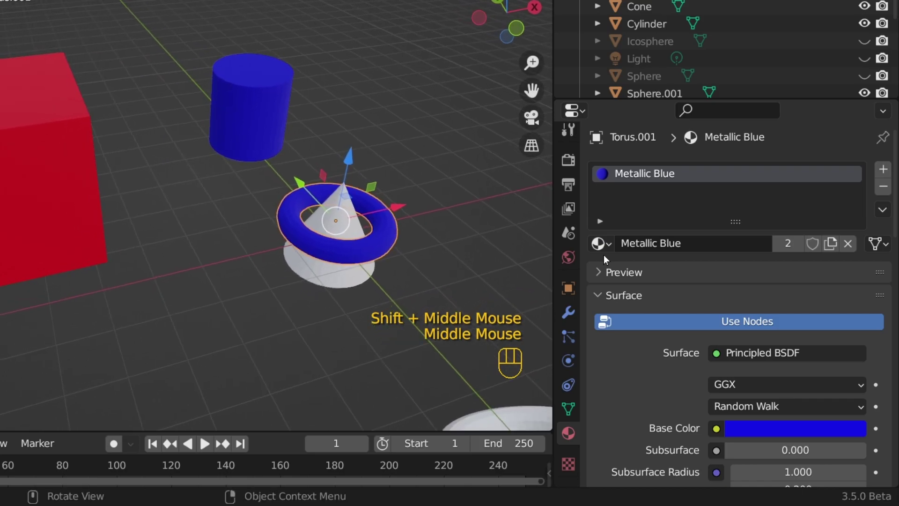
double_click(692, 301)
scroll(747, 329, "down", 2)
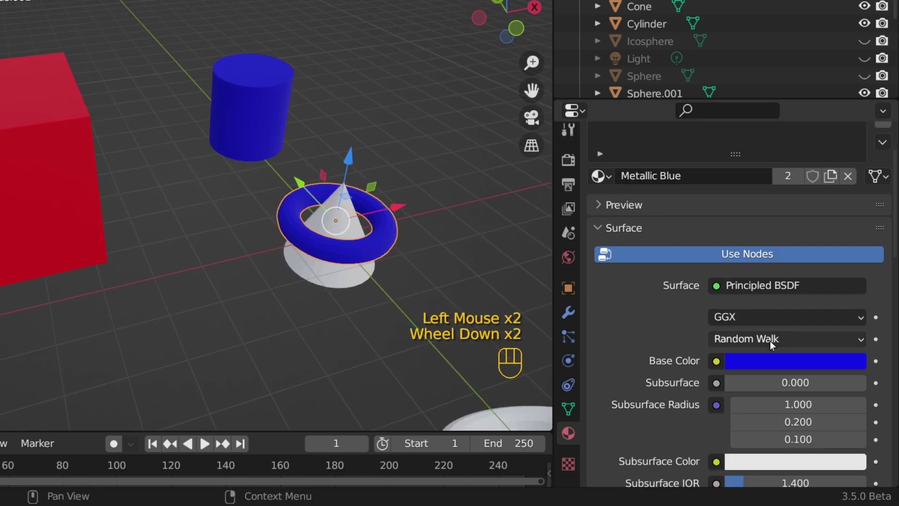
left_click(801, 360)
left_click_drag(730, 167, 716, 157)
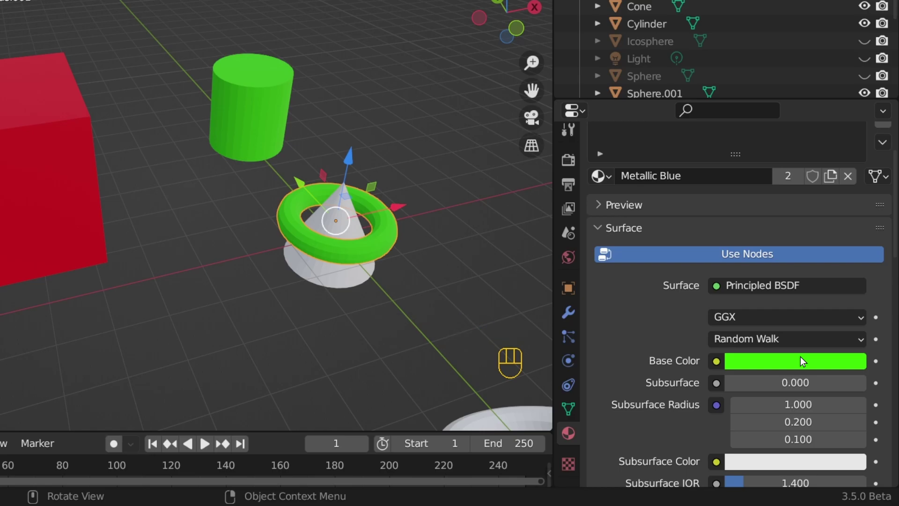
key("ctrl+z")
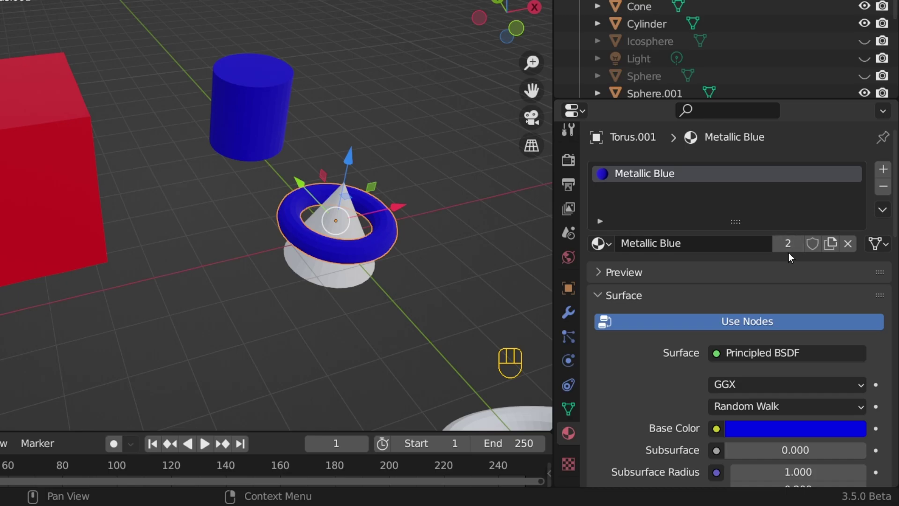
Create a new material on the cone and set its base color to a fully saturated green, hue about 0.33.
left_click(339, 211)
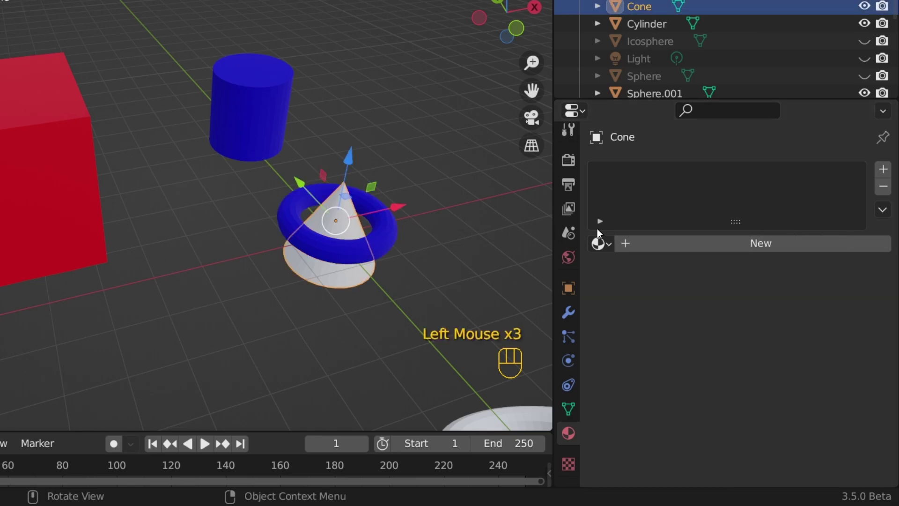
scroll(337, 220, "up", 1)
scroll(337, 220, "down", 3)
middle_click_drag(356, 225, 302, 225)
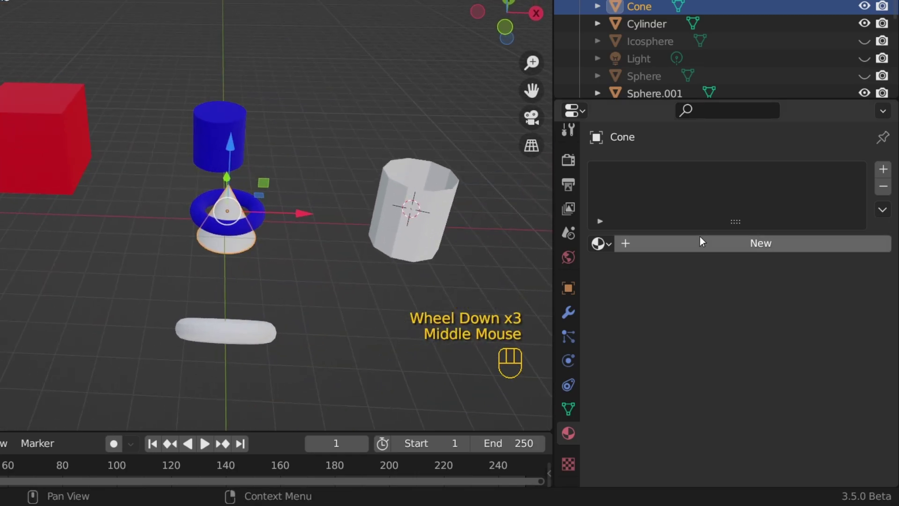
left_click(699, 237)
scroll(700, 237, "down", 2)
scroll(699, 236, "down", 4)
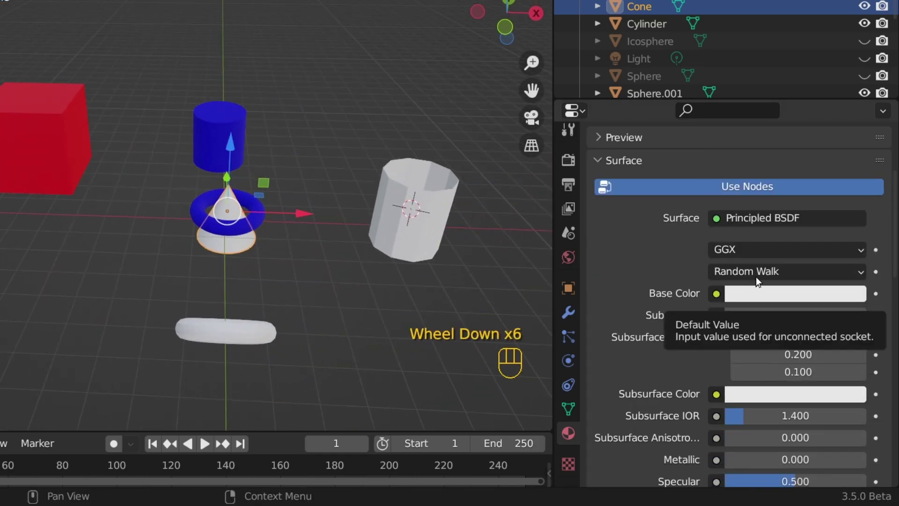
left_click(773, 292)
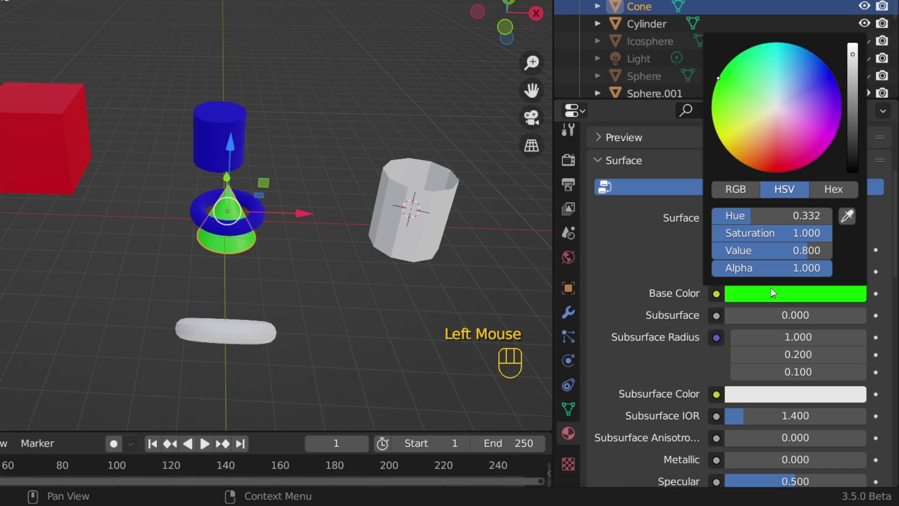
Set the cone material's Roughness to 0.000 and inspect its glossy surface up close.
scroll(771, 288, "down", 6)
scroll(771, 288, "down", 2)
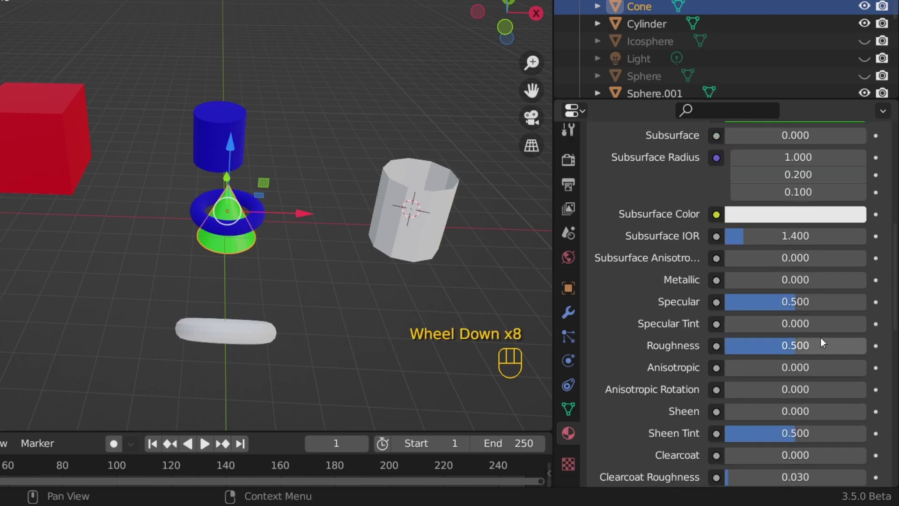
left_click_drag(822, 343, 731, 343)
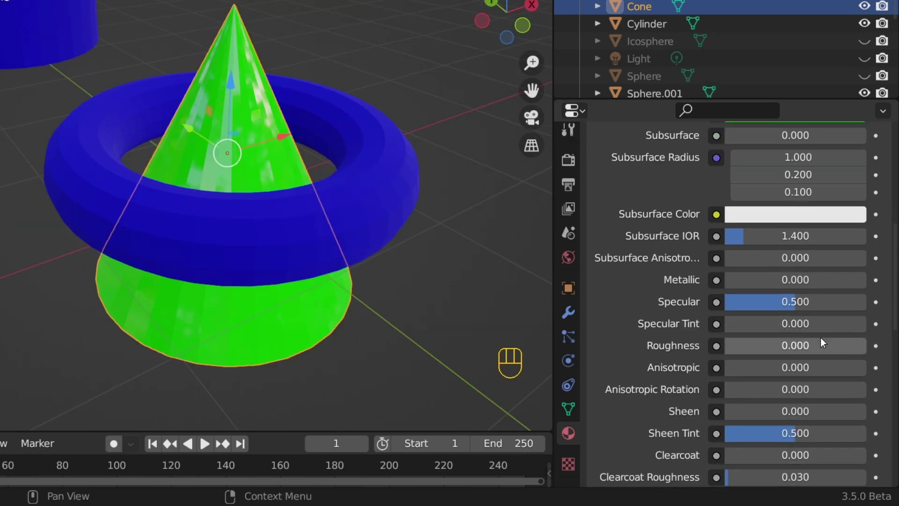
middle_click_drag(820, 337, 833, 366)
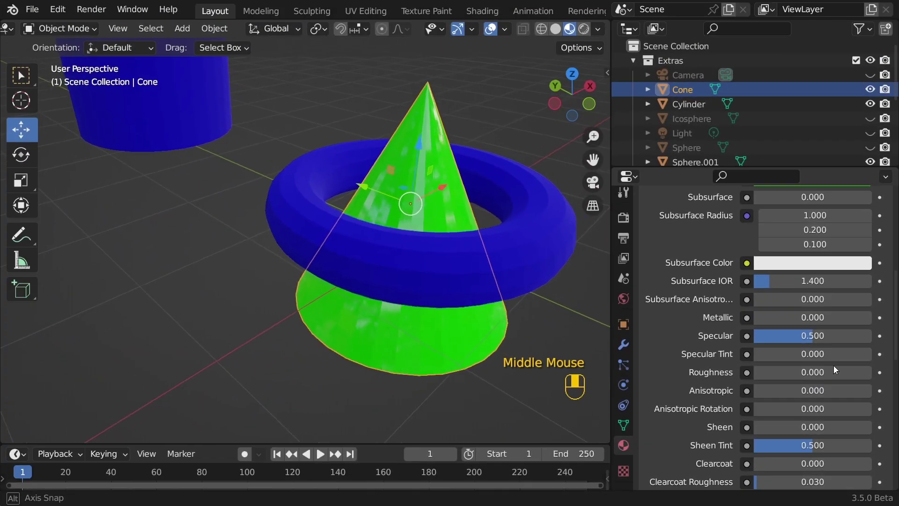
Link the cone's green material to the unshaded low-poly cylinder and the separate white torus, with the cone as active object.
scroll(834, 370, "down", 3)
key("alt+a")
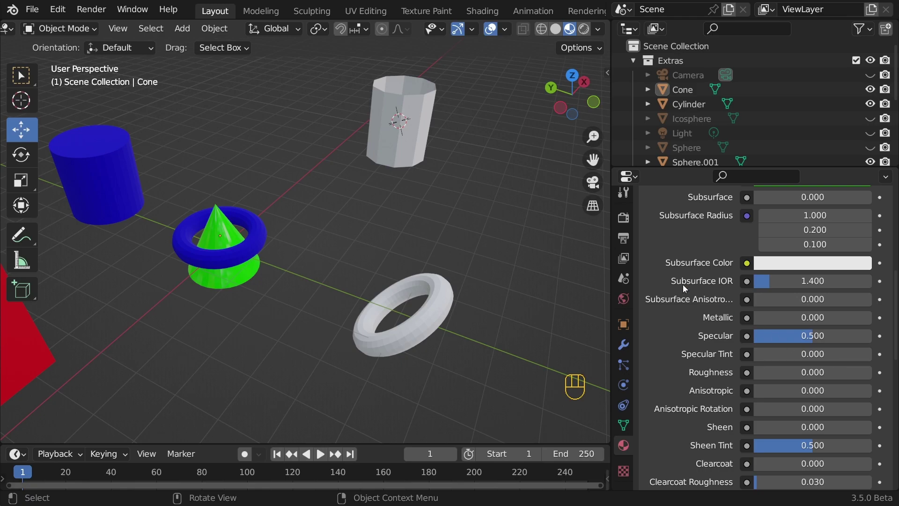
left_click(414, 143)
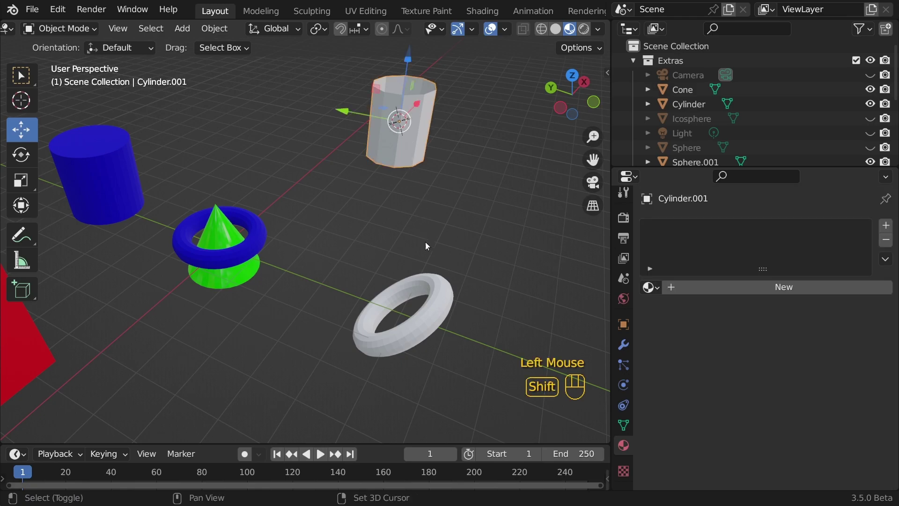
left_click(434, 298, "shift")
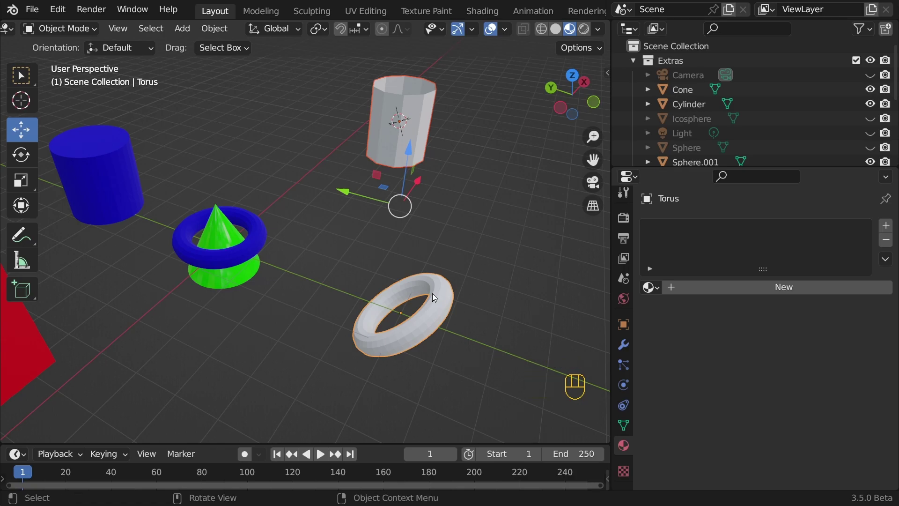
key("shift")
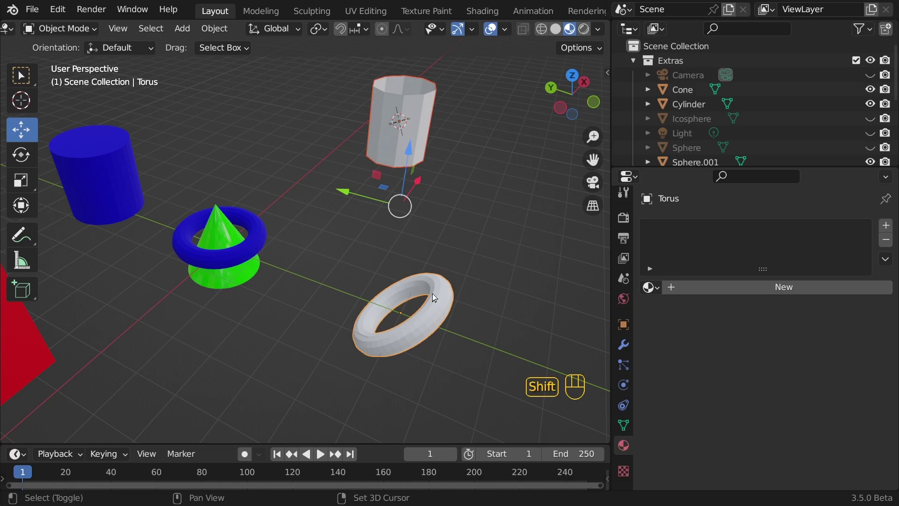
left_click(216, 231, "shift")
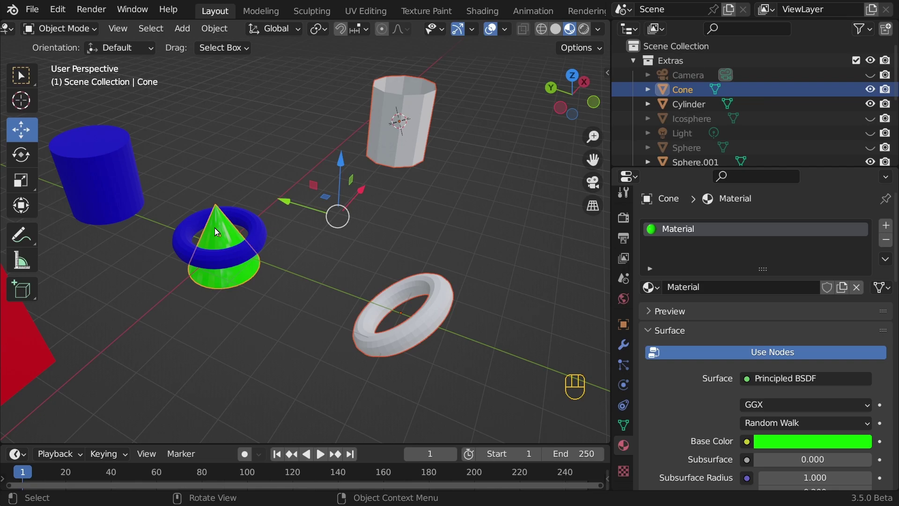
key("ctrl+l")
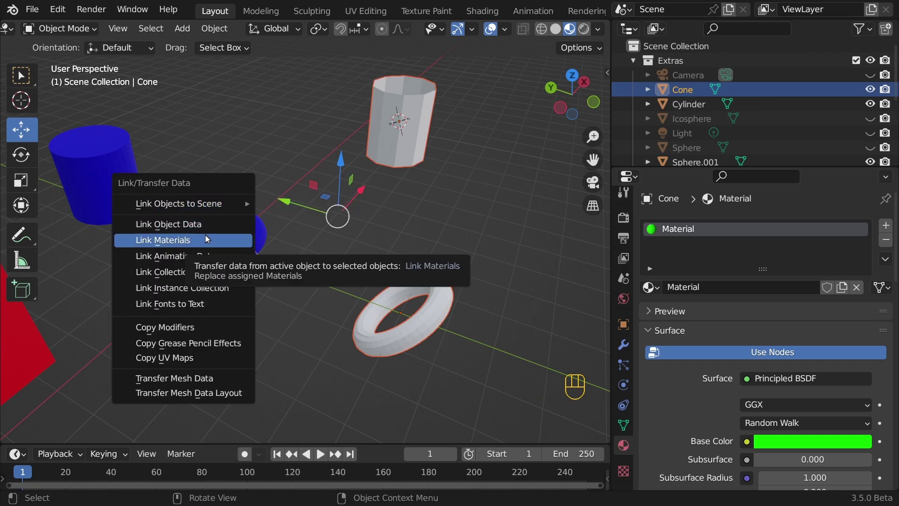
left_click(207, 239)
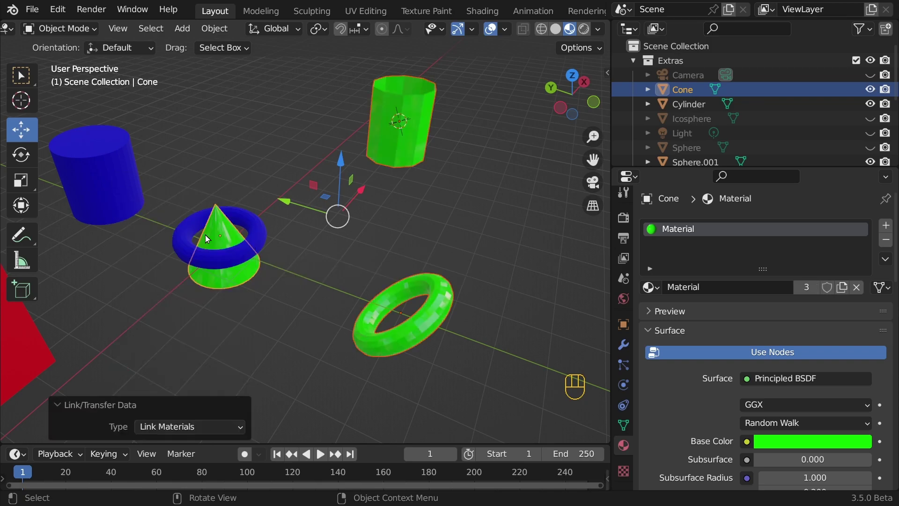
Select the tilted green torus and make its shared material a single-user copy.
left_click(300, 280)
middle_click_drag(300, 281, 306, 262)
scroll(306, 263, "up", 2)
middle_click_drag(307, 262, 310, 303, "shift")
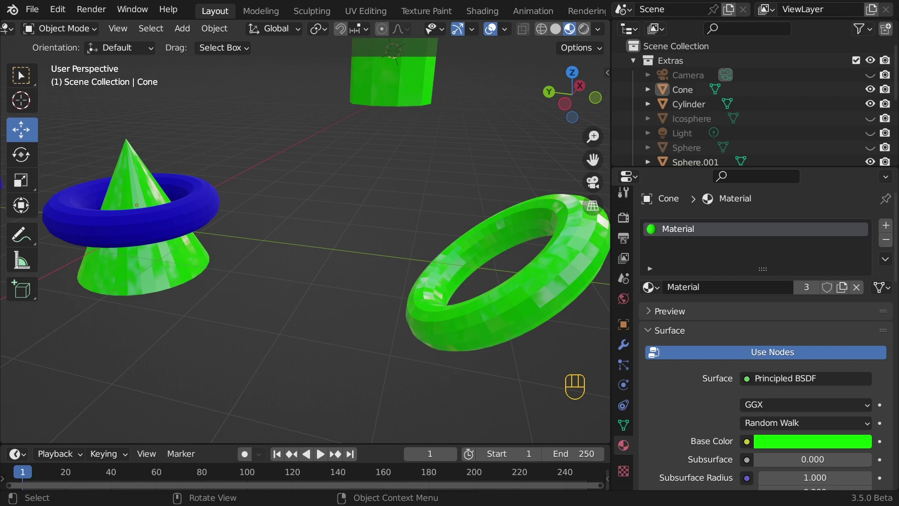
left_click(466, 297)
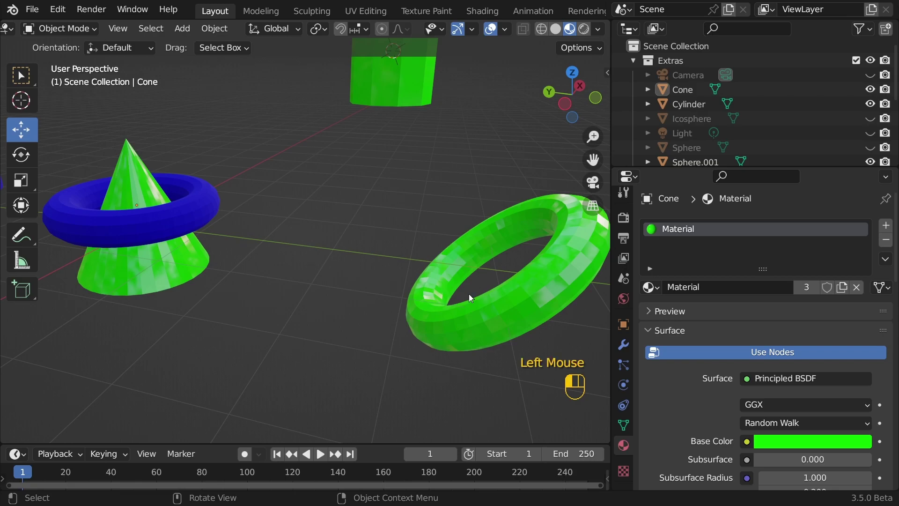
middle_click_drag(503, 301, 458, 297, "shift")
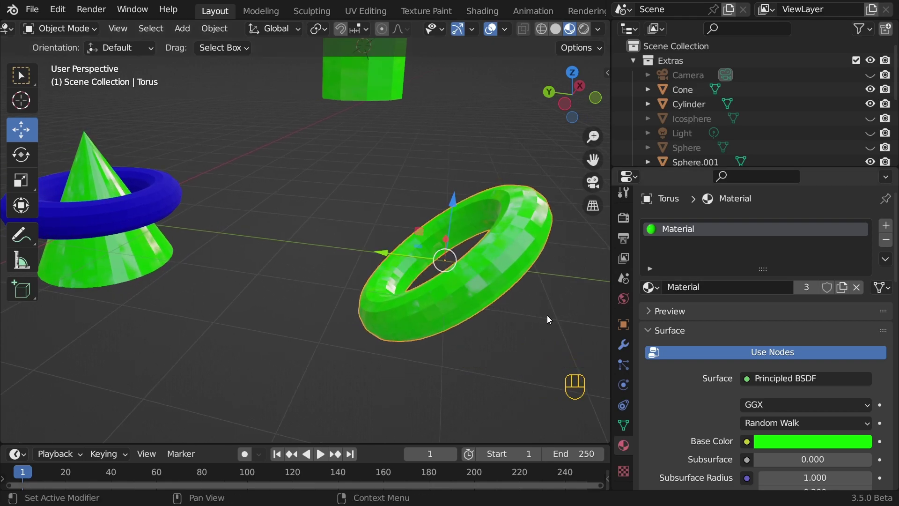
scroll(769, 313, "down", 5)
scroll(769, 314, "up", 3)
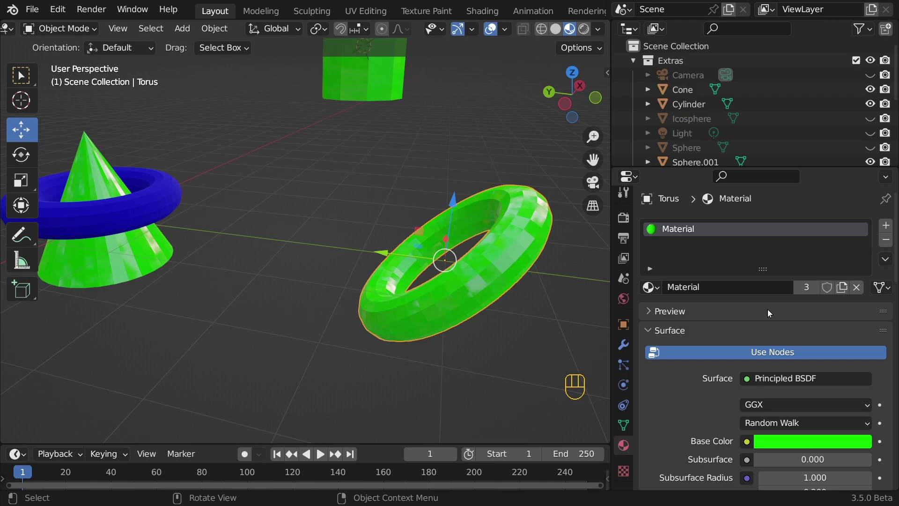
left_click(769, 313)
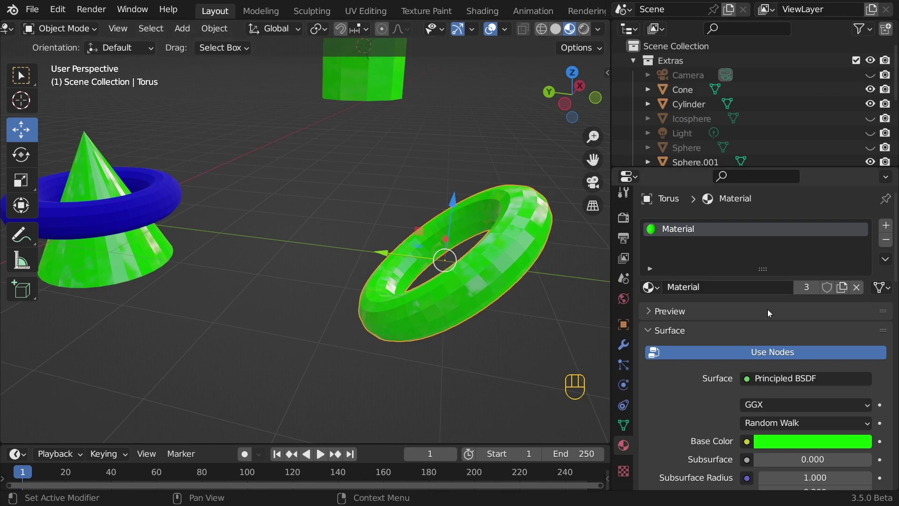
left_click(801, 287)
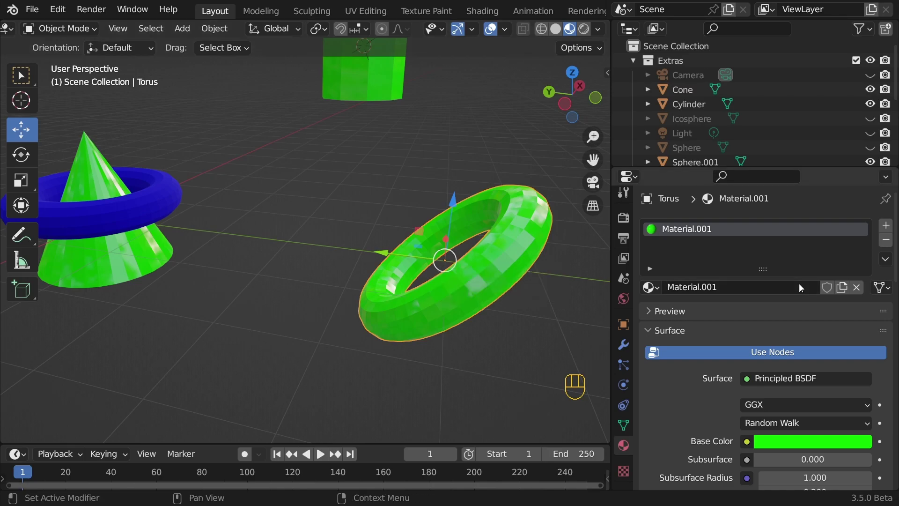
Change the torus material's base color to a pinkish red and undo that change.
scroll(800, 294, "down", 3)
scroll(800, 296, "down", 1)
left_click(797, 346)
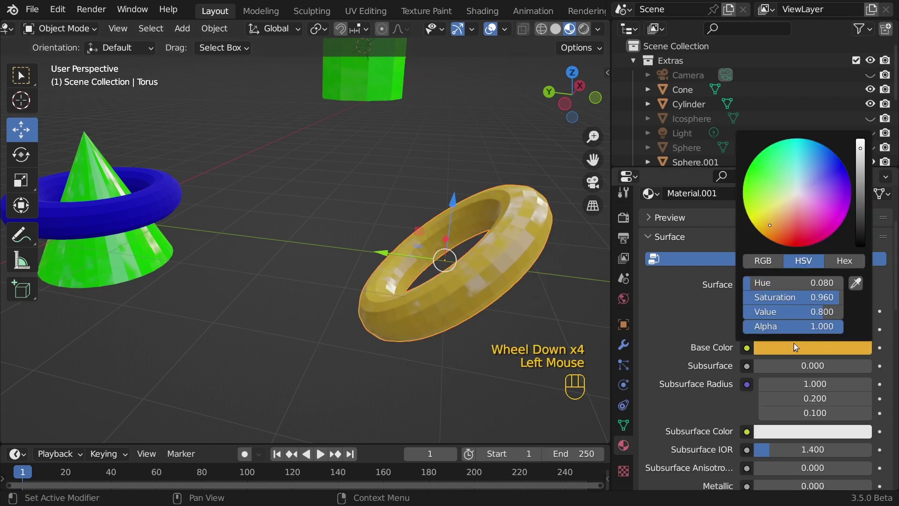
left_click_drag(812, 242, 815, 241)
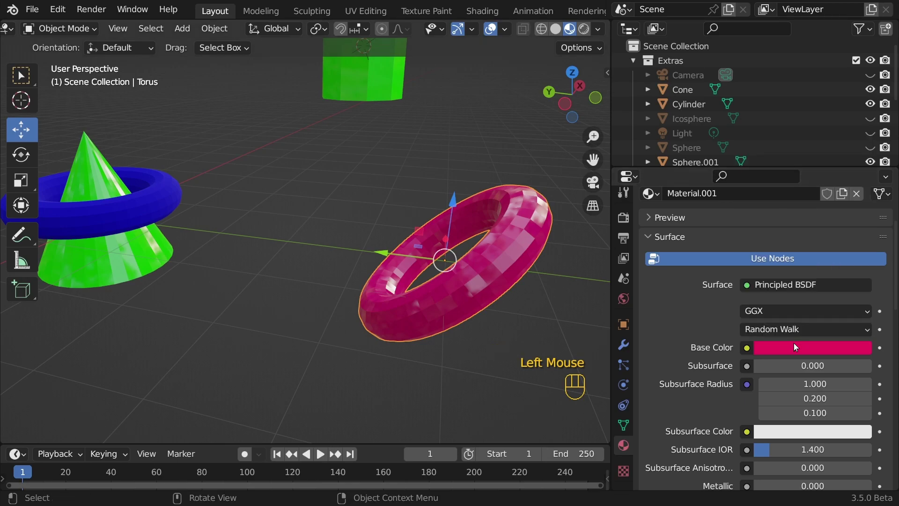
key("ctrl+z")
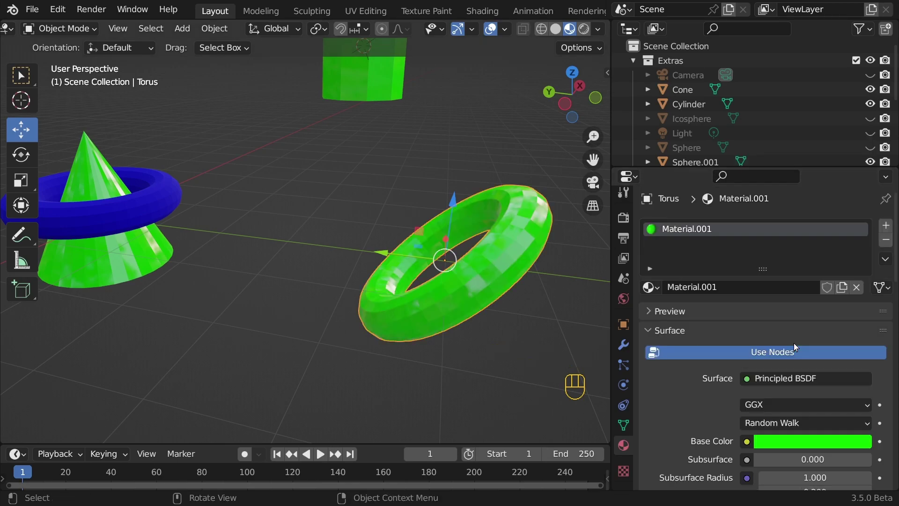
Rename the torus's material as Green No roughness and raise its Roughness to about 0.9.
double_click(719, 228)
type("Green No roughness")
key("Return")
scroll(719, 228, "down", 6)
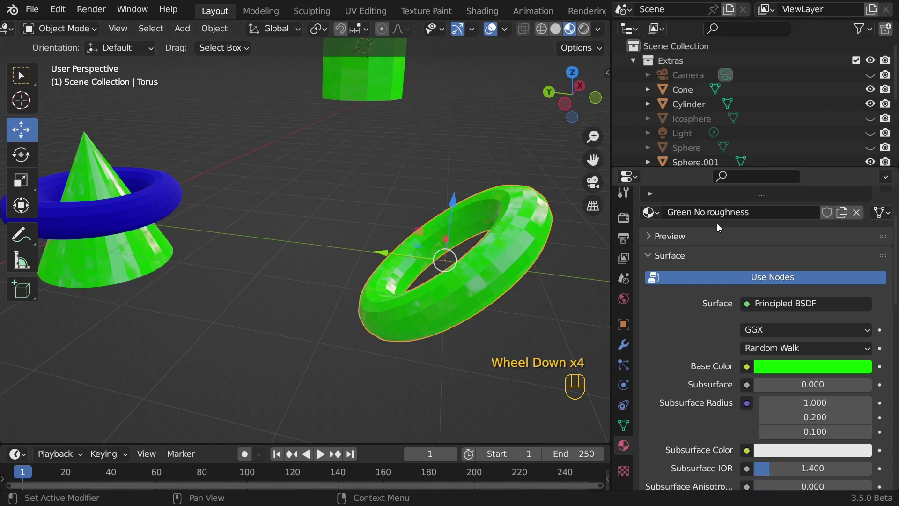
left_click_drag(805, 354, 813, 352)
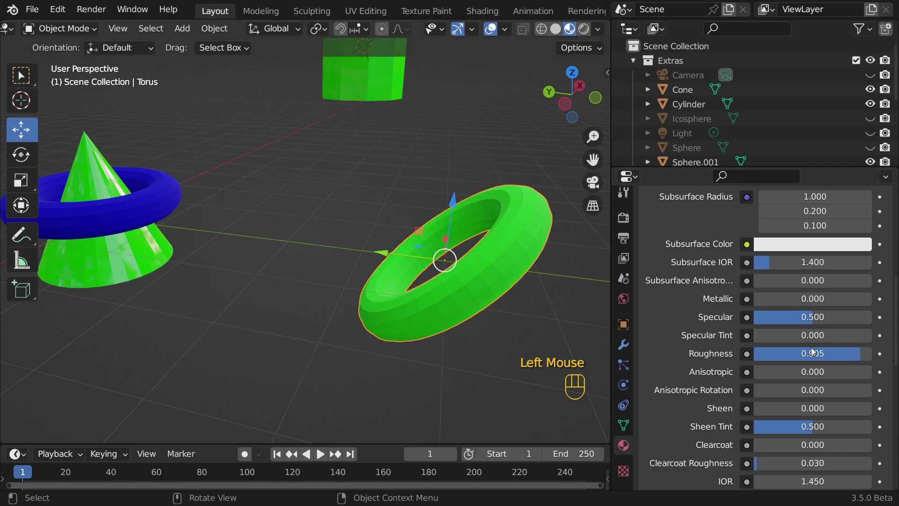
Unhide all objects and create a new material on the sphere with a yellow base color, hue about 0.129.
scroll(388, 253, "down", 6)
key("alt+h")
left_click(251, 193)
left_click(783, 287)
left_click(812, 439)
left_click(765, 311)
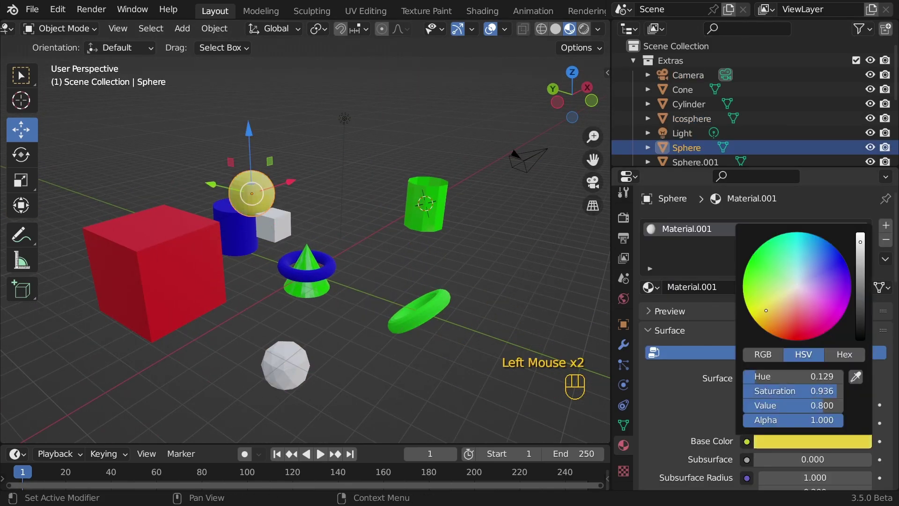
Raise the yellow sphere material's Metallic to the maximum and lower its Roughness to the minimum.
scroll(812, 354, "down", 6)
left_click_drag(813, 355, 871, 355)
left_click_drag(813, 409, 753, 410)
scroll(304, 253, "up", 2)
Create a new material on the icosphere, set its base color to magenta and adjust its surface finish.
left_click(323, 378)
left_click(782, 287)
left_click(812, 440)
left_click(846, 320)
scroll(813, 354, "down", 10)
left_click_drag(812, 354, 872, 354)
Create a new material on the small cube with a cyan base color and a Roughness of 0.085.
left_click(315, 210)
left_click(782, 287)
left_click(812, 439)
left_click(796, 237)
scroll(299, 253, "up", 5)
scroll(812, 355, "down", 8)
left_click_drag(812, 410, 763, 409)
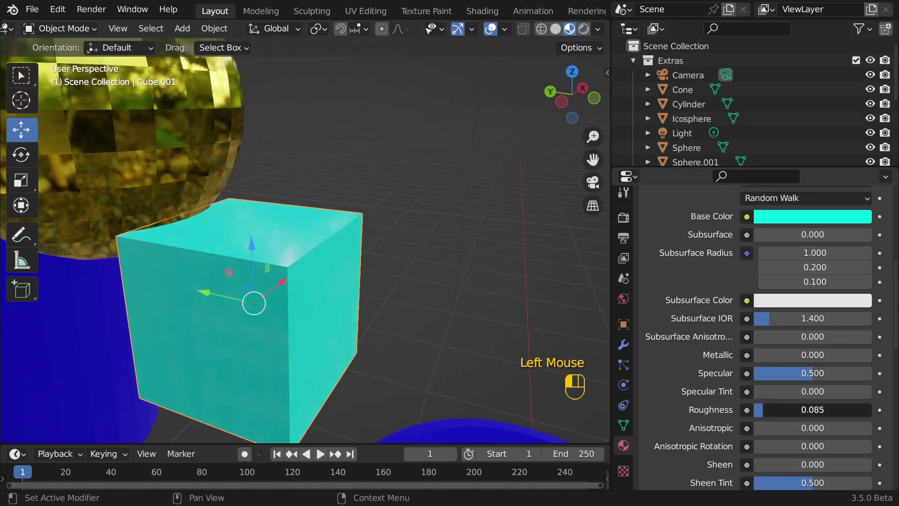
scroll(299, 253, "down", 12)
scroll(299, 253, "down", 8)
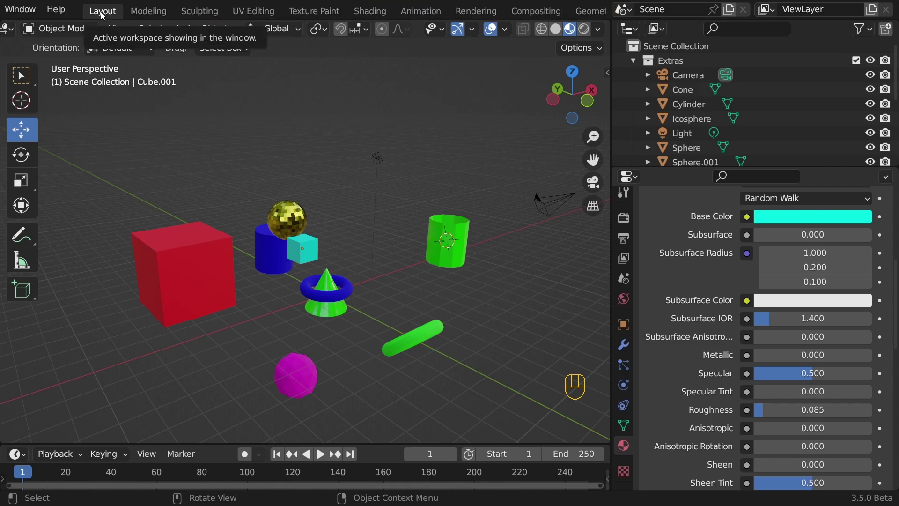
Look at the Animation and Shading workspaces and return to the Layout workspace.
double_click(102, 14)
left_click(422, 12)
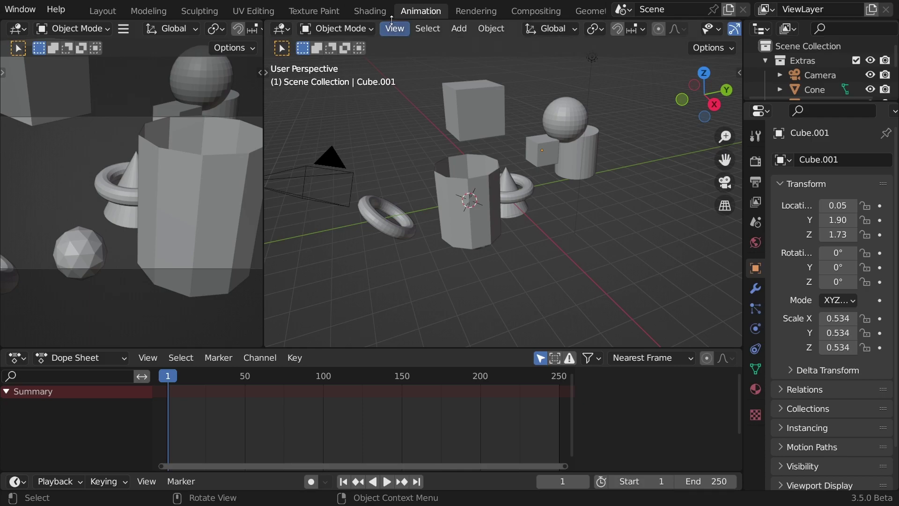
left_click(372, 12)
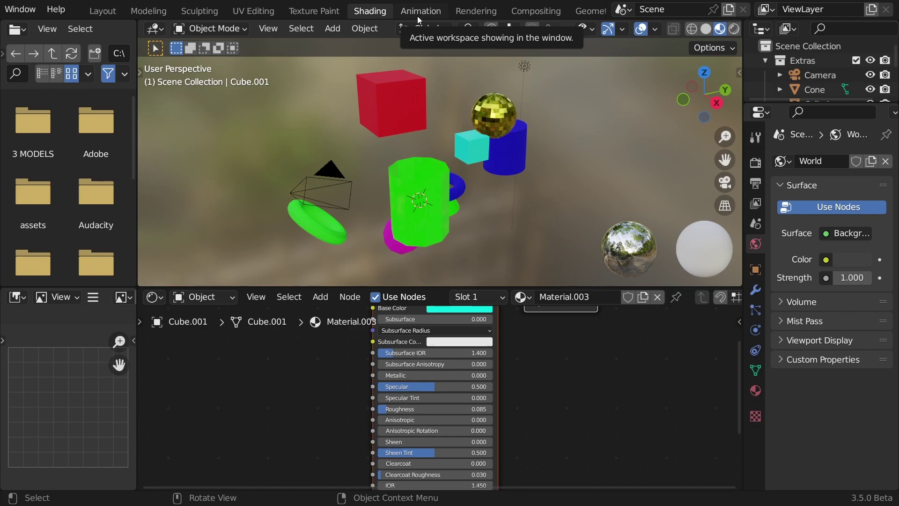
left_click(103, 11)
left_click_drag(608, 23, 428, 38)
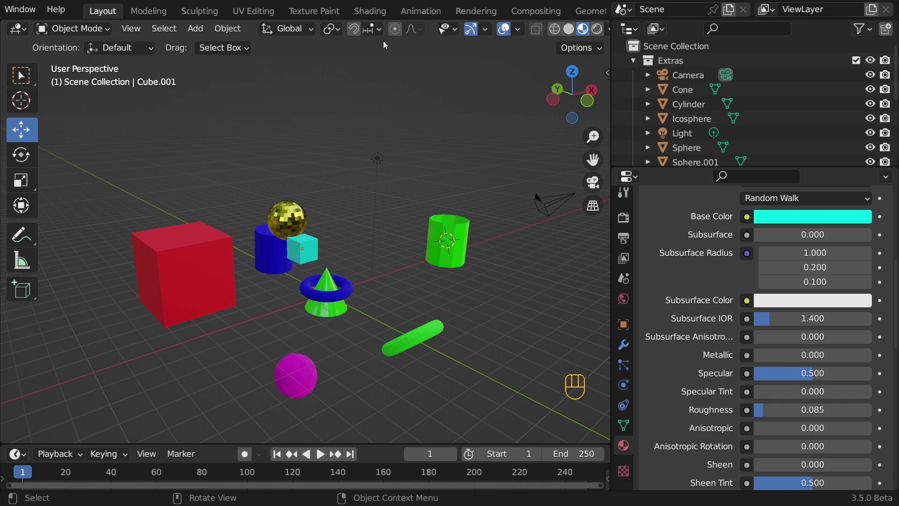
In the Shading workspace, view the shader node editor and the 3D viewport maximized, restoring each area to its normal size.
left_click(371, 11)
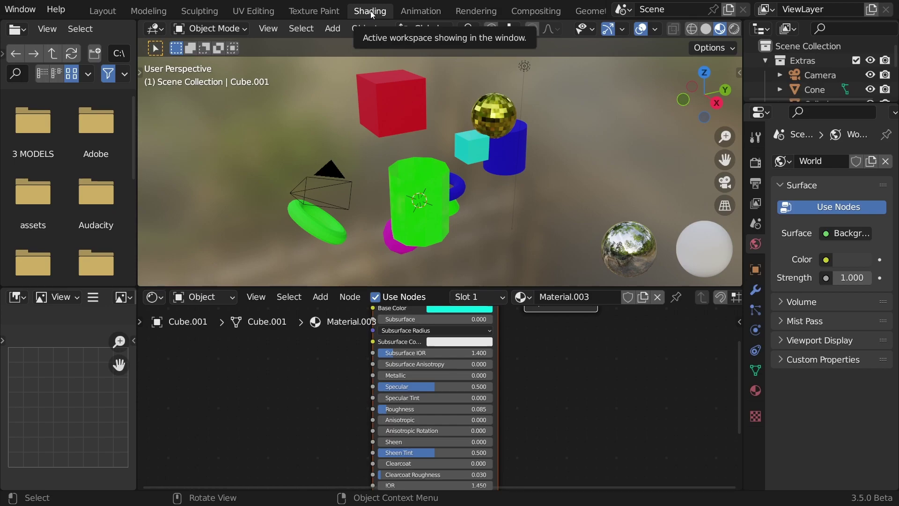
scroll(416, 360, "down", 1)
key("ctrl+space")
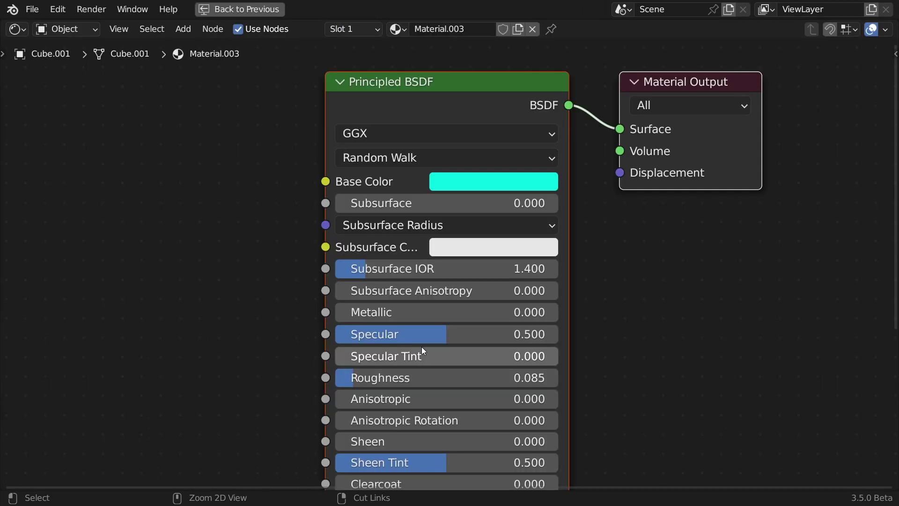
key("ctrl+space")
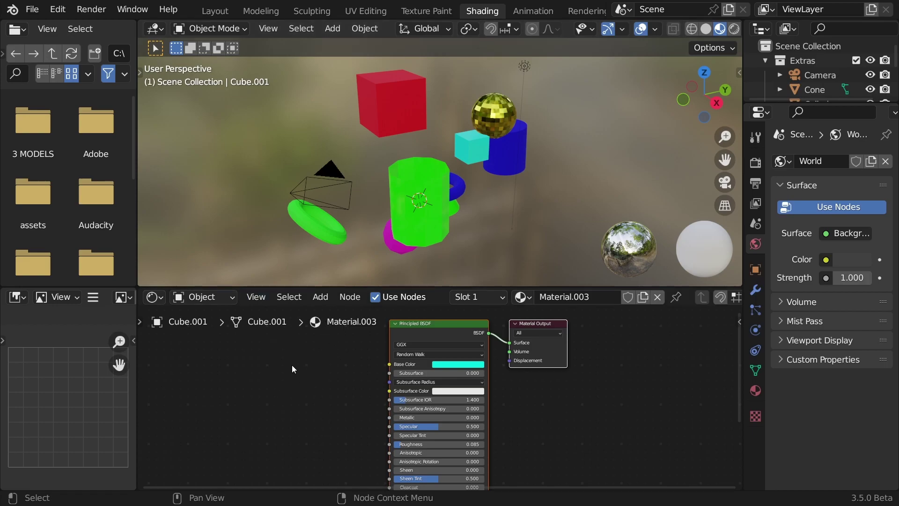
key("ctrl+space")
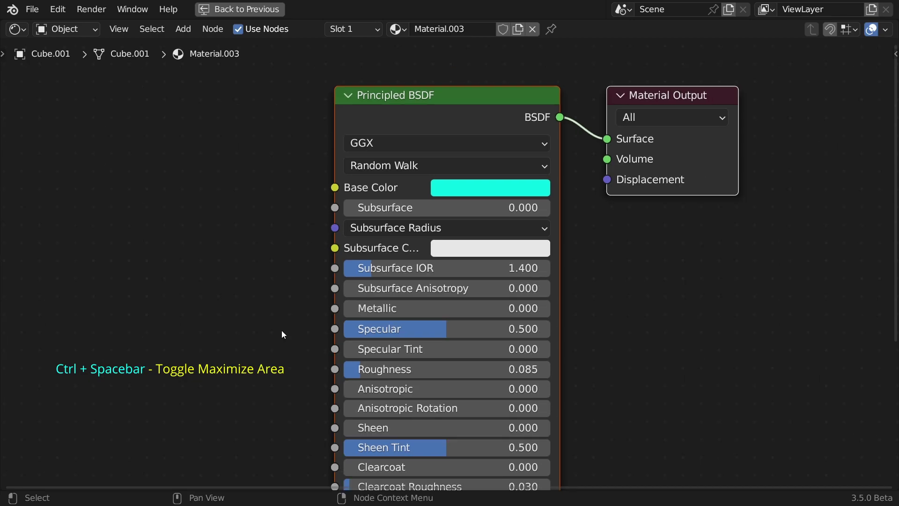
key("ctrl+space")
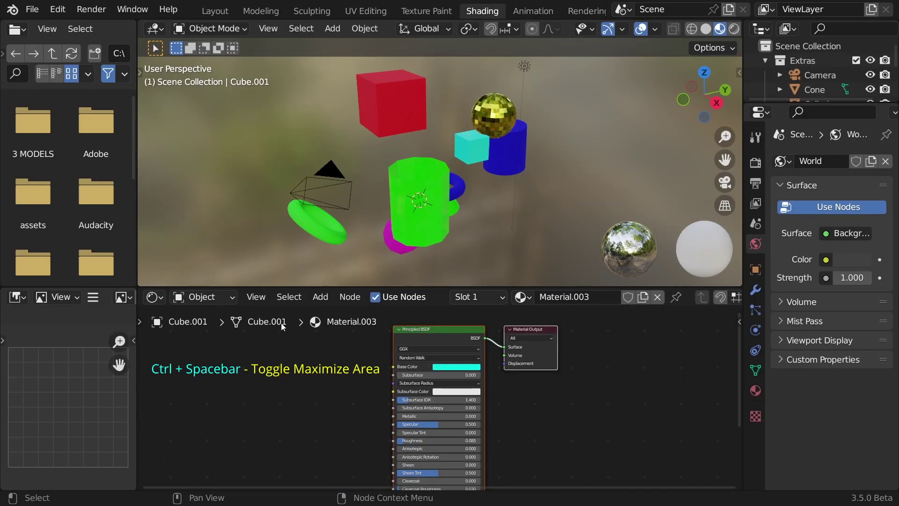
key("ctrl+space")
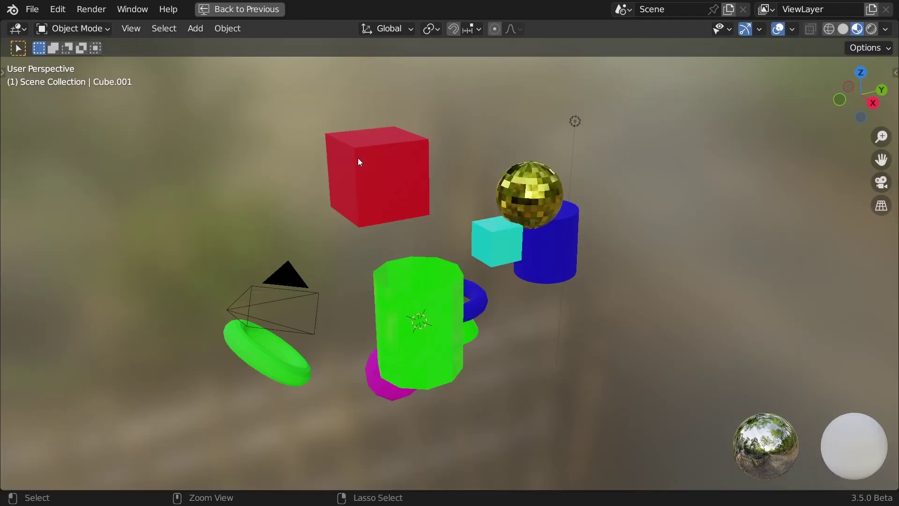
key("ctrl+space")
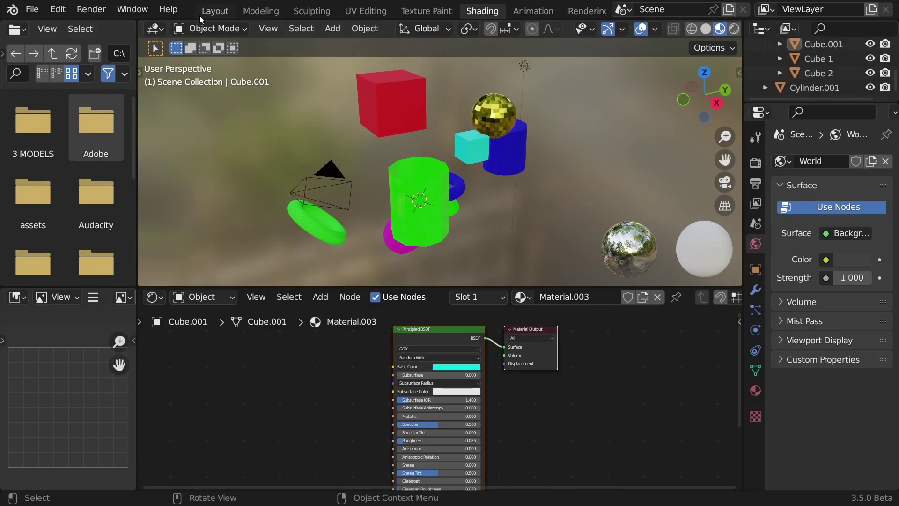
Return to the Layout workspace and toggle its editor areas between maximized and normal size.
left_click(202, 13)
key("ctrl+space")
key("ctrl+space")
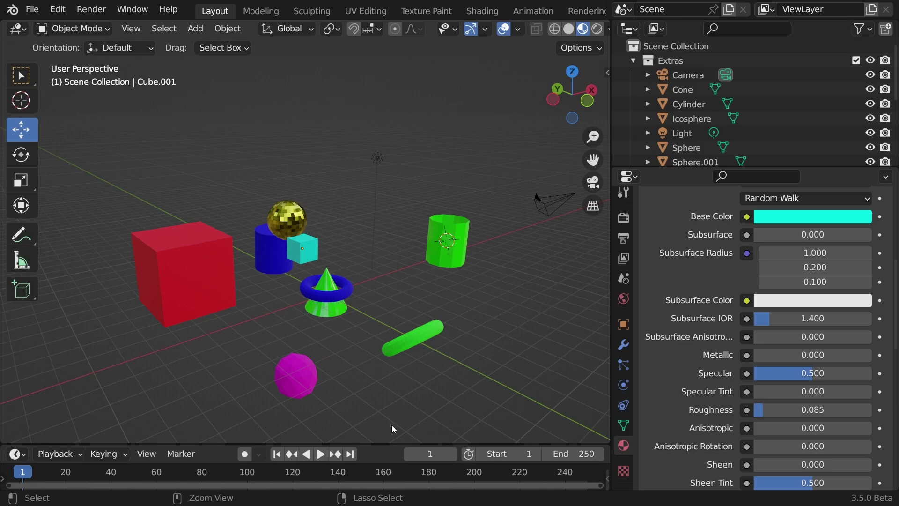
key("ctrl+space")
key("ctrl+space")
key("ctrl+z")
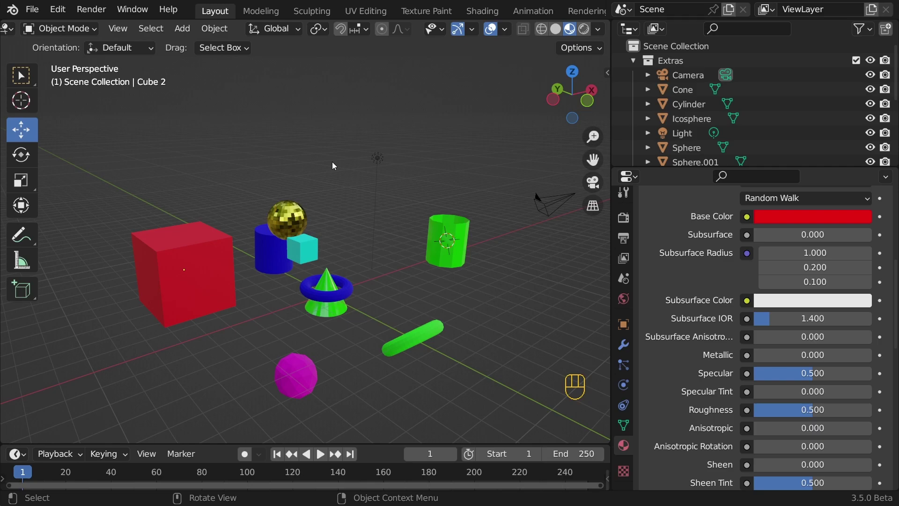
Switch the viewport to Solid shading, set its object color to Random and inspect the objects.
key("z")
left_click(394, 169)
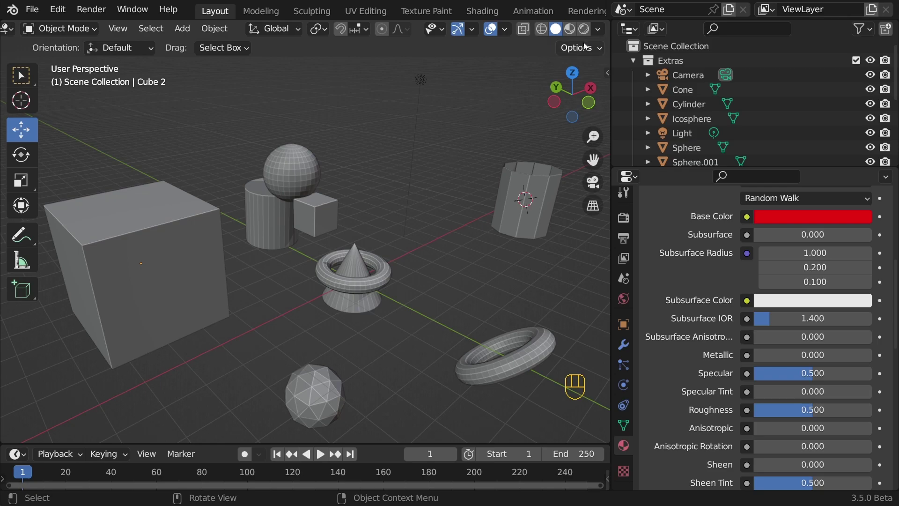
left_click(598, 30)
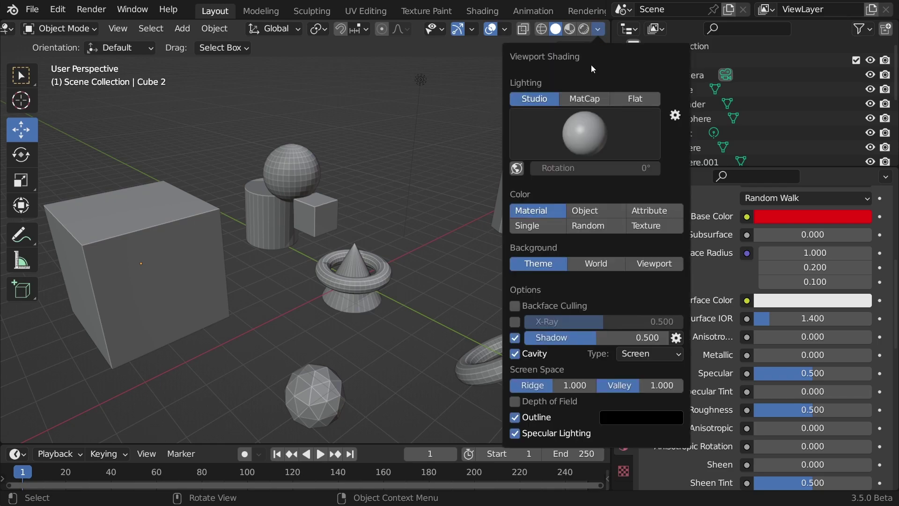
left_click(582, 223)
middle_click_drag(344, 172, 301, 162, "shift")
scroll(355, 154, "down", 3)
scroll(323, 198, "up", 2)
mouse_move(323, 199)
middle_mouse_down()
mouse_move(348, 200)
mouse_move(321, 197)
middle_mouse_up()
scroll(325, 228, "up", 3)
middle_click_drag(328, 135, 371, 135)
middle_click_drag(370, 135, 365, 190, "shift")
scroll(342, 129, "down", 2)
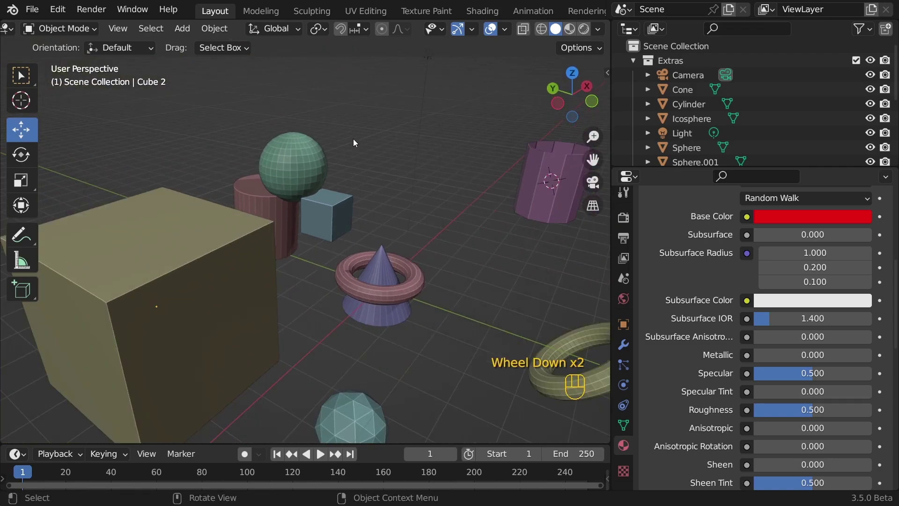
Compare with Material Preview shading, return to Solid shading and set the viewport color back to Material.
left_click(569, 31)
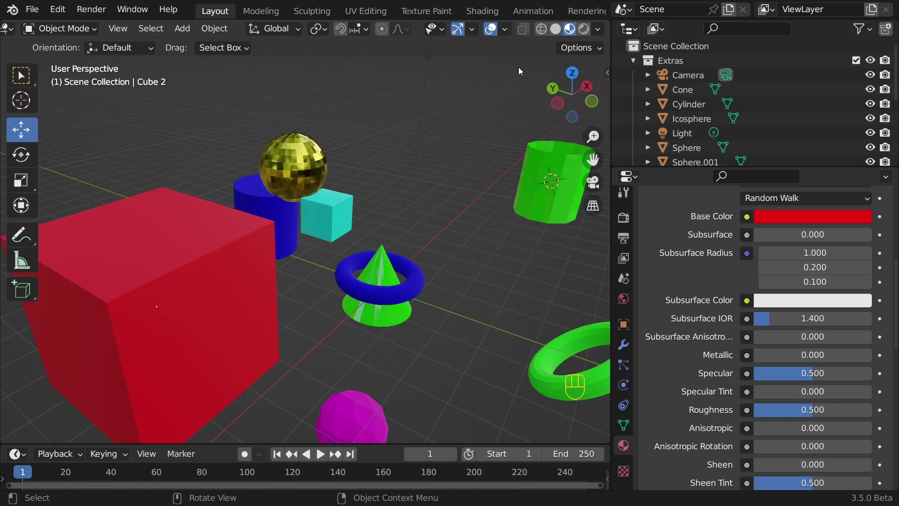
left_click(555, 29)
middle_click_drag(323, 202, 293, 127, "ctrl")
mouse_move(293, 126)
middle_mouse_down("shift")
mouse_move(323, 264)
mouse_move(358, 257)
middle_mouse_up("shift")
middle_click_drag(358, 258, 418, 253, "shift")
left_click(598, 29)
left_click(540, 204)
left_click(428, 120)
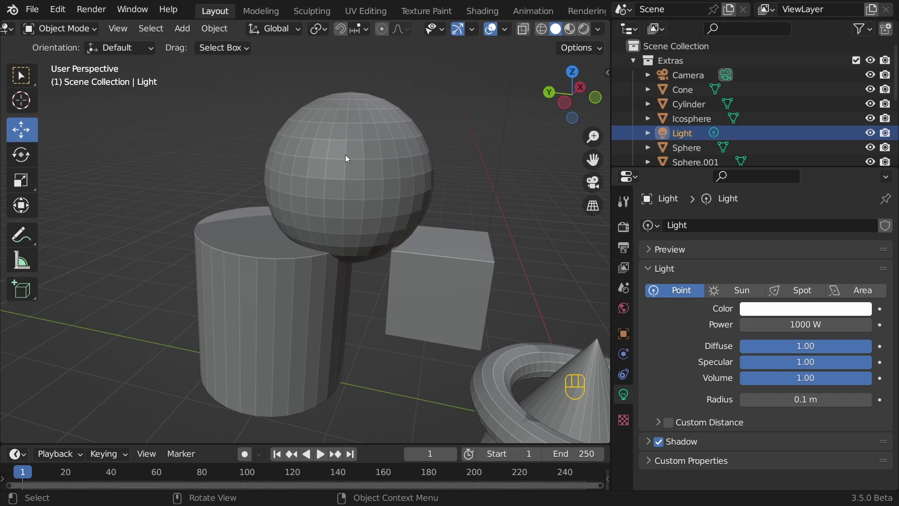
Apply smooth shading to the large sphere to compare its look, and return it to flat shading.
left_click(333, 177)
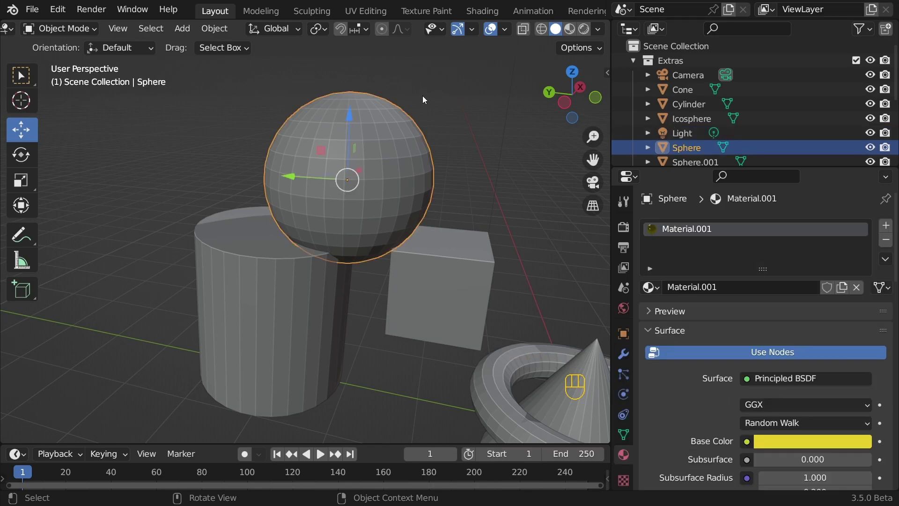
right_click(421, 100)
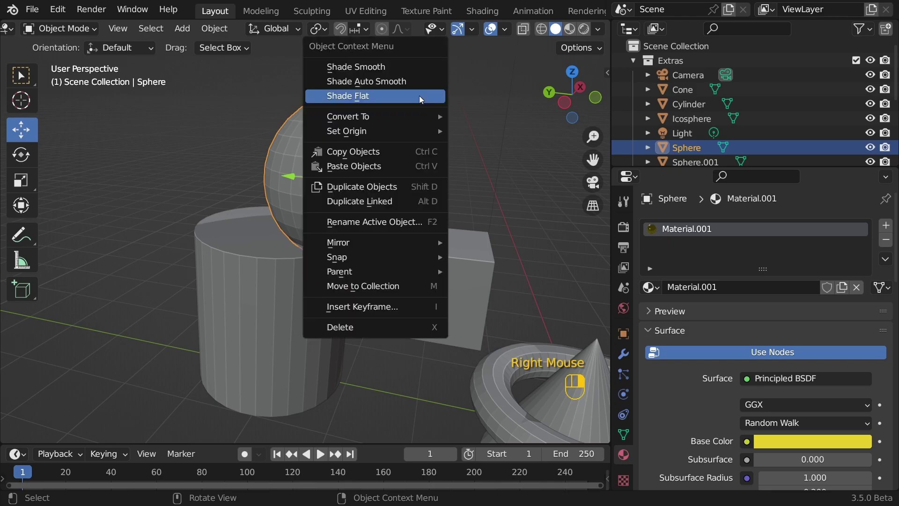
left_click(404, 67)
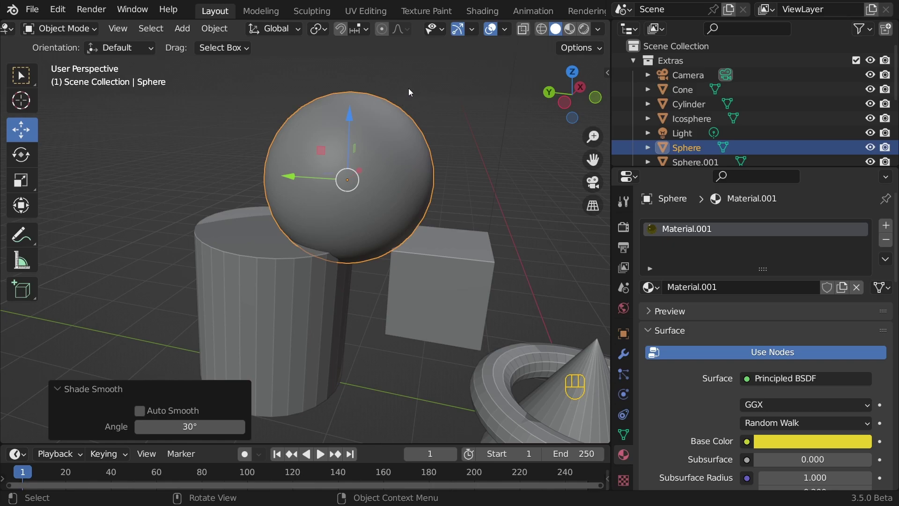
right_click(409, 88)
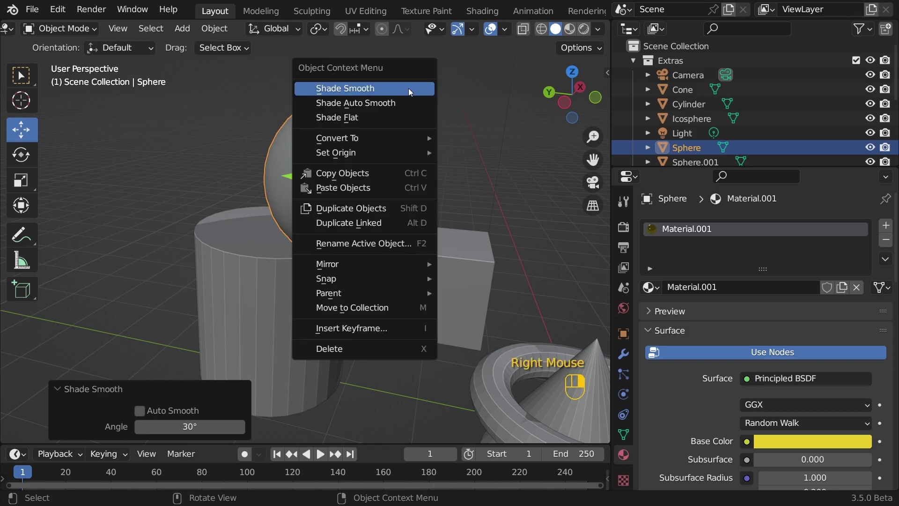
left_click(383, 117)
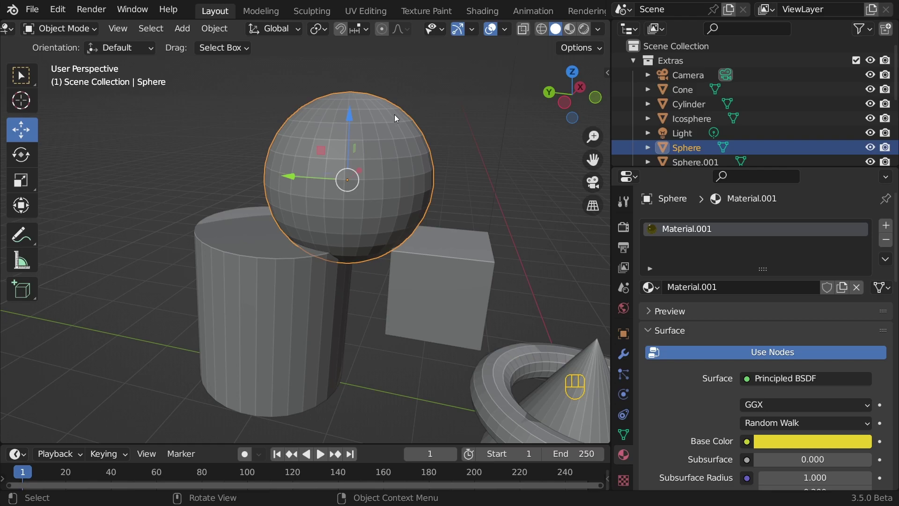
Apply Shade Smooth to the cylinder and inspect its shading from another side.
left_click(246, 237)
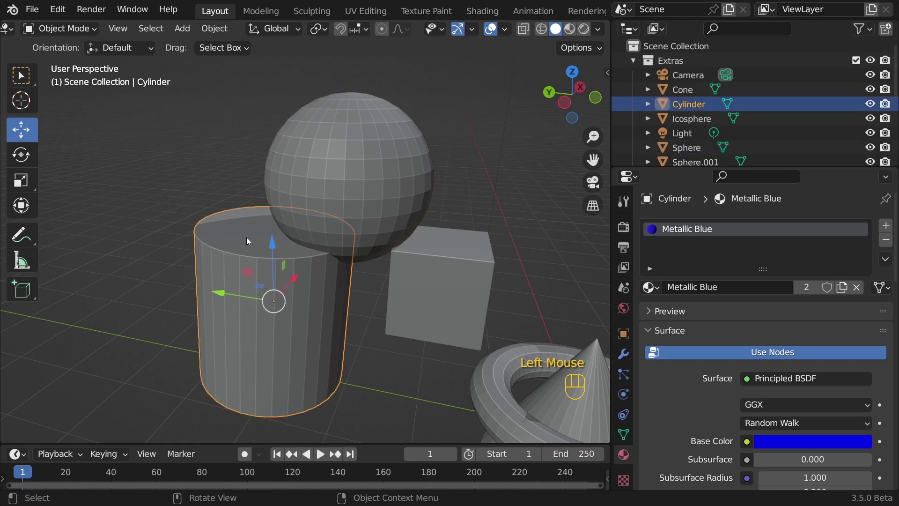
right_click(341, 164)
left_click(317, 135)
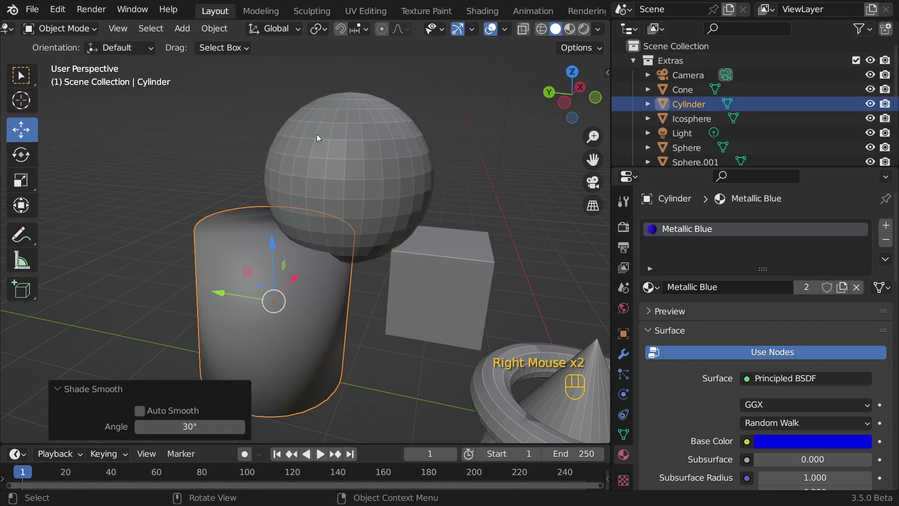
middle_click_drag(308, 151, 387, 182)
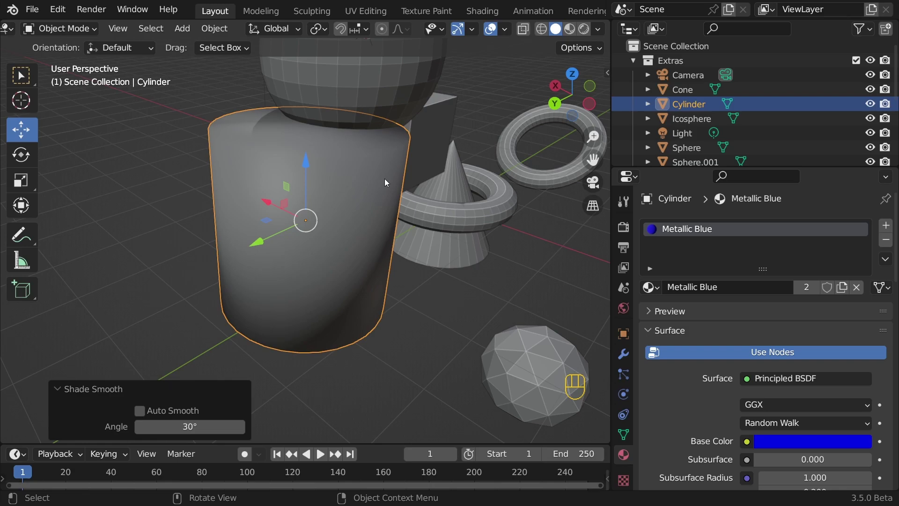
Compare Shade Auto Smooth with plain Shade Smooth on the cylinder, toggling the operation's Auto Smooth option on and off.
right_click(408, 106)
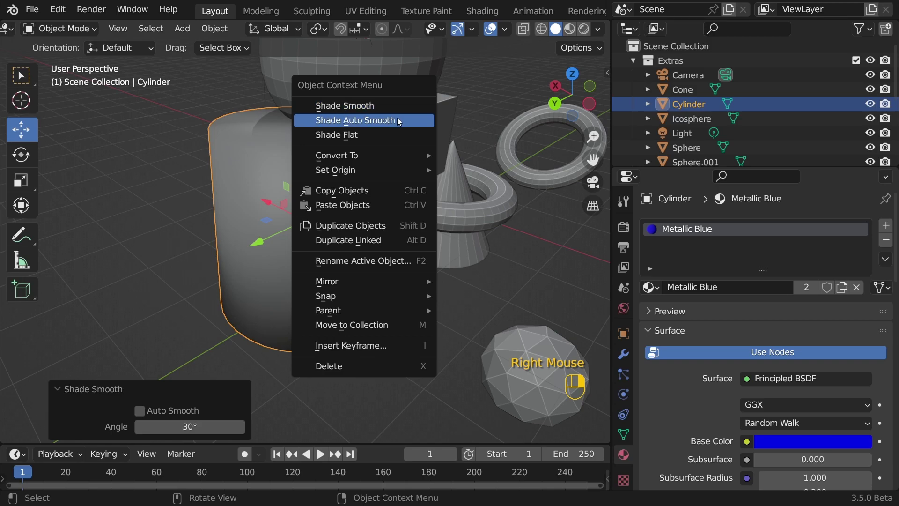
left_click(399, 122)
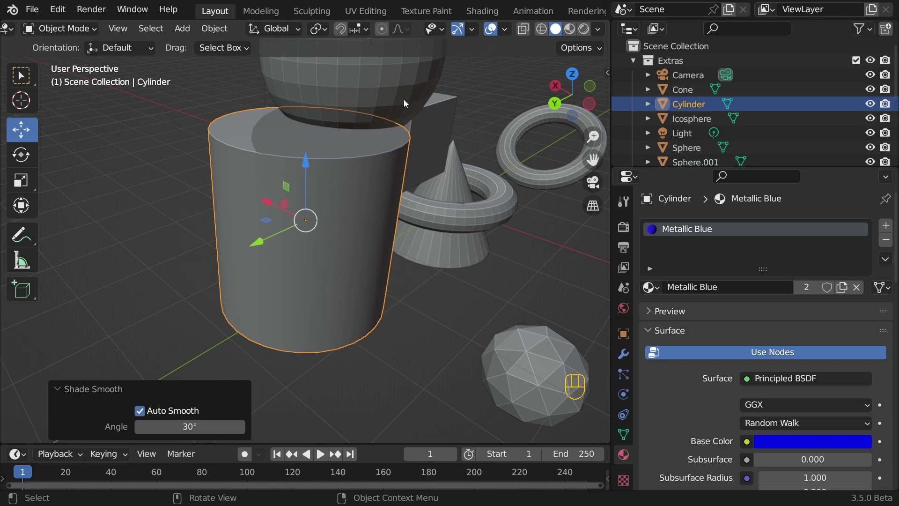
right_click(406, 103)
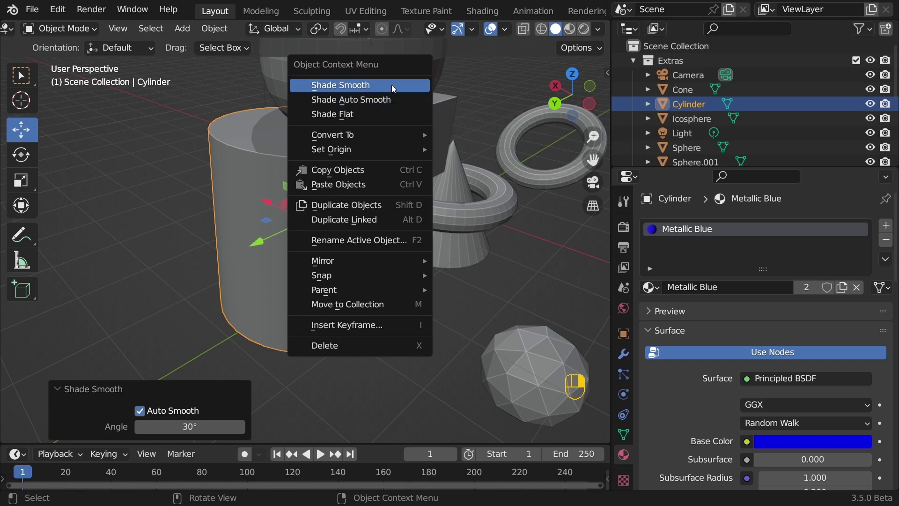
left_click(392, 84)
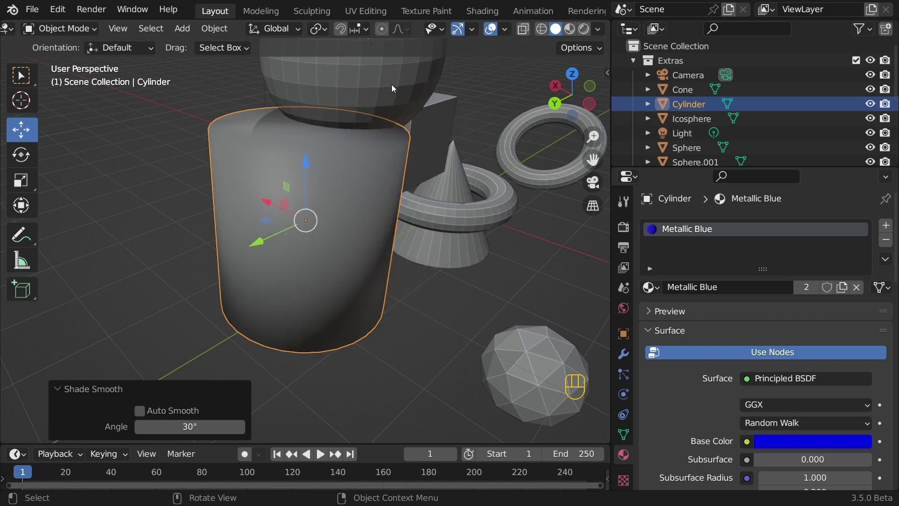
left_click(140, 411)
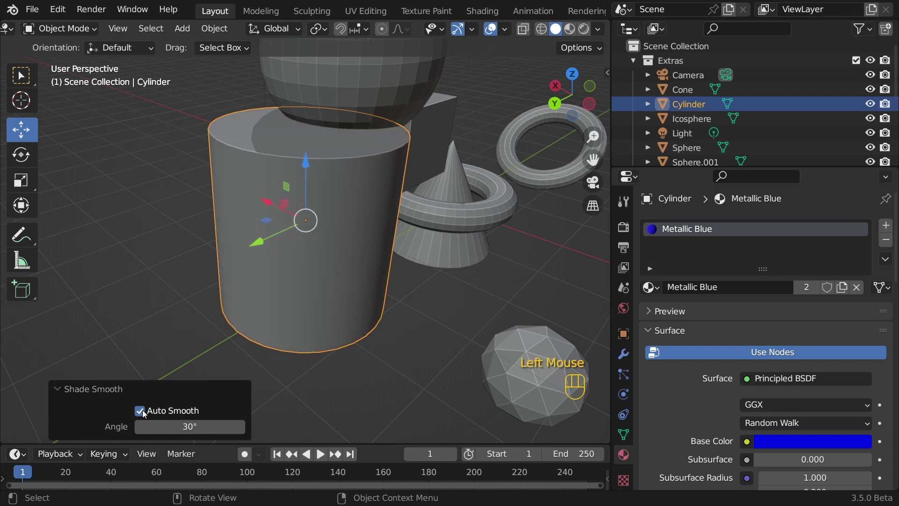
left_click(144, 412)
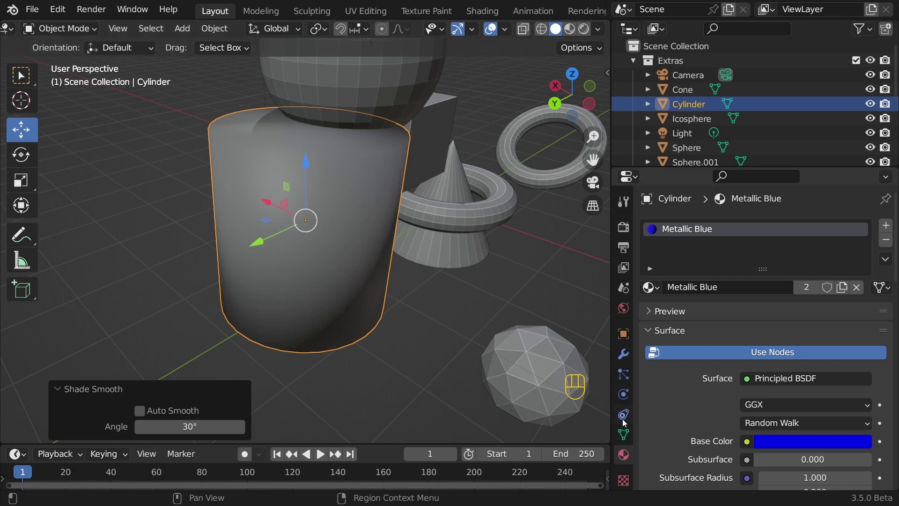
Enable Auto Smooth in the cylinder's mesh data normals settings, keeping the 30° angle.
left_click(625, 434)
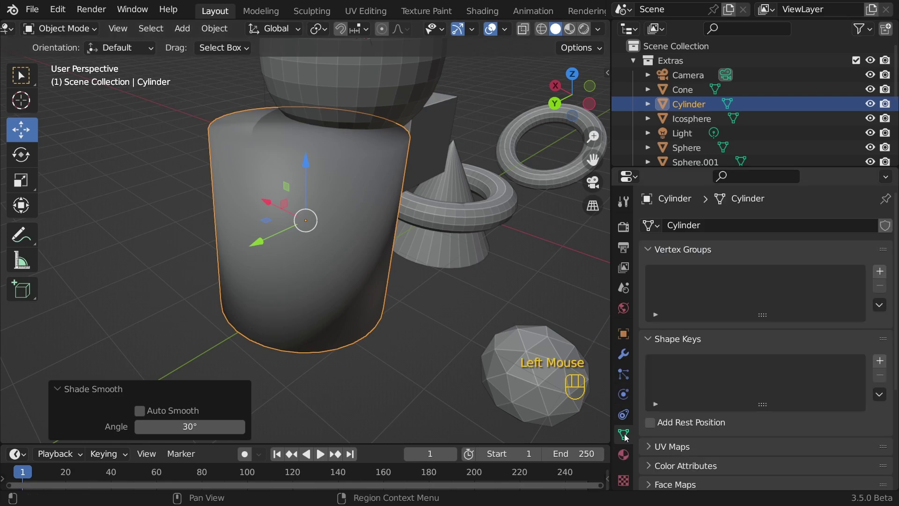
scroll(698, 382, "down", 5)
scroll(700, 386, "down", 3)
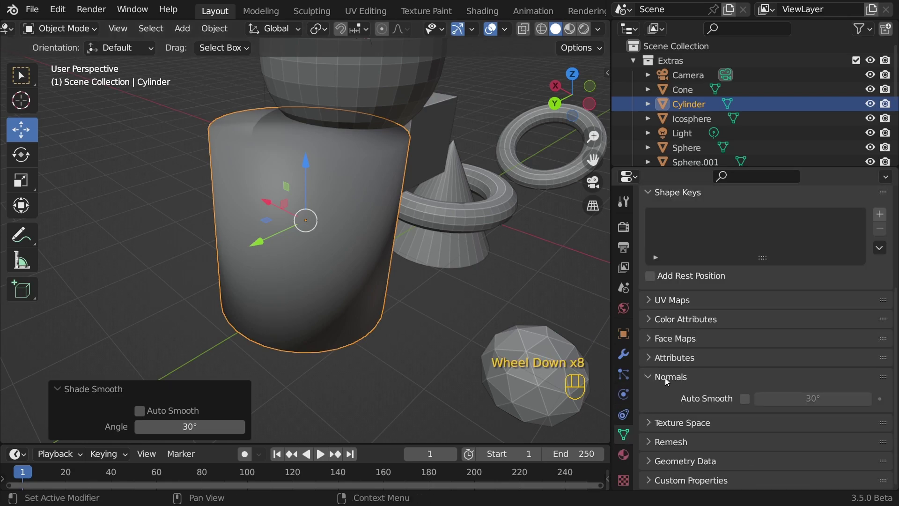
left_click(744, 399)
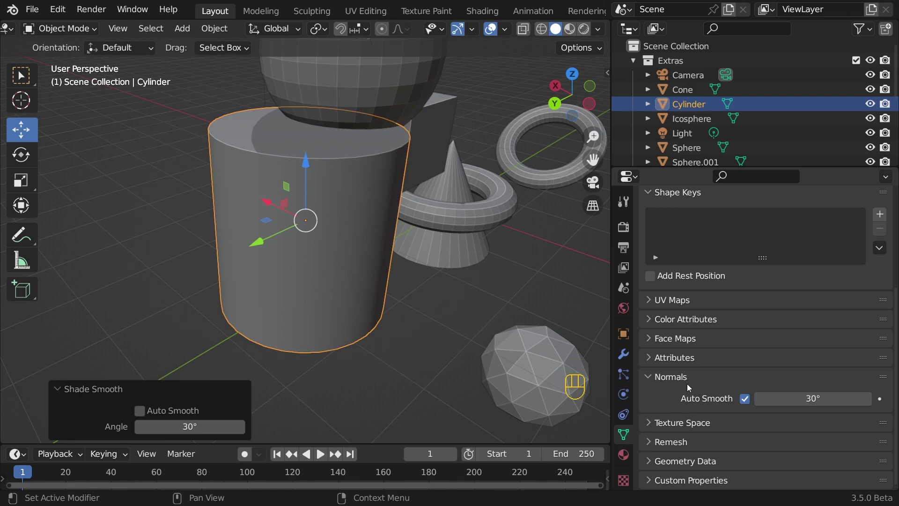
Set the solid viewport shading to random object colours and deselect the cylinder.
left_click(598, 29)
left_click(586, 335)
scroll(456, 201, "down", 7)
mouse_move(456, 201)
middle_mouse_down()
mouse_move(361, 212)
mouse_move(374, 187)
middle_mouse_up()
scroll(361, 212, "down", 1, "shift")
scroll(465, 190, "down", 1)
middle_click_drag(510, 188, 433, 192)
middle_click_drag(459, 192, 443, 186, "shift")
left_click(409, 197)
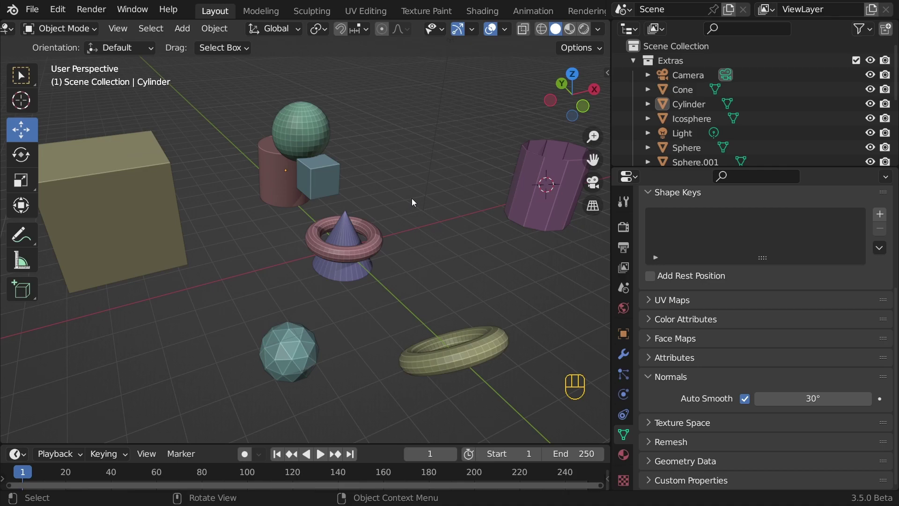
Hide the sphere above the cylinder and select the small cube beside the cylinder.
middle_click_drag(299, 182, 290, 234, "shift")
scroll(281, 230, "up", 5)
middle_click_drag(281, 230, 239, 216, "shift")
left_click(234, 124)
key("h")
middle_click(328, 252, "alt")
middle_click_drag(327, 252, 370, 241)
left_click(337, 272)
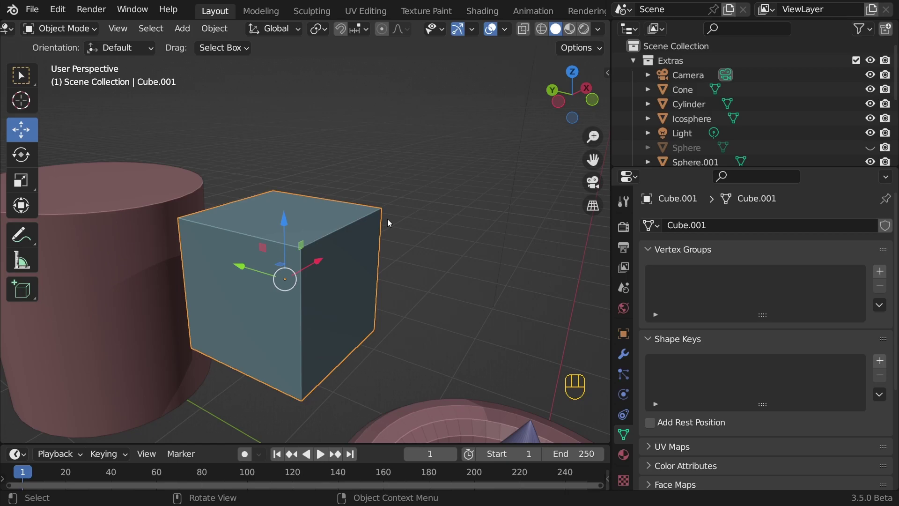
Add an Array modifier to the small cube.
left_click(622, 354)
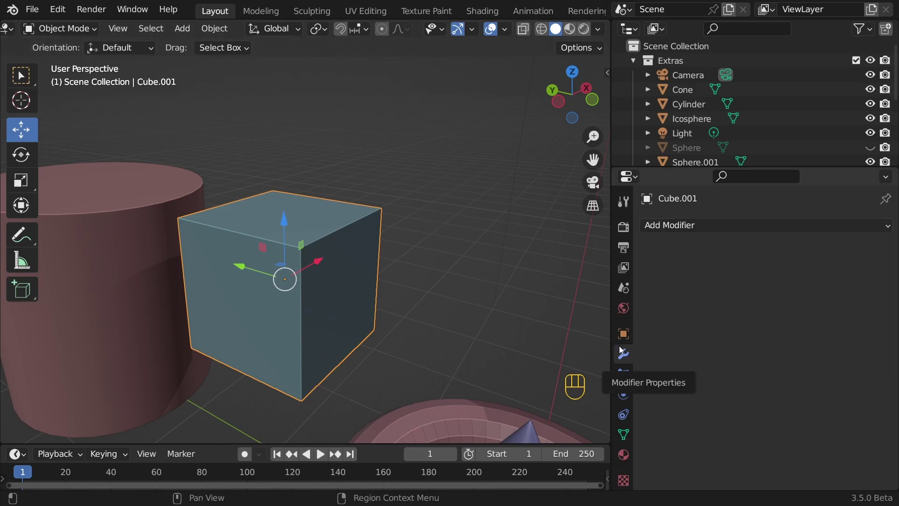
left_click(694, 224)
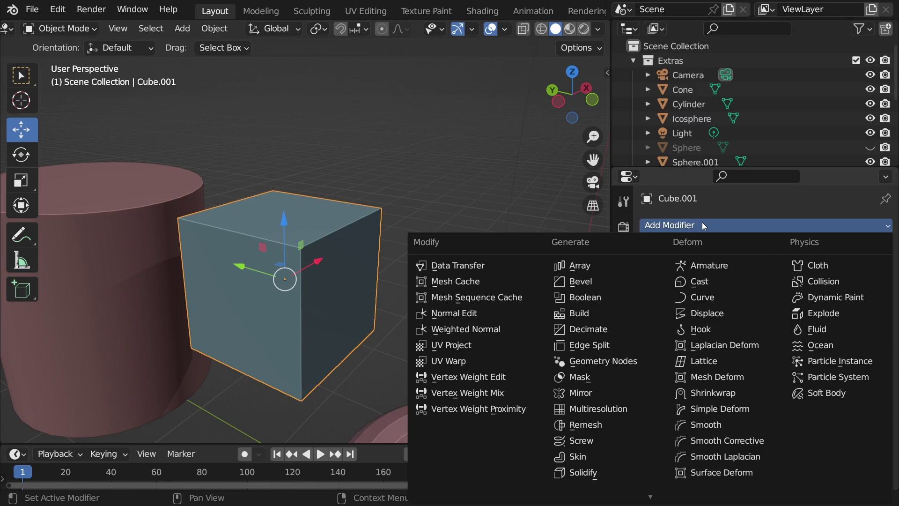
left_click(704, 223)
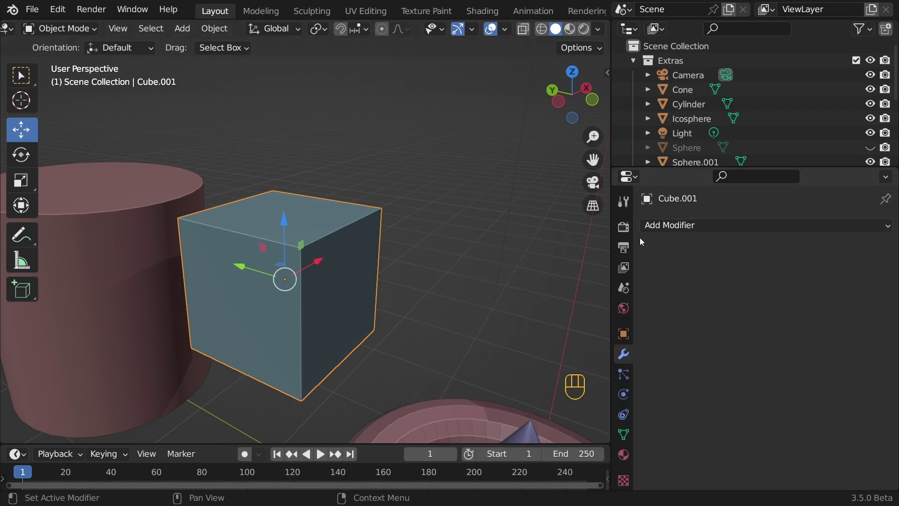
left_click(707, 225)
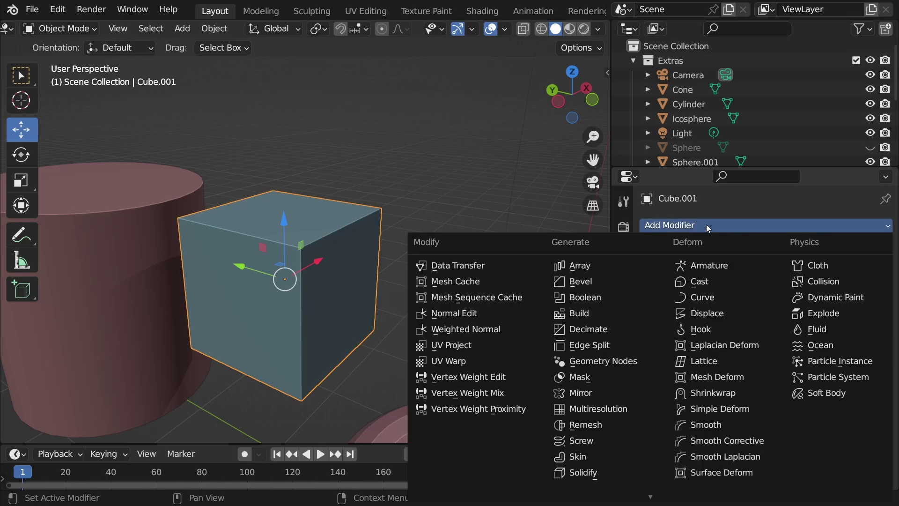
left_click(597, 265)
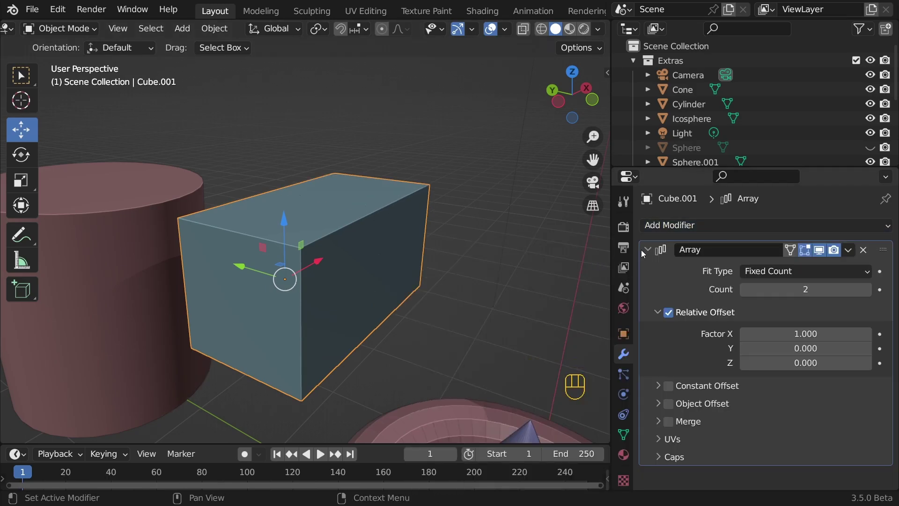
Set the Array modifier's count to 10.
scroll(490, 217, "down", 3)
middle_click_drag(489, 217, 457, 217)
scroll(380, 249, "up", 2)
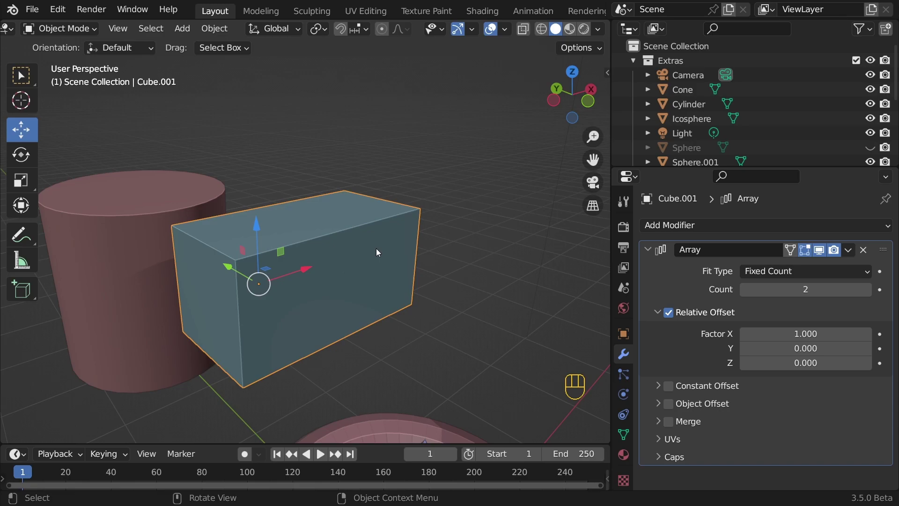
left_click(866, 289)
left_click(866, 289)
left_click(866, 289)
left_click(866, 289)
left_click(866, 288)
left_click(866, 289)
left_click(866, 288)
left_click(866, 288)
left_click(866, 289)
left_click(866, 289)
left_click(866, 288)
Space the array copies apart with a relative offset X factor of 1.490.
scroll(504, 252, "down", 3)
middle_click_drag(505, 251, 389, 283)
mouse_move(777, 333)
left_mouse_down("shift")
mouse_move(796, 334)
mouse_move(777, 330)
left_mouse_up("shift")
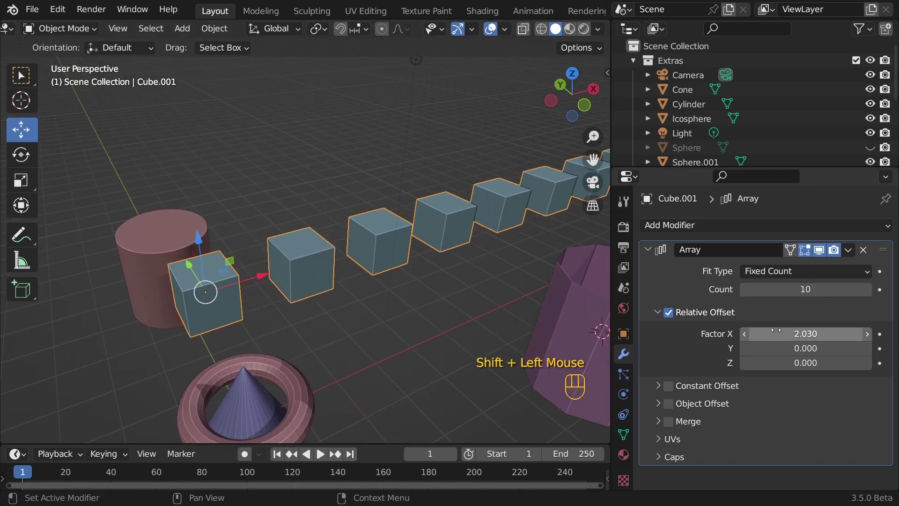
middle_click_drag(468, 277, 419, 281, "shift")
middle_click_drag(419, 280, 413, 253)
mouse_move(765, 331)
left_mouse_down("shift")
mouse_move(702, 331)
mouse_move(749, 331)
left_mouse_up("shift")
middle_click_drag(412, 262, 392, 257)
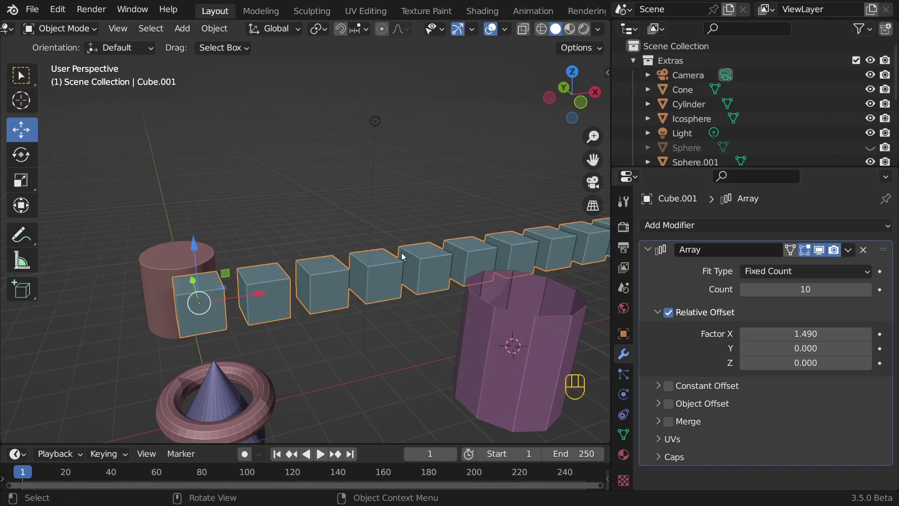
left_click_drag(796, 333, 756, 334, "shift")
key("Escape")
Toggle the Array modifier's viewport display and remove the modifier from the cube.
left_click(821, 248)
left_click(821, 248)
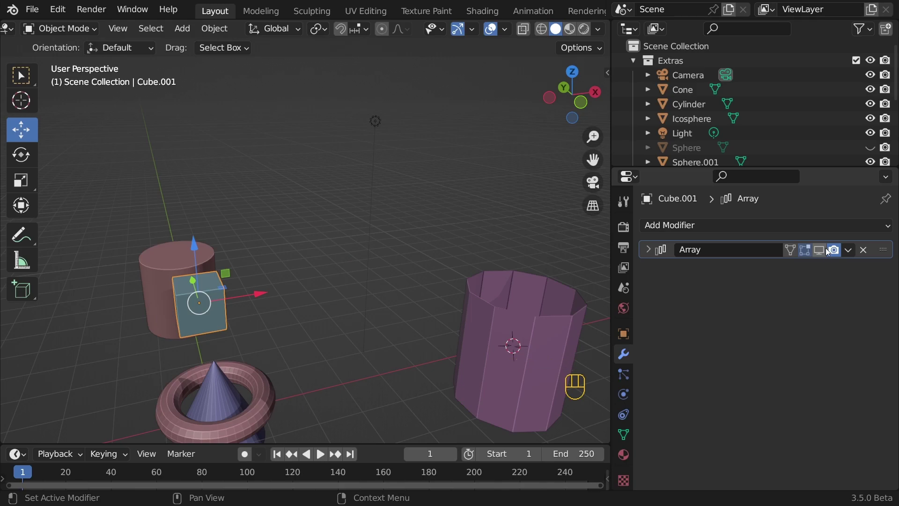
left_click(863, 249)
Add a Bevel modifier to the cube with an amount of 0.107 m.
left_click(715, 225)
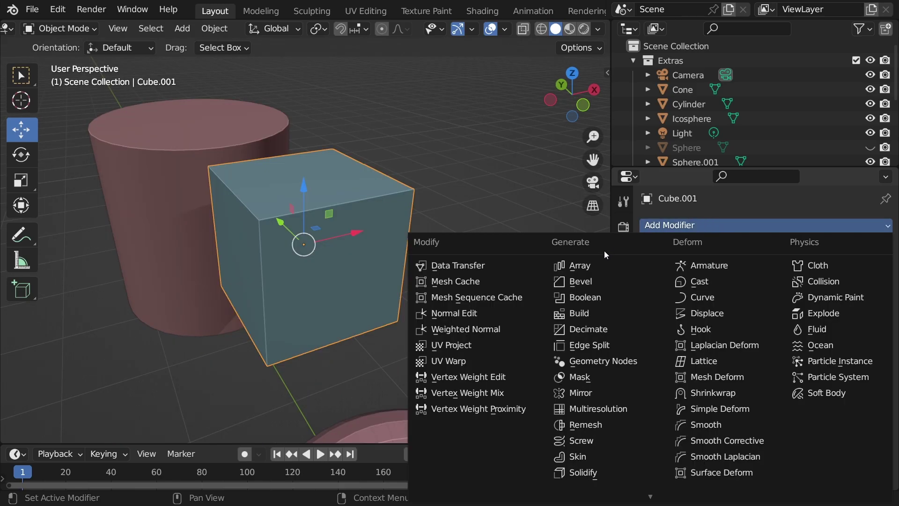
left_click(591, 281)
scroll(494, 223, "up", 3)
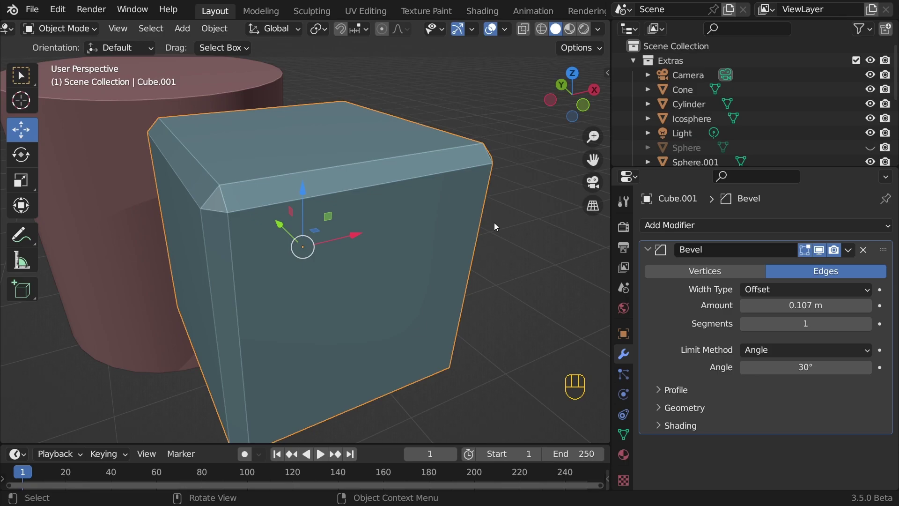
Hide the cylinder, the cone and the torus around the cone.
scroll(493, 223, "down", 10)
middle_click_drag(352, 254, 351, 276)
left_click(344, 269)
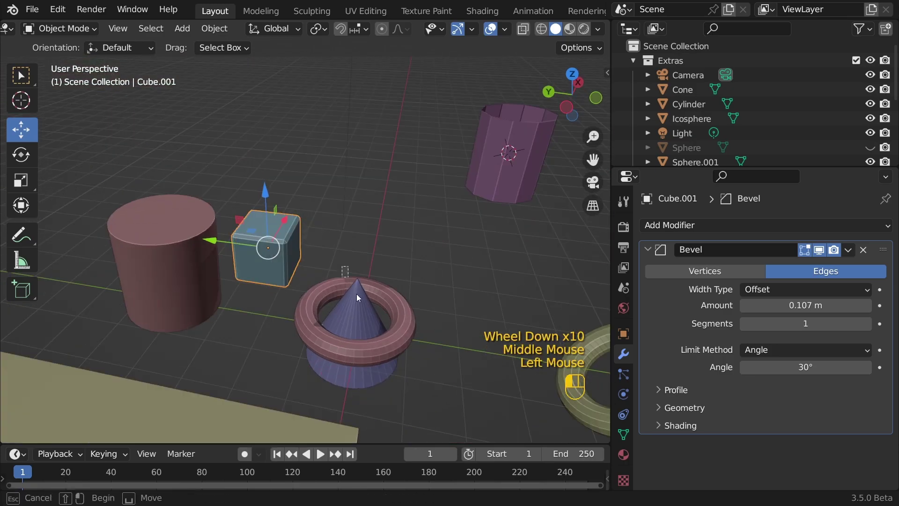
left_click(206, 232, "shift")
key("h")
Scale the bevelled cube into a long block, about 1.986 on X and 0.534 on Y and Z.
middle_click_drag(228, 231, 211, 196)
scroll(234, 211, "up", 4)
middle_click_drag(257, 215, 366, 250, "shift")
left_click(367, 249)
key("shift+space")
key("s")
left_click_drag(374, 251, 527, 234)
left_click_drag(526, 234, 527, 234)
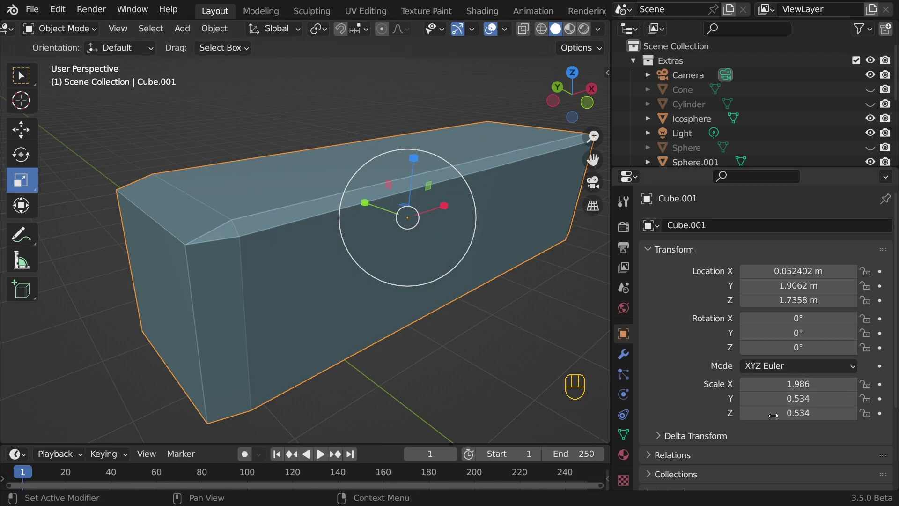
Clear the stretched block's scale and undo that reset.
key("alt")
key("alt+s")
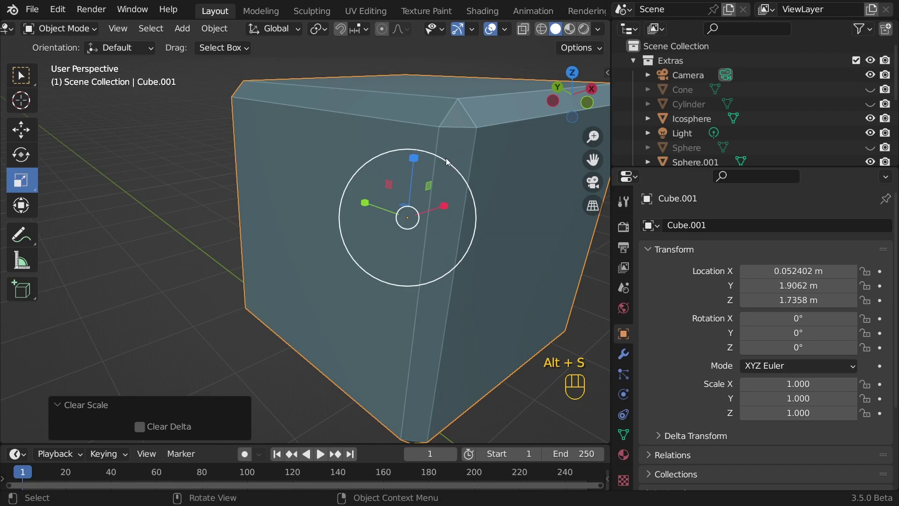
key("ctrl+z")
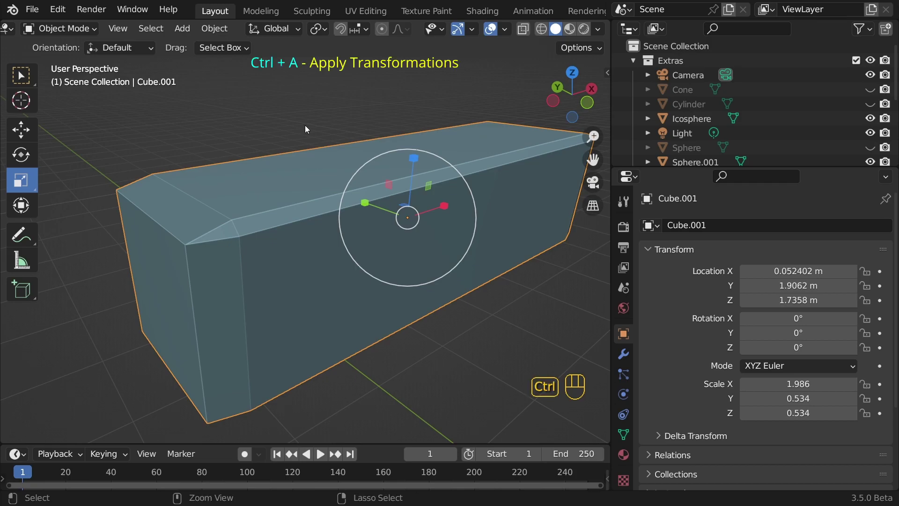
Try applying the block's scale and clearing it, and undo both operations.
key("ctrl+a")
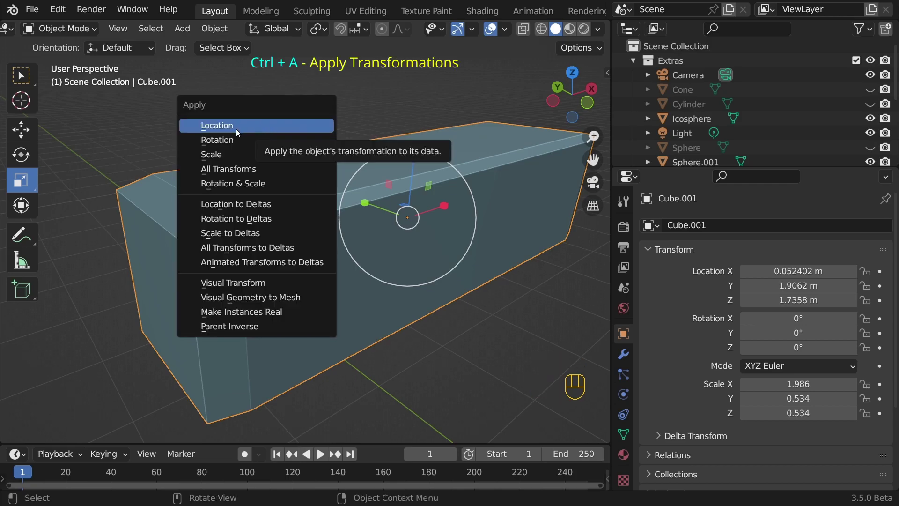
left_click(254, 154)
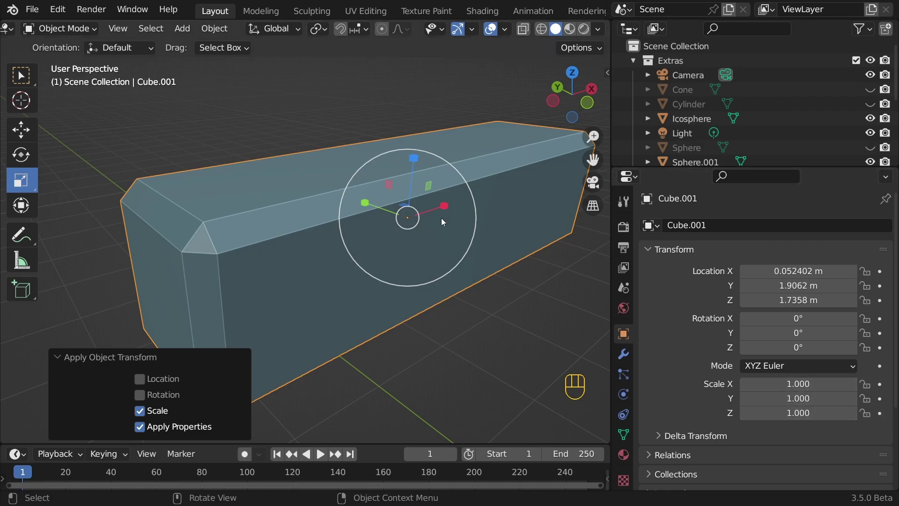
key("alt+s")
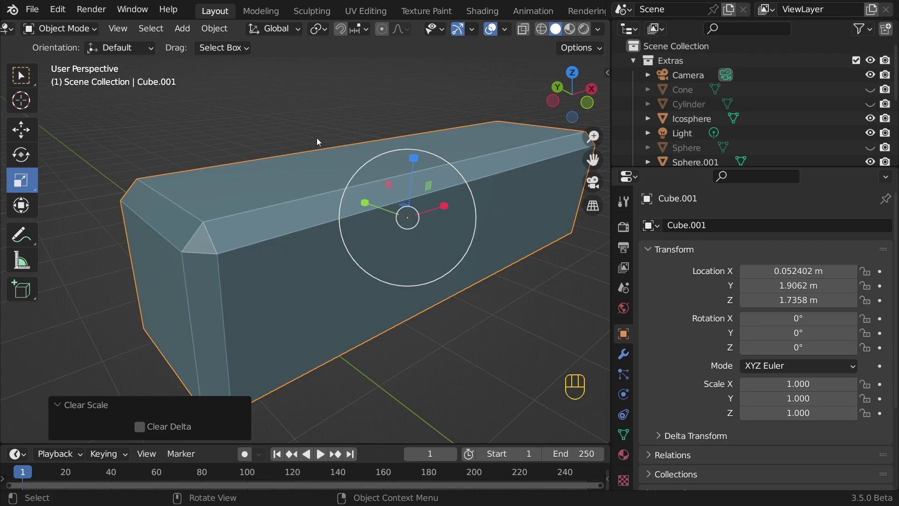
key("ctrl+z")
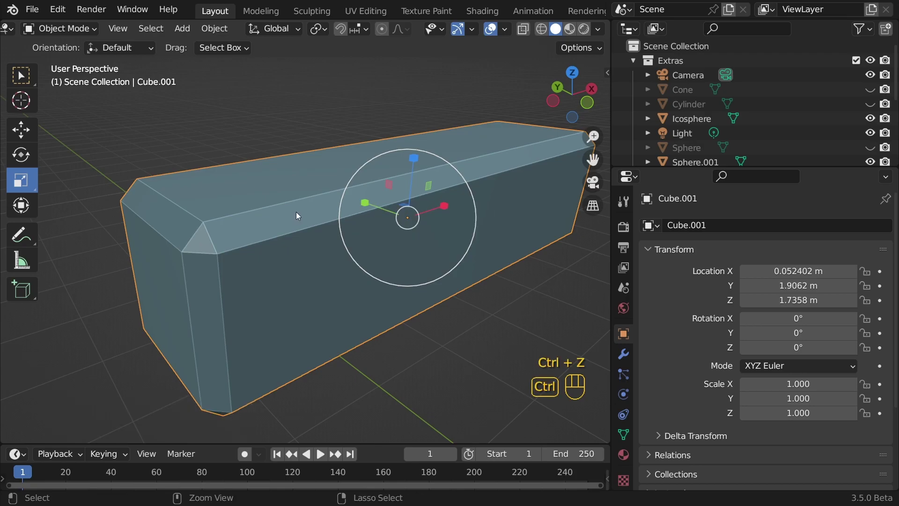
key("ctrl+z")
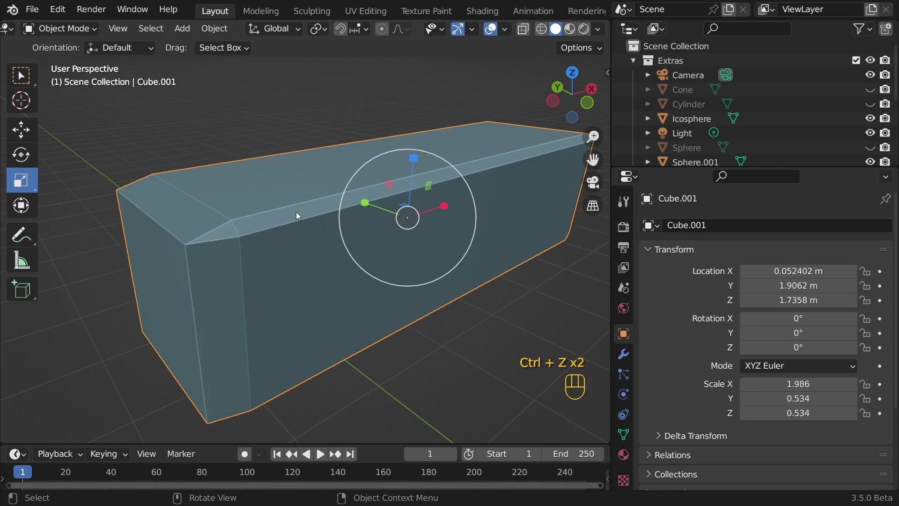
Open the block's Bevel modifier settings and examine the bevel's shape at the near corner.
left_click(623, 354)
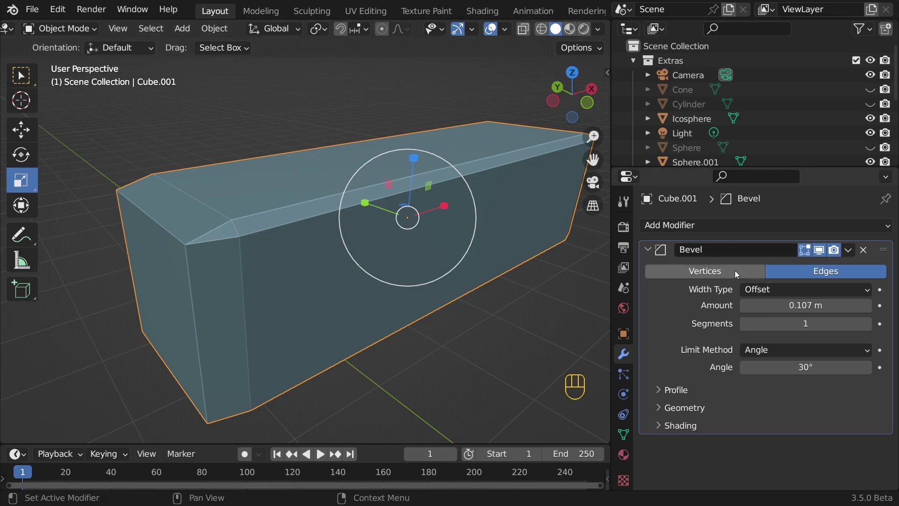
key("ctrl+z")
middle_click(211, 228, "alt")
scroll(230, 237, "down", 1, "alt")
scroll(319, 251, "up", 4)
scroll(395, 224, "down", 2)
scroll(395, 225, "down", 1)
middle_click_drag(395, 225, 240, 179)
scroll(381, 222, "up", 2)
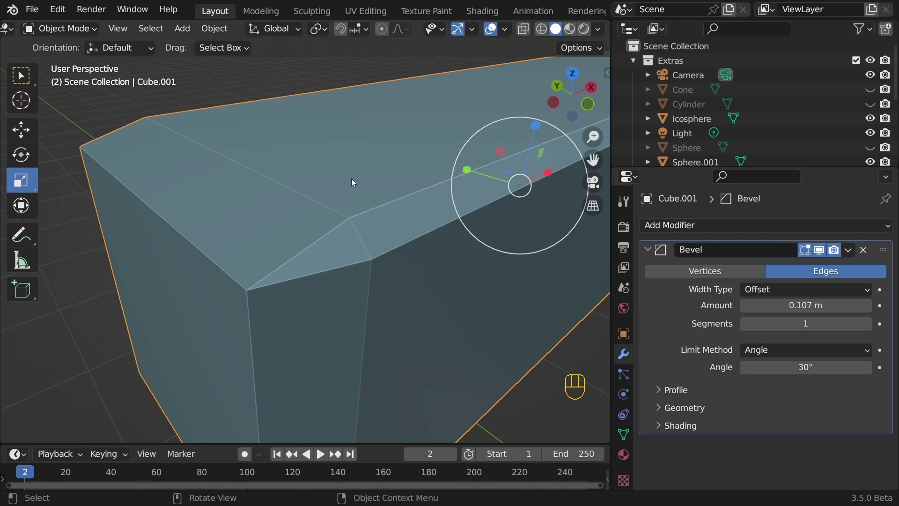
Apply the stretched block's scale and switch to the Move tool.
key("ctrl+a")
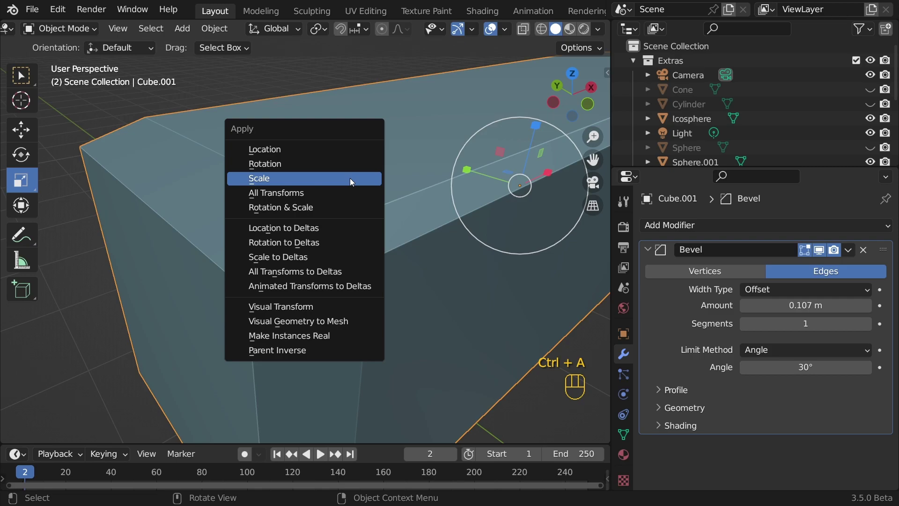
left_click(350, 178)
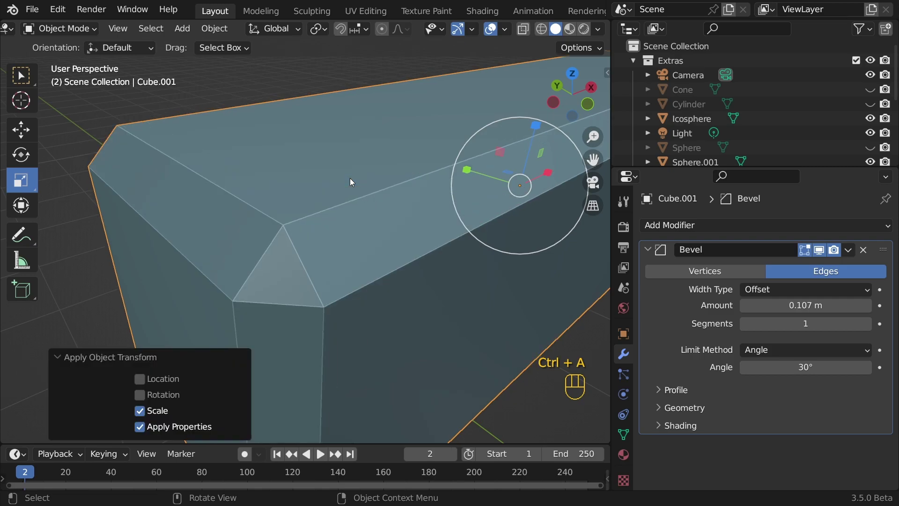
scroll(352, 192, "down", 2)
scroll(361, 228, "down", 1)
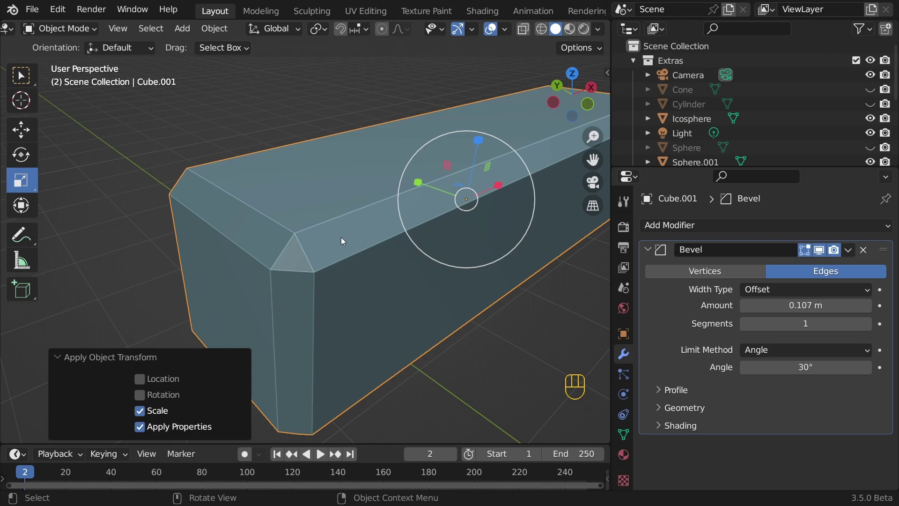
scroll(392, 254, "down", 9)
key("shift+space")
key("g")
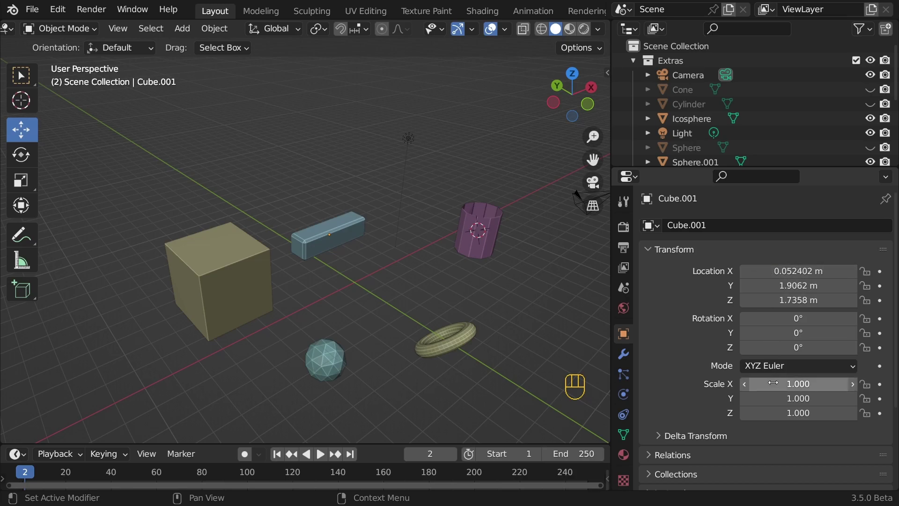
Select the bevelled block, clear its location, and undo that reset.
left_click(344, 235)
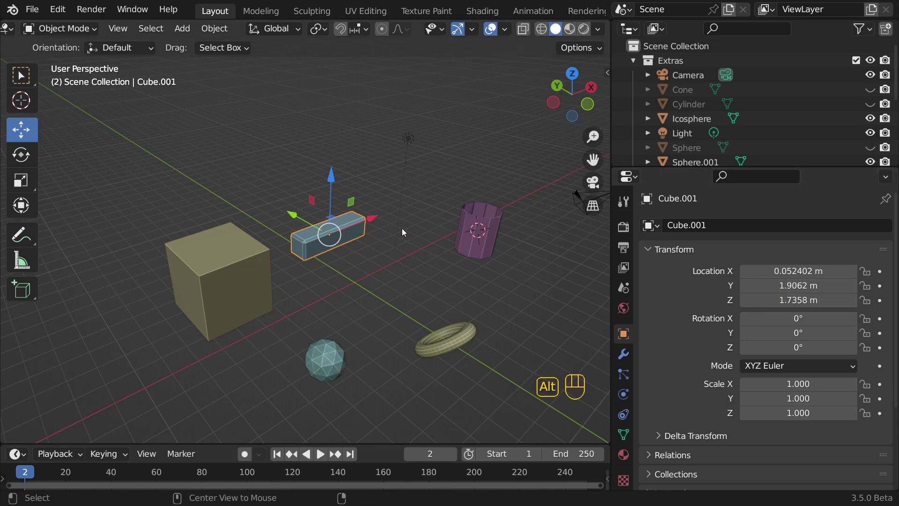
key("alt+g")
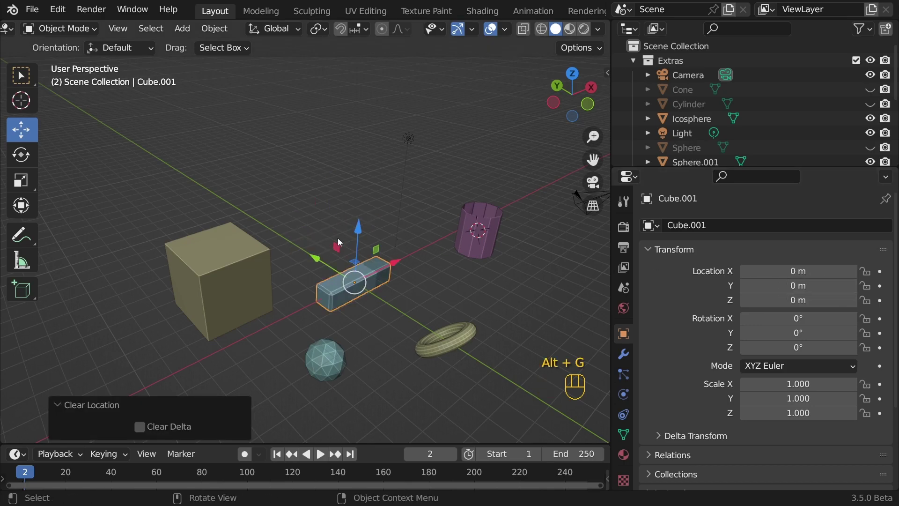
key("ctrl+z")
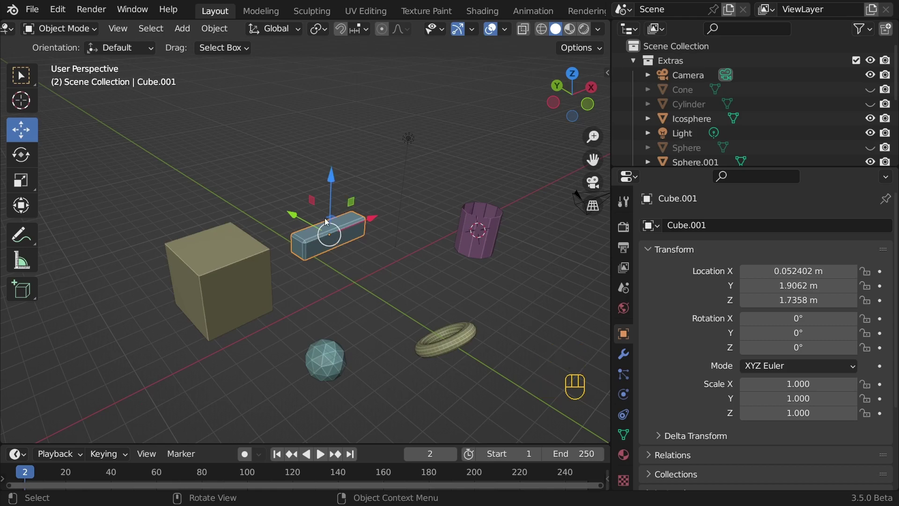
Apply the bevelled block's location.
scroll(347, 225, "up", 4)
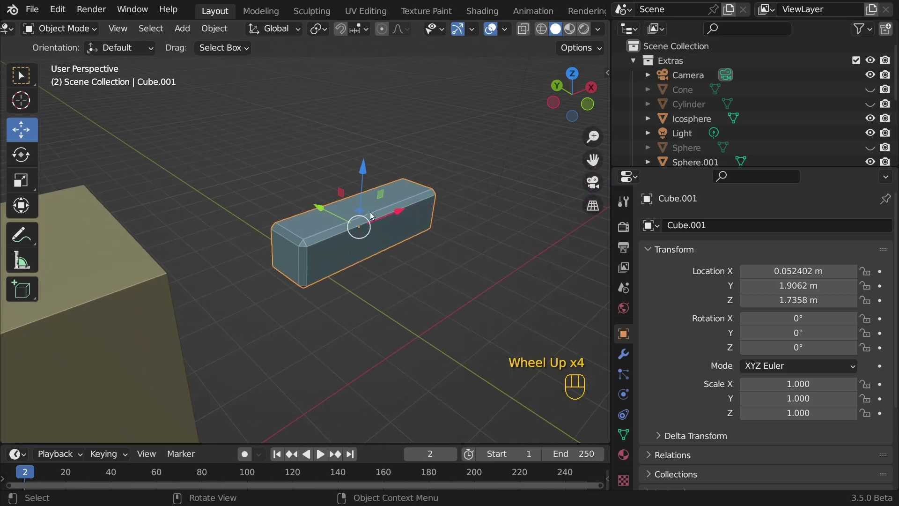
key("ctrl")
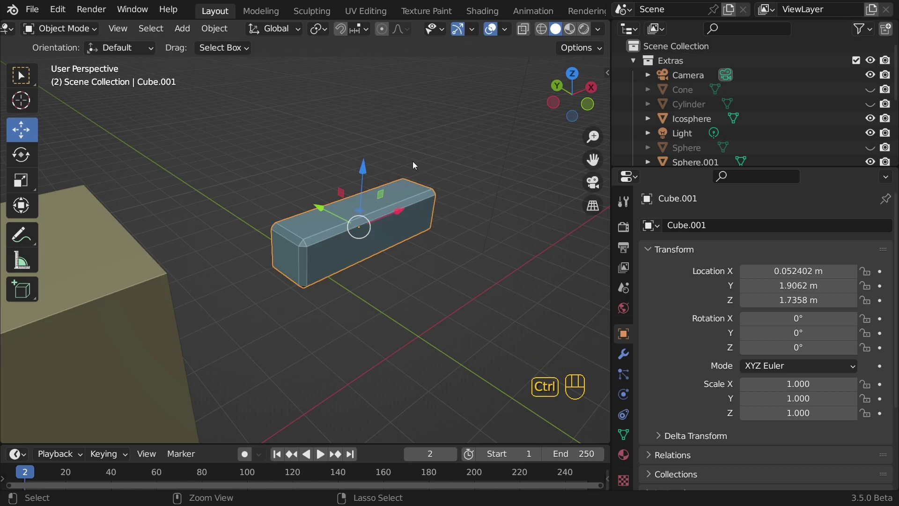
key("ctrl+a")
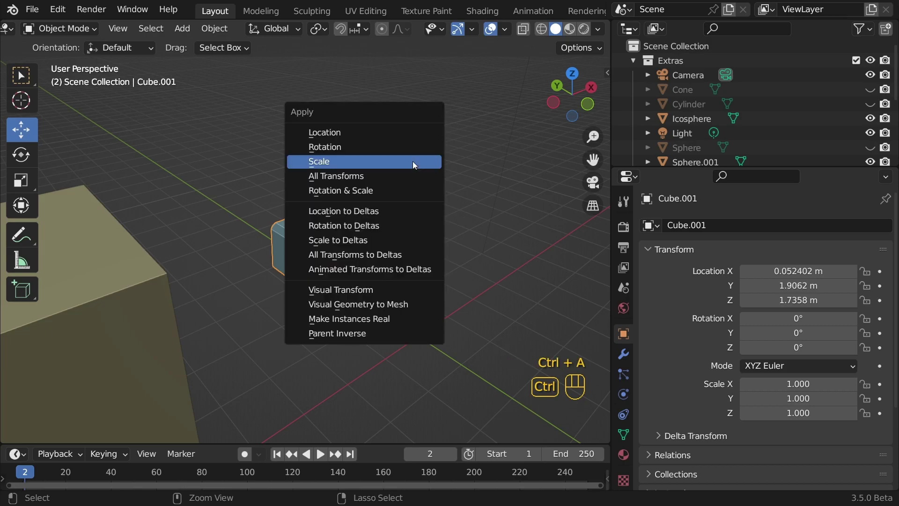
left_click(344, 133)
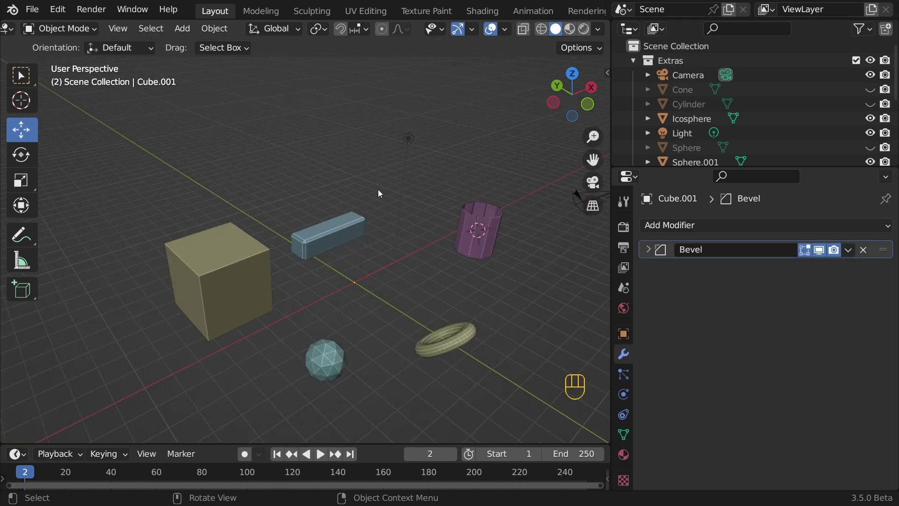
Add a plane mesh to the scene.
key("shift+a")
mouse_move(378, 190)
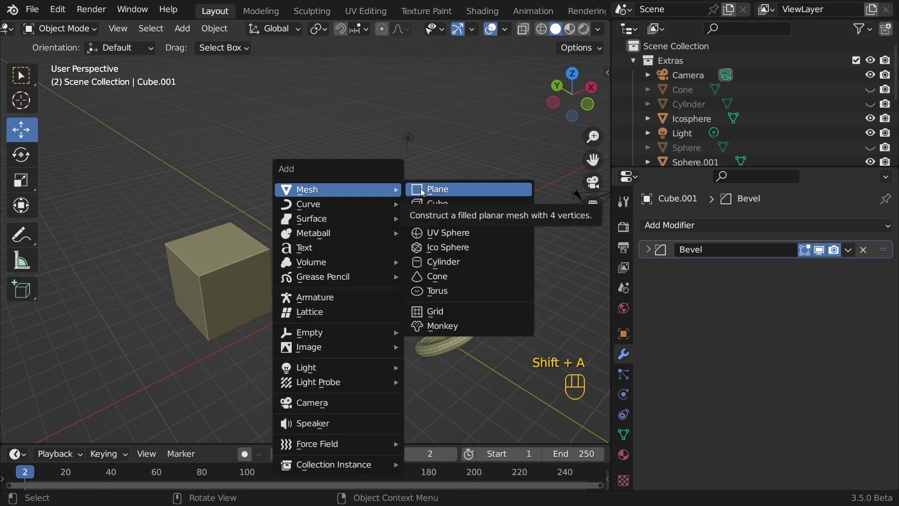
left_click(450, 187)
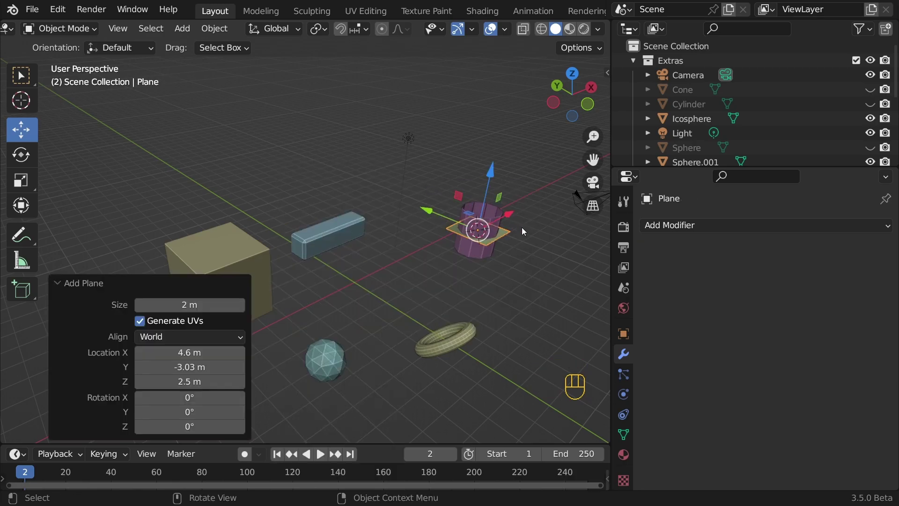
Reset the 3D cursor to the world origin and snap the plane to it.
key("shift")
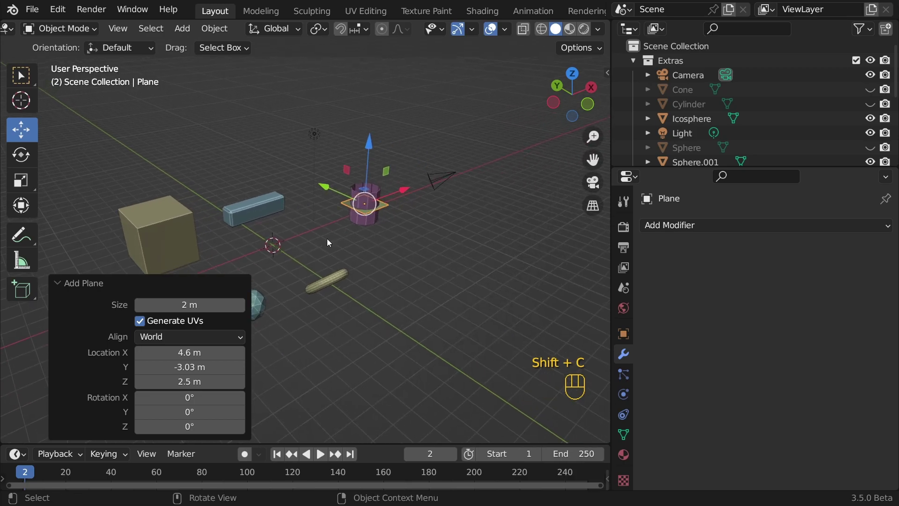
scroll(328, 238, "up", 5, "shift")
middle_click_drag(322, 238, 426, 246, "shift")
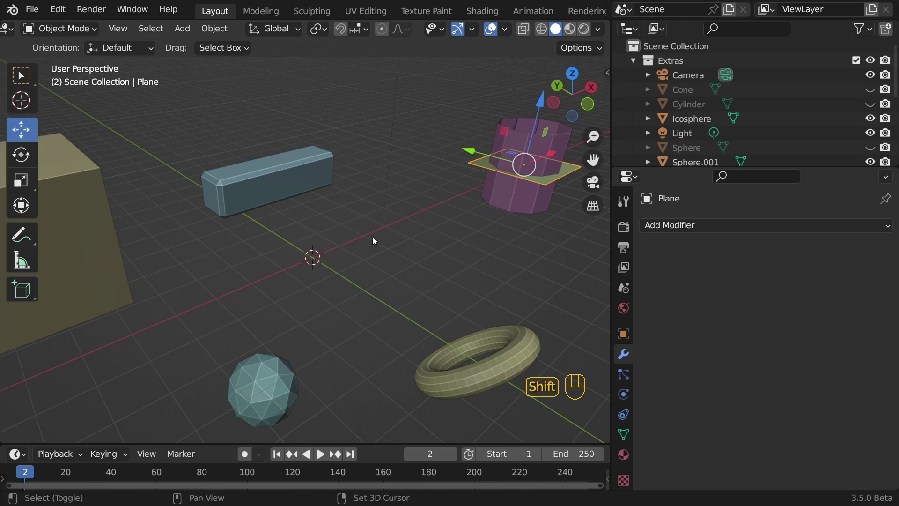
key("shift+s")
left_click(374, 153)
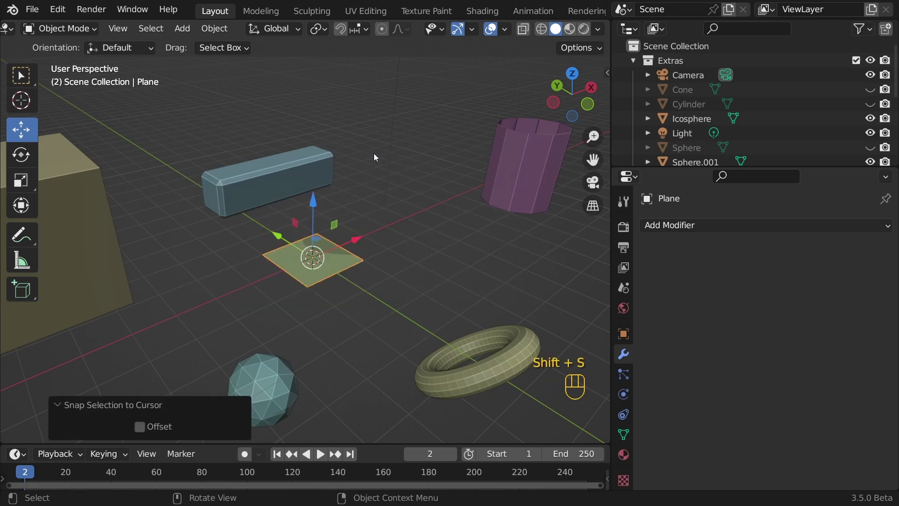
Scale the plane up into a ground beneath the surrounding objects and lower it slightly along Z.
scroll(378, 203, "down", 5)
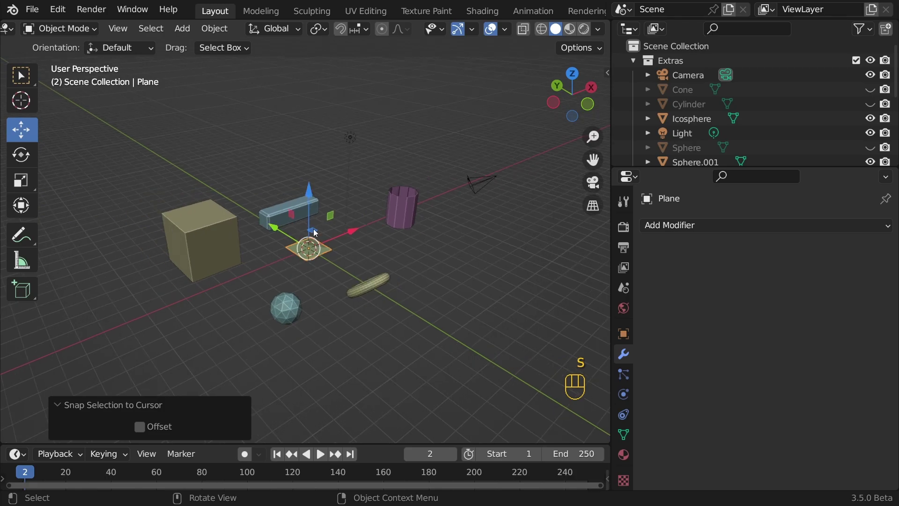
key("s")
left_click(475, 229)
scroll(405, 249, "up", 2)
left_click_drag(309, 195, 310, 216)
Select the icosphere and raise it about 4.19 m along Z above the ground plane.
middle_click_drag(382, 351, 358, 281)
middle_click_drag(347, 327, 332, 211, "shift")
left_click(281, 251)
left_click_drag(280, 192, 281, 65)
middle_click_drag(327, 140, 403, 230)
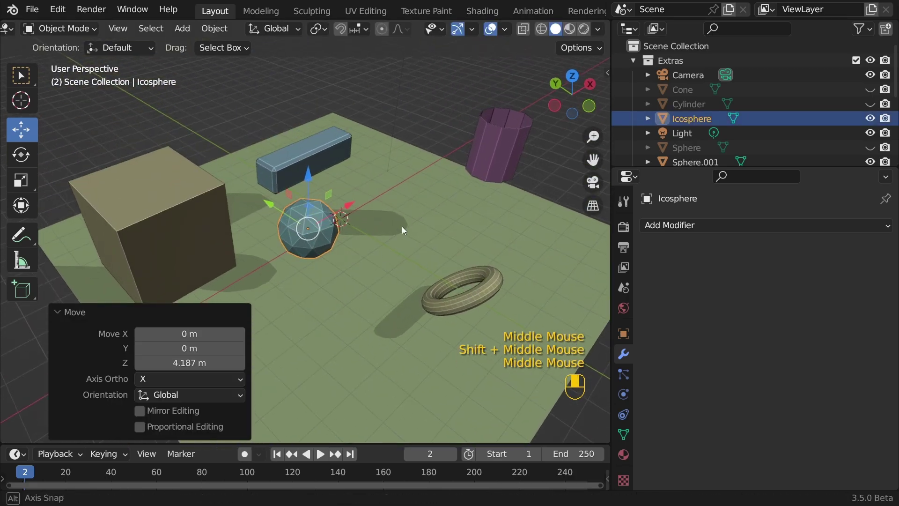
Deselect the icosphere and turn on Shadow and Cavity in the viewport shading options.
scroll(405, 231, "up", 6)
left_click(487, 93)
left_click(597, 32)
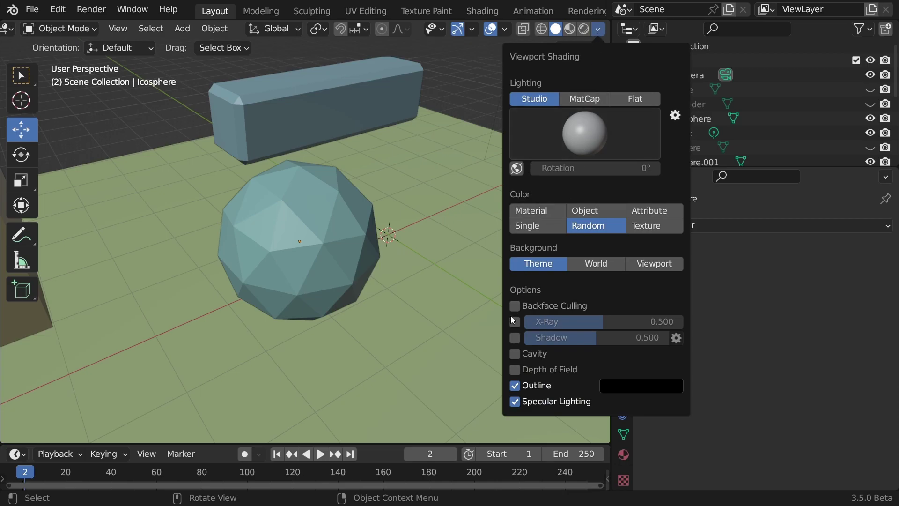
left_click(515, 339)
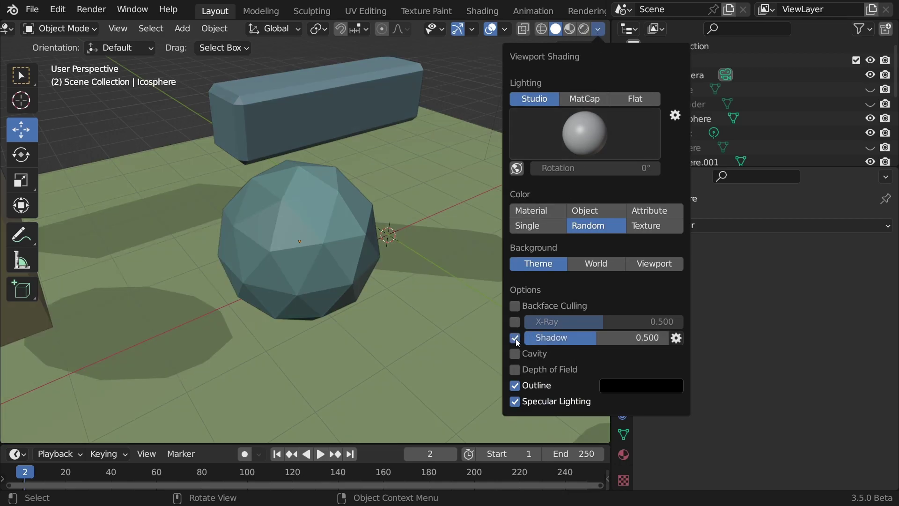
left_click(516, 356)
Add a Solidify modifier to the ground plane and adjust its thickness.
scroll(417, 188, "down", 4)
middle_click_drag(342, 366, 332, 270, "shift")
left_click(333, 269)
left_click(672, 226)
left_click(672, 226)
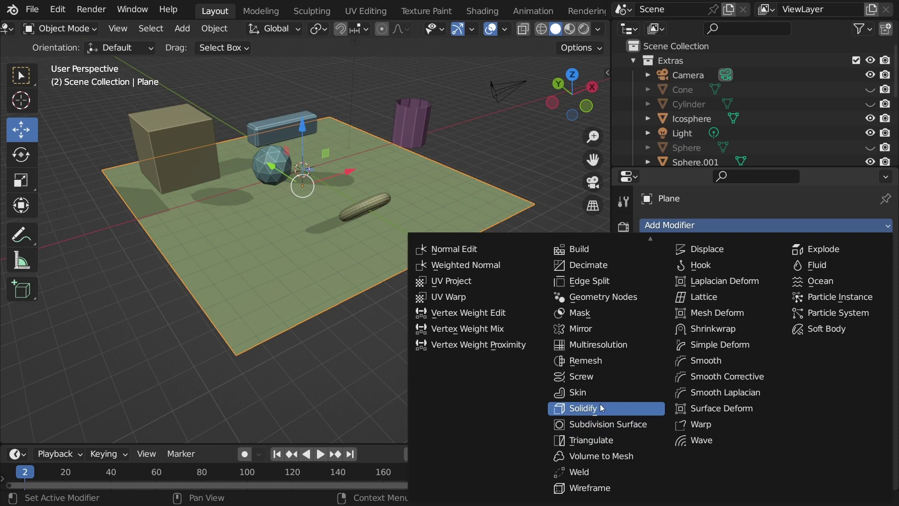
left_click(600, 407)
middle_click_drag(300, 280, 327, 271)
scroll(311, 287, "up", 3)
mouse_move(805, 289)
left_mouse_down()
mouse_move(833, 289)
mouse_move(792, 288)
mouse_move(867, 289)
mouse_move(811, 289)
left_mouse_up()
Select the large yellowish cube and move it about -3.86 m along Y.
scroll(442, 176, "down", 4)
middle_click_drag(441, 176, 422, 194)
scroll(423, 193, "up", 3)
middle_click_drag(422, 194, 409, 226, "shift")
left_click(174, 186)
middle_click_drag(187, 201, 211, 192)
left_click_drag(152, 204, 279, 232)
Add a Subdivision Surface modifier to the large cube and raise its viewport levels by two.
left_click(703, 225)
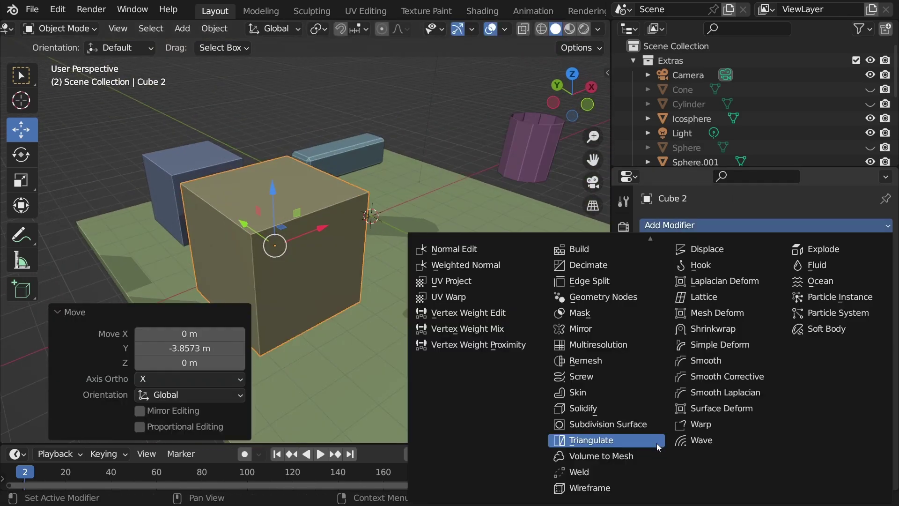
left_click(627, 425)
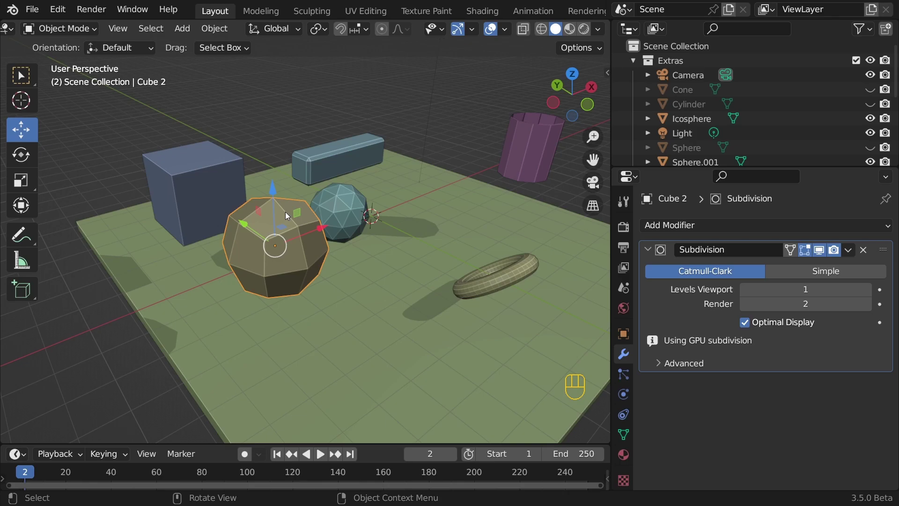
left_click(866, 289)
left_click(866, 289)
Add a Subdivision Surface modifier to the torus and raise its viewport levels by one.
left_click(469, 284)
middle_click_drag(446, 274, 415, 224, "shift")
scroll(351, 261, "up", 3)
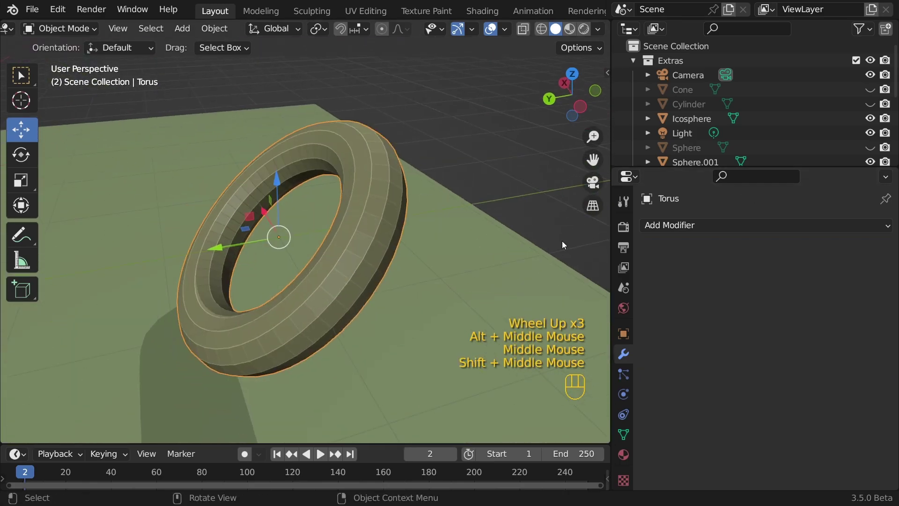
left_click(749, 225)
left_click(643, 424)
left_click(866, 289)
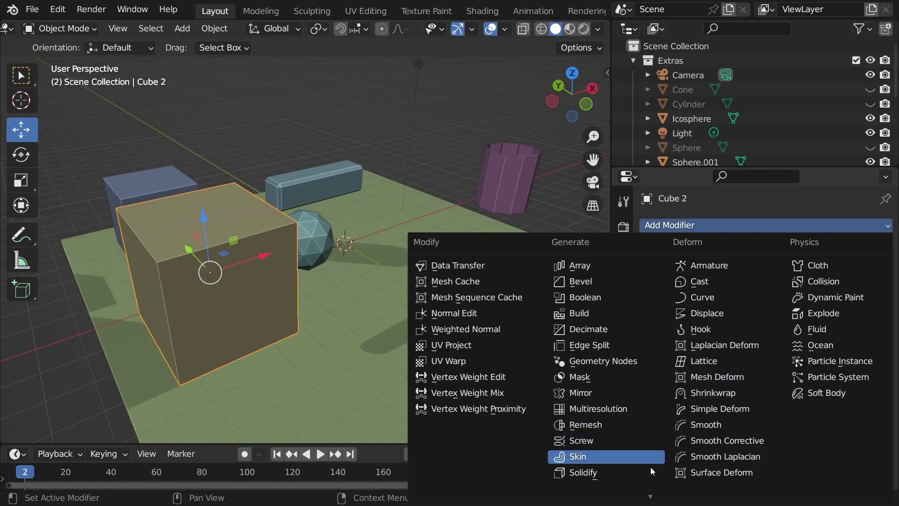
Add a Wireframe modifier to the large cube and adjust its frame thickness.
scroll(589, 461, "down", 4)
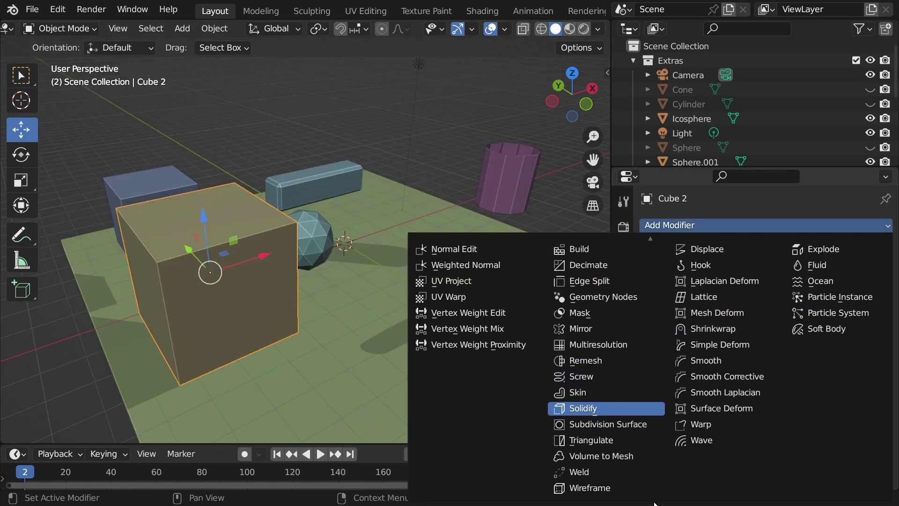
left_click(589, 491)
left_click_drag(787, 272, 865, 272, "shift")
Add a Geometry Nodes modifier to the icosphere after its Wireframe modifier.
left_click(783, 225)
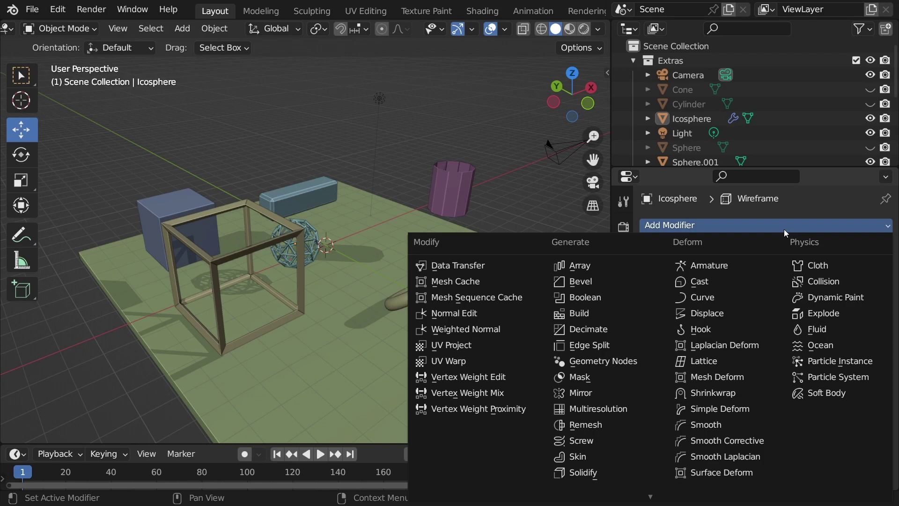
left_click(784, 229)
left_click(765, 224)
left_click(647, 355)
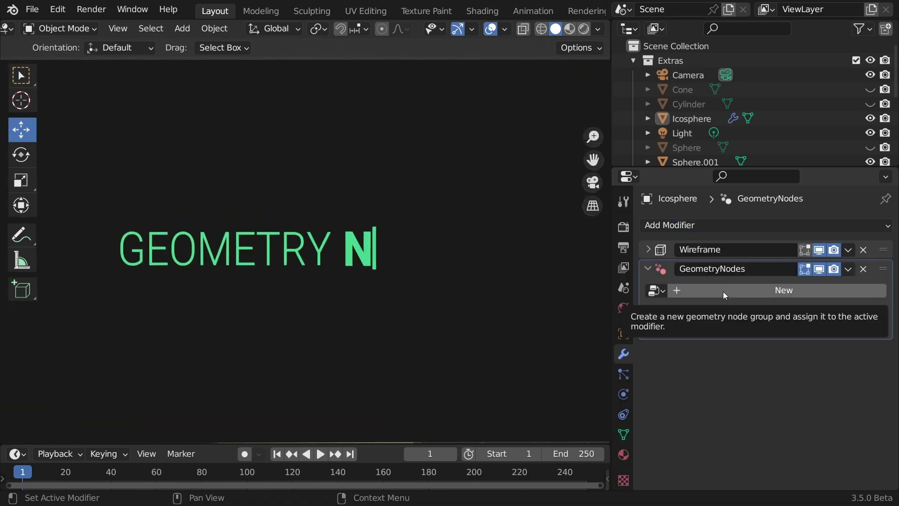
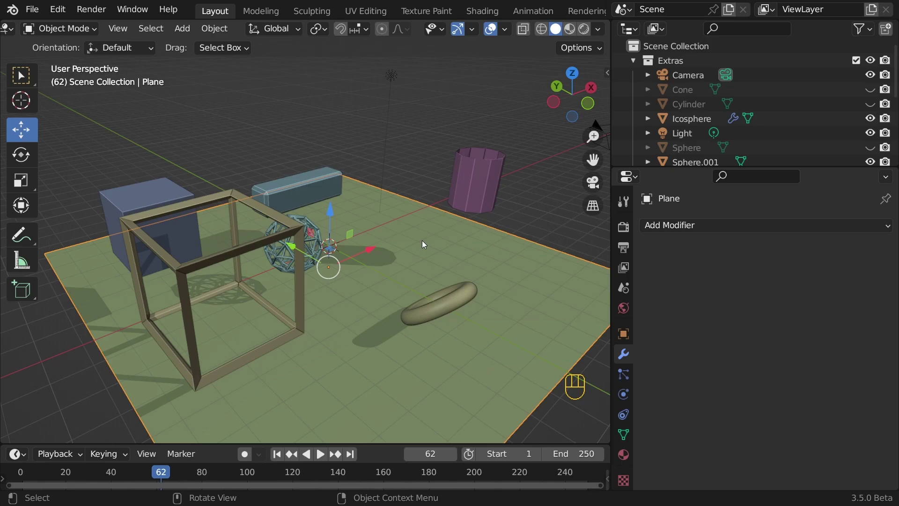
Create a new collection named Basic Shapes and give it the yellow colour tag.
left_click(634, 63)
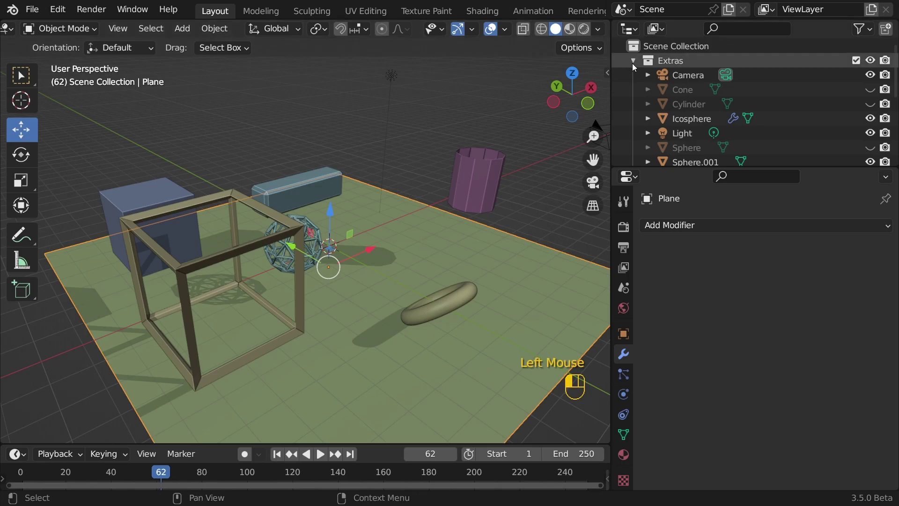
key("c")
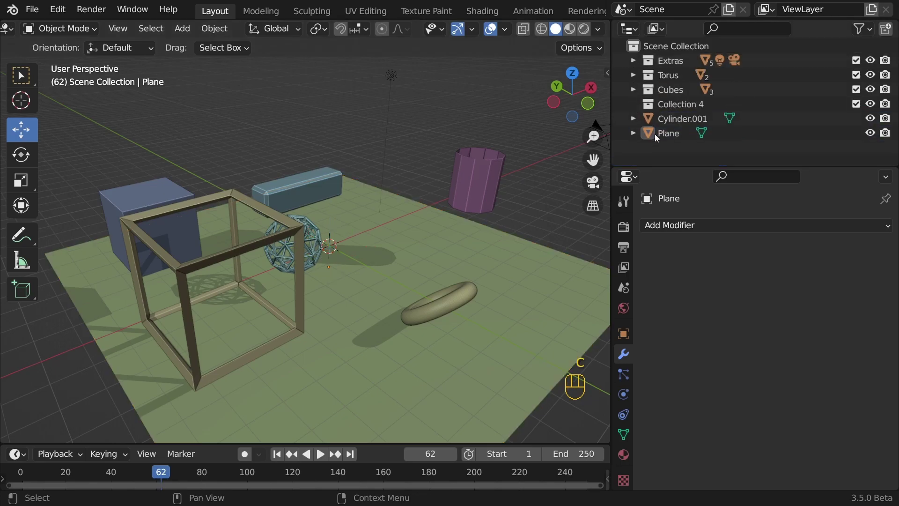
left_click(665, 108)
right_click(681, 102)
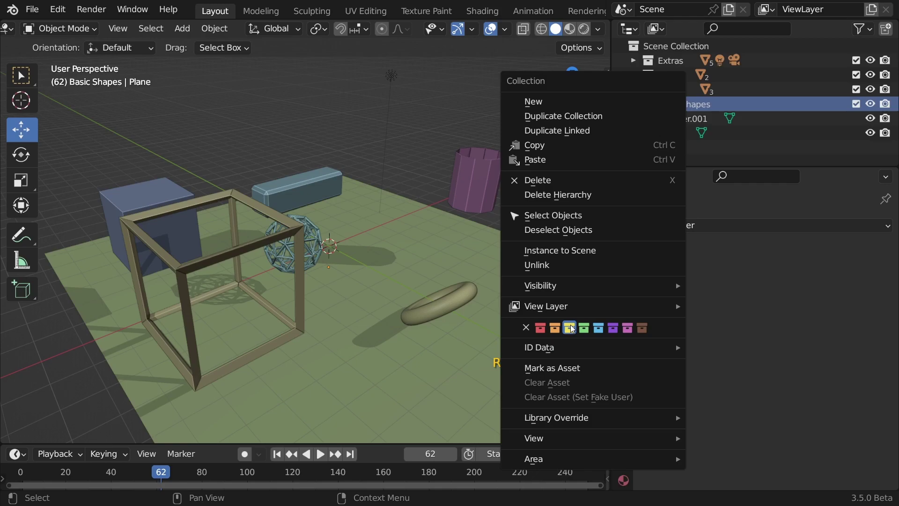
right_click(609, 257)
Move the Extras, Torus and Cubes collections and the Cylinder.001 and Plane objects into Basic Shapes.
mouse_move(665, 94)
left_mouse_down()
mouse_move(670, 60)
mouse_move(636, 97)
mouse_move(669, 99)
left_mouse_up()
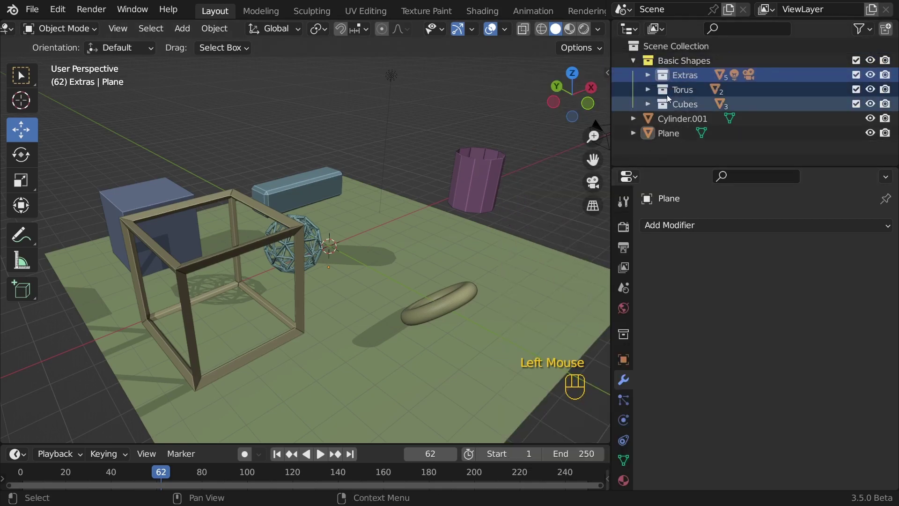
left_click(633, 60)
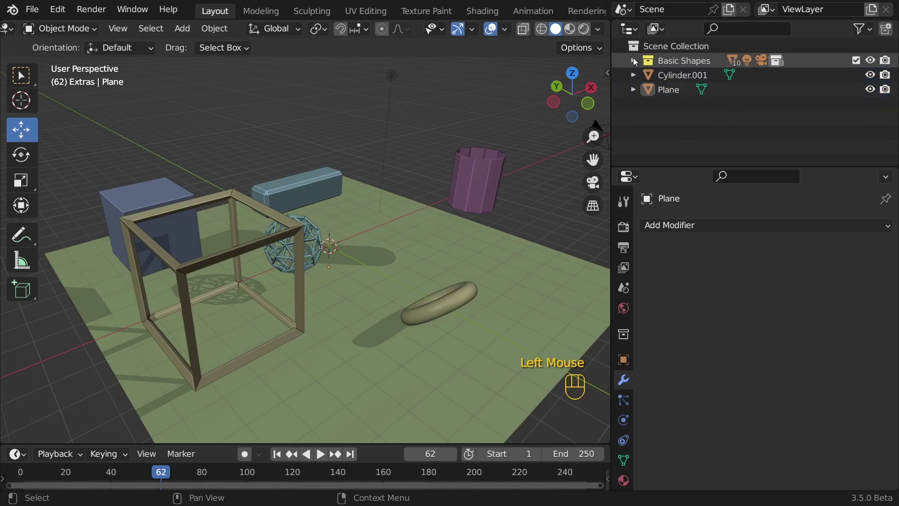
left_click(673, 75)
left_click(669, 89, "shift")
left_click_drag(667, 76, 691, 60)
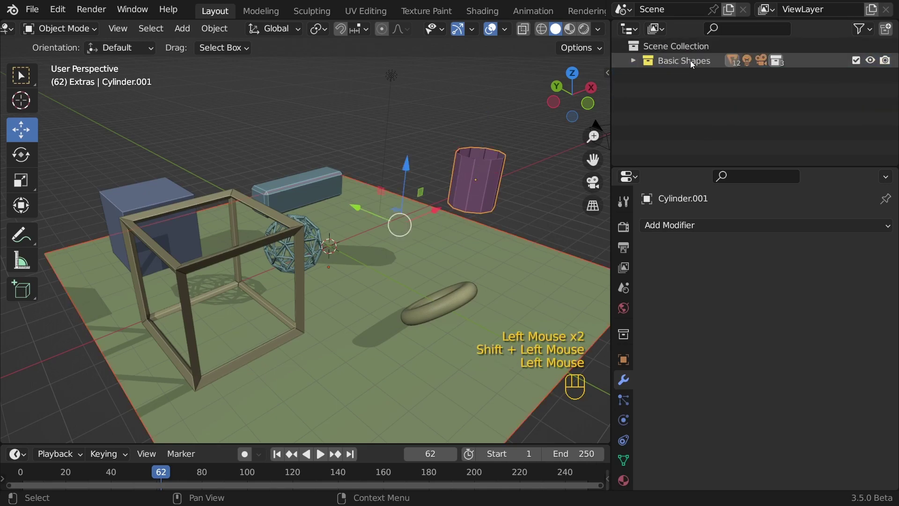
Try the visibility toggles of the Basic Shapes collection and exclude it from the view layer.
double_click(854, 60)
left_click(870, 61)
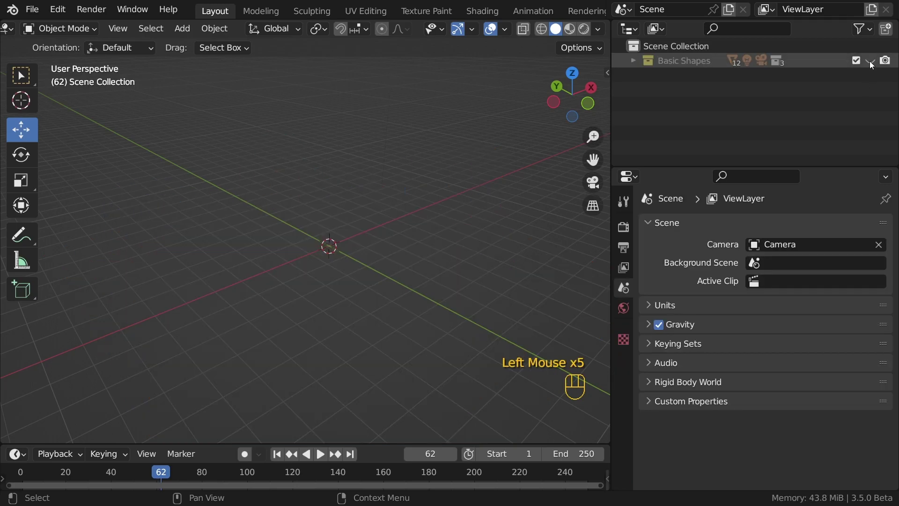
left_click(869, 61)
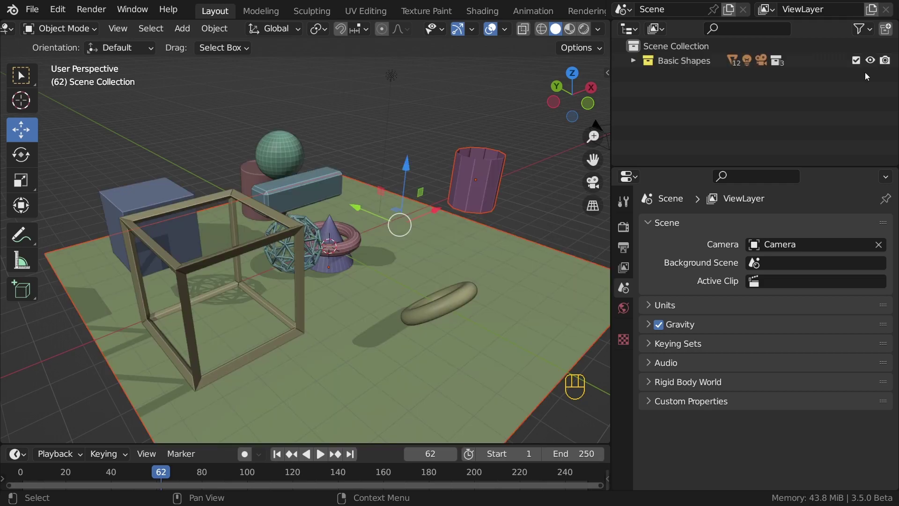
left_click(856, 61)
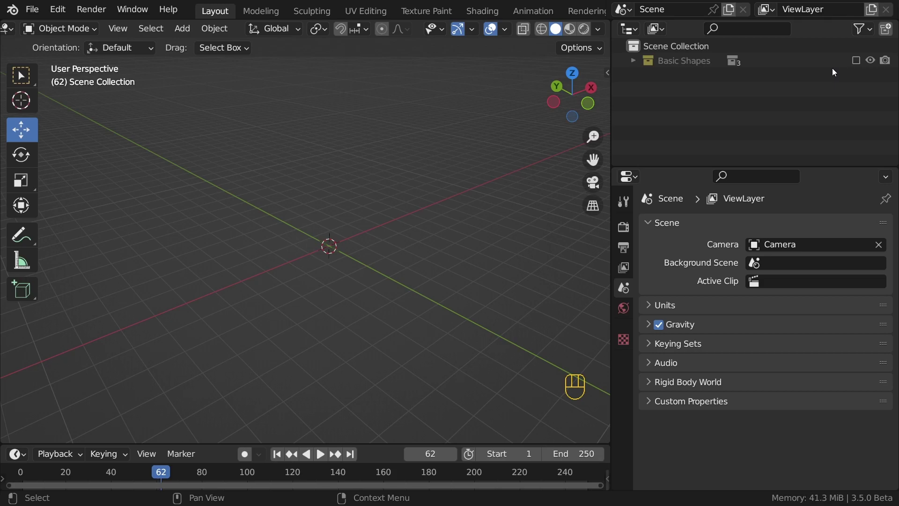
Create a new collection named Chess Board.
key("c")
double_click(687, 77)
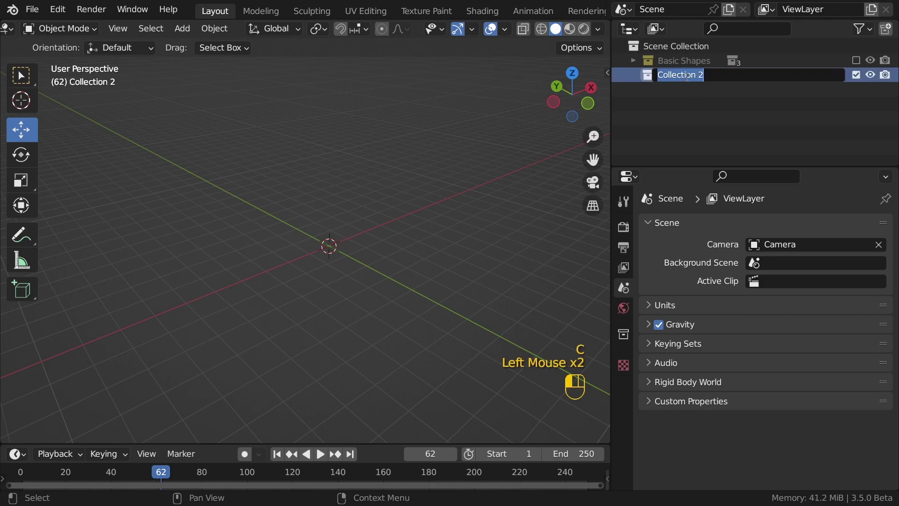
type("Chess Board")
key("Return")
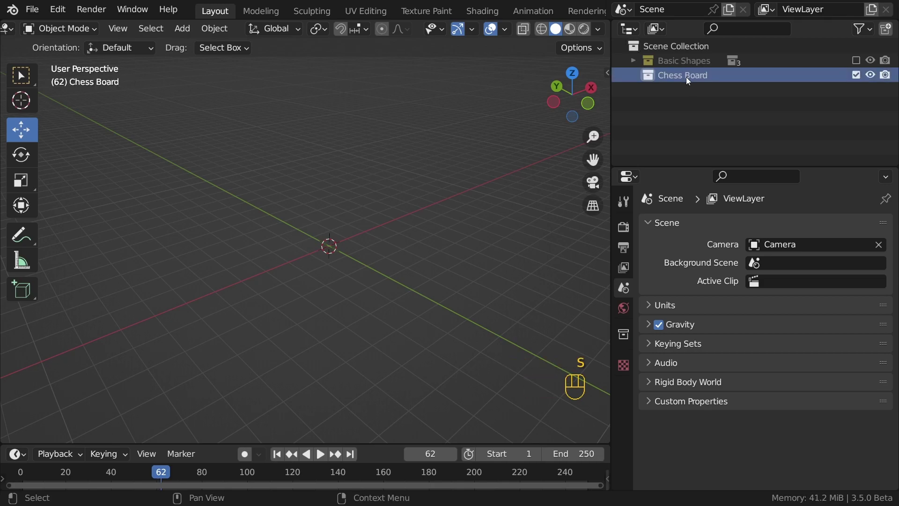
Add a 2 m plane at the world origin in the Chess Board collection.
middle_click_drag(355, 196, 322, 192)
key("shift+a")
mouse_move(321, 189)
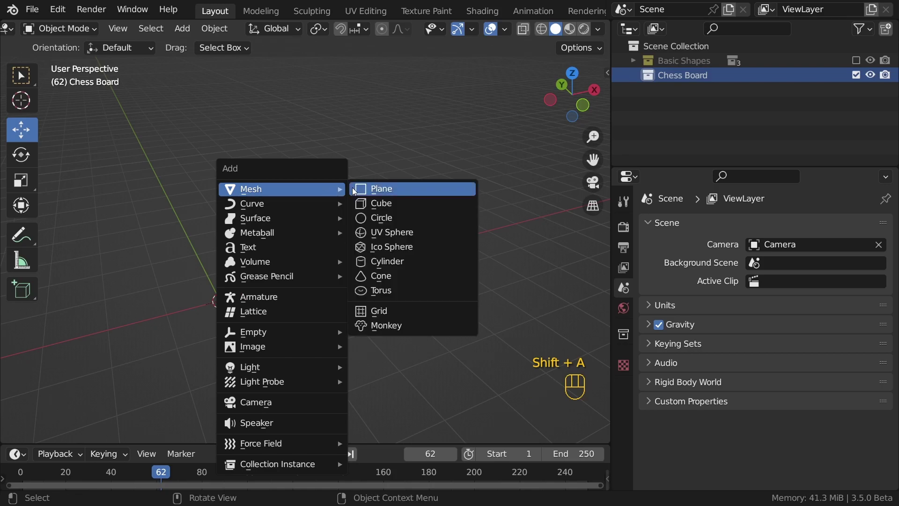
left_click(353, 187)
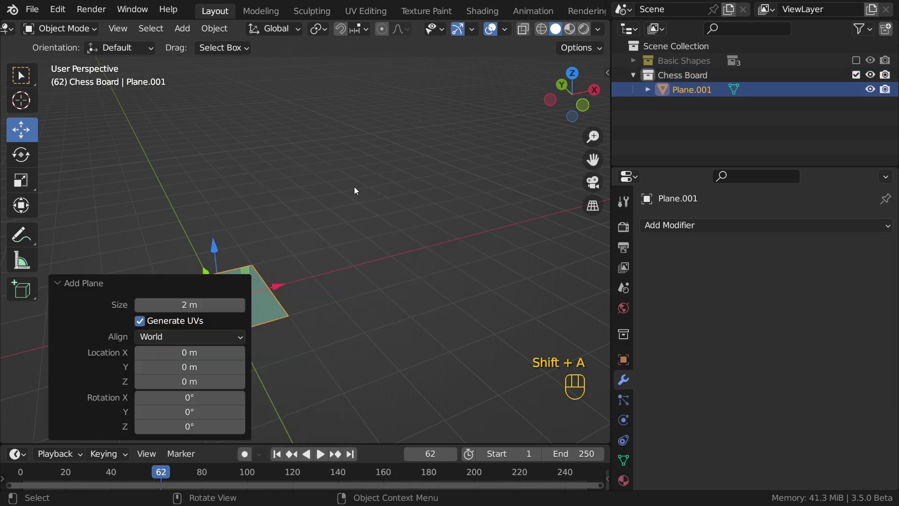
scroll(354, 186, "up", 3)
middle_click_drag(291, 265, 345, 245, "shift")
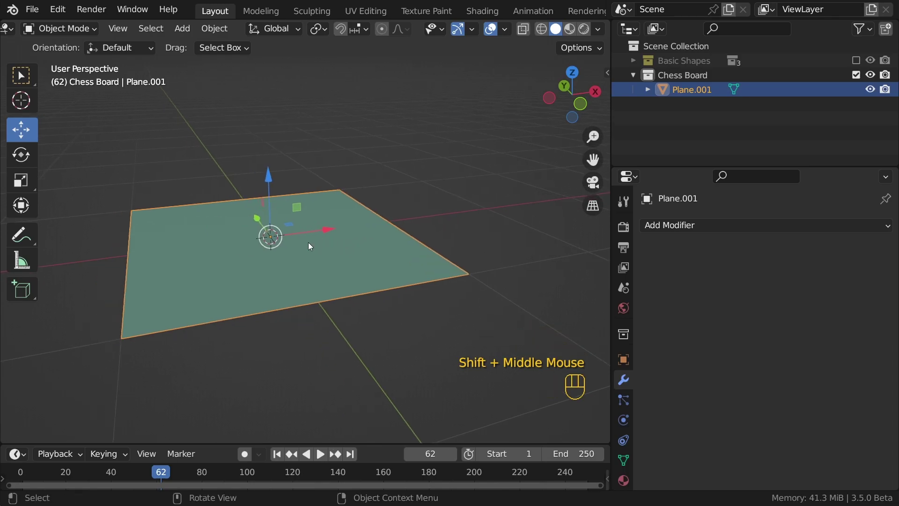
Add a Solidify modifier to the chess board plane.
left_click(703, 225)
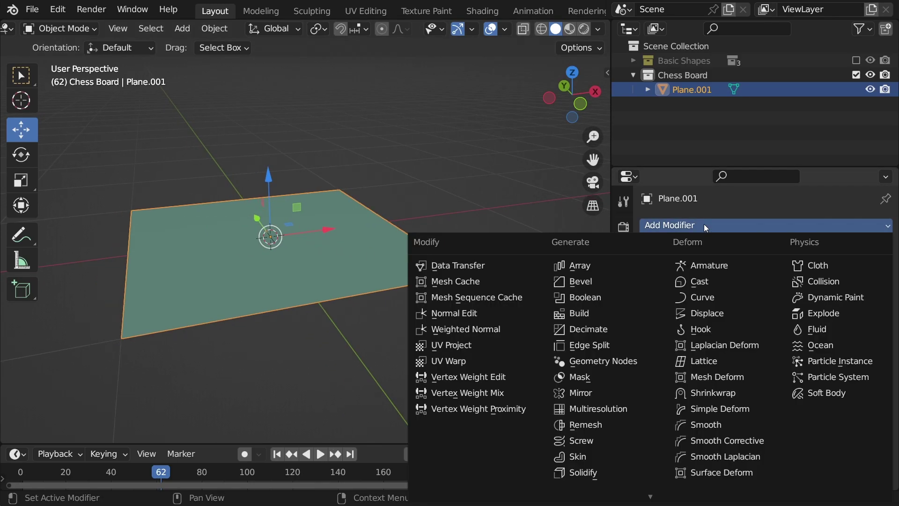
scroll(632, 488, "down", 4)
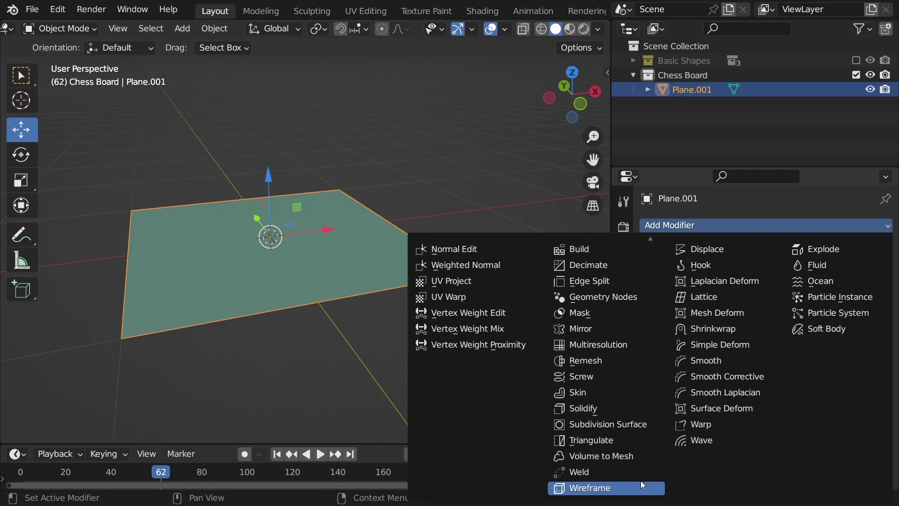
left_click(601, 408)
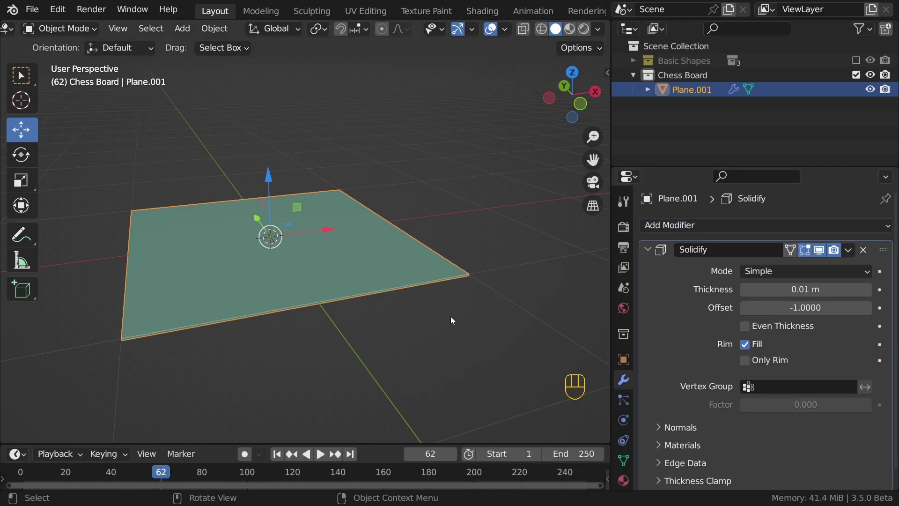
Set the plane's Solidify thickness to 0.1 m and collapse the modifier's settings.
left_click(791, 289)
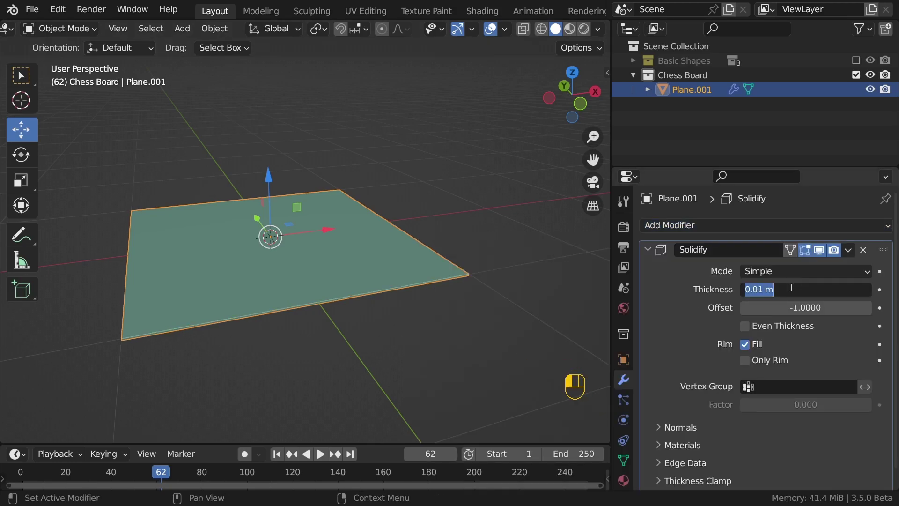
type(".1")
key("Return")
left_click(648, 249)
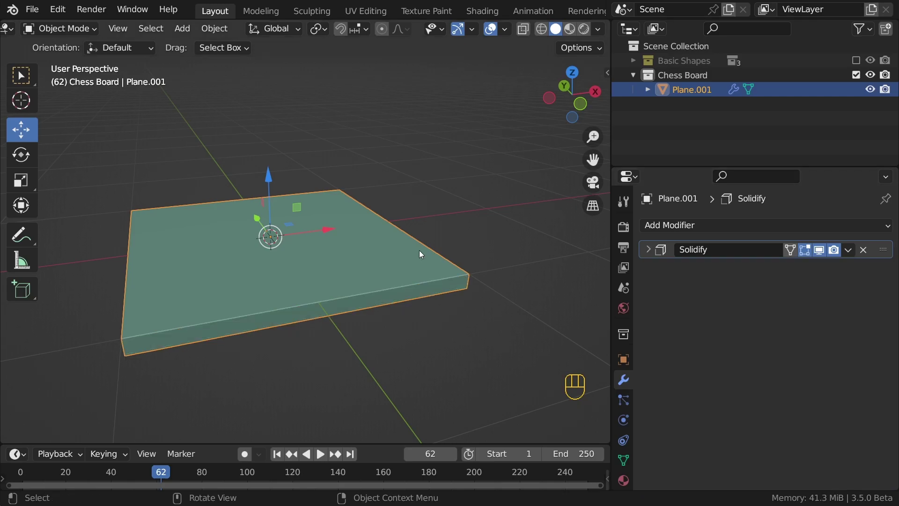
Switch the viewport shading to Material Preview and give the plane a new material named White.
key("z")
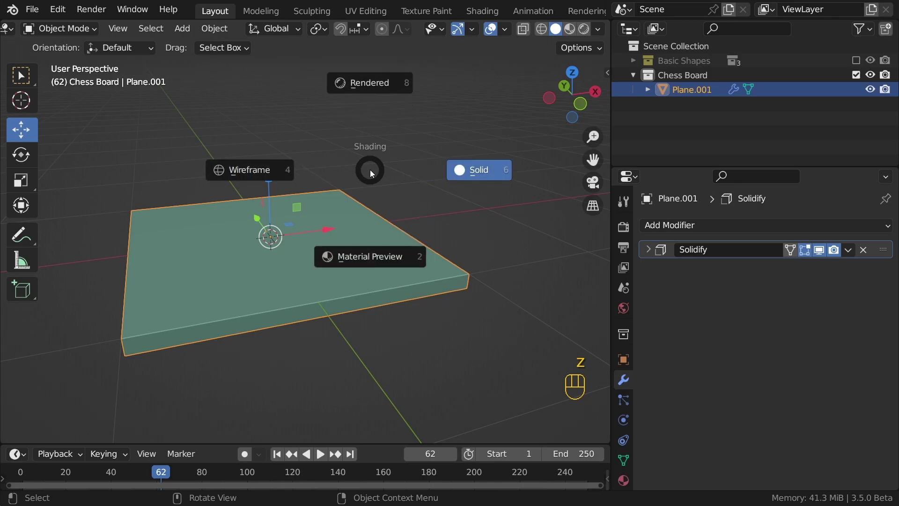
left_click(371, 252)
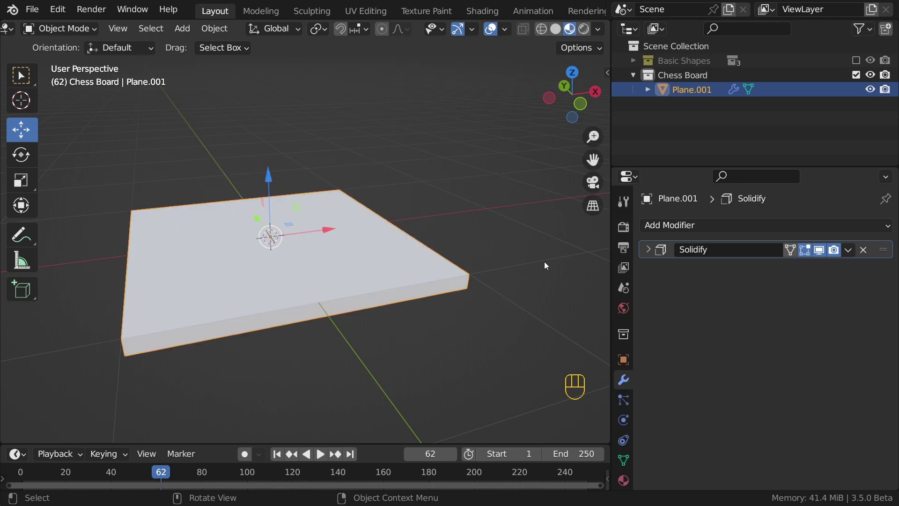
scroll(620, 309, "down", 5)
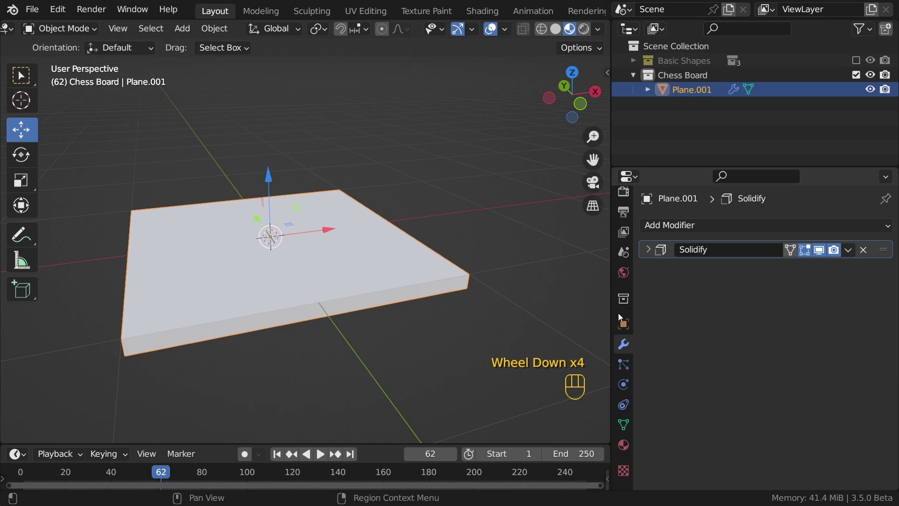
left_click(625, 443)
left_click(720, 285)
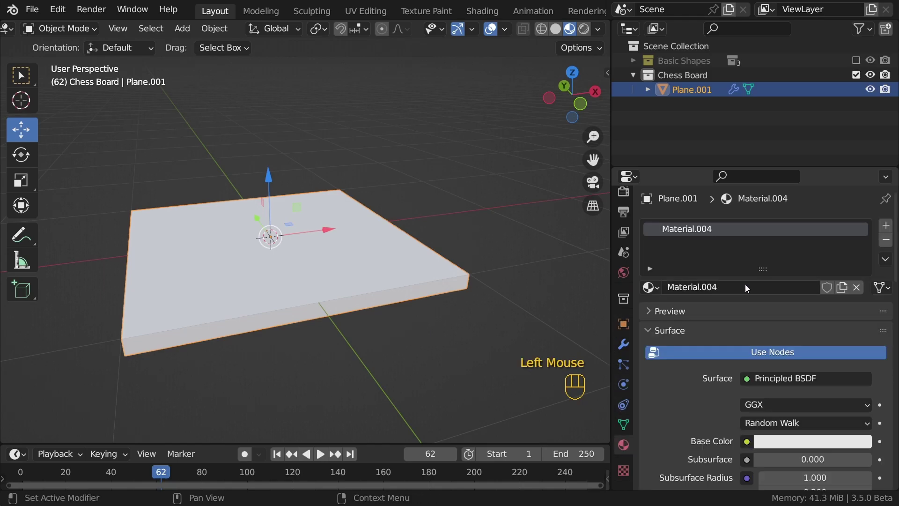
double_click(701, 230)
left_click(701, 230)
type("White")
Set the White material's base color to pure white with a value of 1.000.
left_click(783, 442)
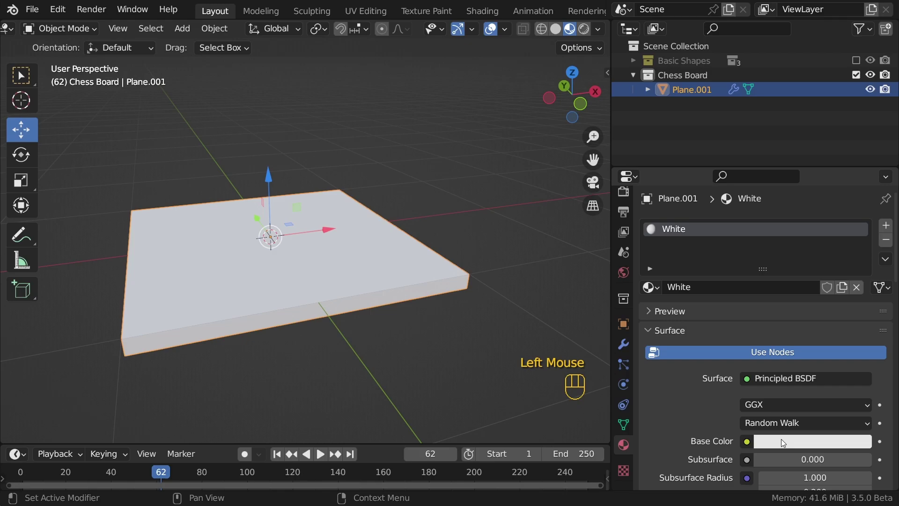
left_click(783, 443)
mouse_move(861, 245)
left_mouse_down()
mouse_move(860, 259)
mouse_move(860, 234)
left_mouse_up()
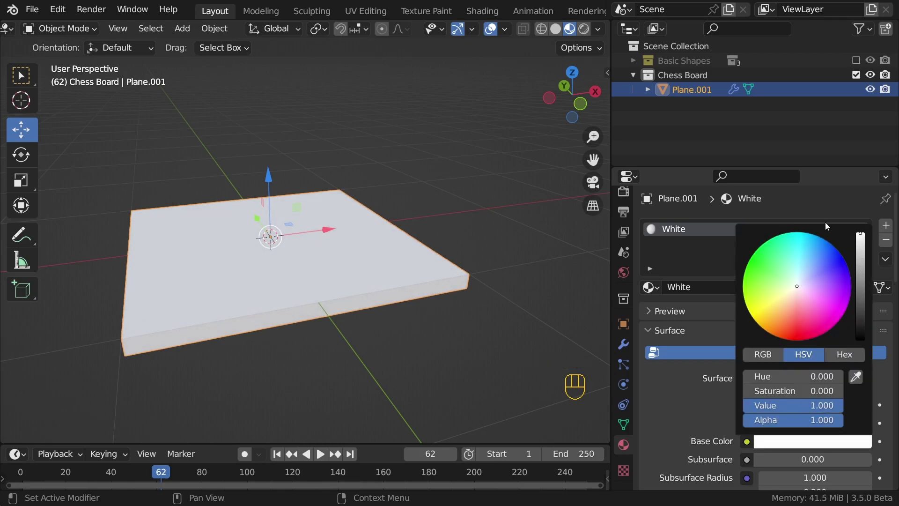
Duplicate the white tile and move the copy 2 m along X with snapping so it sits flush beside the original.
scroll(442, 223, "down", 3)
middle_click_drag(442, 223, 296, 220)
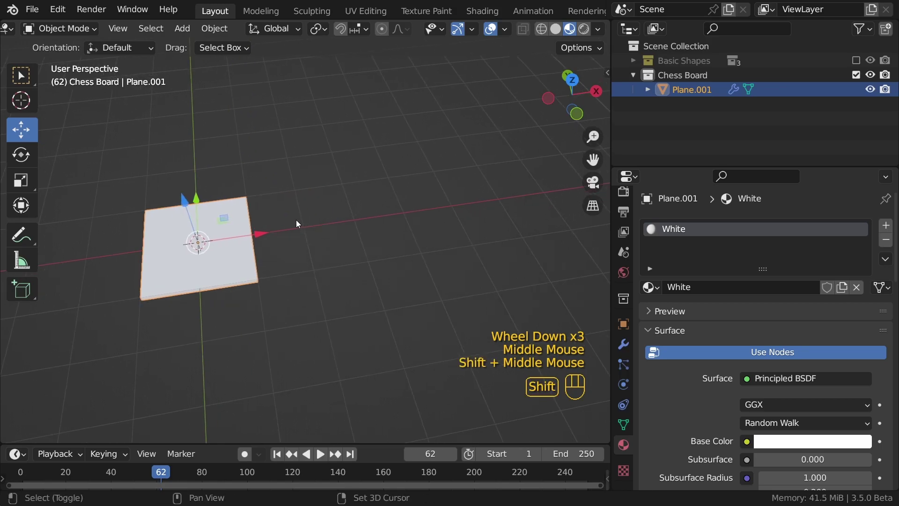
key("shift+d")
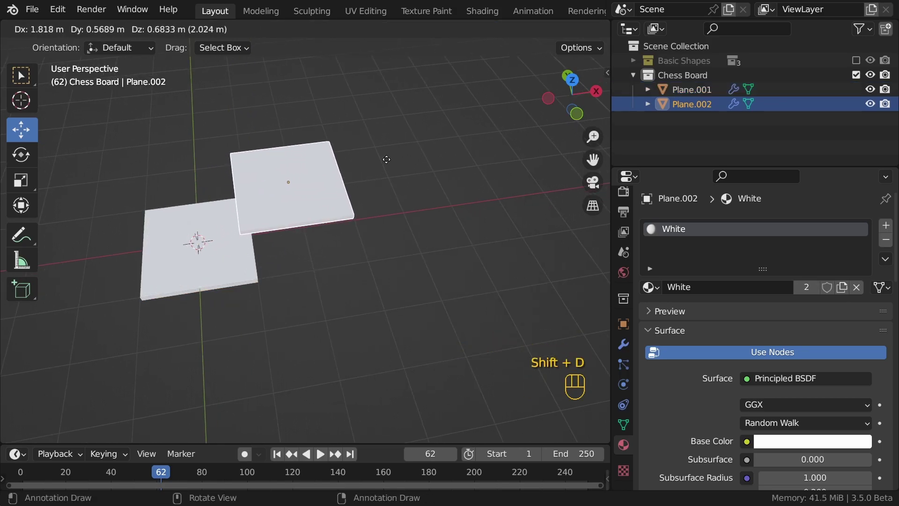
right_click(386, 159)
middle_click_drag(267, 217, 295, 180, "shift")
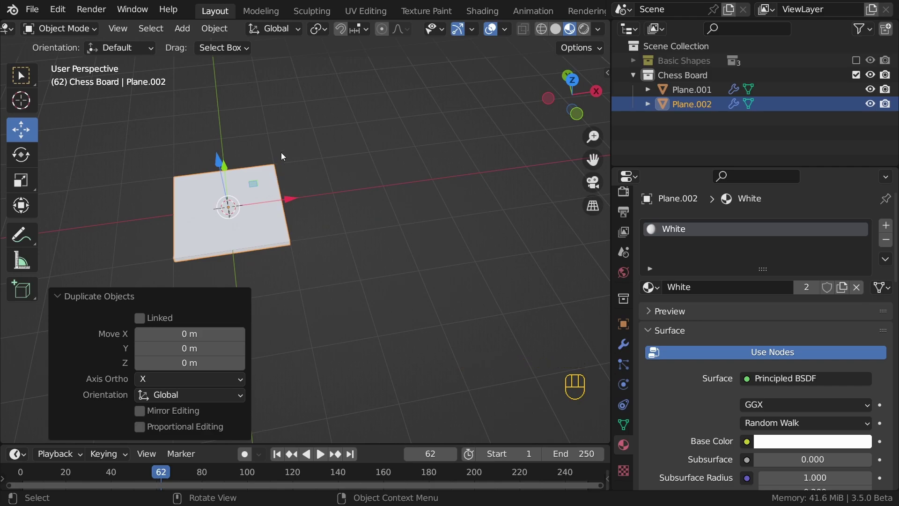
left_click(355, 29)
left_click_drag(291, 201, 431, 170)
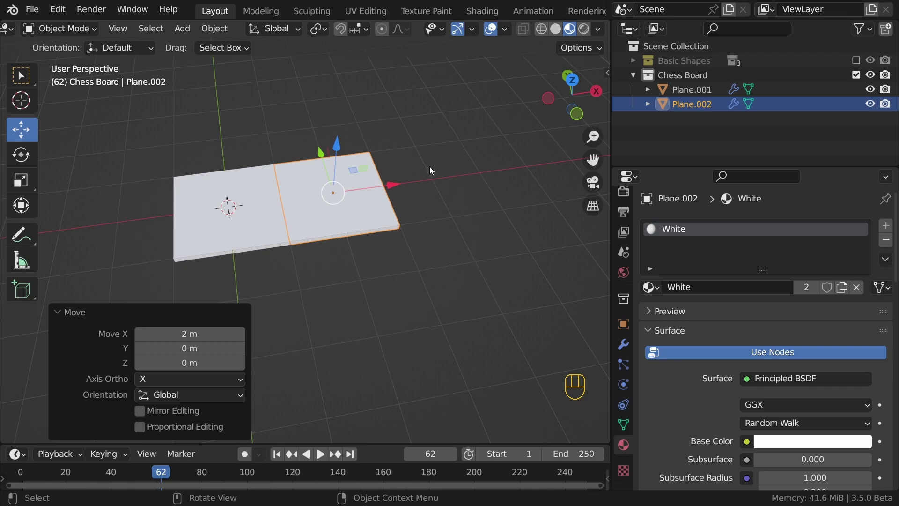
Make the second tile's material a single-user copy and rename it Black.
left_click(370, 208)
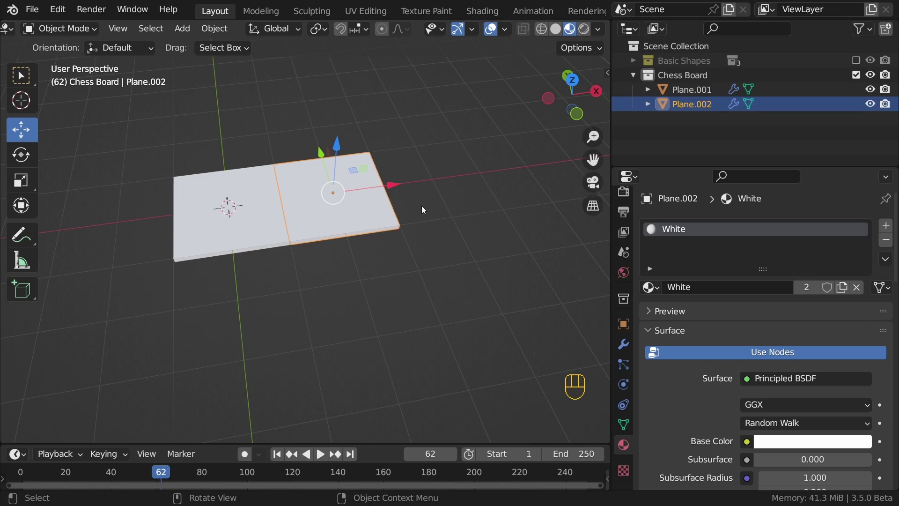
left_click(808, 288)
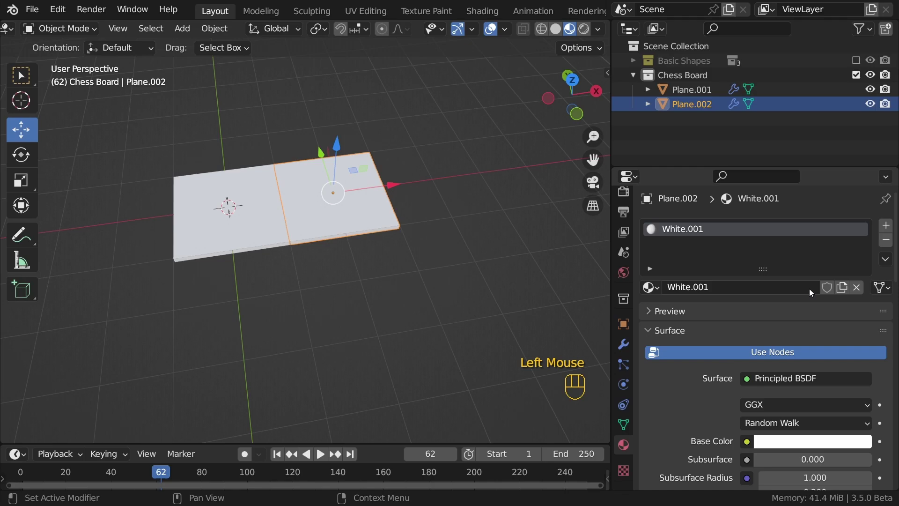
double_click(795, 229)
type("Black")
key("Return")
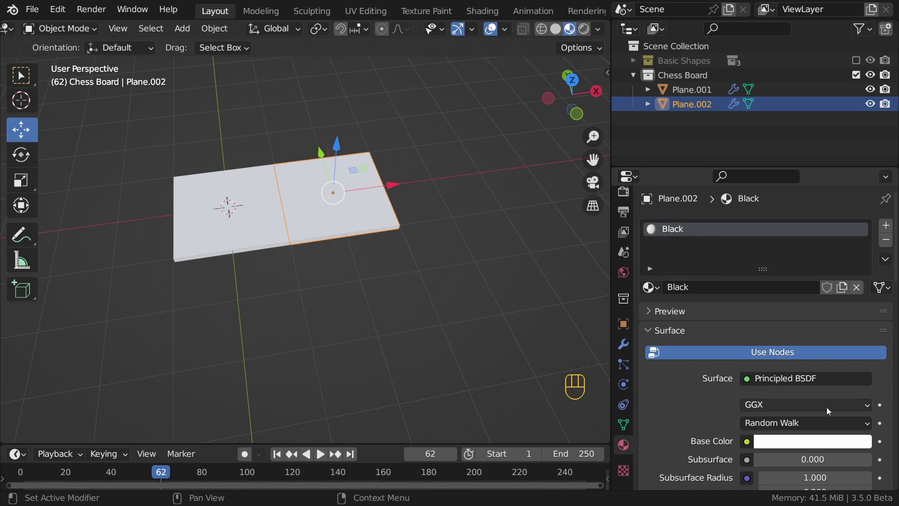
Set the Black material's base color to black.
left_click(811, 443)
scroll(797, 290, "down", 10)
scroll(797, 290, "down", 6)
Duplicate the white and black tiles together and move the copies 4 m along X to extend the row.
scroll(384, 181, "down", 3)
middle_click_drag(384, 181, 320, 198, "shift")
scroll(320, 197, "up", 2)
left_click_drag(86, 160, 313, 309)
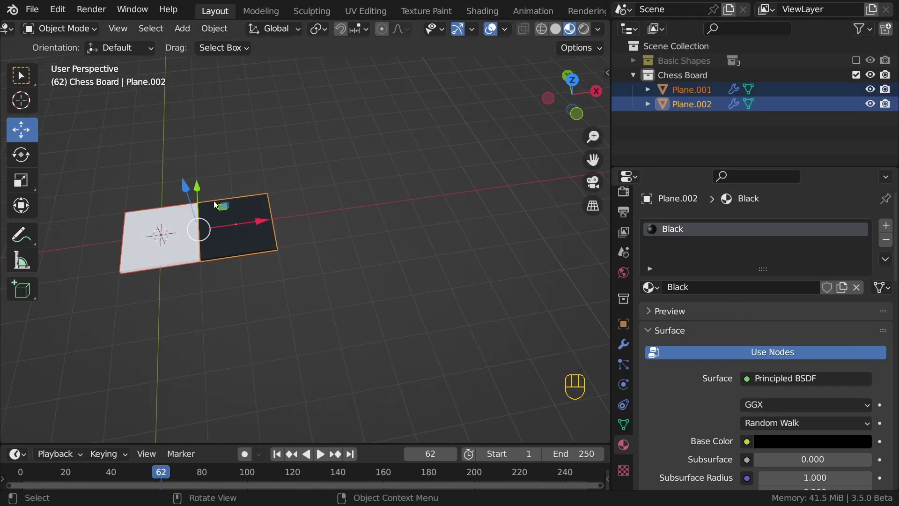
key("shift+d")
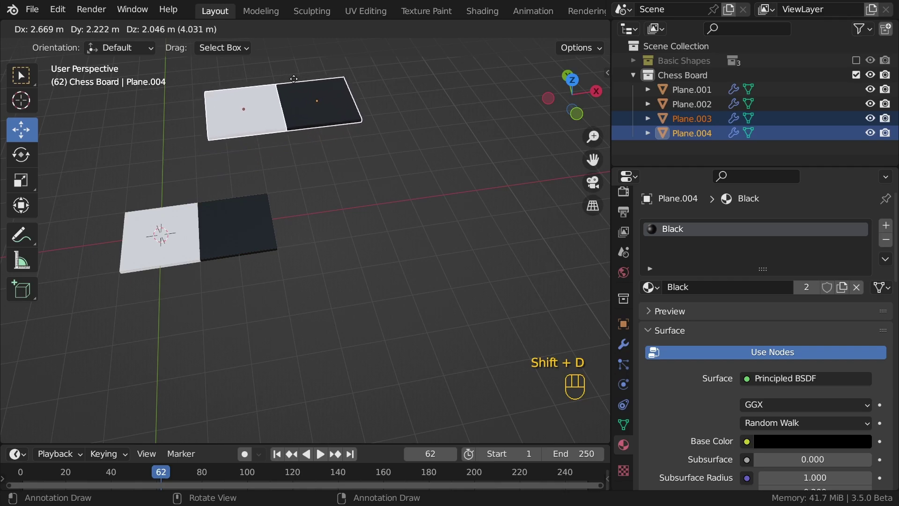
right_click(288, 113)
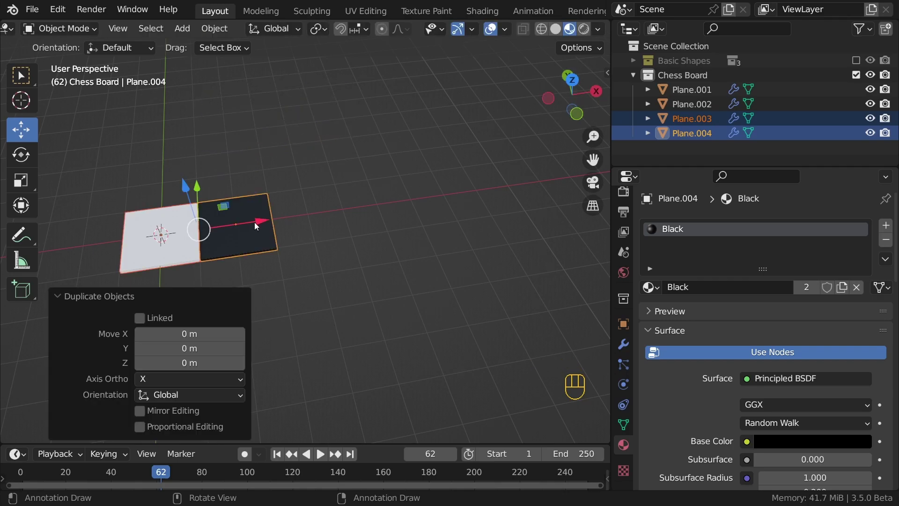
left_click_drag(254, 223, 398, 207)
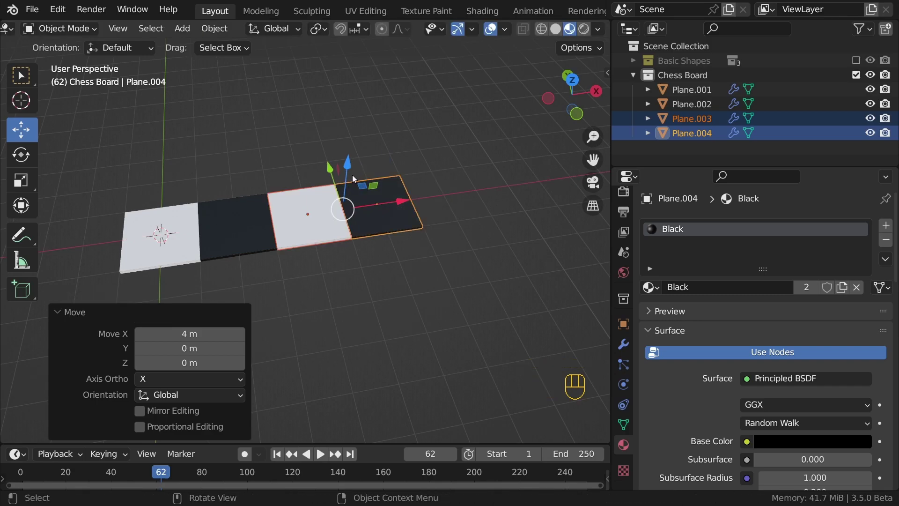
Duplicate all four tiles and move the copies 8 m along X to complete the eight-tile row.
scroll(352, 175, "down", 2)
scroll(355, 185, "down", 1, "shift")
middle_click_drag(355, 184, 363, 196, "shift")
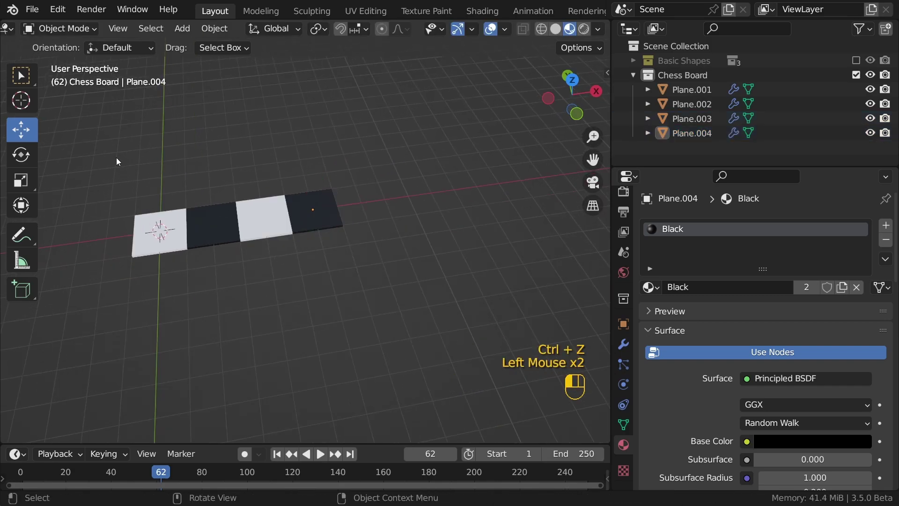
left_click_drag(116, 158, 393, 273)
key("shift+d")
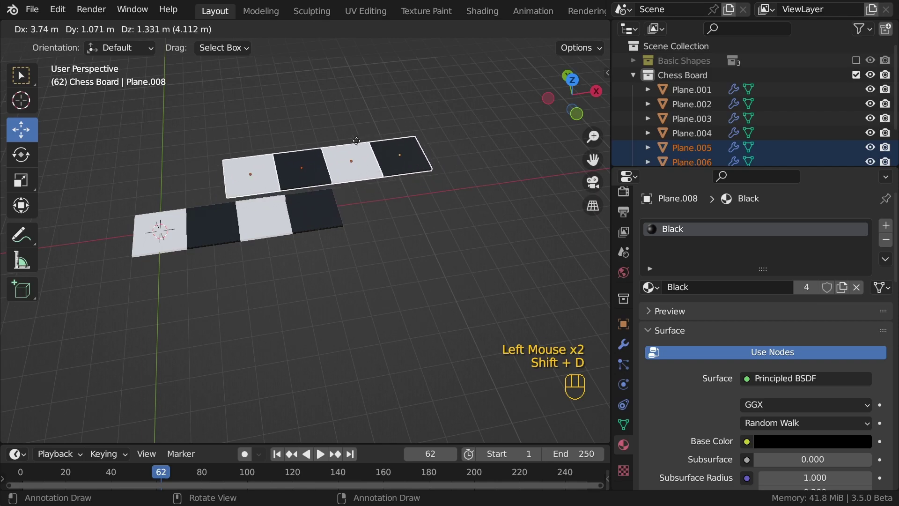
right_click(358, 179)
left_click_drag(293, 214, 493, 200)
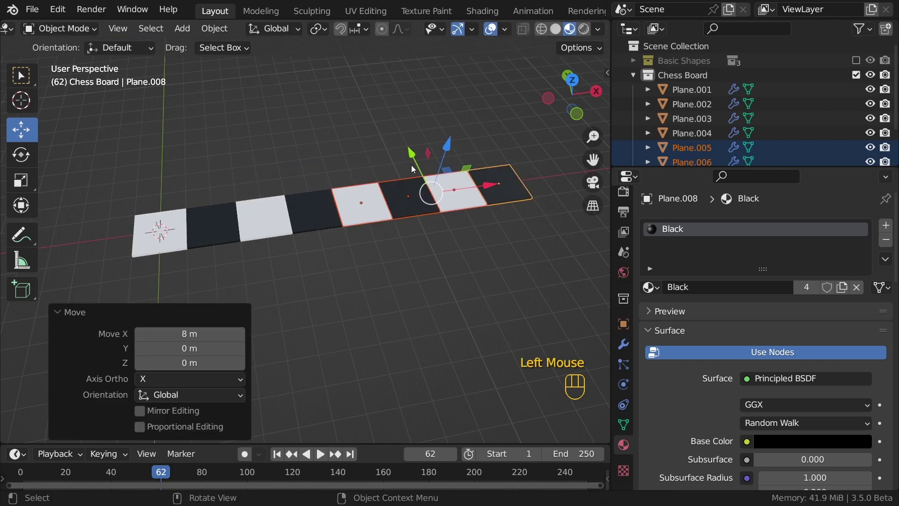
Duplicate the first white and black tiles and move the copies one tile along Y with snapping to start the second row.
middle_click_drag(211, 196, 244, 210, "shift")
middle_click_drag(243, 211, 254, 265)
scroll(276, 223, "up", 2)
left_click(253, 265)
left_click(215, 204, "shift")
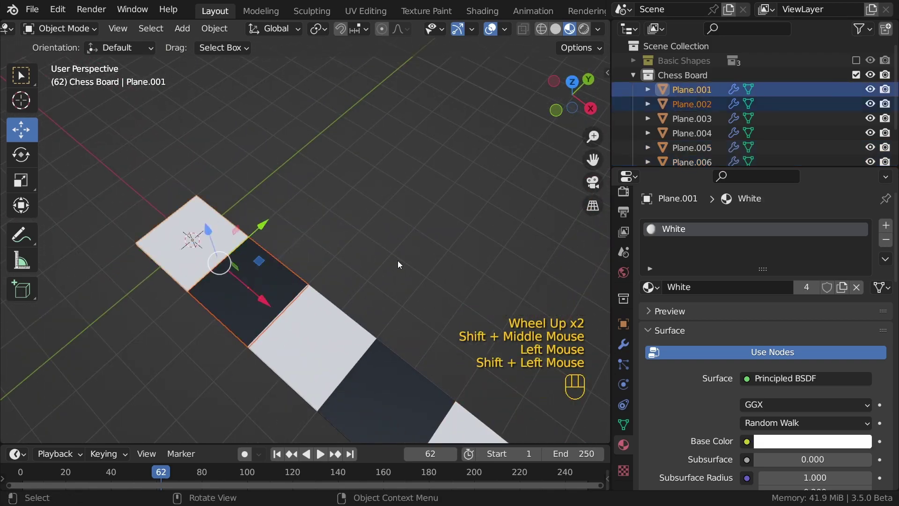
middle_click_drag(398, 260, 288, 227)
key("shift+d")
right_click(360, 208)
left_click_drag(309, 219, 381, 217, "ctrl")
Swap the materials of the two second-row tiles, assigning Black to the first and White to the second.
scroll(291, 234, "down", 3)
middle_click_drag(291, 234, 370, 240)
scroll(370, 239, "up", 3)
left_click(262, 211)
left_click(650, 286)
left_click(660, 309)
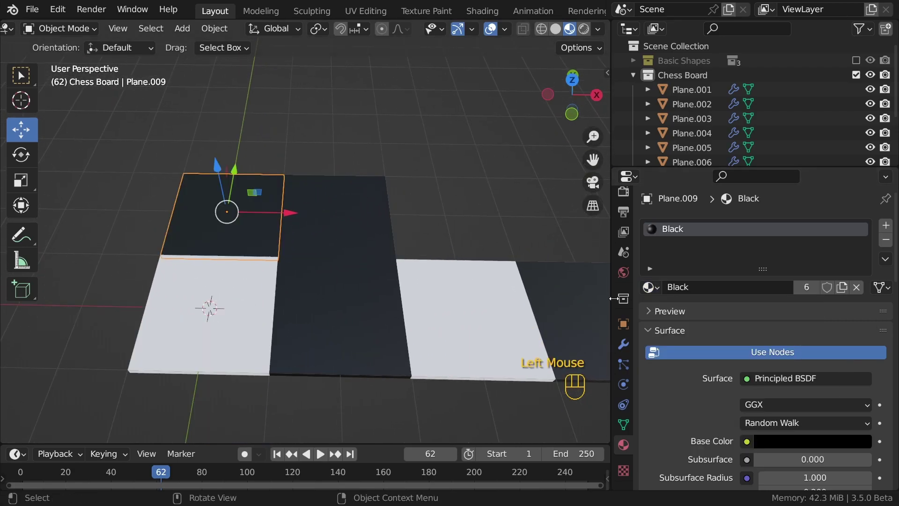
left_click(340, 188)
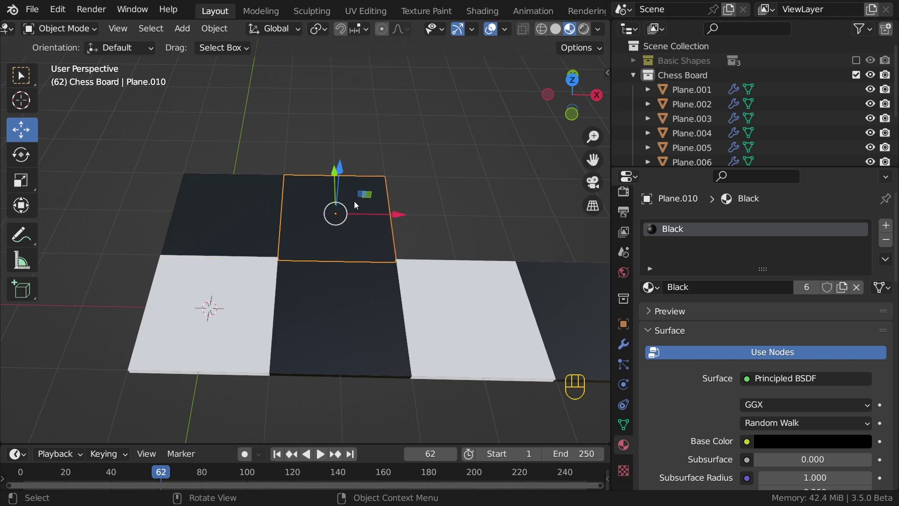
left_click(651, 287)
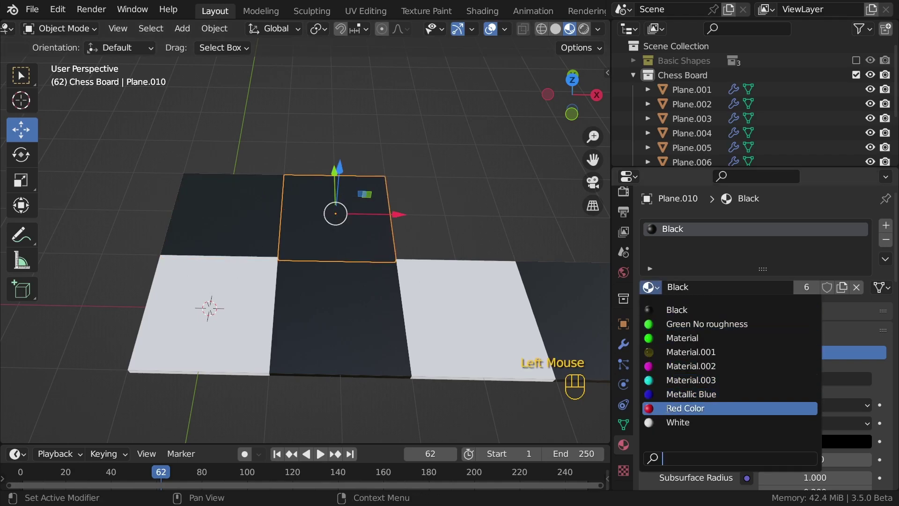
left_click(671, 421)
Move the white second-row tile freely by about 1.45 m in X, 0.89 m in Y and 0.66 m in Z.
scroll(411, 192, "down", 2)
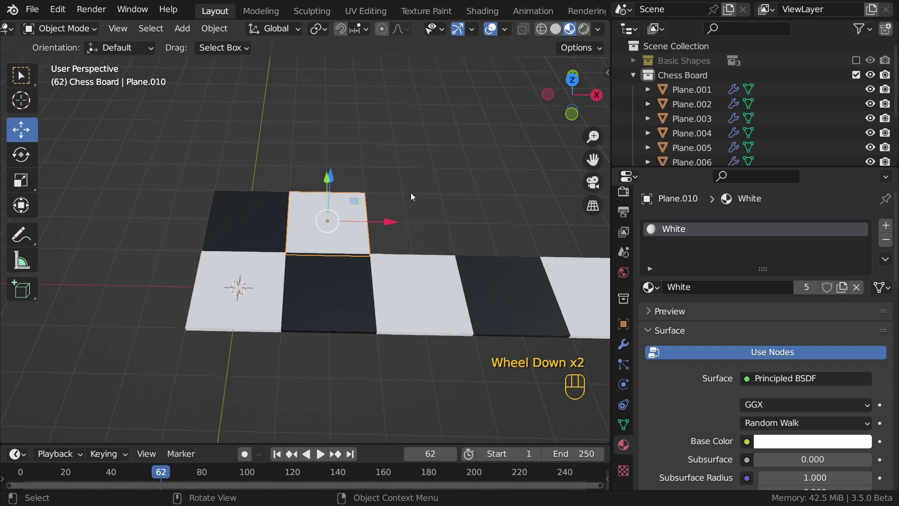
left_click(255, 229)
left_click(327, 216, "shift")
middle_click_drag(327, 216, 210, 186, "shift")
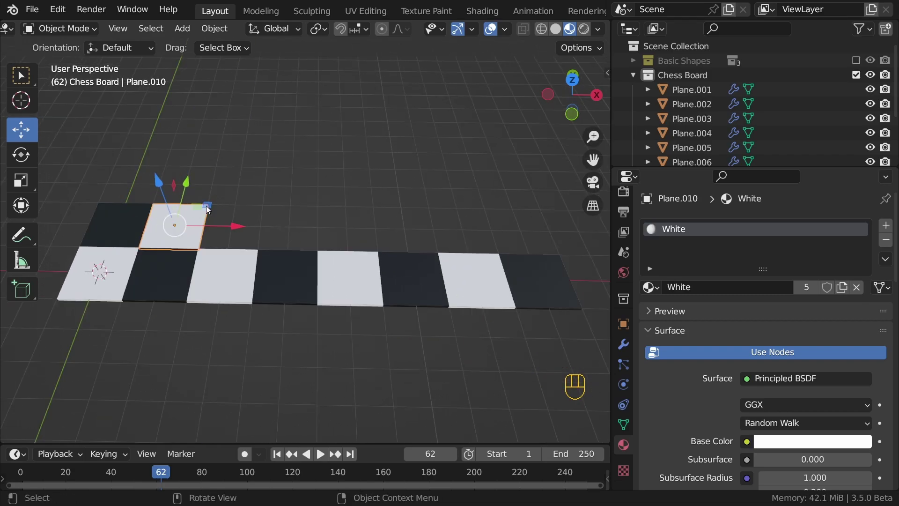
key("g")
key("g")
left_click(223, 193)
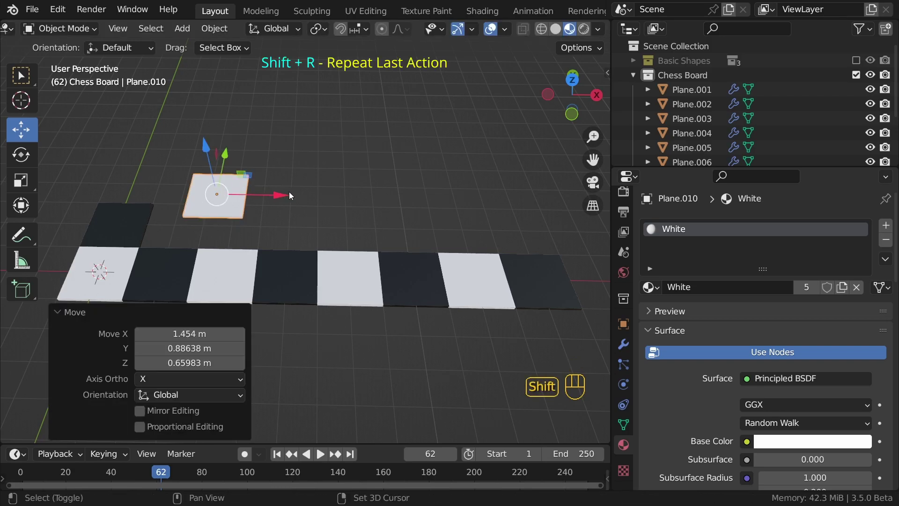
Repeat the last move on the white tile several times with Repeat Last.
key("shift+r")
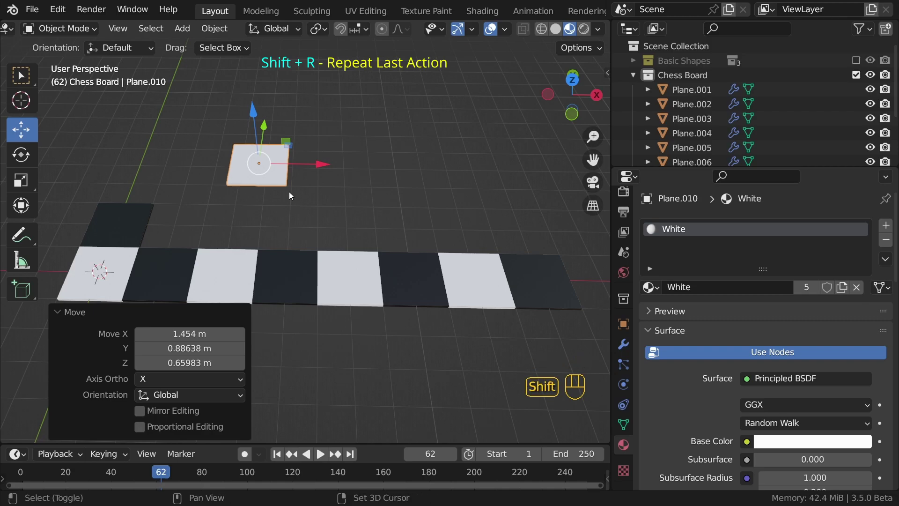
key("shift+r")
key("shift+r")
key("shift+r")
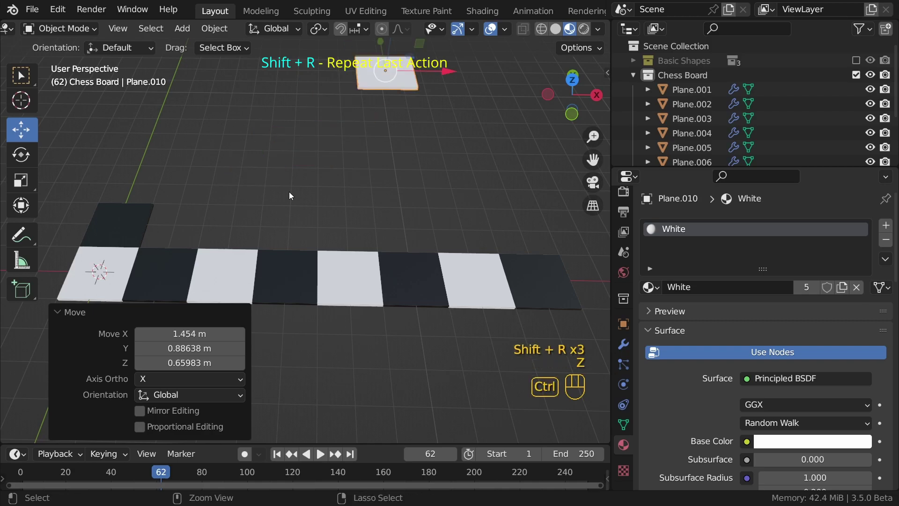
Undo the free move of the white second-row tile and all its repeats.
key("ctrl+z")
key("ctrl+z")
key("ctrl+z")
key("ctrl+z")
key("ctrl+z")
Rotate the white second-row tile 42.8° about the view axis.
scroll(185, 226, "up", 3)
middle_click_drag(289, 196, 253, 215)
middle_click_drag(252, 216, 321, 206)
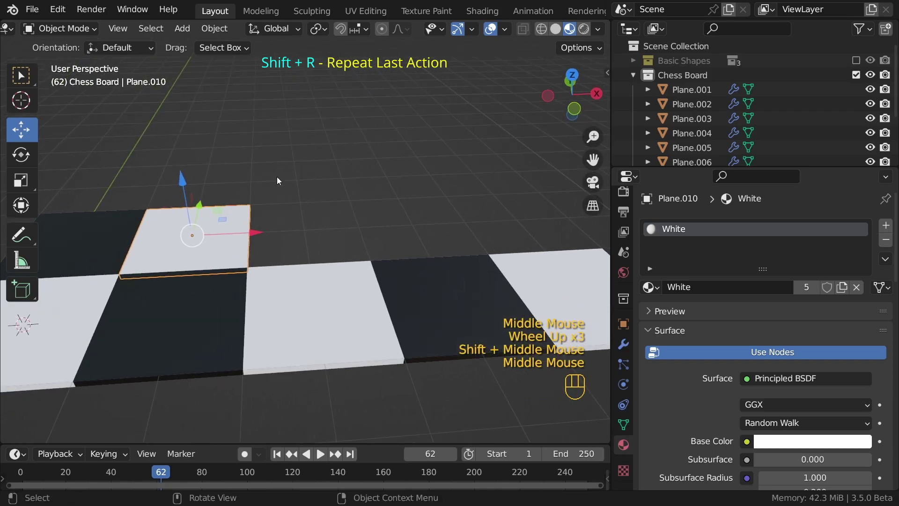
key("r")
left_click(314, 212)
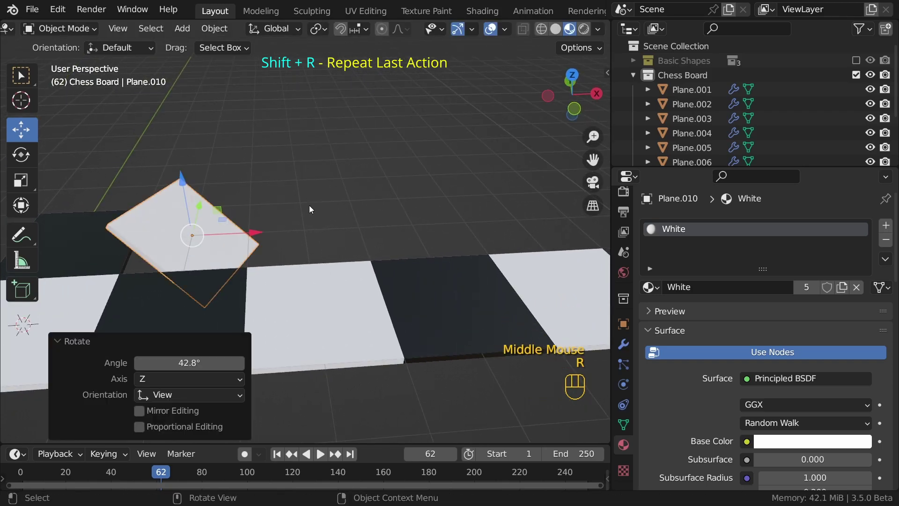
Repeat the 42.8° rotation on the white tile several times with Repeat Last.
key("shift+r")
key("shift+r")
key("shift+r")
key("shift+r")
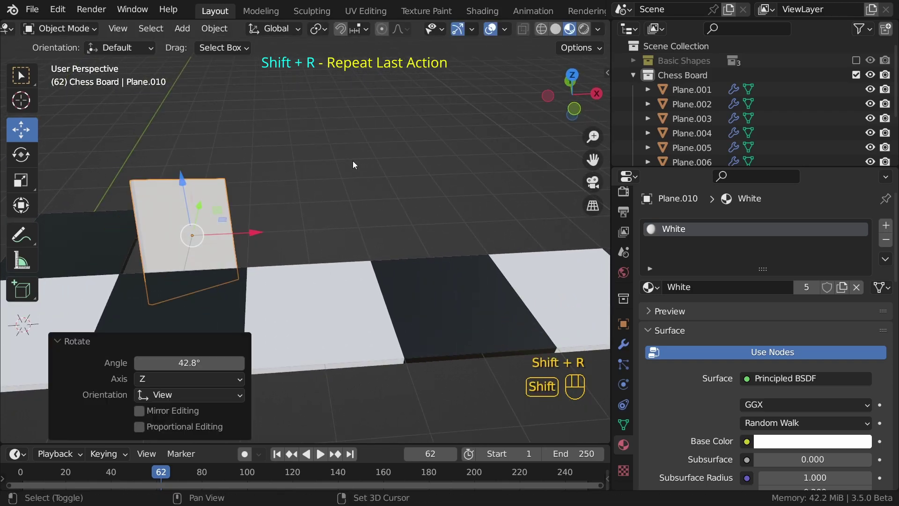
key("shift+r")
key("shift+r")
key("shift+r")
key("shift+r")
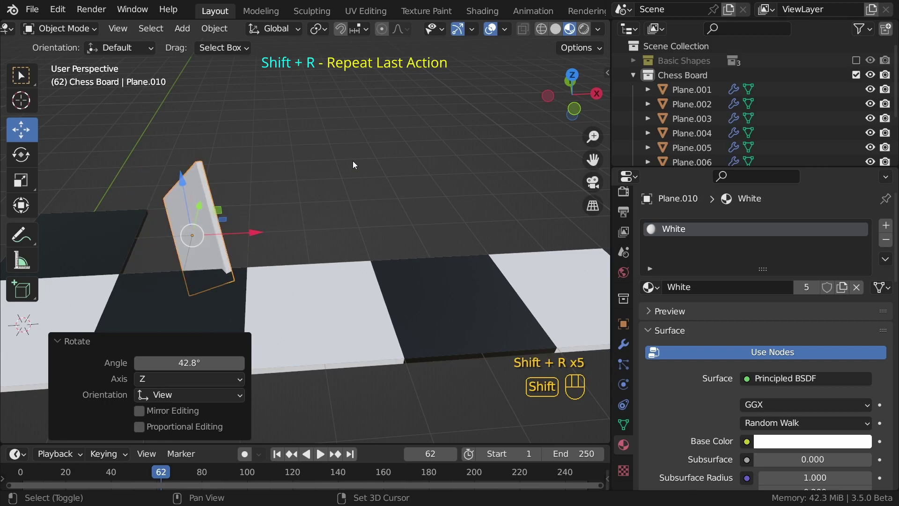
Repeat the white tile's last rotation a few more times with Repeat Last.
key("shift+r")
key("shift+r")
key("shift+r")
key("shift+r")
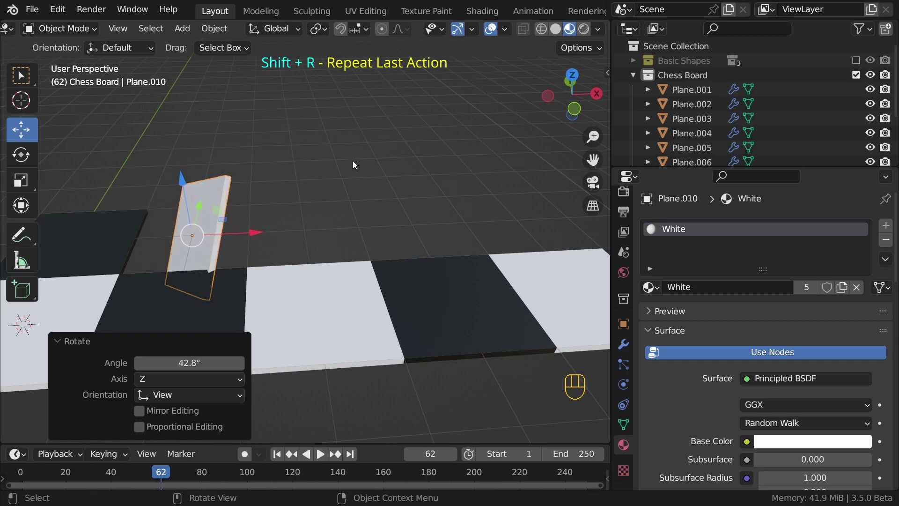
Undo the rotation of the white second-row tile and all its repeats.
key("ctrl+z")
key("ctrl+z")
key("ctrl+z")
key("ctrl+z")
key("ctrl+z")
key("ctrl+z")
key("ctrl+z")
key("ctrl+z")
key("ctrl+z")
key("ctrl+z")
key("ctrl+z")
key("ctrl+z")
key("ctrl+z")
key("ctrl+z")
key("ctrl+z")
key("ctrl+z")
scroll(353, 161, "down", 3)
middle_click_drag(376, 224, 166, 261, "shift")
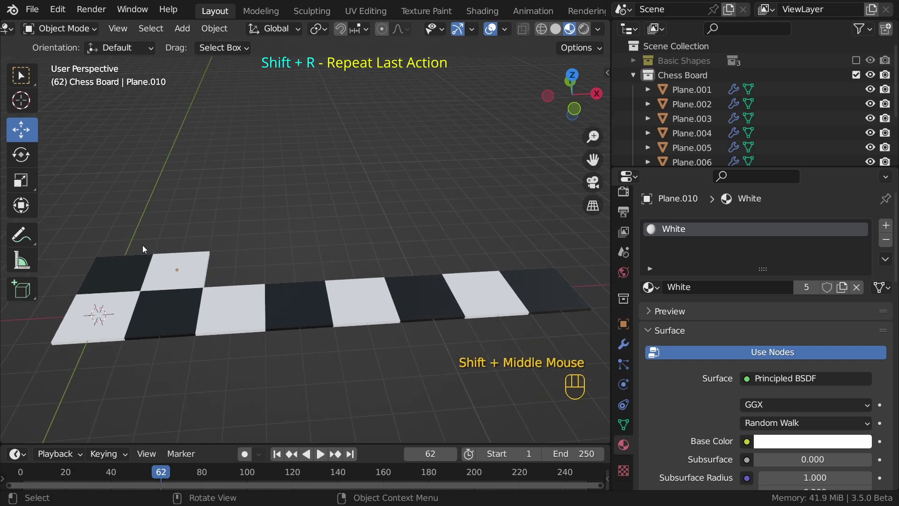
Duplicate the second row's black and white tiles 4 m along global X and repeat the duplication twice to complete the row.
left_click_drag(90, 248, 162, 262)
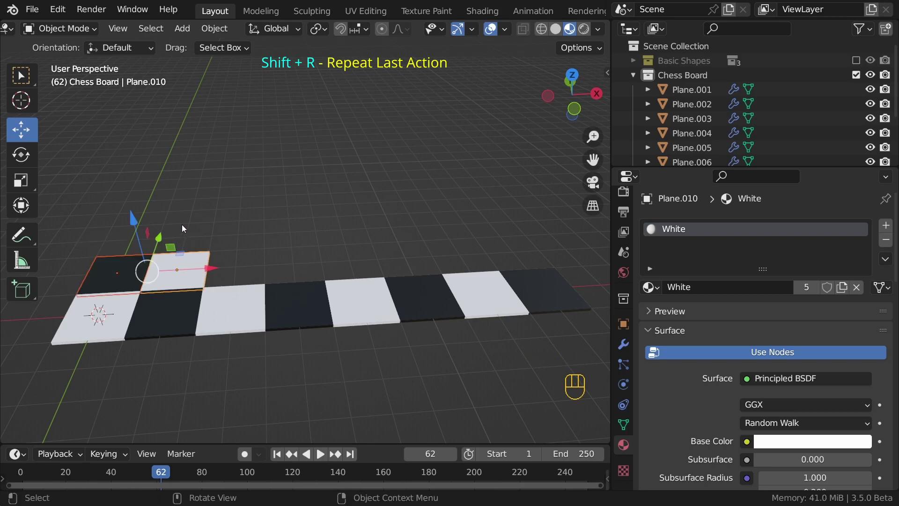
key("shift+d")
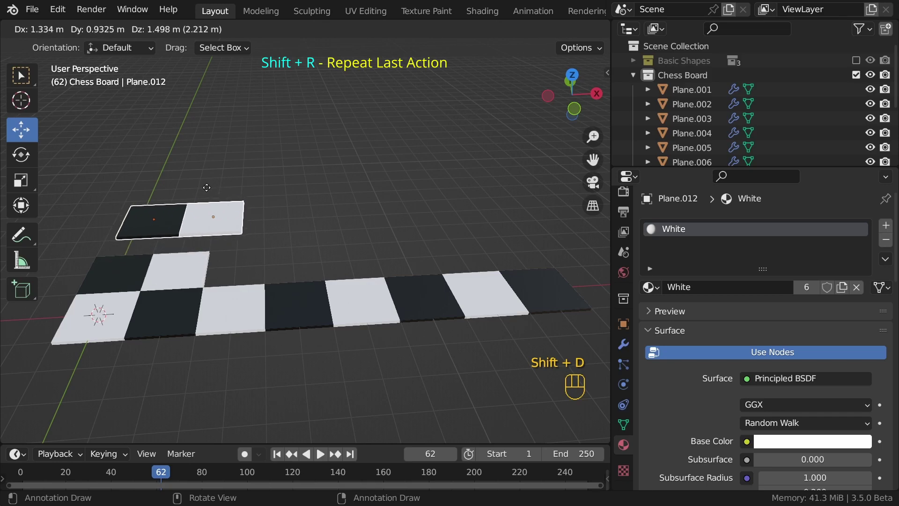
key("x")
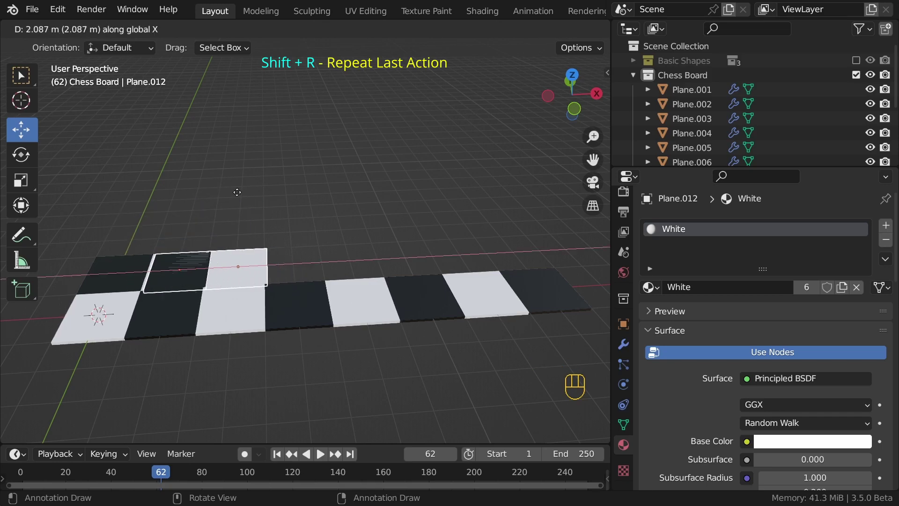
key("ctrl")
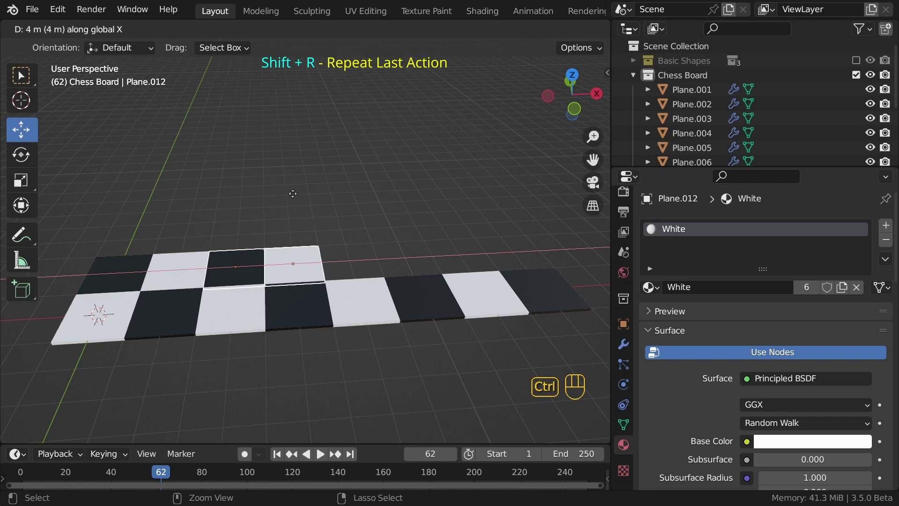
left_click(292, 193)
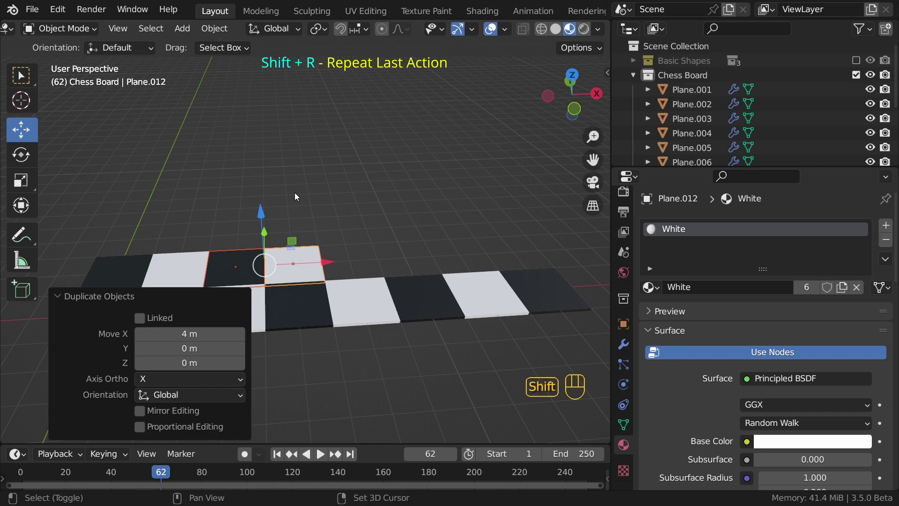
key("shift+r")
key("shift+r")
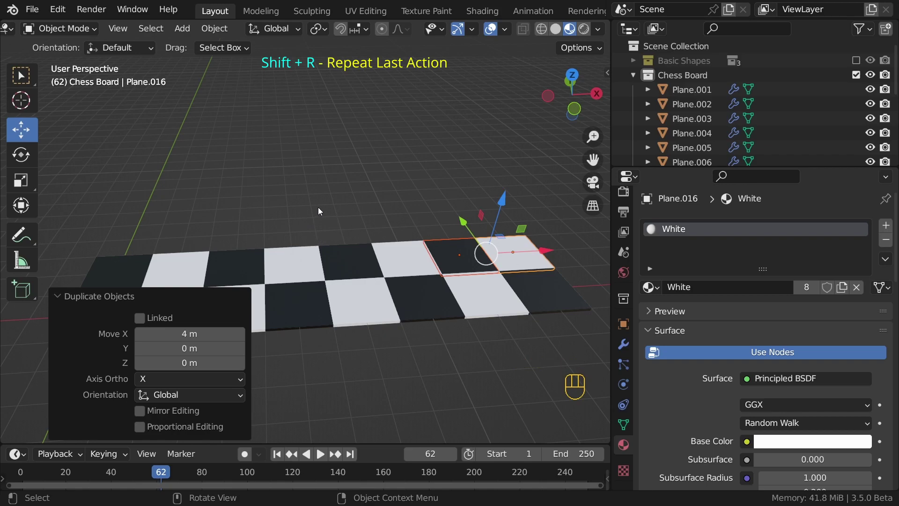
Keep repeating the 4 m tile-pair duplication past the end of the second row with Repeat Last.
scroll(349, 209, "down", 3)
middle_click_drag(496, 231, 311, 238, "shift")
key("shift+r")
key("shift+r")
key("shift+r")
key("shift+r")
key("shift+r")
key("shift+r")
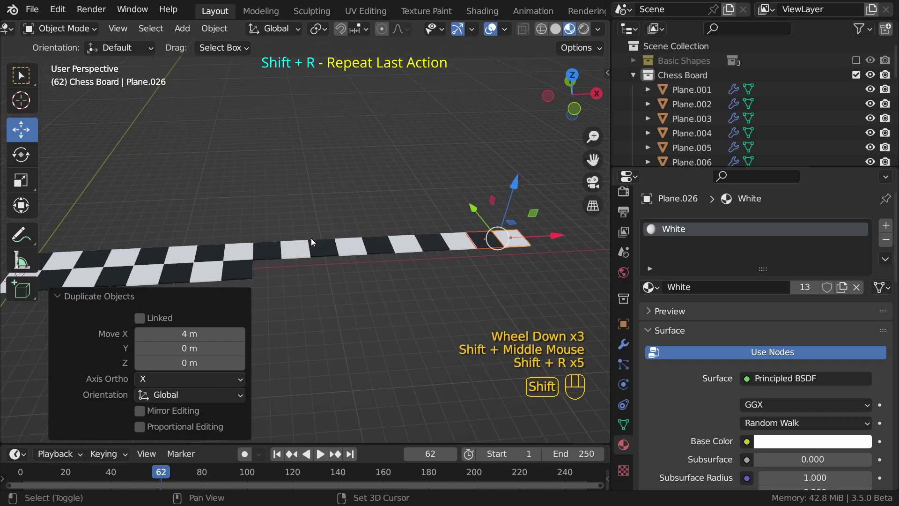
Undo the extra tile duplicates that extend past the end of the second row.
key("ctrl+z")
key("ctrl+z")
key("ctrl+z")
key("ctrl+z")
key("ctrl+z")
key("ctrl+z")
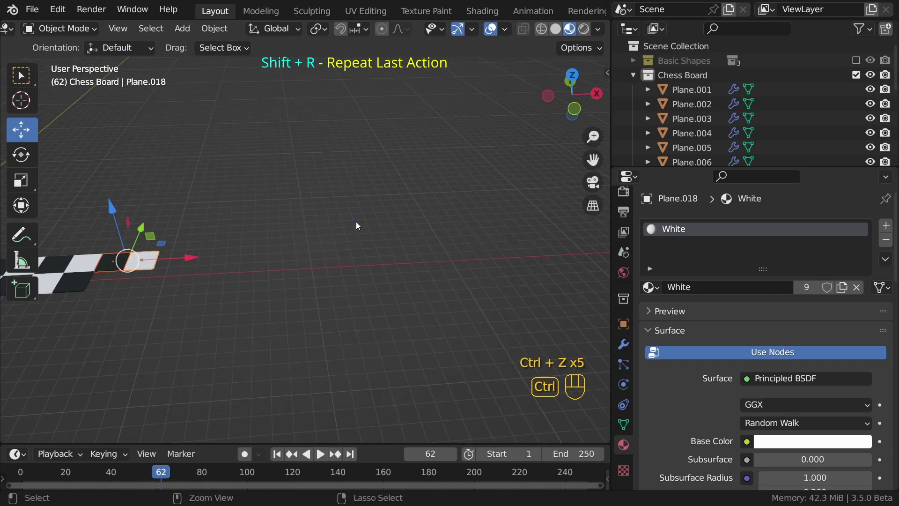
Duplicate both completed rows 4 m along local Y and repeat it twice to complete the eight-by-eight board.
middle_click_drag(269, 227, 461, 218, "shift")
middle_click_drag(435, 237, 266, 277)
middle_click_drag(398, 188, 311, 268, "shift")
scroll(302, 248, "up", 2)
middle_click_drag(287, 197, 262, 201, "shift")
left_click_drag(120, 110, 276, 386)
key("shift+d")
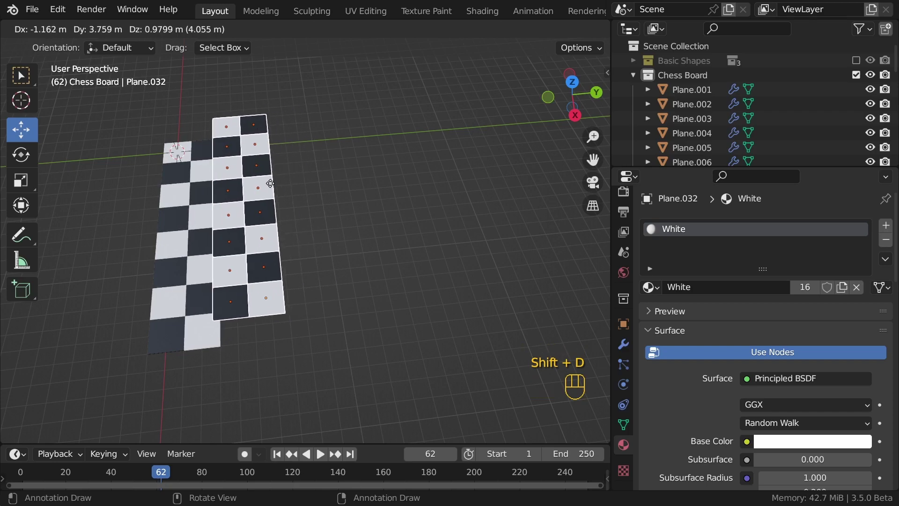
key("y")
key("y")
key("ctrl")
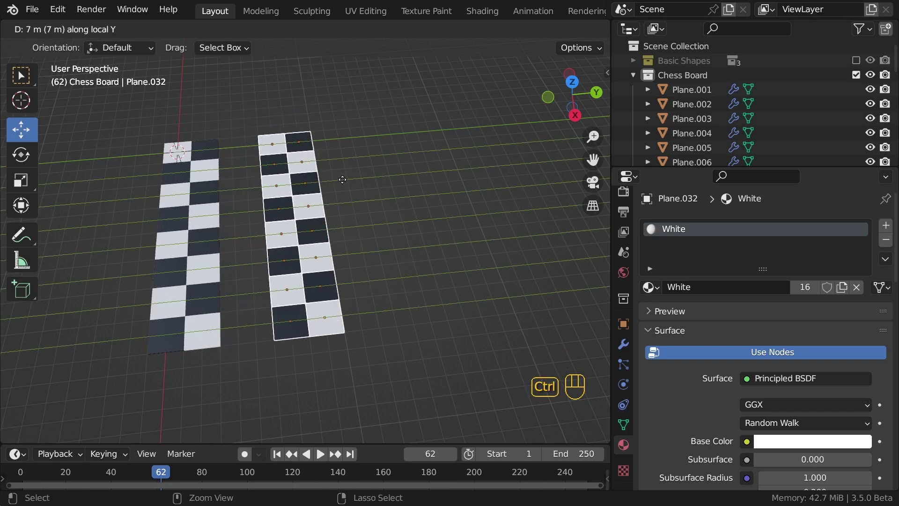
left_click(301, 181)
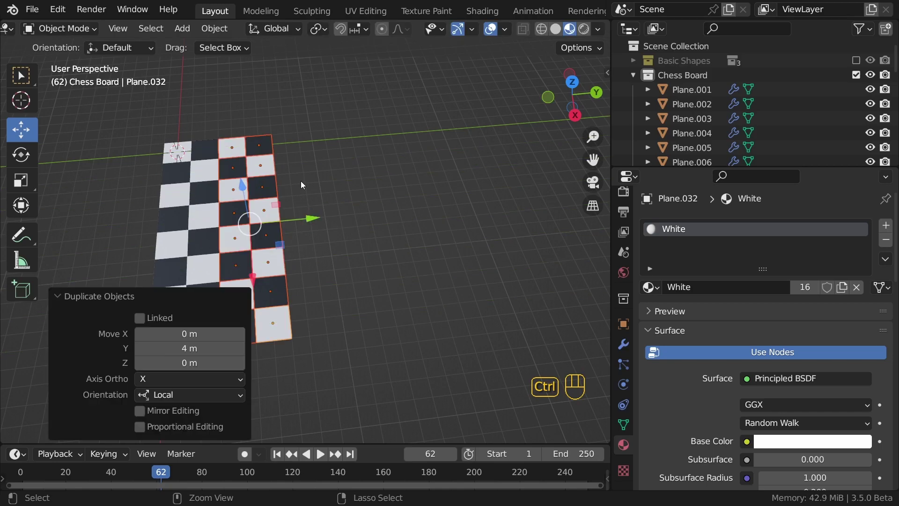
key("shift+r")
key("shift+r")
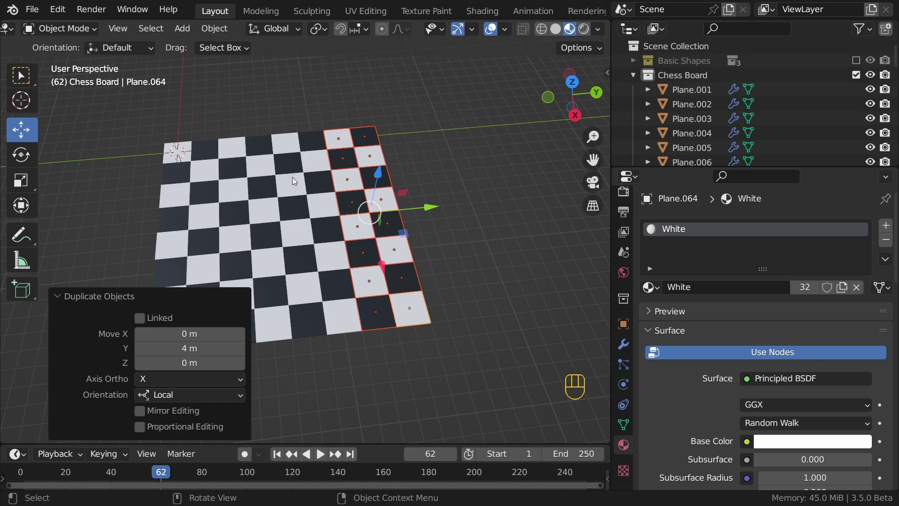
Create a new collection under the Scene Collection and name it Floating Objects.
middle_click_drag(311, 230, 395, 195)
scroll(354, 207, "up", 2)
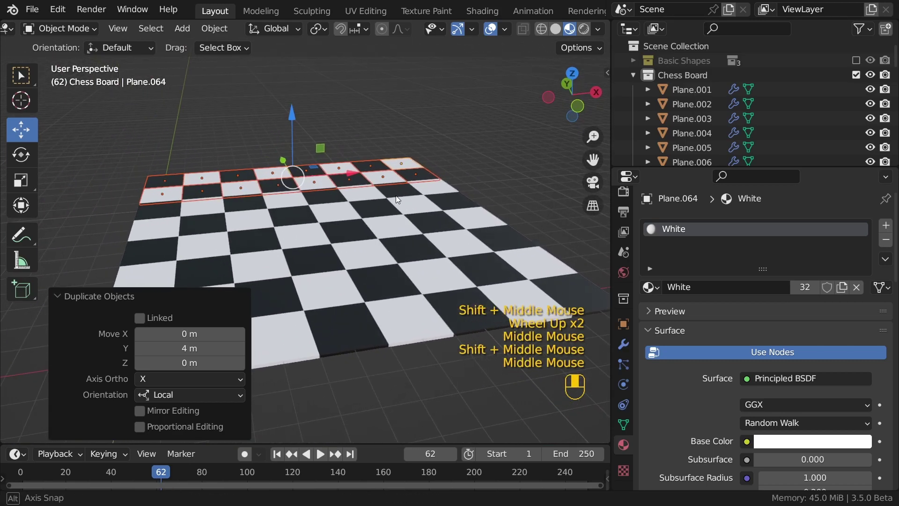
scroll(415, 203, "up", 1)
left_click(695, 88)
key("c")
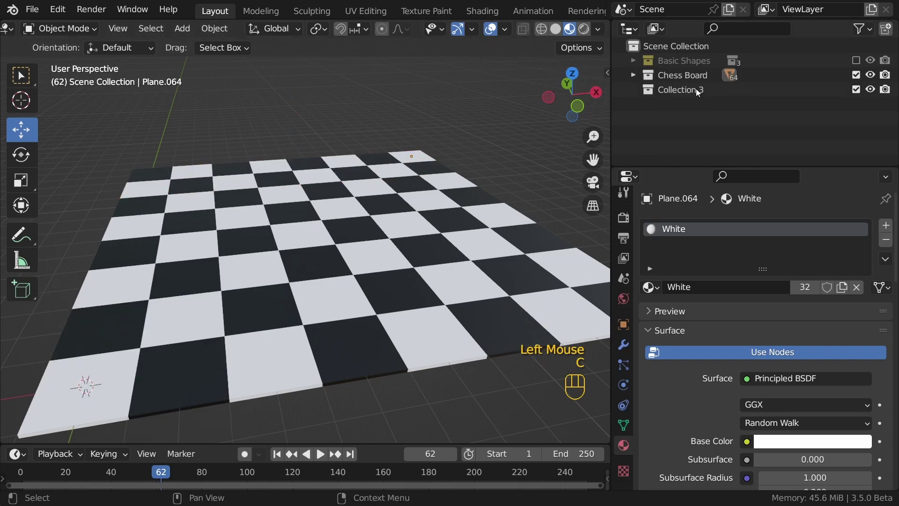
double_click(683, 89)
type("Floating Objects")
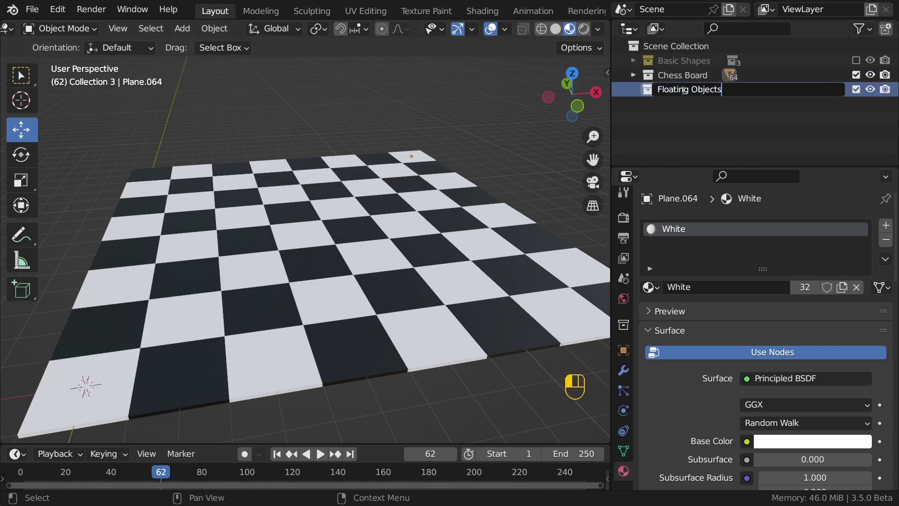
key("Return")
Add a 2 m cube mesh to the Floating Objects collection.
scroll(375, 211, "down", 3)
middle_click_drag(374, 211, 410, 270, "shift")
key("shift+a")
left_click(305, 192)
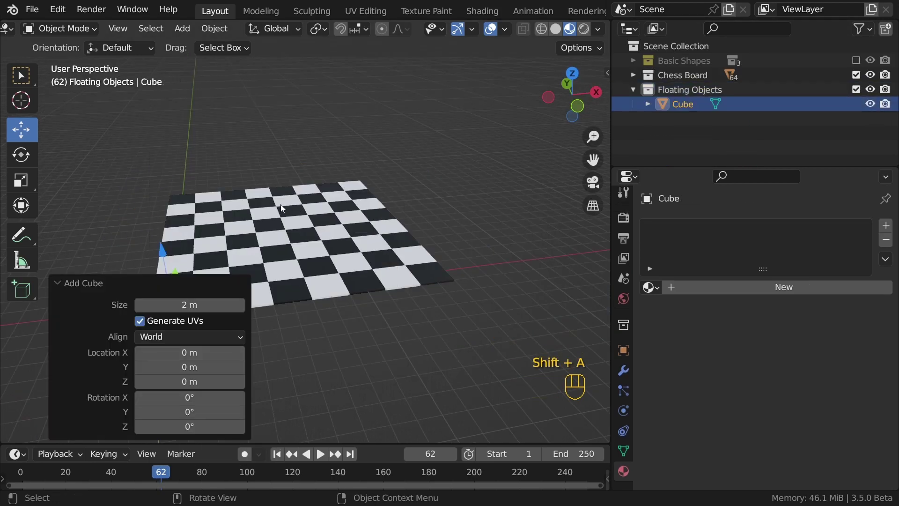
Move the cube axis by axis in snapped increments to float just above the chess board, finishing with a 2 m lowering.
middle_click_drag(287, 206, 302, 218, "shift")
left_click_drag(302, 236, 414, 234)
middle_click_drag(414, 234, 488, 231)
left_click_drag(263, 195, 136, 201, "ctrl")
middle_click_drag(188, 211, 253, 234)
scroll(308, 282, "up", 2)
left_click_drag(317, 183, 316, 159, "ctrl")
middle_click_drag(323, 162, 384, 206)
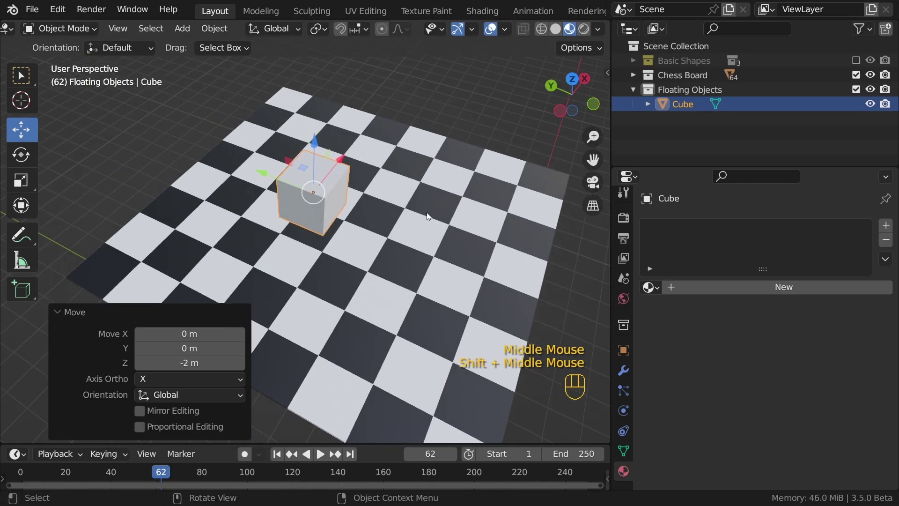
Scale up the cube in snapped increments and move it above the board's middle to X 7 m, Y 7 m, Z 4 m.
key("s")
left_click(498, 213, "ctrl")
middle_click_drag(498, 213, 428, 194)
left_click_drag(436, 234, 475, 234, "ctrl")
key("KP_7")
scroll(453, 271, "down", 1)
middle_click_drag(454, 272, 356, 205)
left_click_drag(261, 187, 291, 196)
middle_click_drag(291, 234, 423, 290)
middle_click_drag(424, 287, 327, 187, "shift")
left_click_drag(308, 181, 310, 130, "ctrl")
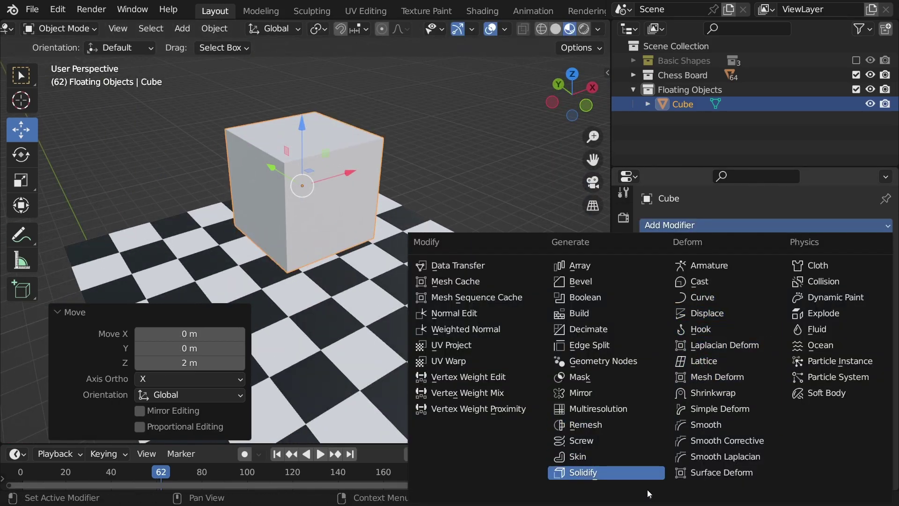
Add a Wireframe modifier to the cube with a thickness of about 0.267 m.
scroll(650, 494, "down", 3)
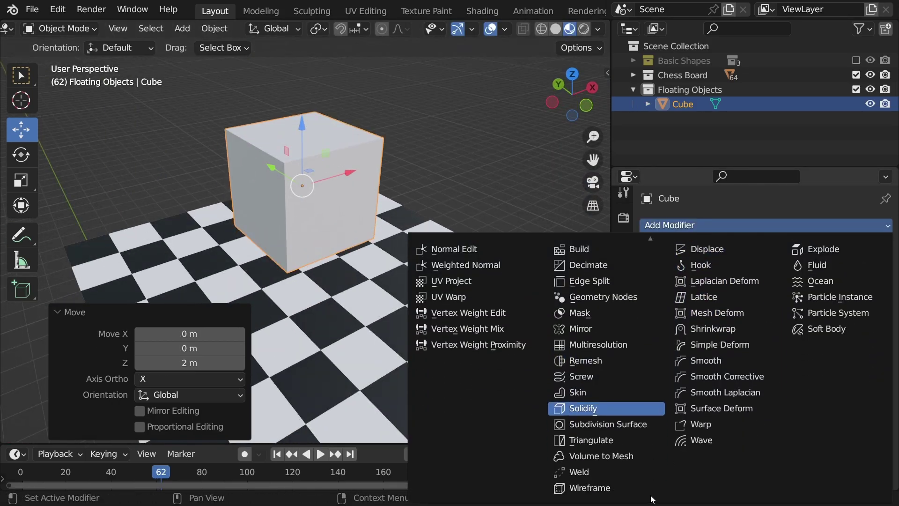
left_click(602, 489)
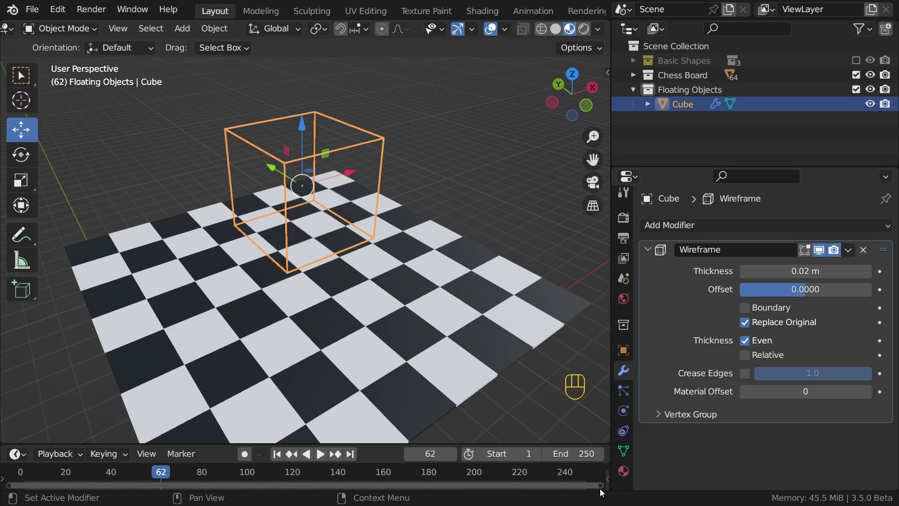
left_click_drag(778, 272, 828, 272, "shift")
Snap the 3D cursor to the selected cube and add a UV sphere with a 1 m radius there.
middle_click_drag(289, 252, 328, 156)
scroll(259, 148, "up", 2)
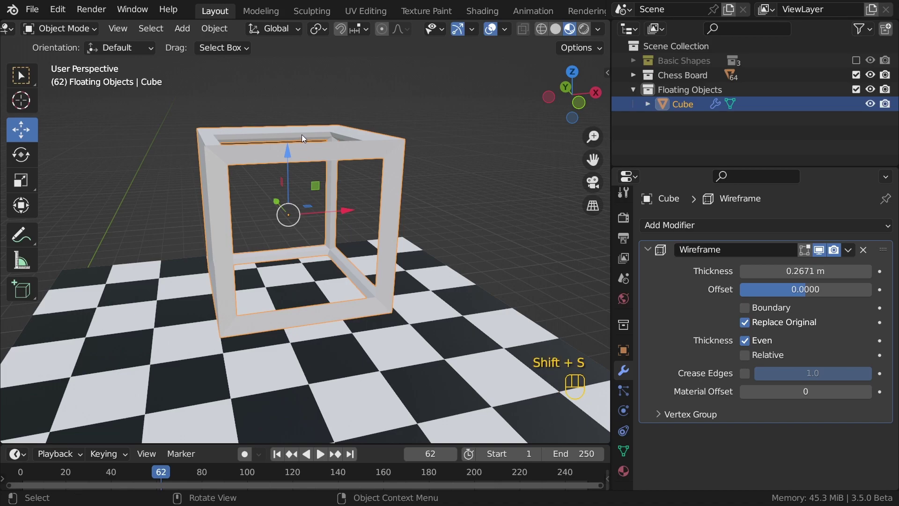
key("shift+s")
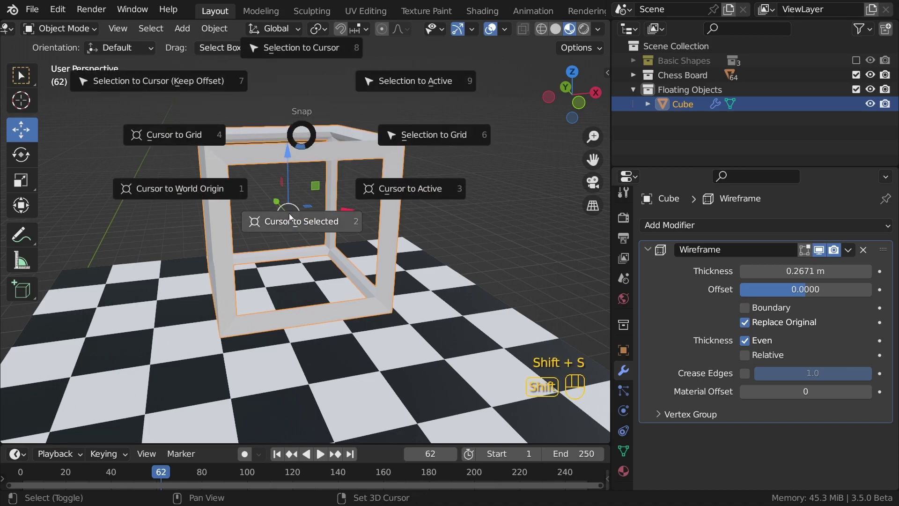
left_click(307, 222)
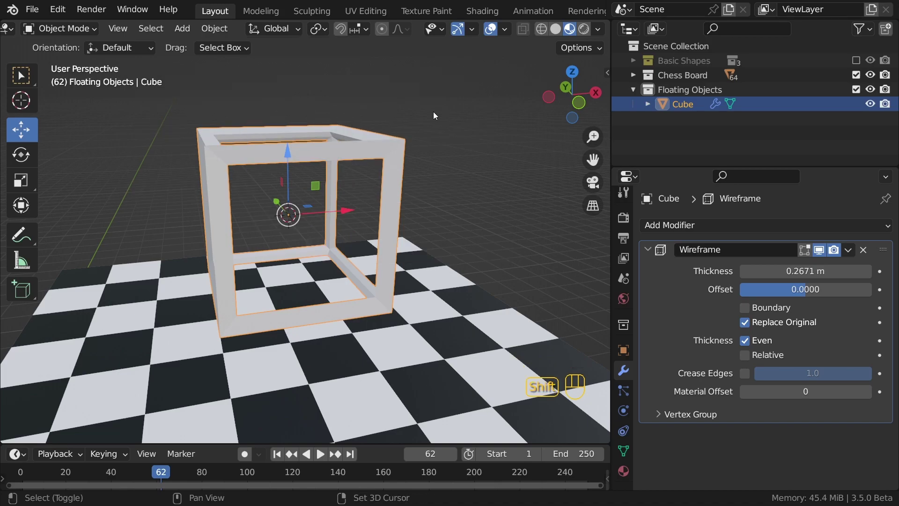
key("shift+a")
mouse_move(433, 112)
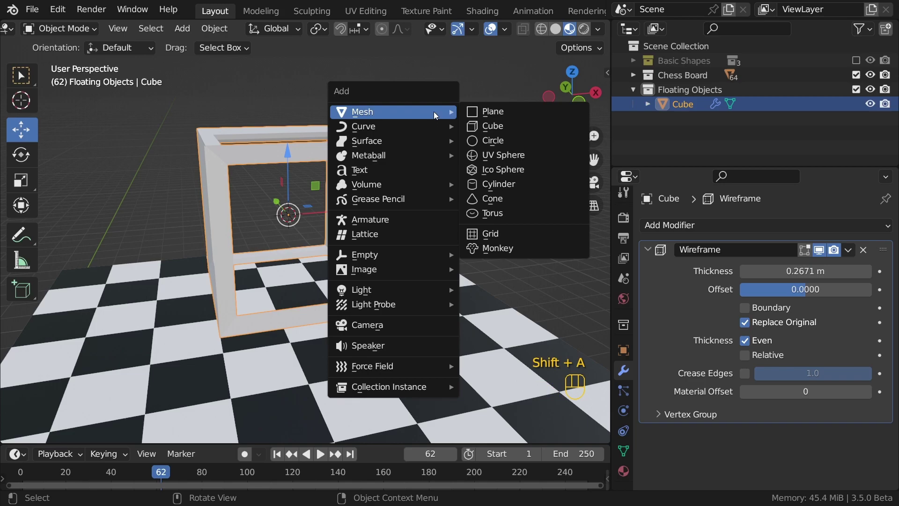
left_click(501, 155)
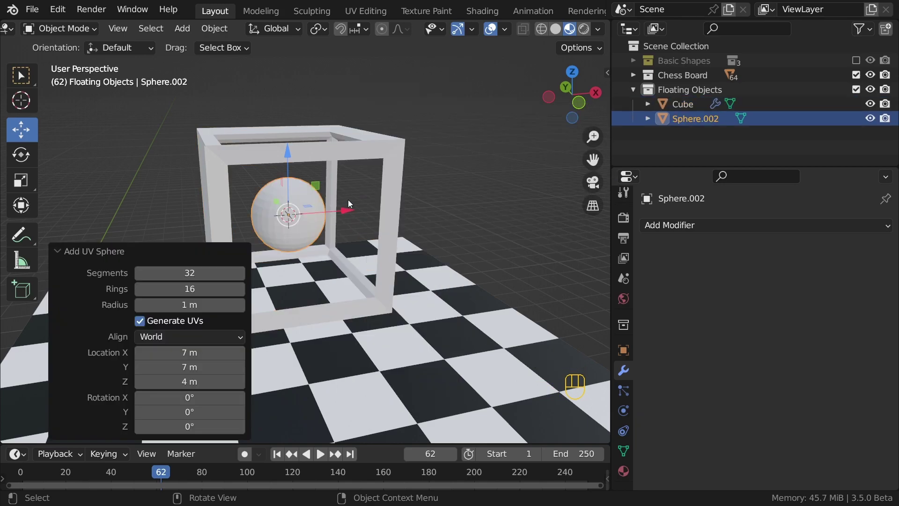
Scale the sphere inside the cube frame by a factor of 2 and show its object transform properties.
key("s")
left_click(488, 194, "ctrl")
left_click(623, 350)
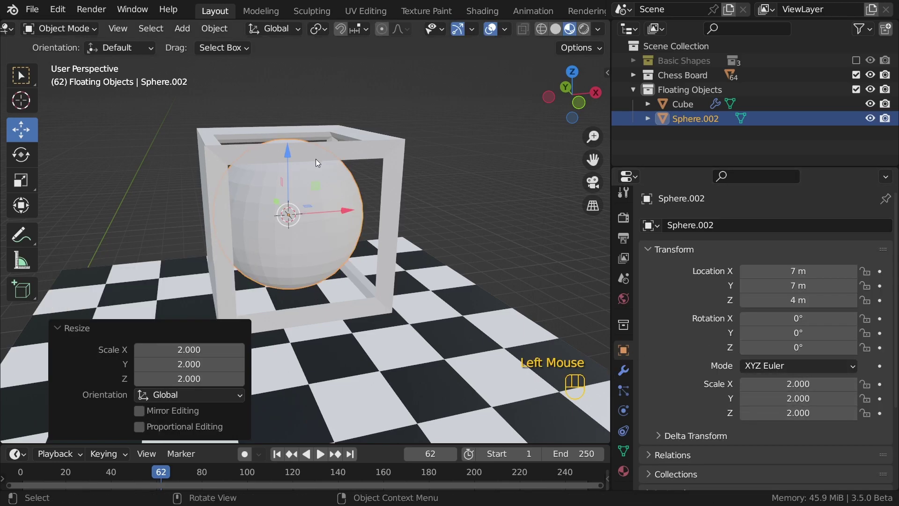
Add a Wireframe modifier to the sphere with a thickness of about 0.036 m.
left_click(623, 371)
left_click(706, 224)
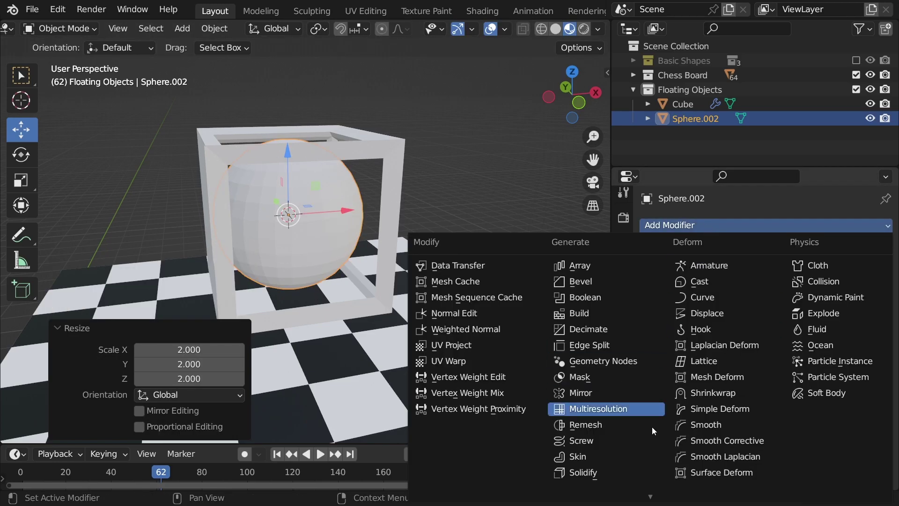
mouse_move(653, 498)
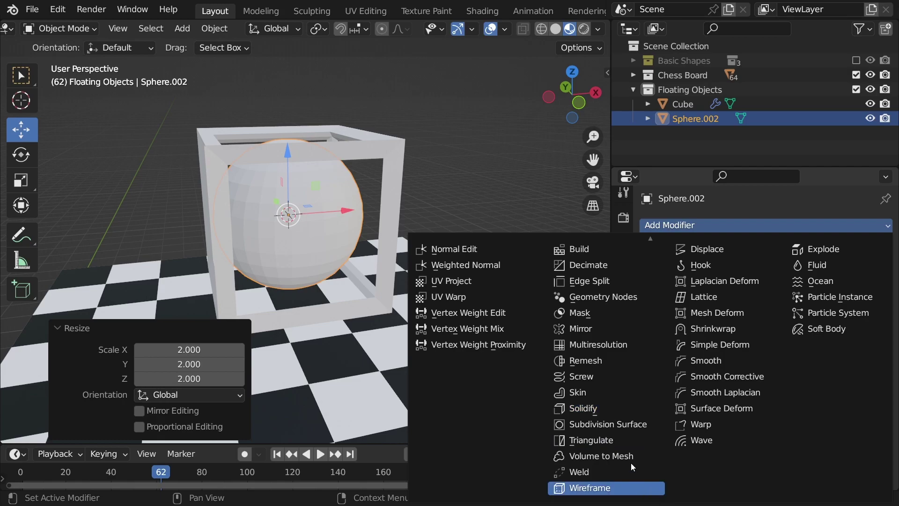
left_click(614, 485)
middle_click_drag(473, 262, 476, 239)
left_click_drag(803, 271, 824, 270, "shift")
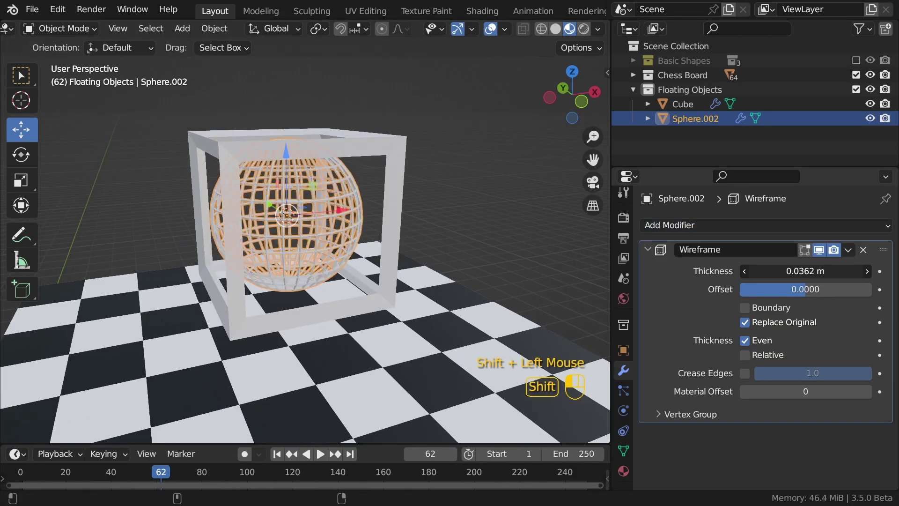
Give the cube frame a new material with a red base color.
left_click(483, 197)
middle_click_drag(483, 197, 505, 202)
left_click(393, 215)
left_click(623, 471)
left_click(700, 285)
scroll(749, 337, "down", 4)
left_click(774, 365)
left_click_drag(792, 249, 794, 265)
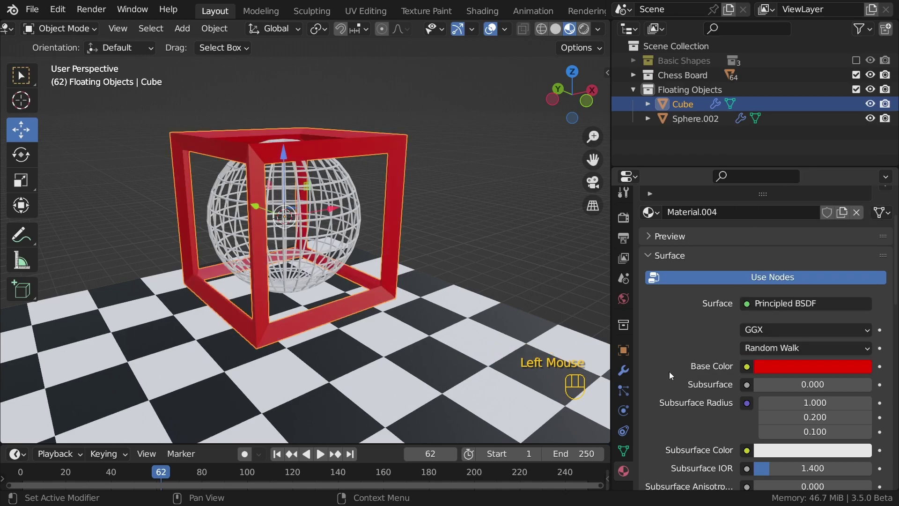
Set the red material's roughness to 0 and raise its metallic value to make it reflective.
scroll(749, 353, "down", 10)
left_click_drag(756, 297, 698, 297)
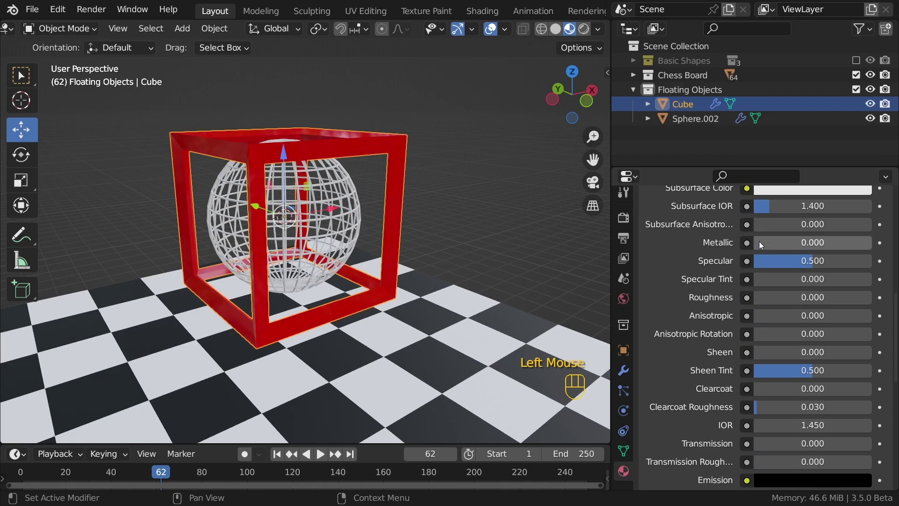
left_click_drag(762, 237, 857, 237)
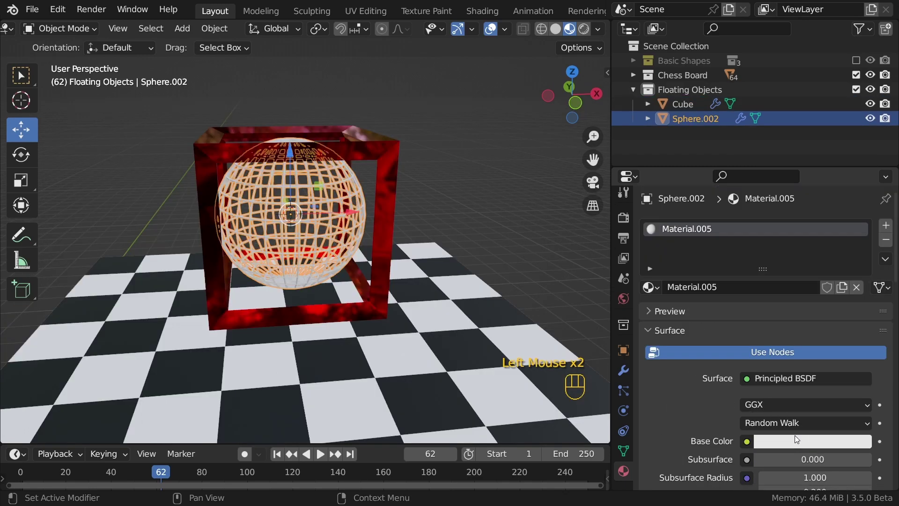
Give the sphere's new material a yellow base color and lower its roughness for a shiny metallic look.
left_click(794, 435)
scroll(795, 415, "down", 8)
scroll(824, 366, "down", 1)
scroll(825, 366, "down", 2)
left_click_drag(818, 299, 740, 298)
Lower the roughness of the chess board's Black material to make the dark tiles glossy, and select a neighbouring white tile.
left_click(459, 182)
scroll(309, 232, "down", 2)
middle_click_drag(288, 237, 347, 277)
scroll(346, 276, "down", 3)
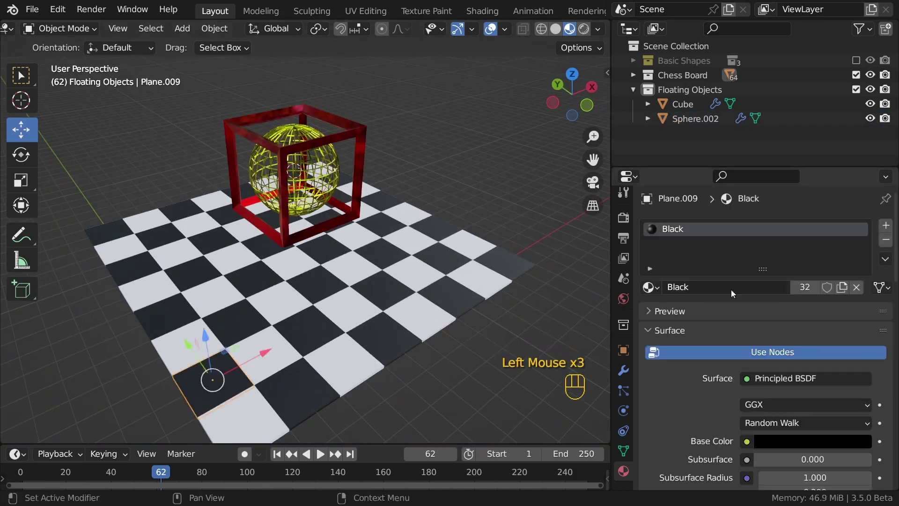
scroll(768, 355, "down", 7)
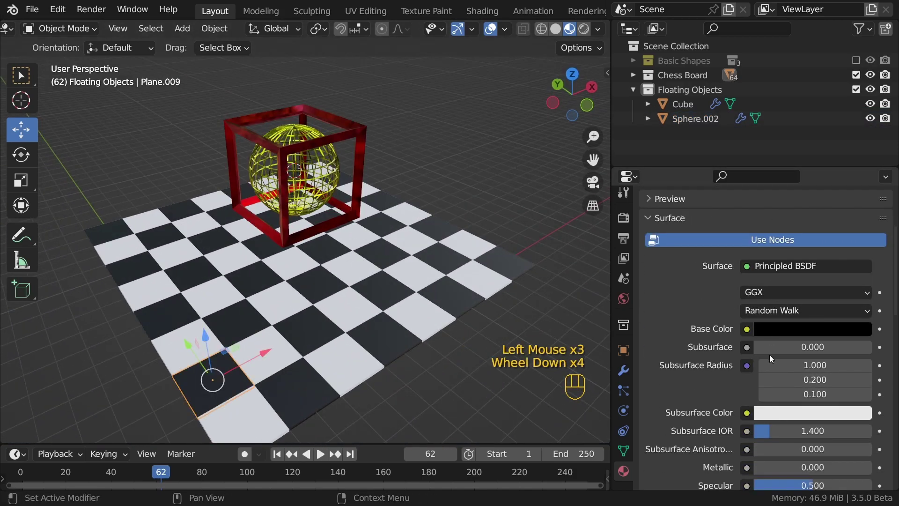
scroll(770, 357, "down", 2)
left_click_drag(796, 320, 697, 319)
left_click(265, 339)
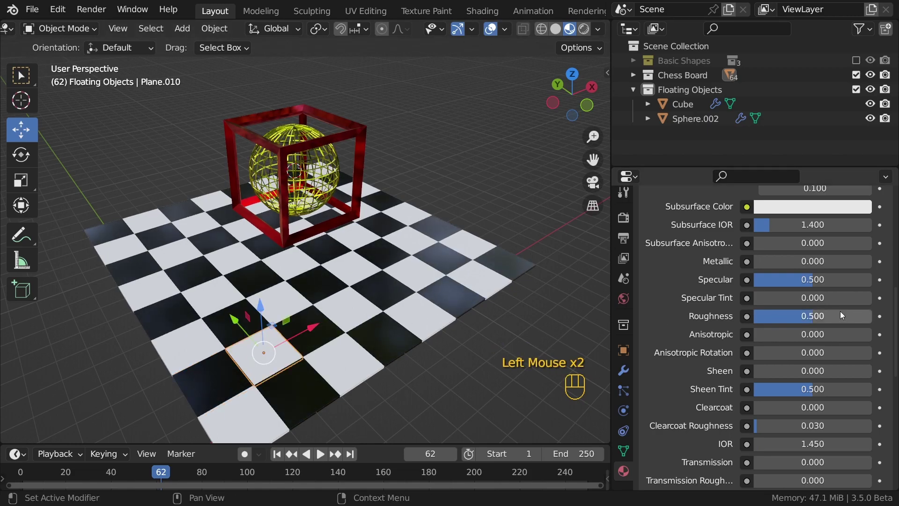
Add a 2 m cube inside the yellow wireframe sphere in the Floating Objects collection.
key("x")
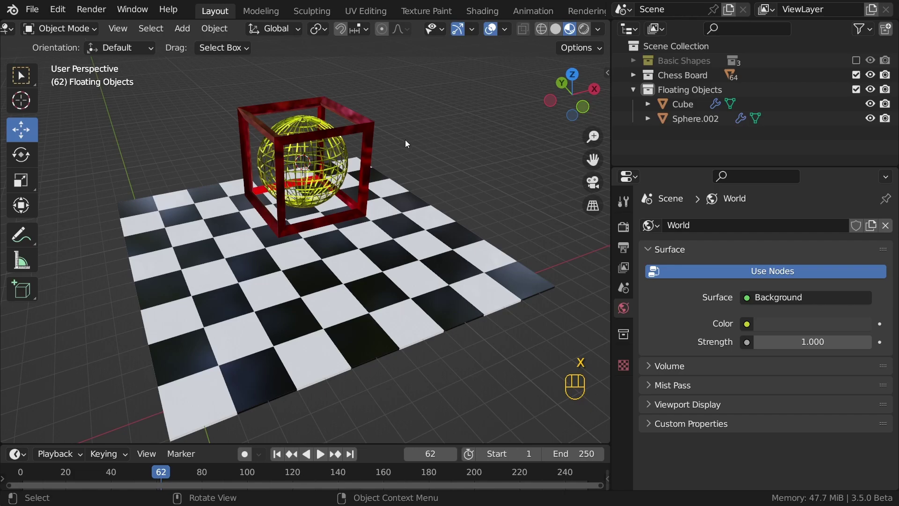
scroll(396, 139, "up", 1)
middle_click_drag(351, 128, 394, 139, "shift")
scroll(382, 185, "up", 3)
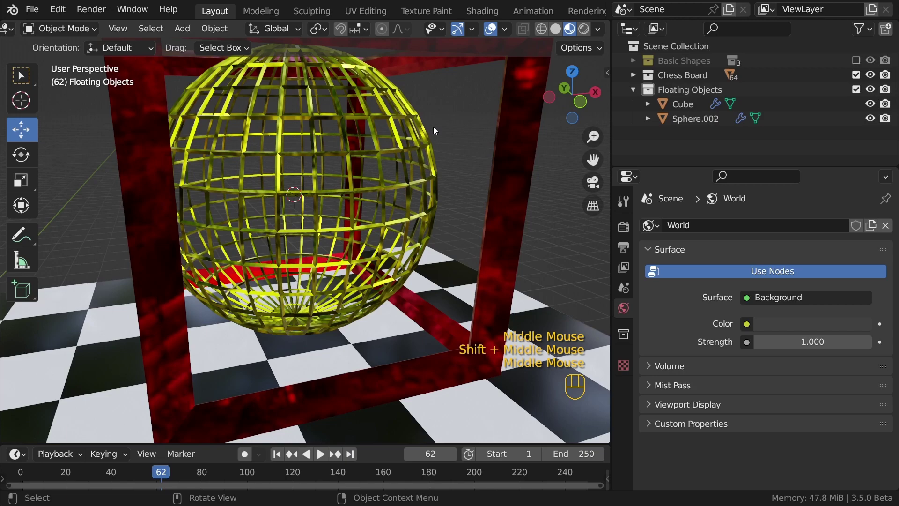
key("shift+a")
mouse_move(434, 127)
left_click(493, 141)
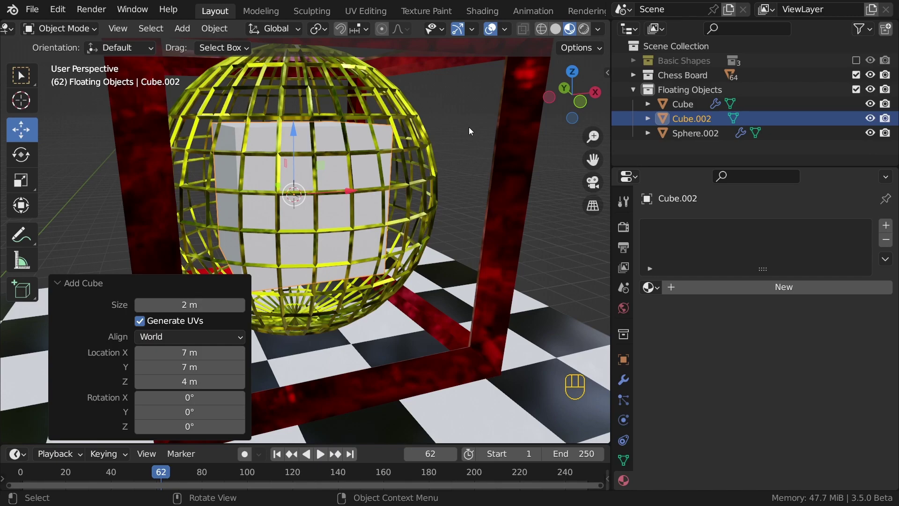
Isolate the new inner cube in local view.
middle_click_drag(468, 127, 496, 117)
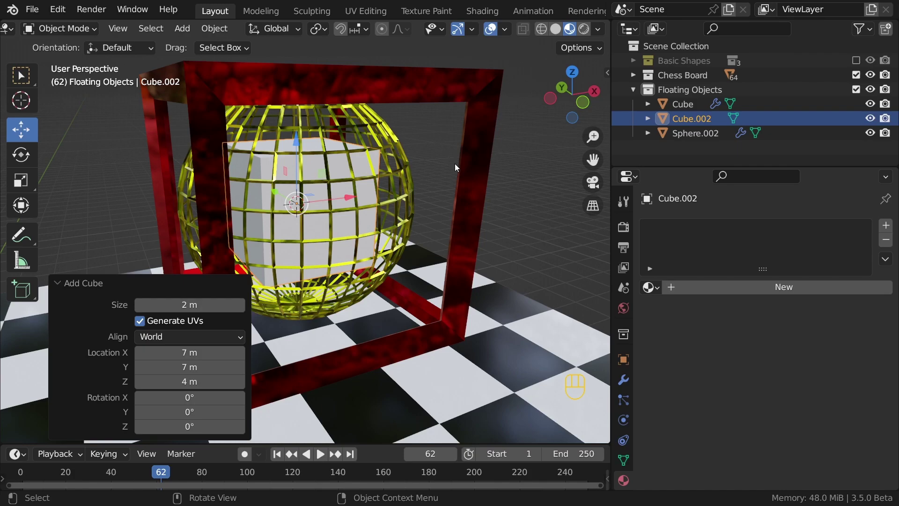
scroll(454, 166, "down", 2)
middle_click_drag(437, 159, 359, 152)
scroll(408, 171, "up", 2)
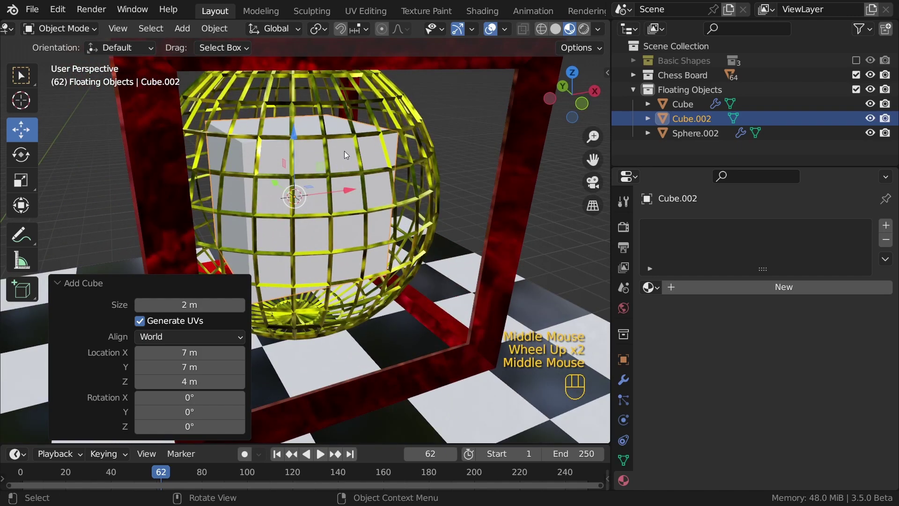
scroll(363, 140, "down", 4)
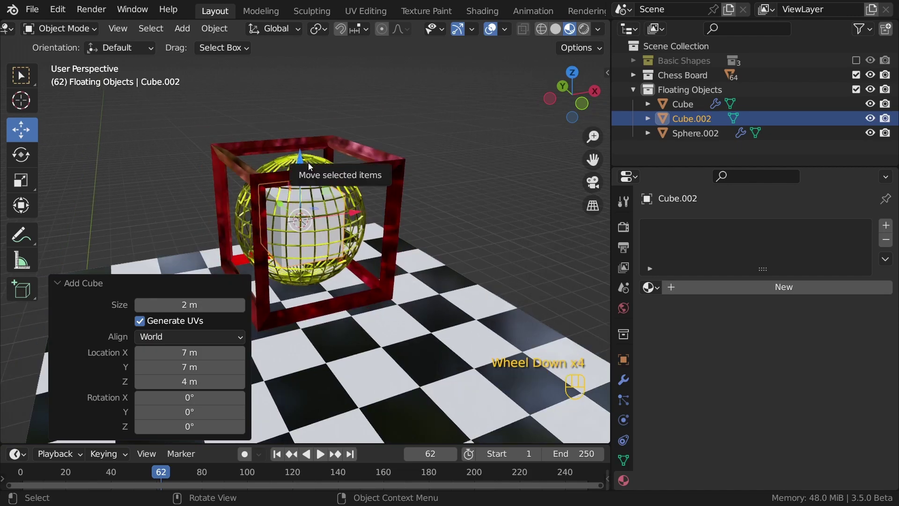
scroll(400, 139, "up", 3)
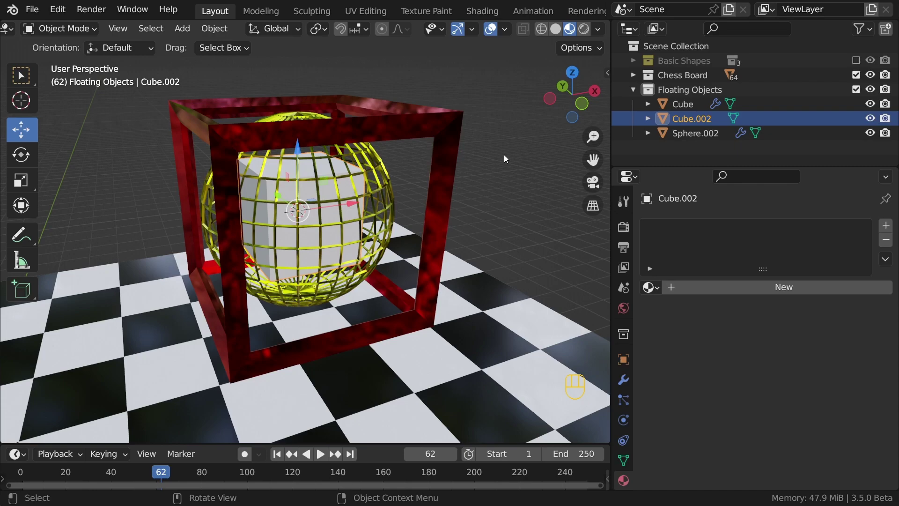
key("KP_Divide")
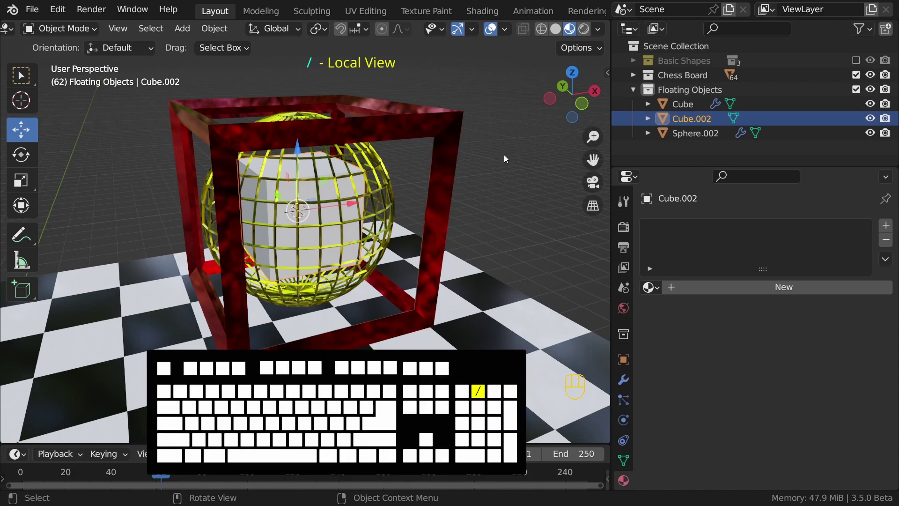
key("KP_Divide")
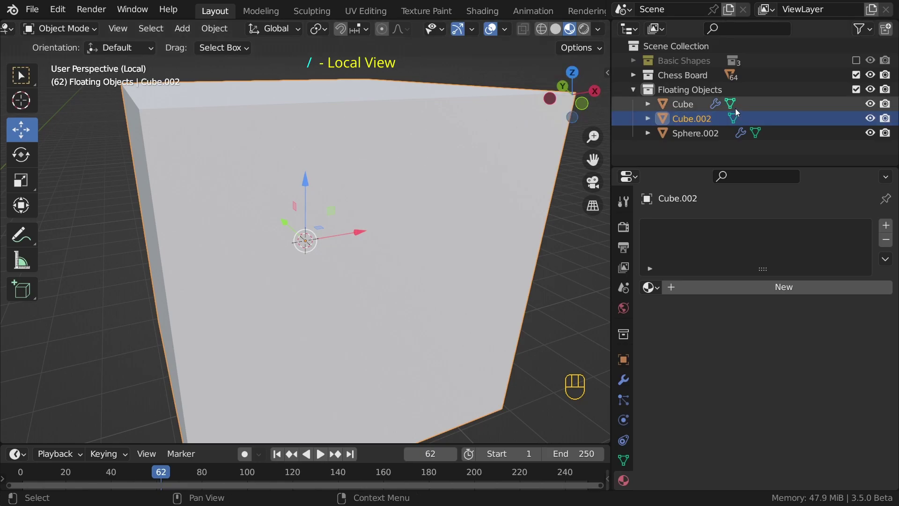
Add a Bevel modifier with 3 segments to the isolated cube and apply auto smooth shading.
scroll(304, 163, "down", 5)
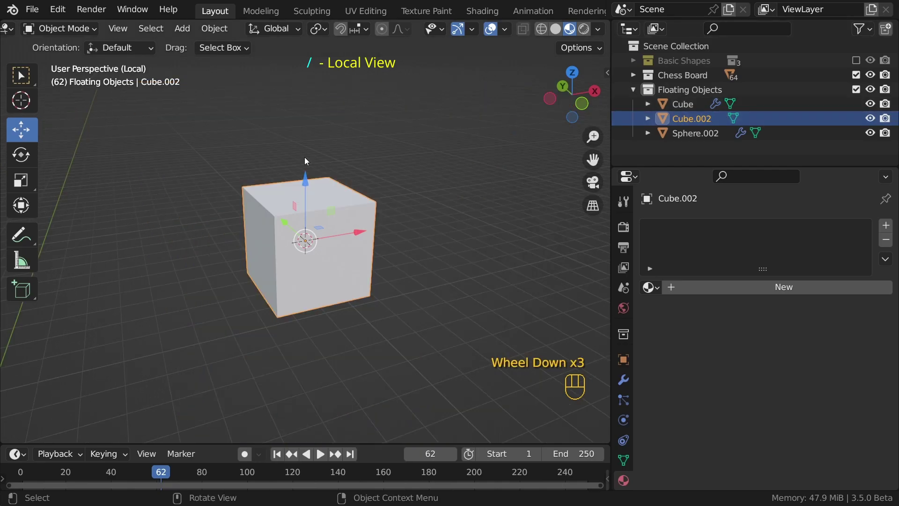
scroll(303, 163, "down", 4)
scroll(300, 192, "up", 4)
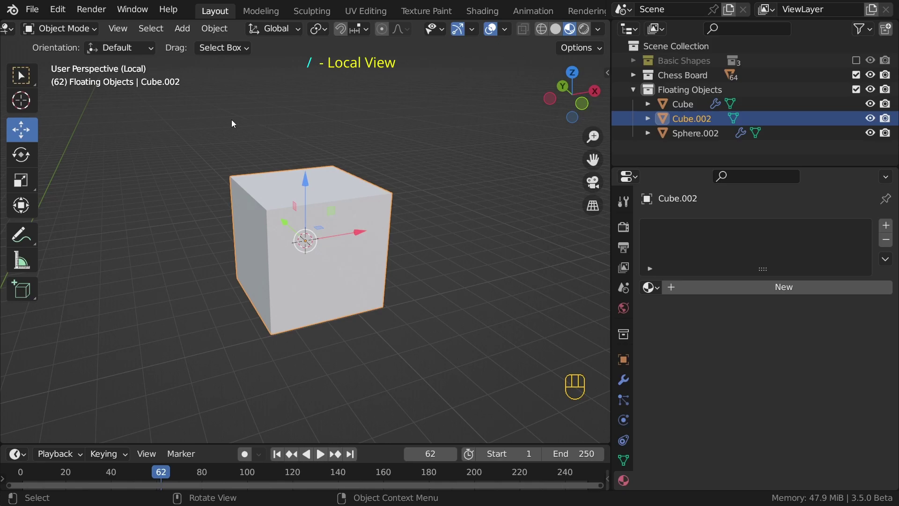
scroll(280, 197, "up", 2)
middle_click_drag(274, 194, 309, 199)
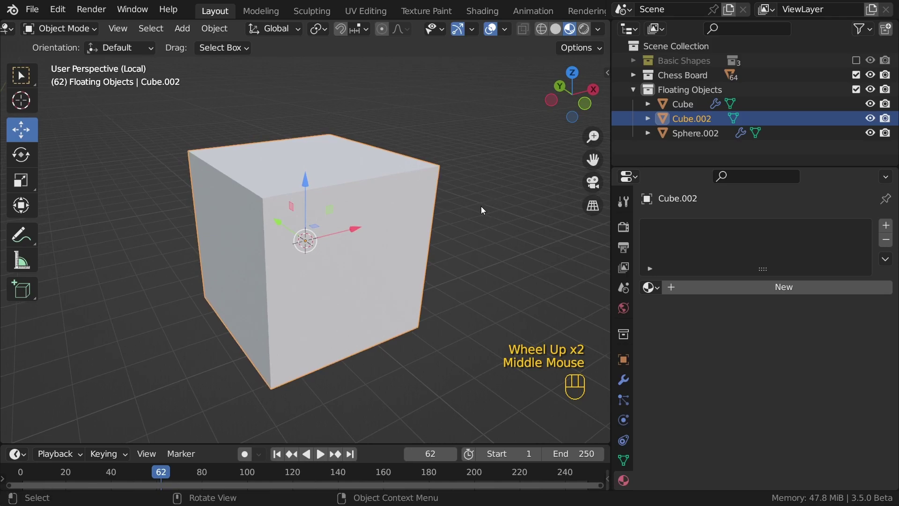
left_click(624, 379)
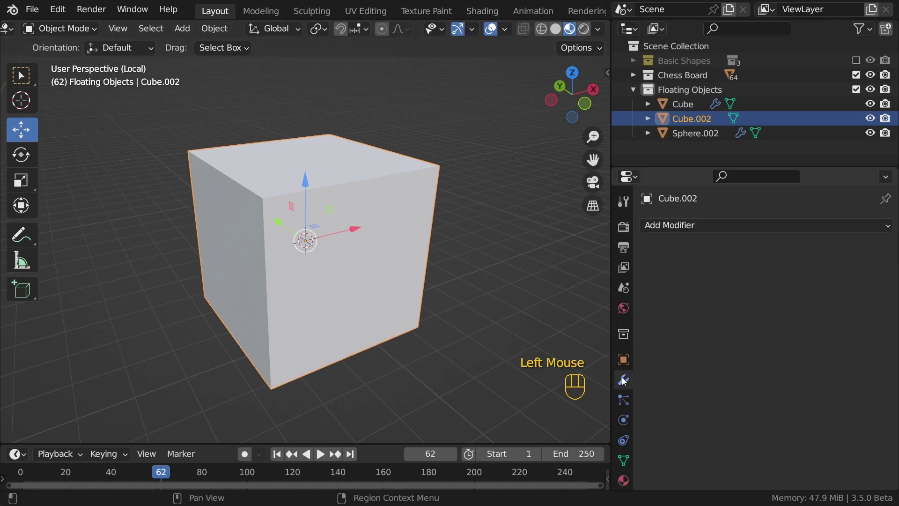
left_click(687, 228)
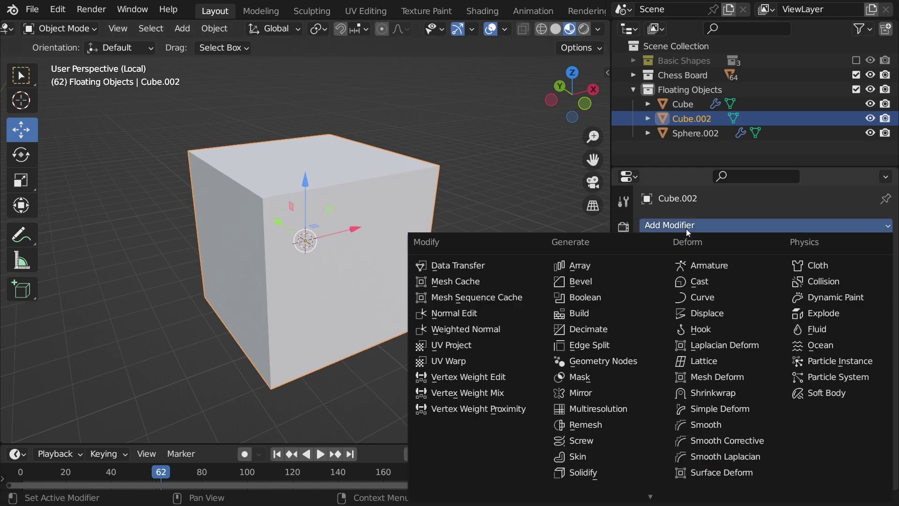
left_click(599, 281)
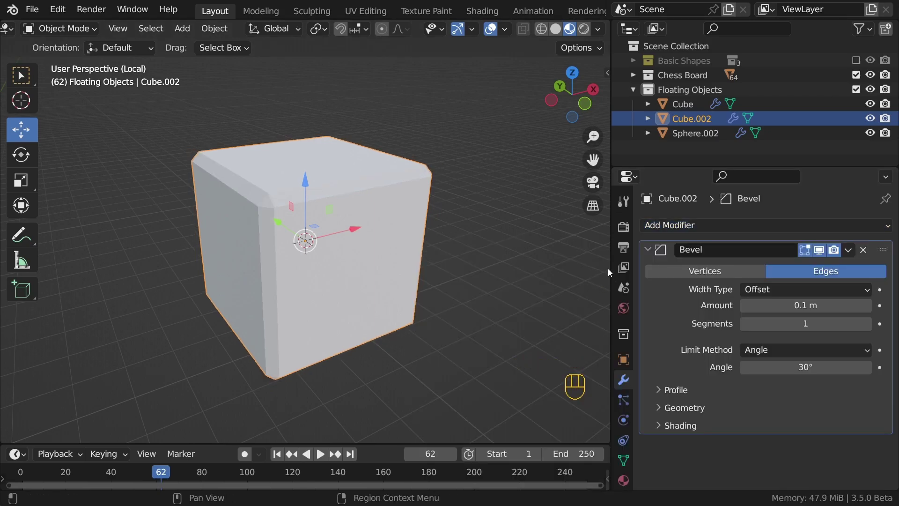
left_click(867, 323)
left_click(867, 323)
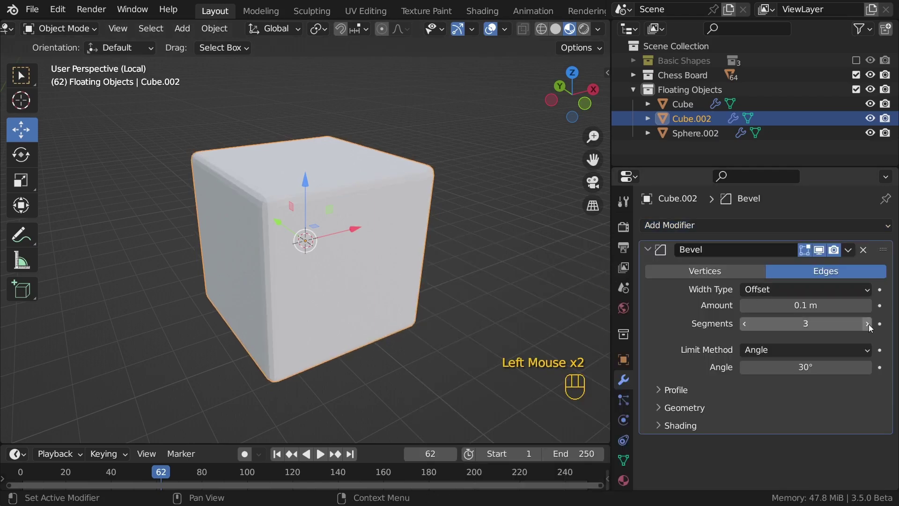
right_click(409, 159)
left_click(391, 142)
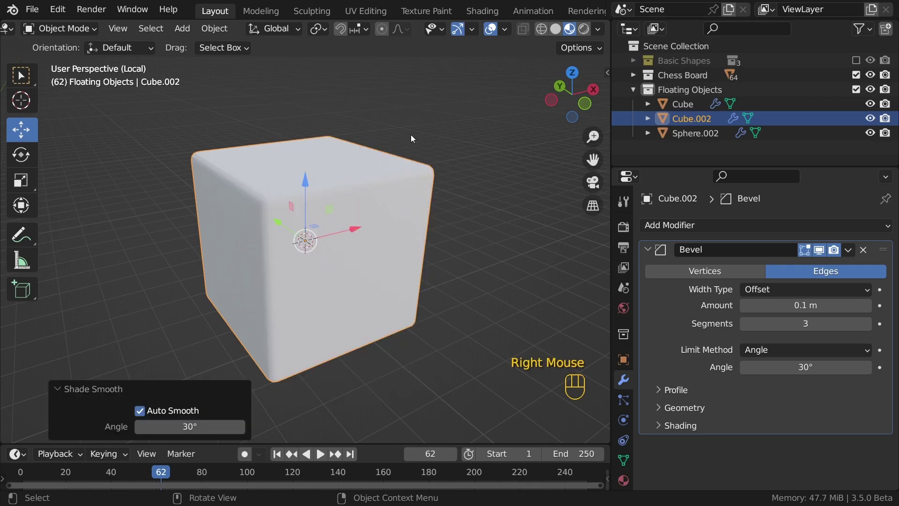
Create a new material for the beveled cube and name it "Emission".
scroll(628, 447, "down", 2)
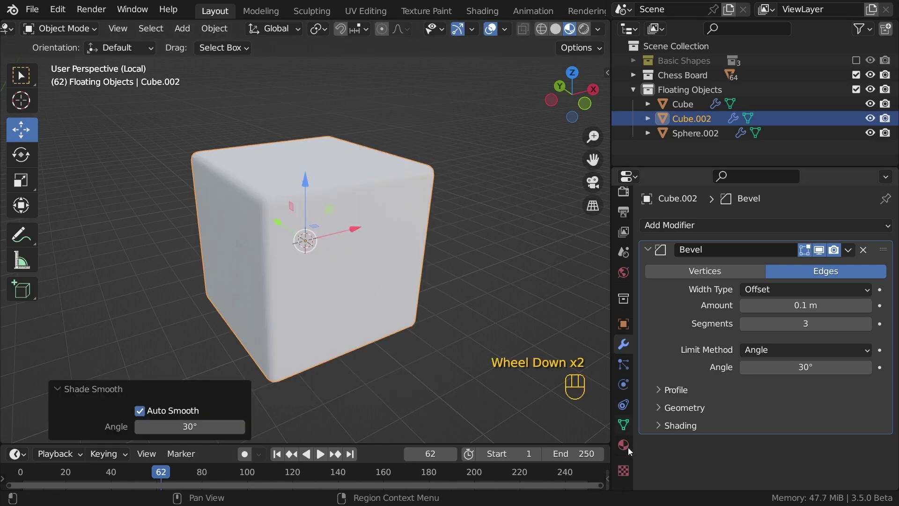
left_click(625, 446)
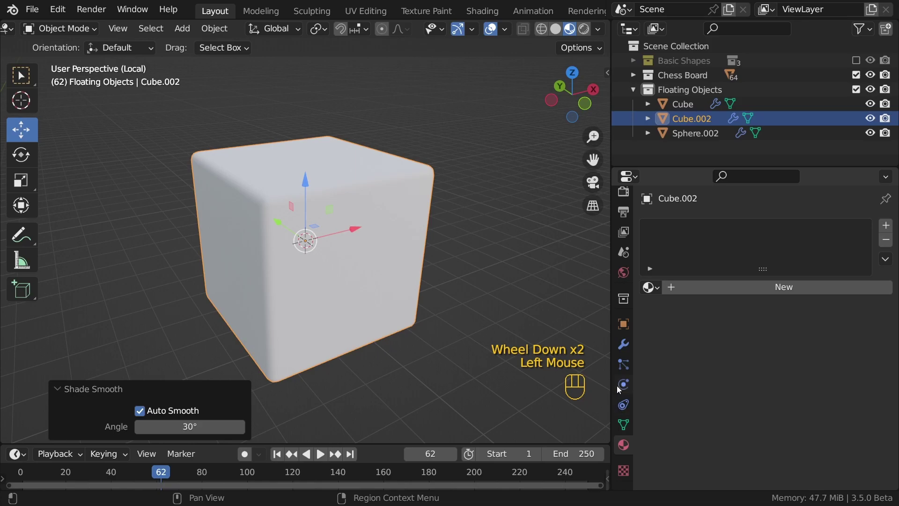
left_click(709, 287)
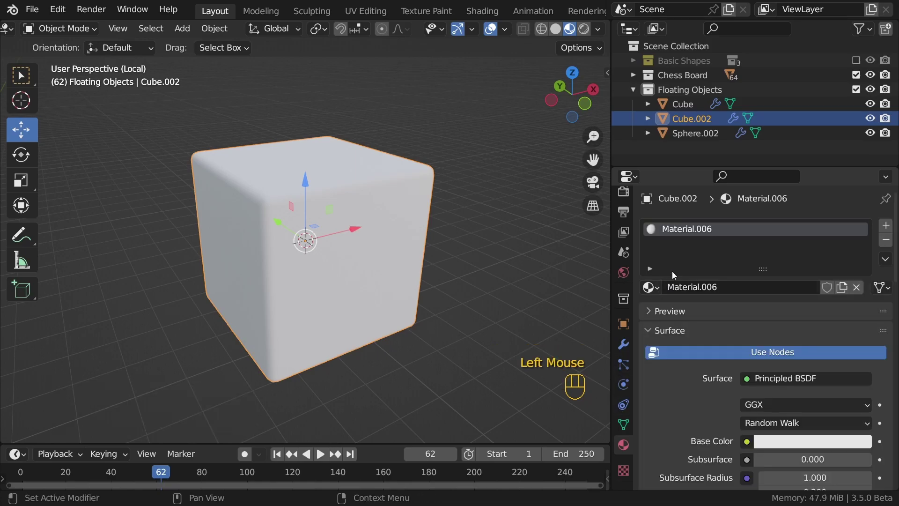
double_click(684, 230)
type("E")
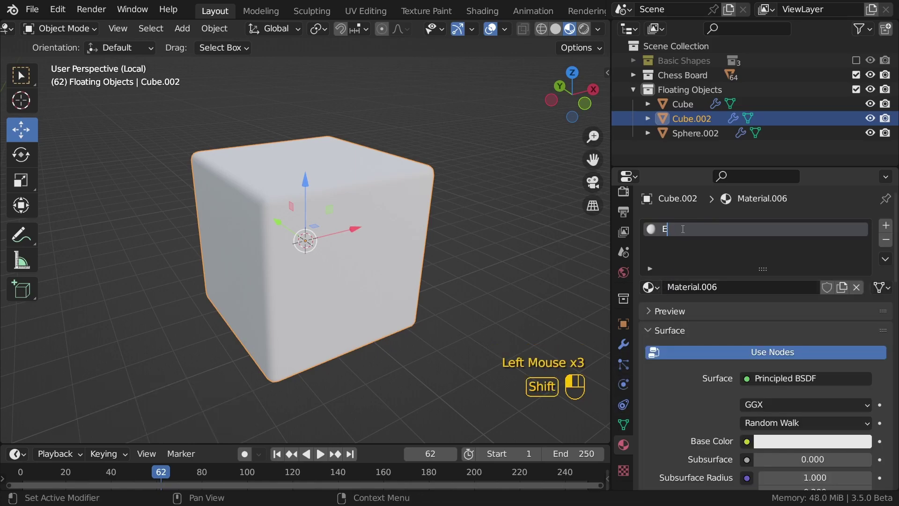
type("mission")
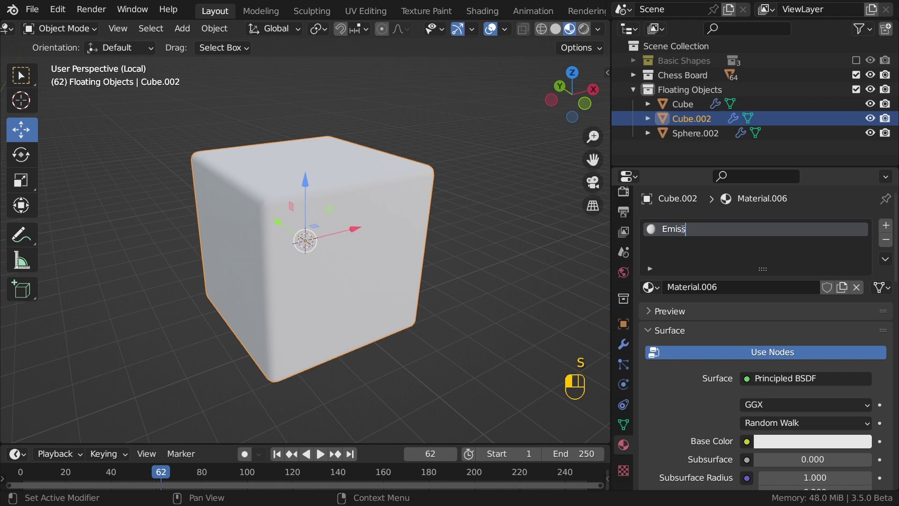
key("Return")
Set the Emission material's emission color to bright yellow.
scroll(748, 308, "down", 4)
scroll(747, 304, "down", 8)
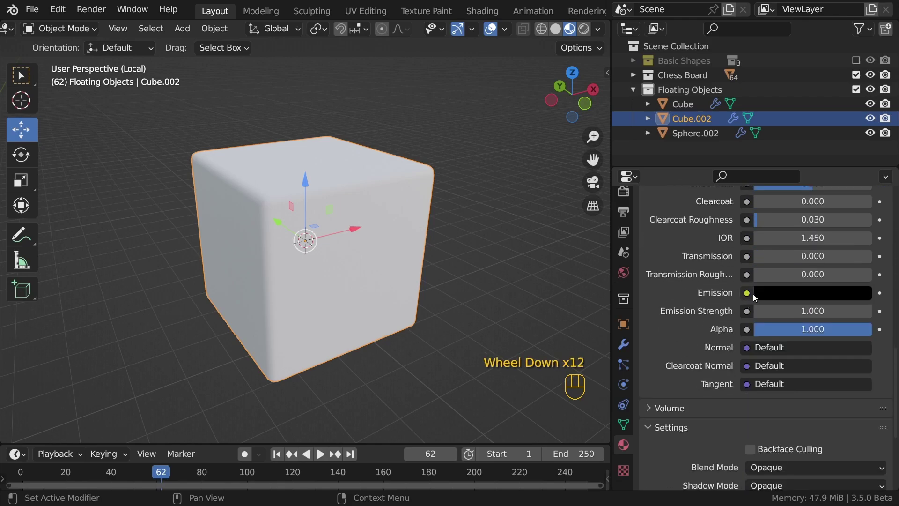
left_click(781, 293)
left_click(797, 131)
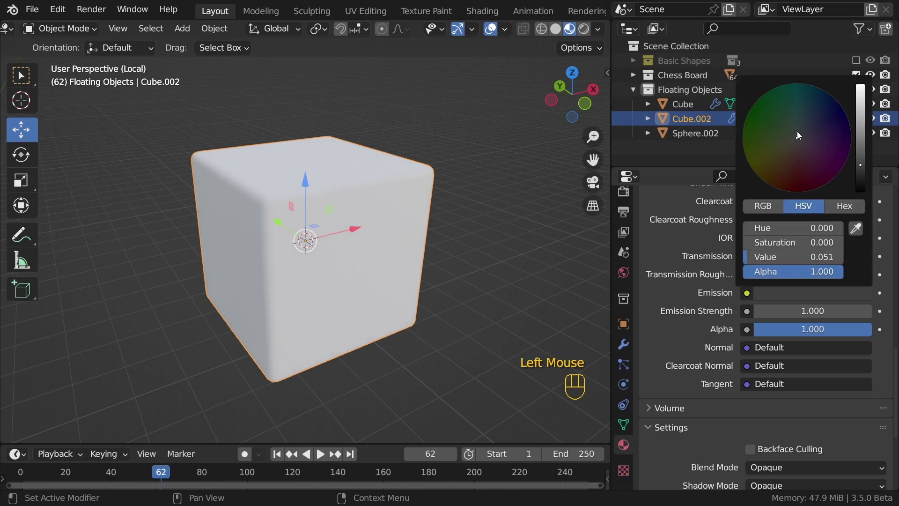
Change the Emission material's base color to yellow.
scroll(788, 271, "up", 3)
scroll(789, 268, "up", 9)
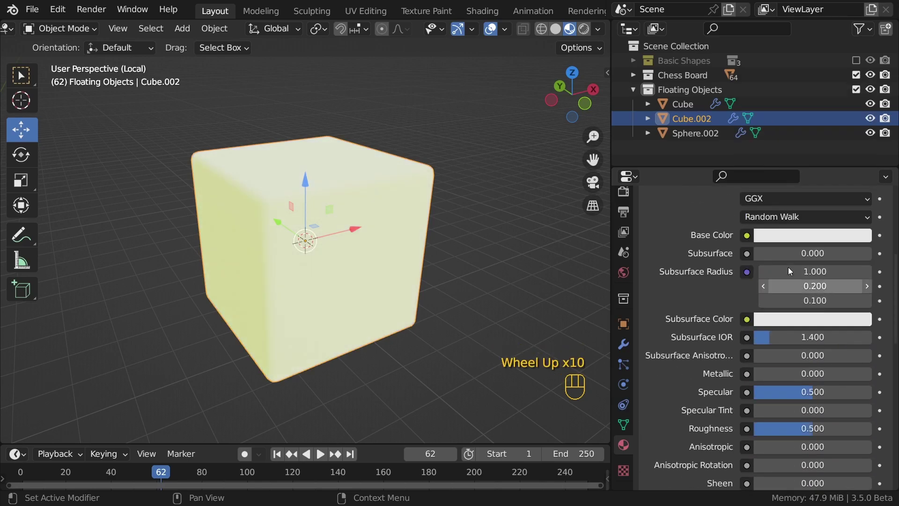
left_click(812, 329)
left_click_drag(778, 177, 766, 190)
Set the Emission material's emission strength to 2.
scroll(825, 294, "down", 13)
left_click(803, 348)
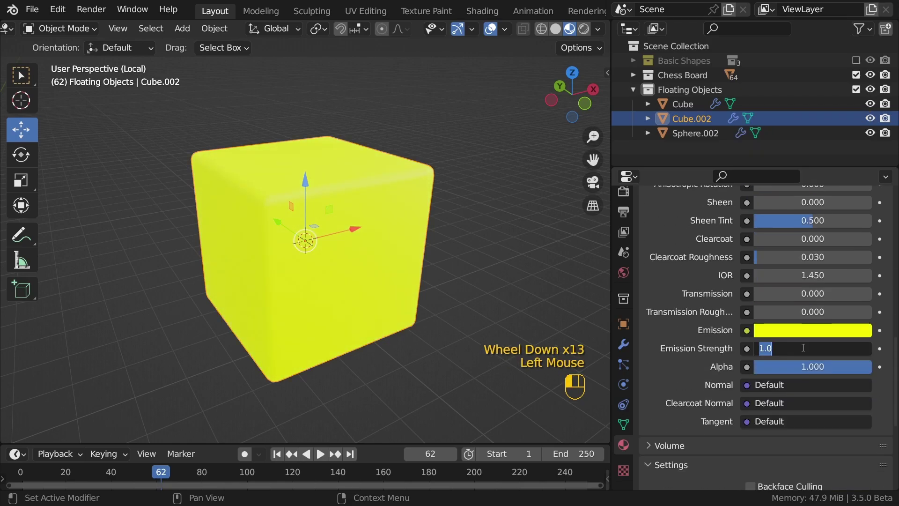
type("2")
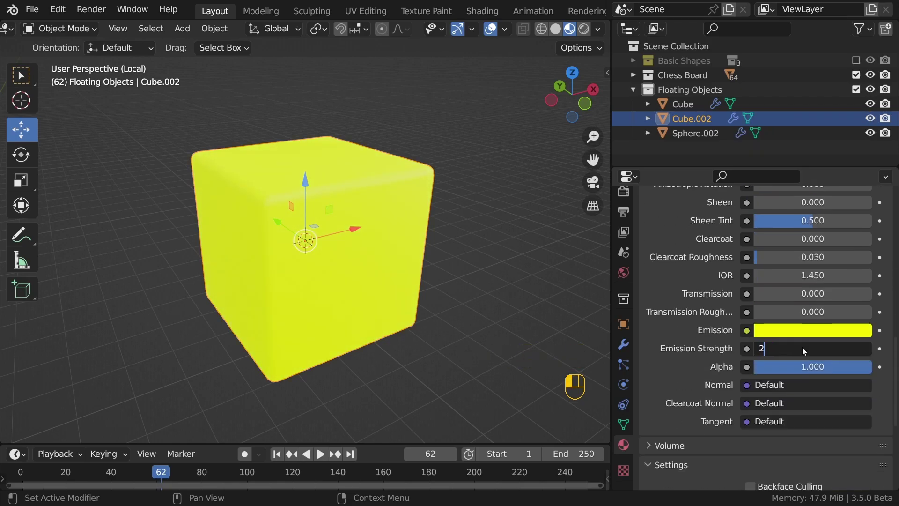
key("Return")
Keep Eevee as the render engine and enable Bloom so the emissive cube glows.
scroll(625, 373, "up", 4)
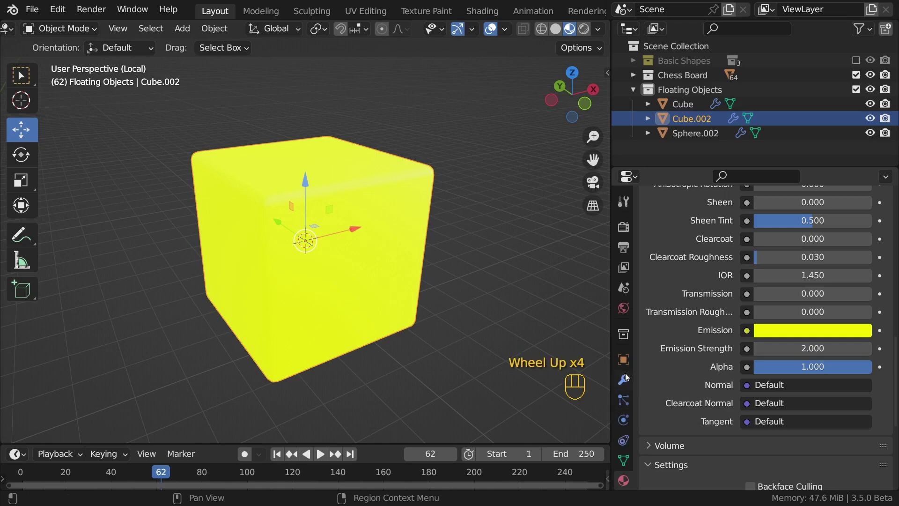
left_click(623, 226)
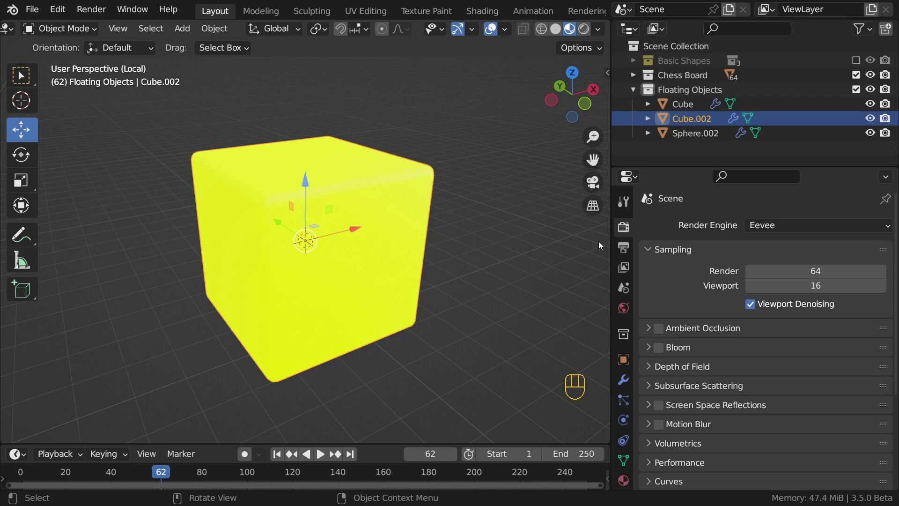
left_click(793, 225)
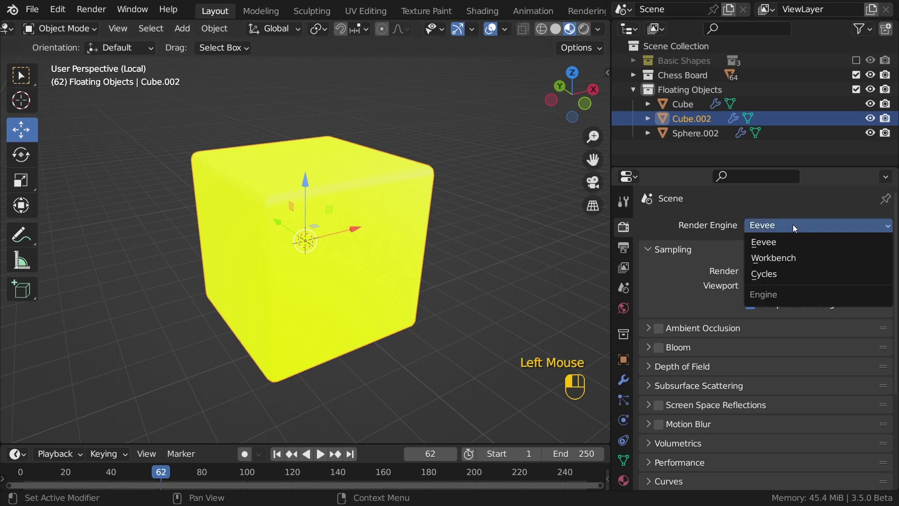
left_click(783, 242)
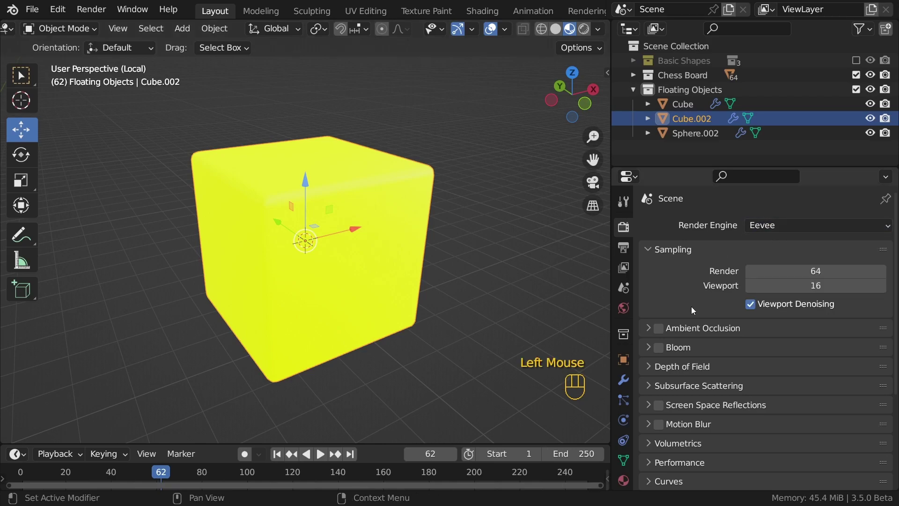
left_click(659, 348)
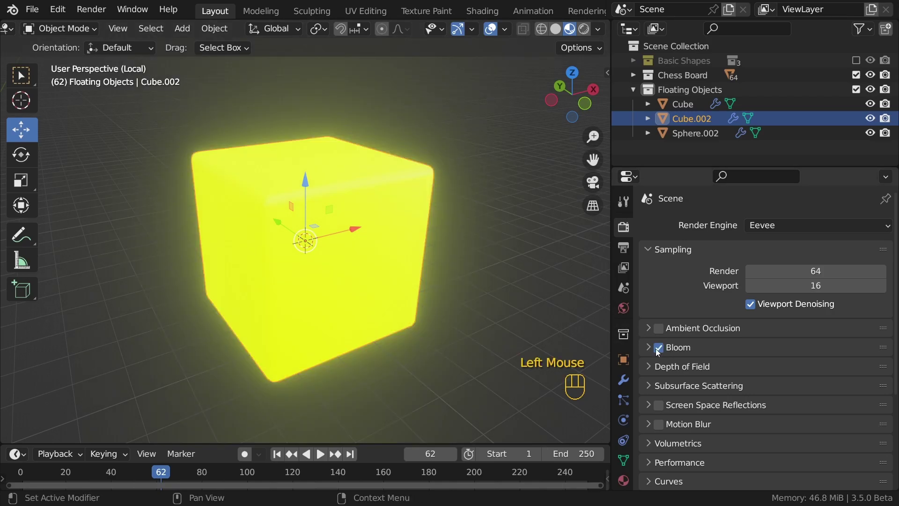
Exit the isolated view and scale the emissive cube down to about 0.281 inside the wireframe sphere.
scroll(362, 218, "down", 5)
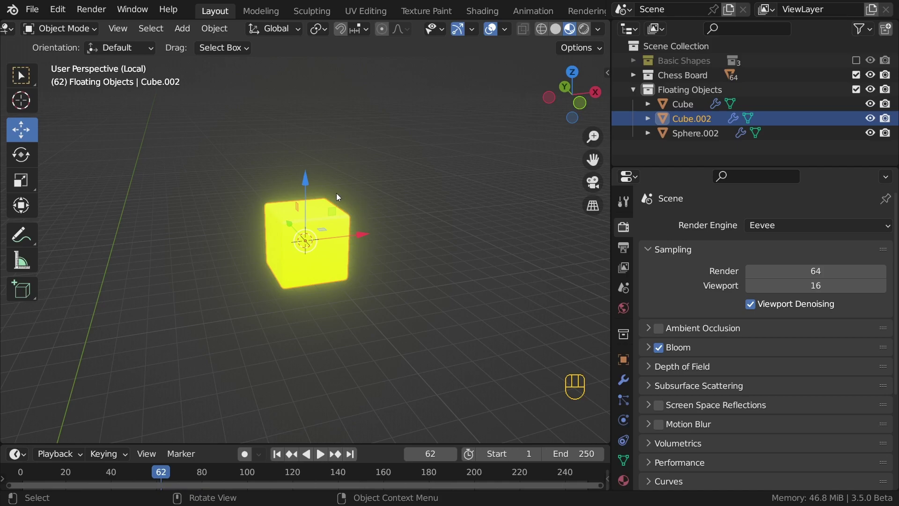
key("KP_Divide")
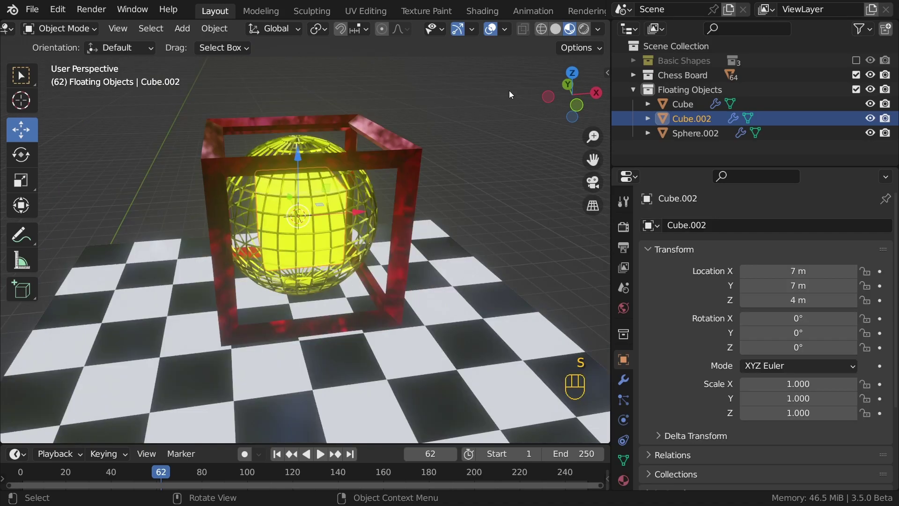
key("s")
key("s")
left_click(352, 177)
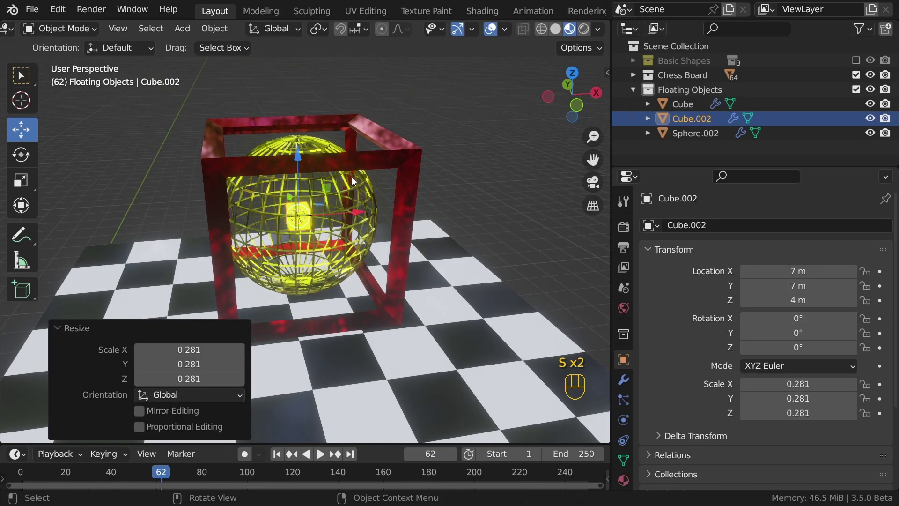
Select all objects in the Floating Objects collection and scale them together to half their size.
scroll(352, 177, "down", 4)
middle_click_drag(352, 177, 374, 233)
scroll(374, 233, "up", 2)
middle_click_drag(374, 233, 358, 236, "shift")
left_click(358, 237)
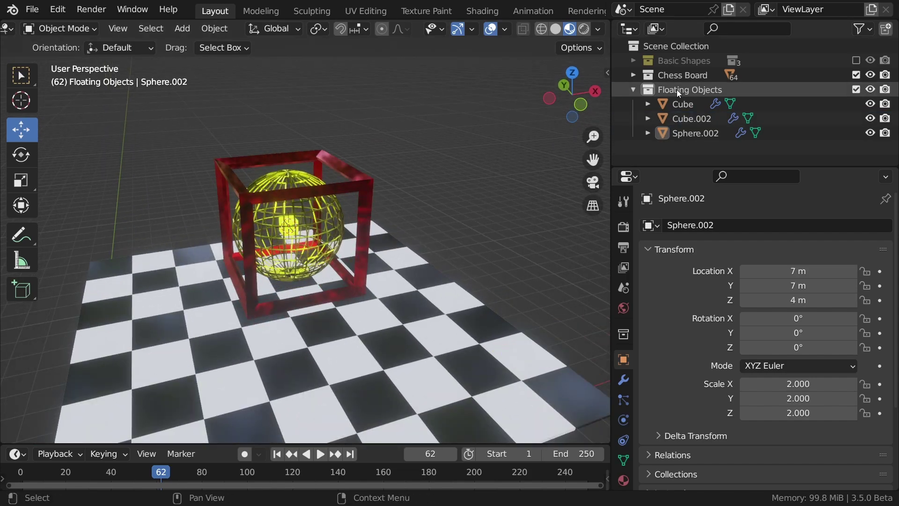
right_click(676, 89)
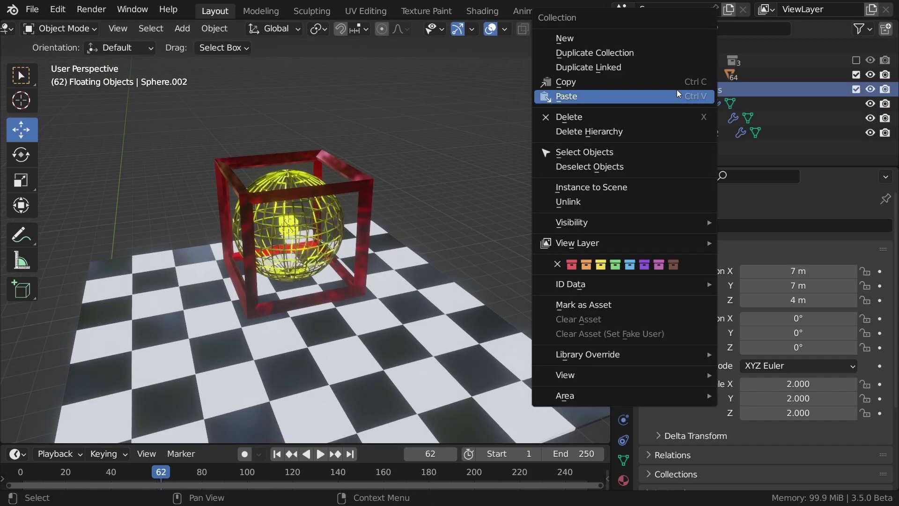
left_click(598, 151)
key("s")
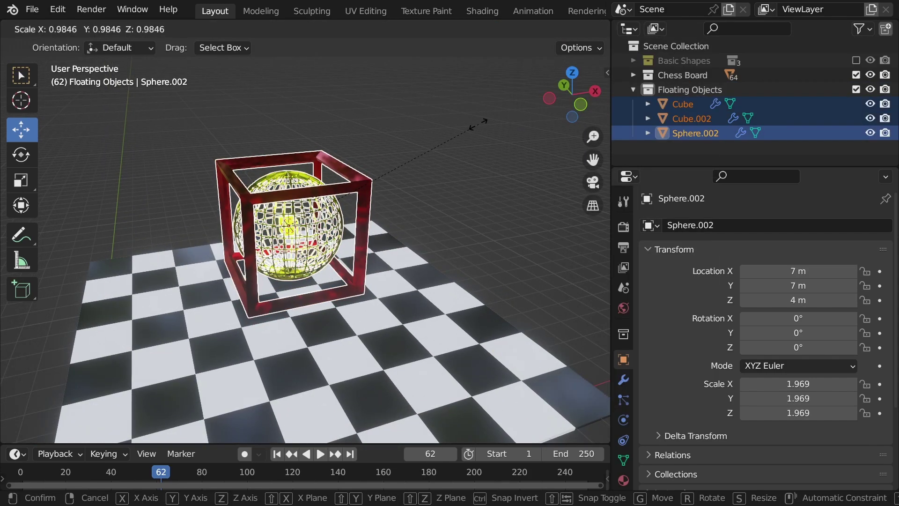
left_click(347, 186)
Lower the floating objects vertically with snapping to a Z location of 2 m, then deselect them.
middle_click_drag(347, 186, 403, 105, "shift")
left_click_drag(341, 99, 340, 158, "ctrl")
left_click(444, 189)
scroll(444, 190, "up", 3)
middle_click_drag(443, 190, 409, 218)
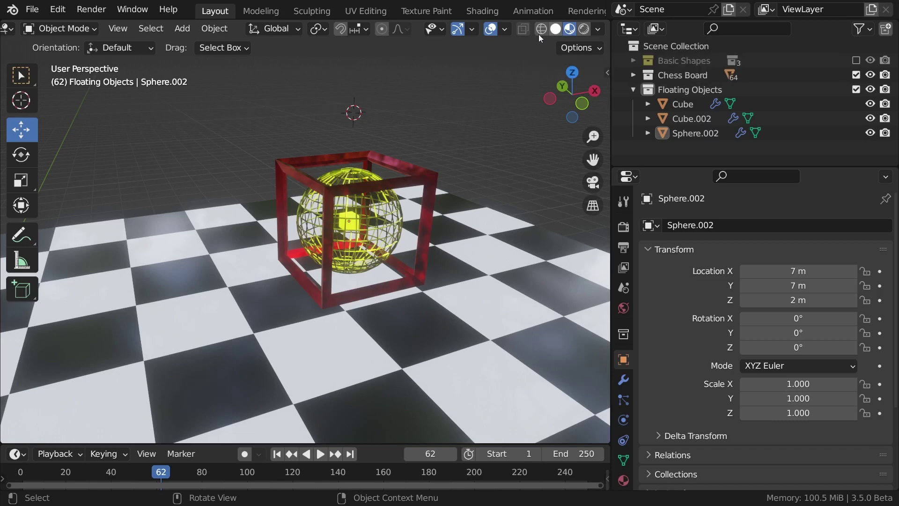
Switch the viewport to rendered shading and create a new collection named Lights.
left_click(584, 29)
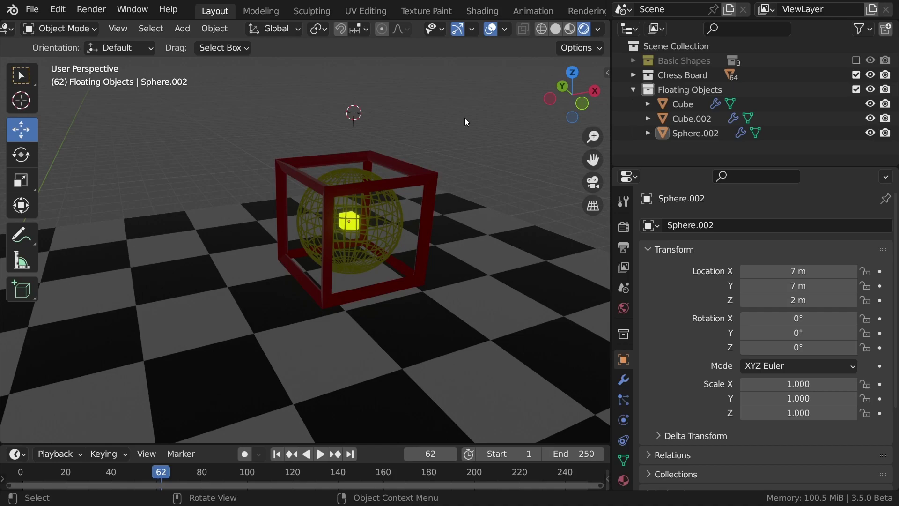
left_click(633, 89)
key("c")
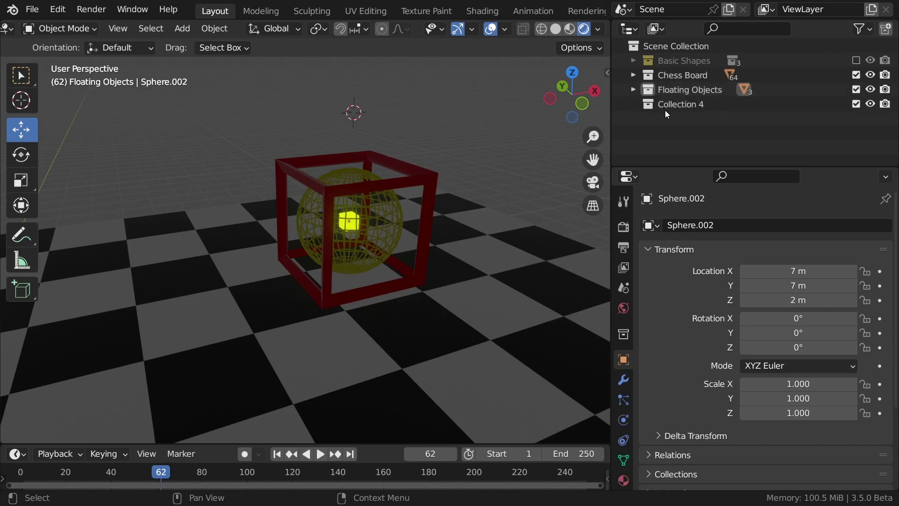
double_click(662, 103)
type("Lights")
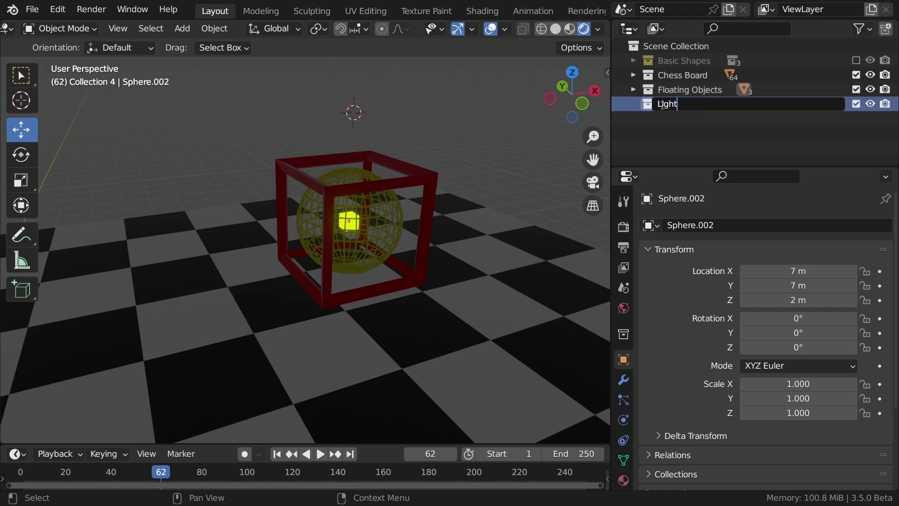
key("Return")
Add a point light to the Lights collection.
key("shift+a")
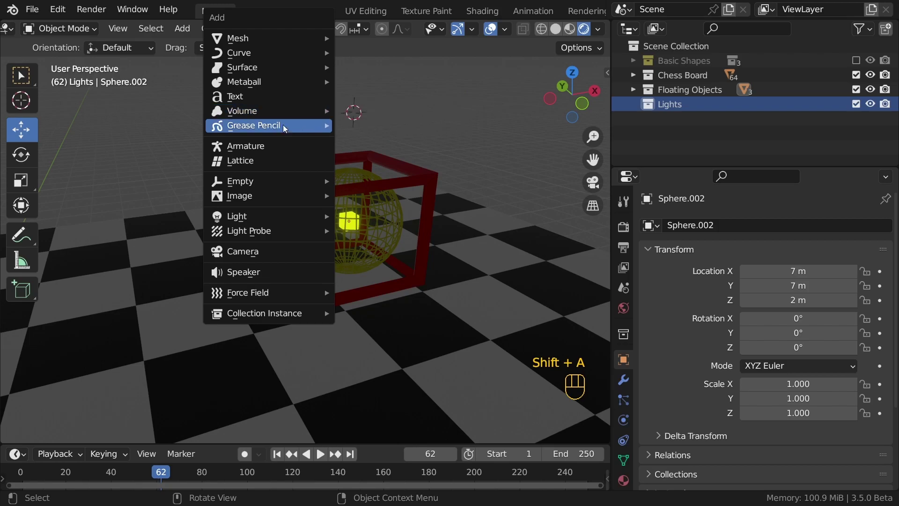
mouse_move(311, 217)
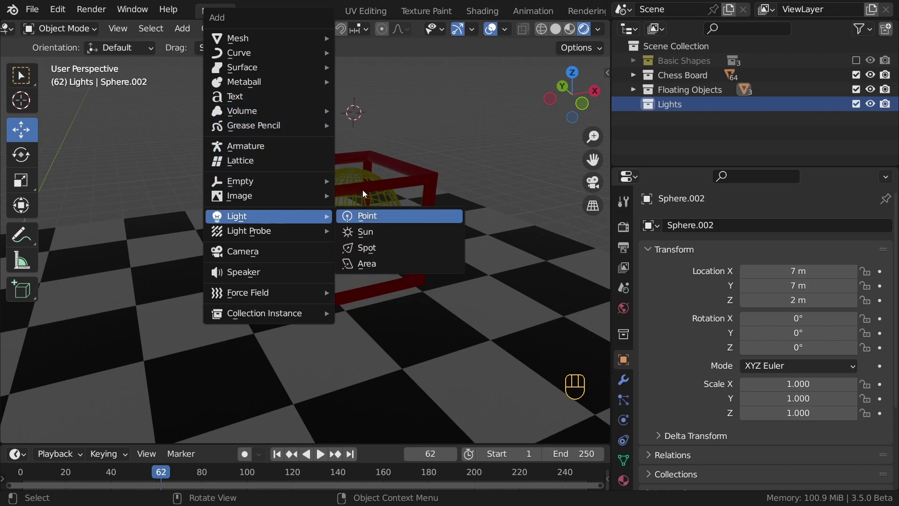
key("Return")
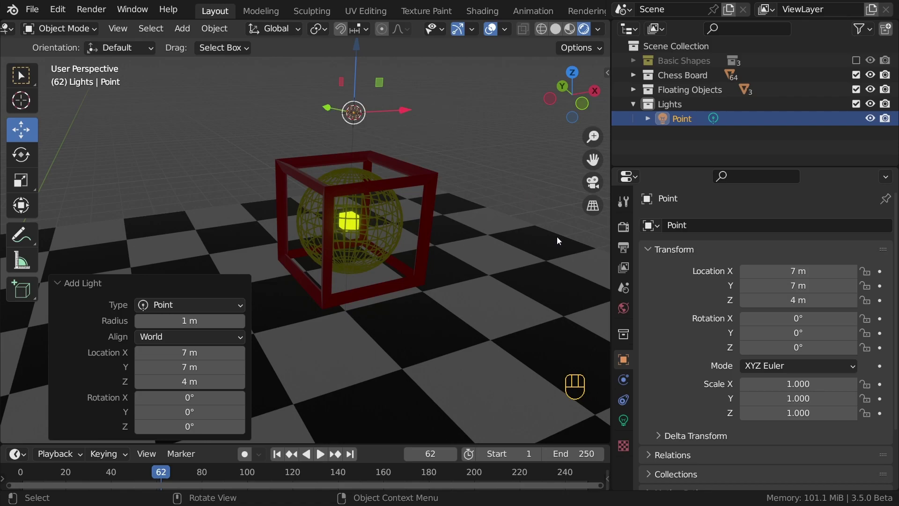
Raise the point light's power to about 642 W and shift the light slightly along the Y axis.
left_click(625, 422)
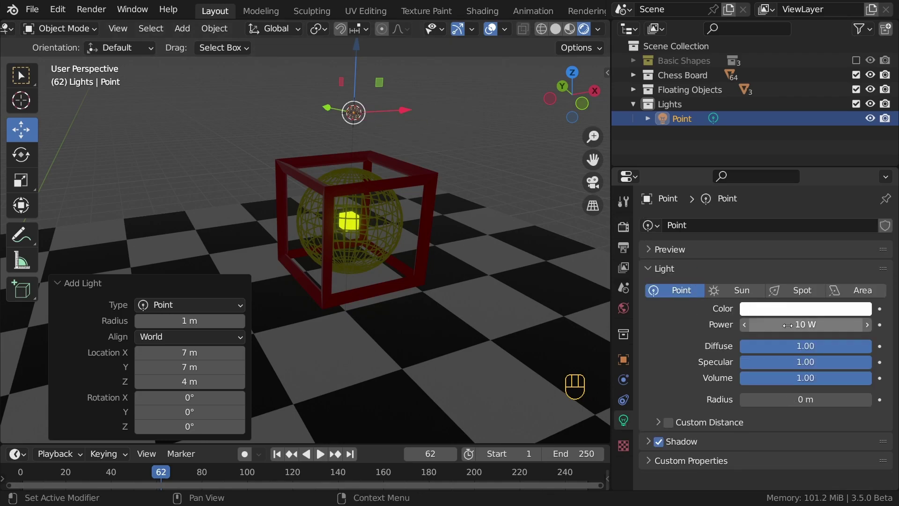
left_click_drag(787, 324, 880, 325)
middle_click_drag(402, 192, 437, 219)
scroll(436, 219, "down", 2)
scroll(437, 219, "down", 1)
left_click_drag(805, 325, 871, 324)
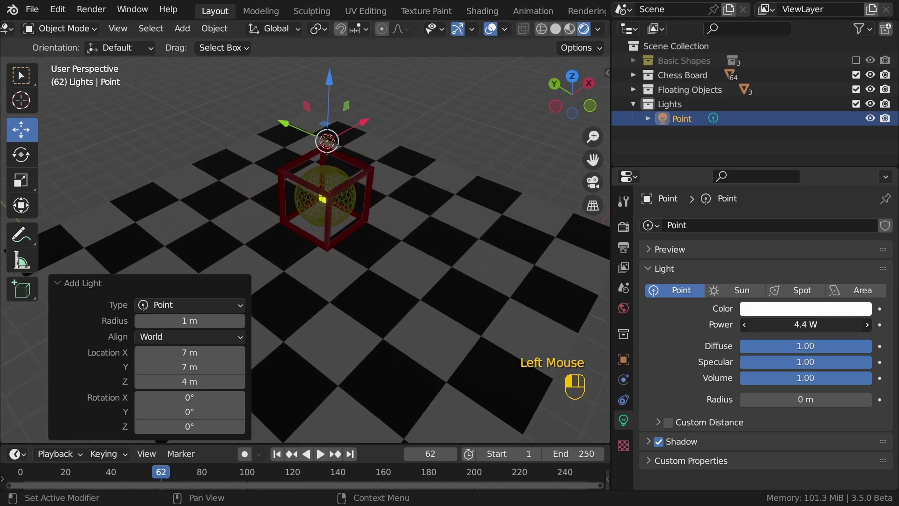
left_click_drag(283, 126, 411, 192)
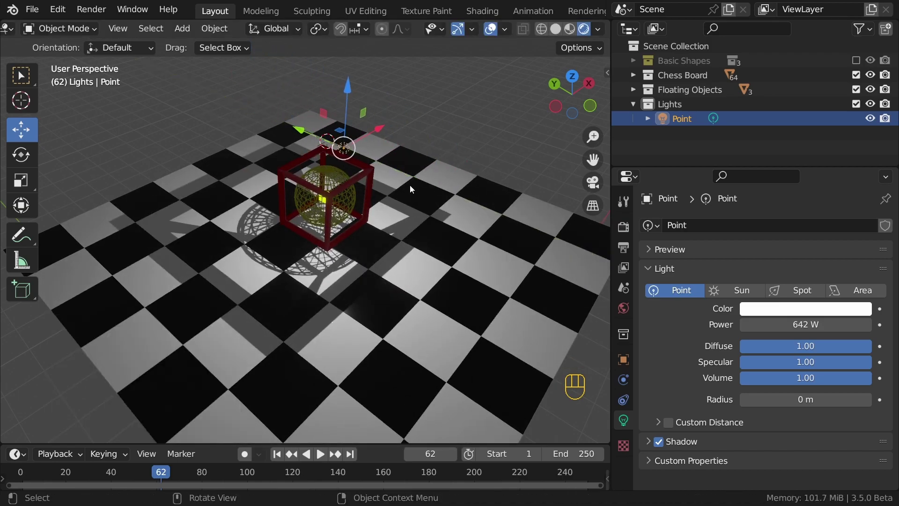
Change the point light's color to bright green.
left_click(762, 311)
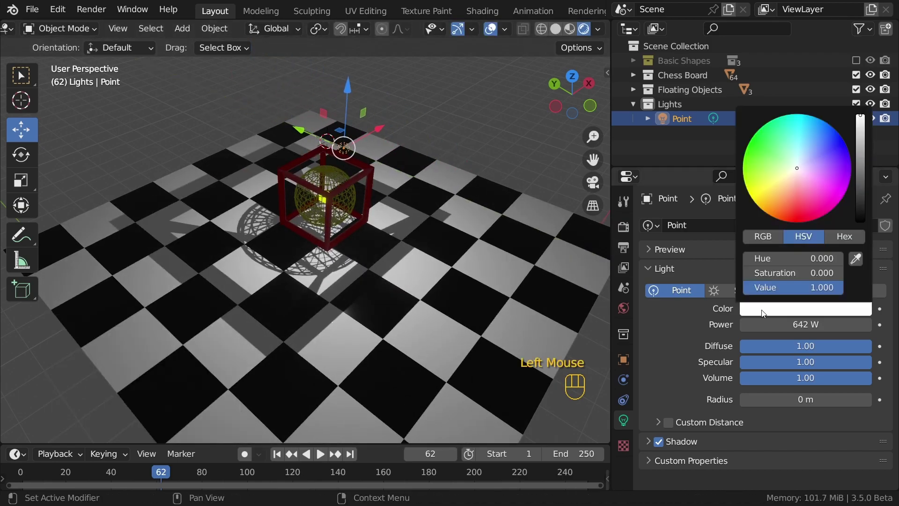
left_click_drag(761, 193, 746, 151)
middle_click_drag(323, 196, 349, 208)
scroll(335, 190, "up", 3)
scroll(335, 190, "up", 2)
scroll(335, 190, "down", 1)
middle_click_drag(349, 208, 364, 230)
Add a second point light, move it about -3.9 m along Y and lower it slightly.
key("shift+a")
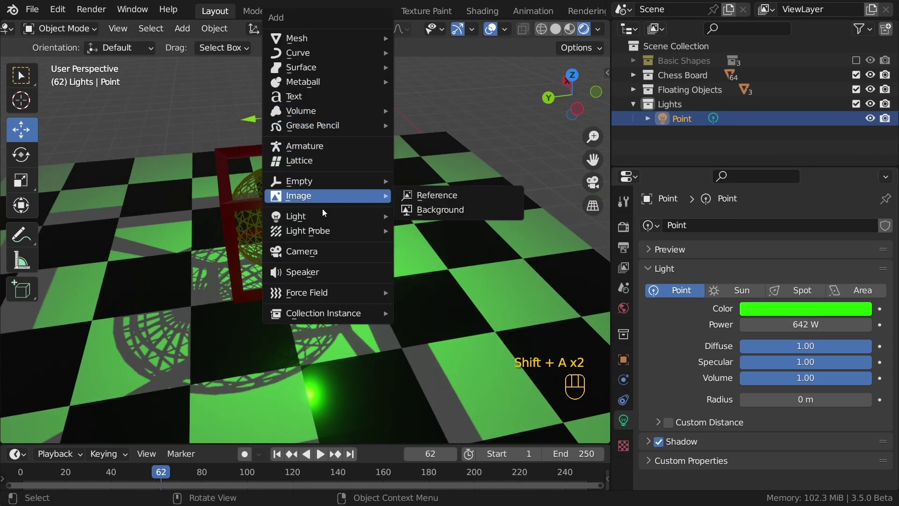
mouse_move(348, 218)
left_click(418, 220)
left_click_drag(220, 120, 428, 105)
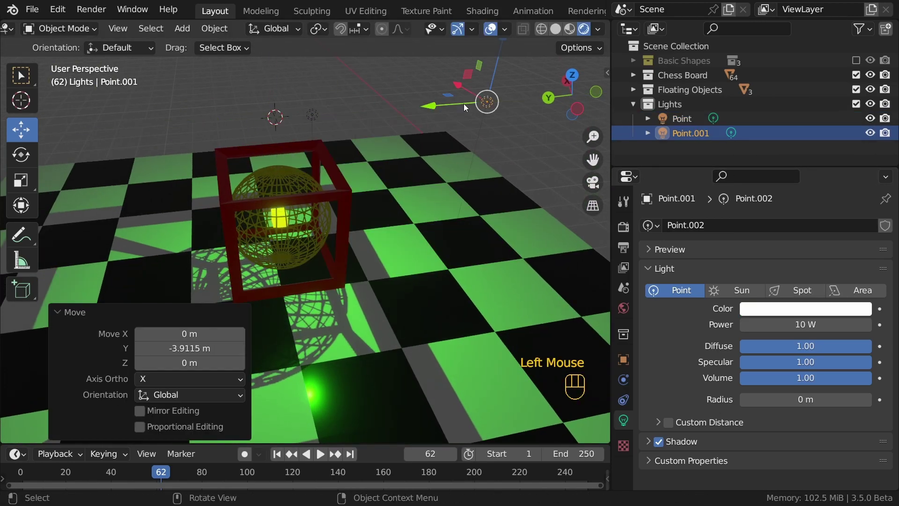
left_click_drag(498, 61, 489, 110)
Increase the second point light's power and change its color to red.
left_click_drag(803, 324, 838, 324)
left_click(805, 309)
left_click_drag(794, 185, 795, 208)
Duplicate the second point light to another position around the chess board and adjust the copy's color.
scroll(454, 252, "down", 3)
key("shift+d")
left_click(417, 154)
left_click(805, 309)
left_click(730, 104)
Duplicate the light again, offsetting the copy about 10.9 m in X, 1.6 m in Y and 2.8 m in Z.
middle_click_drag(318, 228, 485, 218)
scroll(515, 202, "down", 3)
key("shift+d")
left_click(225, 131)
scroll(379, 207, "up", 3)
middle_click_drag(380, 207, 412, 237, "shift")
Set the newest light's power to about 370.9 W and its color to green.
left_click_drag(791, 324, 805, 325)
left_click(786, 309)
left_click_drag(748, 146, 846, 183)
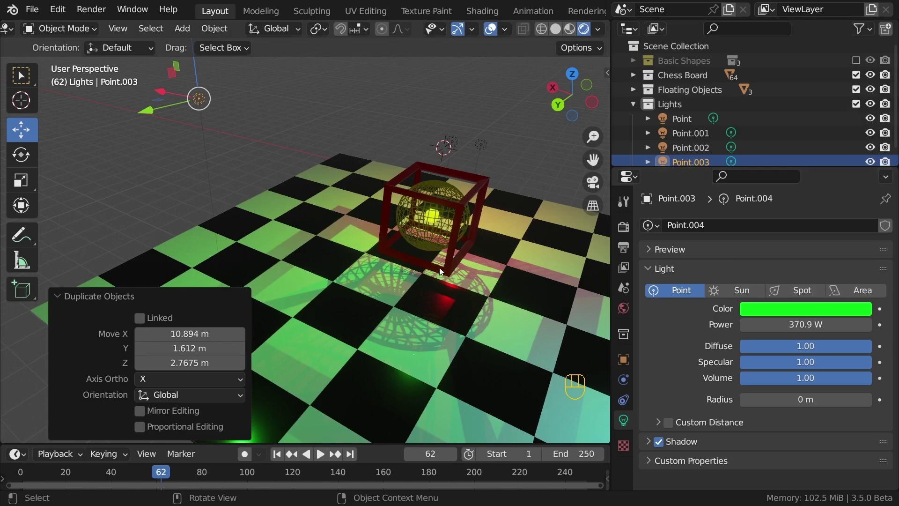
Examine how the colored lights and their shadows fall on the floating objects and the chess board.
middle_click_drag(503, 263, 383, 268, "shift")
scroll(384, 267, "up", 3)
middle_click_drag(383, 268, 379, 222, "shift")
middle_click_drag(379, 222, 282, 248, "shift")
left_click(358, 96)
scroll(349, 243, "down", 1)
scroll(350, 242, "down", 4)
scroll(292, 257, "up", 3)
scroll(265, 239, "up", 2)
middle_click_drag(282, 249, 300, 258)
Reduce the wireframe cube material's Metallic to about 0.834 and raise its Roughness slightly.
left_click(327, 245)
left_click(327, 243)
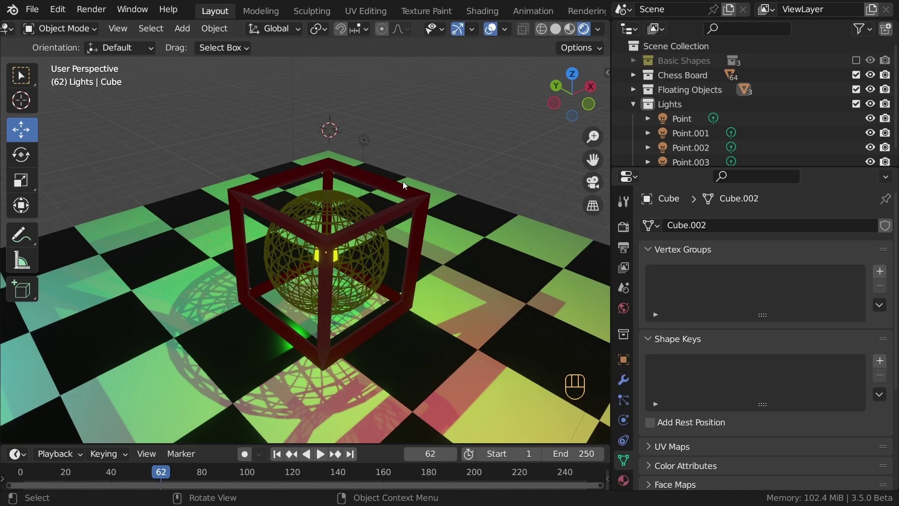
left_click(399, 210)
left_click(623, 480)
scroll(749, 348, "down", 7)
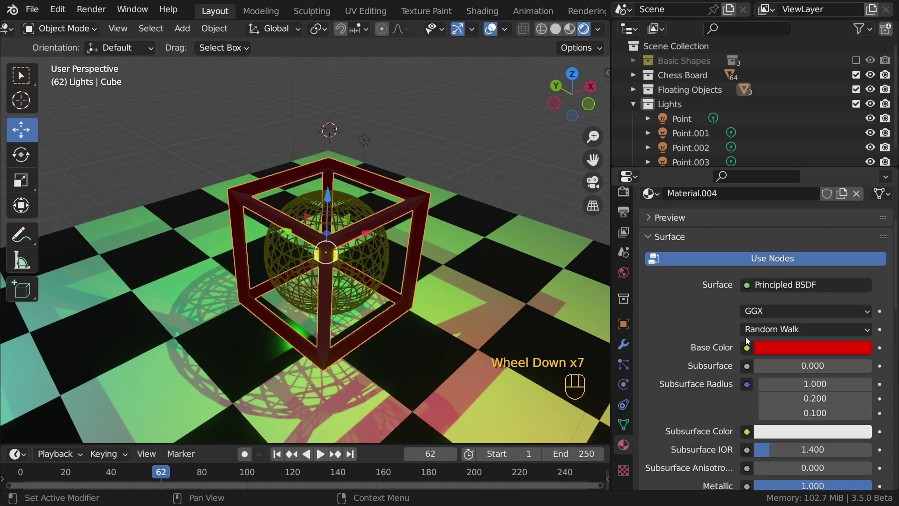
scroll(745, 337, "down", 8)
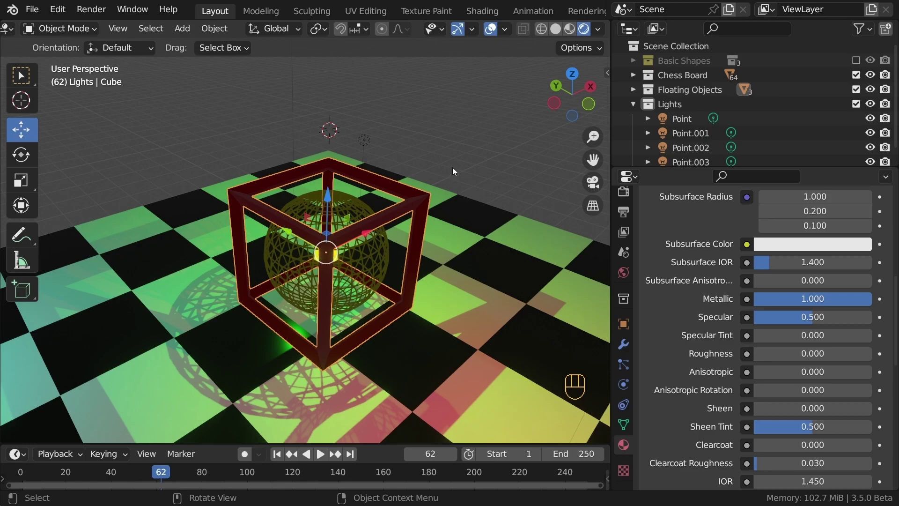
left_click_drag(858, 298, 845, 299)
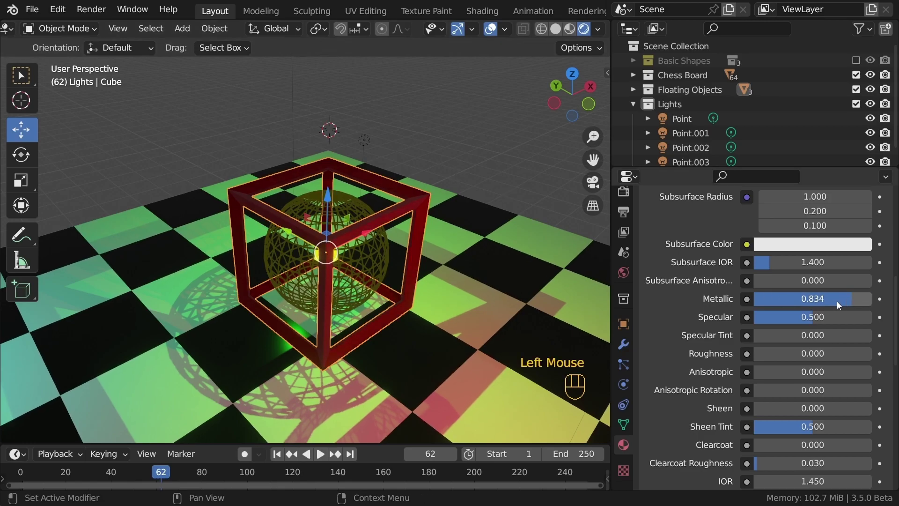
left_click_drag(772, 353, 787, 353)
Set the wireframe sphere material's Metallic to about 0.806 and its Roughness to about 0.249.
left_click(369, 237)
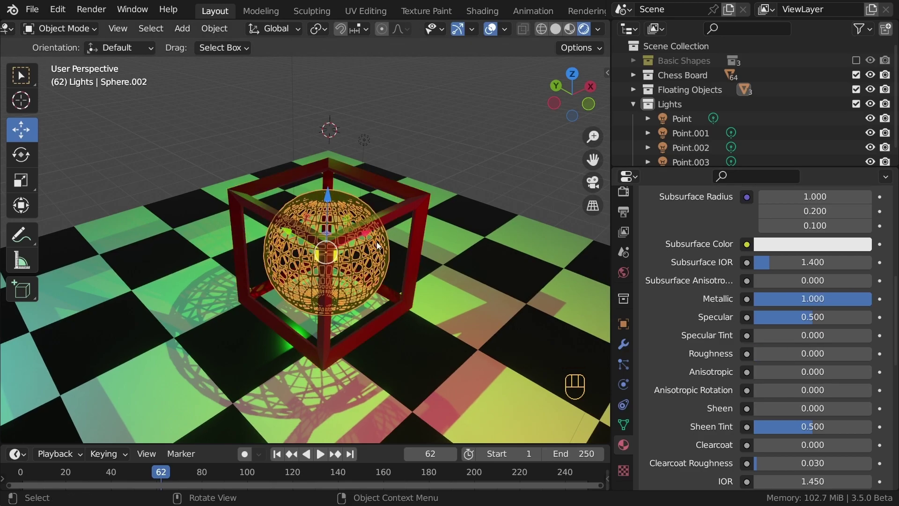
left_click_drag(843, 300, 821, 300)
left_click_drag(769, 352, 798, 352)
left_click(496, 159)
Hide the lights Point.001, Point.002 and Point.003 in the viewport, leaving only the first light on.
middle_click_drag(307, 265, 283, 188)
scroll(385, 249, "up", 3)
scroll(282, 187, "down", 5)
middle_click_drag(377, 215, 272, 232)
scroll(272, 232, "up", 2)
middle_click_drag(271, 232, 362, 240)
scroll(870, 123, "down", 4)
left_click(869, 122)
left_click(870, 137)
left_click(870, 152)
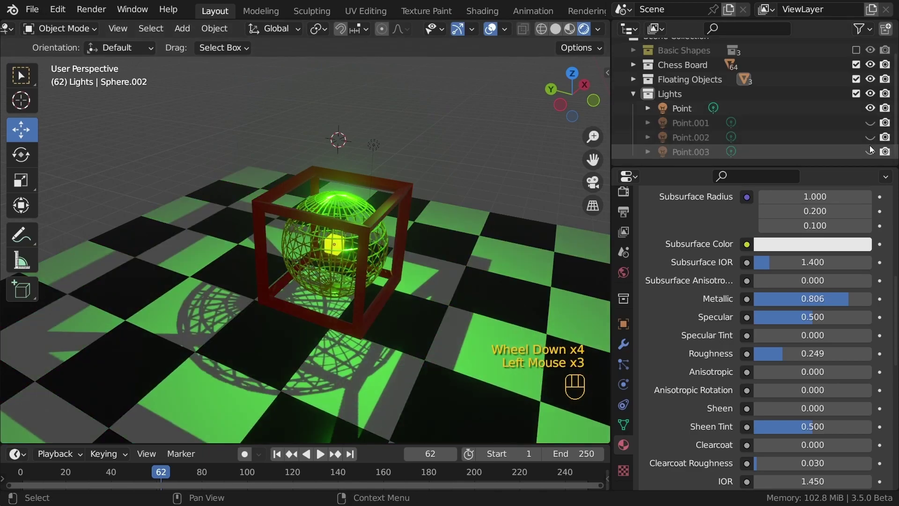
Turn the first point light into a spot light and set its color to aqua green with hue 0.424 and saturation 0.845.
left_click(682, 108)
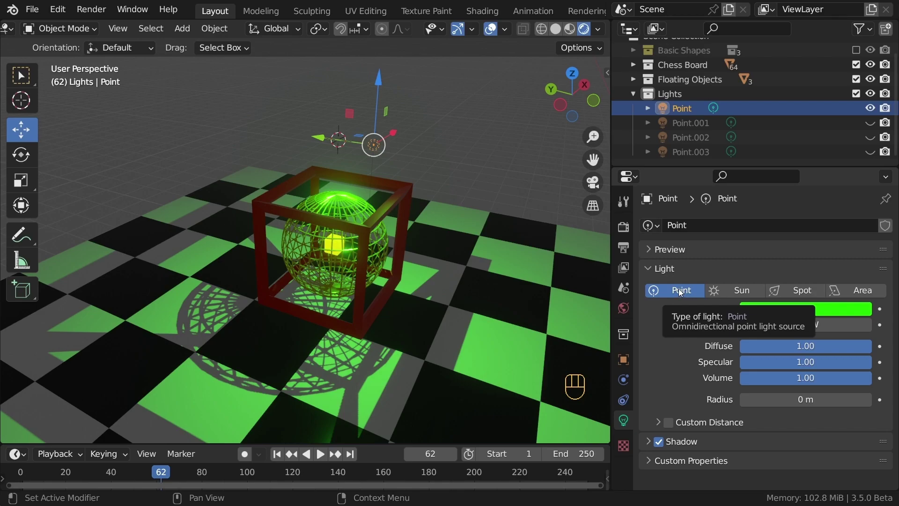
left_click(785, 291)
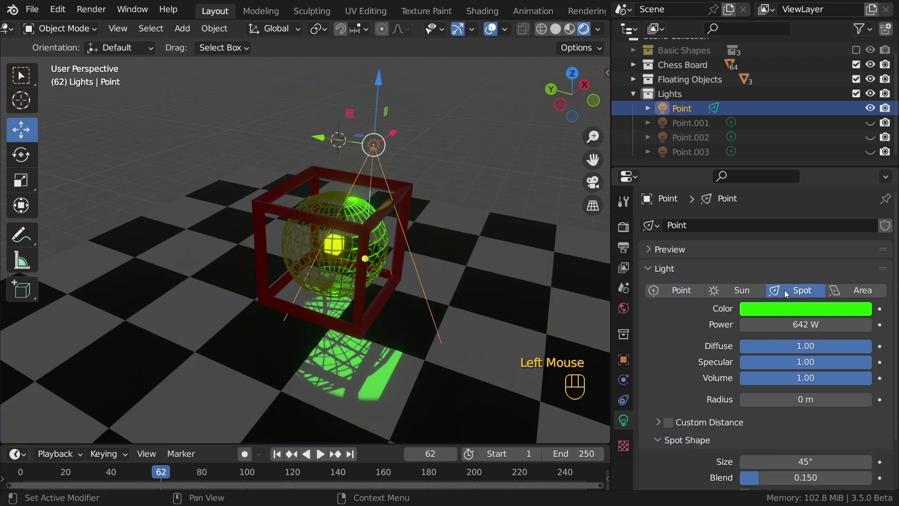
left_click(789, 307)
left_click_drag(766, 177, 786, 139)
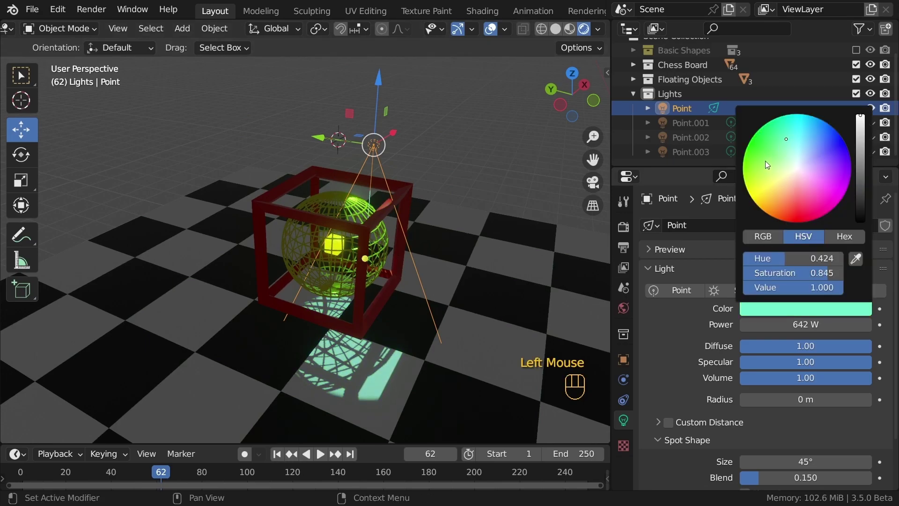
Re-aim the spot light at a different place on the chess board.
key("r")
key("g")
right_click(417, 127)
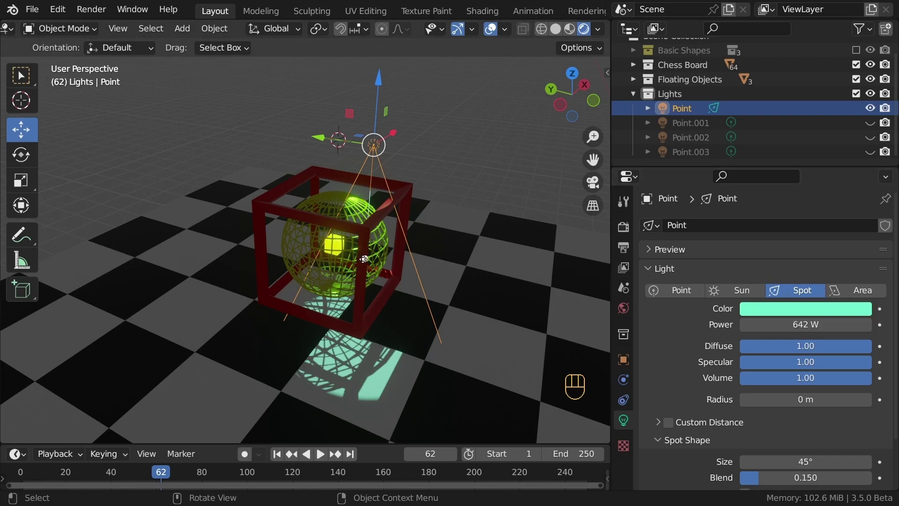
left_click_drag(364, 258, 469, 351)
Change the light to an area light and stretch it by about 4.734 along the global Y axis.
left_click(841, 289)
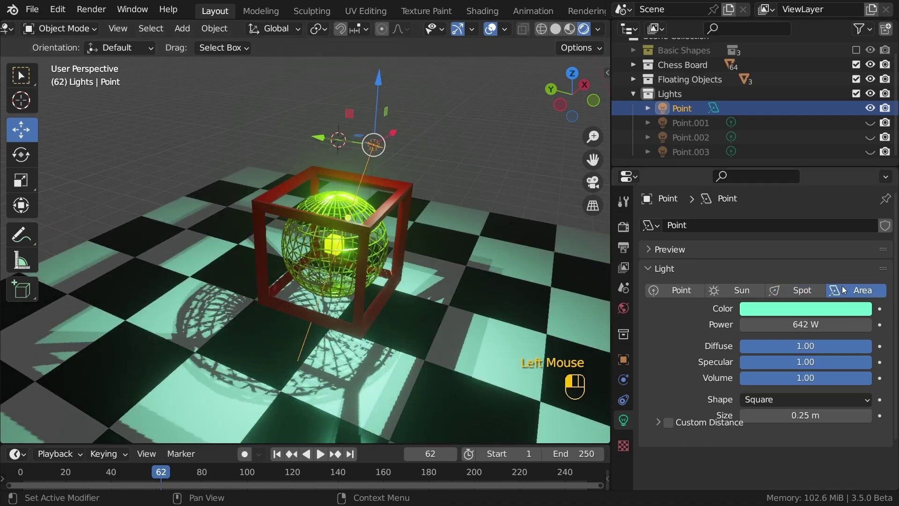
middle_click_drag(358, 182, 356, 184)
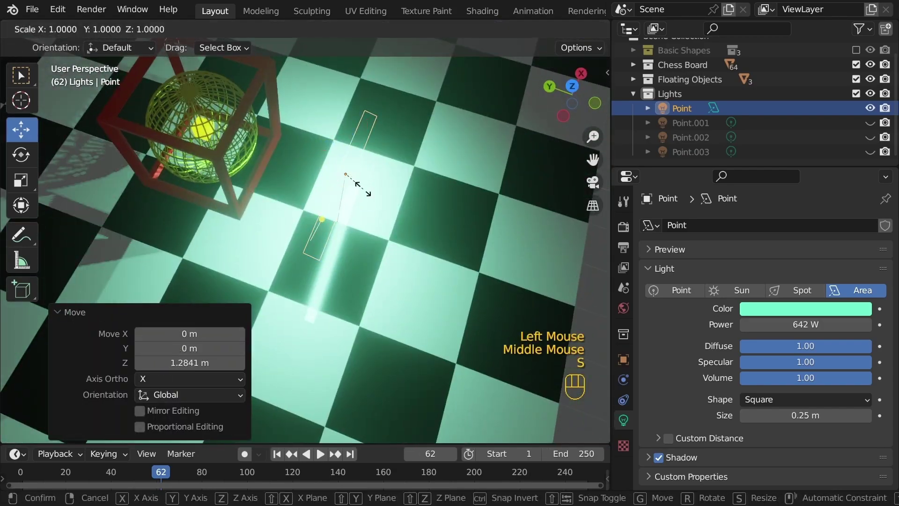
key("s")
middle_click(443, 224)
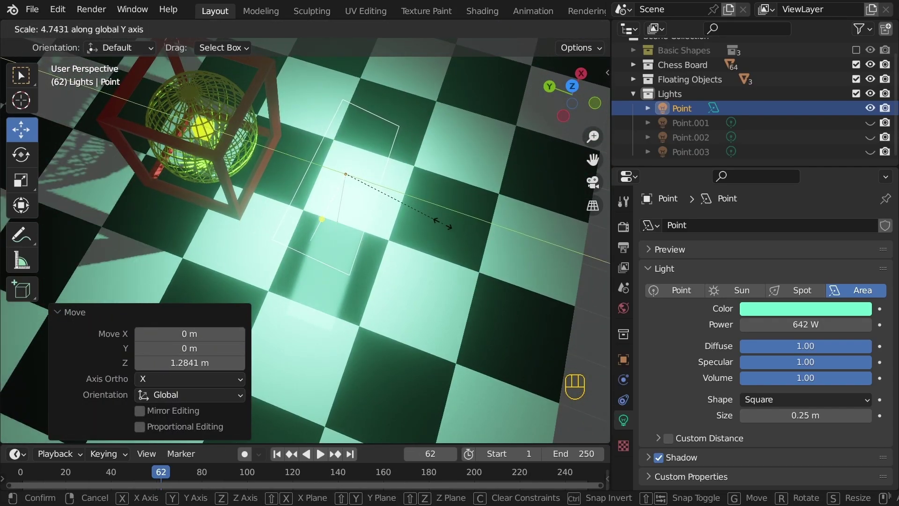
left_click(442, 222)
middle_click_drag(334, 212, 409, 238, "shift")
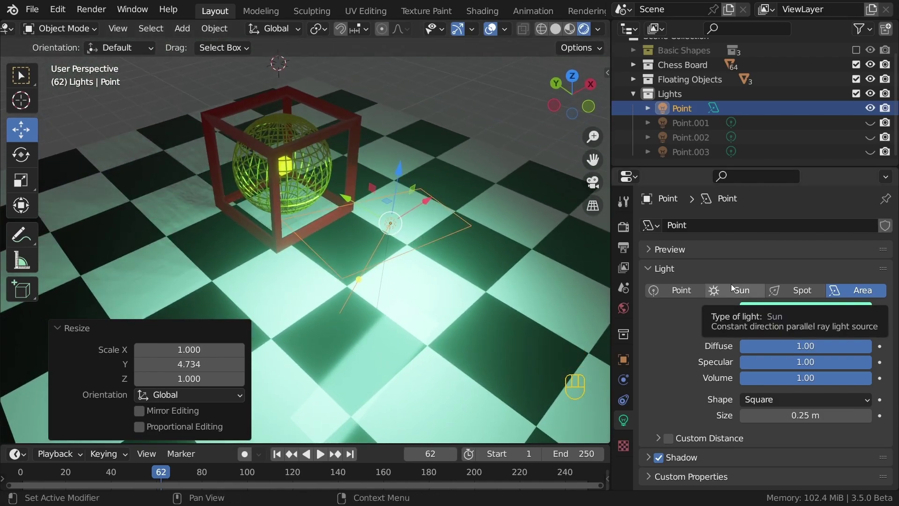
Change the area light to a sun light and set its strength to 1.
left_click(731, 289)
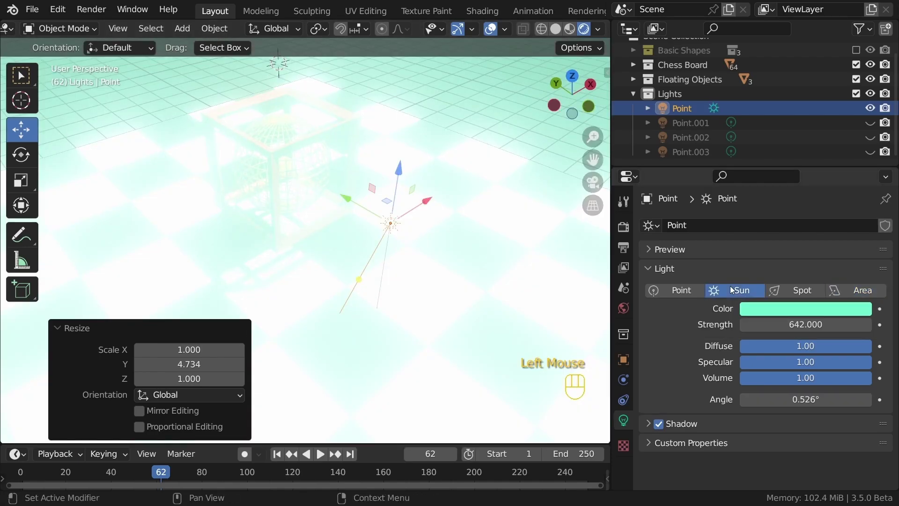
double_click(815, 325)
type("1")
key("Return")
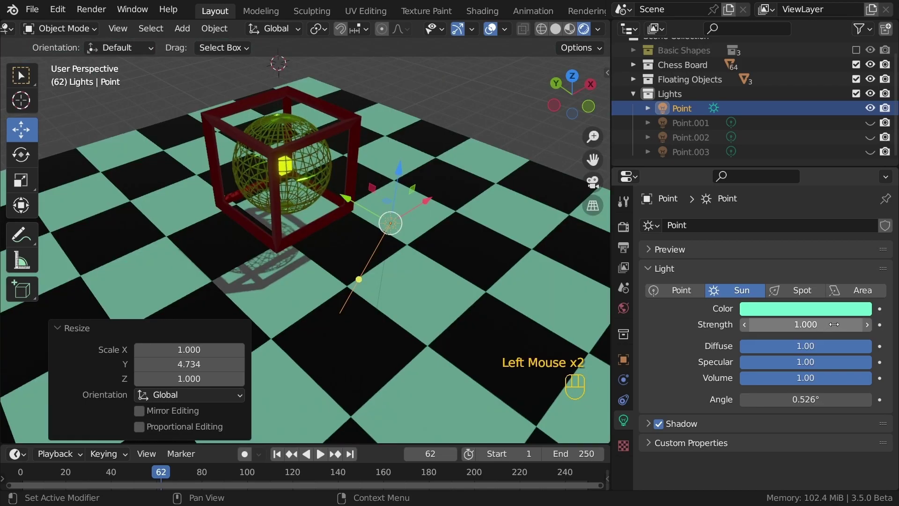
Rotate the sun light freely by about 20.1° and 1.15°, and re-aim it to cast the cube's shadow across the board.
key("r")
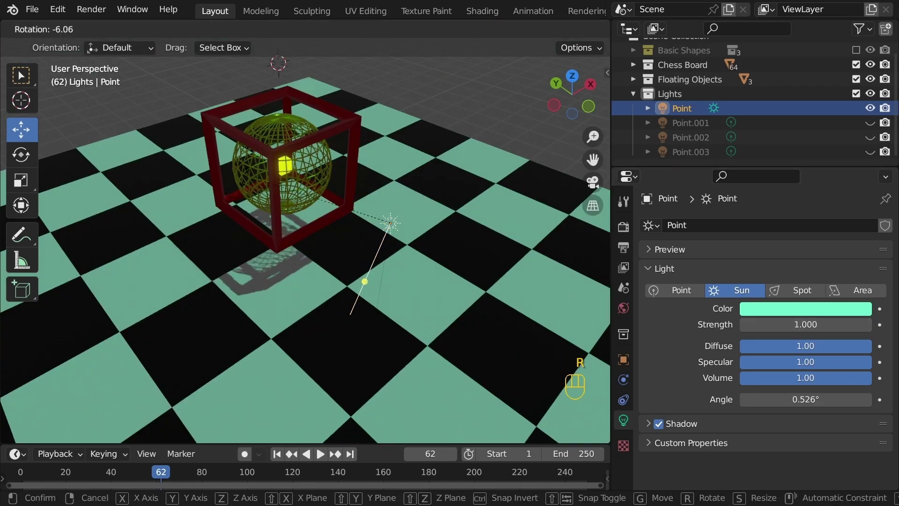
key("r")
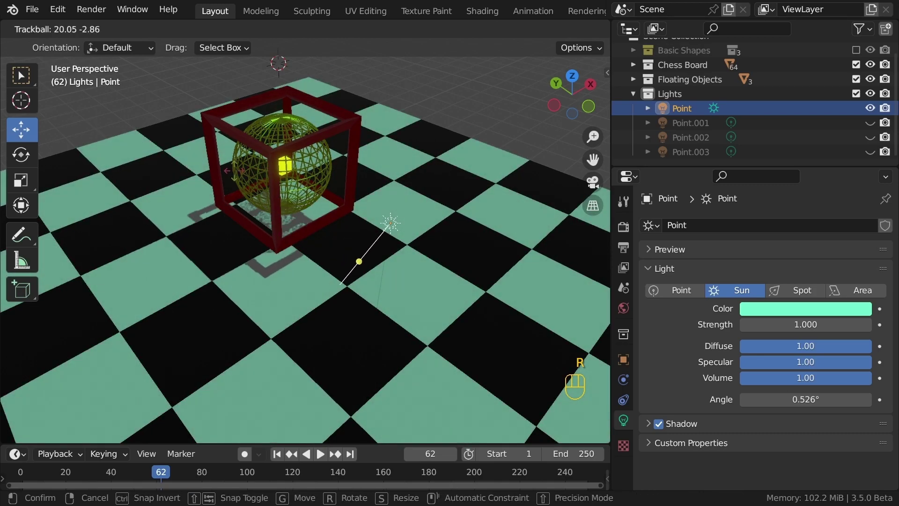
left_click(298, 221)
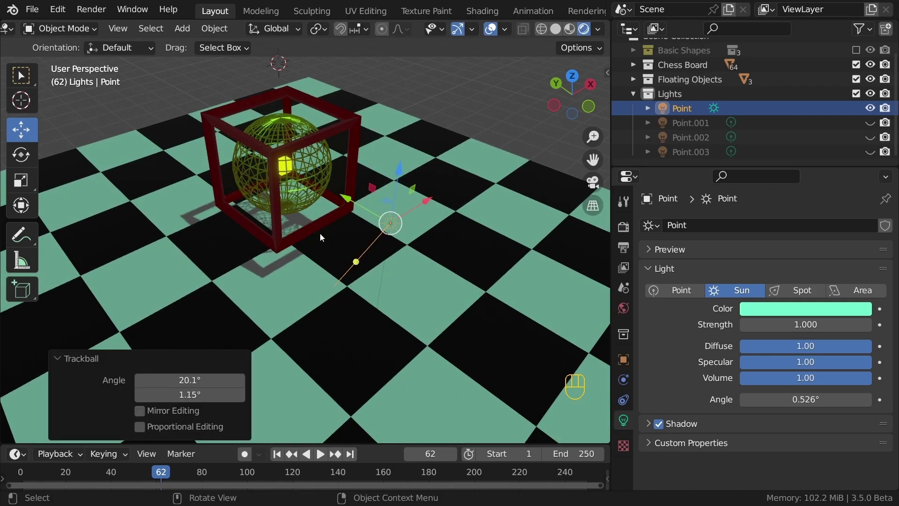
mouse_move(356, 257)
left_mouse_down()
mouse_move(309, 242)
mouse_move(267, 249)
mouse_move(278, 301)
left_mouse_up()
middle_click_drag(407, 225, 492, 210)
middle_click_drag(398, 211, 468, 206)
mouse_move(352, 197)
left_mouse_down()
mouse_move(323, 257)
mouse_move(326, 281)
mouse_move(385, 190)
left_mouse_up()
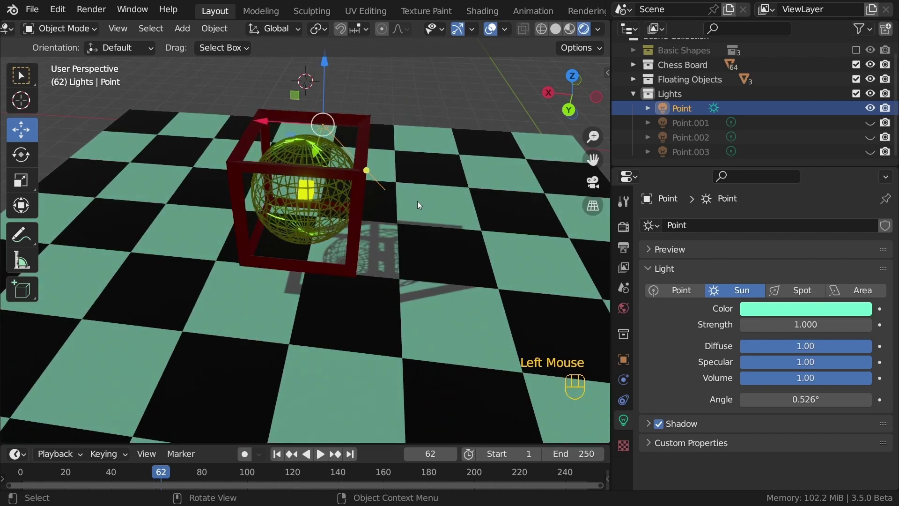
middle_click_drag(452, 192, 338, 136)
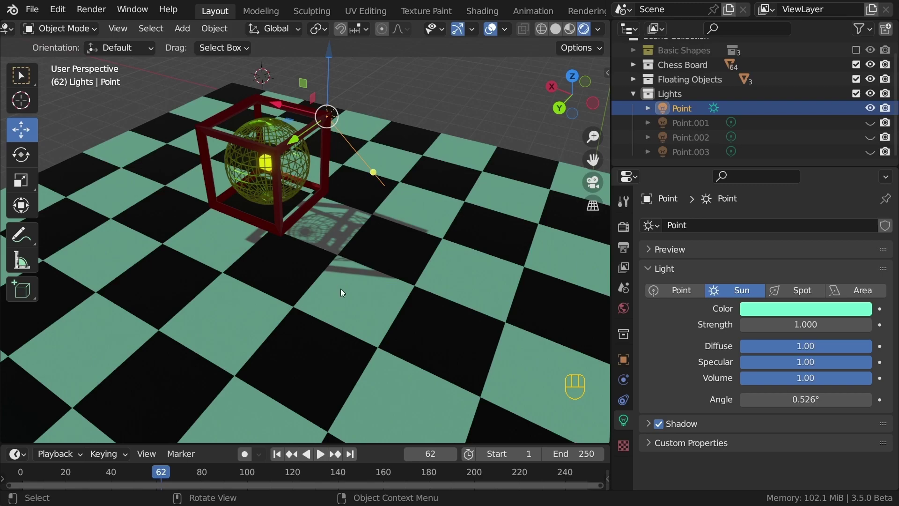
Change the base color of the black chess squares' material and add another modifier to the floating wireframe cube.
left_click(293, 278)
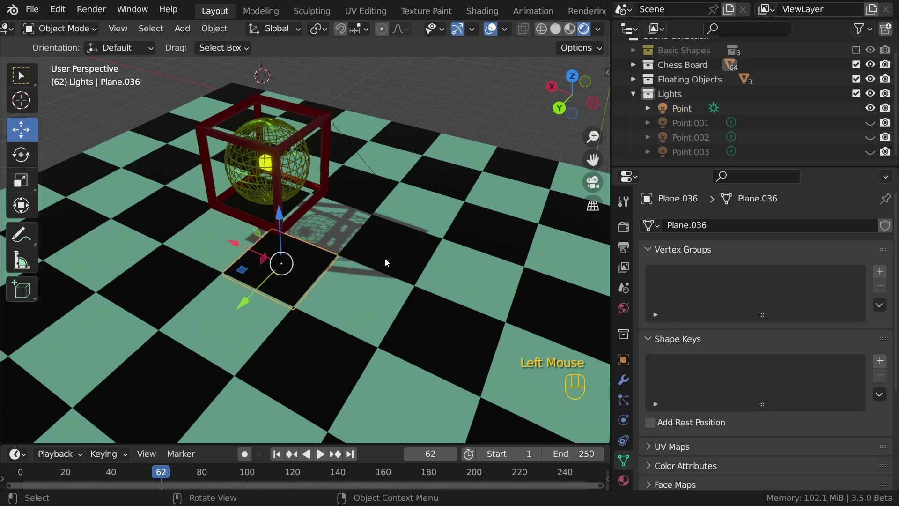
scroll(621, 417, "down", 4)
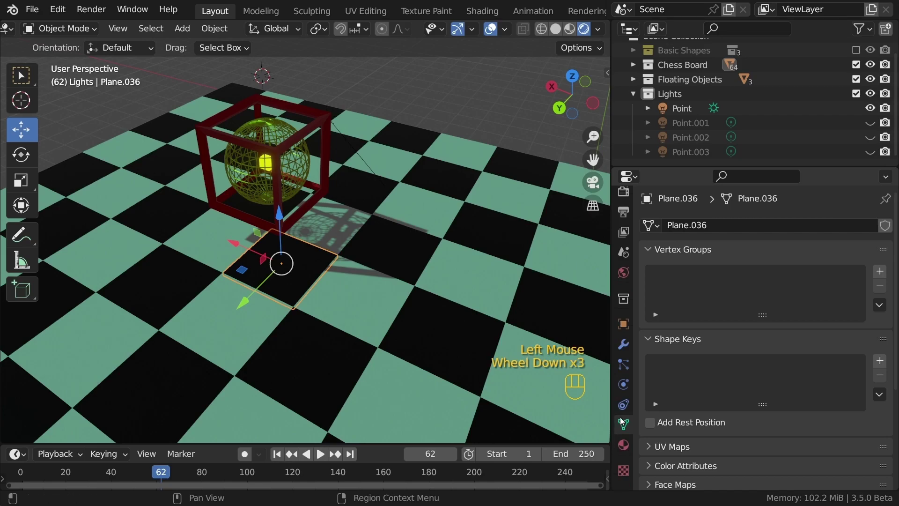
left_click(623, 445)
scroll(799, 389, "down", 4)
left_click(791, 369)
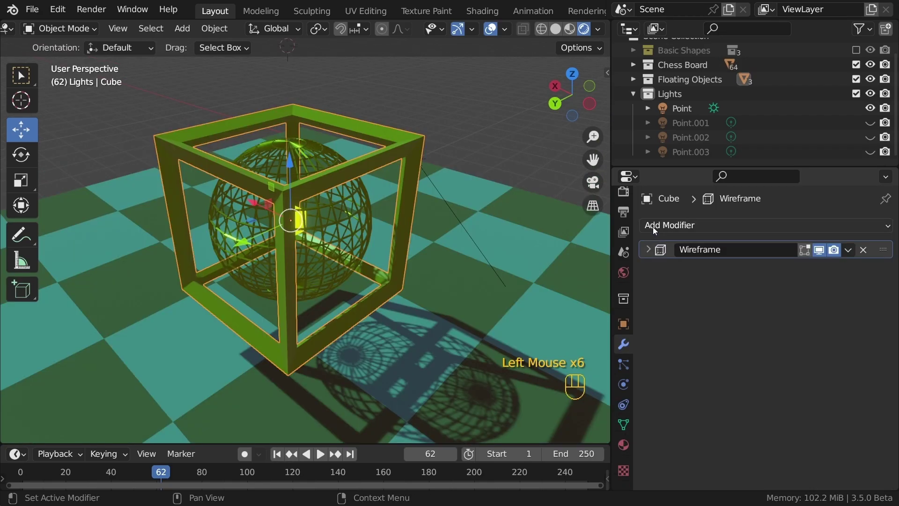
left_click(652, 226)
left_click(585, 281)
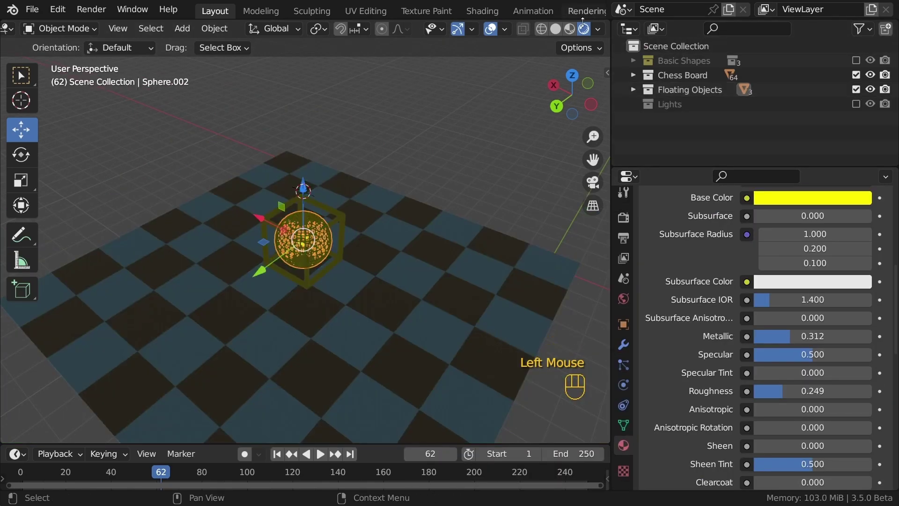
Switch to Material Preview shading and recolor the tan chess squares' base color to red.
left_click(569, 29)
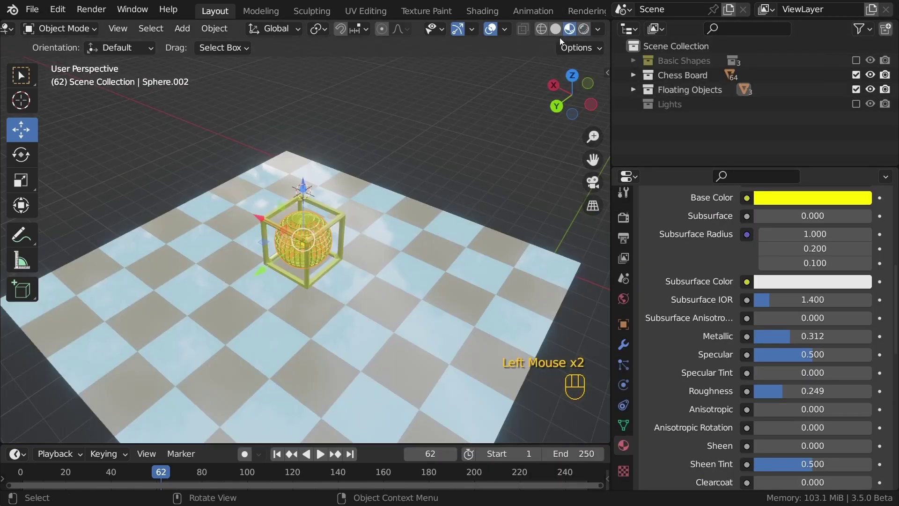
left_click(369, 299)
scroll(796, 281, "up", 2)
left_click(812, 271)
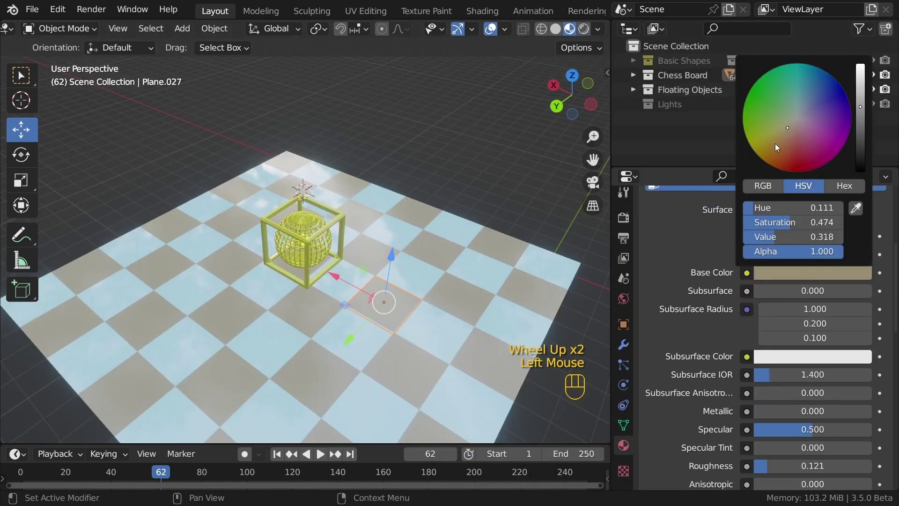
left_click(776, 171)
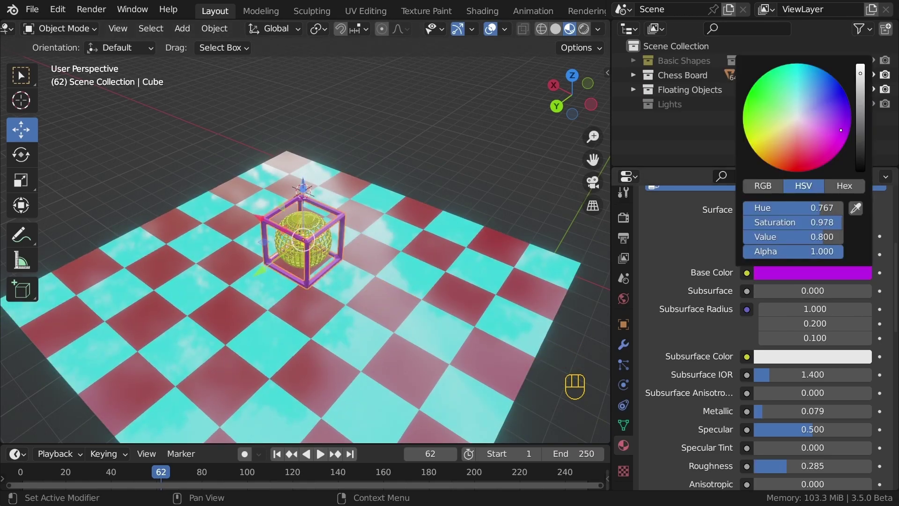
Shift the wireframe cube's base color to blue and the wireframe sphere's base color to green.
left_click_drag(820, 208, 808, 207)
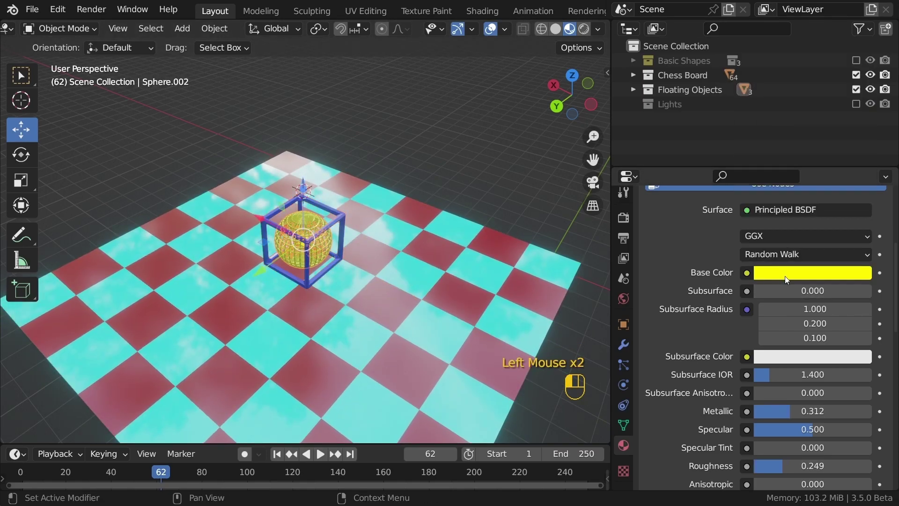
left_click(786, 276)
left_click_drag(796, 207, 803, 208)
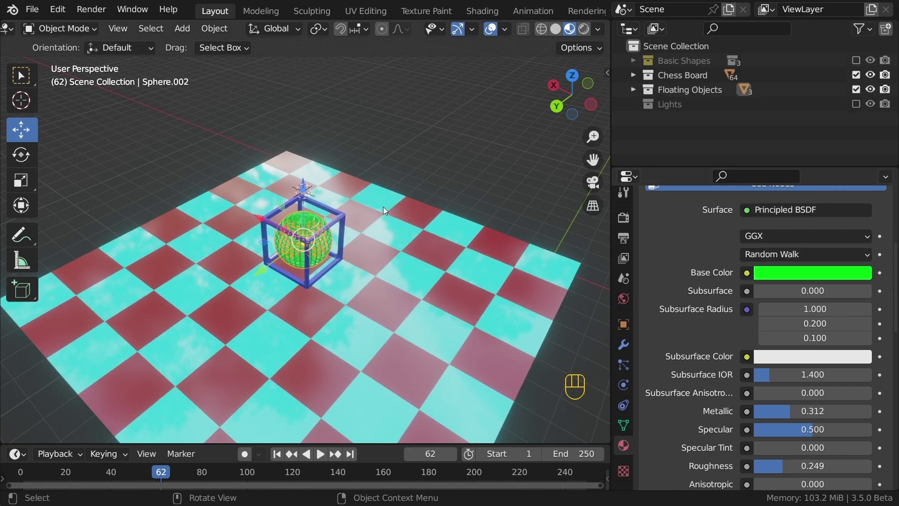
Change the wireframe cube's base color to orange-red.
scroll(378, 216, "up", 5)
middle_click_drag(370, 275, 362, 256)
left_click(449, 139)
left_click(781, 273)
left_click_drag(780, 164, 784, 170)
Compare the rendered scene with the Lights collection enabled and excluded.
left_click(584, 29)
left_click(852, 104)
left_click(852, 104)
left_click(852, 104)
left_click(852, 104)
left_click(852, 103)
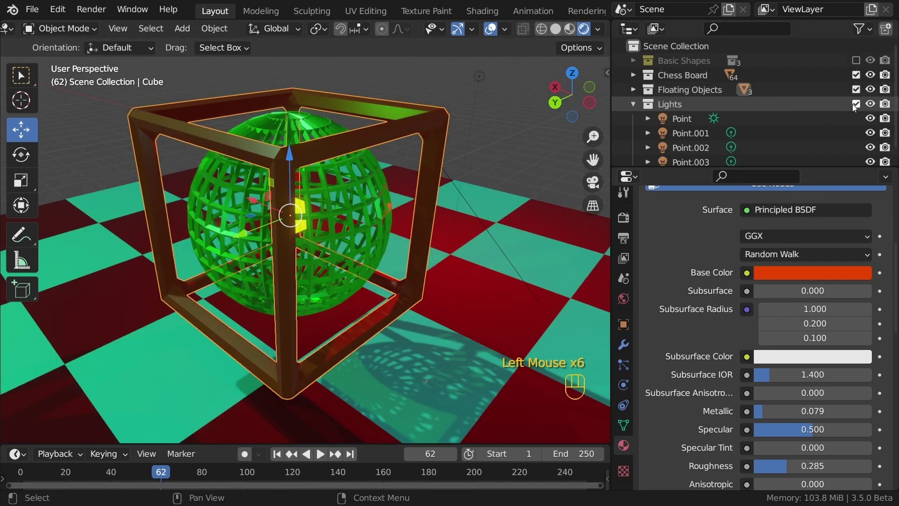
left_click(852, 104)
Return to Material Preview shading and change the wireframe sphere's base color to cyan.
left_click(363, 183)
left_click(569, 29)
left_click(795, 272)
mouse_move(796, 208)
left_mouse_down()
mouse_move(716, 207)
mouse_move(728, 207)
left_mouse_up()
left_click_drag(815, 70, 796, 66)
left_click(462, 119)
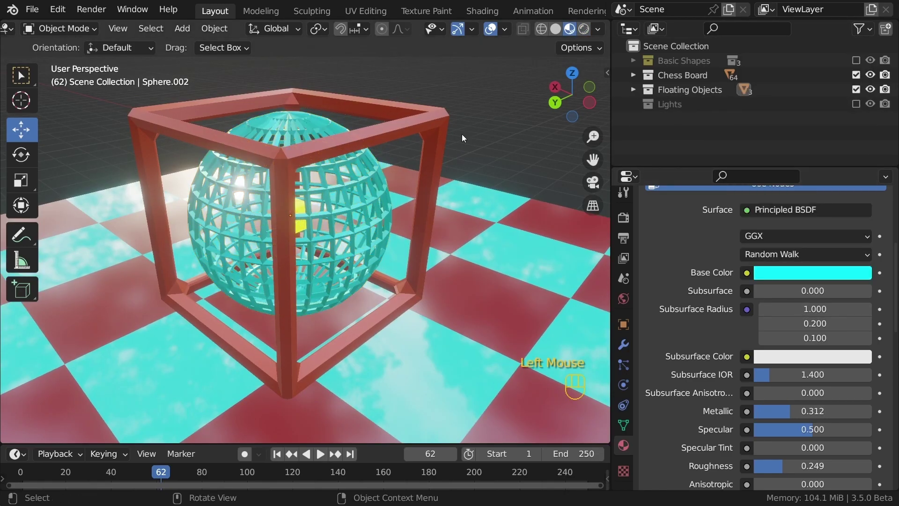
Switch back to rendered shading and re-enable the Lights collection.
scroll(462, 120, "down", 2)
left_click(584, 29)
left_click(855, 103)
left_click(633, 104)
scroll(842, 126, "down", 2)
mouse_move(870, 152)
left_mouse_down()
mouse_move(869, 123)
mouse_move(869, 152)
left_mouse_up()
left_click(633, 93)
Hide the Lights collection and the glowing cube Cube.002 in the viewport.
scroll(412, 223, "down", 4)
middle_click_drag(412, 223, 375, 216)
scroll(377, 176, "down", 1)
left_click(870, 104)
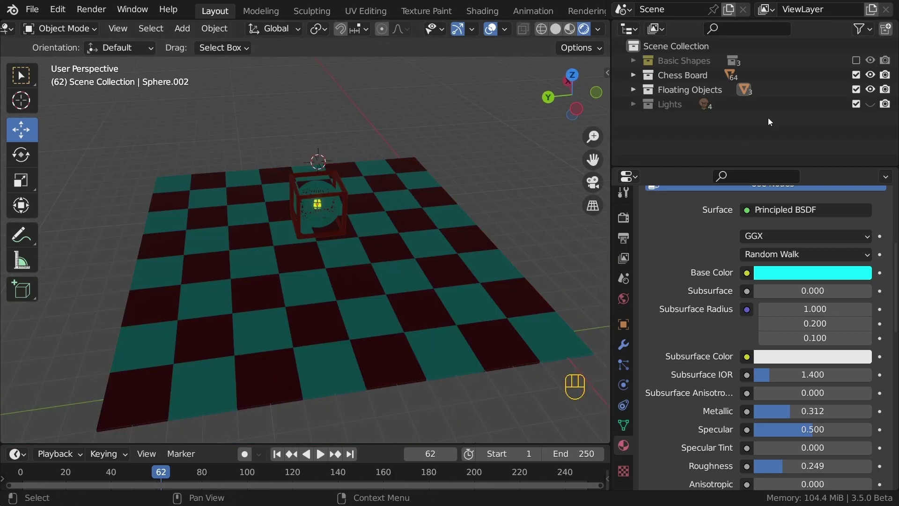
left_click(636, 88)
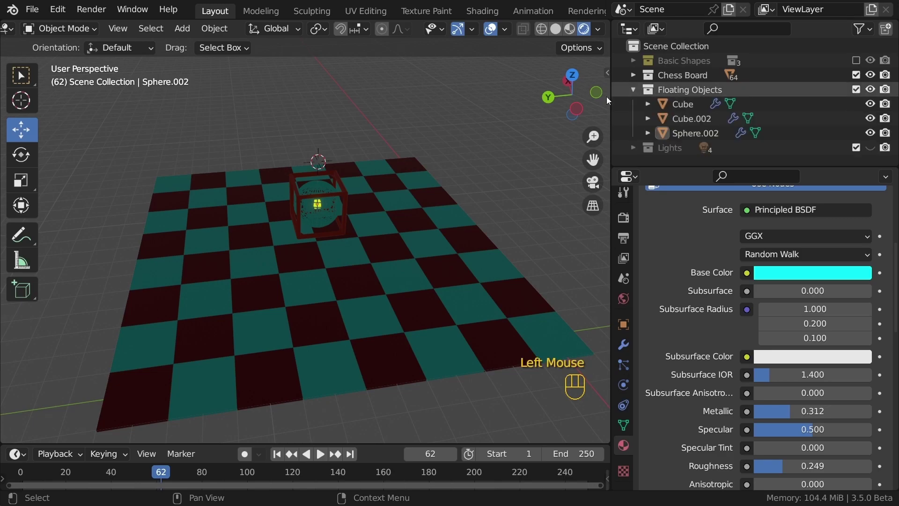
left_click(870, 118)
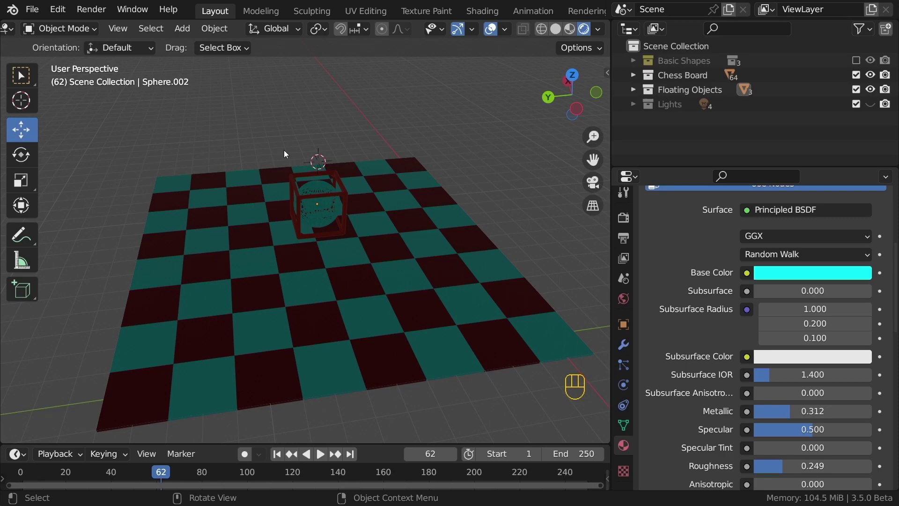
key("shift+a")
middle_click_drag(381, 190, 286, 260)
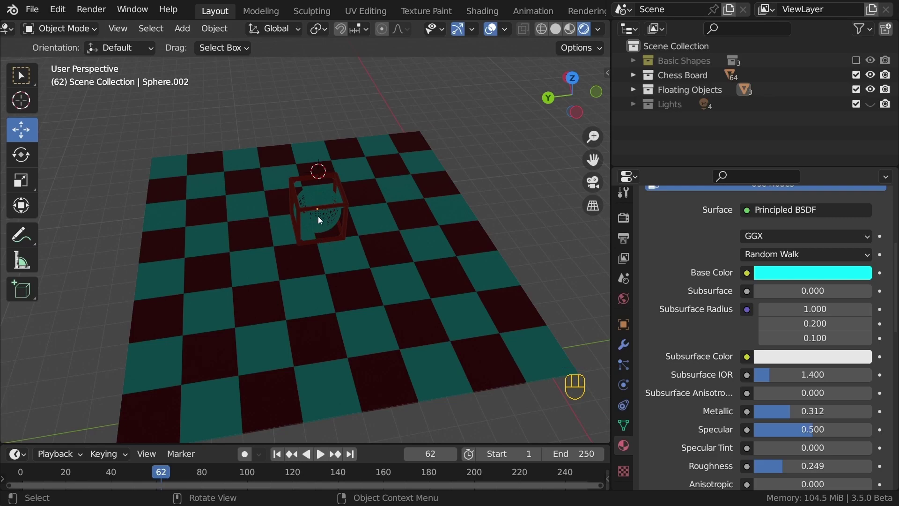
Try a World background strength of 0 and restore it to 1.
left_click(623, 301)
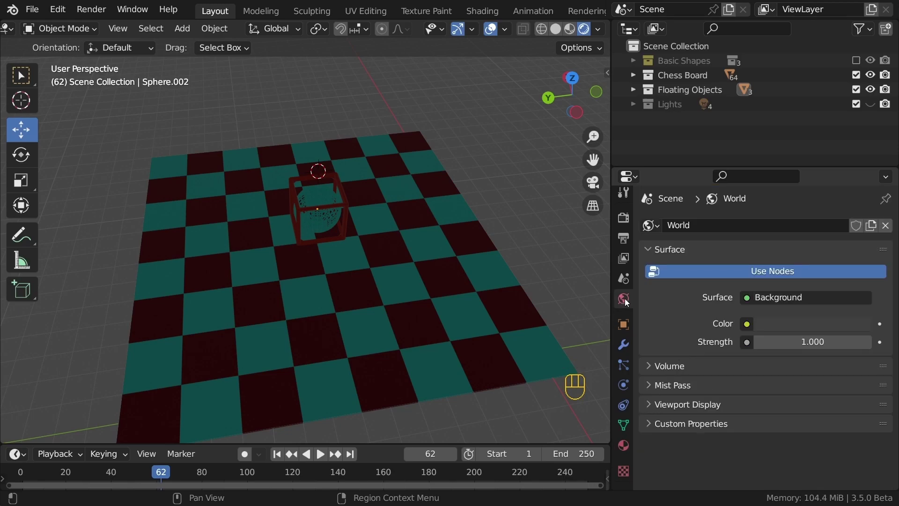
left_click_drag(802, 341, 763, 342)
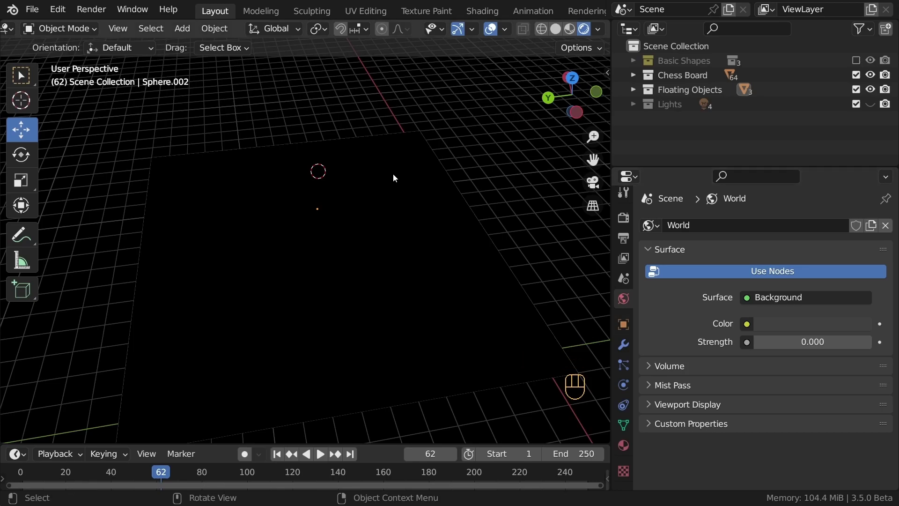
left_click_drag(785, 341, 824, 342)
double_click(786, 341)
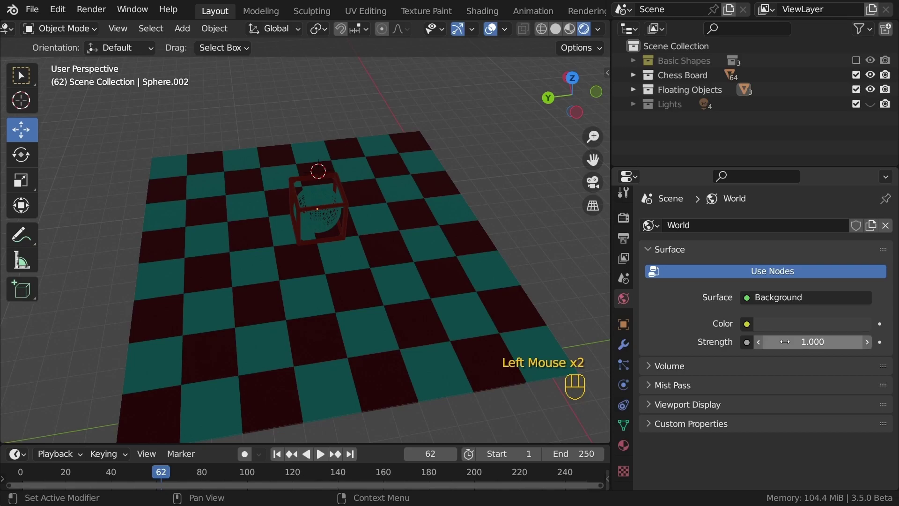
left_click(776, 323)
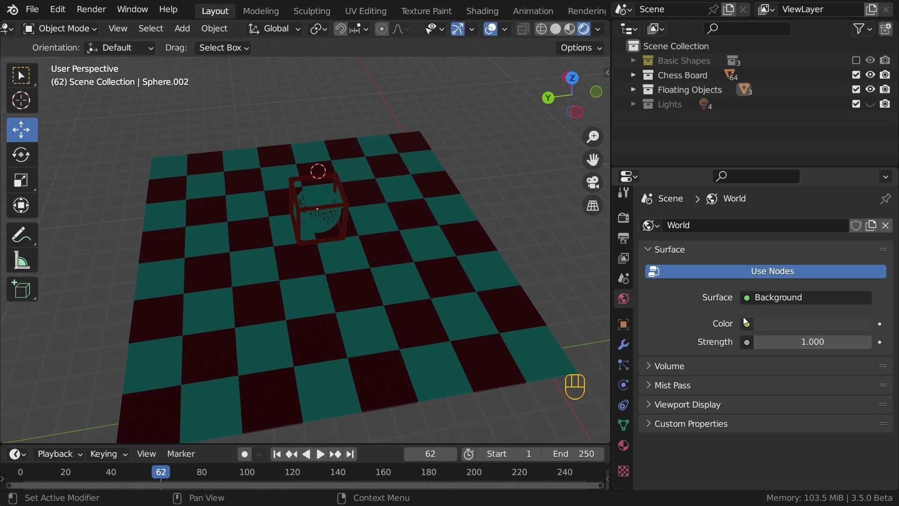
left_click(753, 309)
left_click(775, 299)
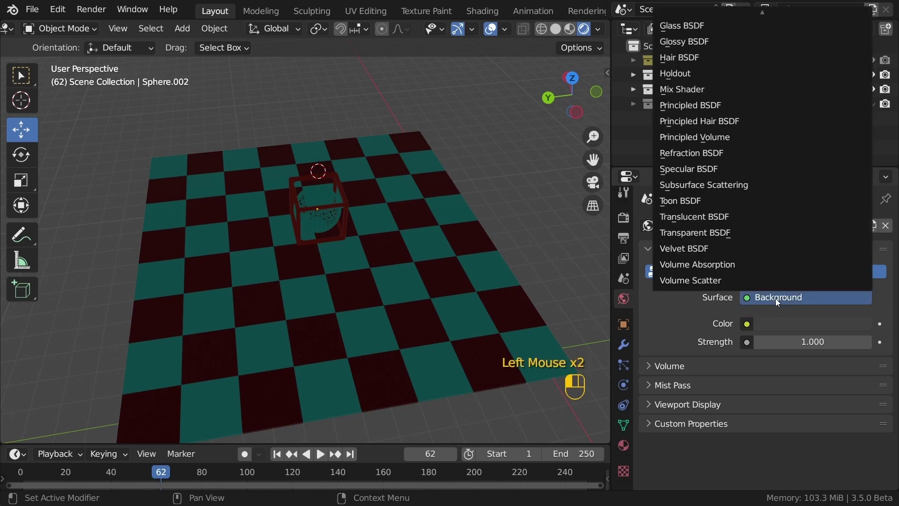
left_click(772, 300)
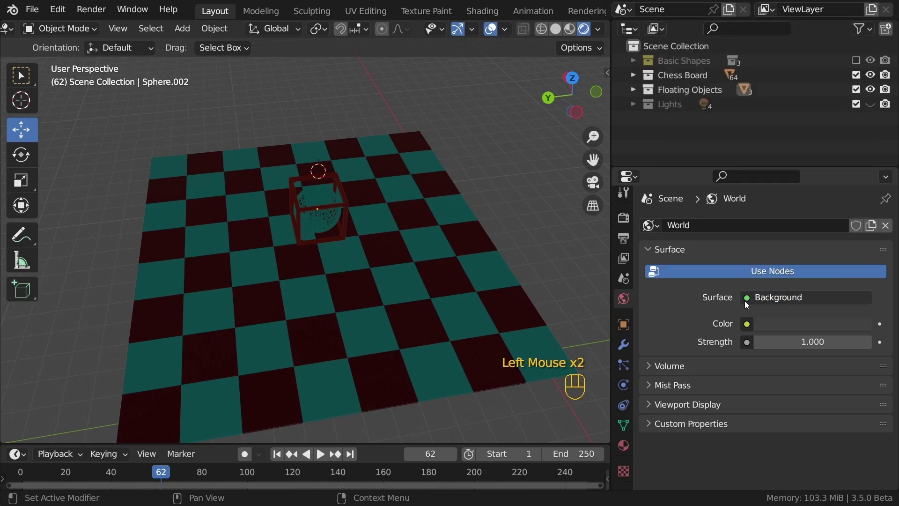
Use an Environment Texture as the World background color and load the image mandalas-1084082.jpg into it.
left_click(747, 324)
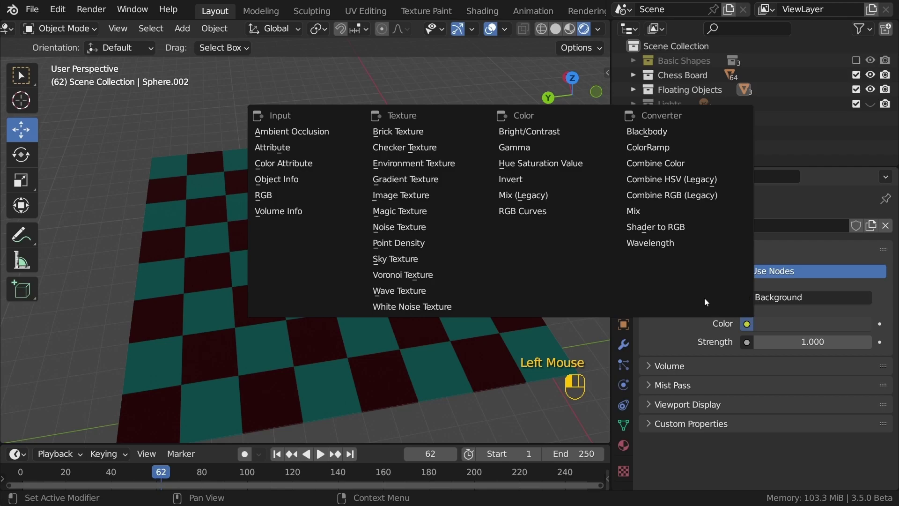
left_click(435, 161)
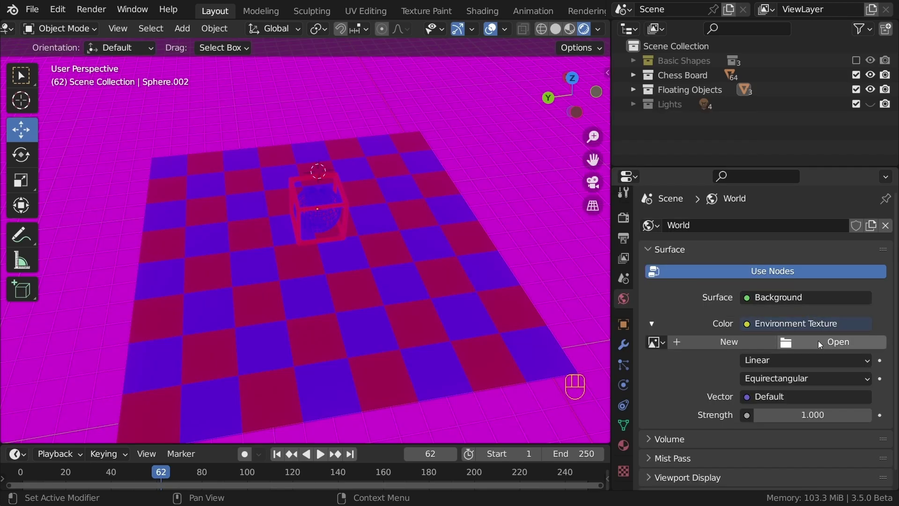
left_click(800, 340)
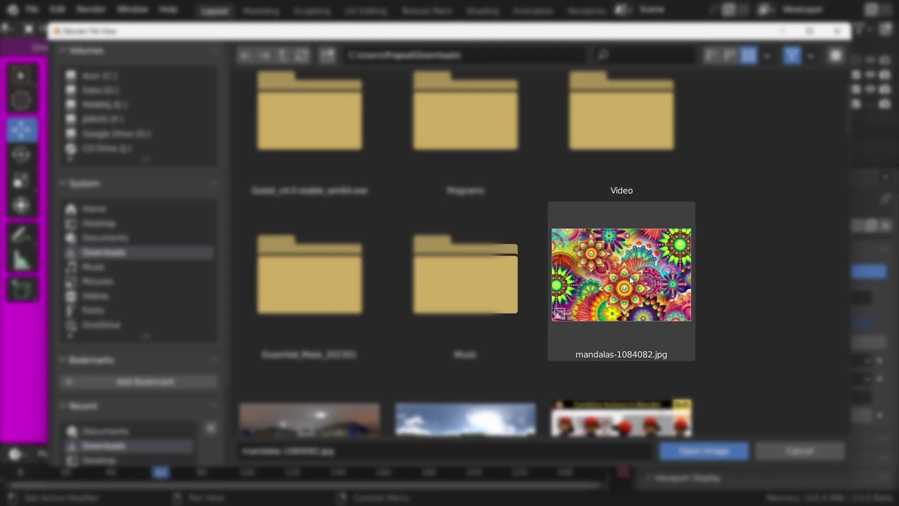
left_click(628, 276)
left_click(702, 449)
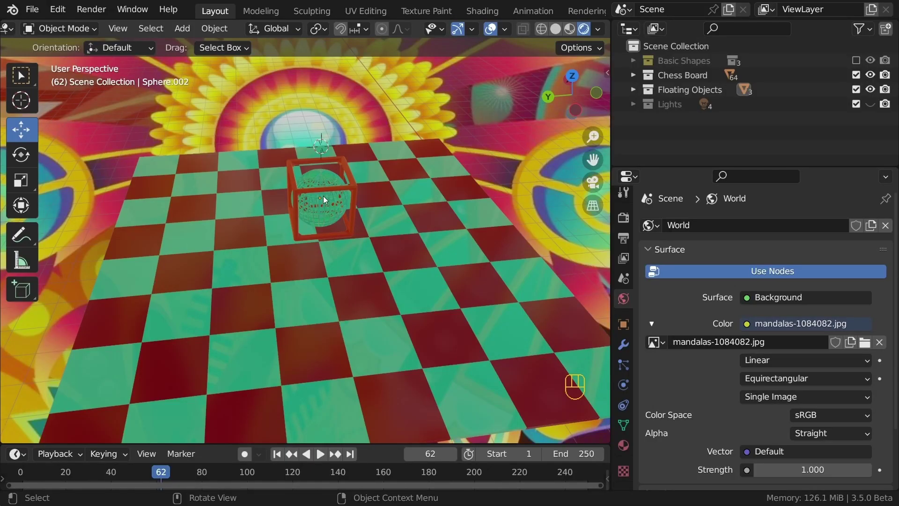
scroll(332, 227, "down", 3)
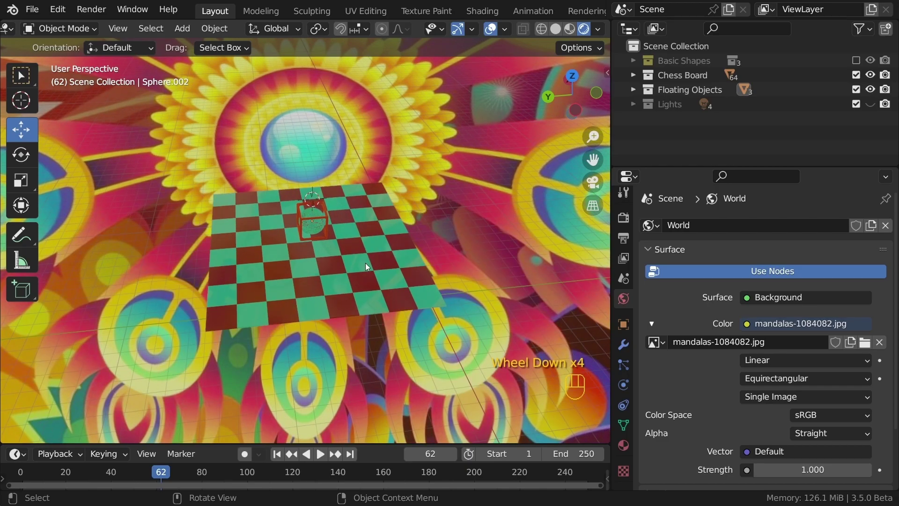
middle_click_drag(336, 235, 240, 223)
scroll(234, 219, "up", 3)
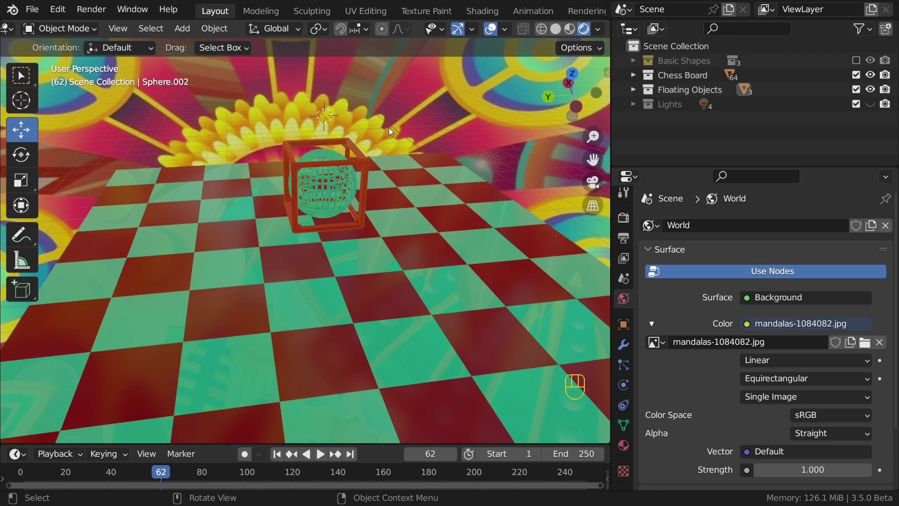
Turn on Transparent in the render Film settings to hide the World image behind the scene.
left_click(624, 217)
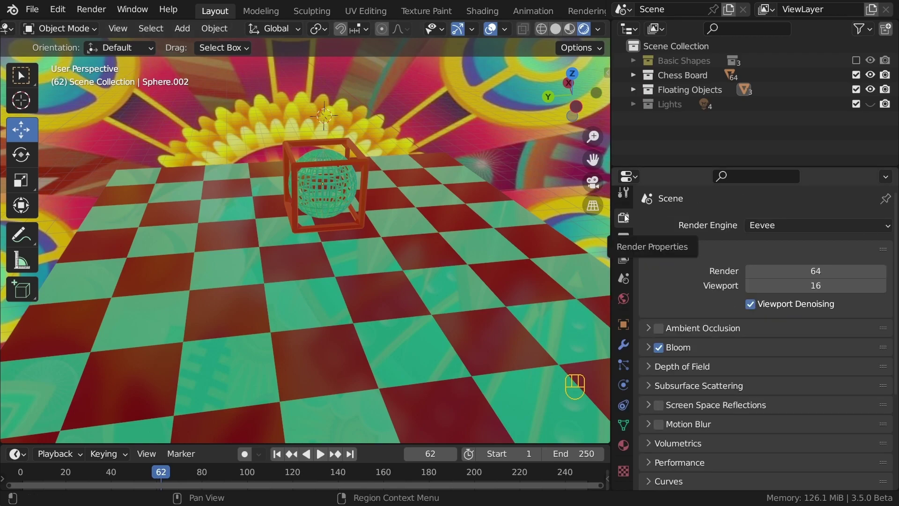
scroll(703, 360, "down", 6)
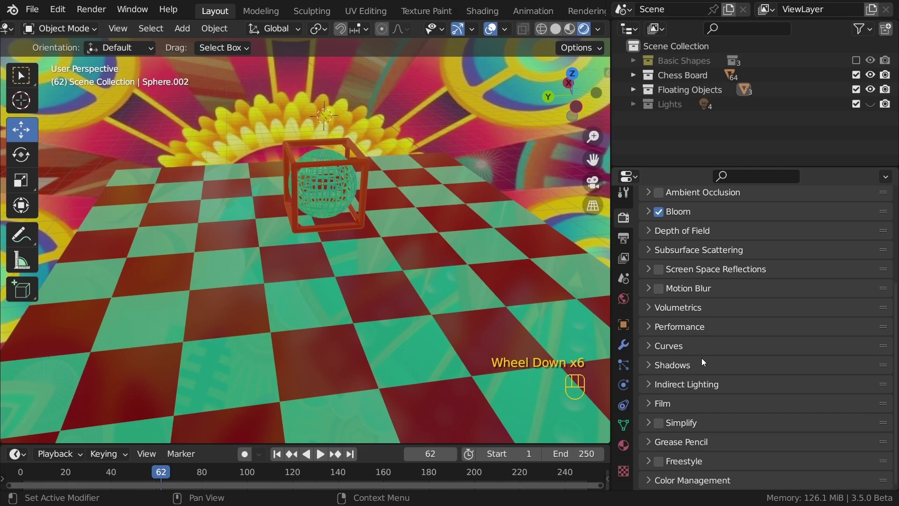
left_click(651, 403)
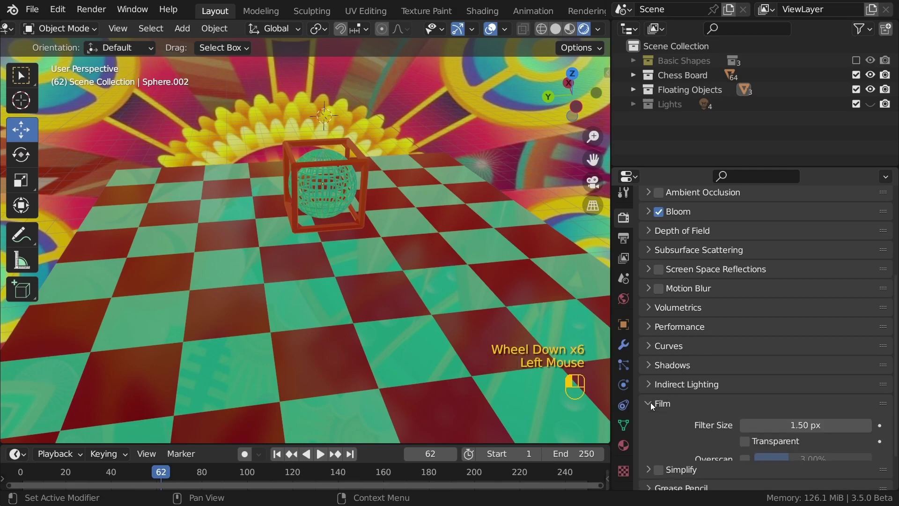
left_click(744, 440)
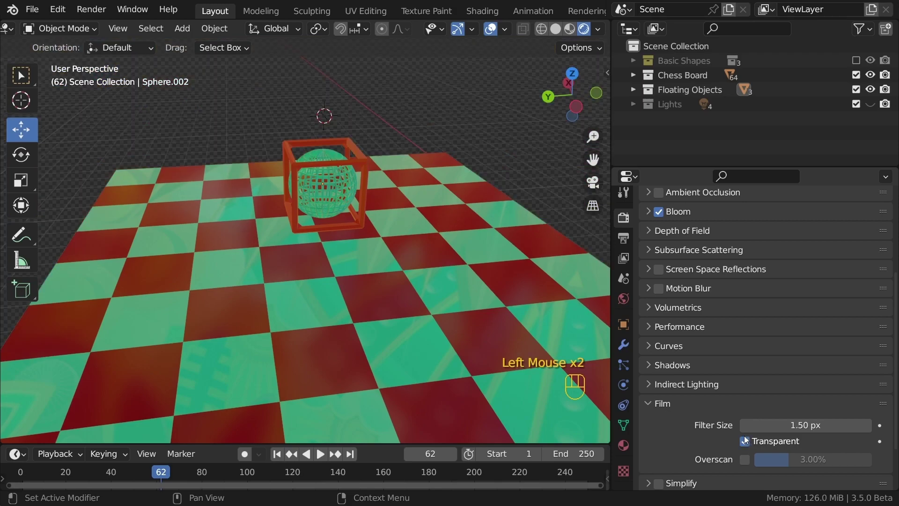
scroll(389, 184, "down", 3)
middle_click_drag(388, 184, 332, 187)
scroll(333, 217, "up", 2)
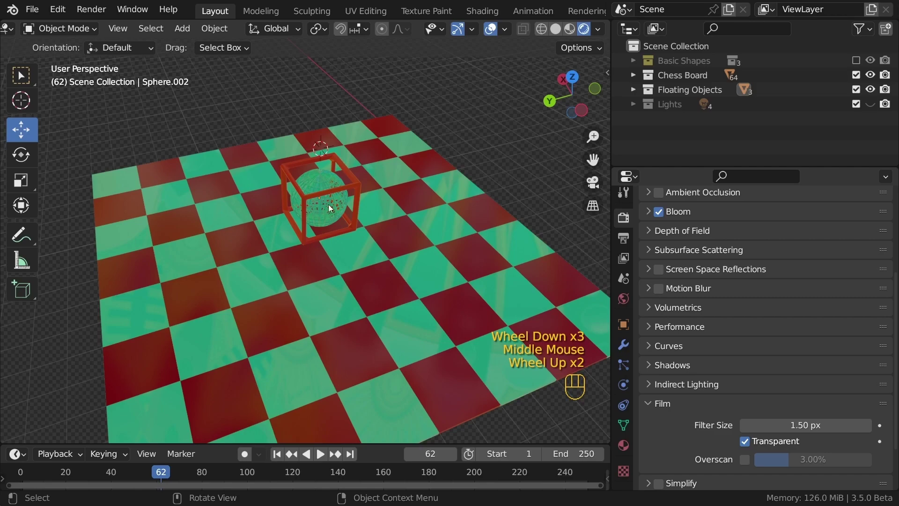
Replace the World environment texture image with eye-7787024.jpg.
left_click(623, 298)
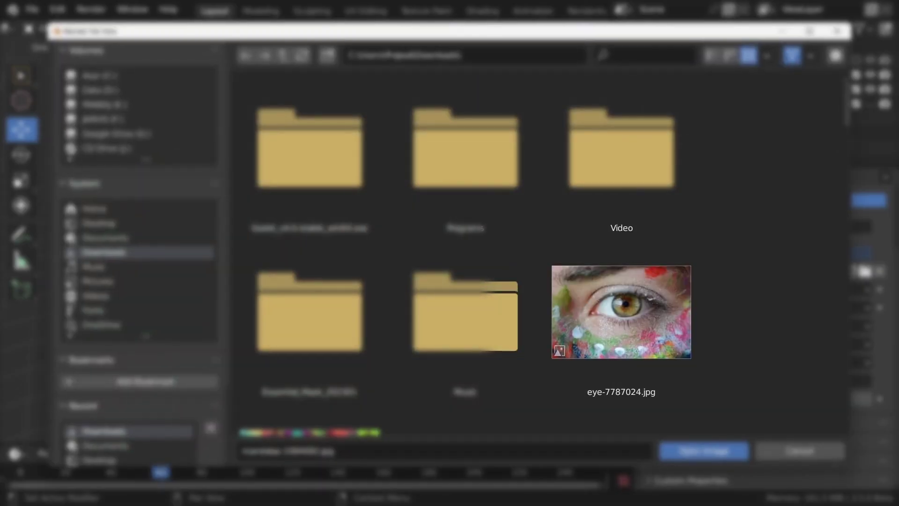
left_click(567, 318)
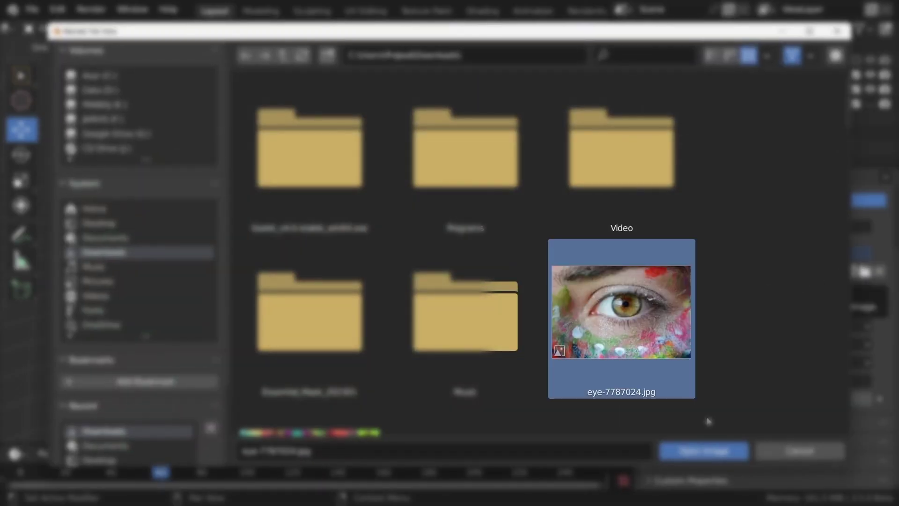
left_click(703, 451)
middle_click_drag(426, 243, 389, 265)
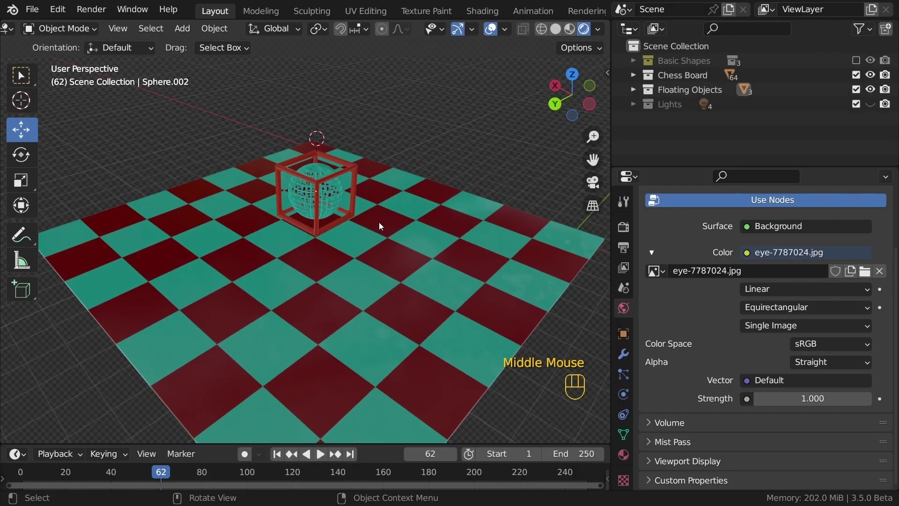
Load colorful_studio_2k.exr as the World environment texture image.
scroll(688, 317, "up", 4)
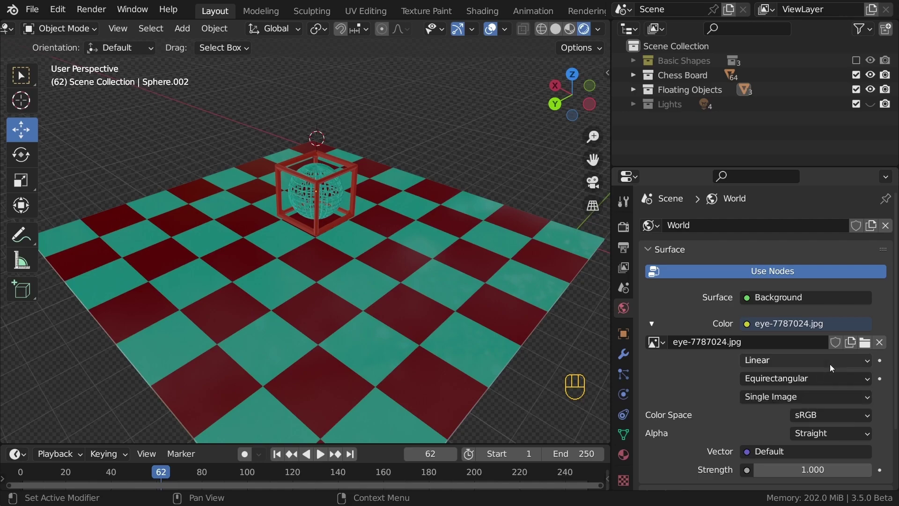
left_click(865, 343)
scroll(557, 278, "down", 3)
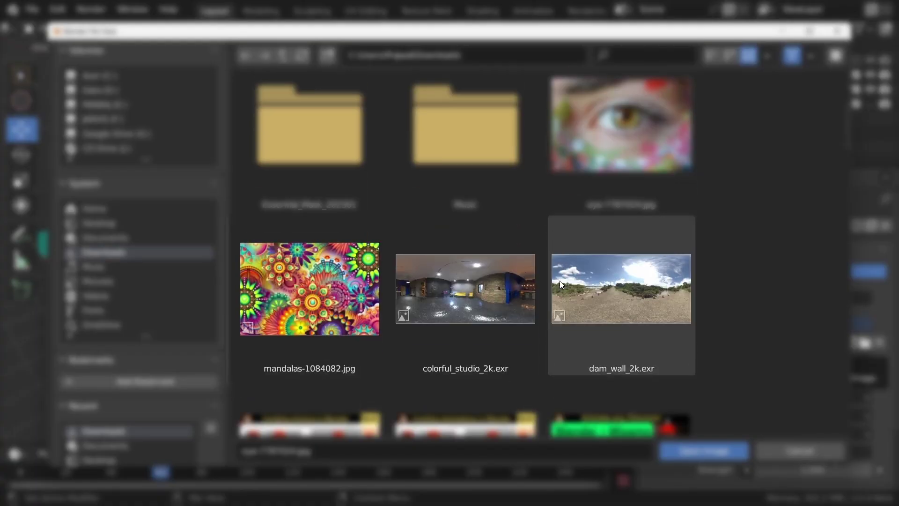
double_click(507, 297)
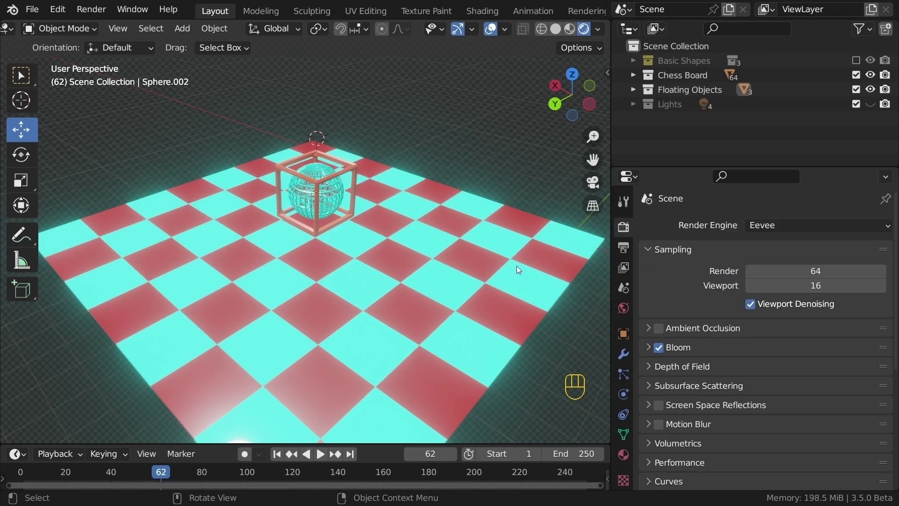
Disable Bloom in the render settings and set the World background strength to 0.1.
left_click(661, 346)
left_click(660, 348)
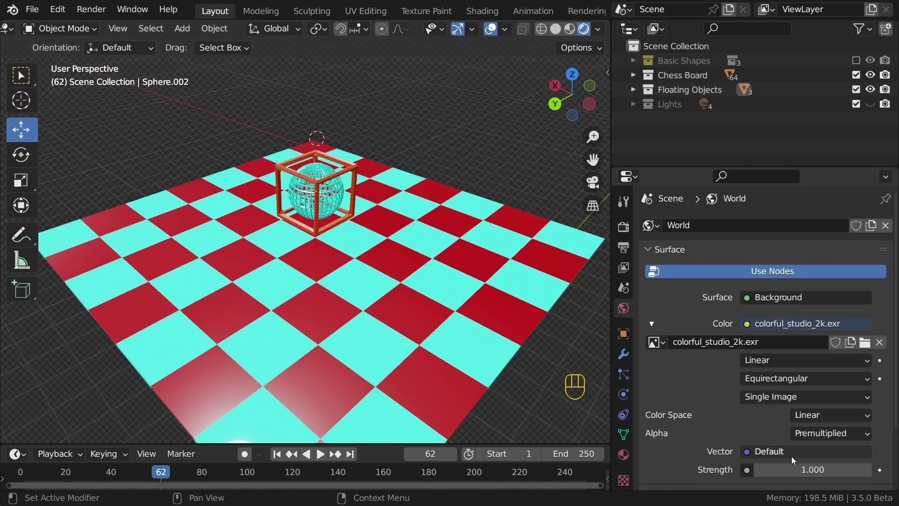
left_click(795, 469)
type("0.1")
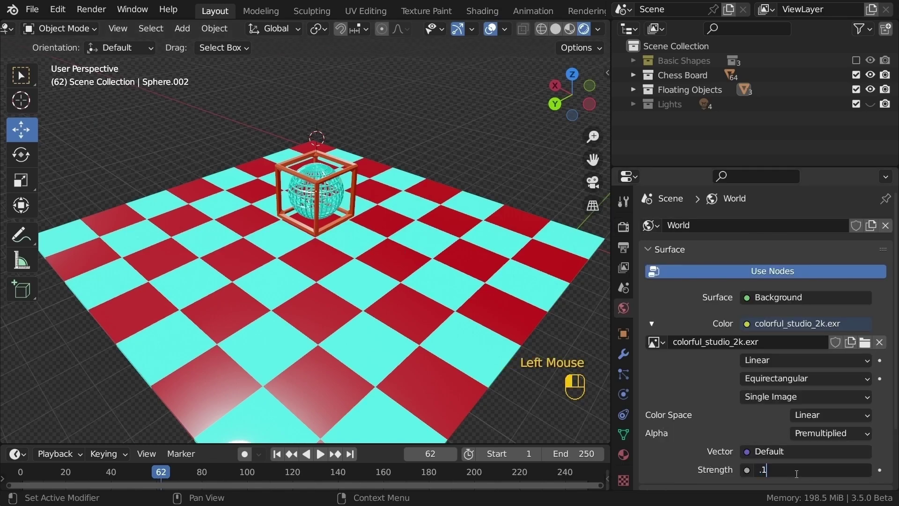
key("Return")
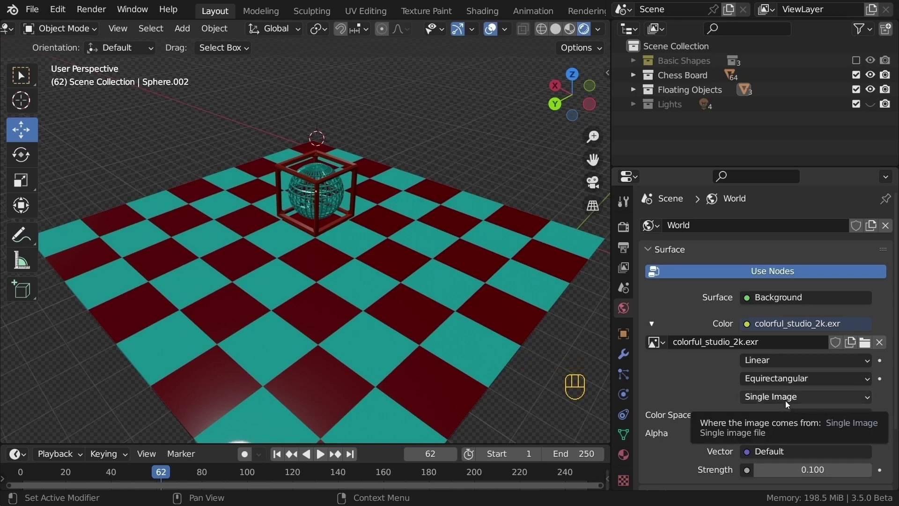
Make the Lights collection visible in the viewport again.
left_click(870, 103)
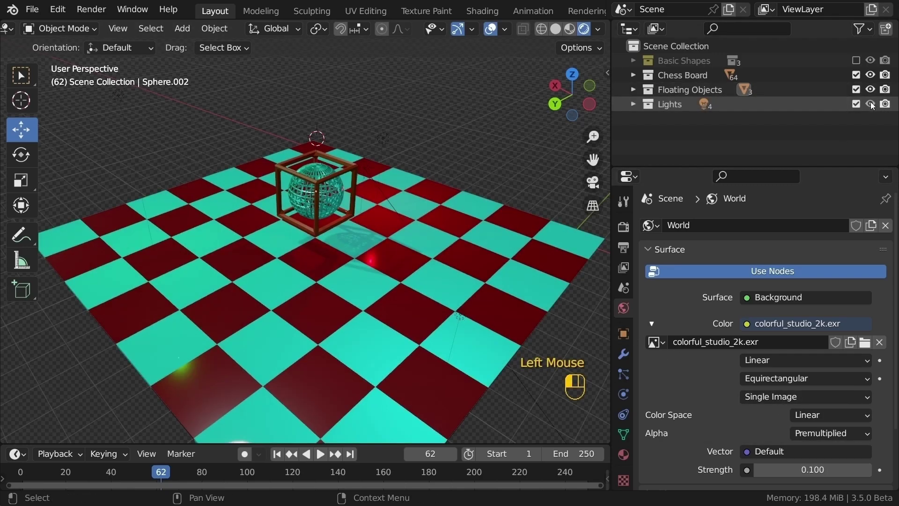
middle_click_drag(253, 203, 398, 211)
middle_click_drag(296, 200, 361, 216, "shift")
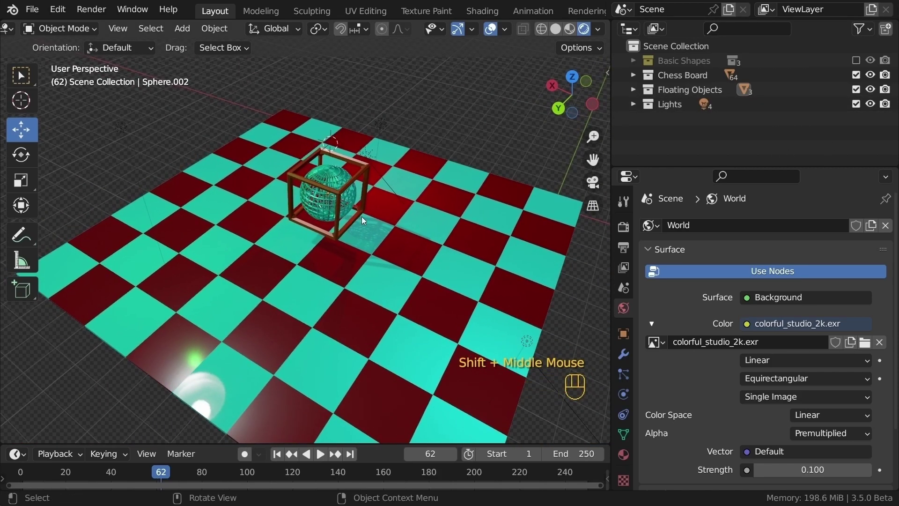
scroll(428, 232, "up", 2, "shift")
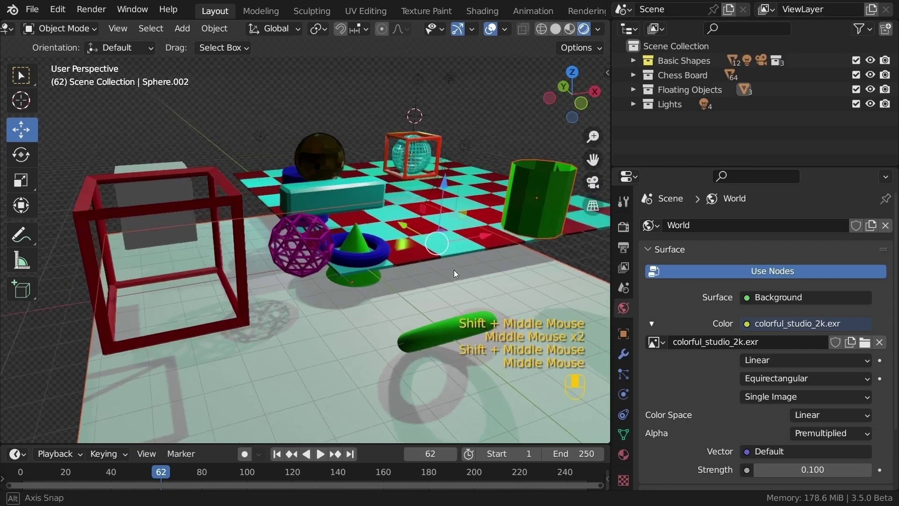
Inspect the Basic Shapes objects from several angles and exclude their collection from the view layer.
mouse_move(453, 270)
middle_mouse_down()
mouse_move(424, 282)
mouse_move(470, 266)
middle_mouse_up()
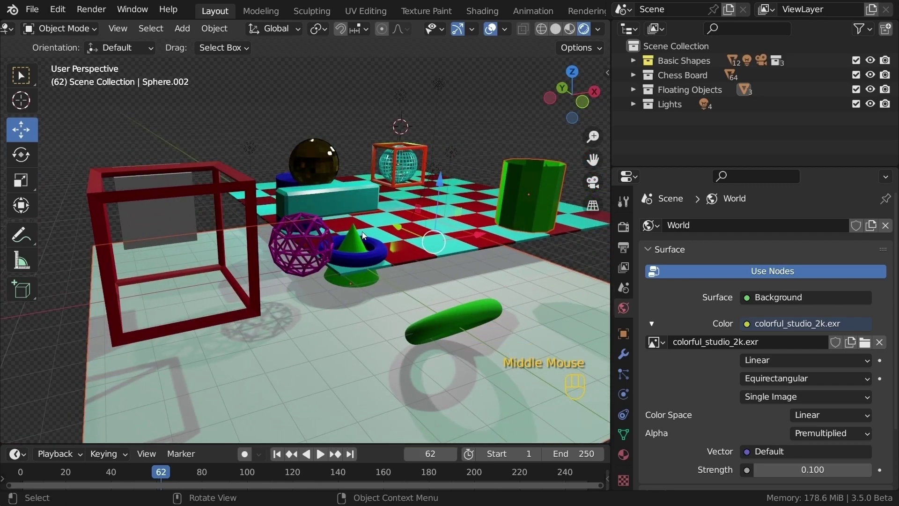
middle_click_drag(362, 214, 453, 234)
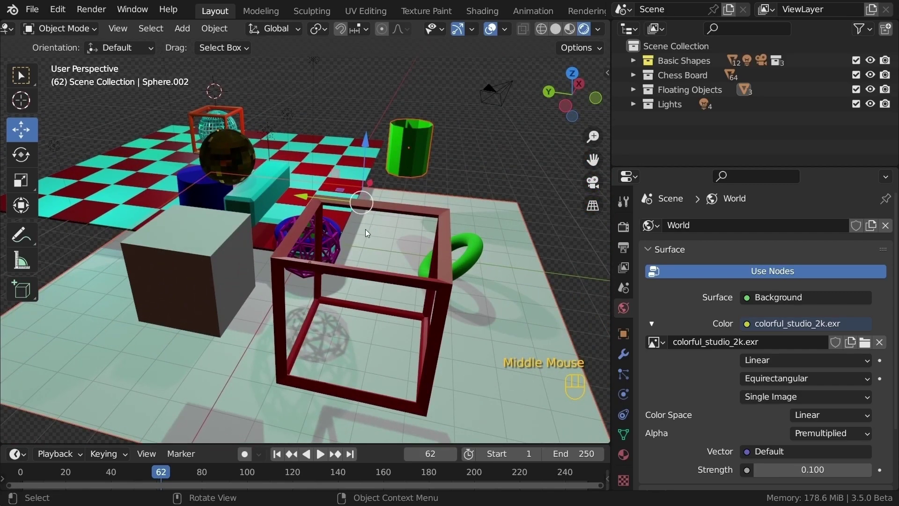
middle_click_drag(365, 233, 431, 221)
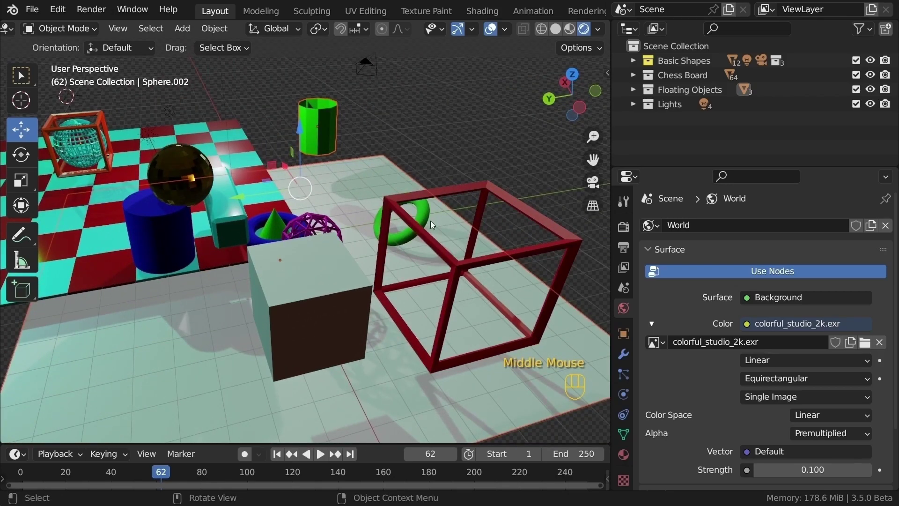
left_click(857, 60)
middle_click_drag(140, 196, 225, 225, "shift")
scroll(187, 222, "up", 4)
middle_click_drag(170, 222, 299, 262, "shift")
scroll(300, 243, "up", 3)
middle_click_drag(300, 235, 402, 225)
Try the Workbench render engine and switch back to Eevee.
left_click(623, 227)
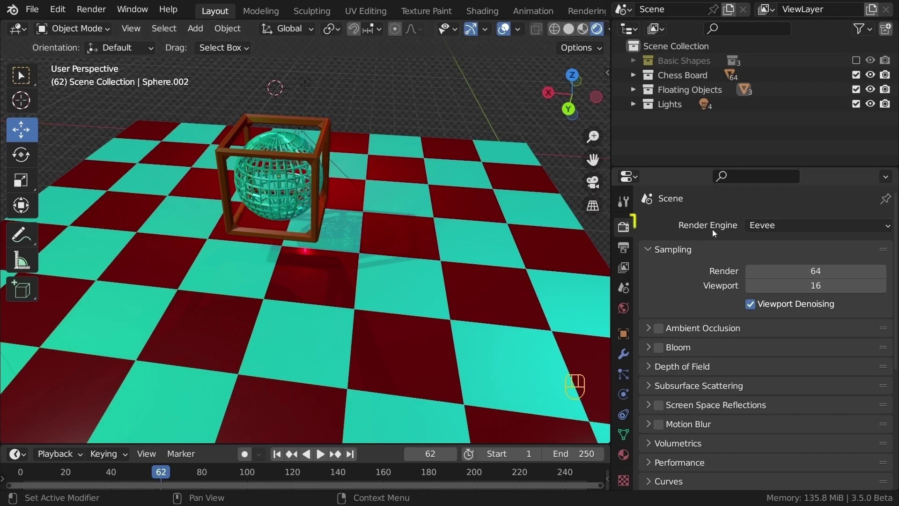
left_click(810, 226)
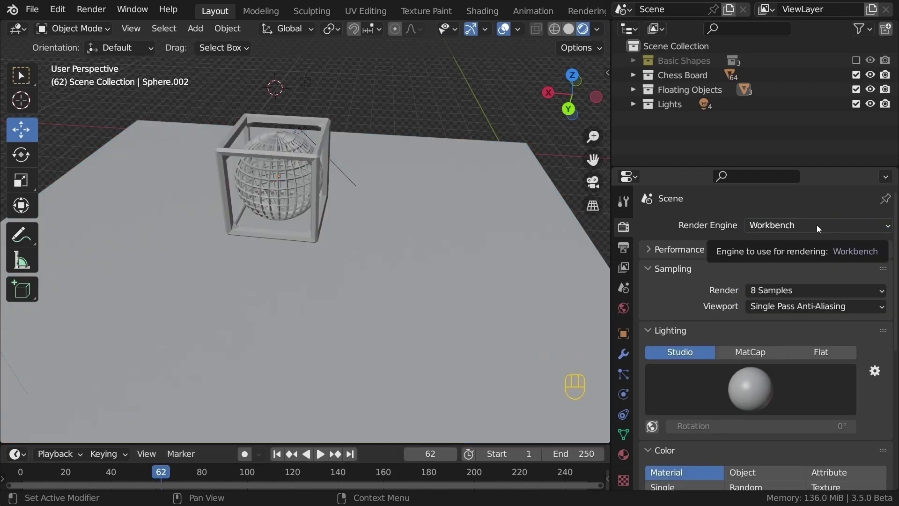
left_click(817, 225)
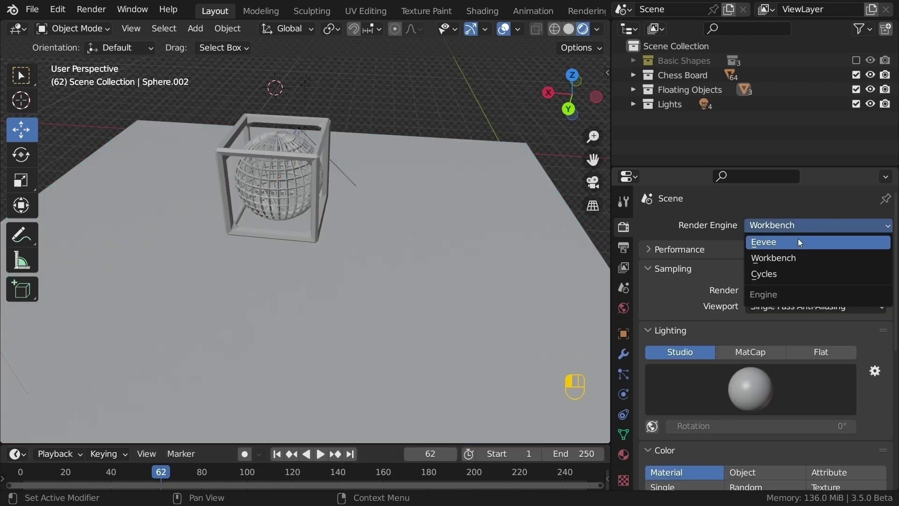
left_click(796, 241)
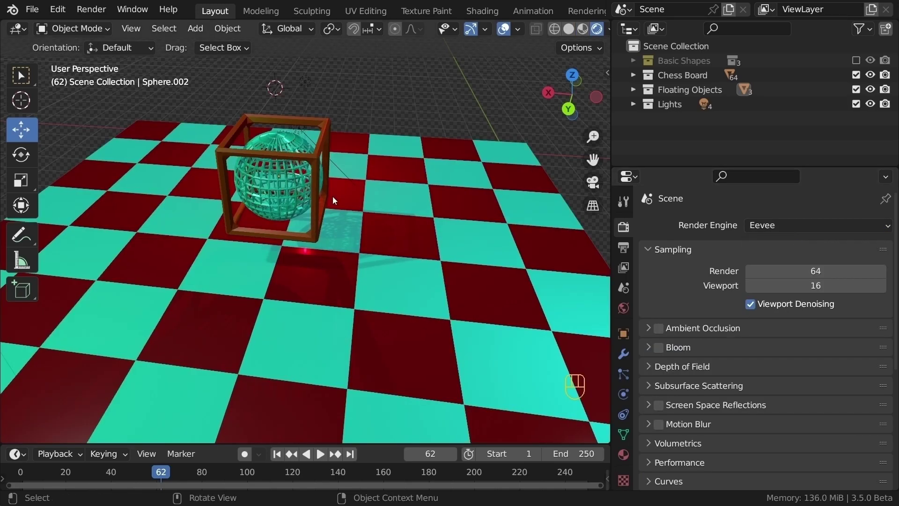
Try the Cycles render engine on the chess board with the wireframe cube and sphere.
middle_click_drag(275, 198, 323, 239)
scroll(324, 209, "down", 1)
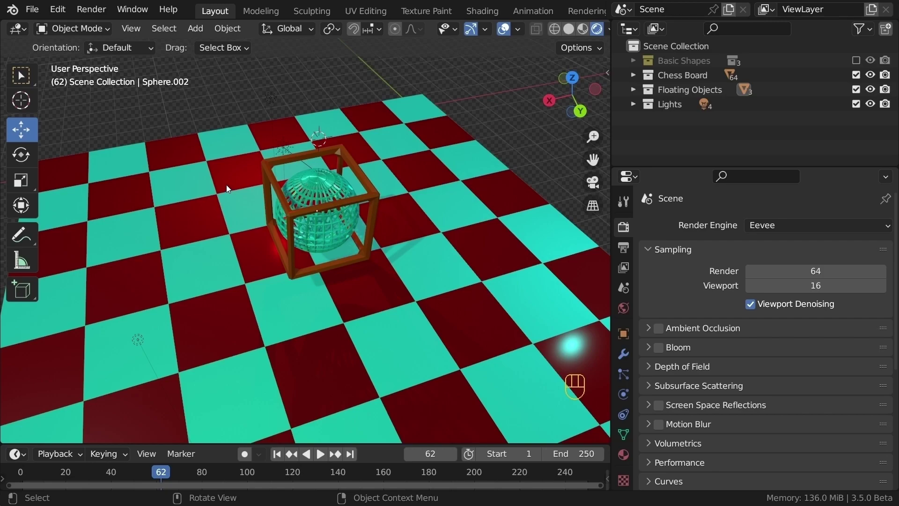
left_click(791, 225)
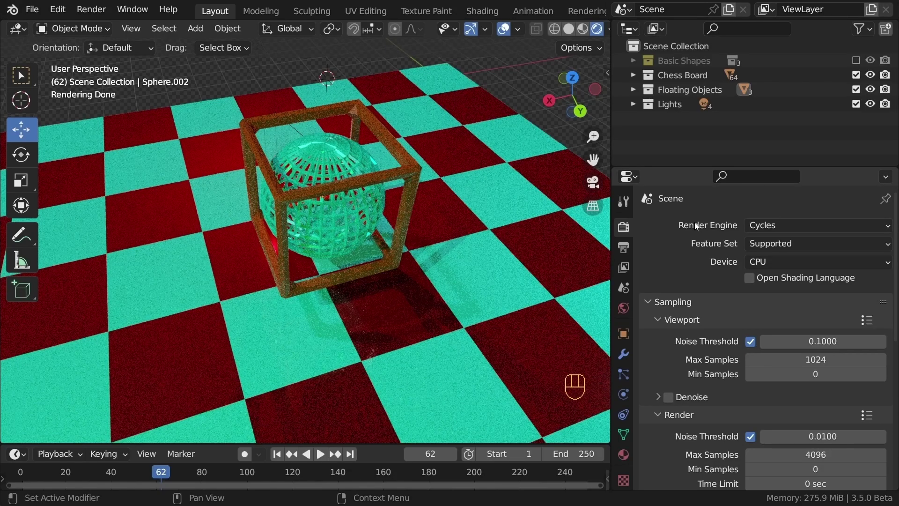
middle_click_drag(468, 262, 330, 307, "shift")
scroll(355, 285, "up", 1)
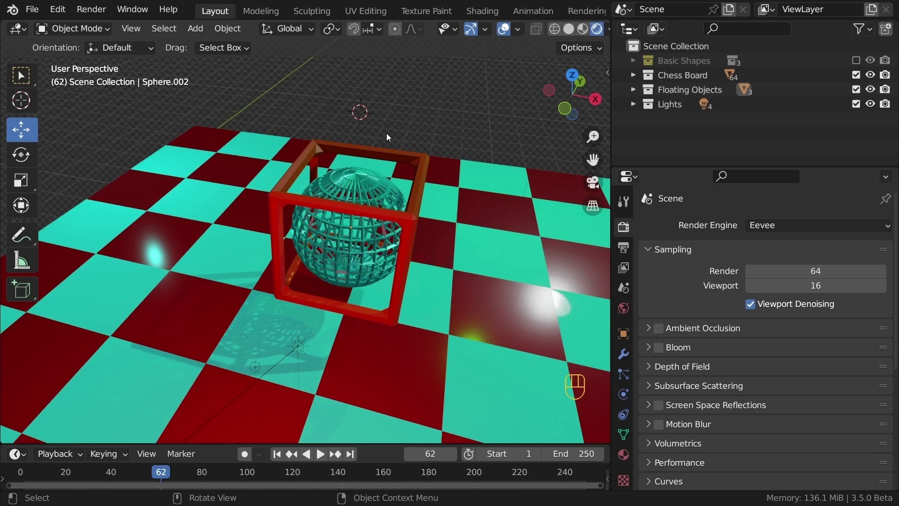
Create a new collection in the Scene Collection and name it Camera.
left_click(712, 120)
key("c")
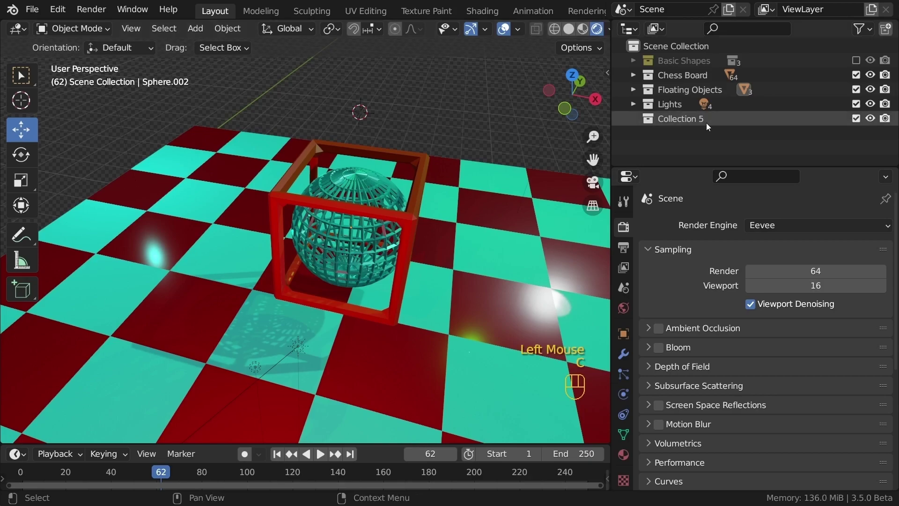
double_click(701, 121)
type("Camera")
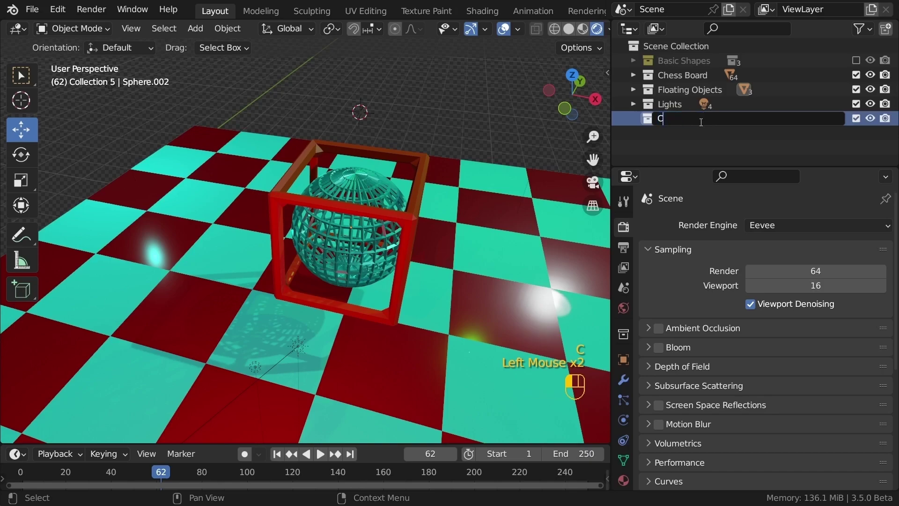
key("Return")
Add a camera to the Camera collection at the 3D cursor.
scroll(414, 176, "down", 4)
middle_click_drag(330, 234, 419, 229)
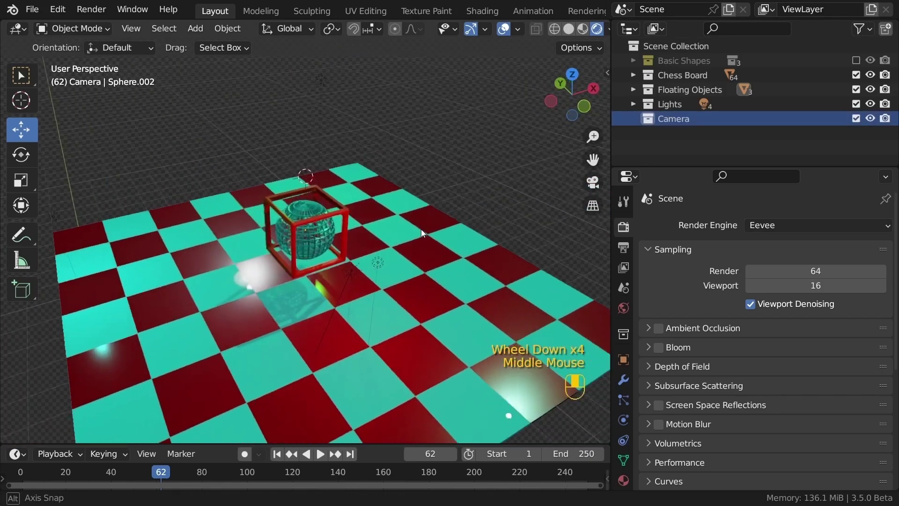
scroll(318, 246, "up", 3)
middle_click_drag(319, 246, 415, 242)
scroll(322, 259, "down", 2)
middle_click_drag(322, 258, 305, 248)
middle_click_drag(304, 248, 335, 232)
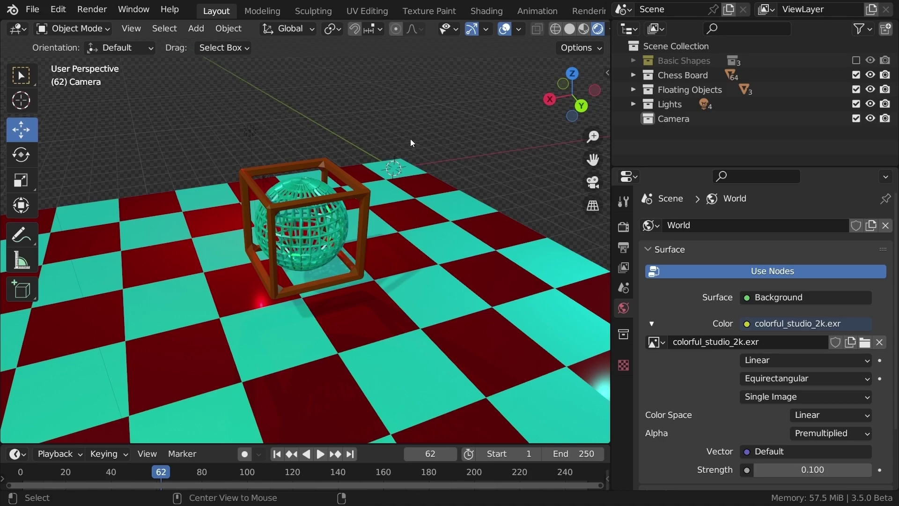
key("shift+a")
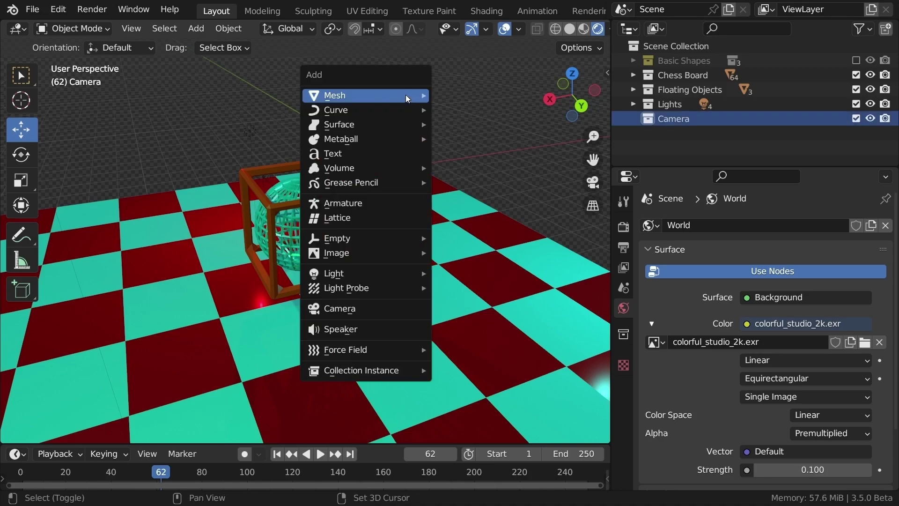
left_click(354, 308)
Switch the viewport to solid shading, select the new camera and make it the active scene camera.
left_click(570, 29)
middle_click_drag(548, 178, 492, 195)
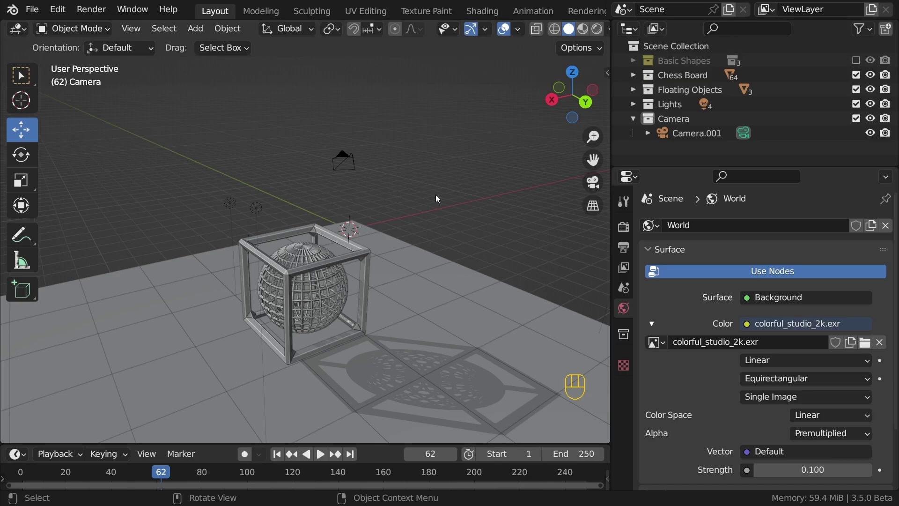
left_click(397, 142)
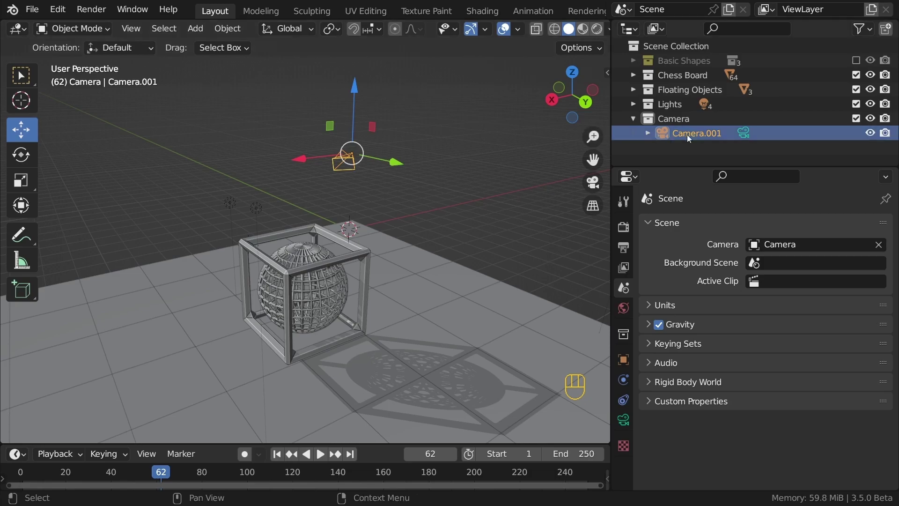
left_click(745, 135)
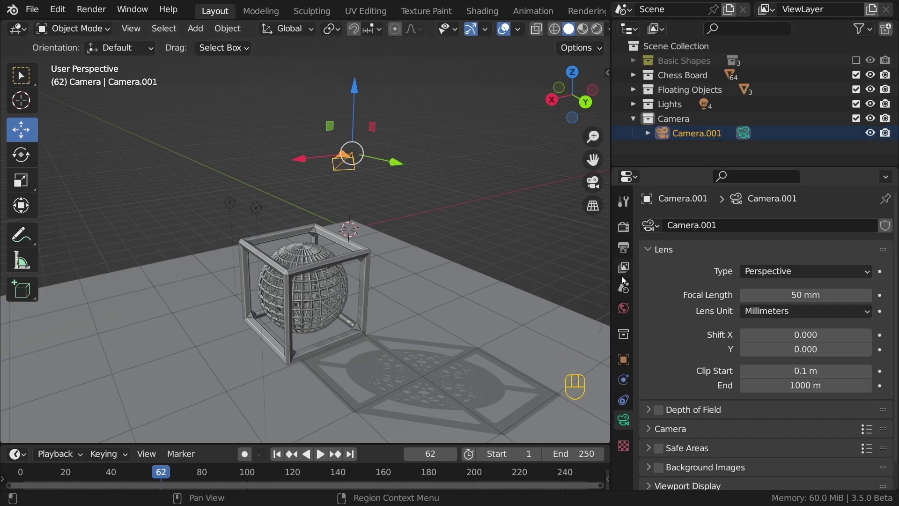
Pick Camera.001 as the active camera in the scene settings.
left_click(622, 289)
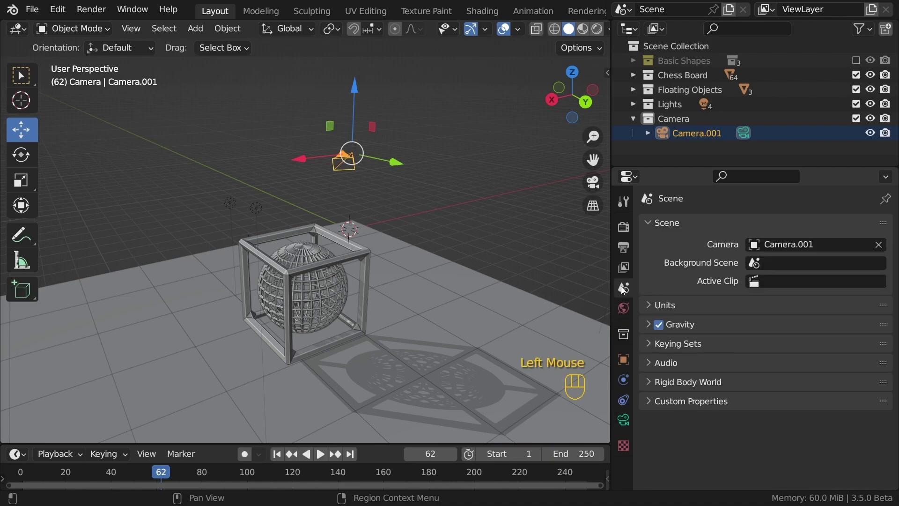
double_click(822, 239)
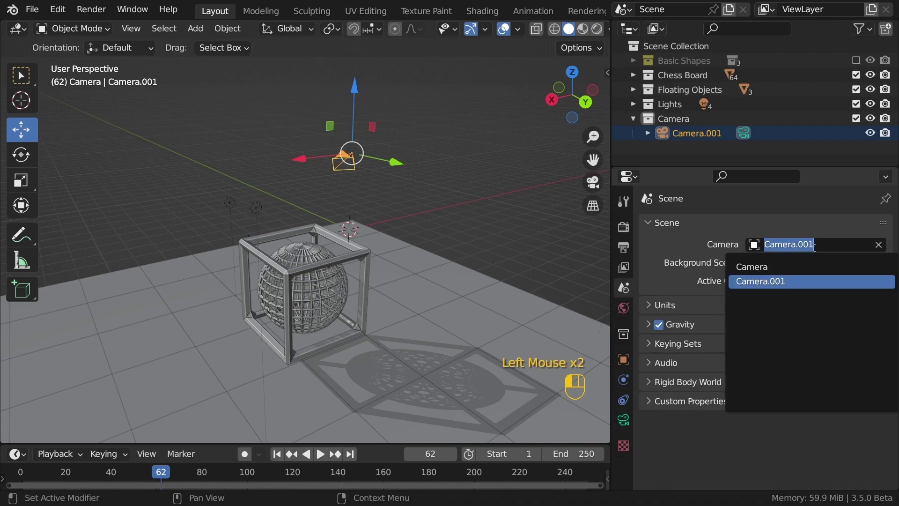
left_click(772, 281)
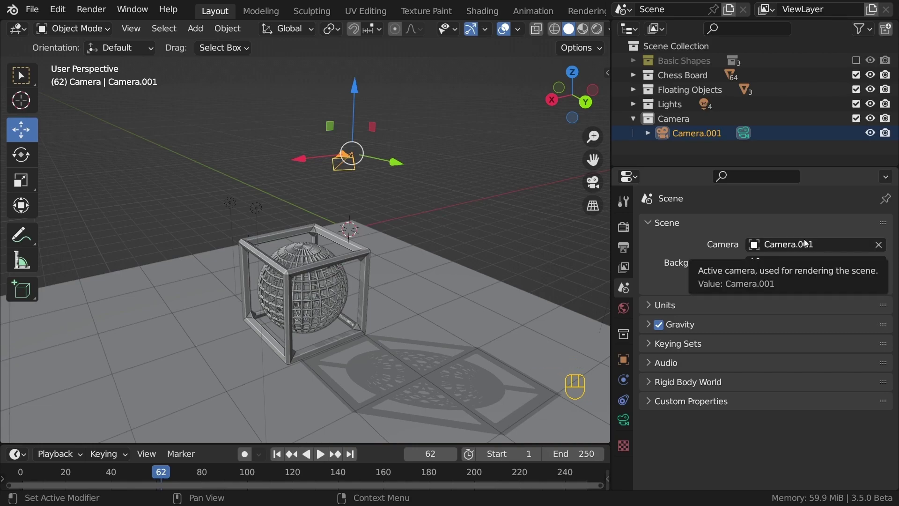
Look through the active camera, select it and move it backward along its local Z axis to bring the chess board into frame.
left_click(535, 198)
left_click(589, 186)
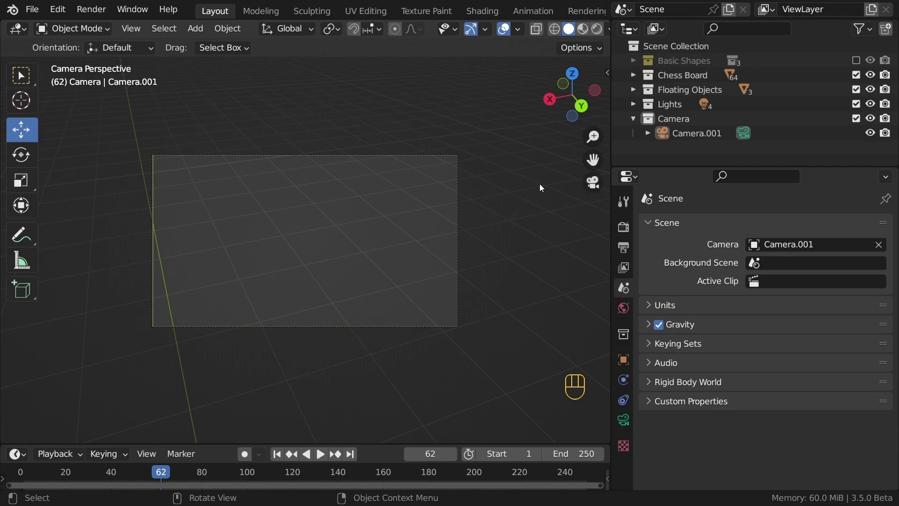
left_click(402, 156)
key("g")
key("g")
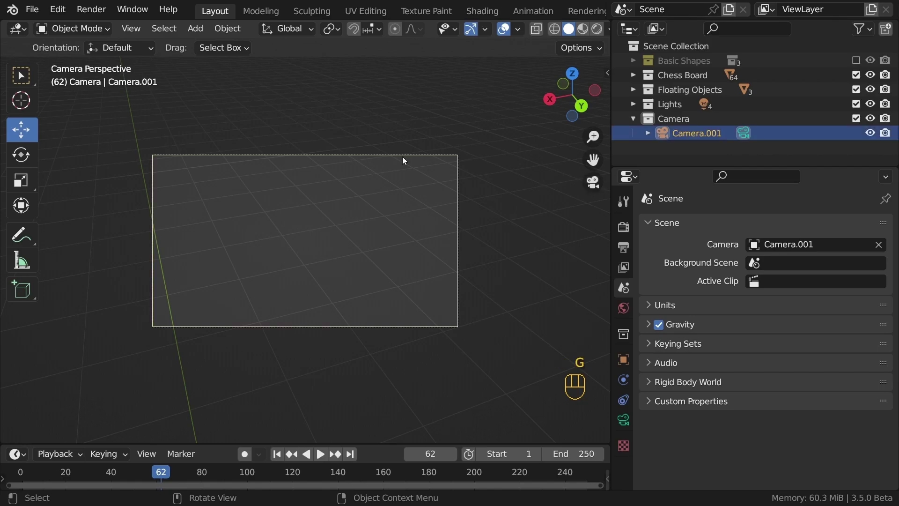
middle_click(390, 168)
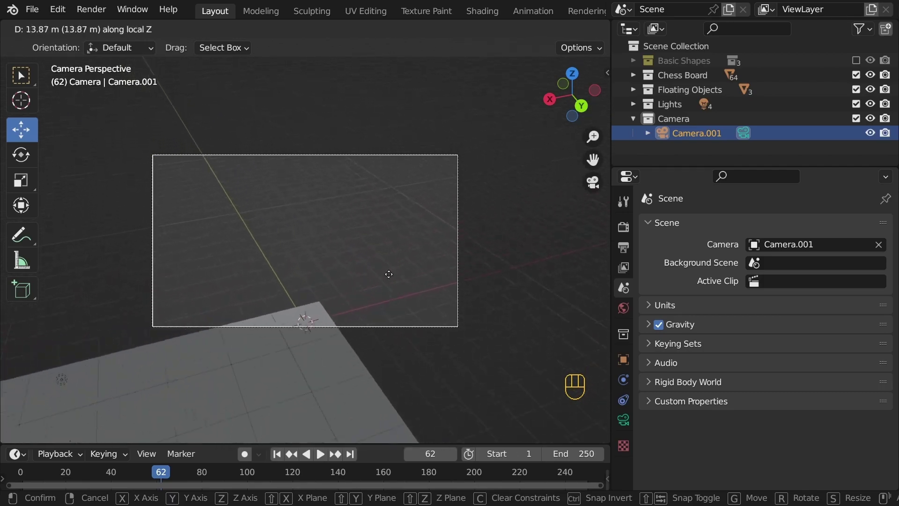
left_click(392, 301)
Display the camera's transform values, shift its position in camera view and rotate it about 15.8° around the view's Z axis.
left_click(623, 359)
mouse_move(748, 302)
left_mouse_down()
mouse_move(698, 303)
mouse_move(748, 302)
left_mouse_up()
left_click_drag(749, 271, 784, 271)
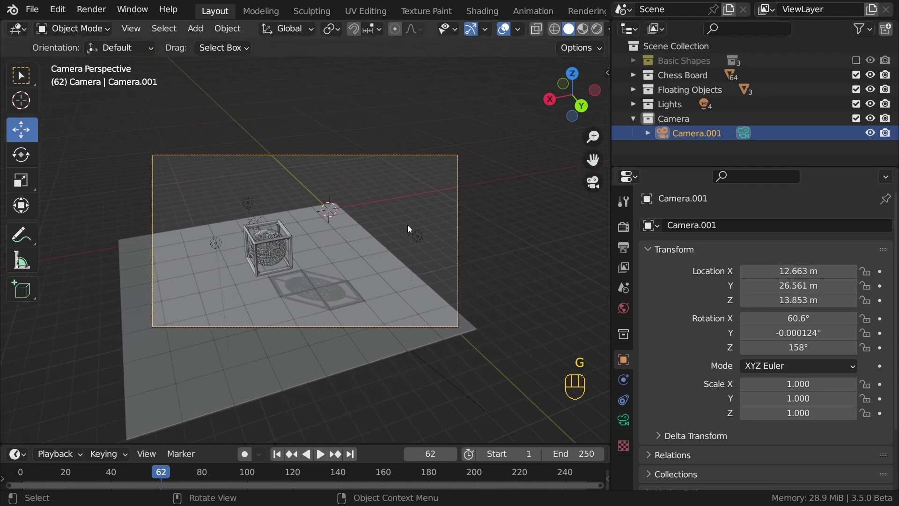
key("g")
key("g")
left_click(315, 290)
key("r")
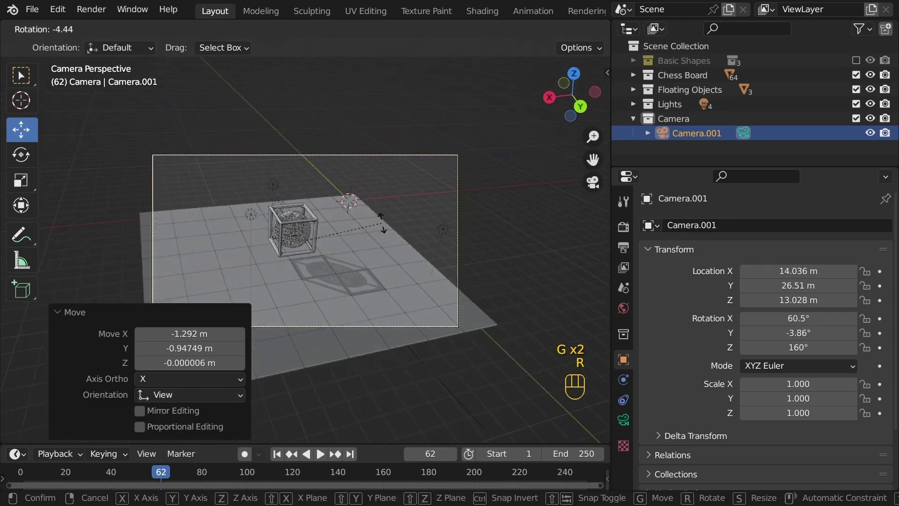
left_click(340, 183)
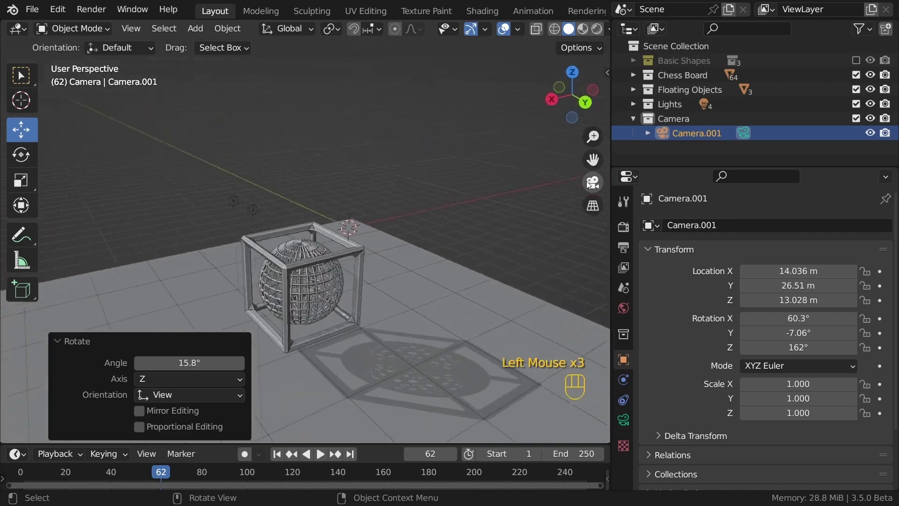
Switch back and forth between the camera view and the free perspective view.
key("KP_0")
key("KP_0")
key("KP_0")
key("KP_0")
key("KP_0")
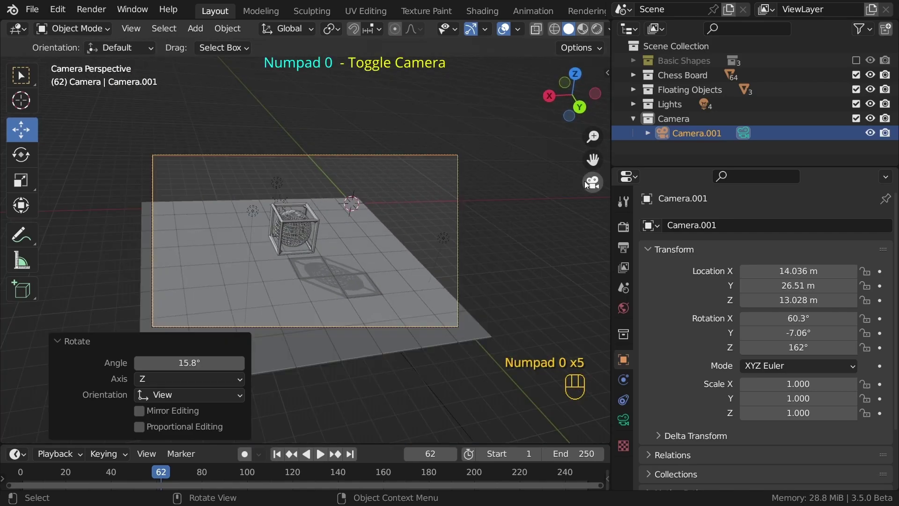
key("KP_0")
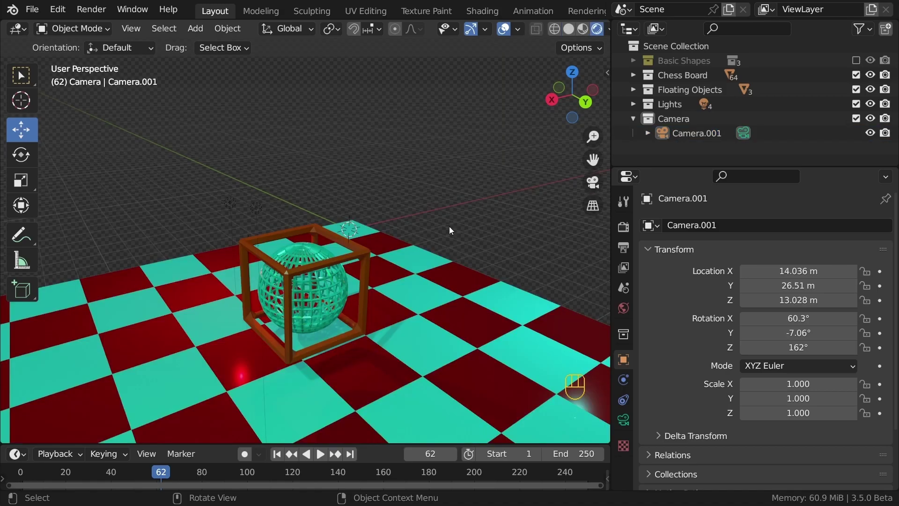
Align the active camera to a free perspective view looking down at the wireframe cube and sphere.
scroll(450, 228, "down", 1)
middle_click_drag(450, 229, 349, 198, "shift")
scroll(391, 182, "up", 2)
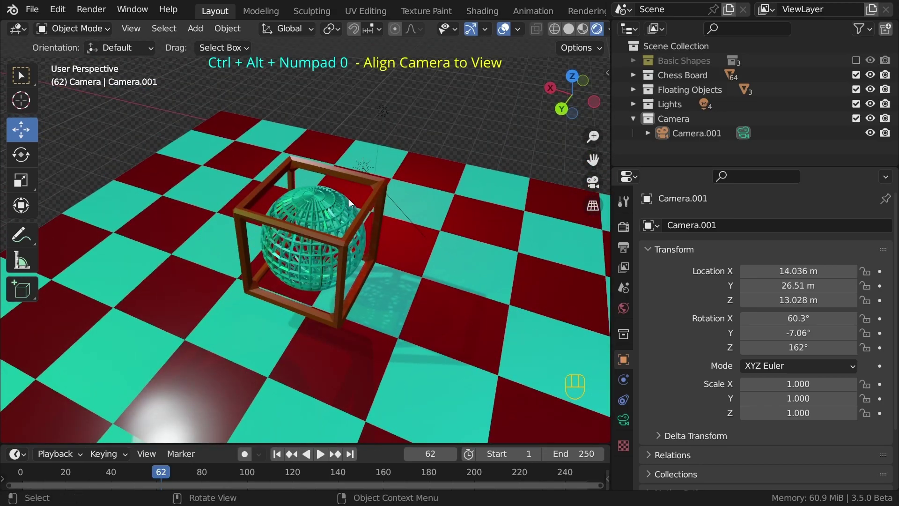
key("ctrl+alt")
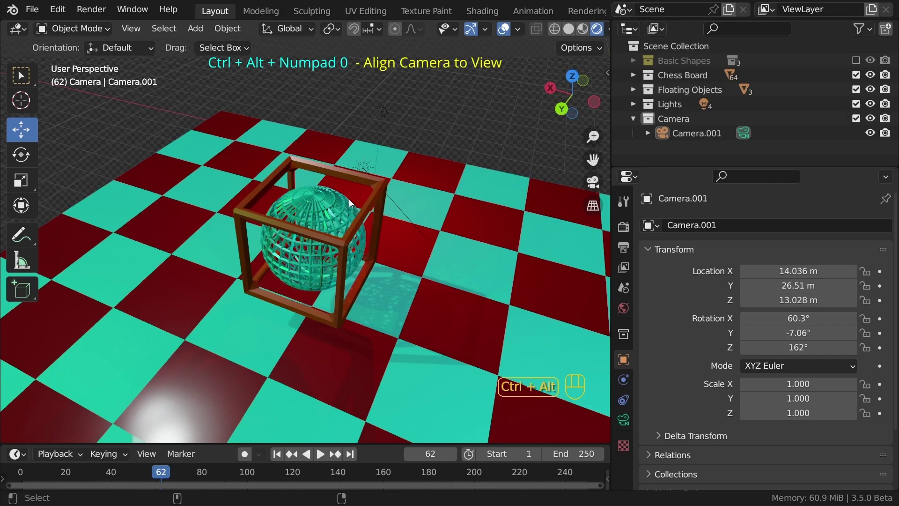
key("ctrl+alt+KP_0")
Select the camera and shift it down about 0.225 m in its view to reframe the wireframe cube.
left_click(339, 155)
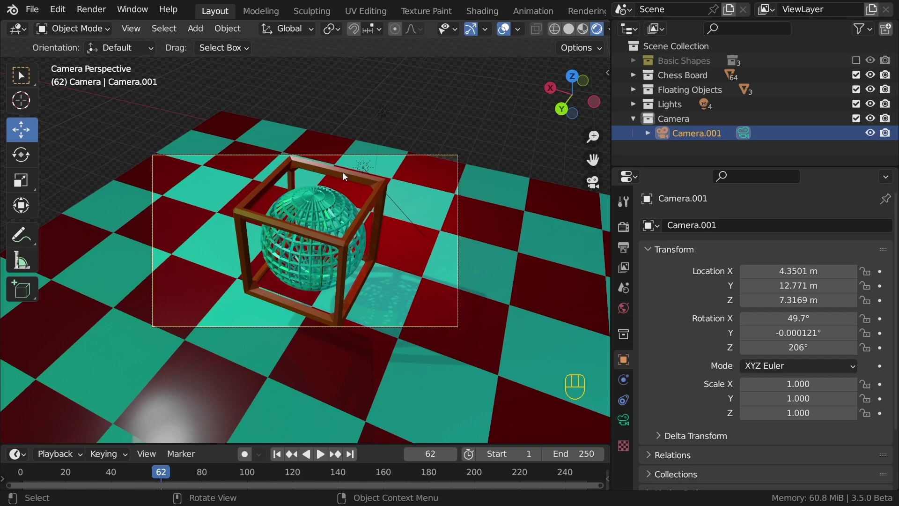
key("g")
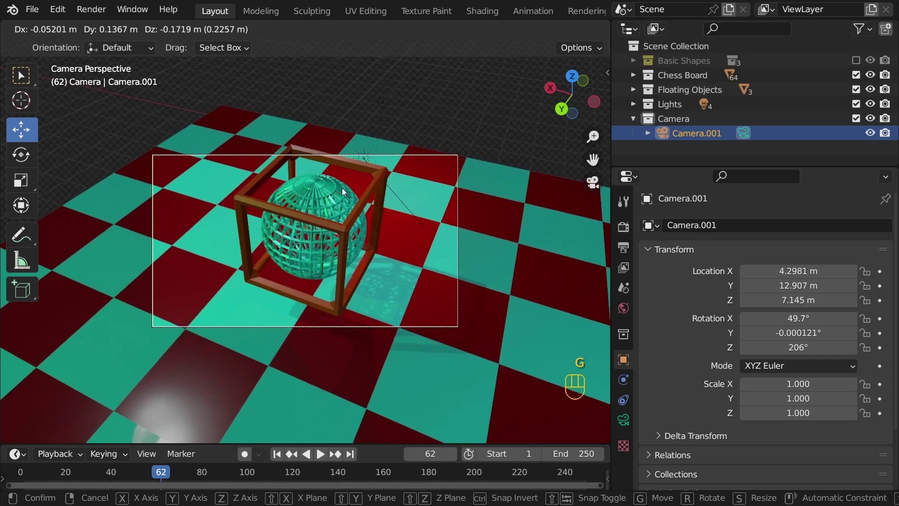
left_click(350, 200)
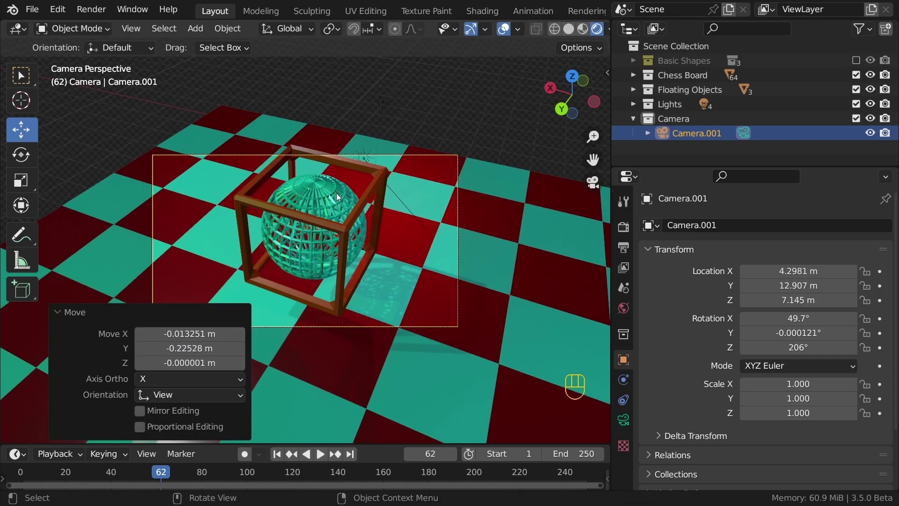
Raise the camera's Passepartout opacity to 0.966 in its viewport display settings.
left_click(688, 135)
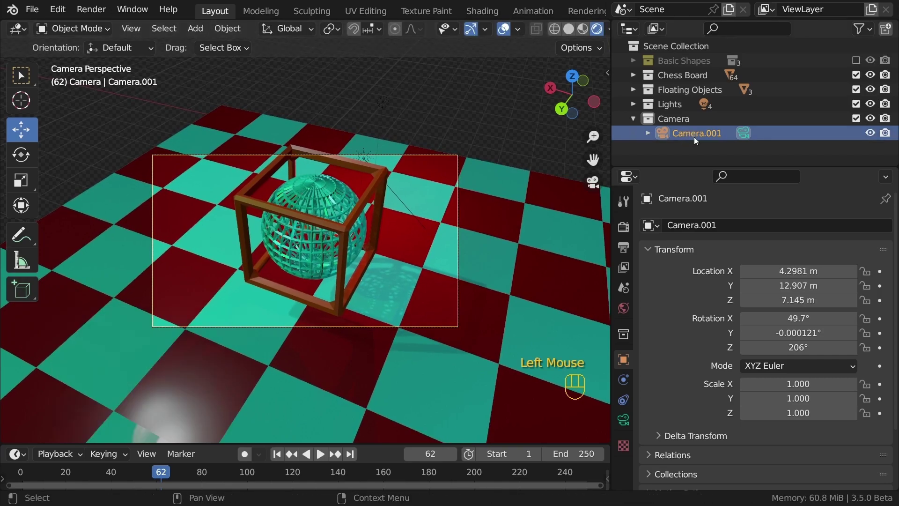
left_click(622, 423)
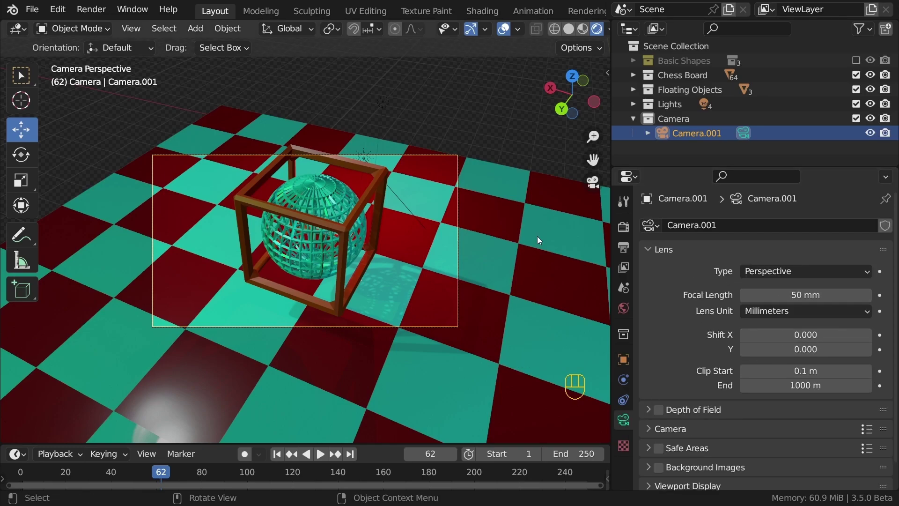
scroll(673, 305, "down", 5)
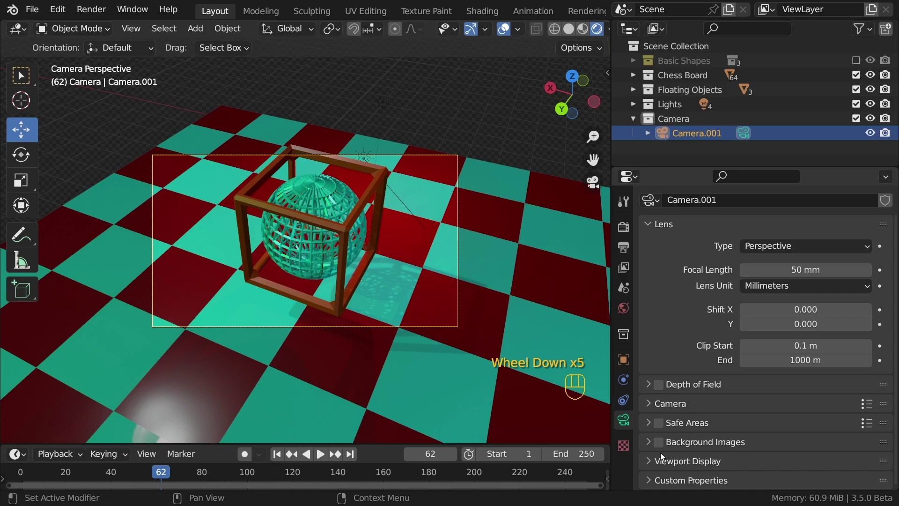
left_click(656, 461)
scroll(716, 426, "down", 3)
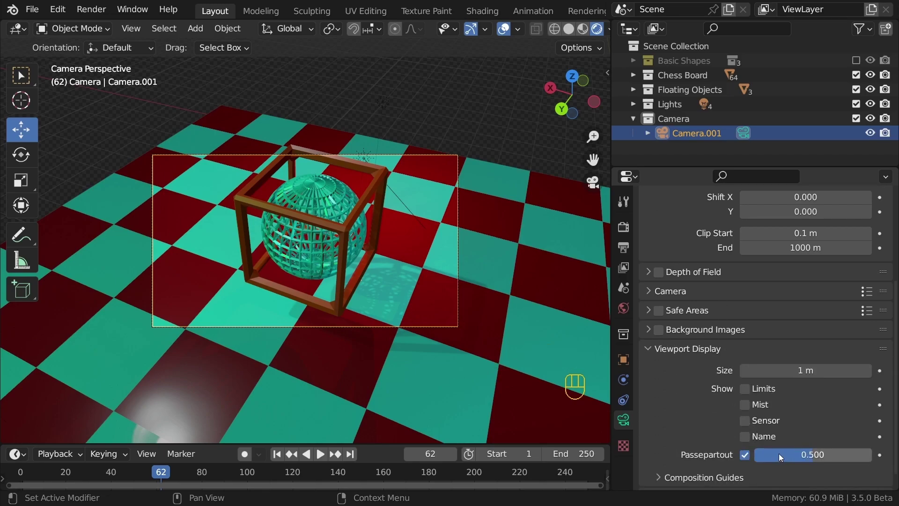
left_click_drag(787, 457, 842, 457)
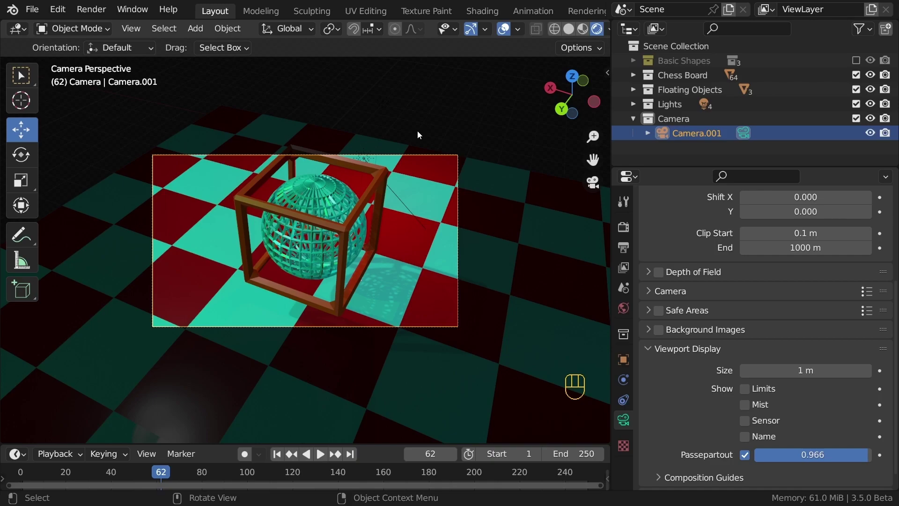
left_click(606, 71)
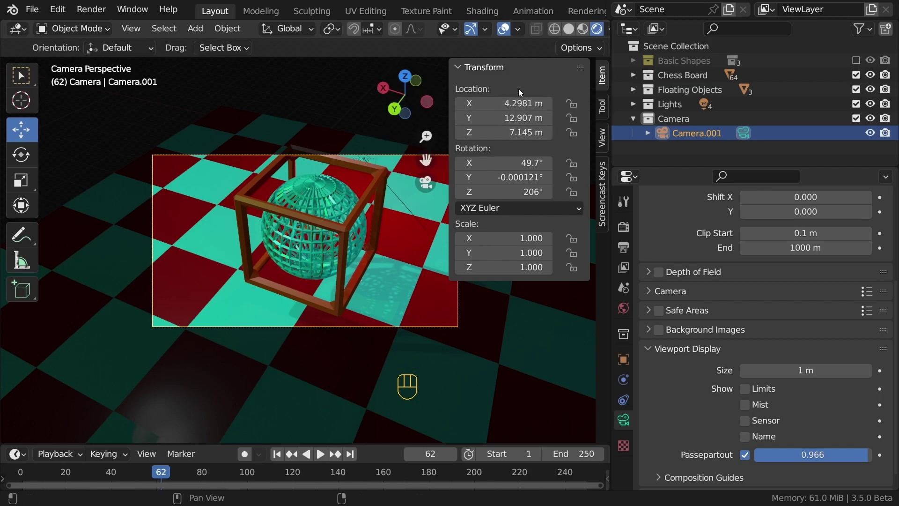
key("n")
key("n")
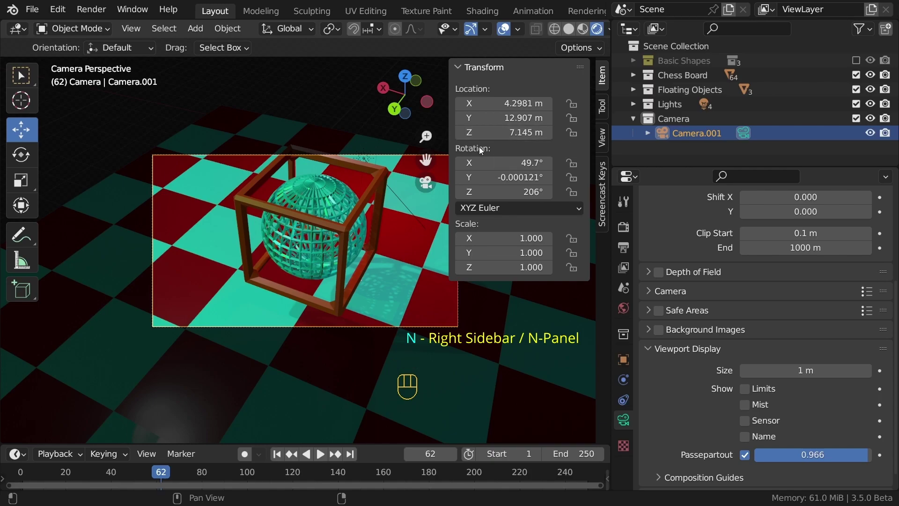
key("t")
key("t")
key("t")
key("t")
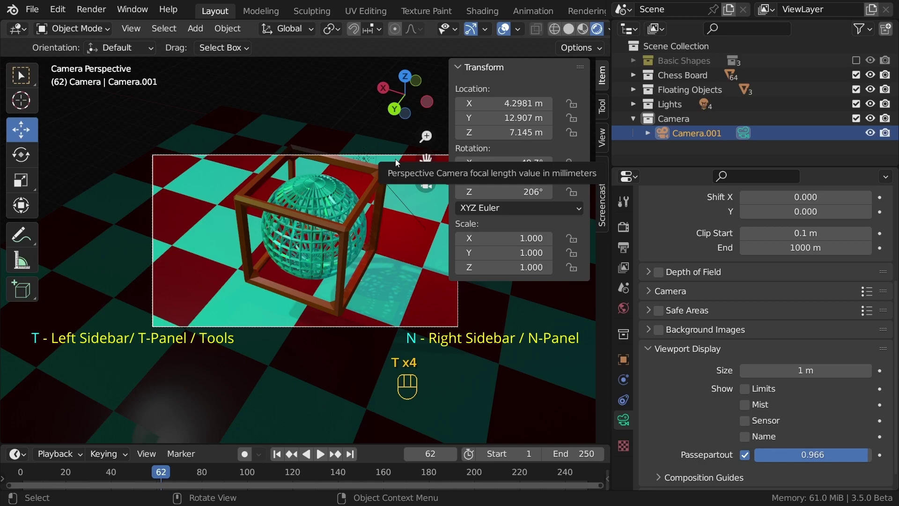
key("n")
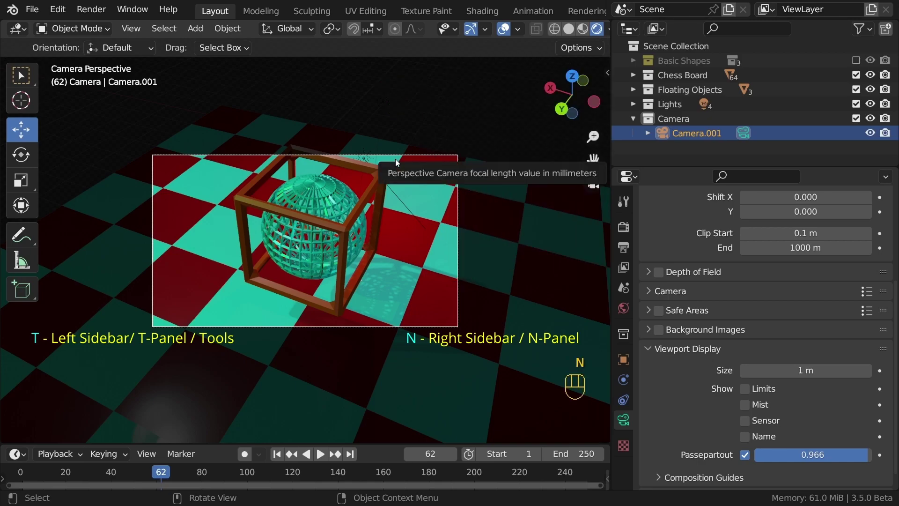
Enable the Camera to View lock so that viewport navigation moves the camera.
key("n")
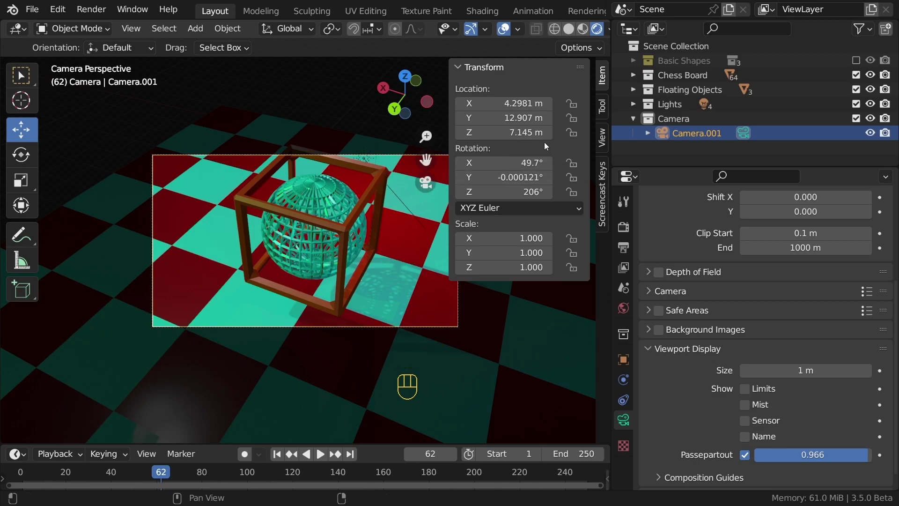
left_click(602, 138)
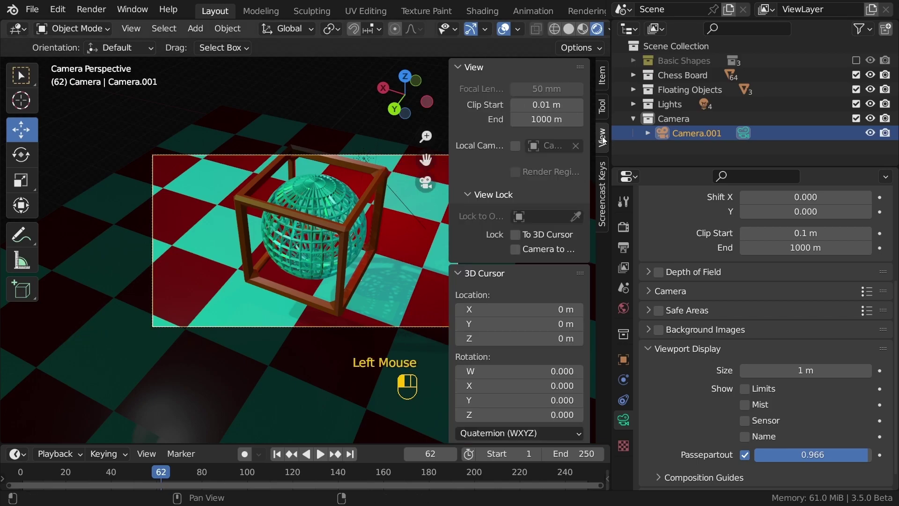
left_click_drag(449, 138, 409, 138)
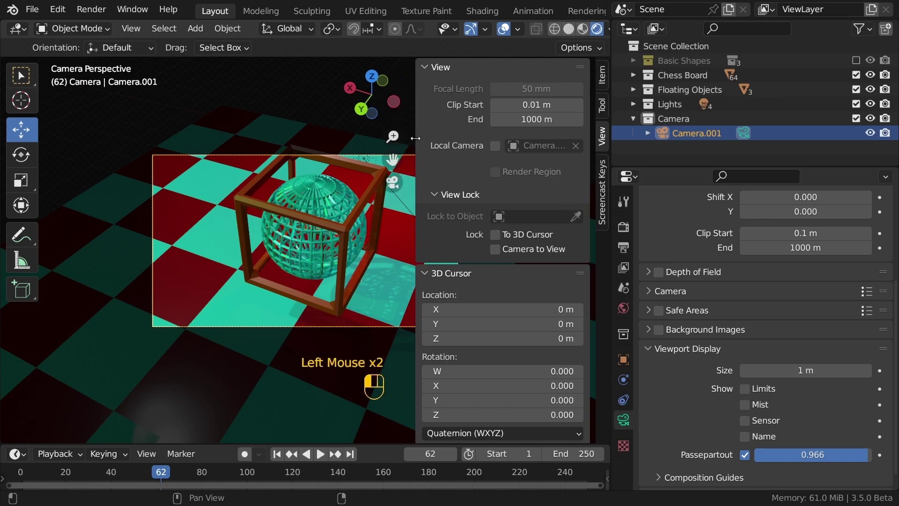
left_click(495, 249)
key("n")
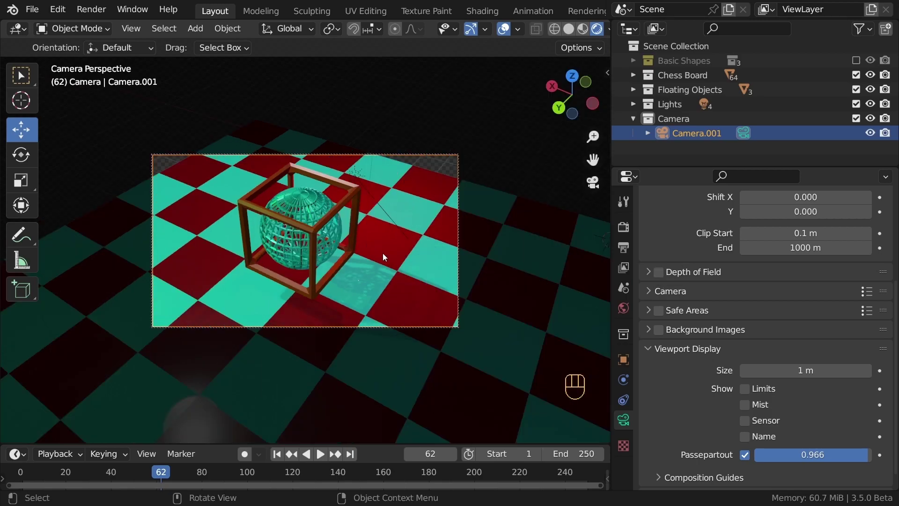
Orbit the locked camera around the wireframe cube to view it from another side of the chess board.
middle_click_drag(367, 260, 397, 240)
key("n")
key("n")
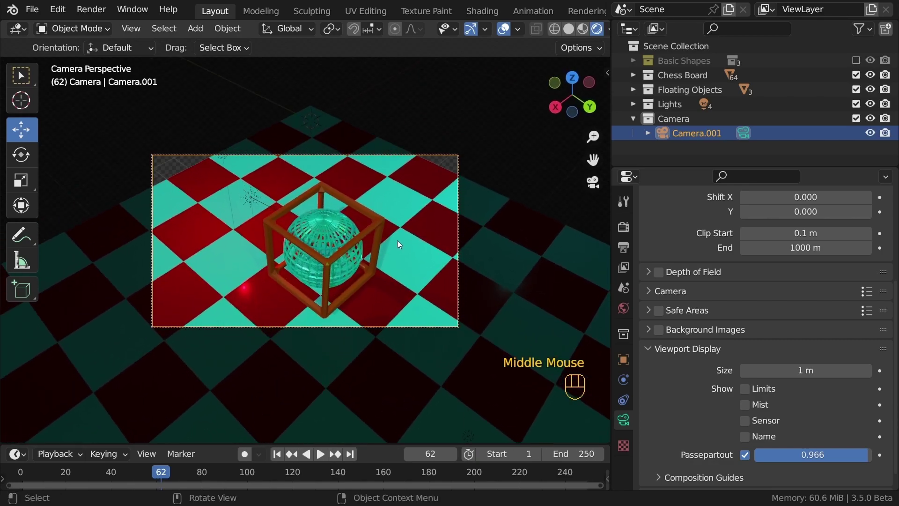
key("n")
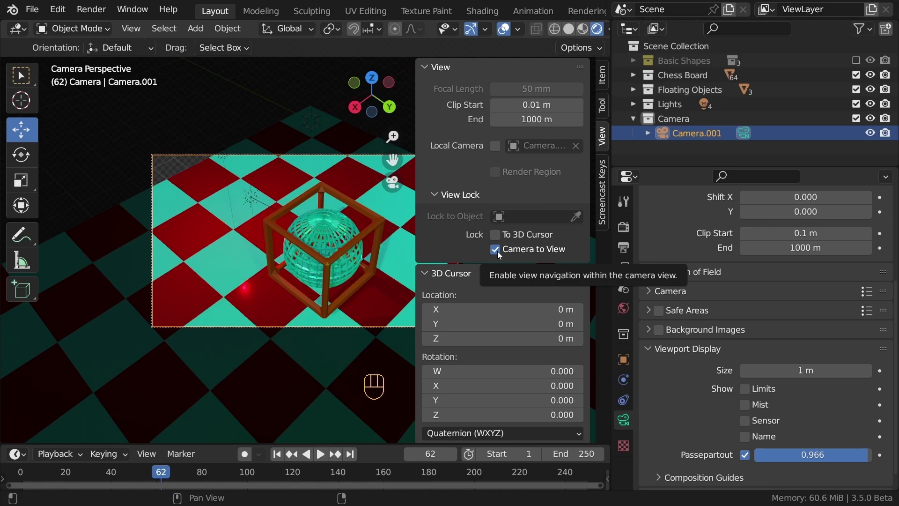
key("n")
middle_click_drag(497, 255, 430, 202)
Fit the camera frame to the viewport and adjust the camera's distance for a close framing of the wireframe cube and sphere.
key("Home")
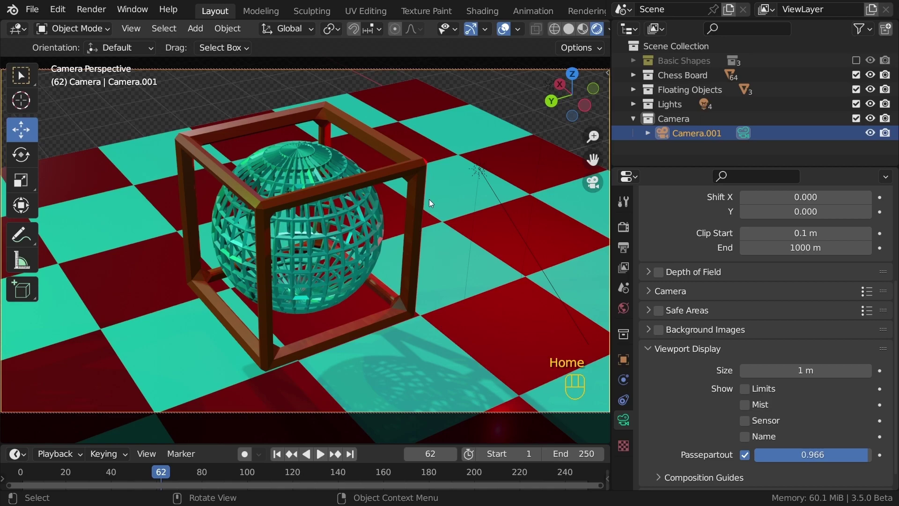
scroll(397, 217, "down", 4)
scroll(397, 217, "up", 4)
scroll(397, 216, "down", 4)
scroll(397, 217, "up", 3)
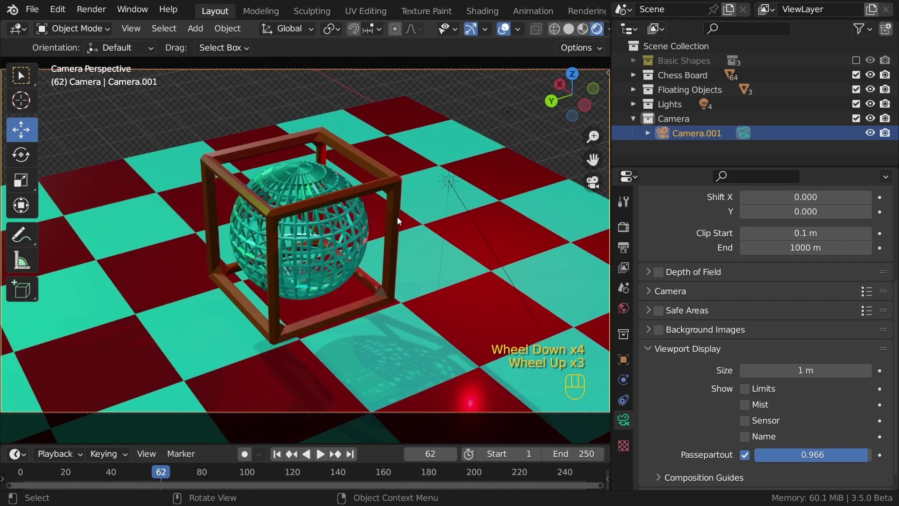
scroll(397, 218, "down", 3)
scroll(397, 218, "up", 3)
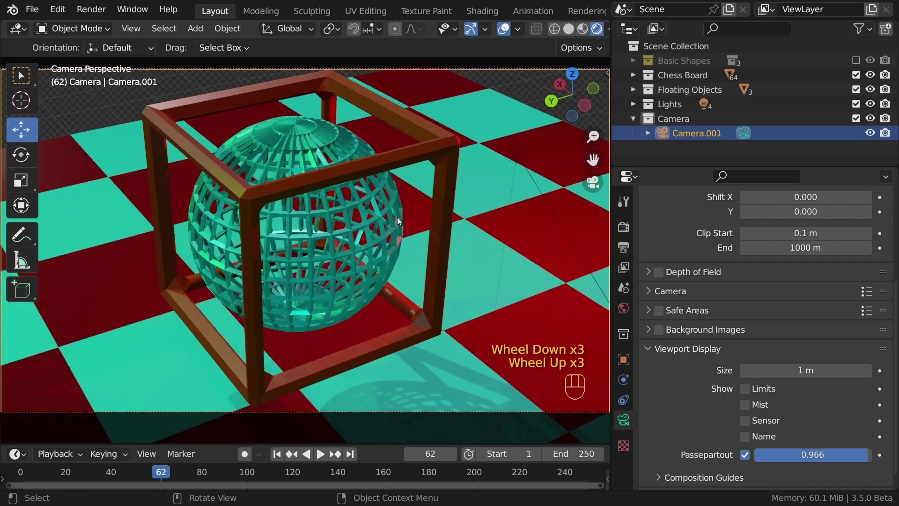
scroll(397, 217, "down", 1)
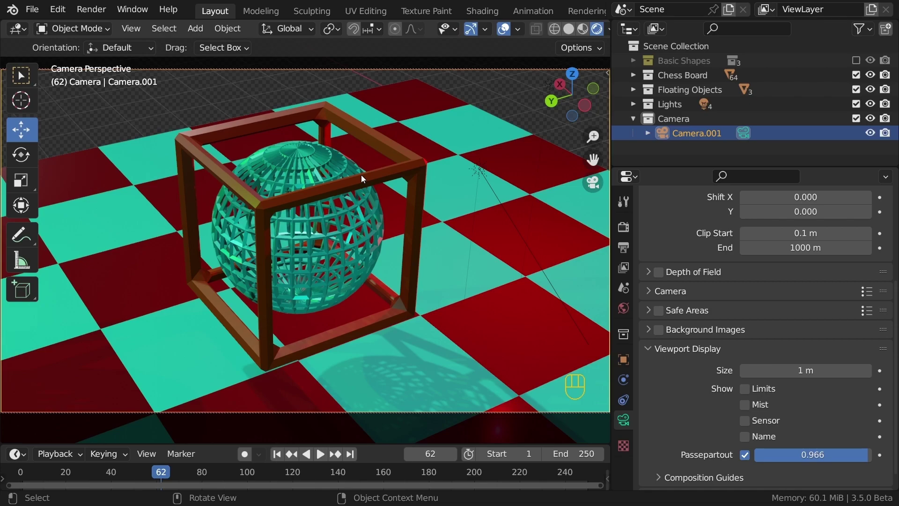
Disable the Camera to View lock so that viewport navigation no longer moves the camera.
key("n")
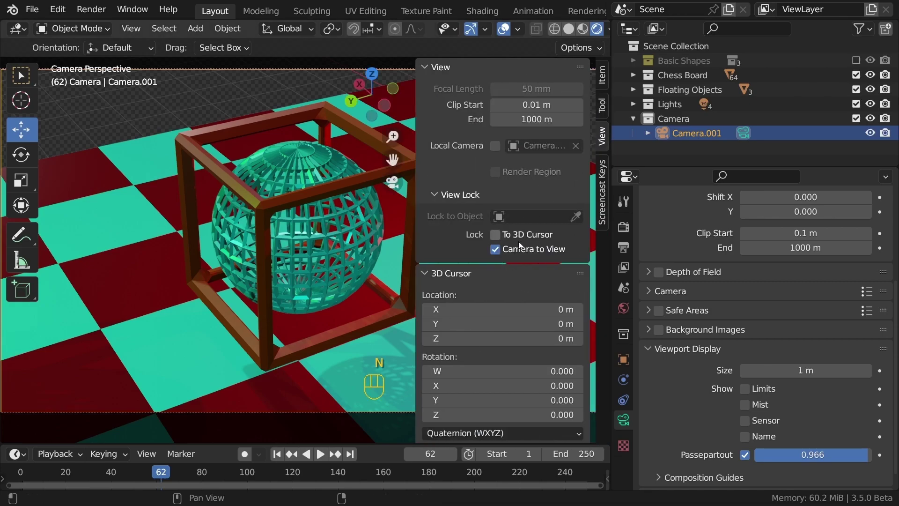
left_click(499, 252)
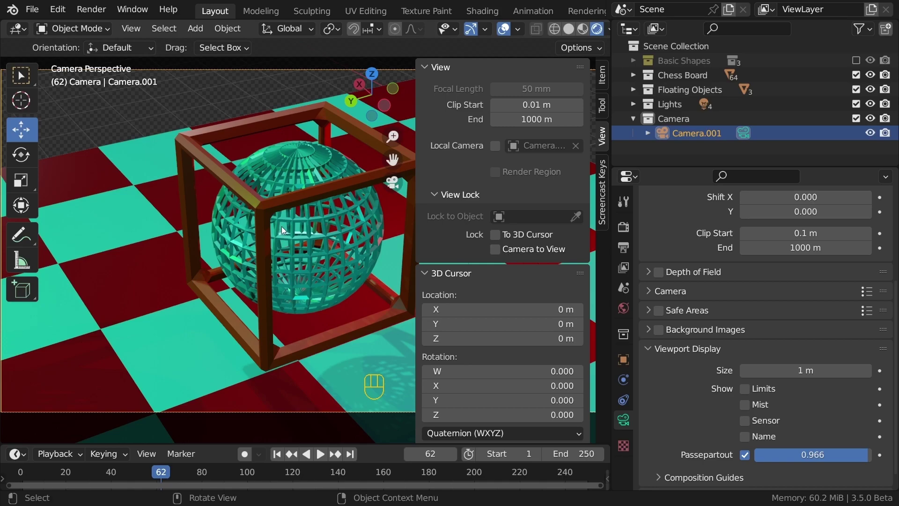
key("n")
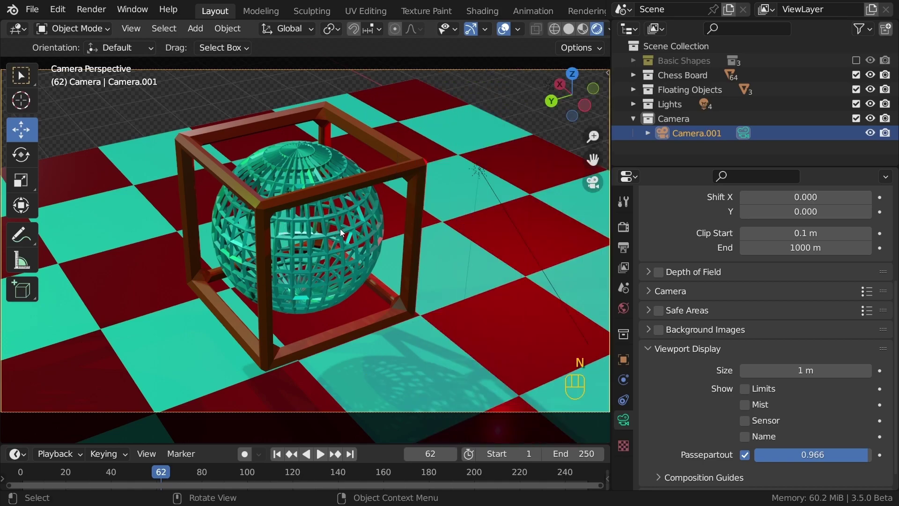
scroll(342, 230, "down", 3)
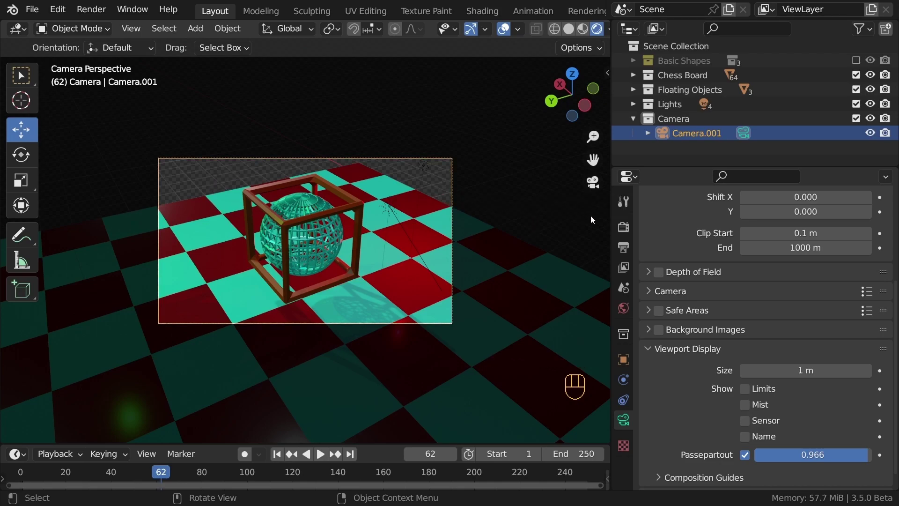
Enable Bloom in the Eevee render settings of the scene.
left_click(623, 227)
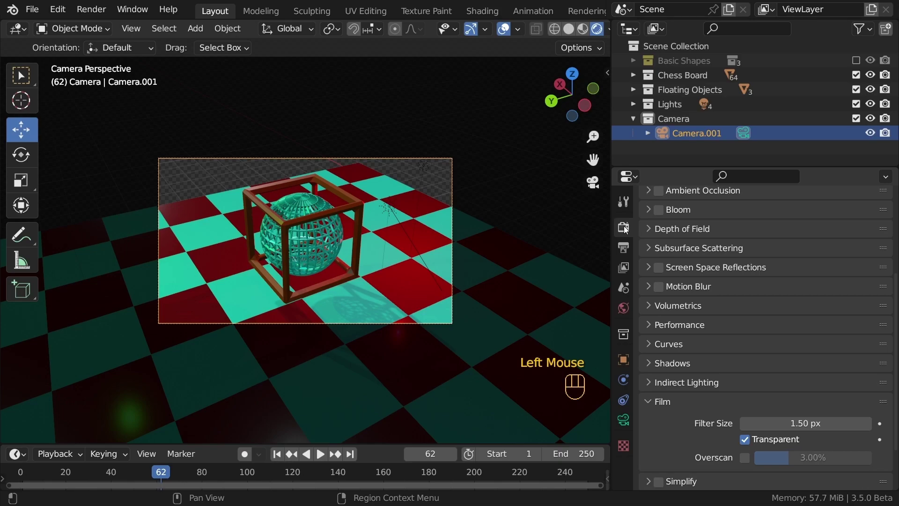
scroll(693, 248, "up", 8)
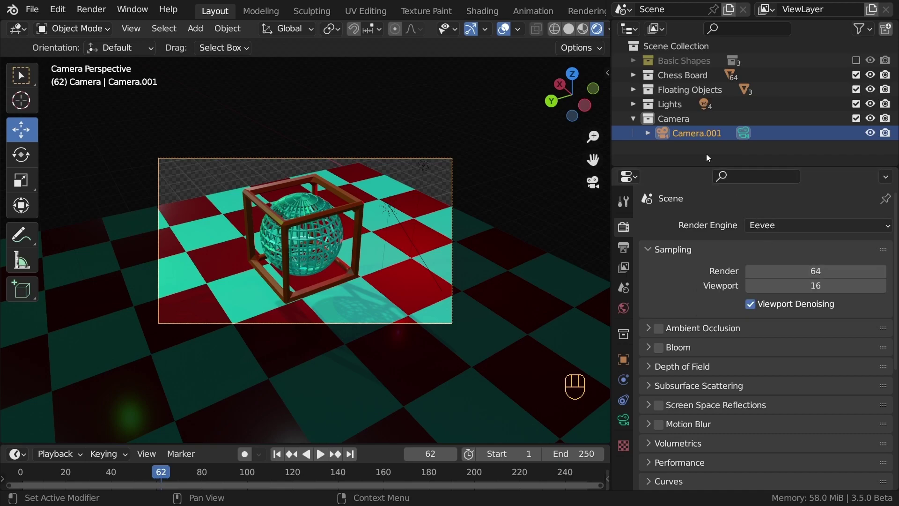
left_click(631, 89)
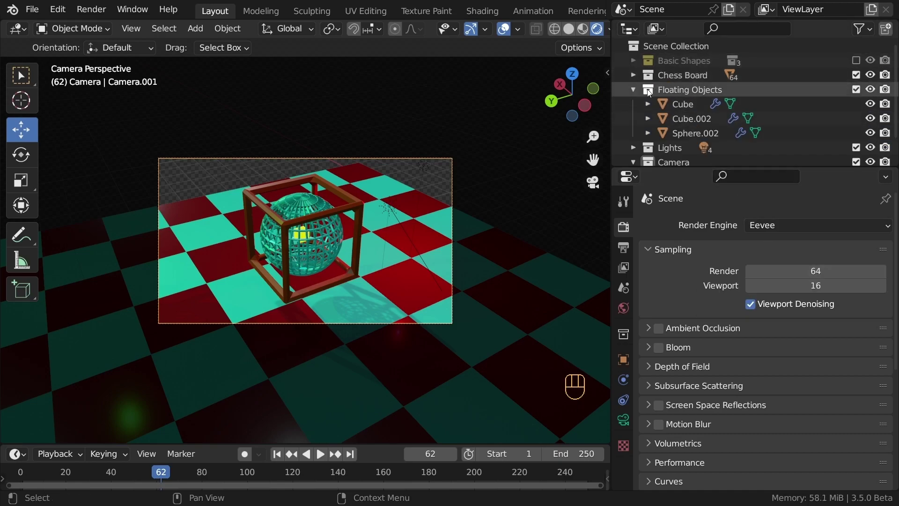
left_click(633, 89)
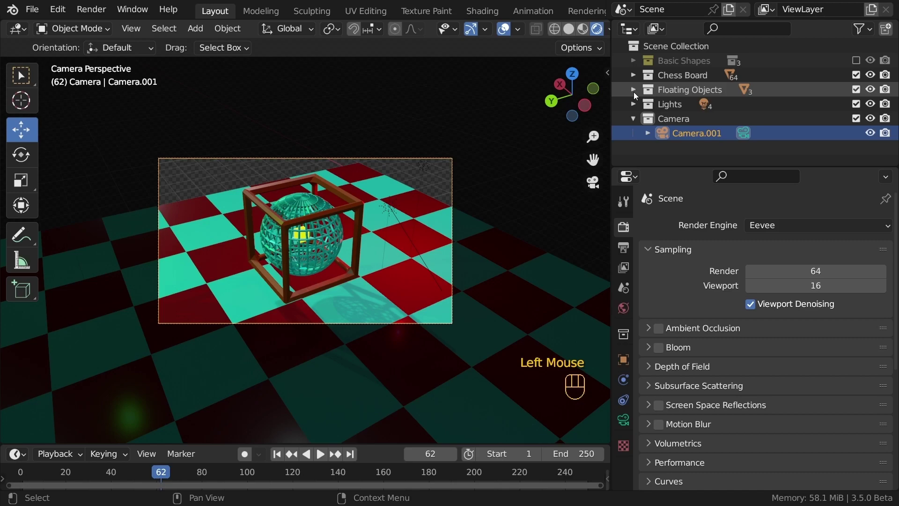
left_click(658, 347)
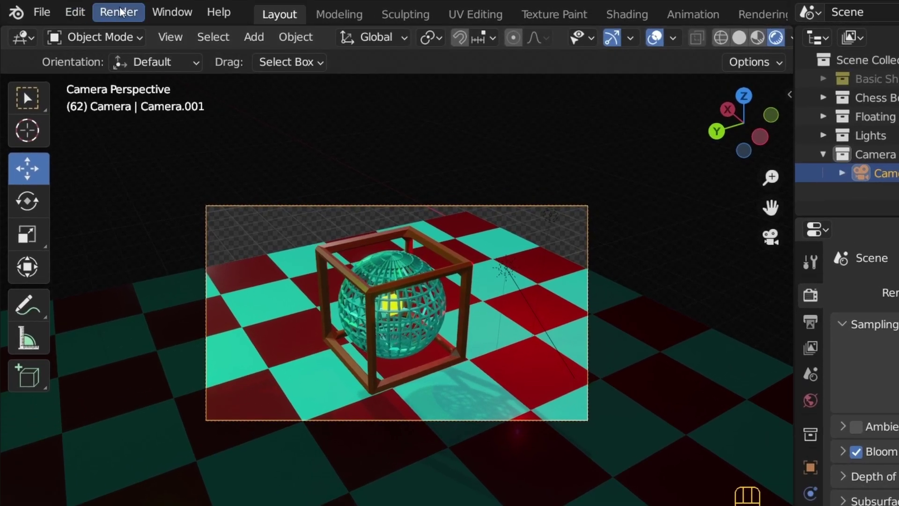
Render the current frame as a still image and start saving the result.
left_click(90, 9)
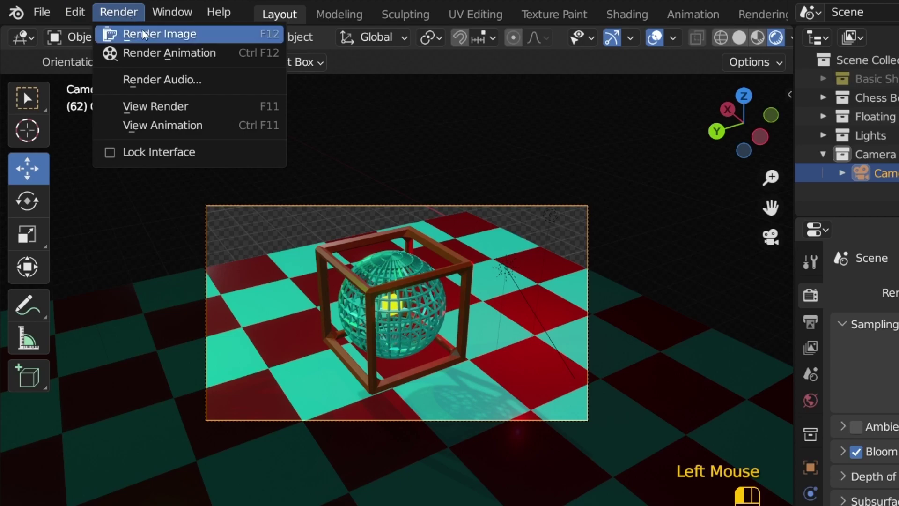
left_click(177, 35)
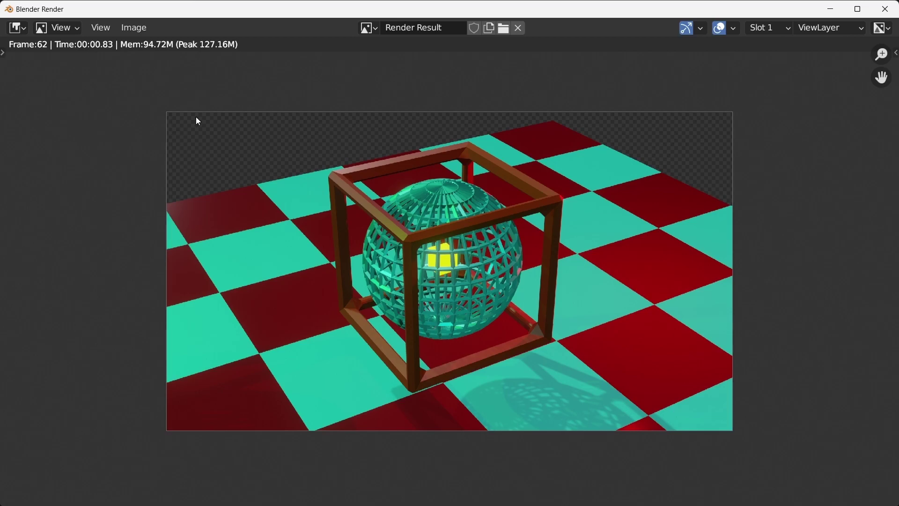
left_click(138, 29)
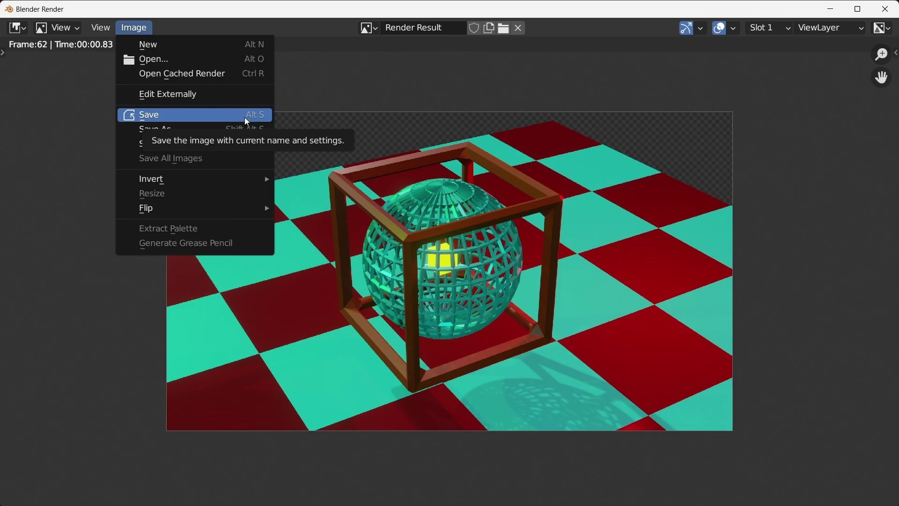
left_click(193, 117)
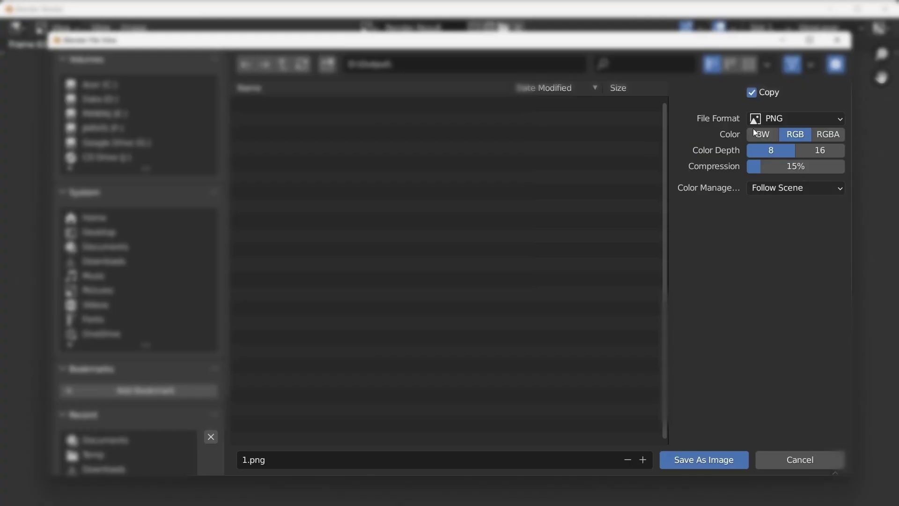
Choose the PNG file format with RGBA color for the saved render.
left_click(775, 122)
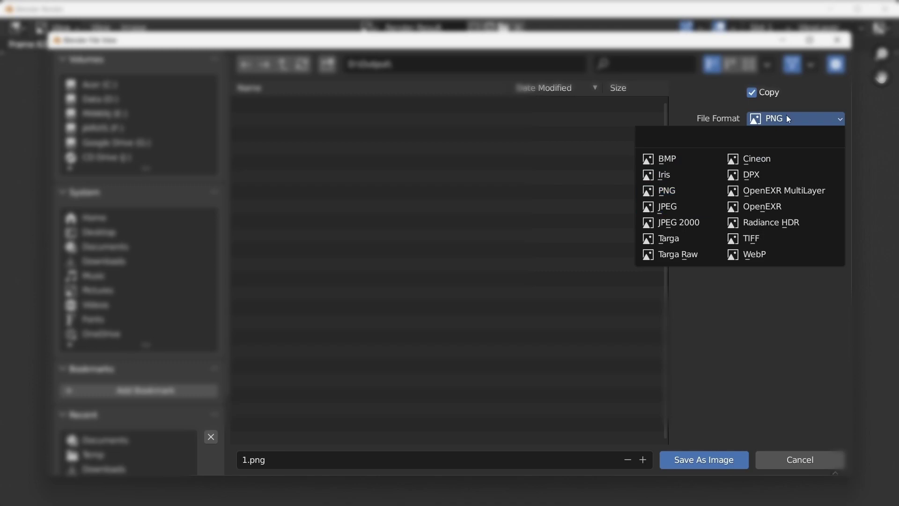
left_click(677, 190)
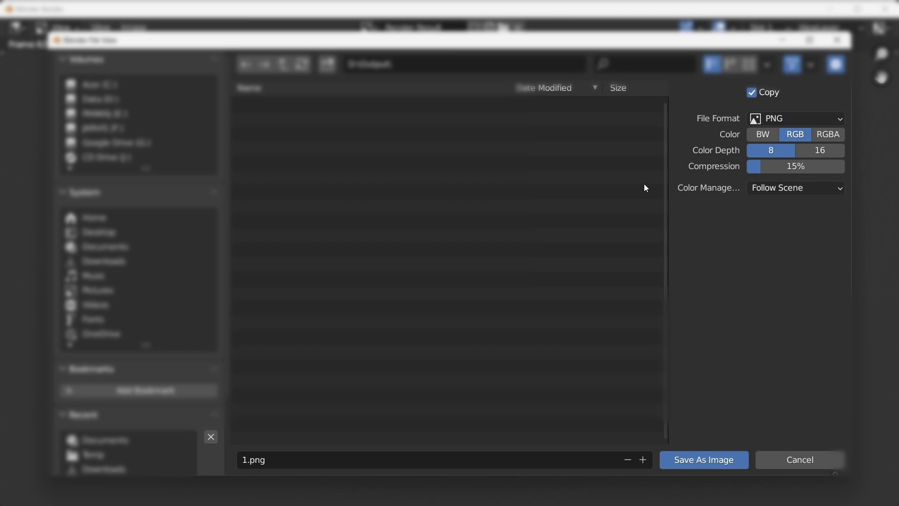
left_click(828, 135)
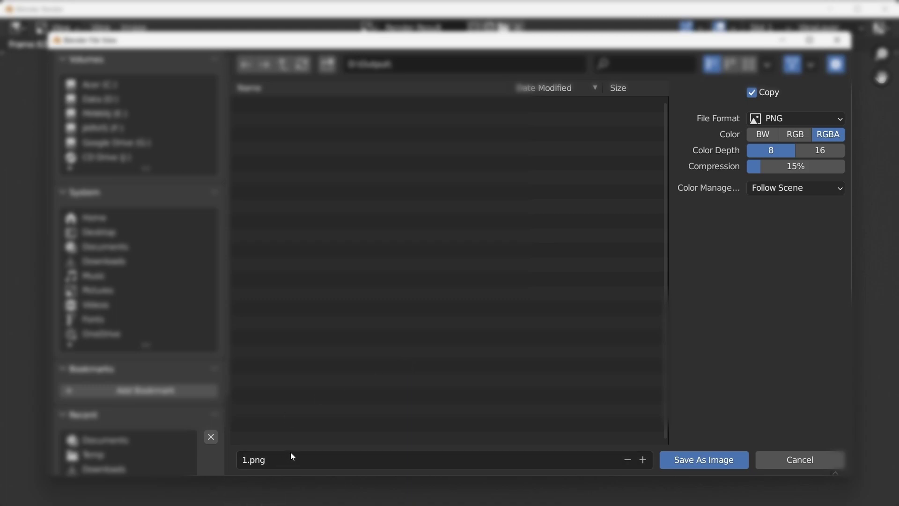
left_click(406, 65)
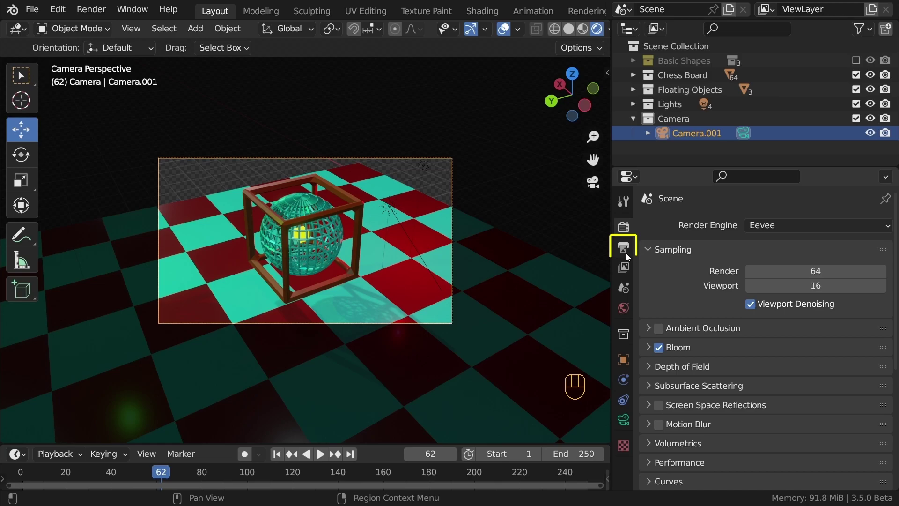
Set the output Resolution X to 1080 px for a square frame.
left_click(624, 247)
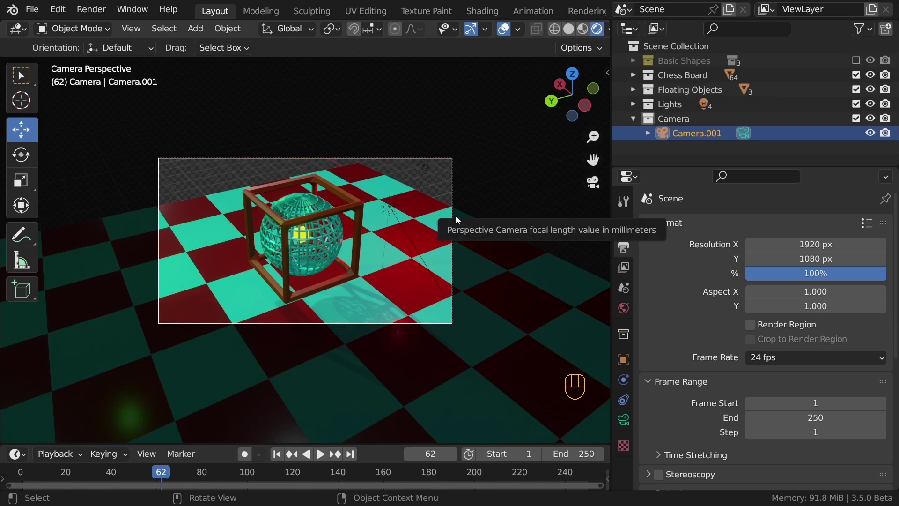
left_click(838, 245)
type("1080")
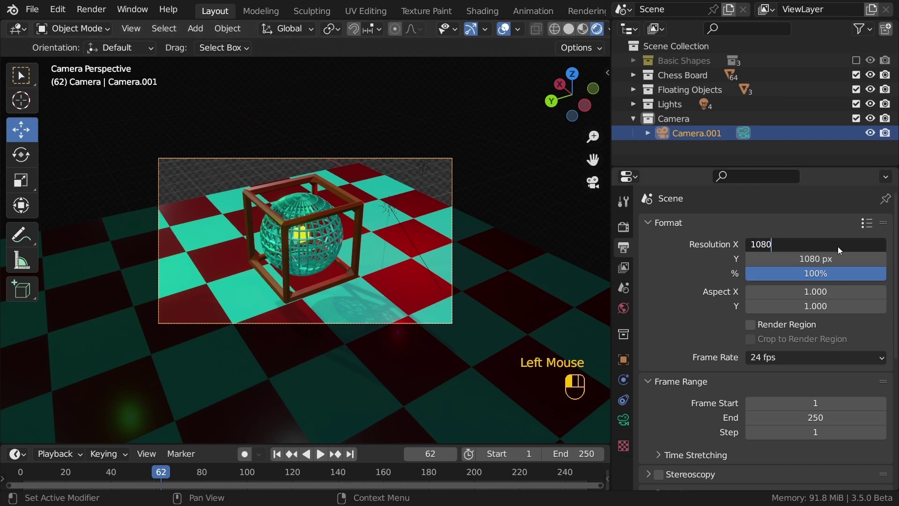
key("Return")
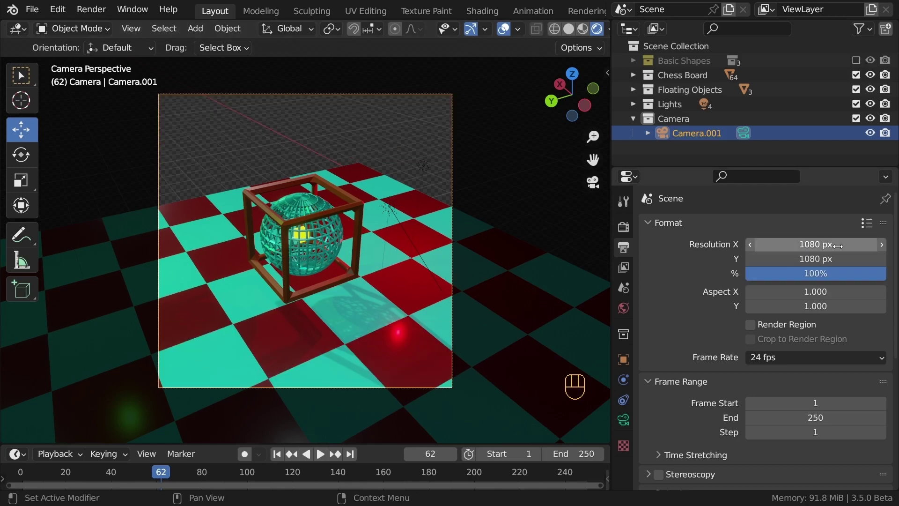
Reframe the camera closer and lower around the wireframe cube with Camera to View temporarily enabled.
key("n")
left_click(496, 249)
key("n")
scroll(321, 256, "up", 2)
middle_click_drag(321, 255, 360, 234)
middle_click_drag(361, 234, 347, 223, "shift")
middle_click_drag(347, 223, 337, 229, "shift")
middle_click_drag(337, 229, 314, 222)
key("n")
left_click(497, 249)
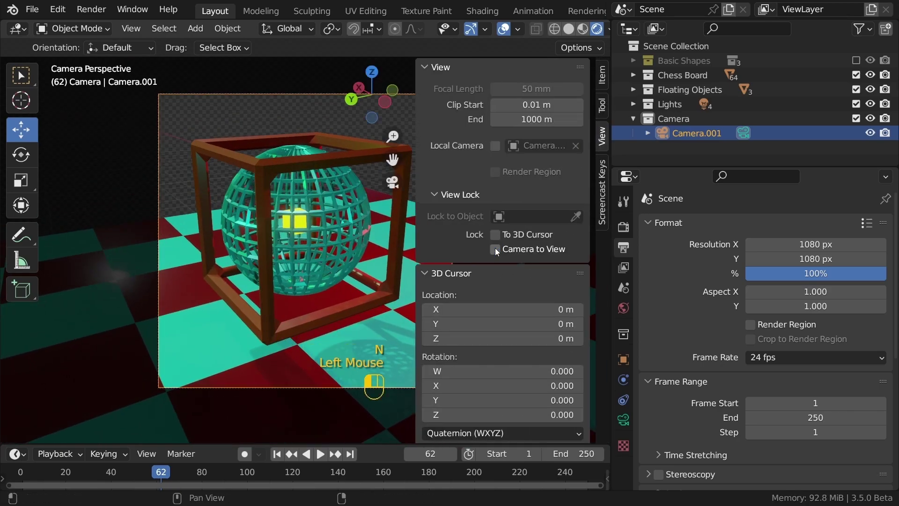
key("n")
Enable Screen Space Reflections and Ambient Occlusion in the Eevee render settings.
left_click(623, 226)
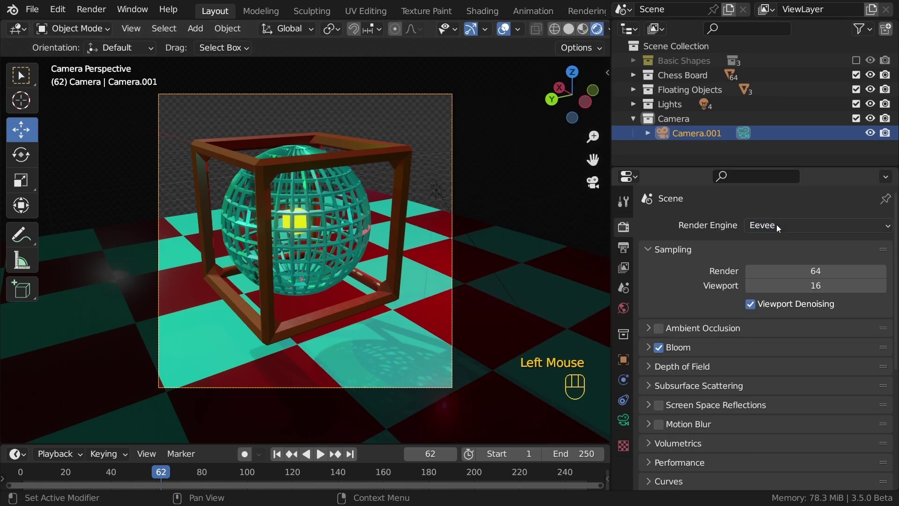
left_click(657, 405)
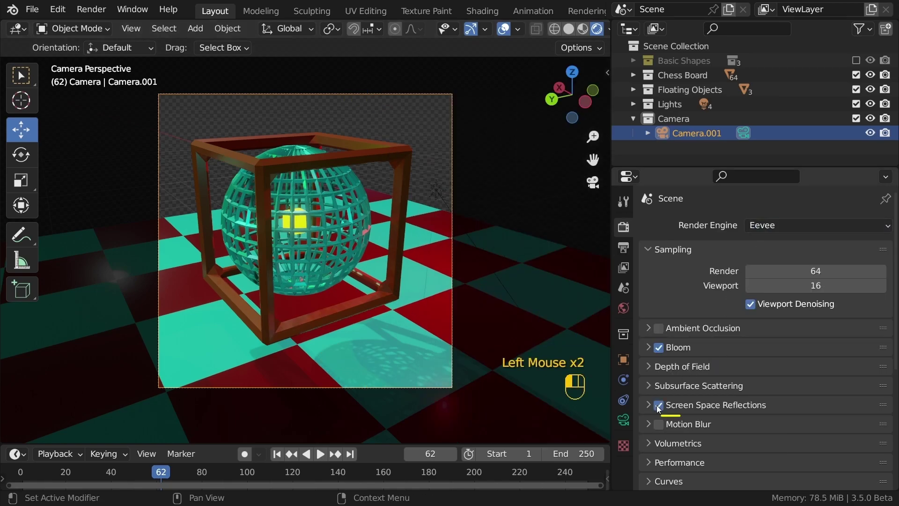
left_click(658, 328)
left_click(650, 329)
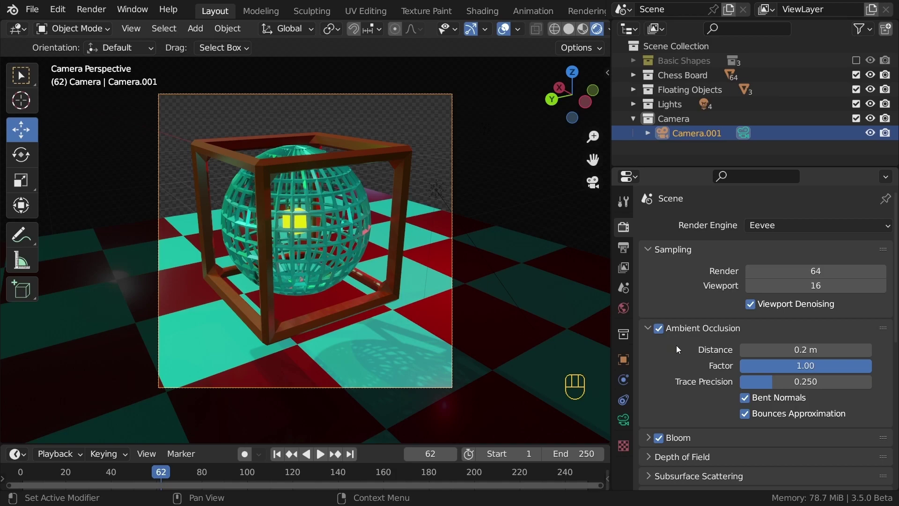
Adjust the Ambient Occlusion distance and toggle the effect to compare the shading, leaving it switched off.
left_click(658, 329)
left_click(659, 329)
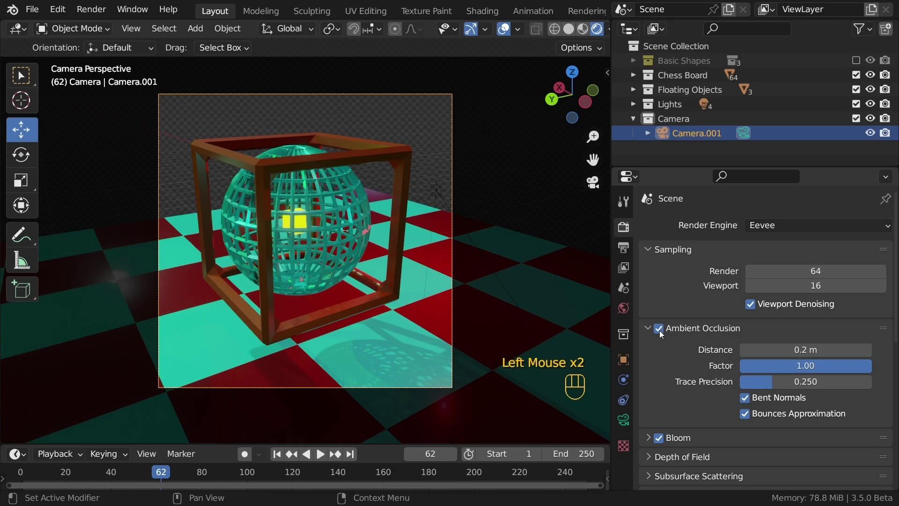
left_click_drag(745, 349, 760, 349)
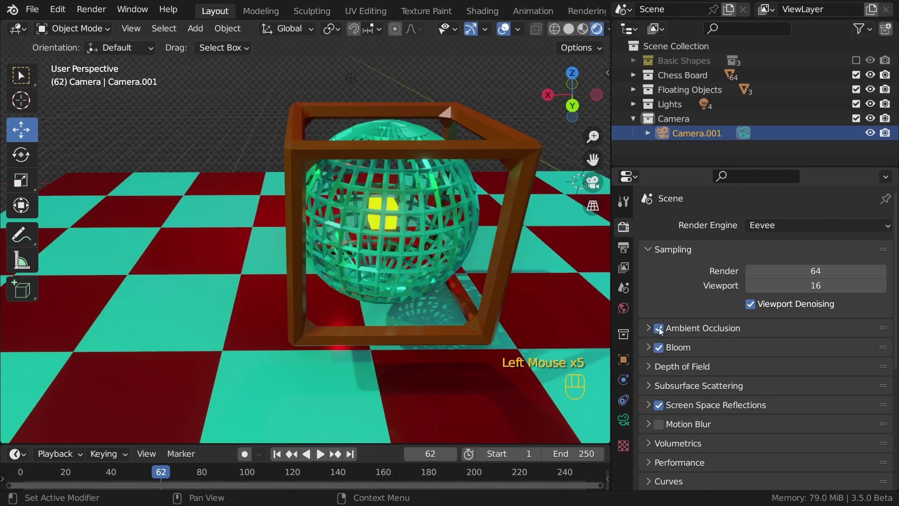
left_click(659, 329)
left_click(659, 329)
left_click(659, 329)
left_click(659, 329)
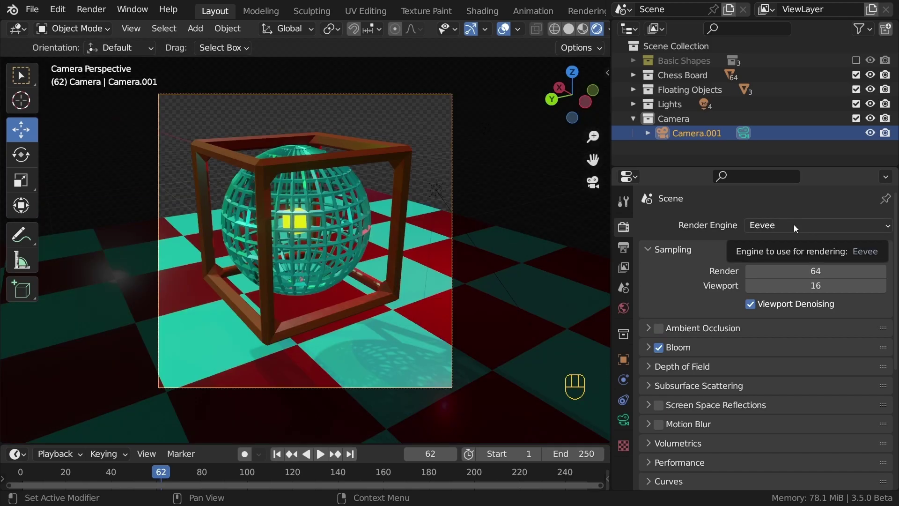
Switch the render engine to Cycles and set the render Max Samples to 100.
left_click(793, 224)
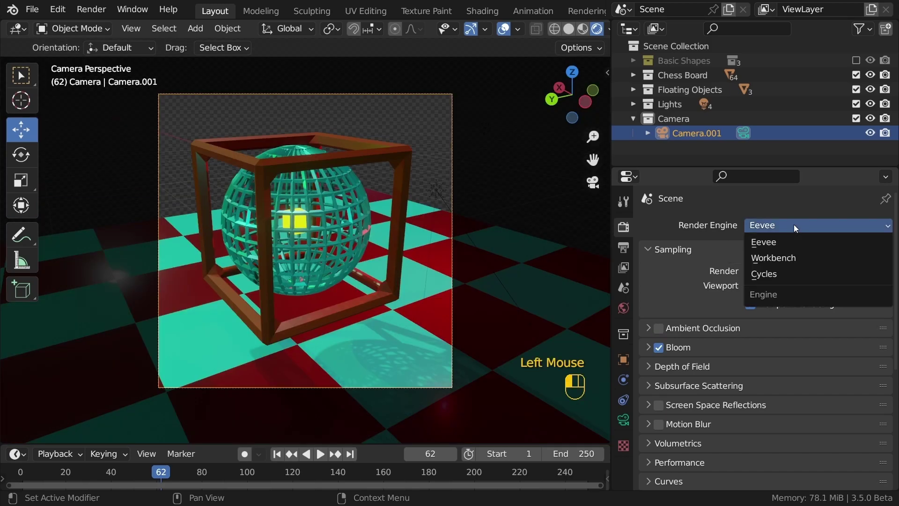
left_click(772, 272)
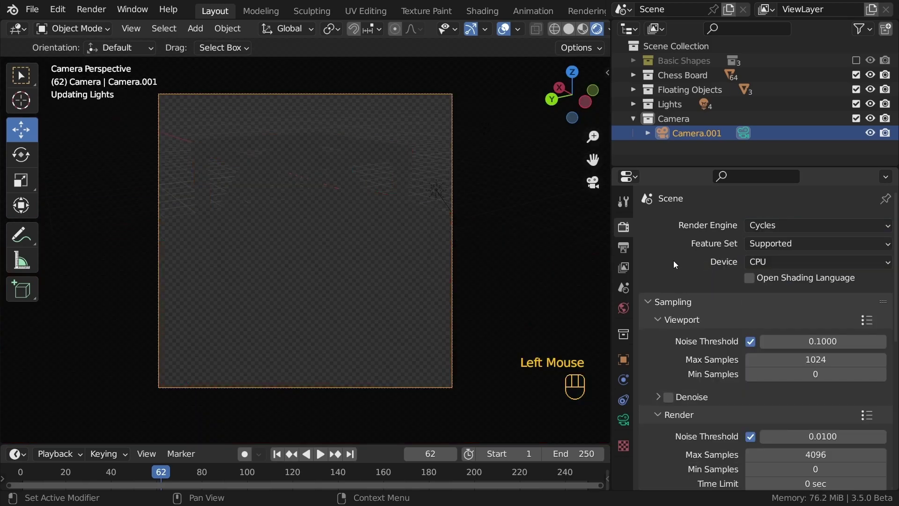
scroll(673, 264, "down", 4)
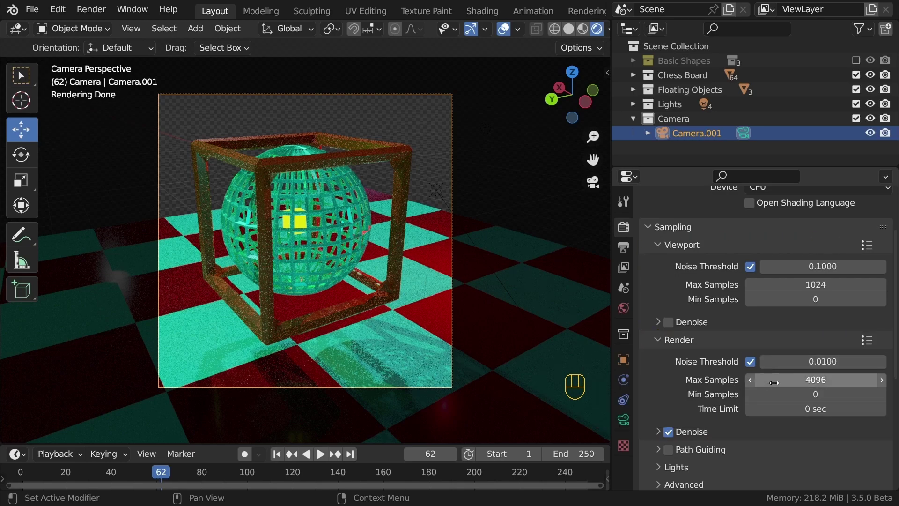
left_click(815, 379)
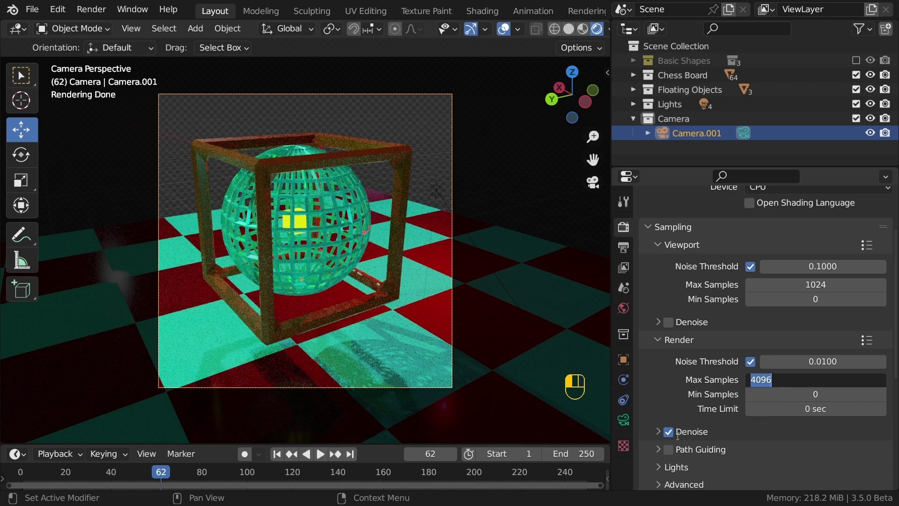
left_click(798, 379)
type("100")
scroll(812, 388, "up", 1)
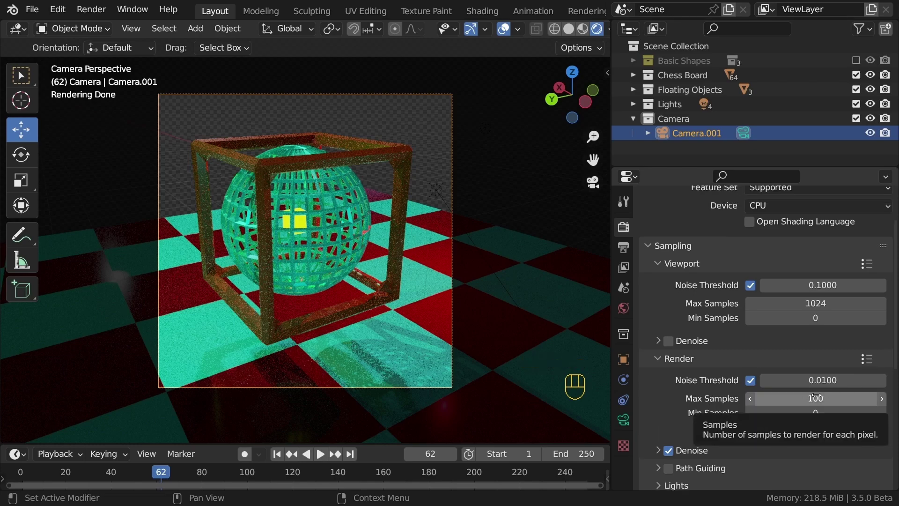
scroll(815, 397, "down", 3)
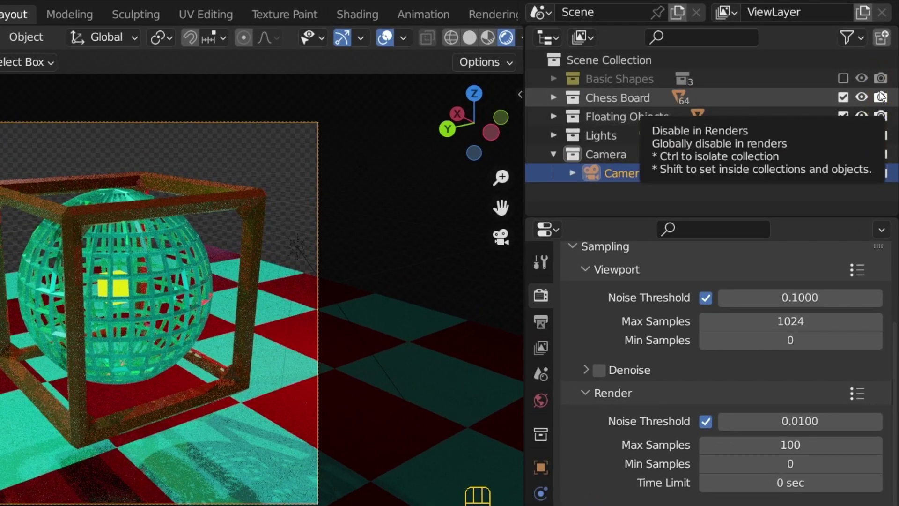
Hide and restore the Disable in Renders toggles through the Outliner's filter settings.
left_click(847, 37)
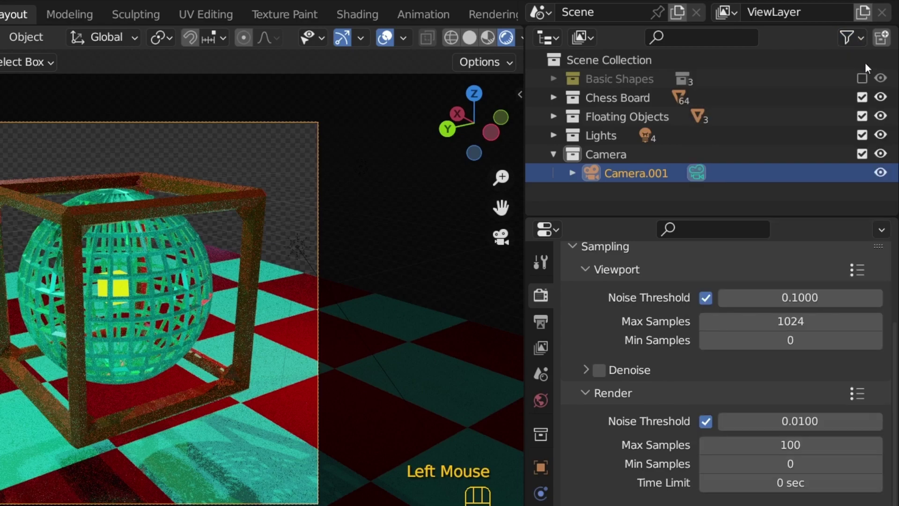
left_click(848, 37)
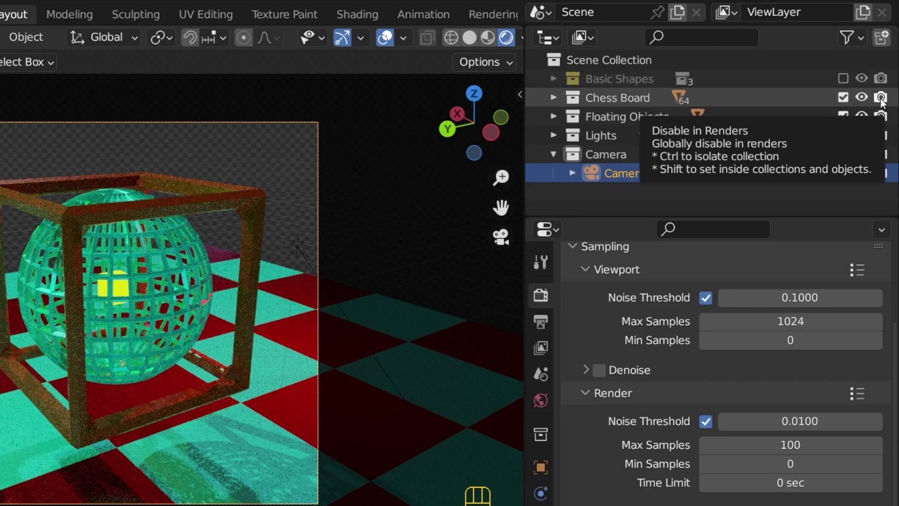
Exclude the Chess Board collection from renders, render the current frame as an image, and close the render result.
left_click(881, 98)
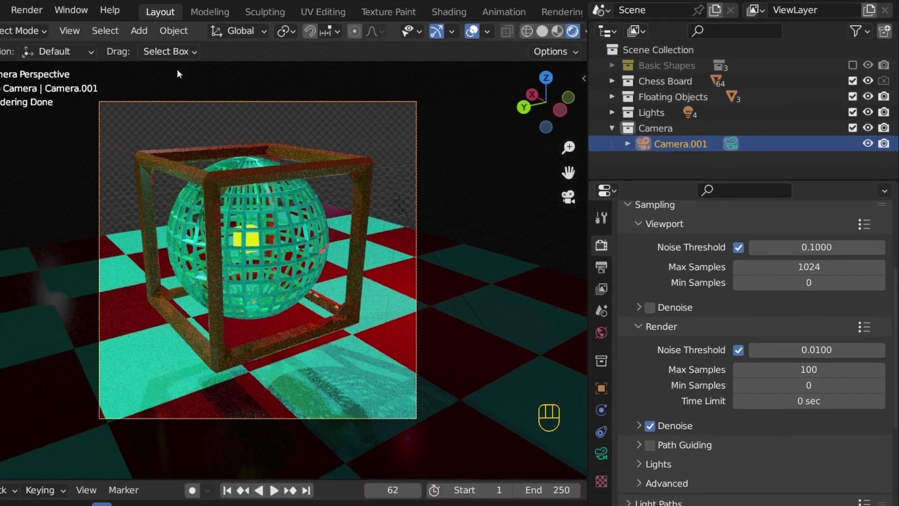
left_click(91, 9)
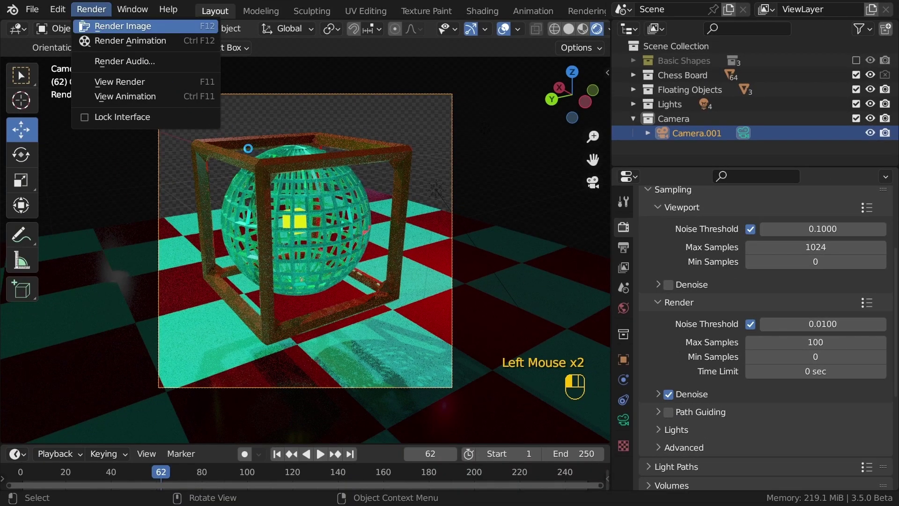
key("F12")
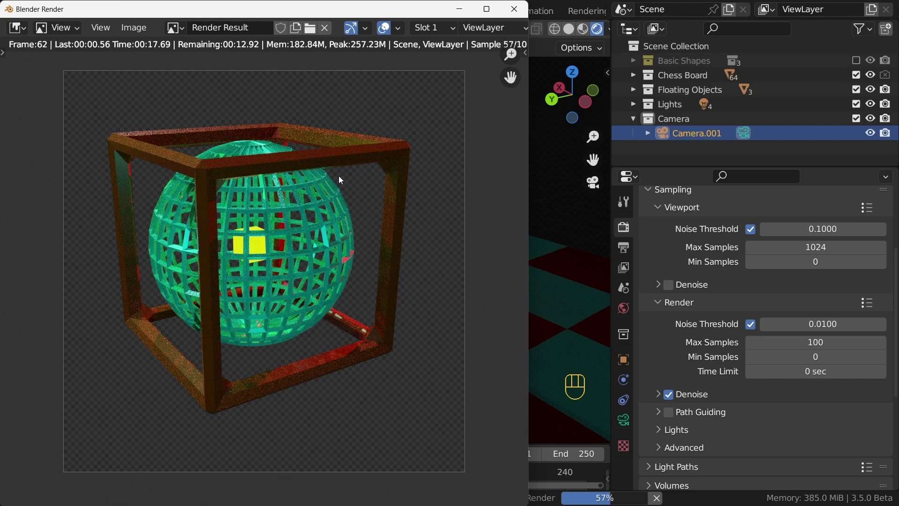
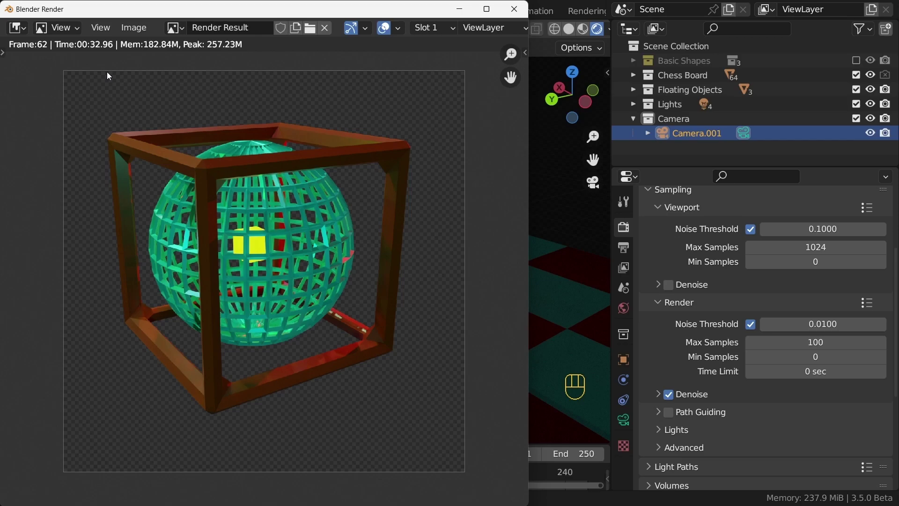
key("Escape")
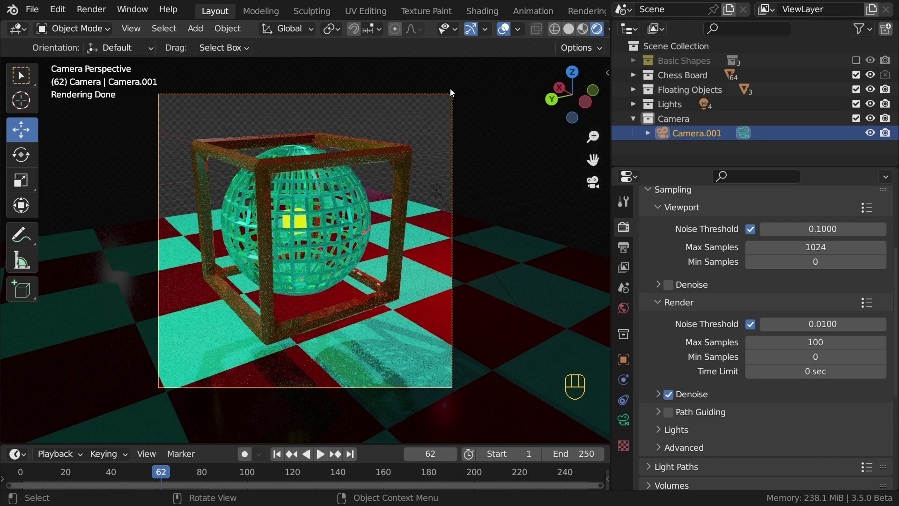
left_click(450, 88)
Enable Depth of Field in the camera's settings and lower its aperture F-Stop to 0.1.
left_click(624, 419)
scroll(702, 290, "down", 5)
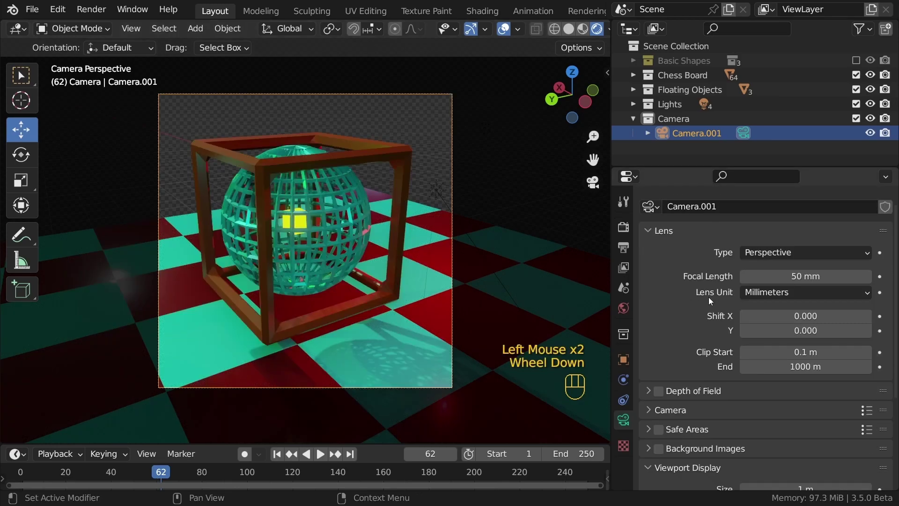
scroll(688, 288, "down", 4)
left_click(651, 255)
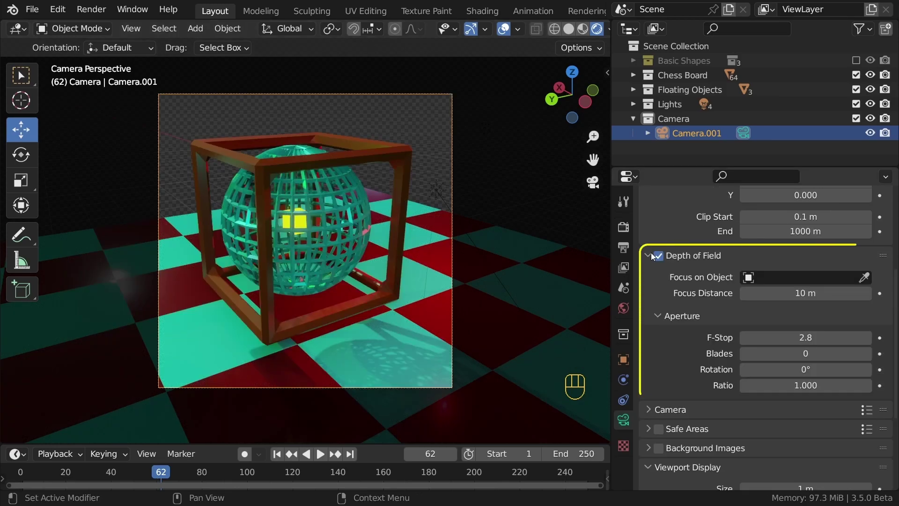
left_click_drag(805, 337, 828, 334)
scroll(352, 204, "up", 1)
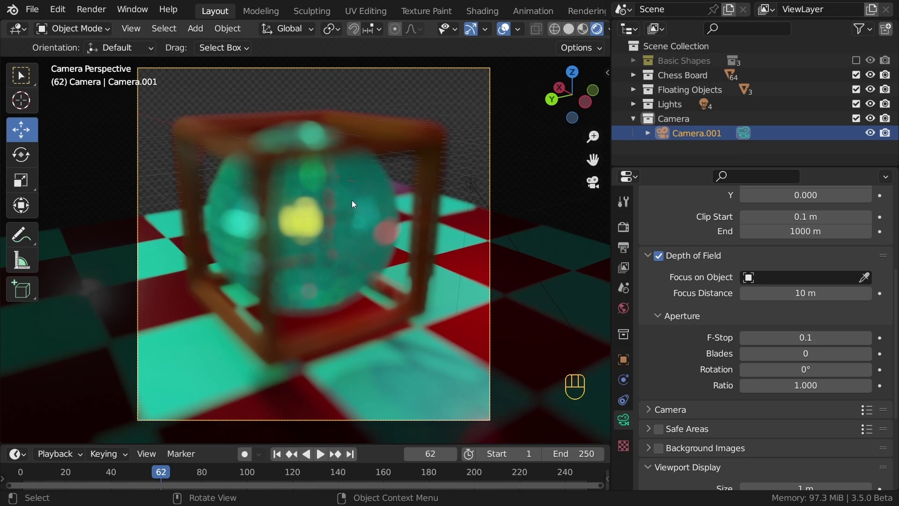
Set the camera's F-Stop to 0.5 and pick the wireframe sphere, Sphere.002, as the depth of field focus object.
left_click_drag(777, 337, 805, 337, "shift")
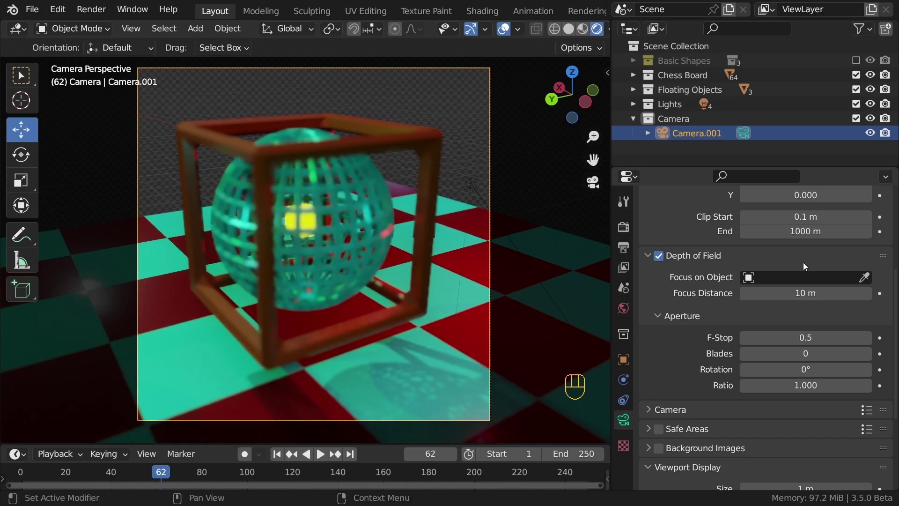
left_click(865, 278)
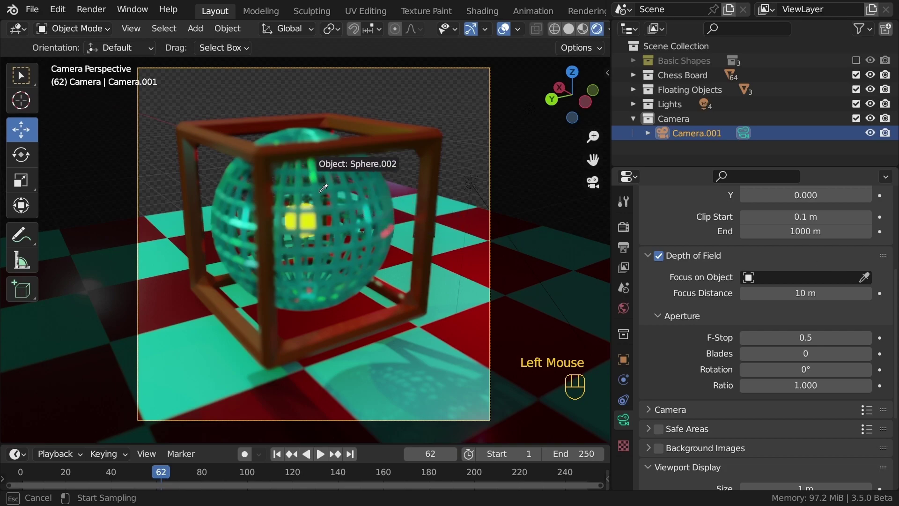
left_click(321, 190)
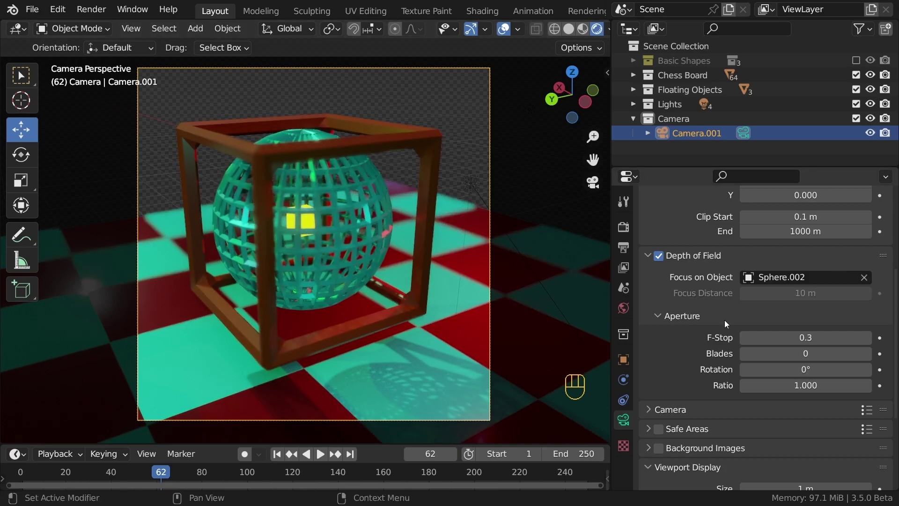